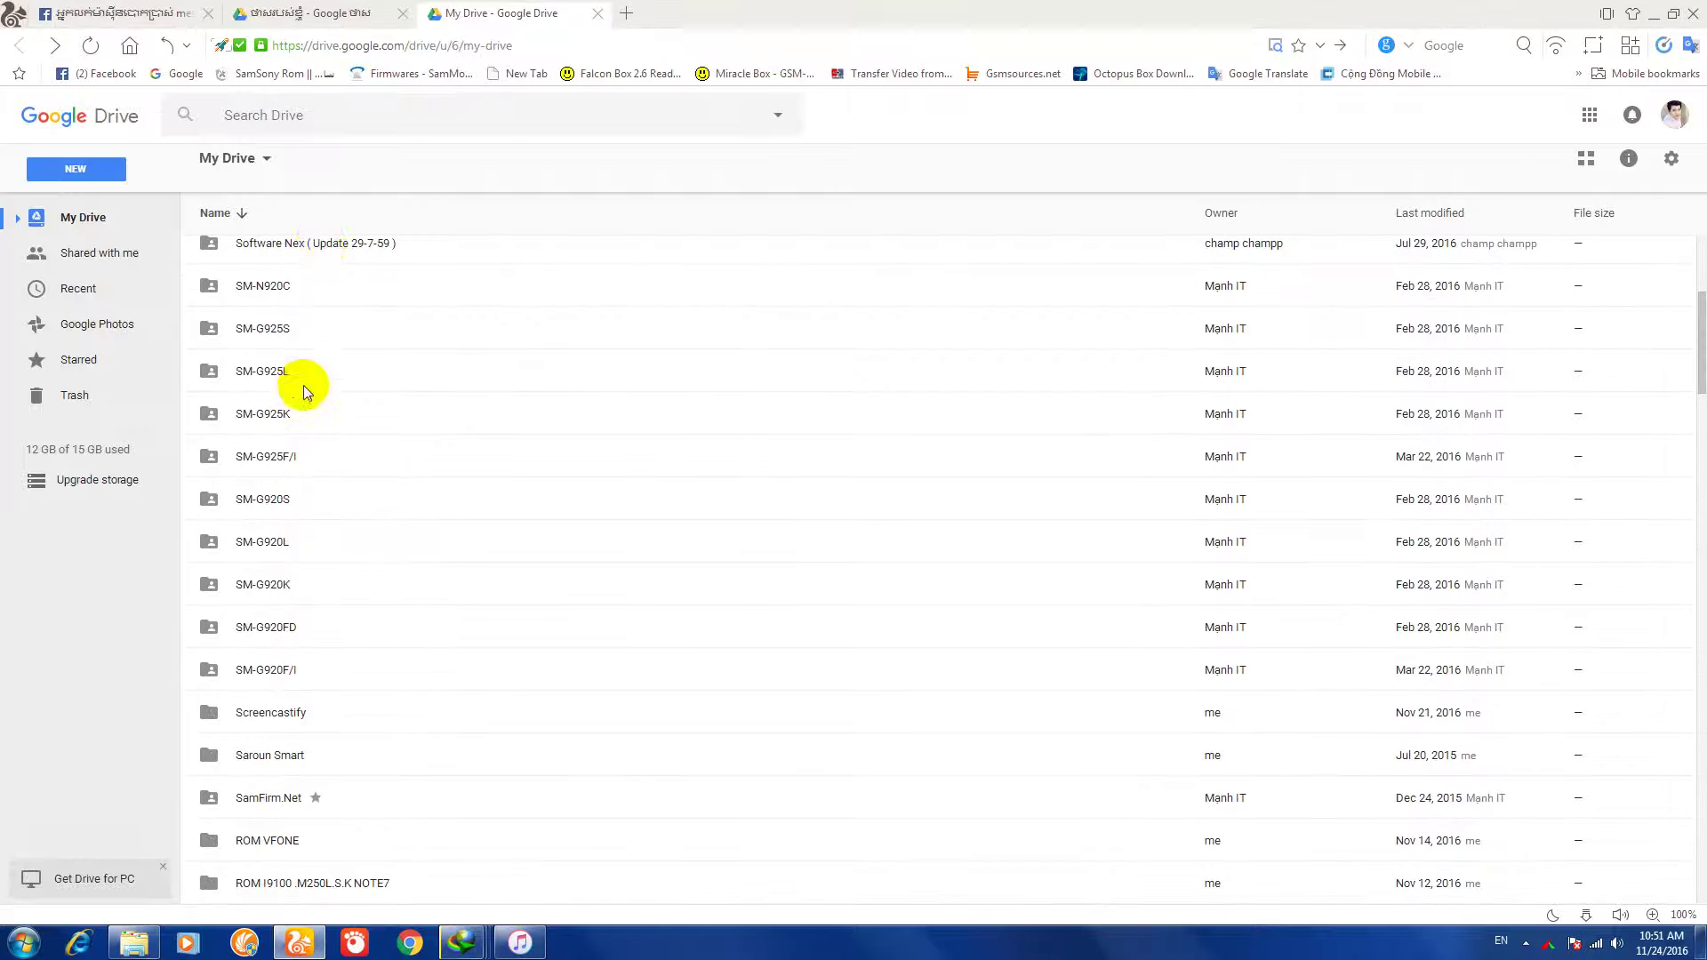
# Step: Open the ROM VFONE folder to view its contents, and return to My Drive
pyautogui.scroll(-4, 305, 436)
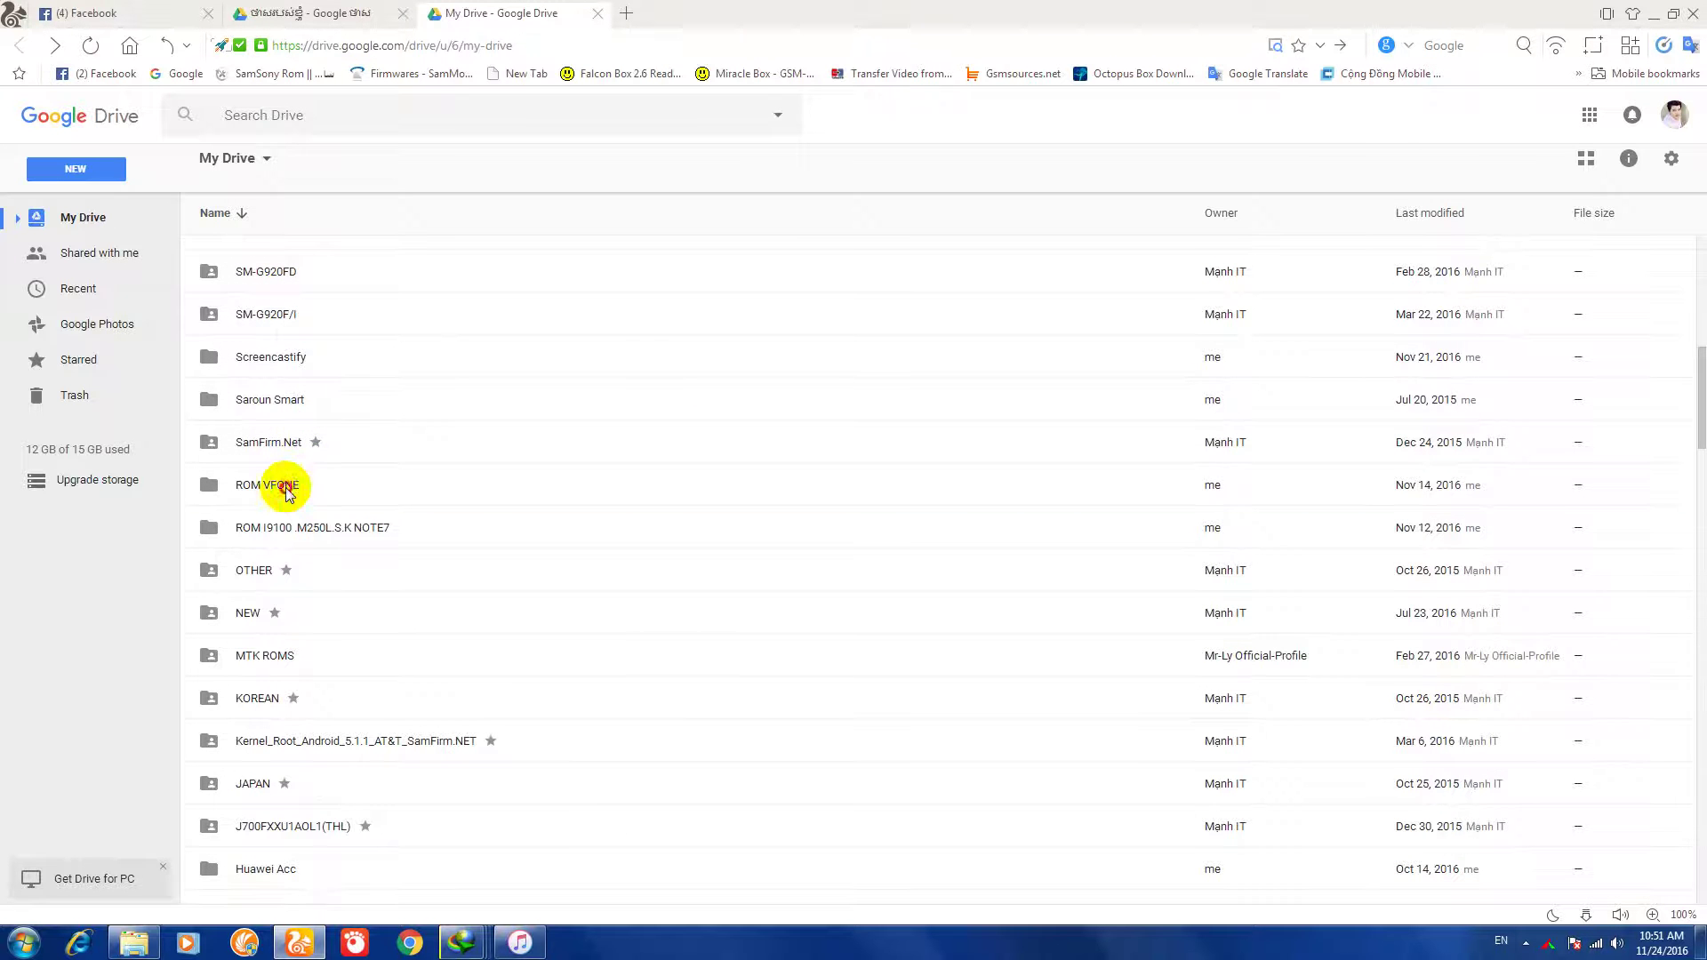
pyautogui.doubleClick(283, 485)
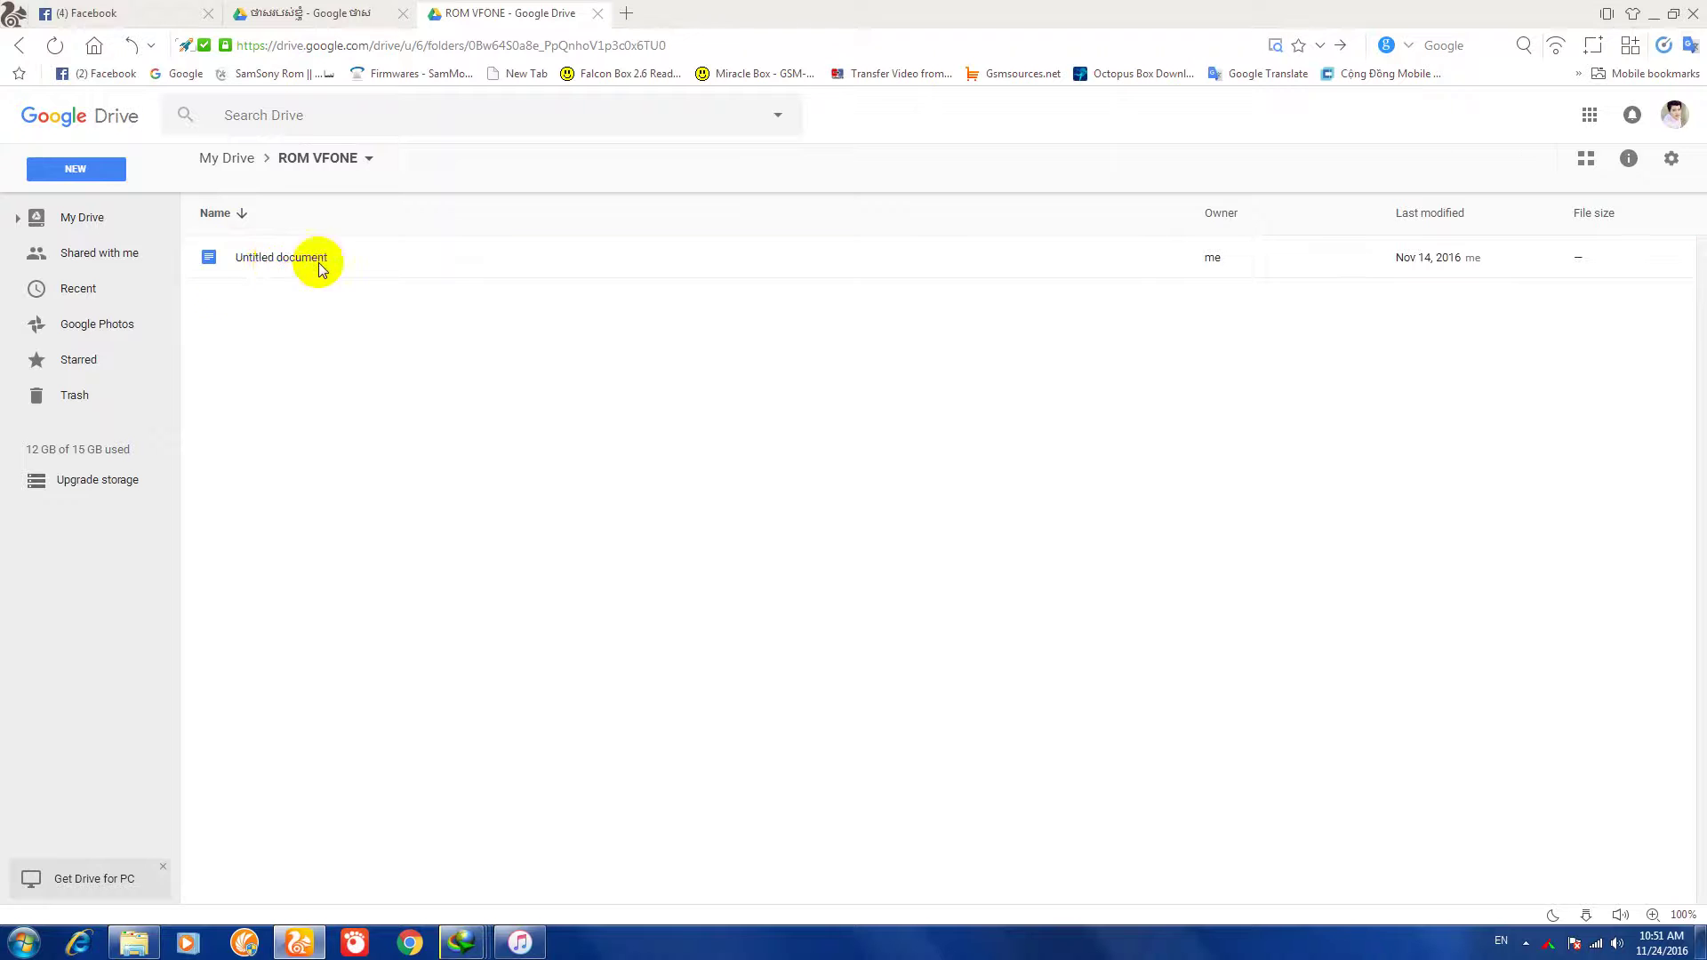
pyautogui.click(320, 266)
pyautogui.click(22, 44)
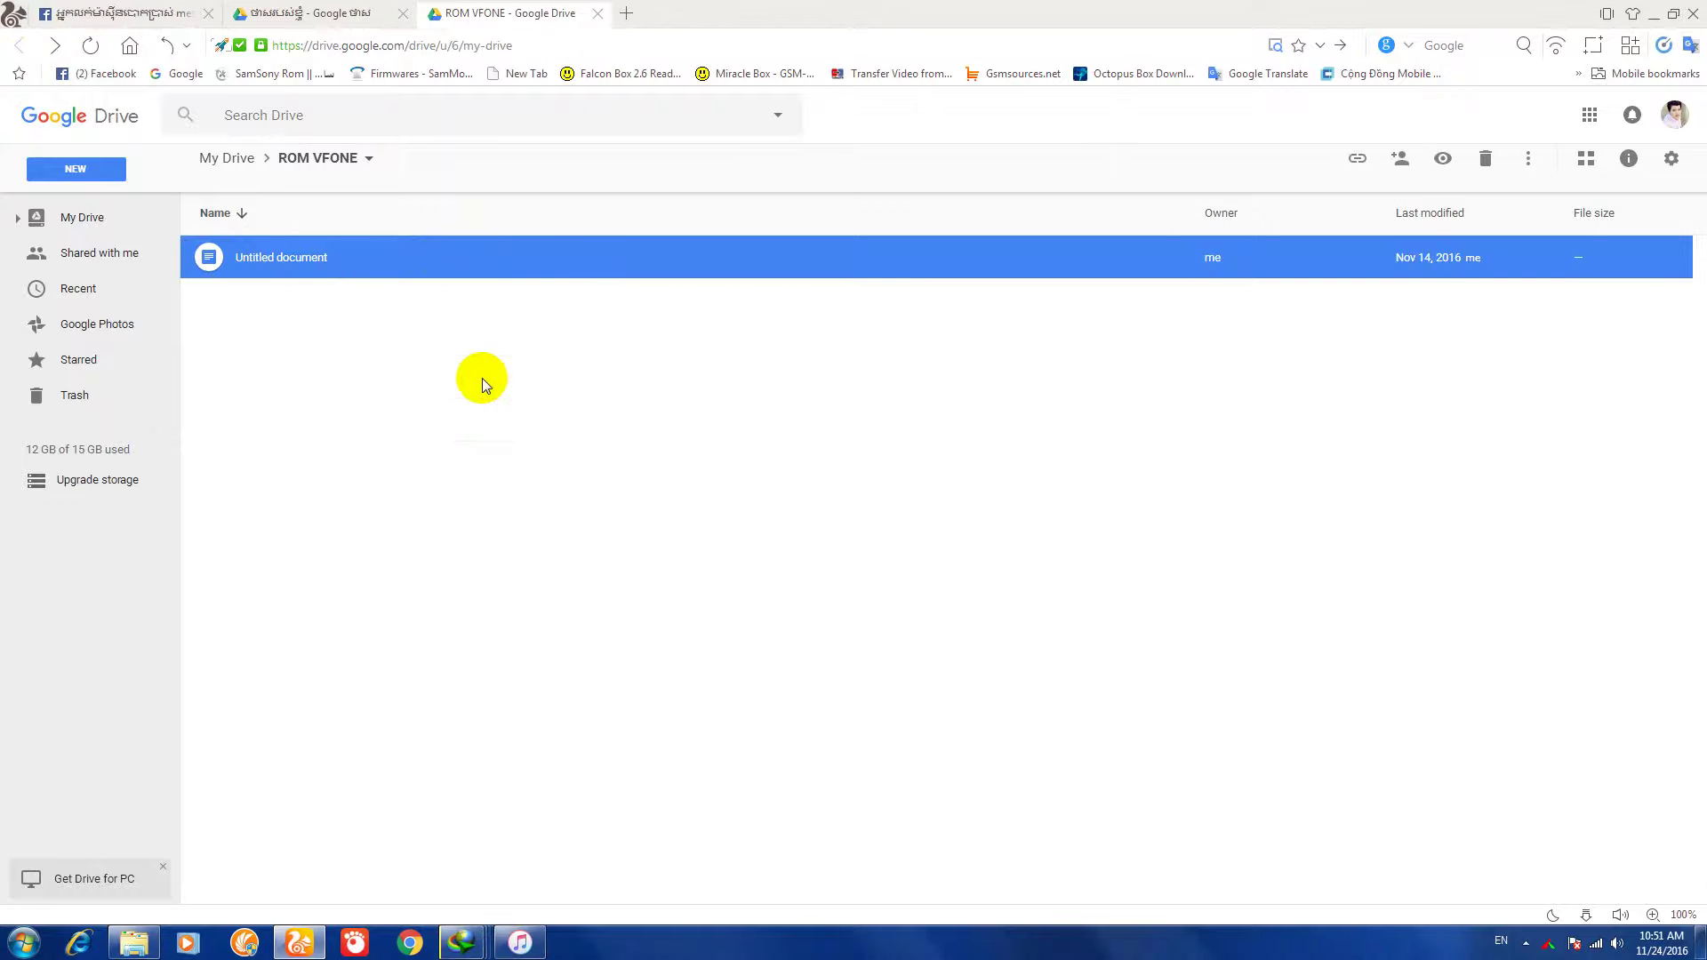
# Step: Open the folder listed between Screencastify and SamFirm.Net to view its contents, and return to My Drive
pyautogui.scroll(-5, 320, 400)
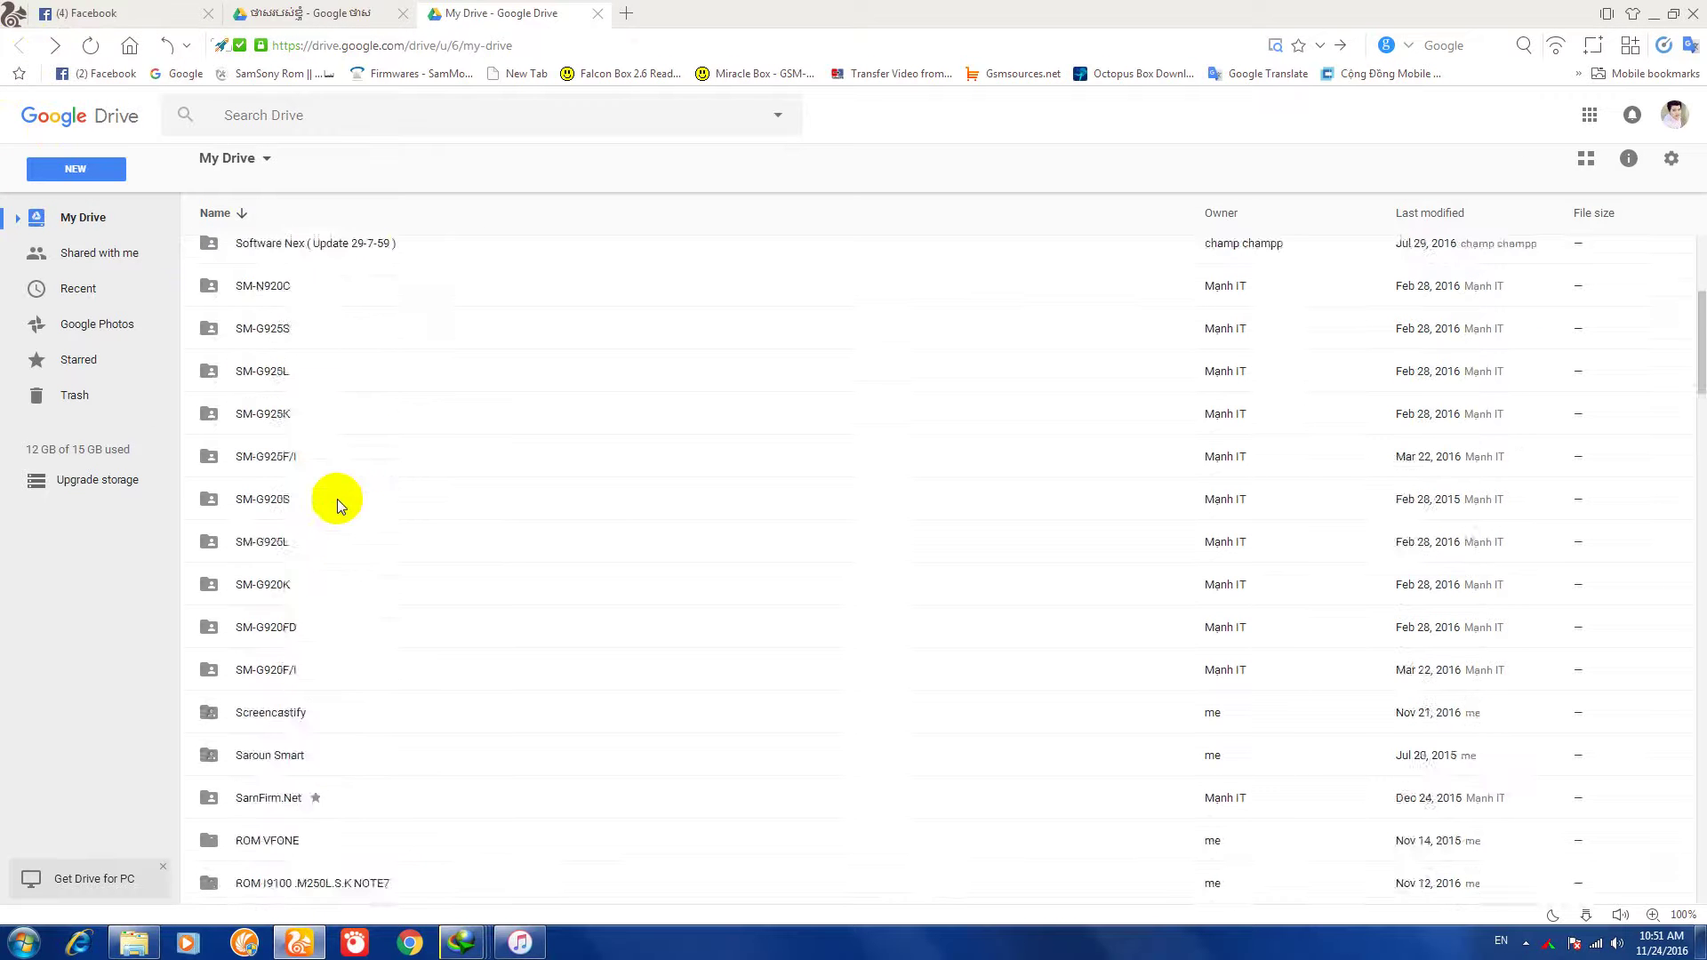
pyautogui.scroll(-3, 320, 409)
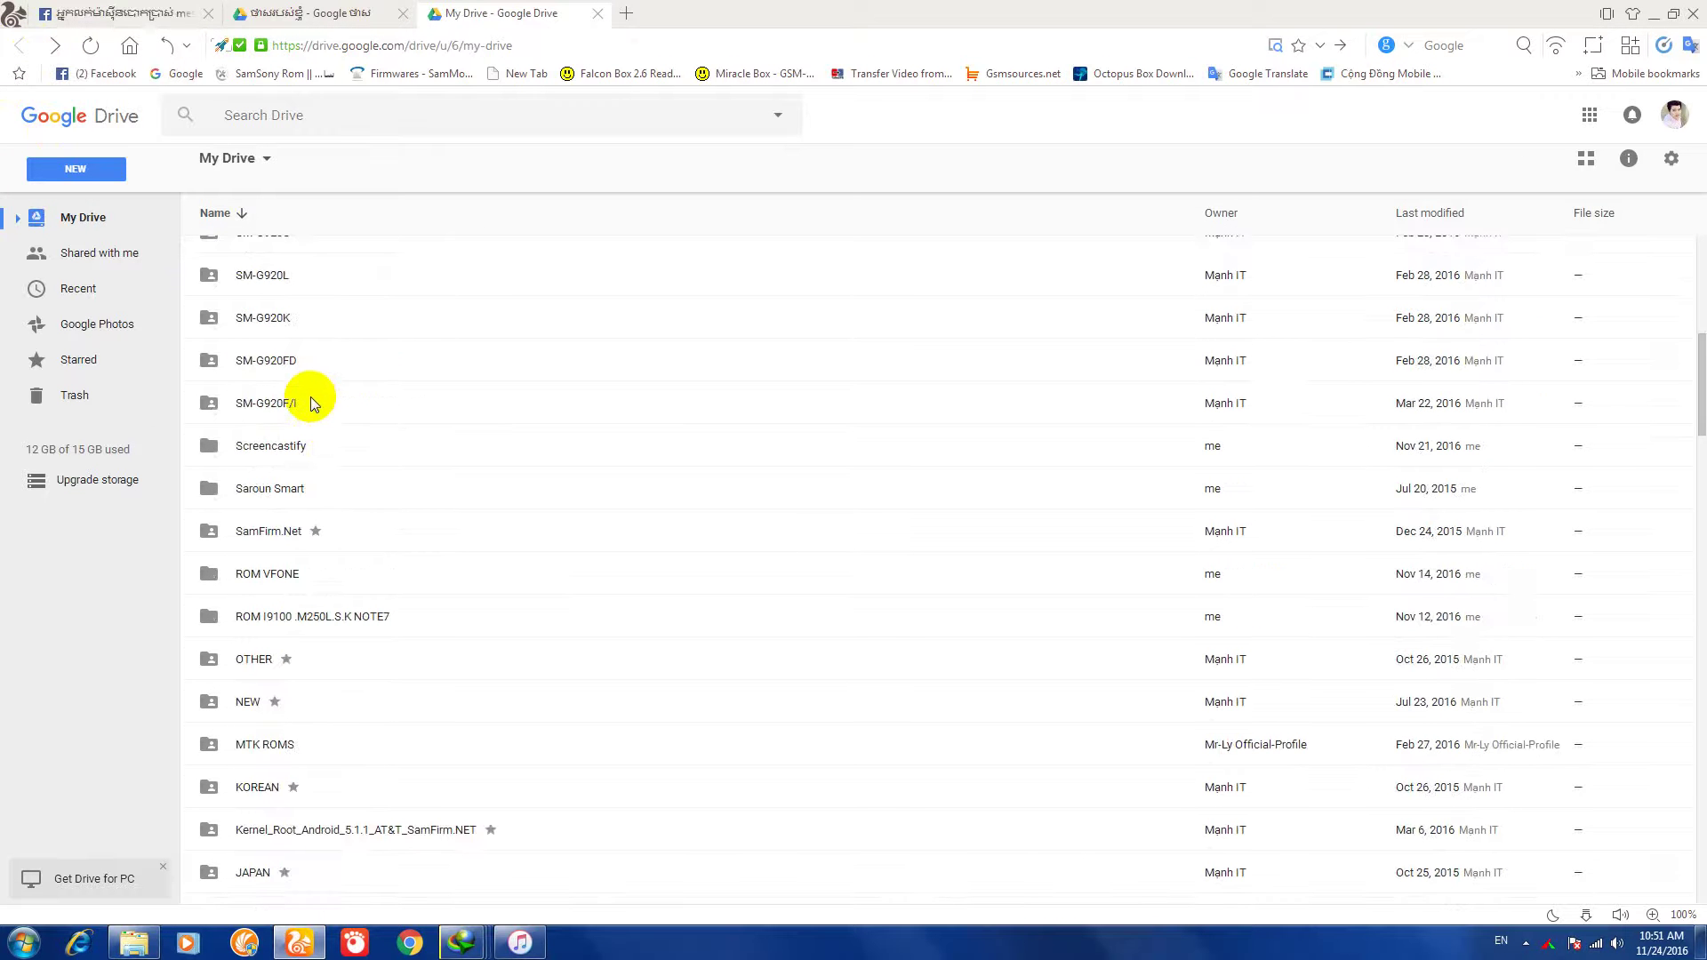
pyautogui.doubleClick(271, 488)
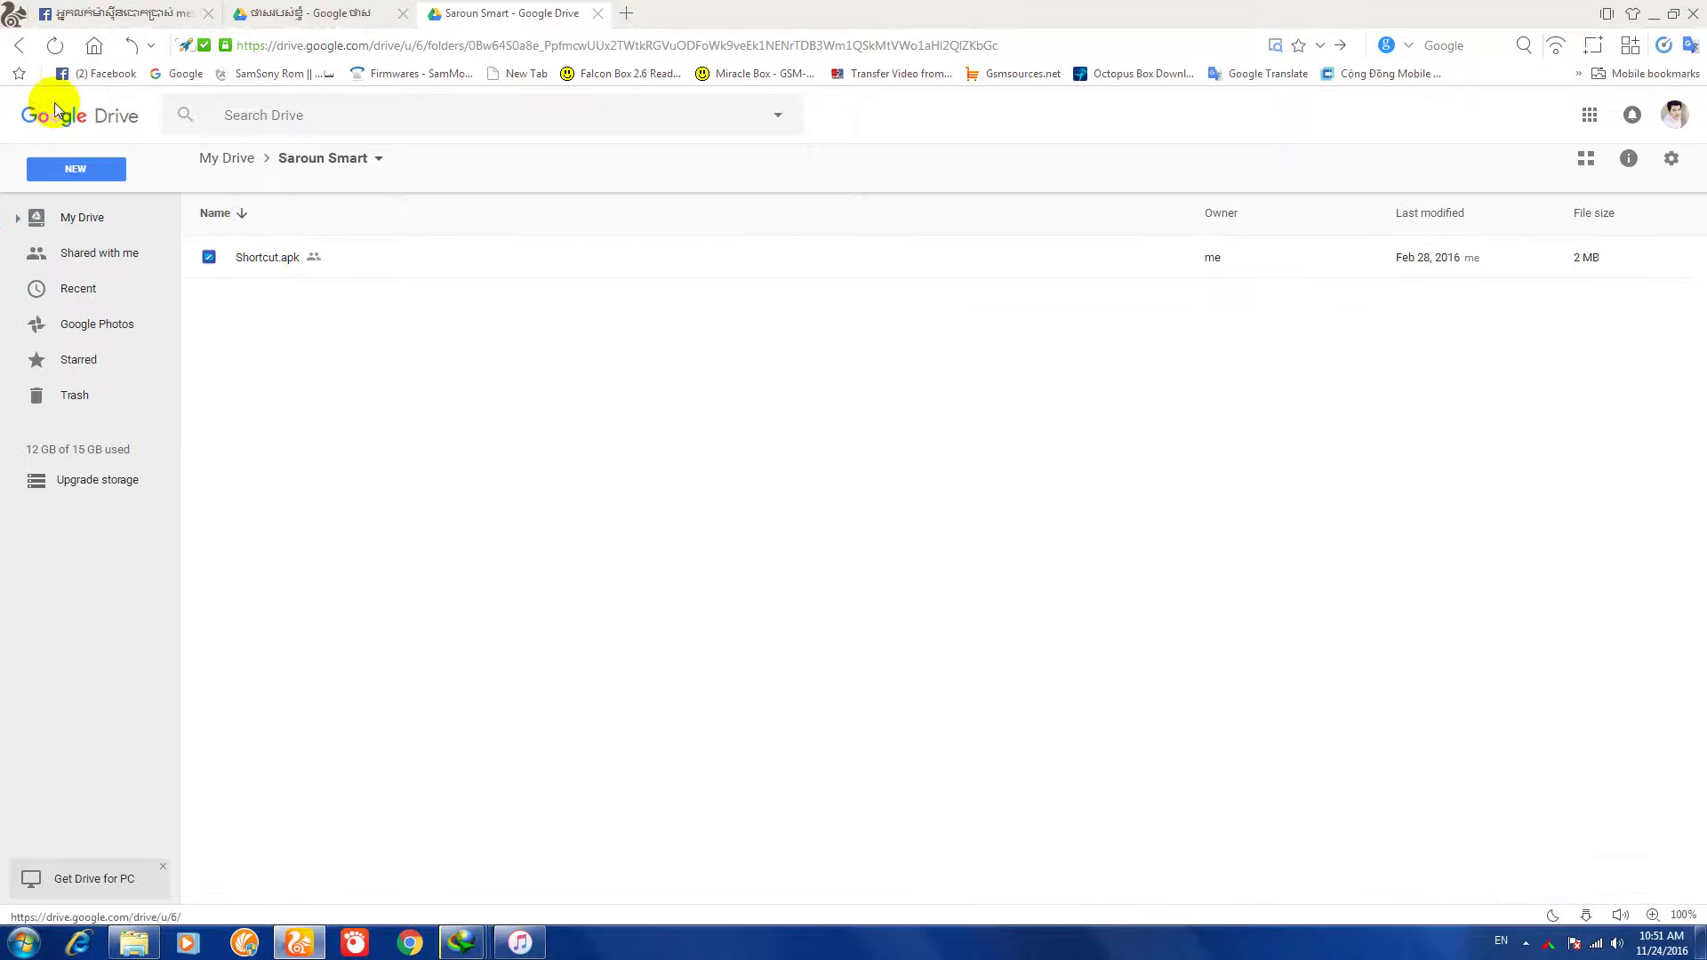
pyautogui.click(18, 46)
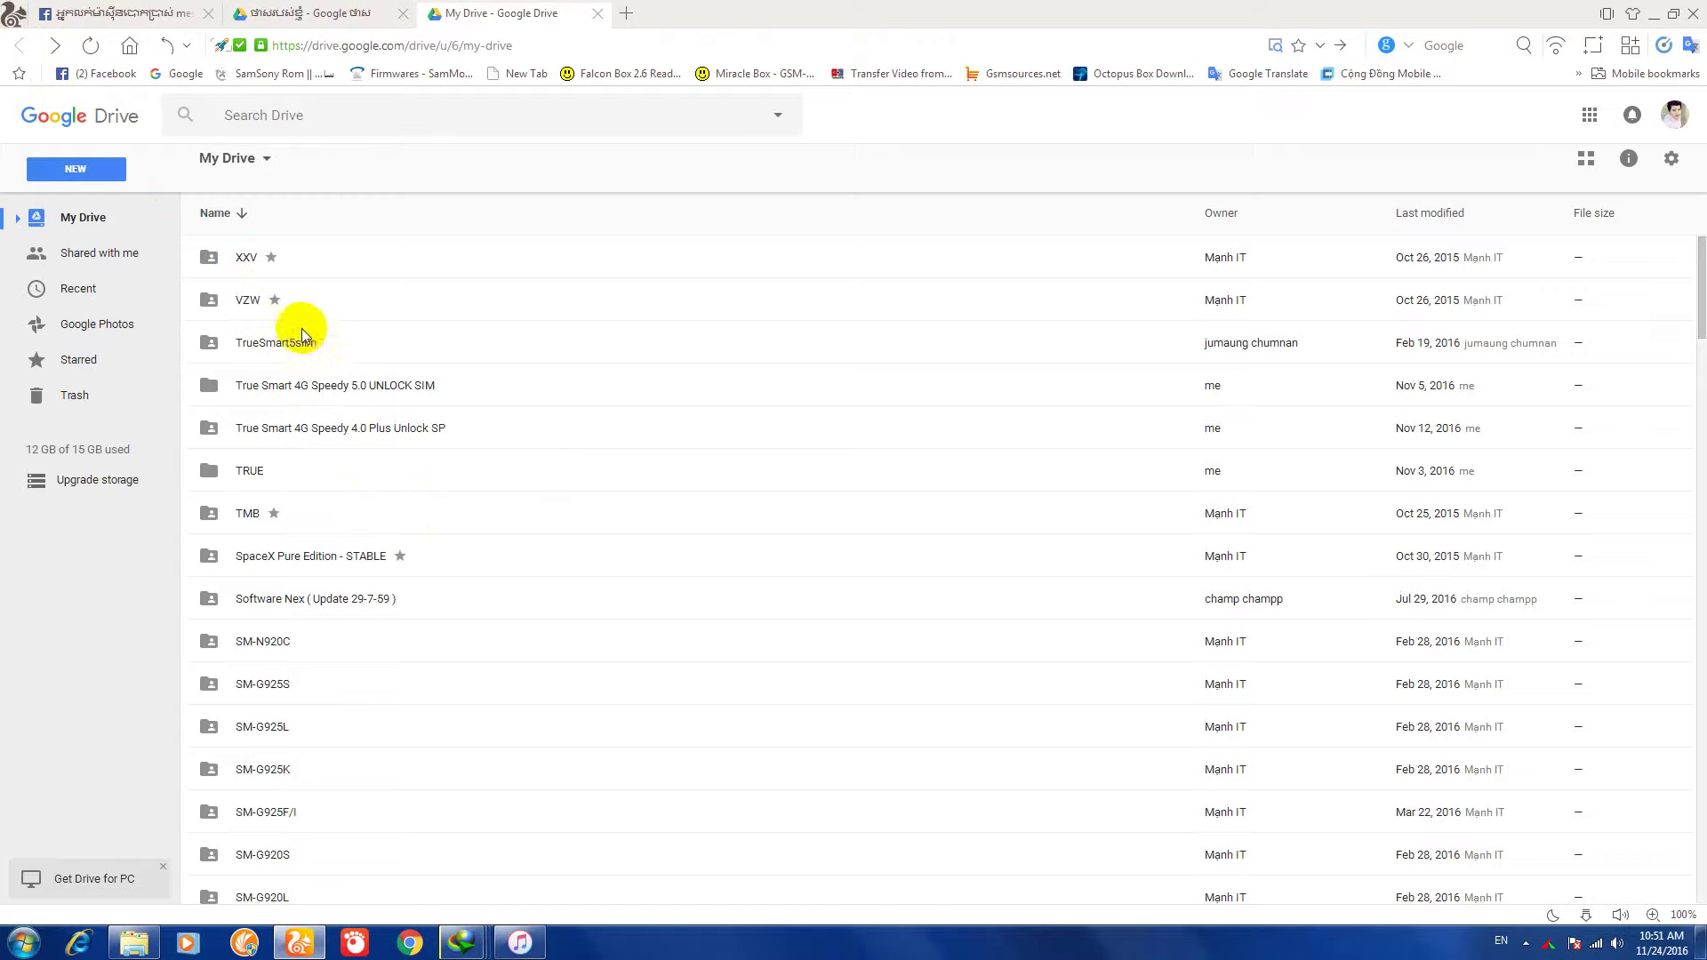
# Step: Find the Galaxy S5 (All) folder in My Drive, open it to view its model subfolders, and return to My Drive
pyautogui.scroll(-7, 302, 333)
pyautogui.scroll(-2, 295, 337)
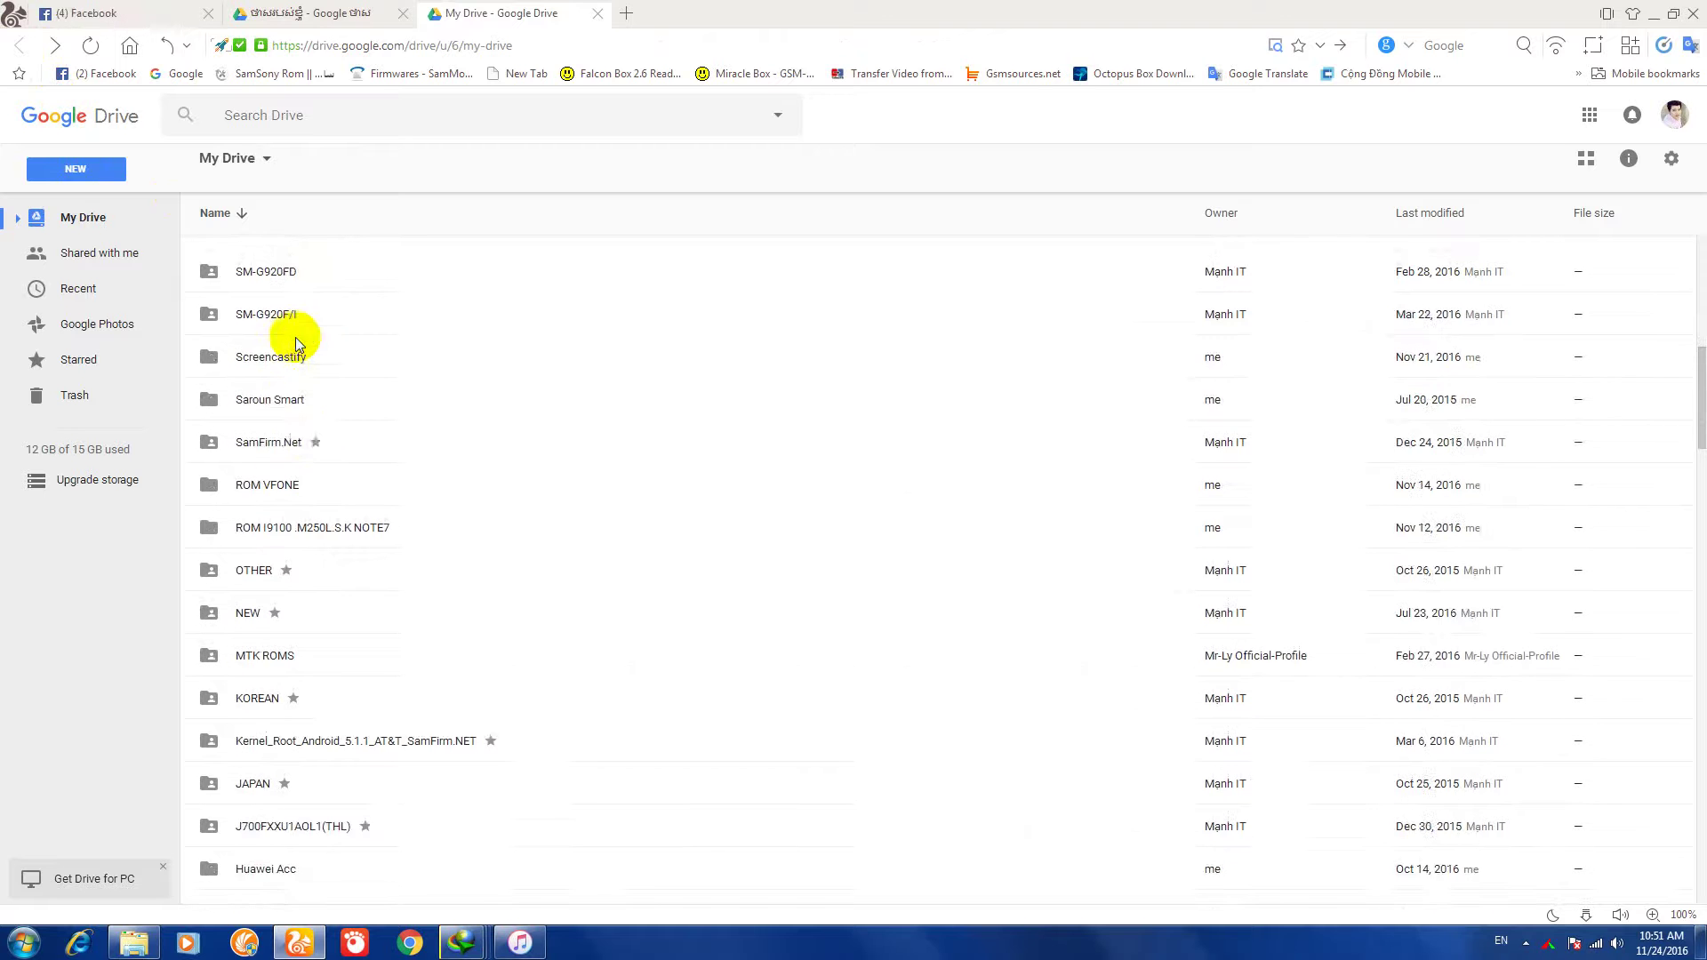
pyautogui.scroll(-2, 321, 426)
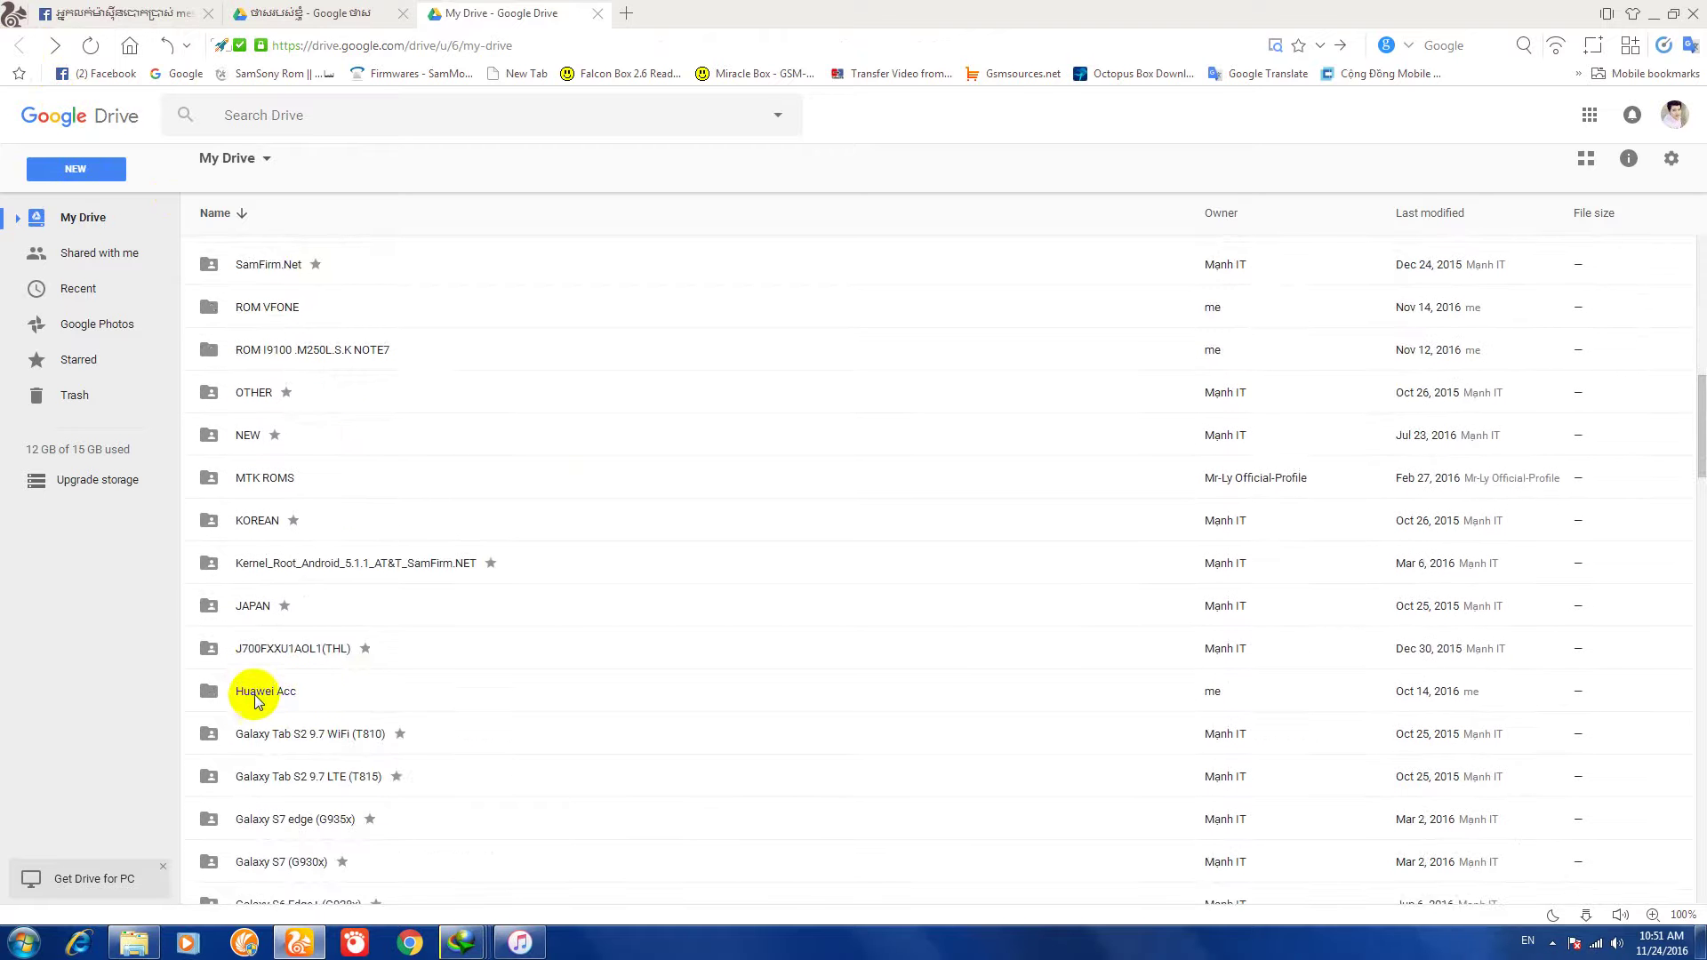
pyautogui.scroll(-2, 254, 693)
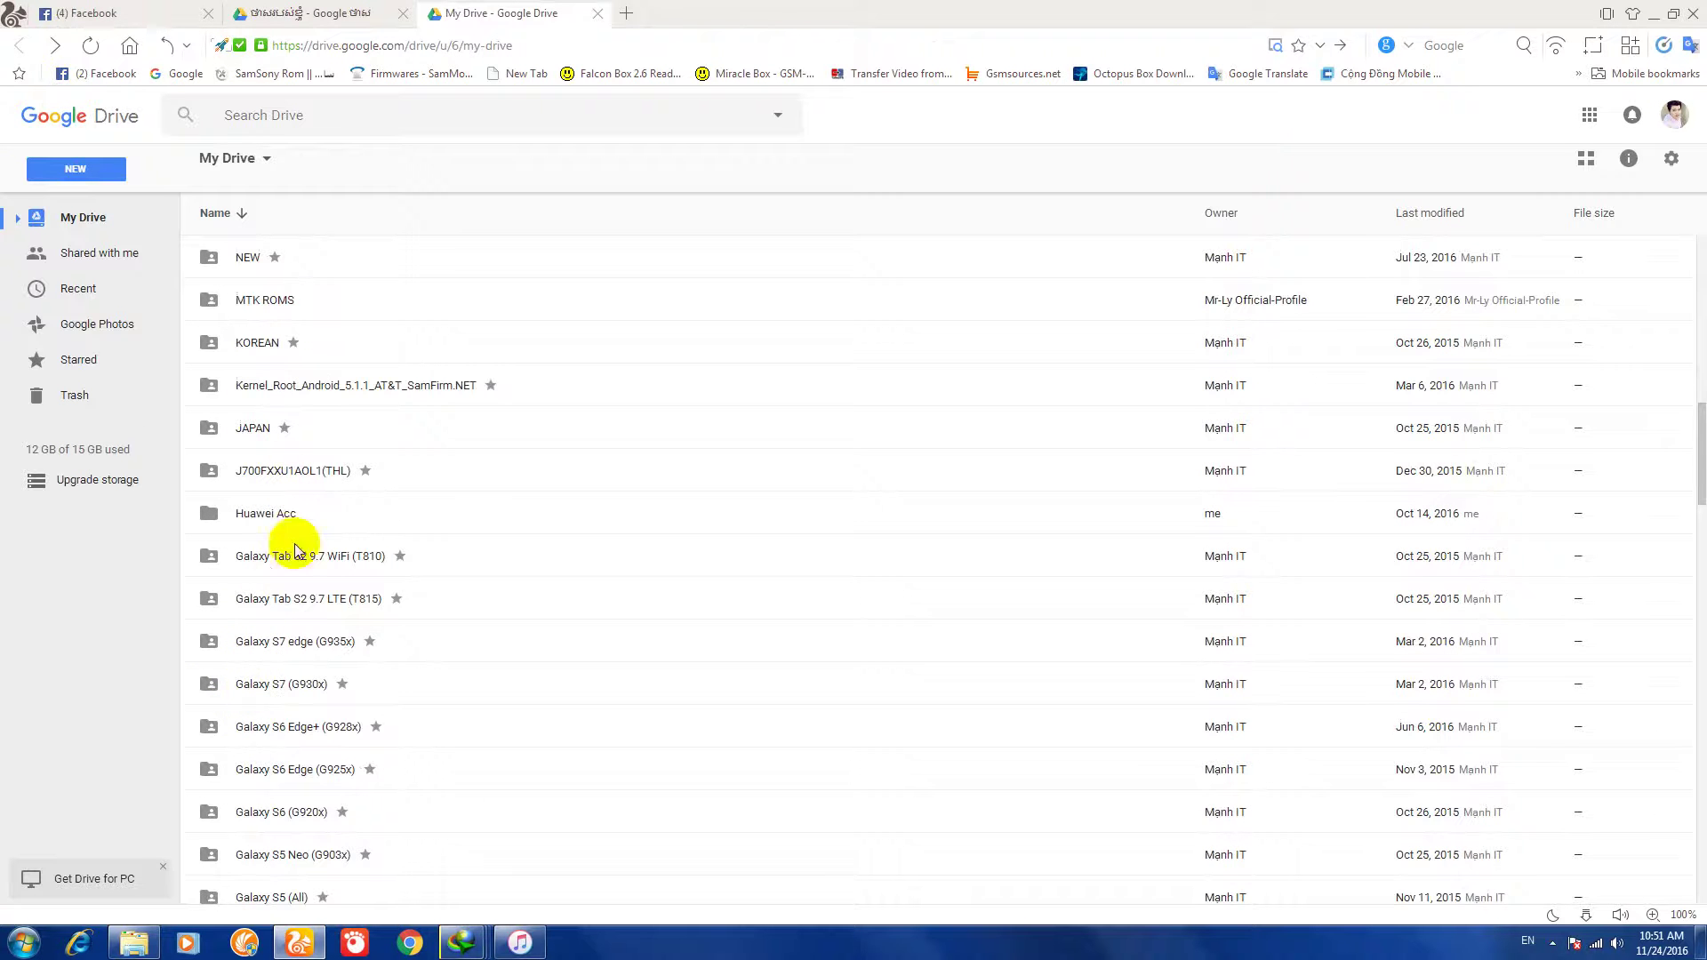
pyautogui.scroll(-2, 267, 640)
pyautogui.scroll(-1, 269, 623)
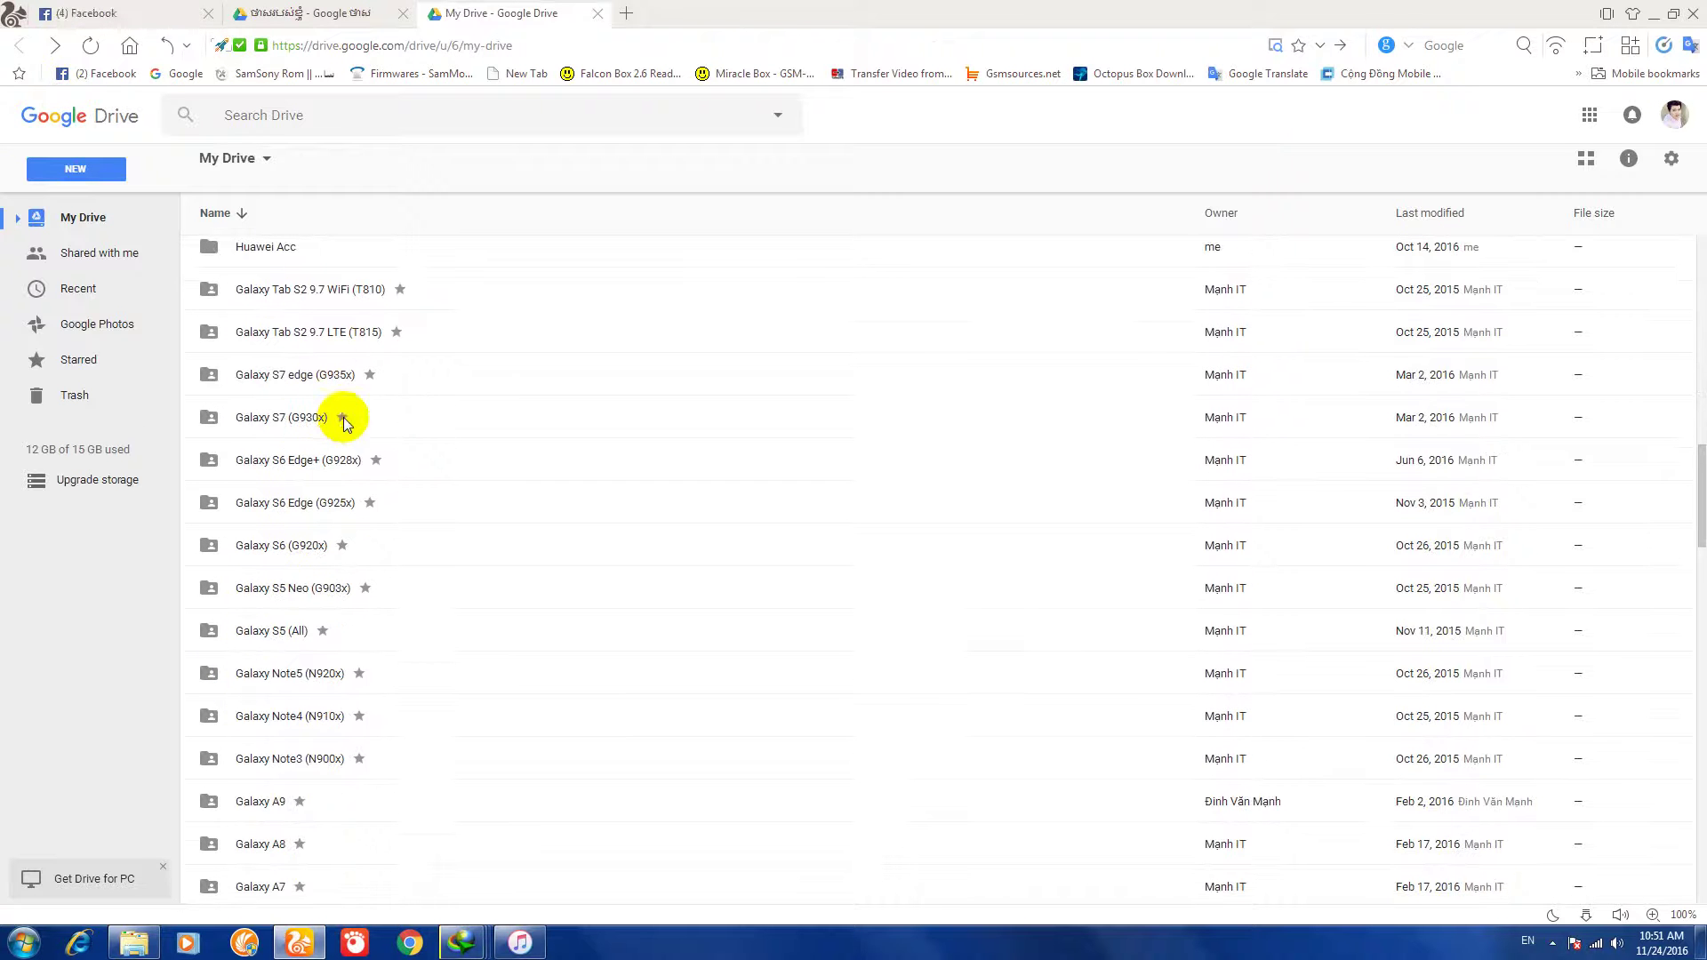
pyautogui.scroll(-2, 315, 562)
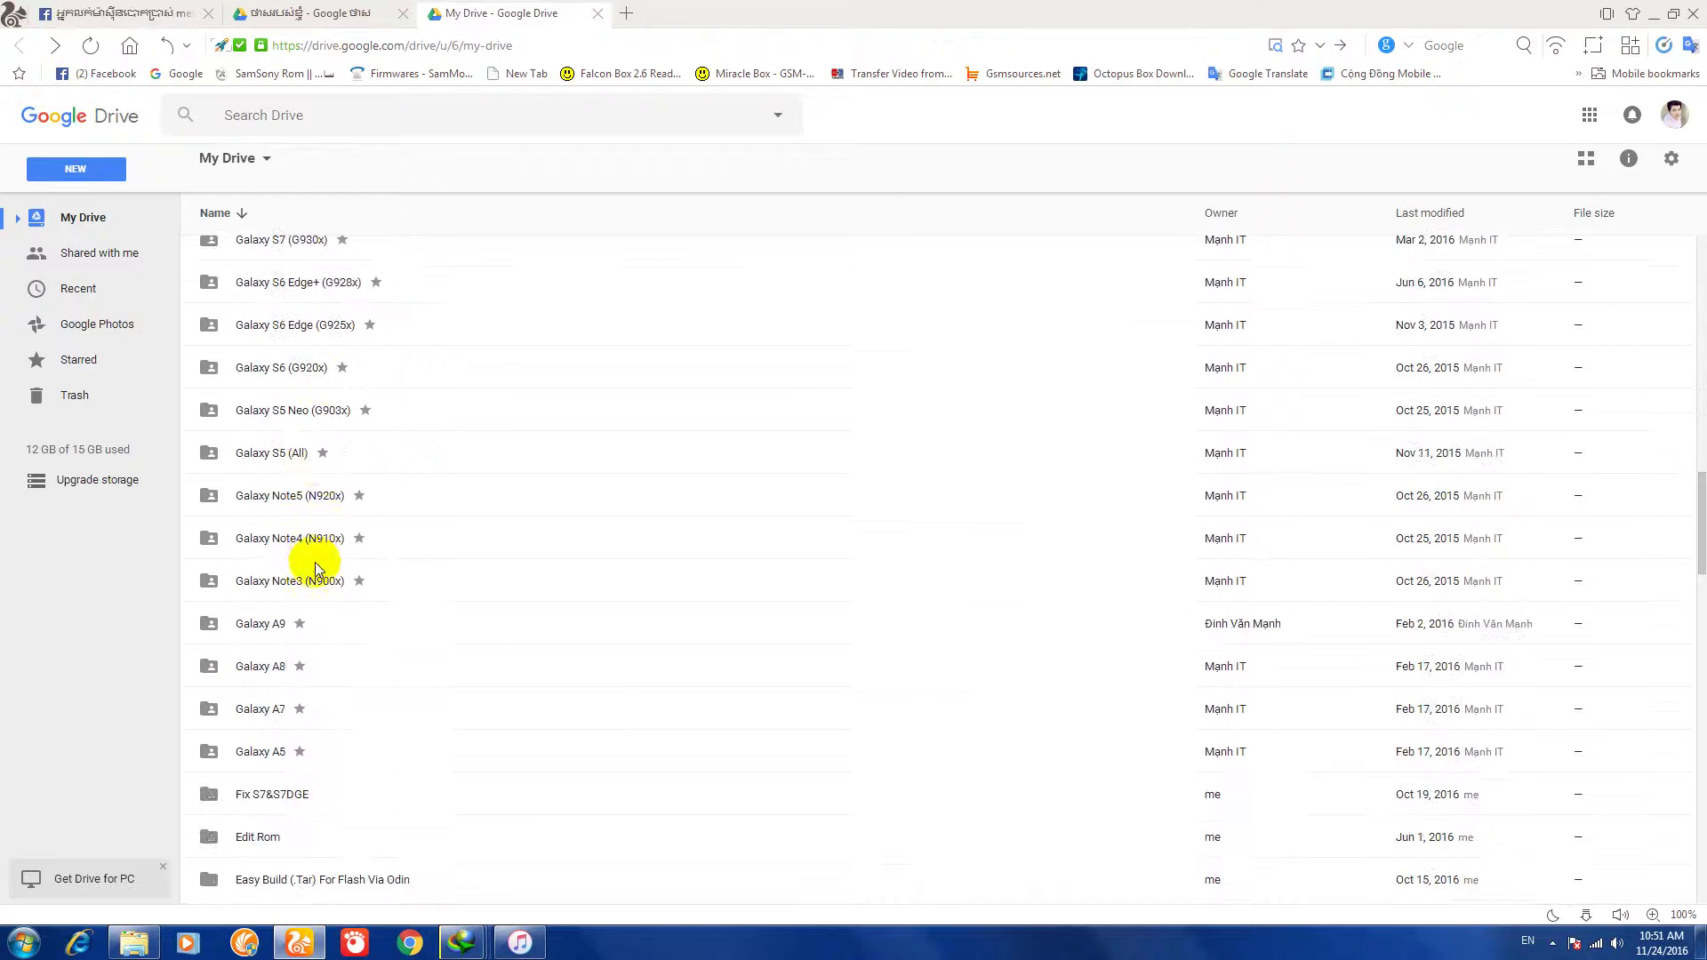
pyautogui.doubleClick(274, 453)
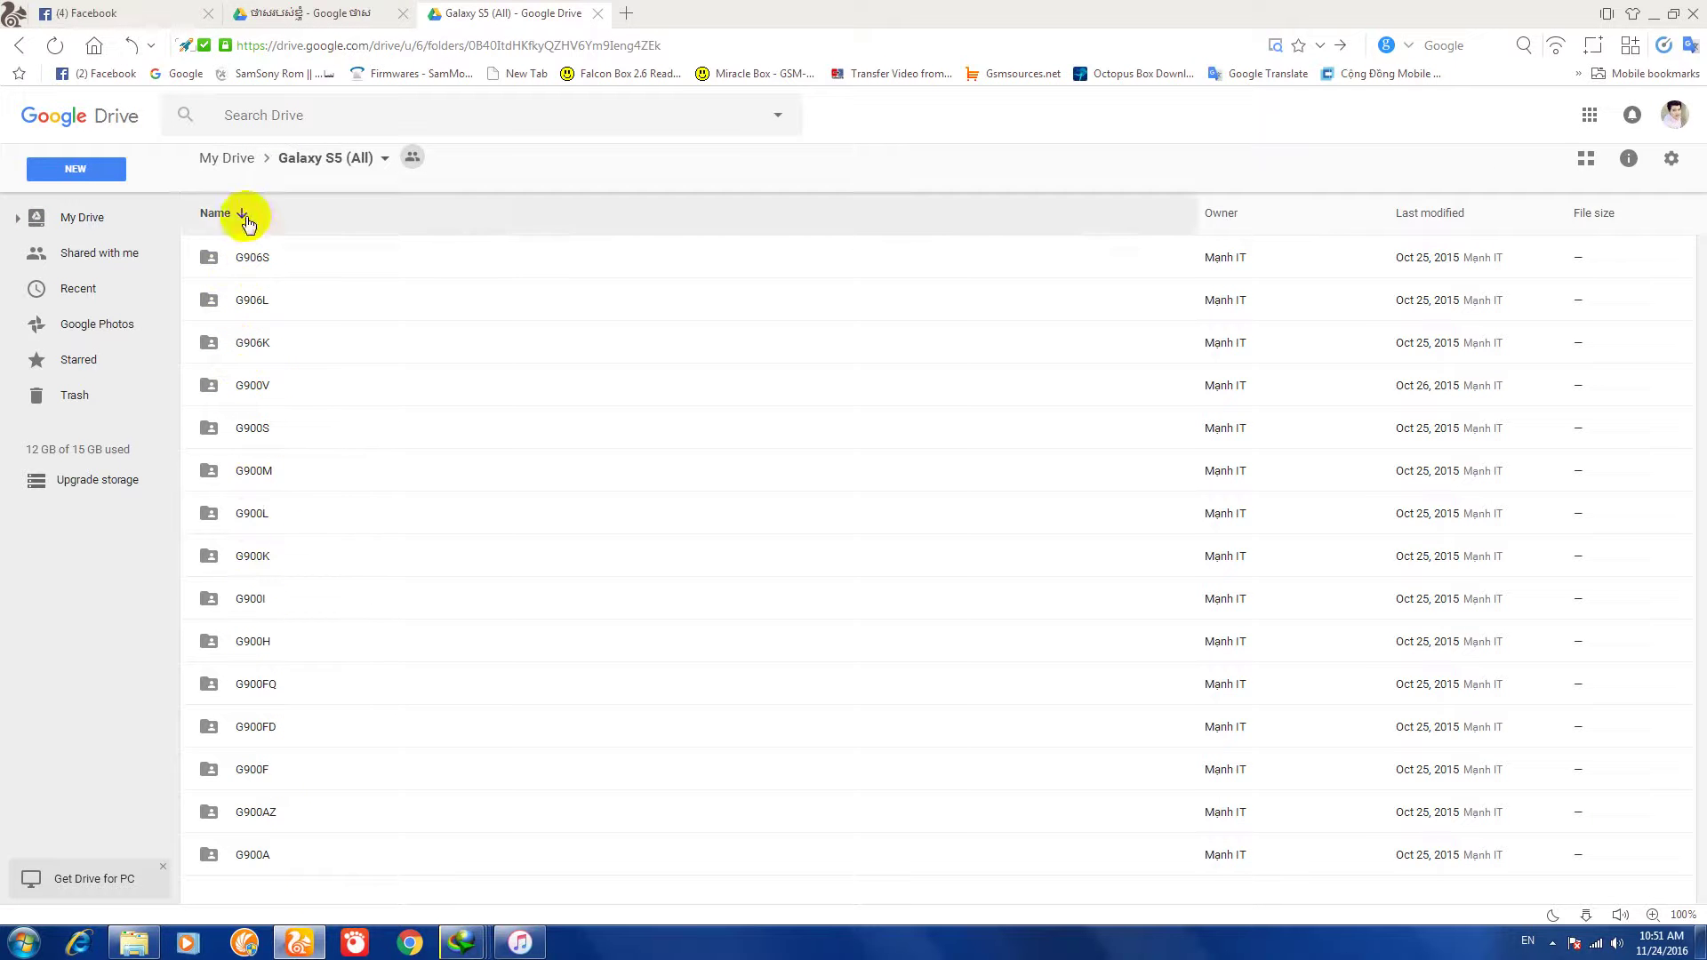
pyautogui.click(19, 45)
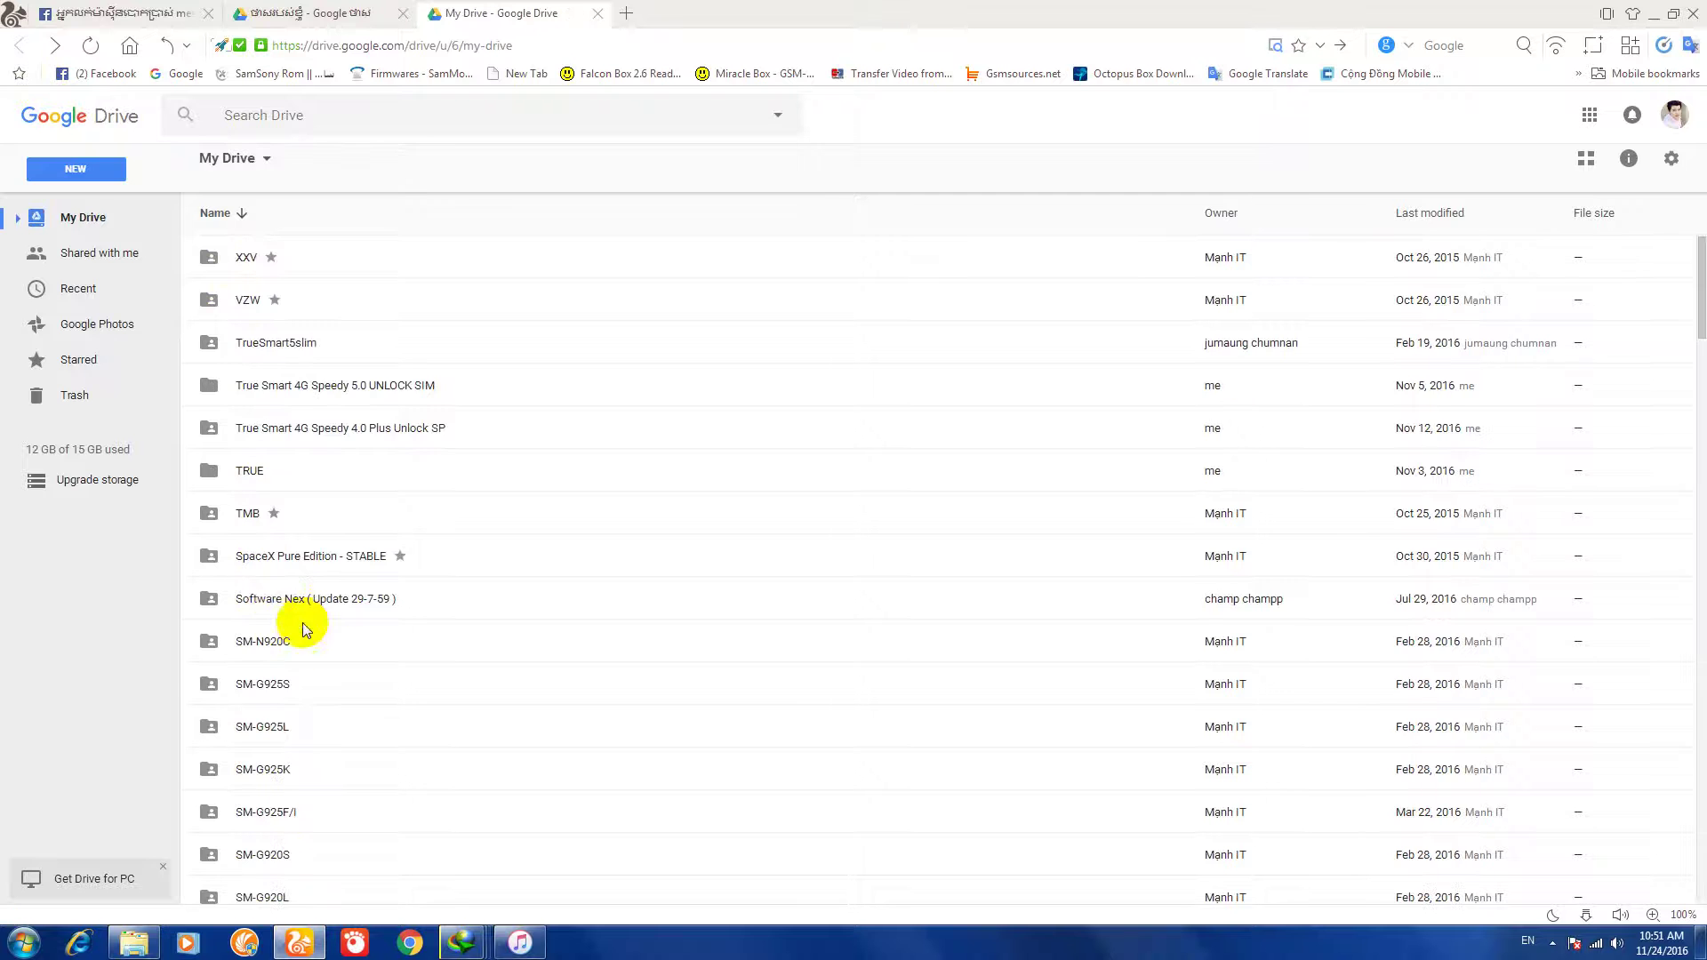
# Step: Open the MTK ROMS folder to view its firmware archives, and return to My Drive
pyautogui.scroll(-8, 253, 650)
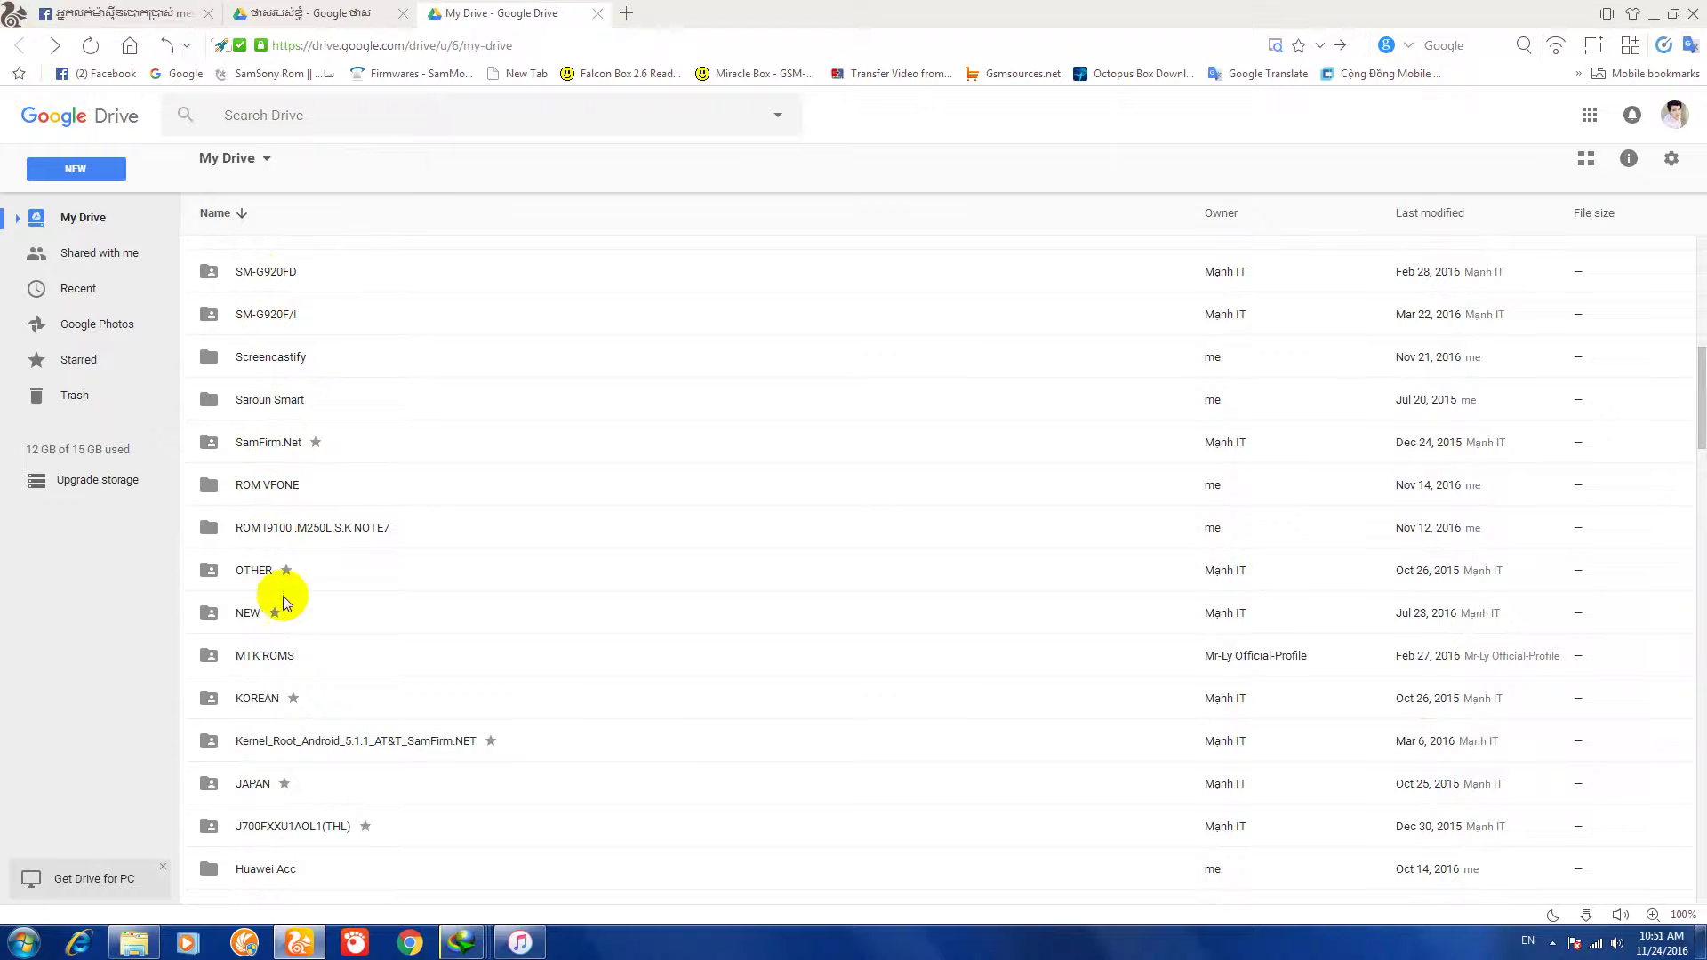
pyautogui.click(275, 660)
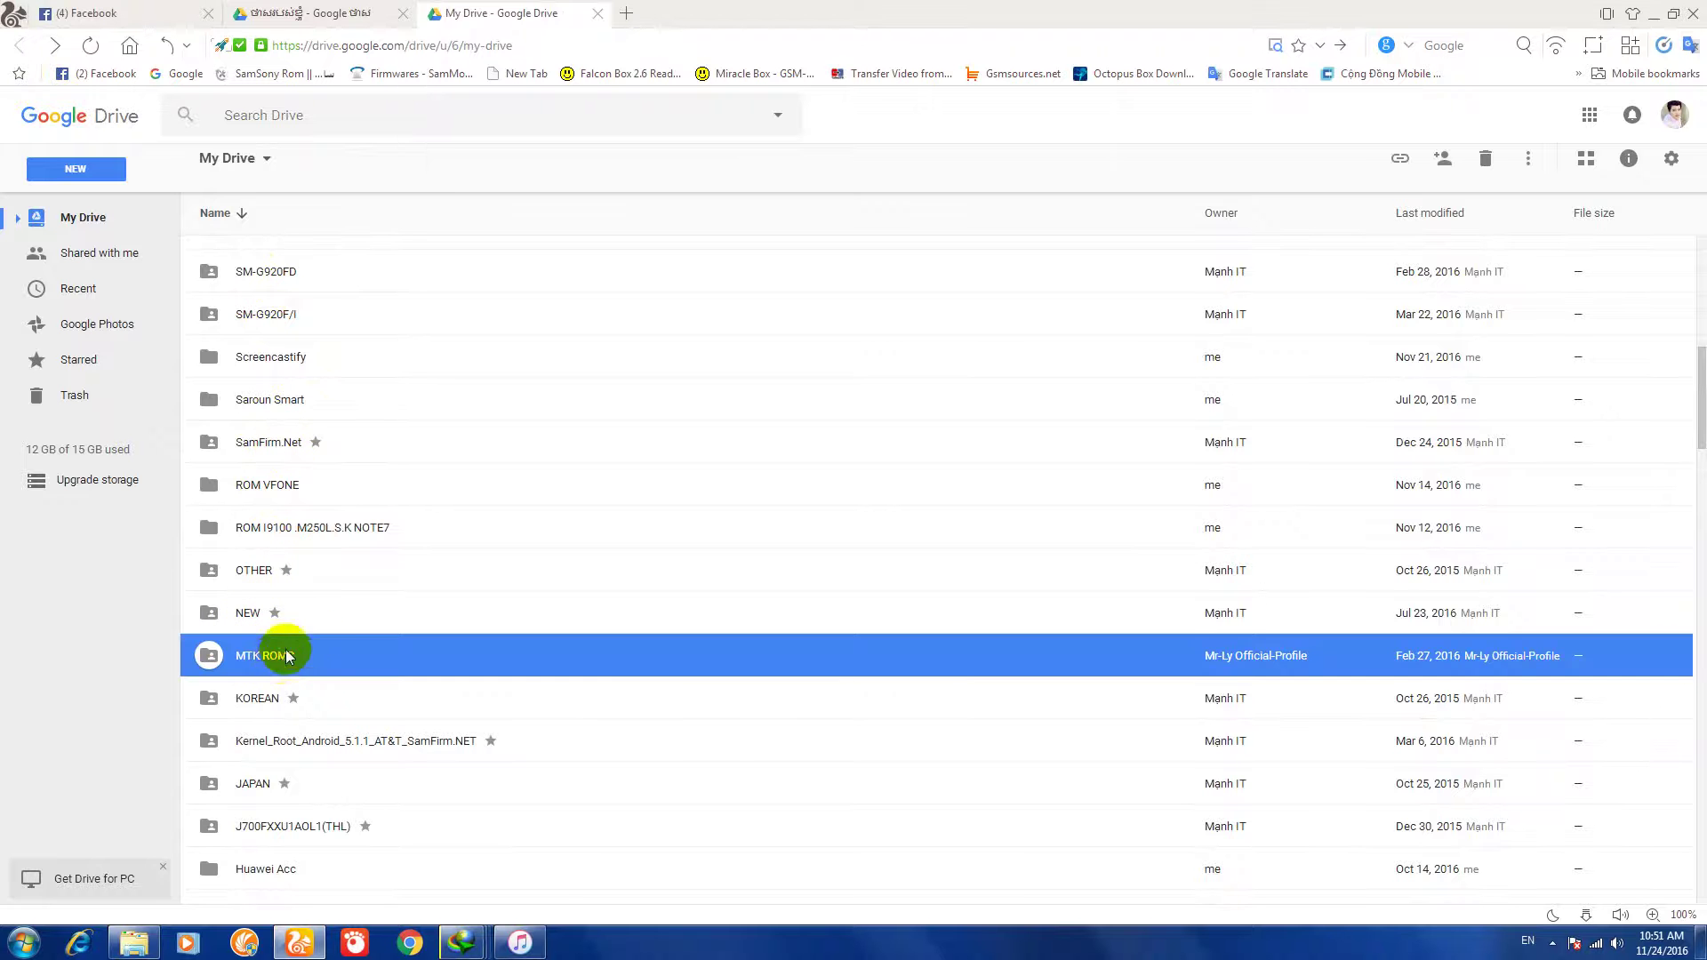
pyautogui.doubleClick(286, 656)
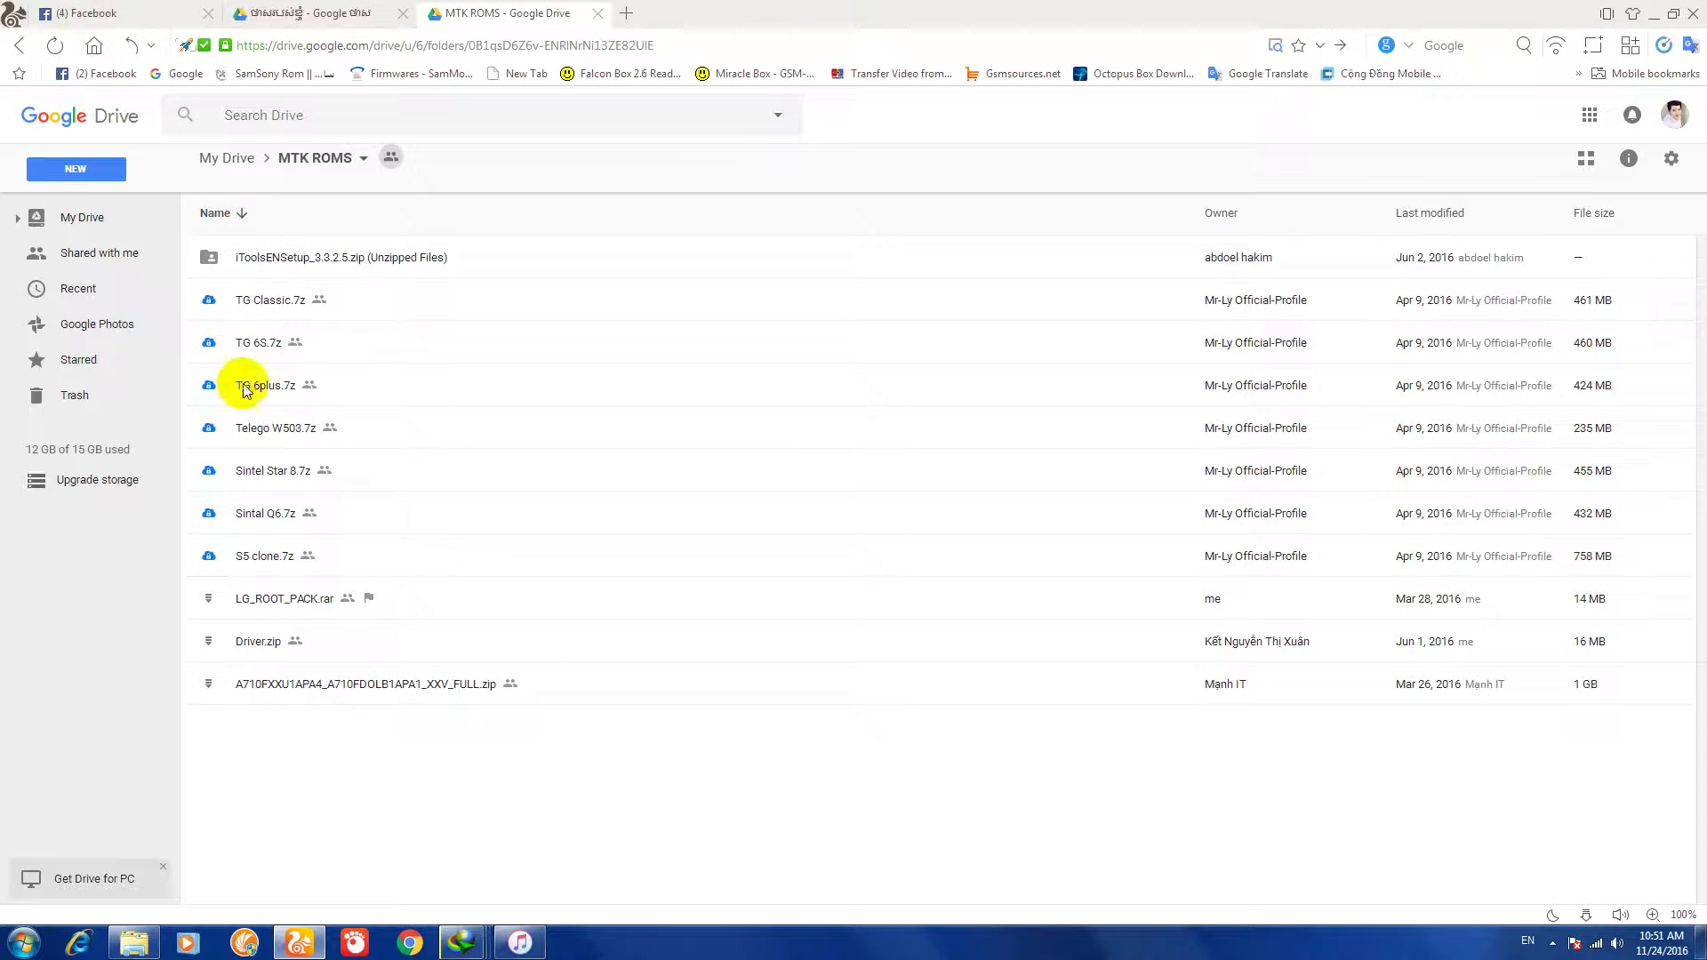
pyautogui.click(20, 47)
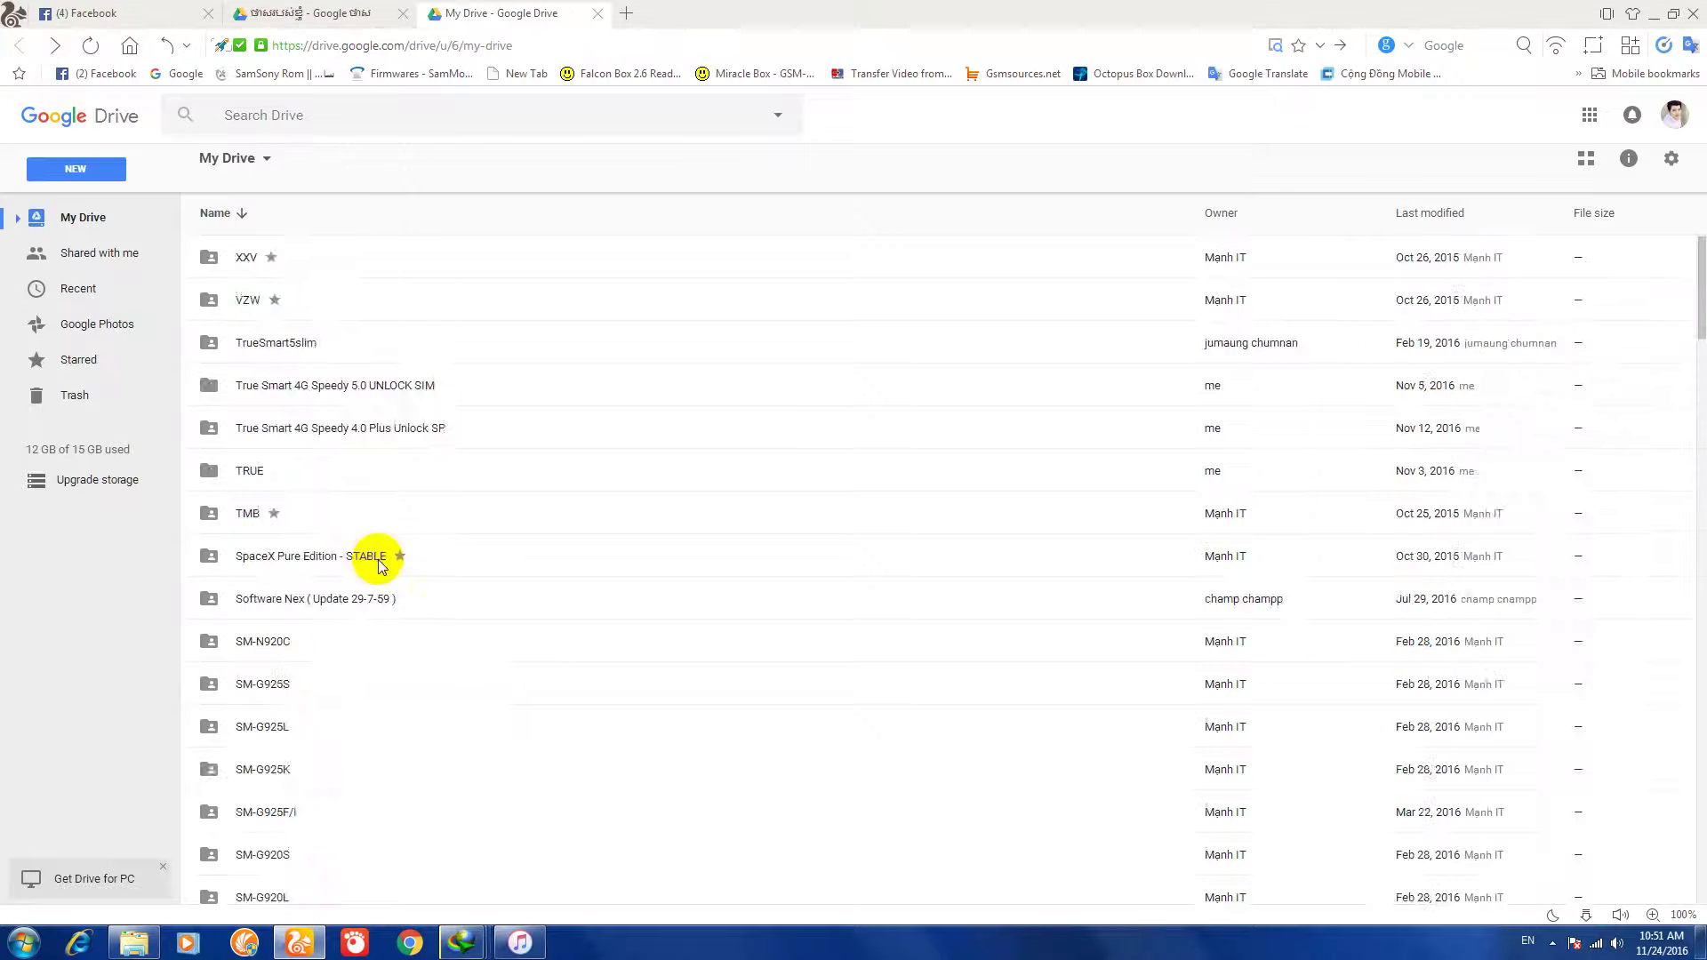
# Step: Look through the firmware and ROM folders in My Drive down to the 2014 folder
pyautogui.scroll(-10, 351, 547)
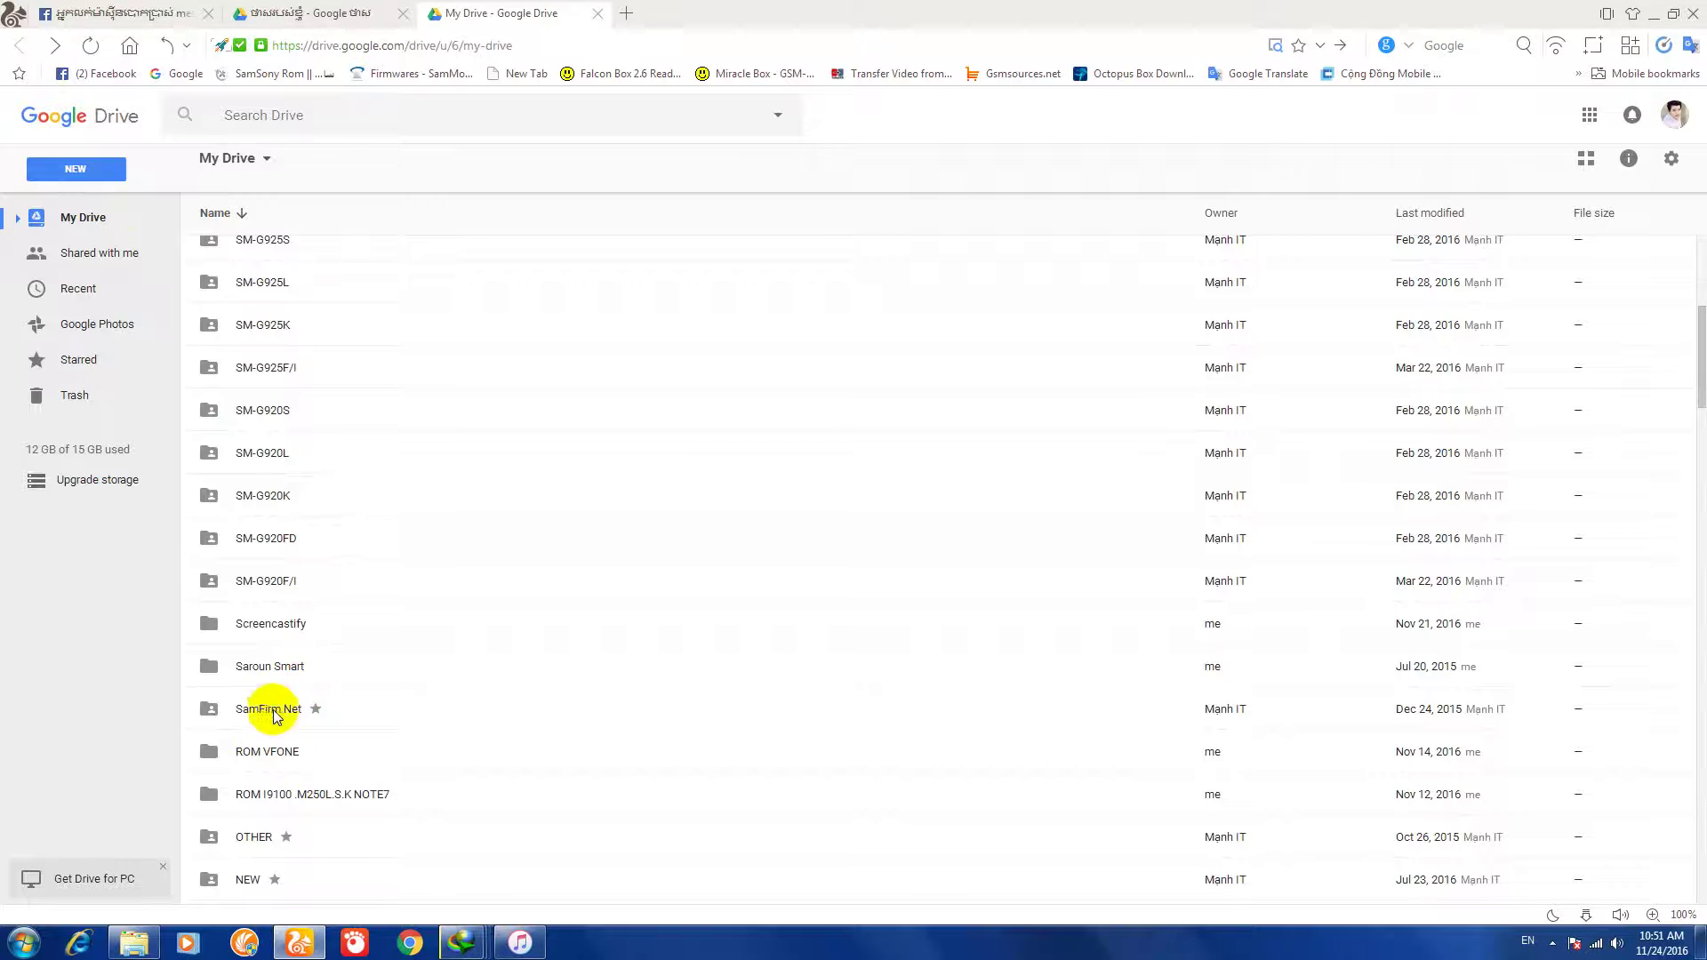
pyautogui.scroll(-1, 271, 738)
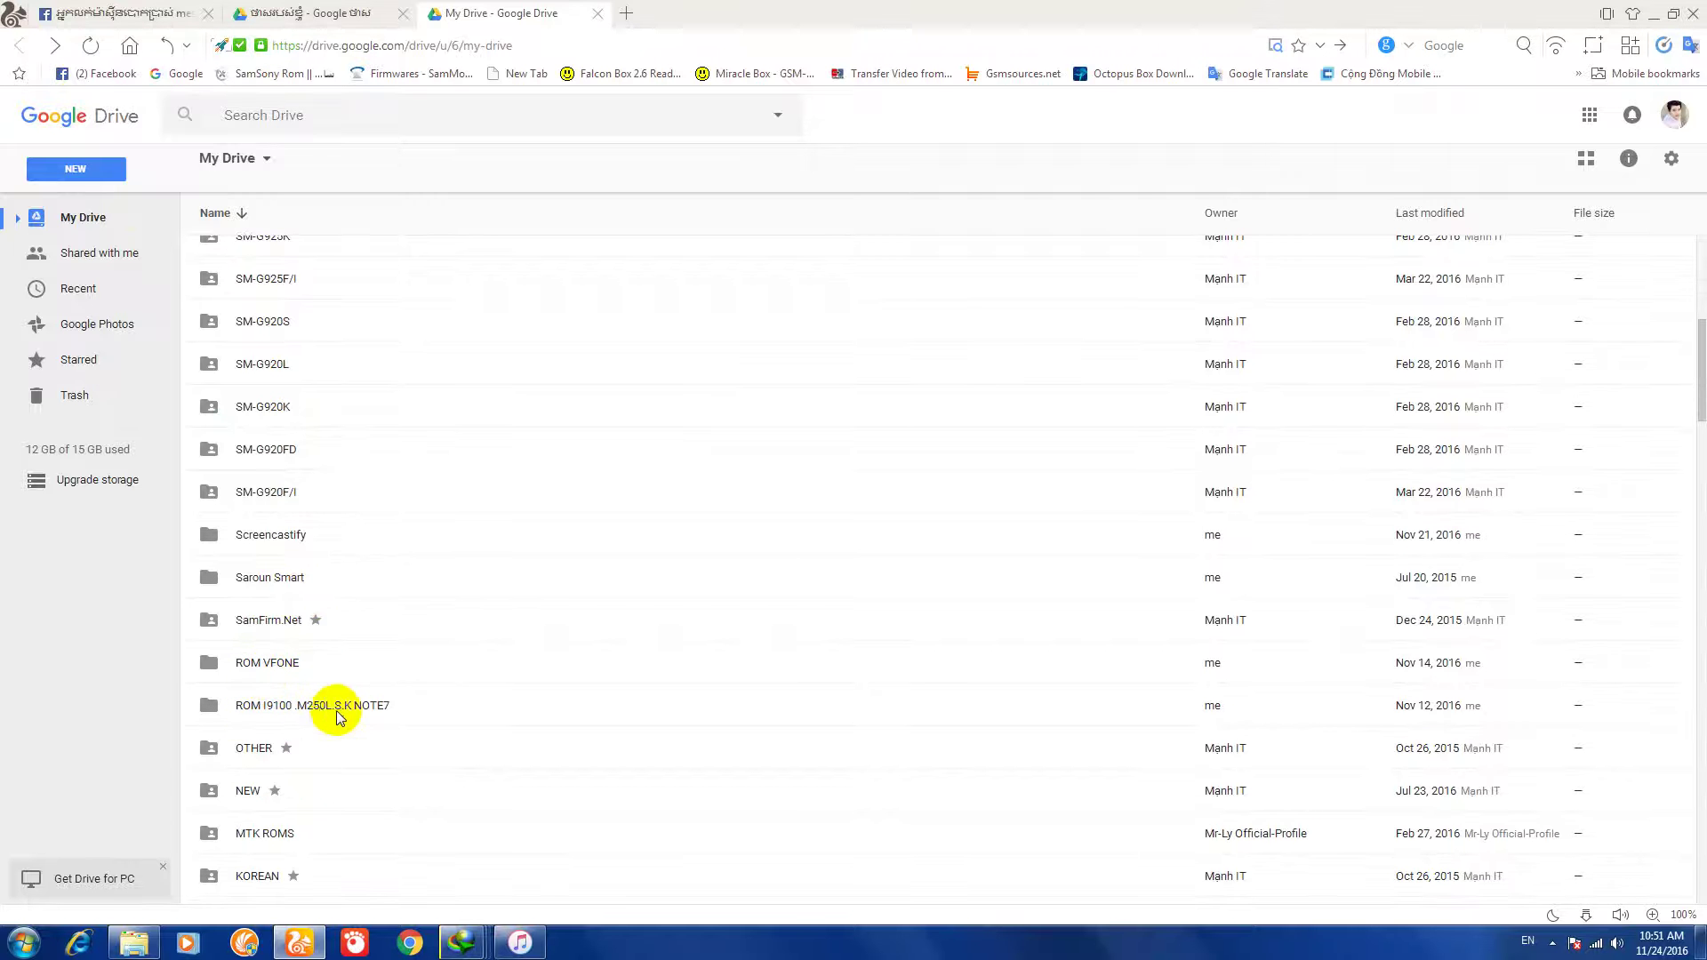
pyautogui.scroll(-2, 272, 747)
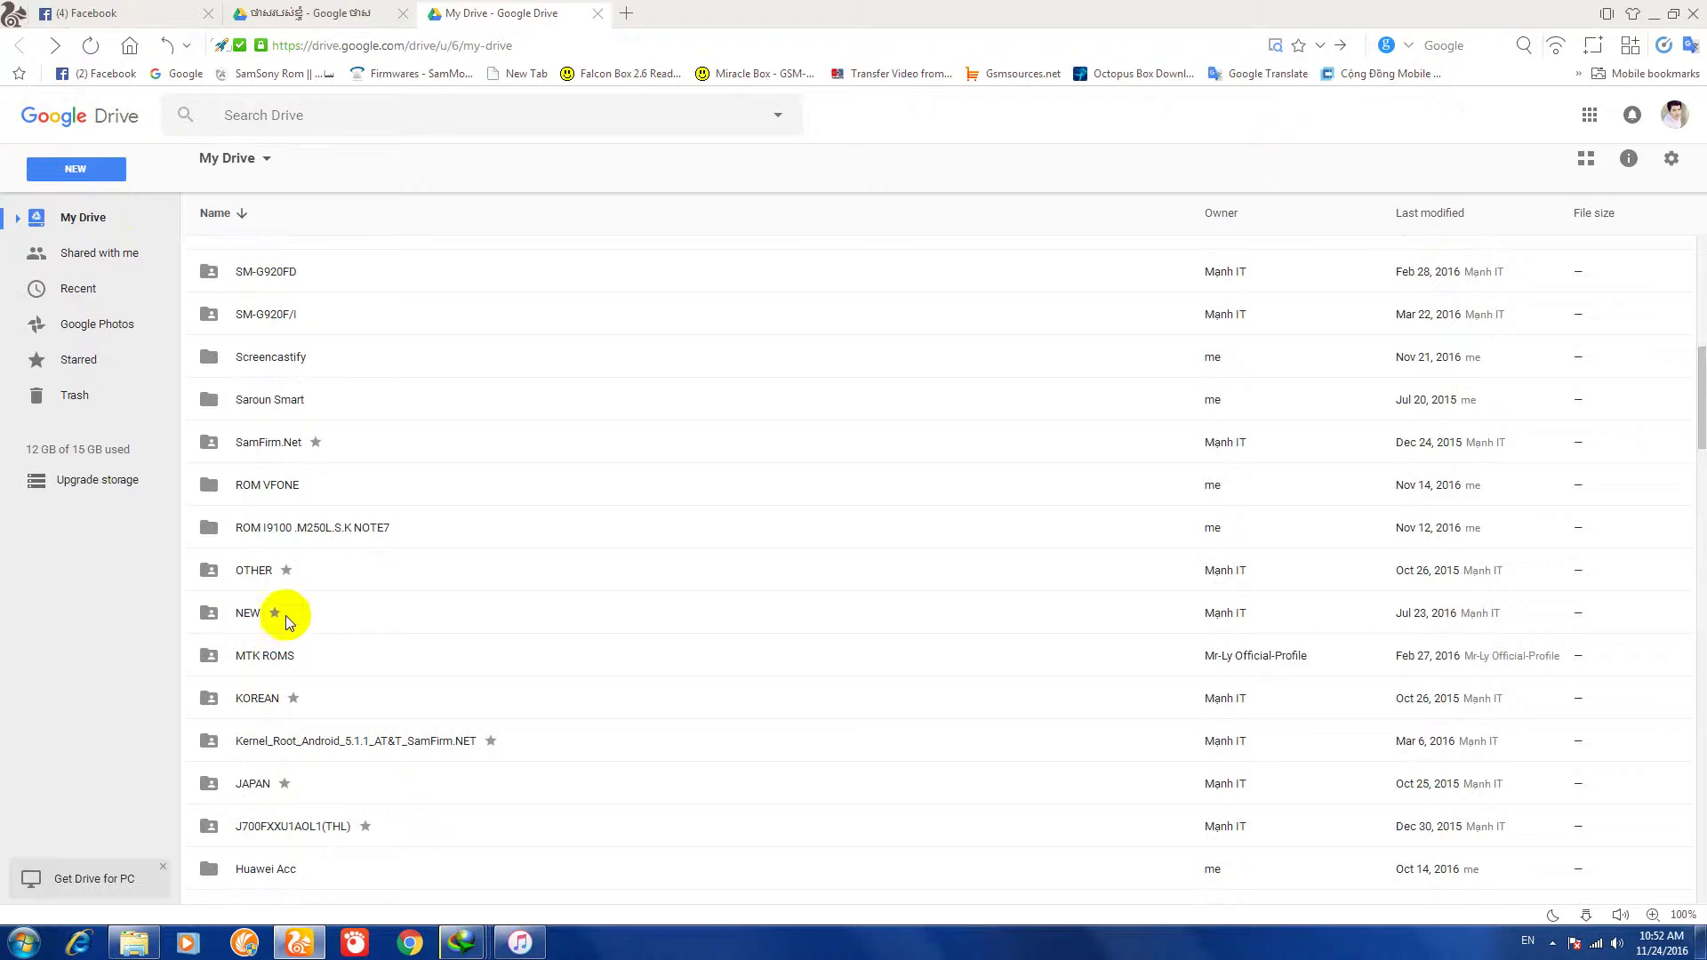
pyautogui.scroll(-2, 324, 690)
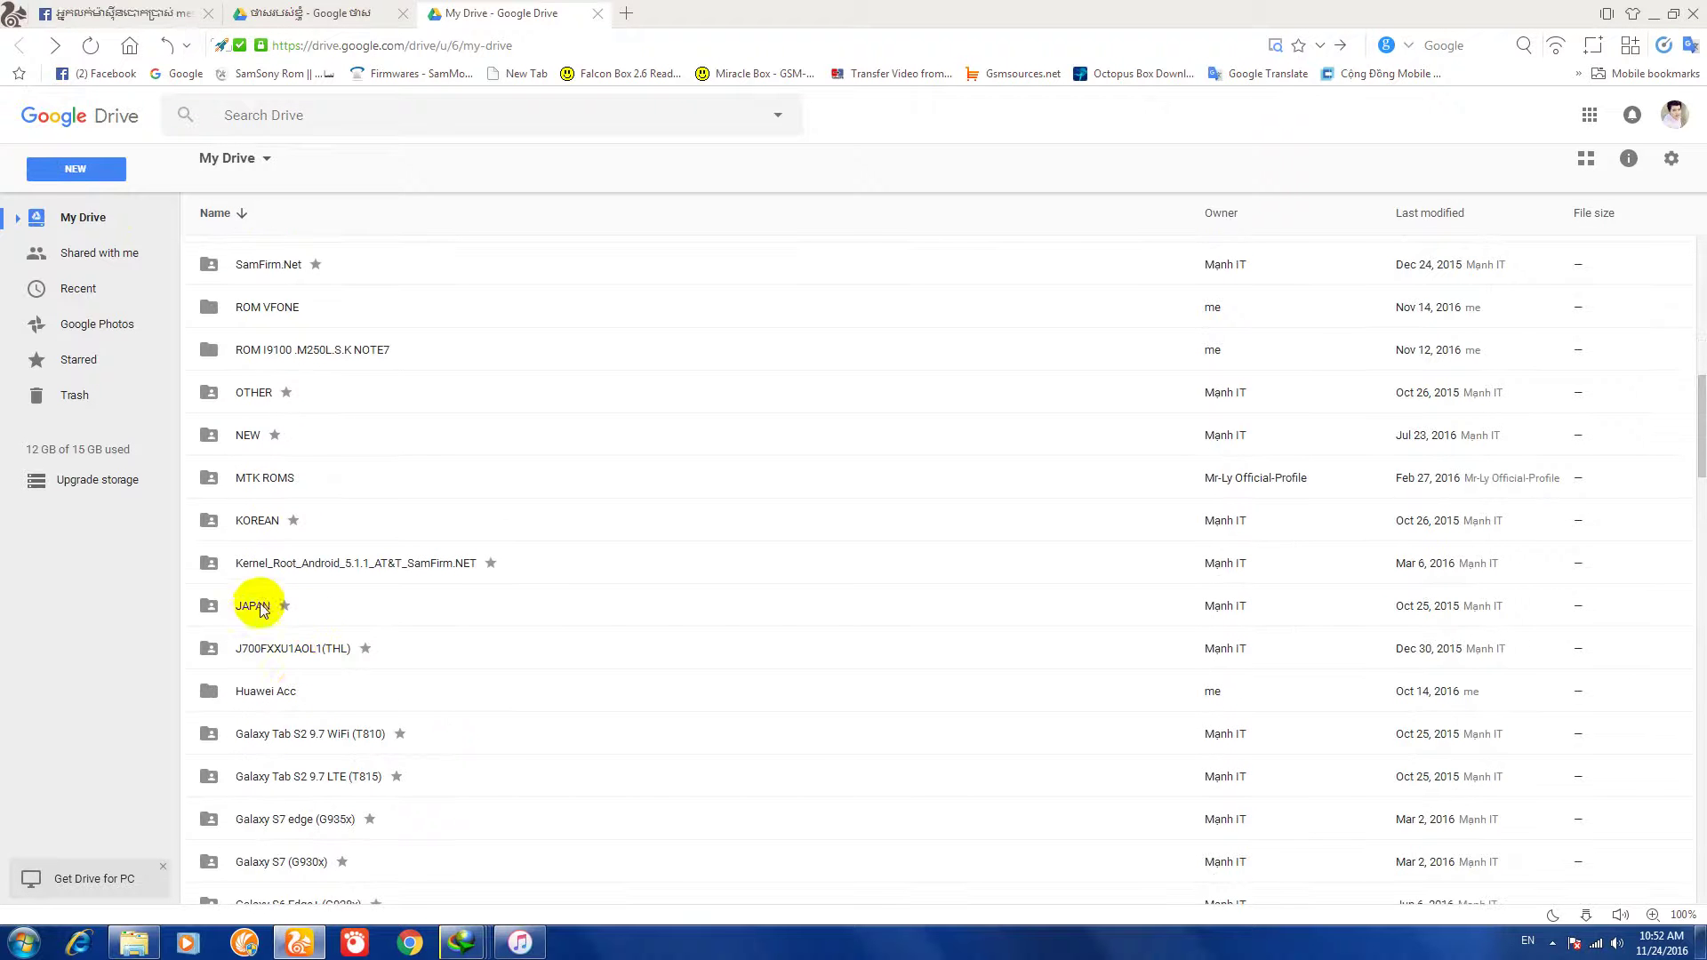
pyautogui.scroll(-5, 396, 667)
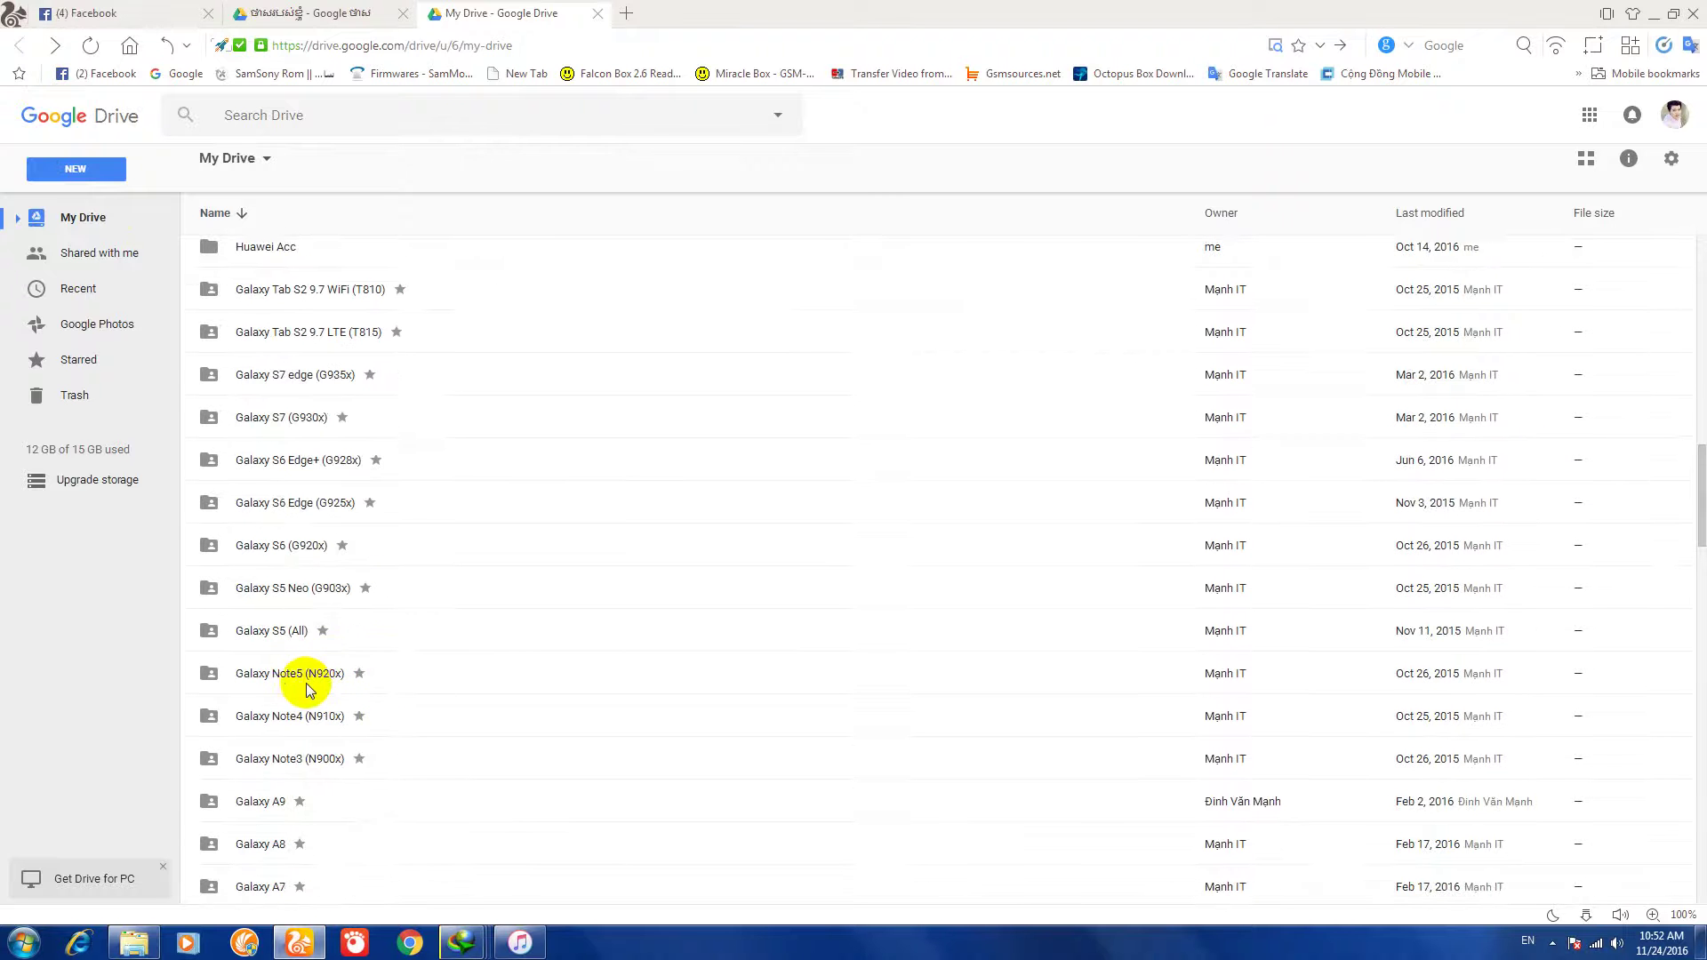
pyautogui.scroll(-2, 311, 703)
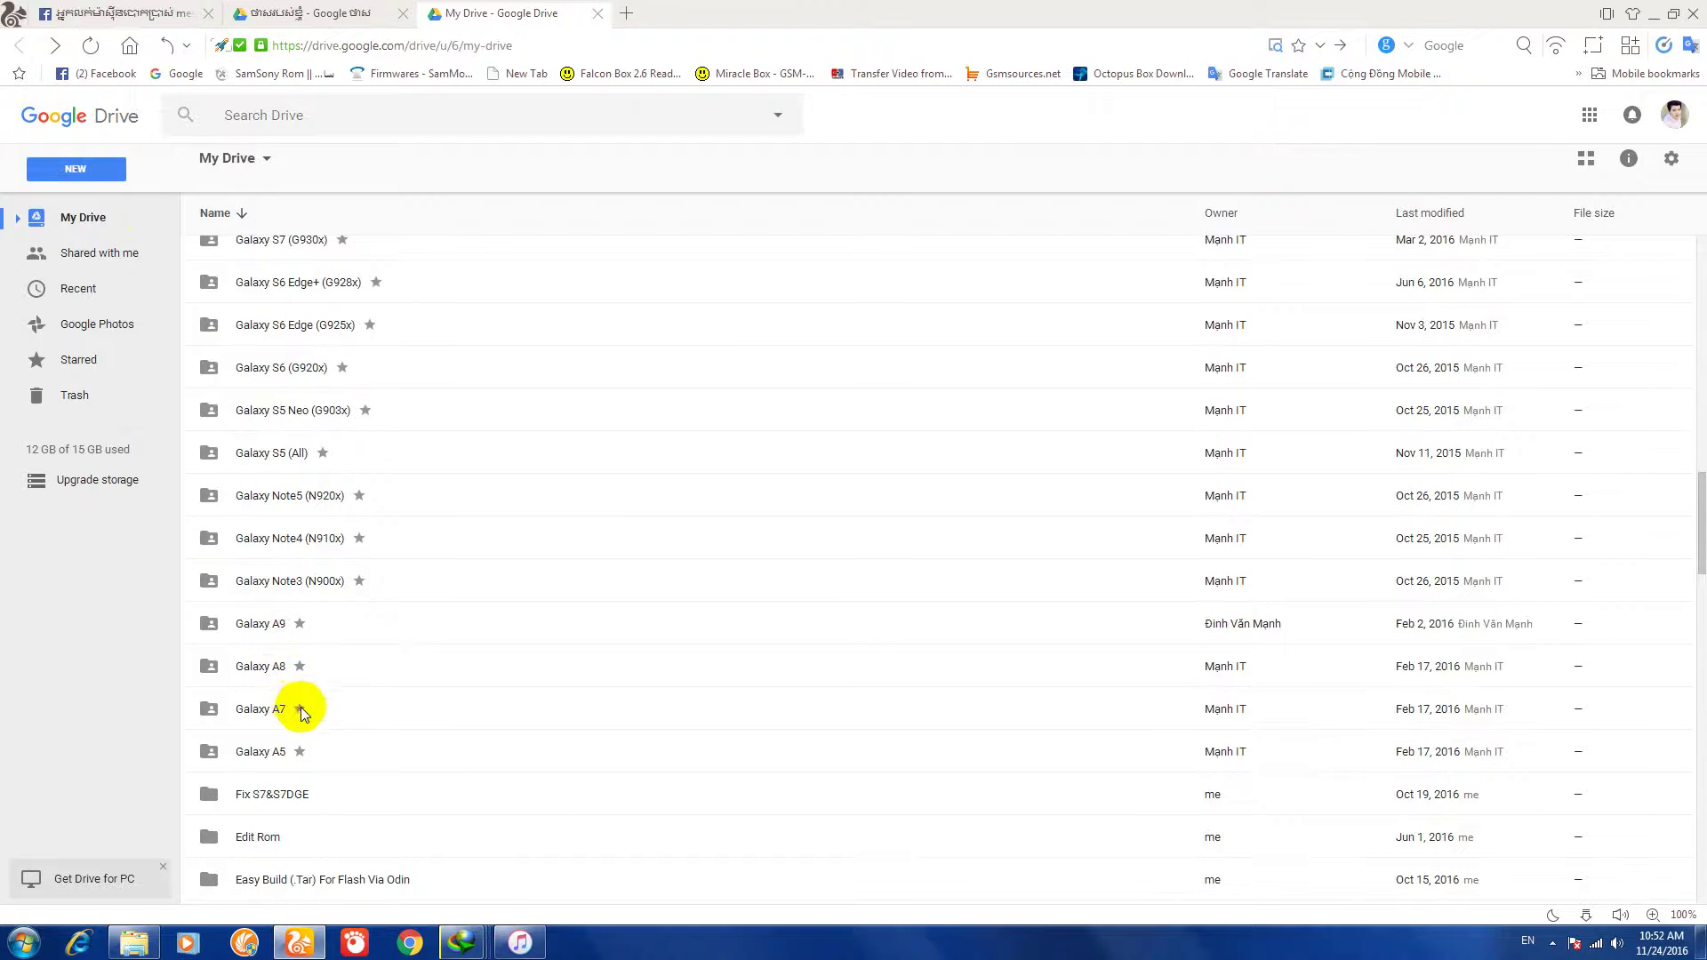
pyautogui.scroll(-2, 300, 709)
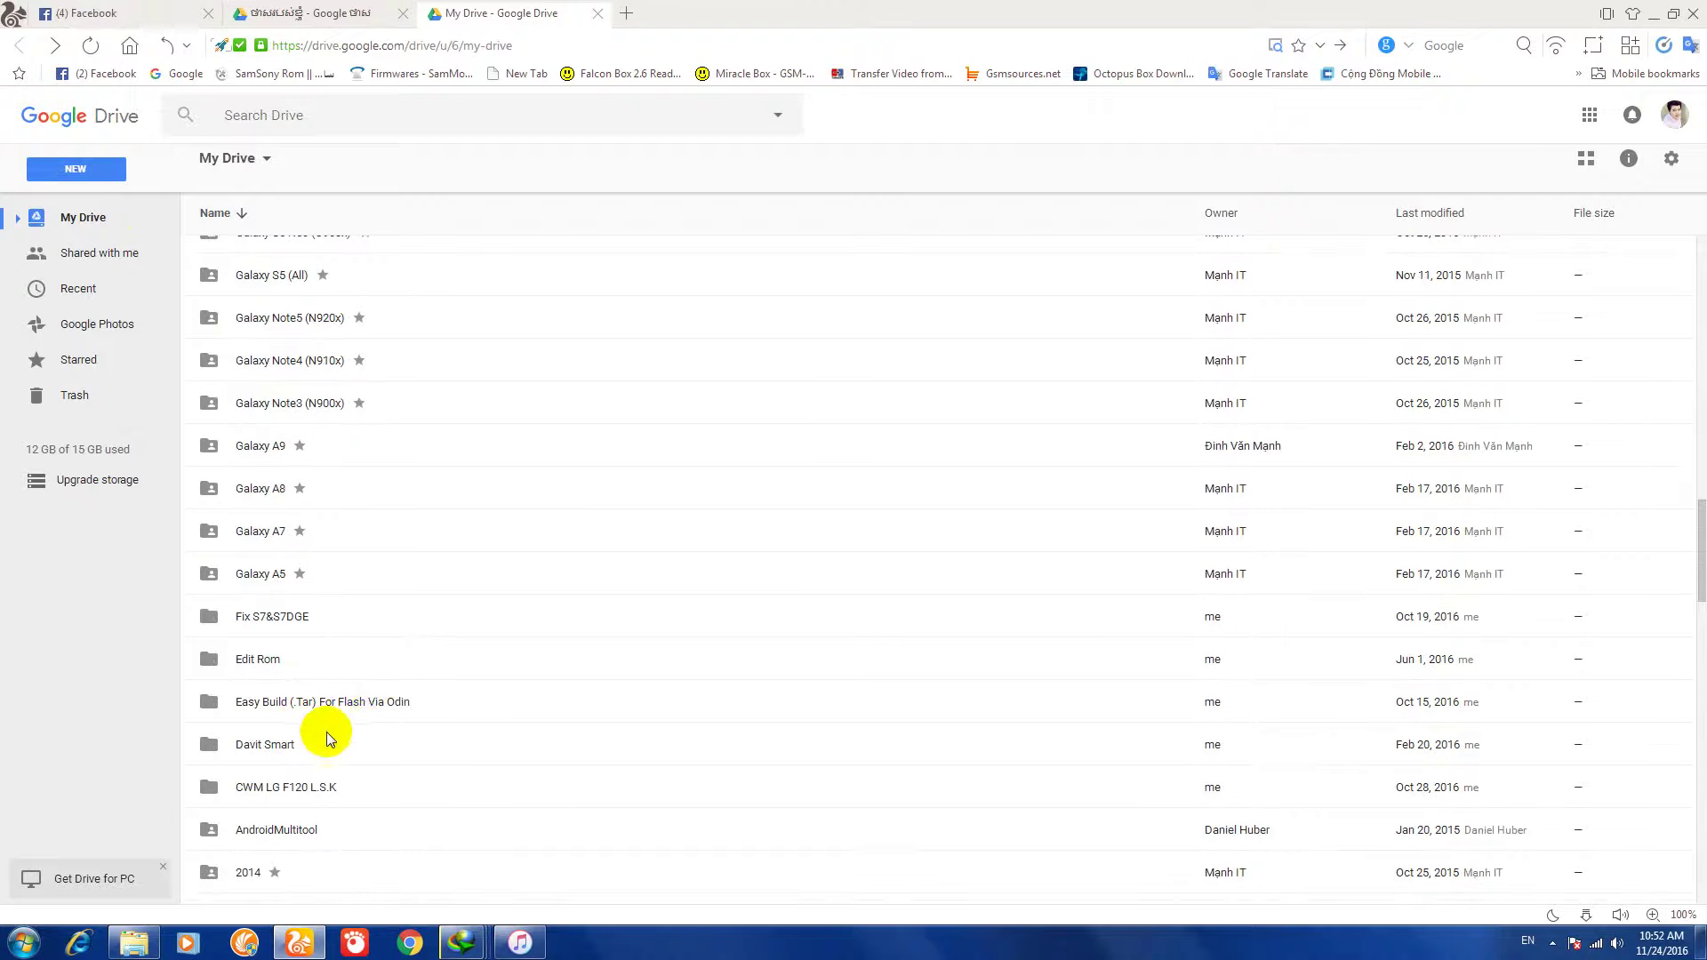
pyautogui.scroll(-2, 327, 735)
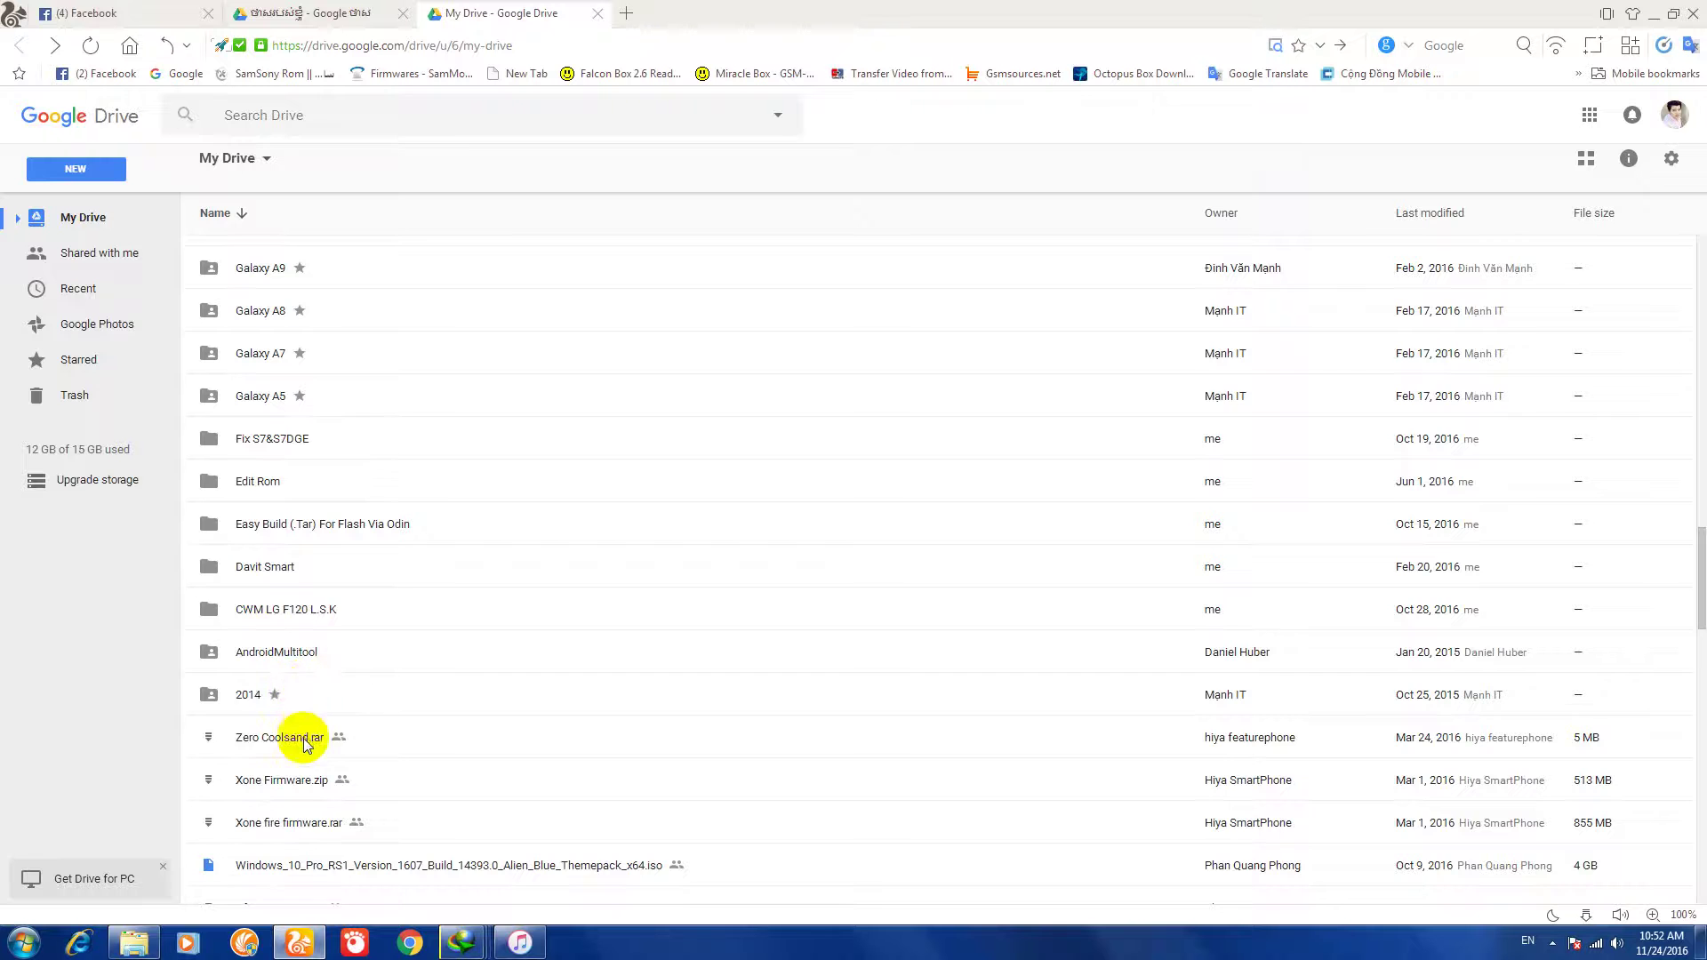
# Step: Look through the firmware, ROM, FRP reset, unlock and driver files in My Drive, from Zero Coolsand.rar to the end of the list
pyautogui.scroll(-3, 302, 740)
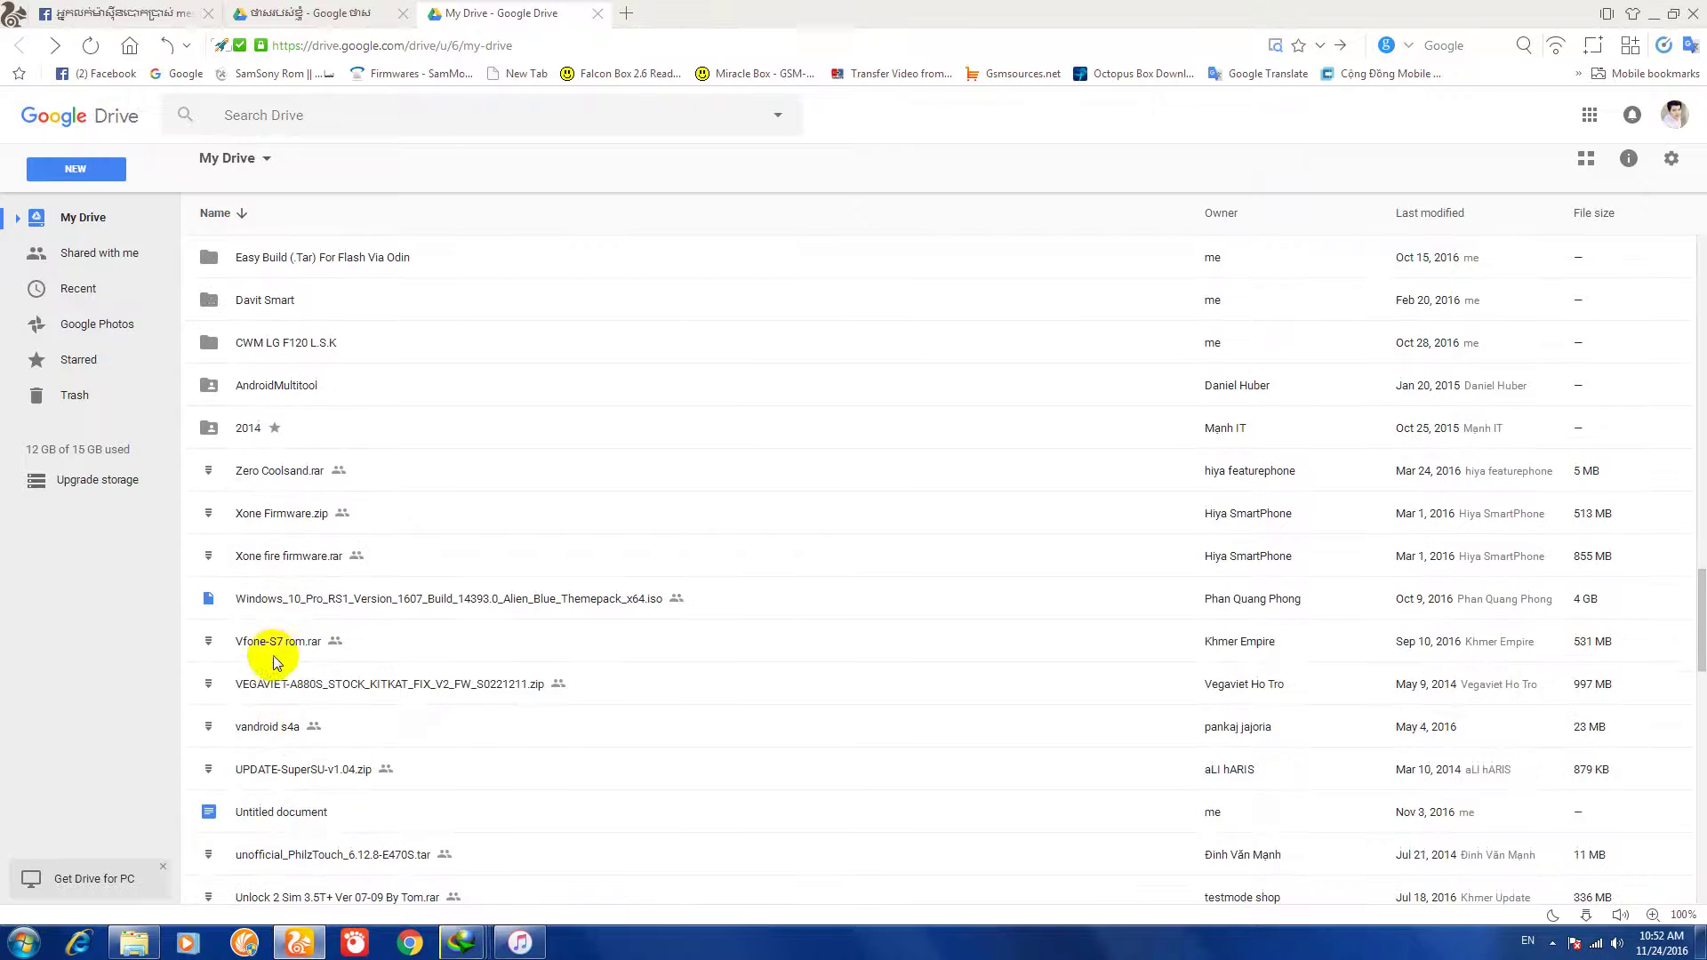
pyautogui.scroll(-2, 280, 694)
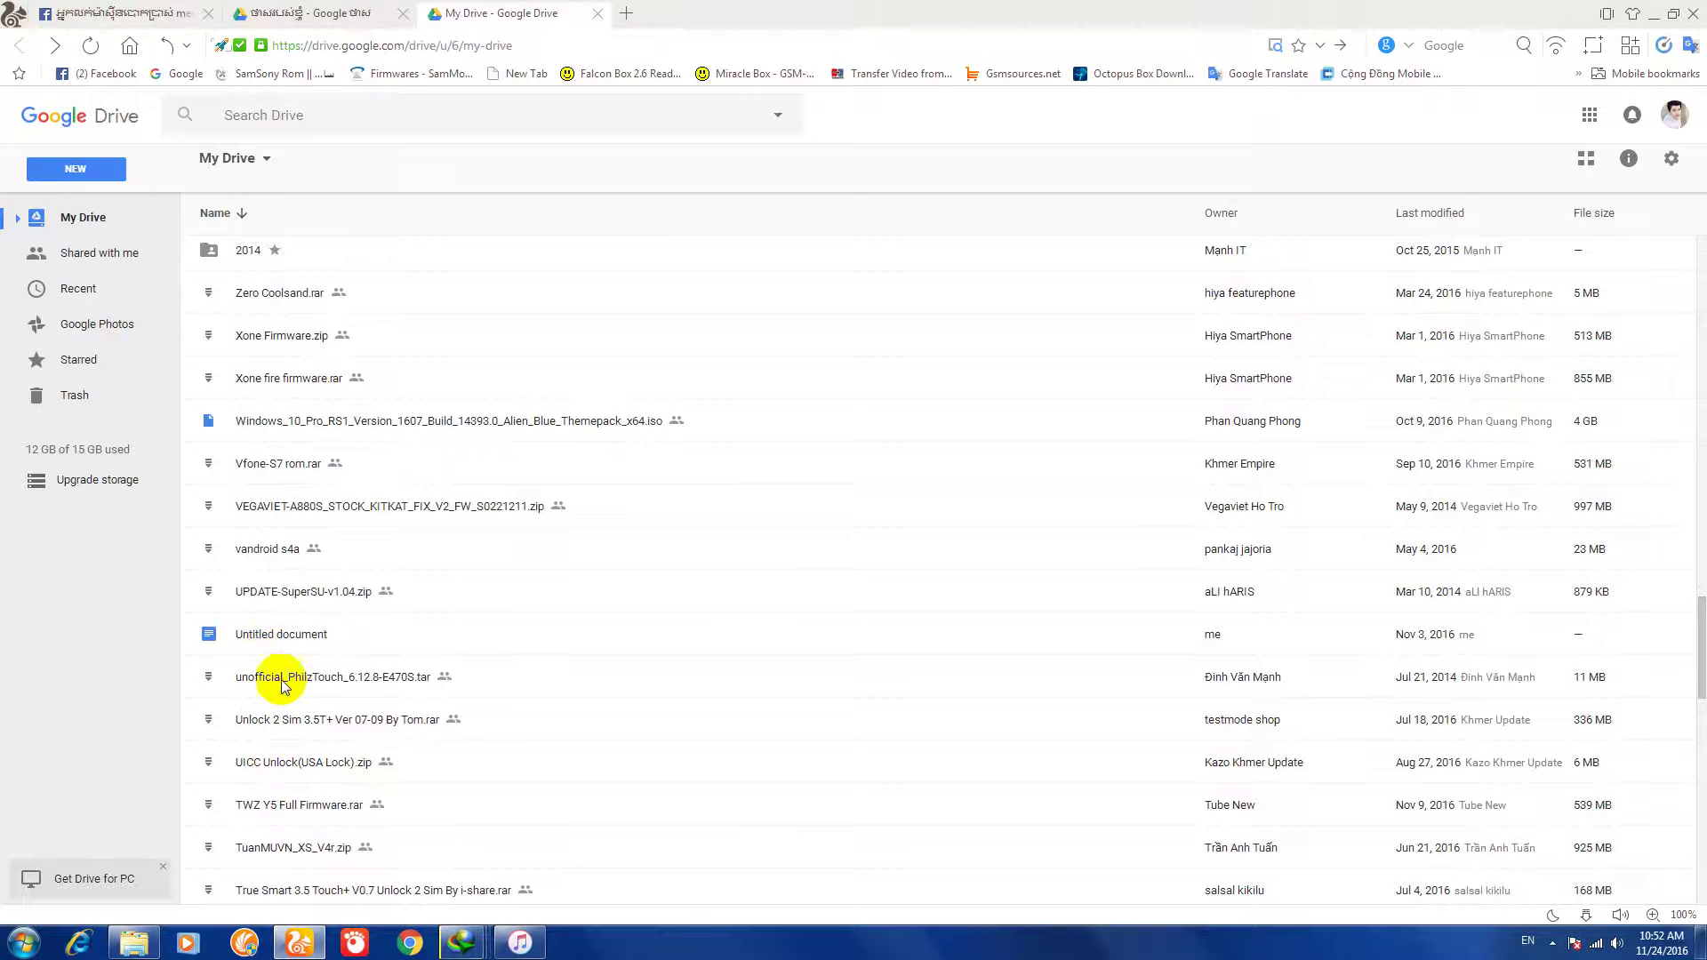
pyautogui.scroll(-2, 281, 690)
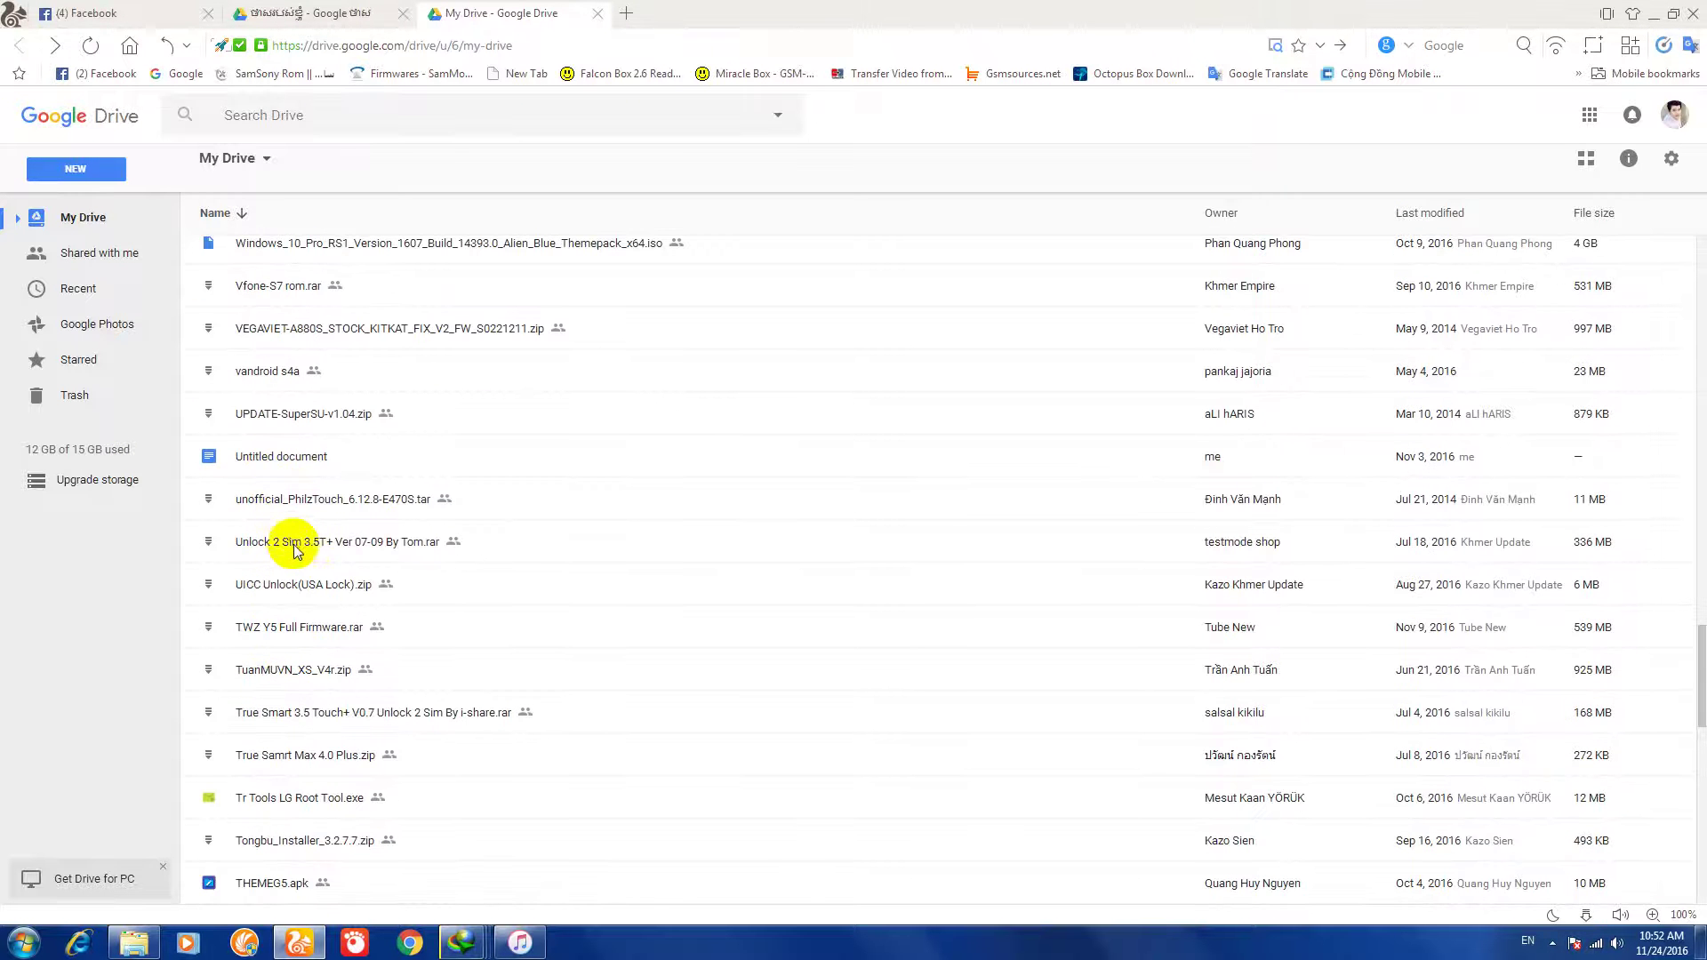
pyautogui.scroll(-3, 266, 685)
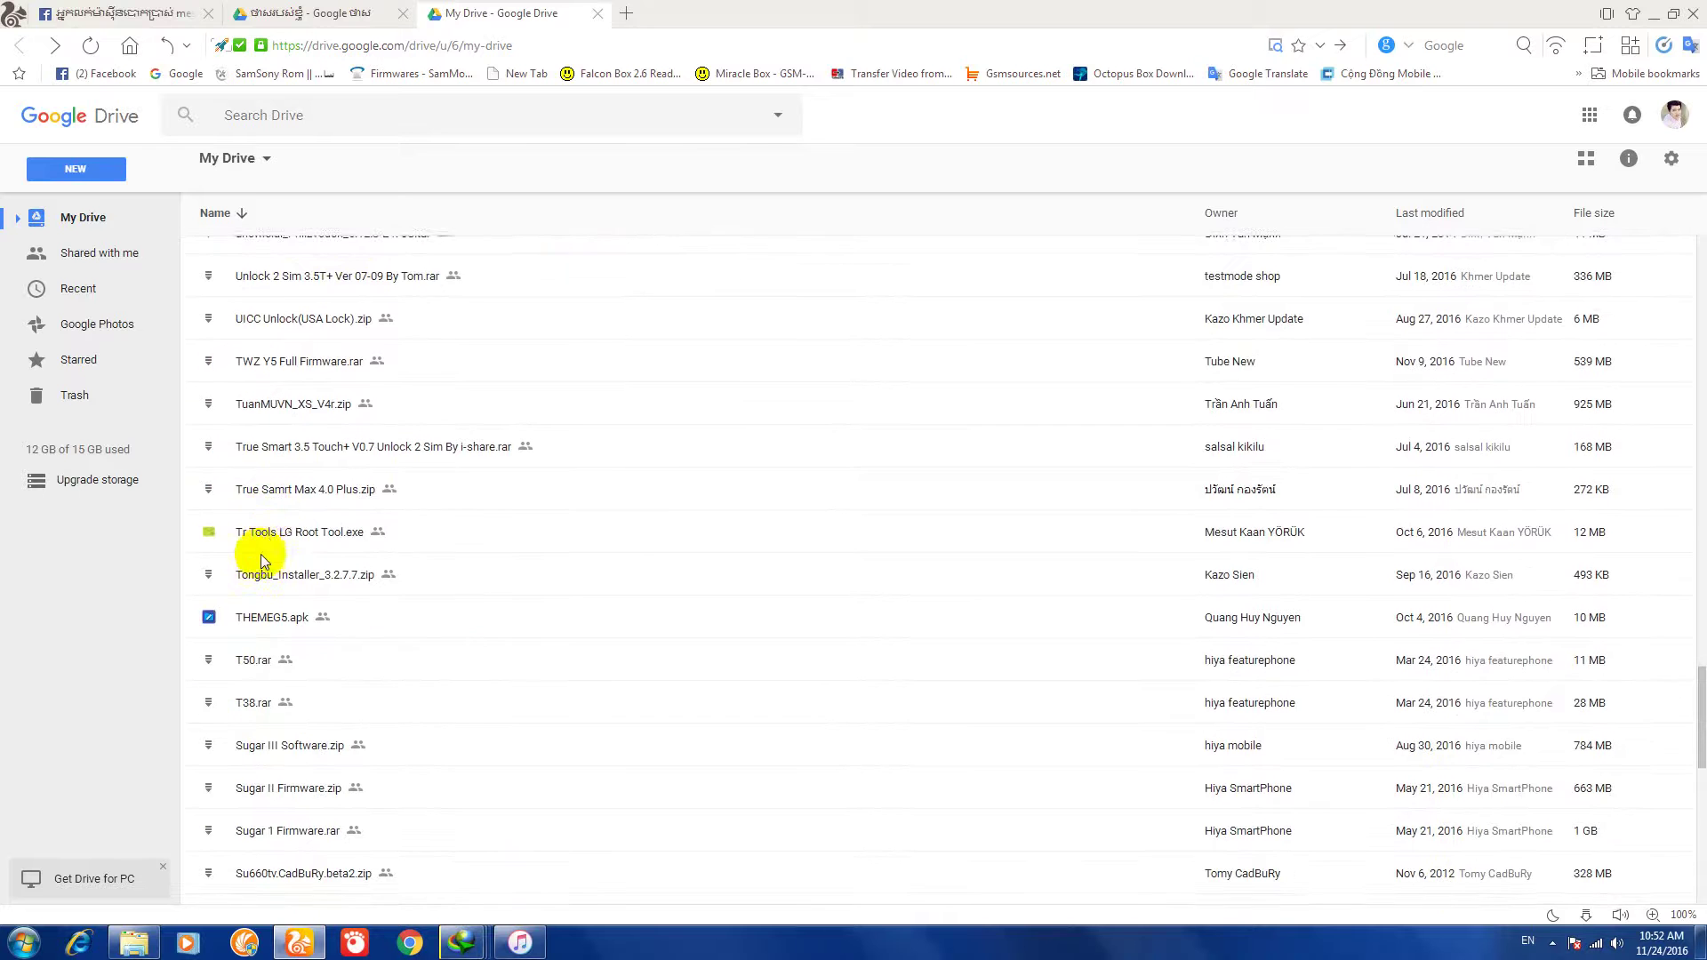
pyautogui.scroll(-2, 258, 703)
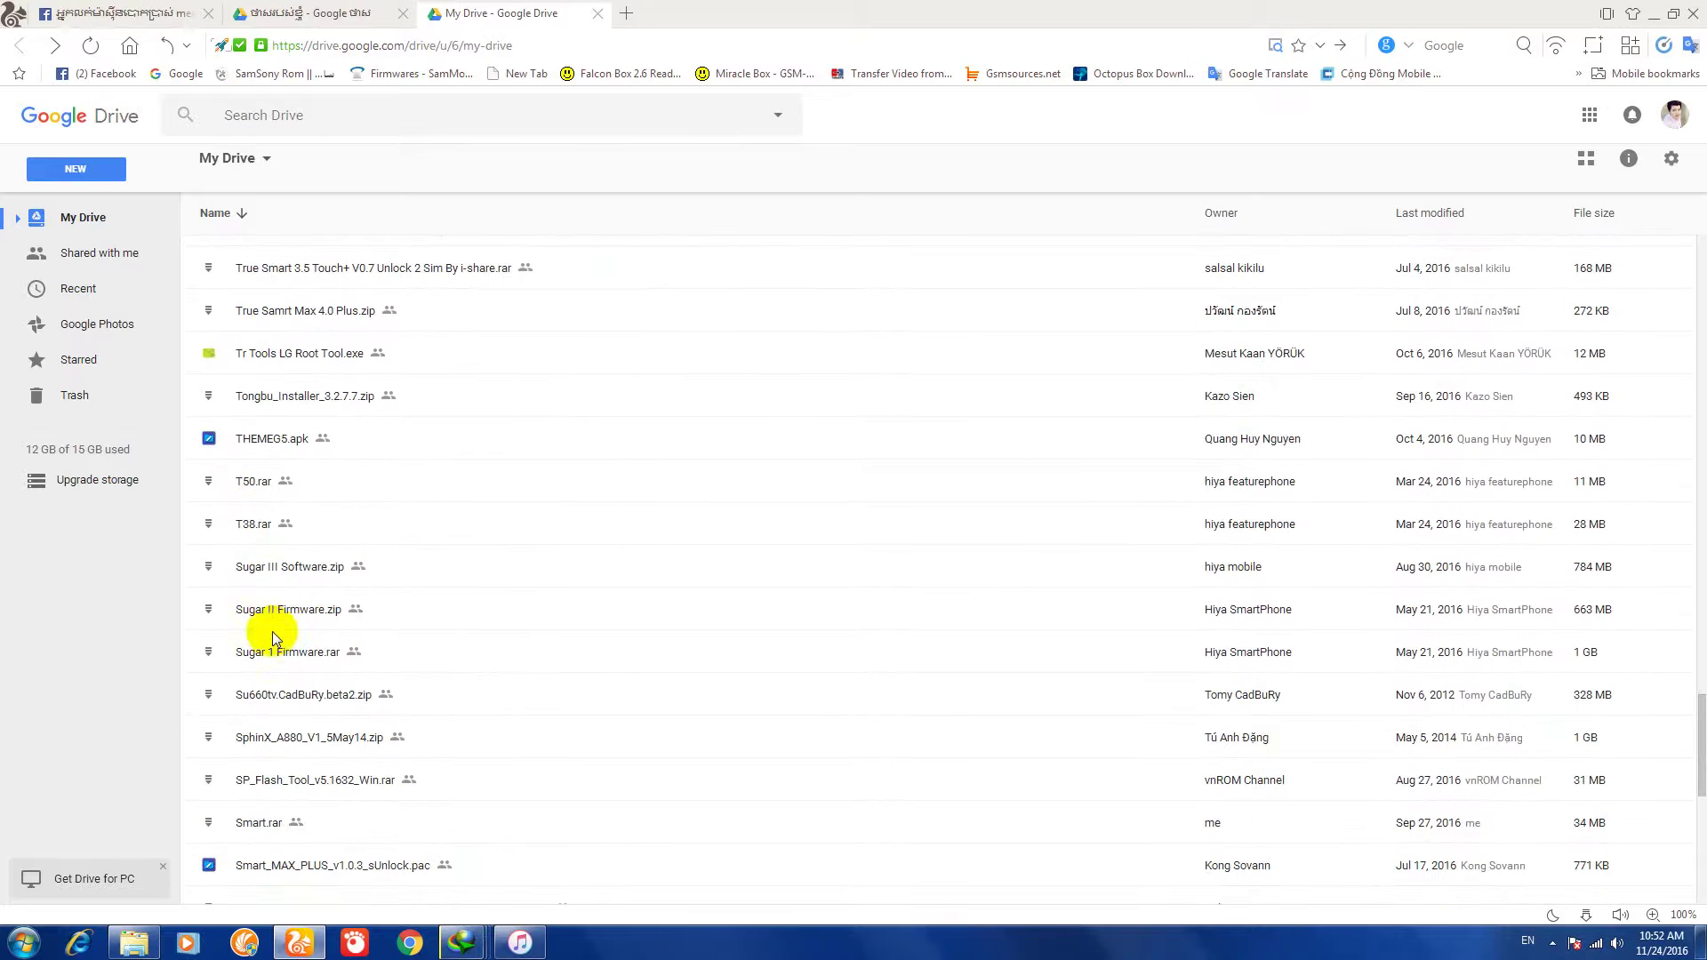
pyautogui.scroll(-4, 267, 649)
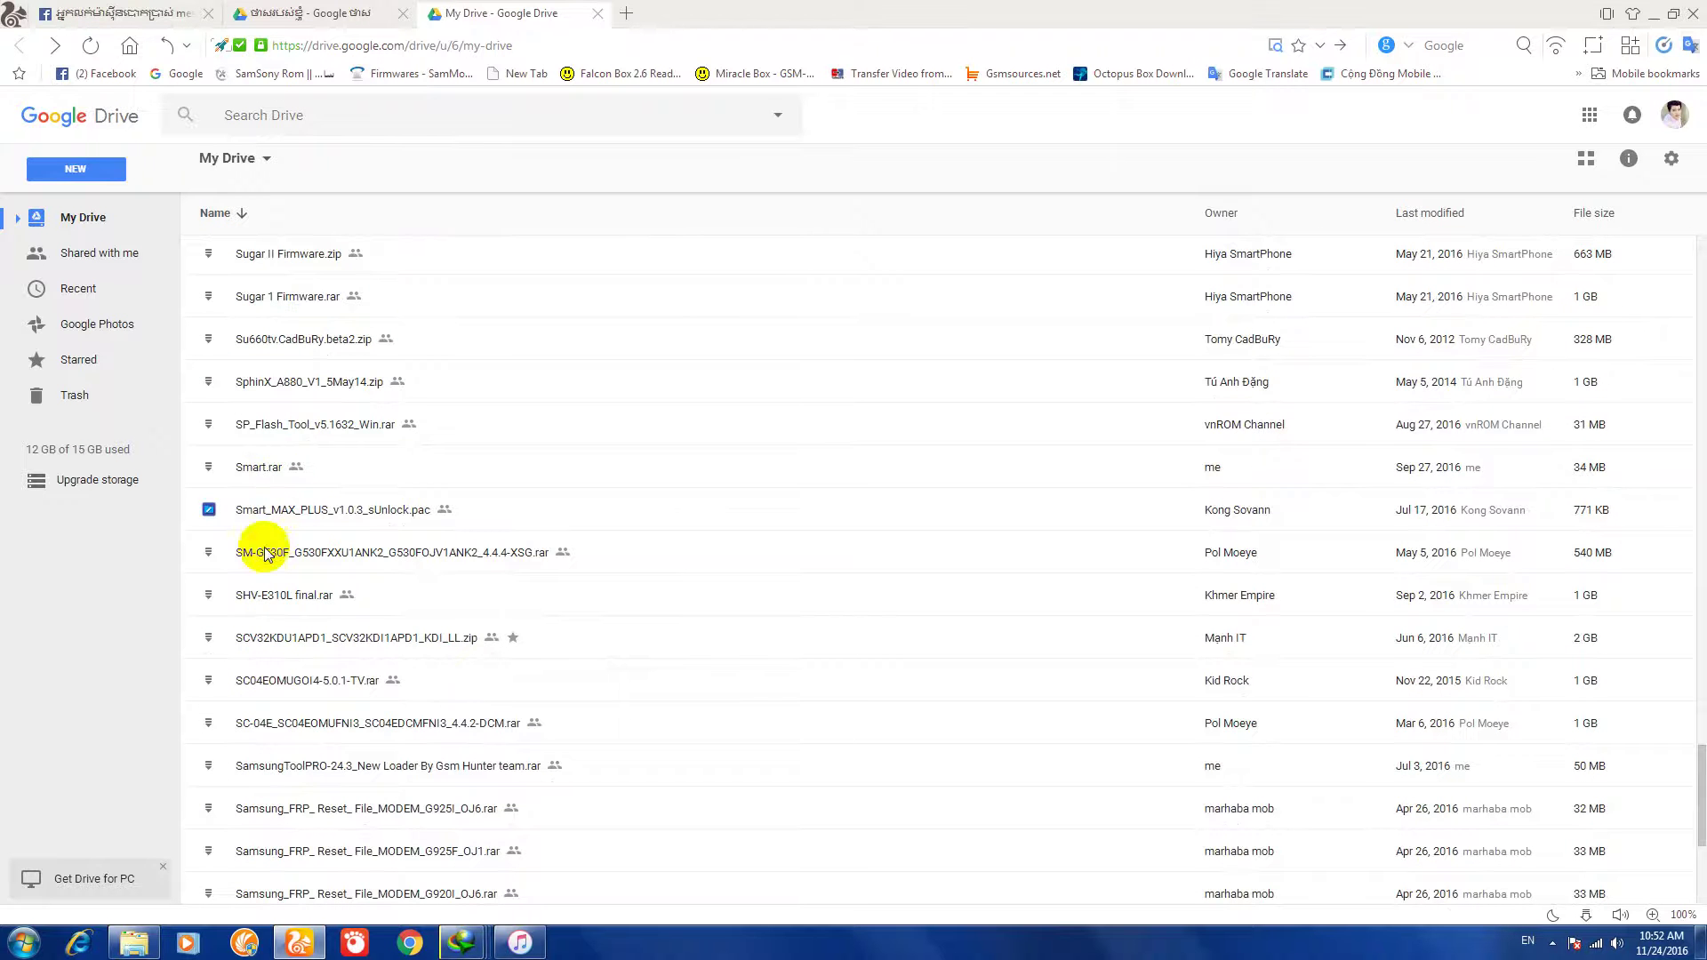
pyautogui.scroll(-2, 325, 658)
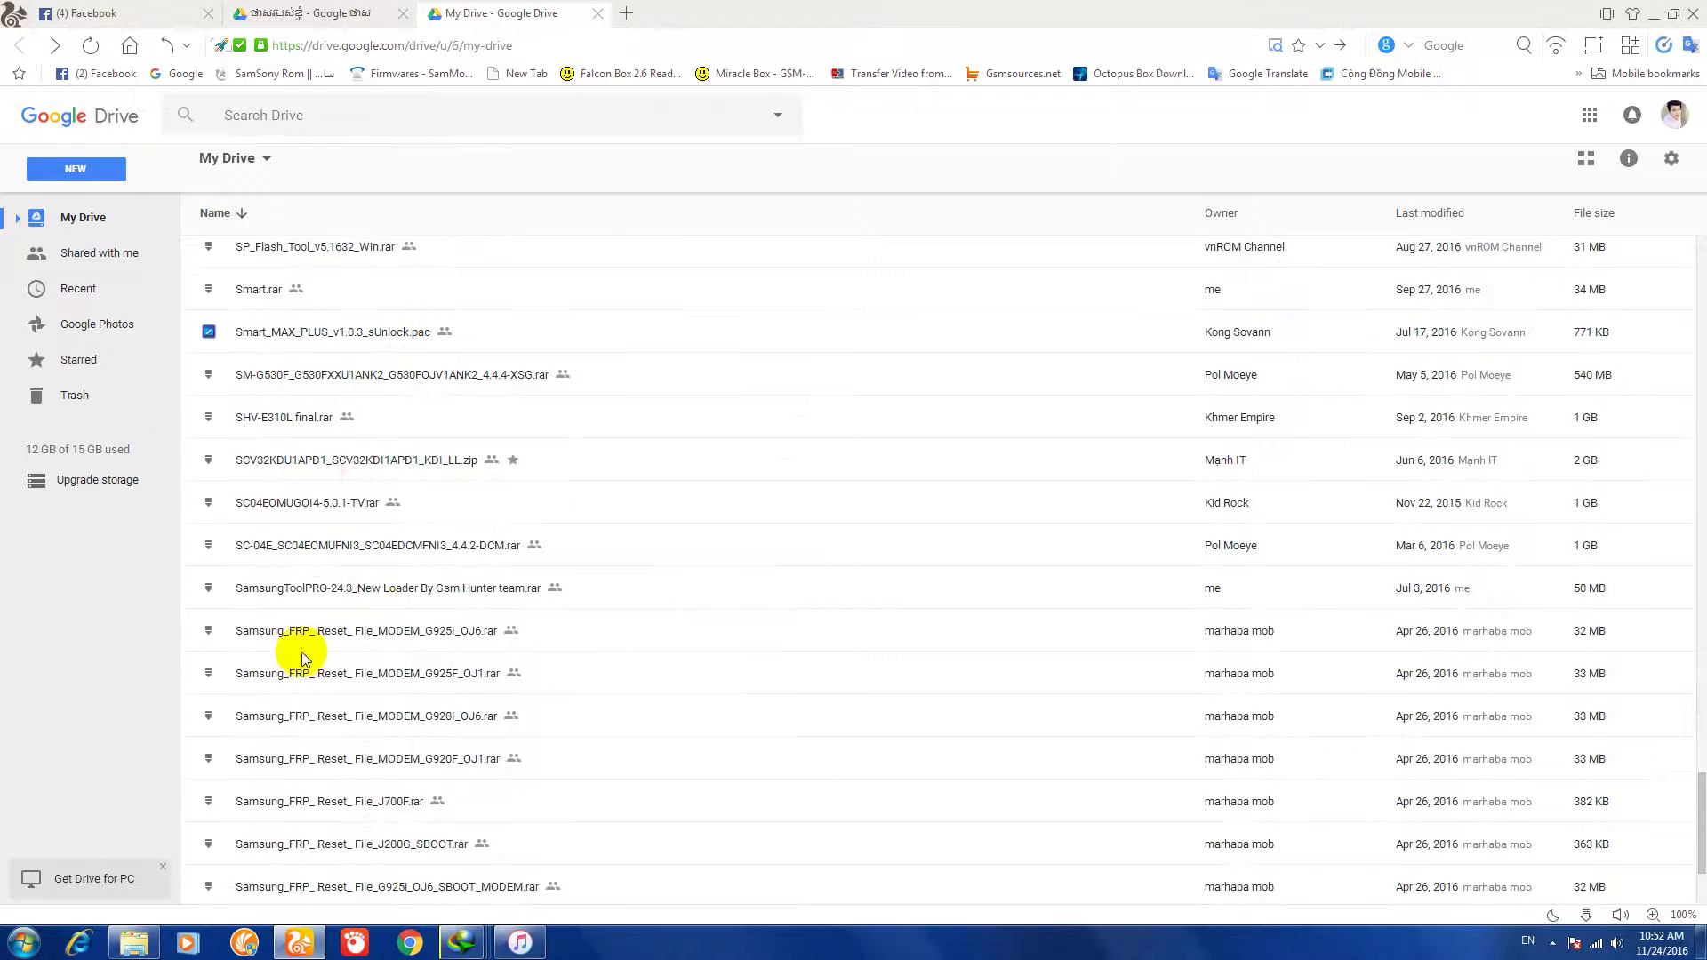
pyautogui.scroll(-3, 324, 703)
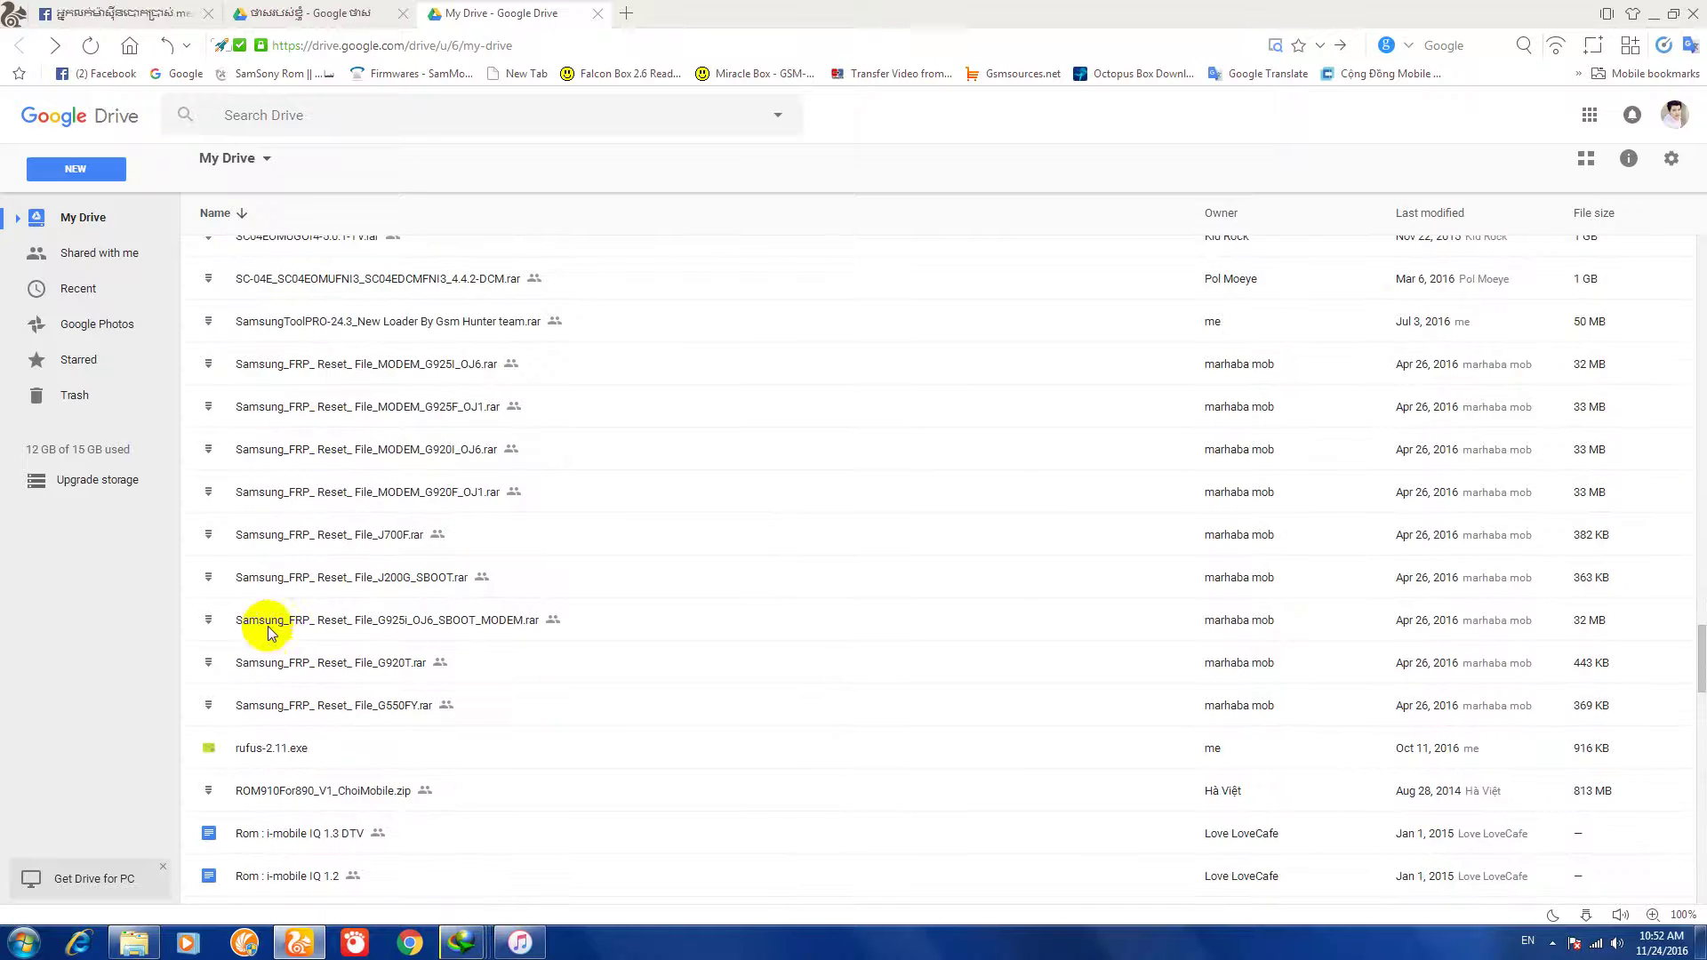
pyautogui.scroll(-2, 310, 478)
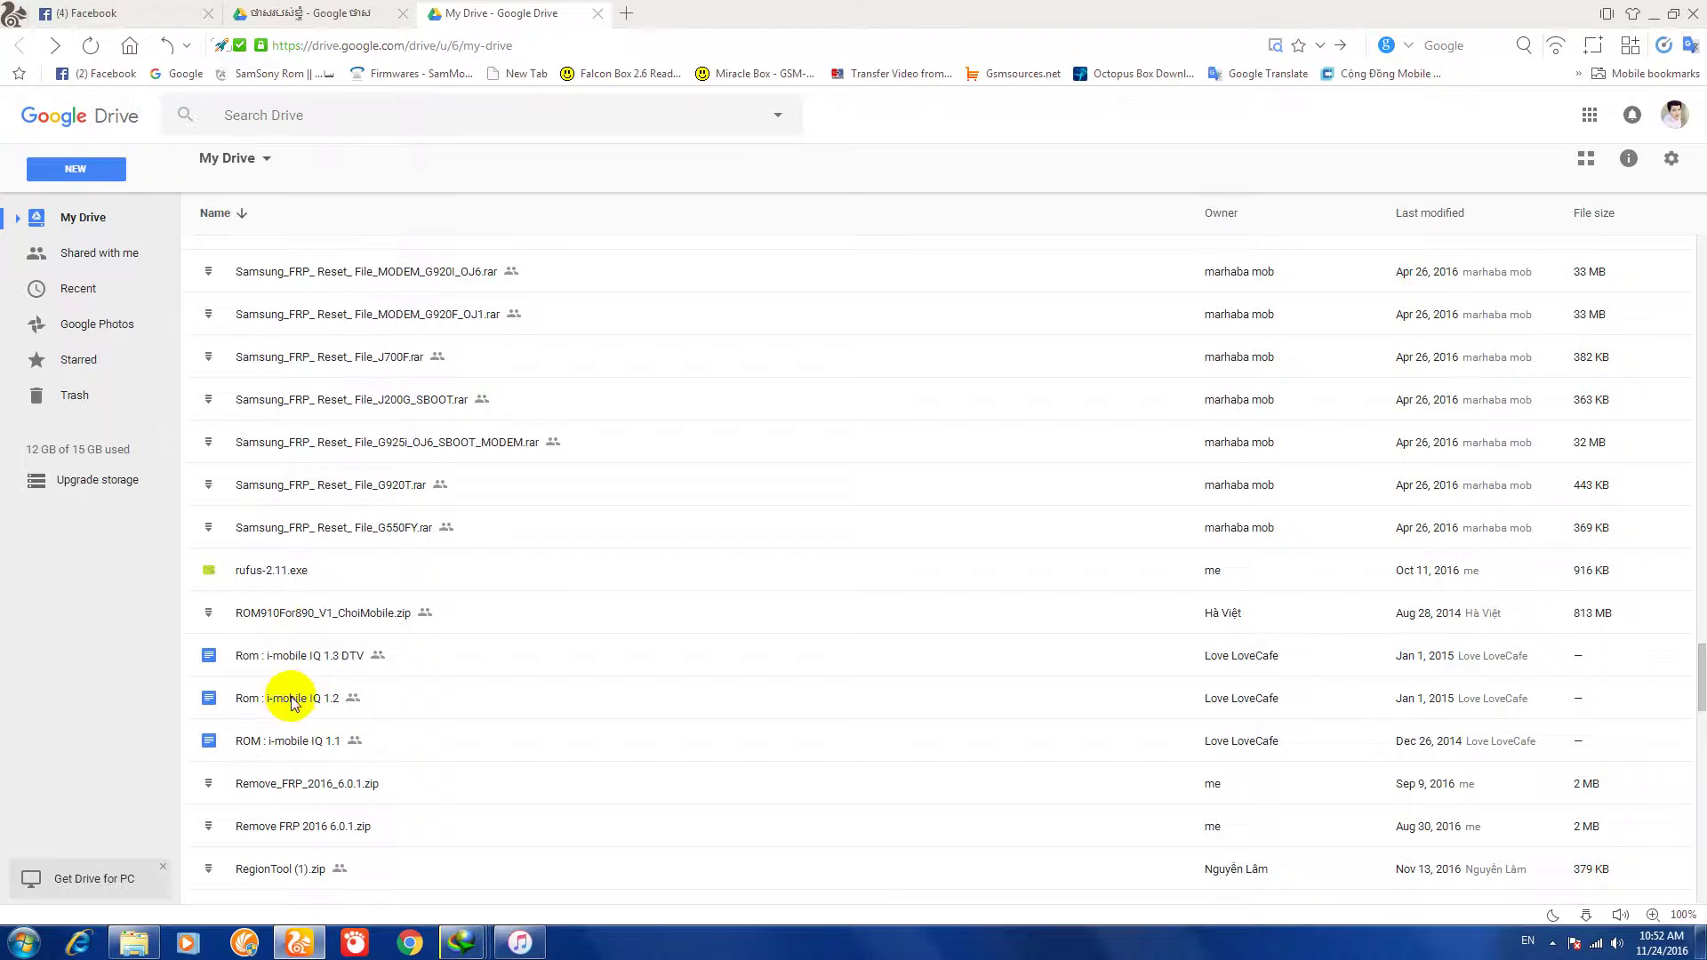
pyautogui.scroll(-3, 342, 686)
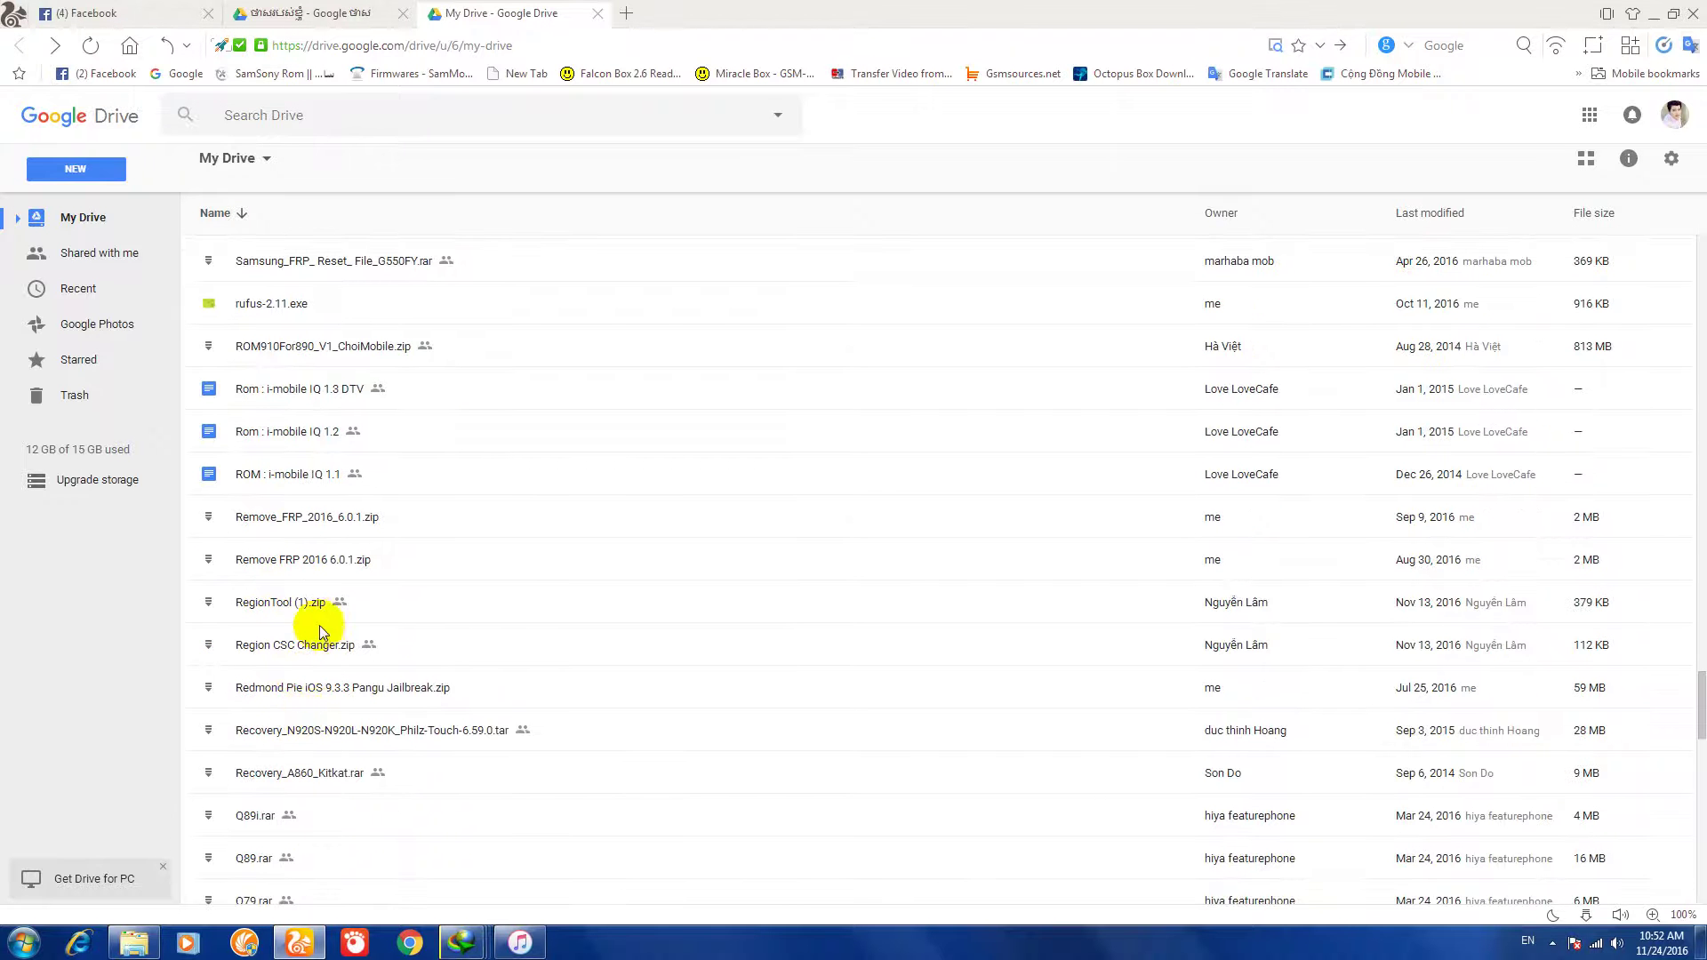
pyautogui.scroll(-5, 298, 555)
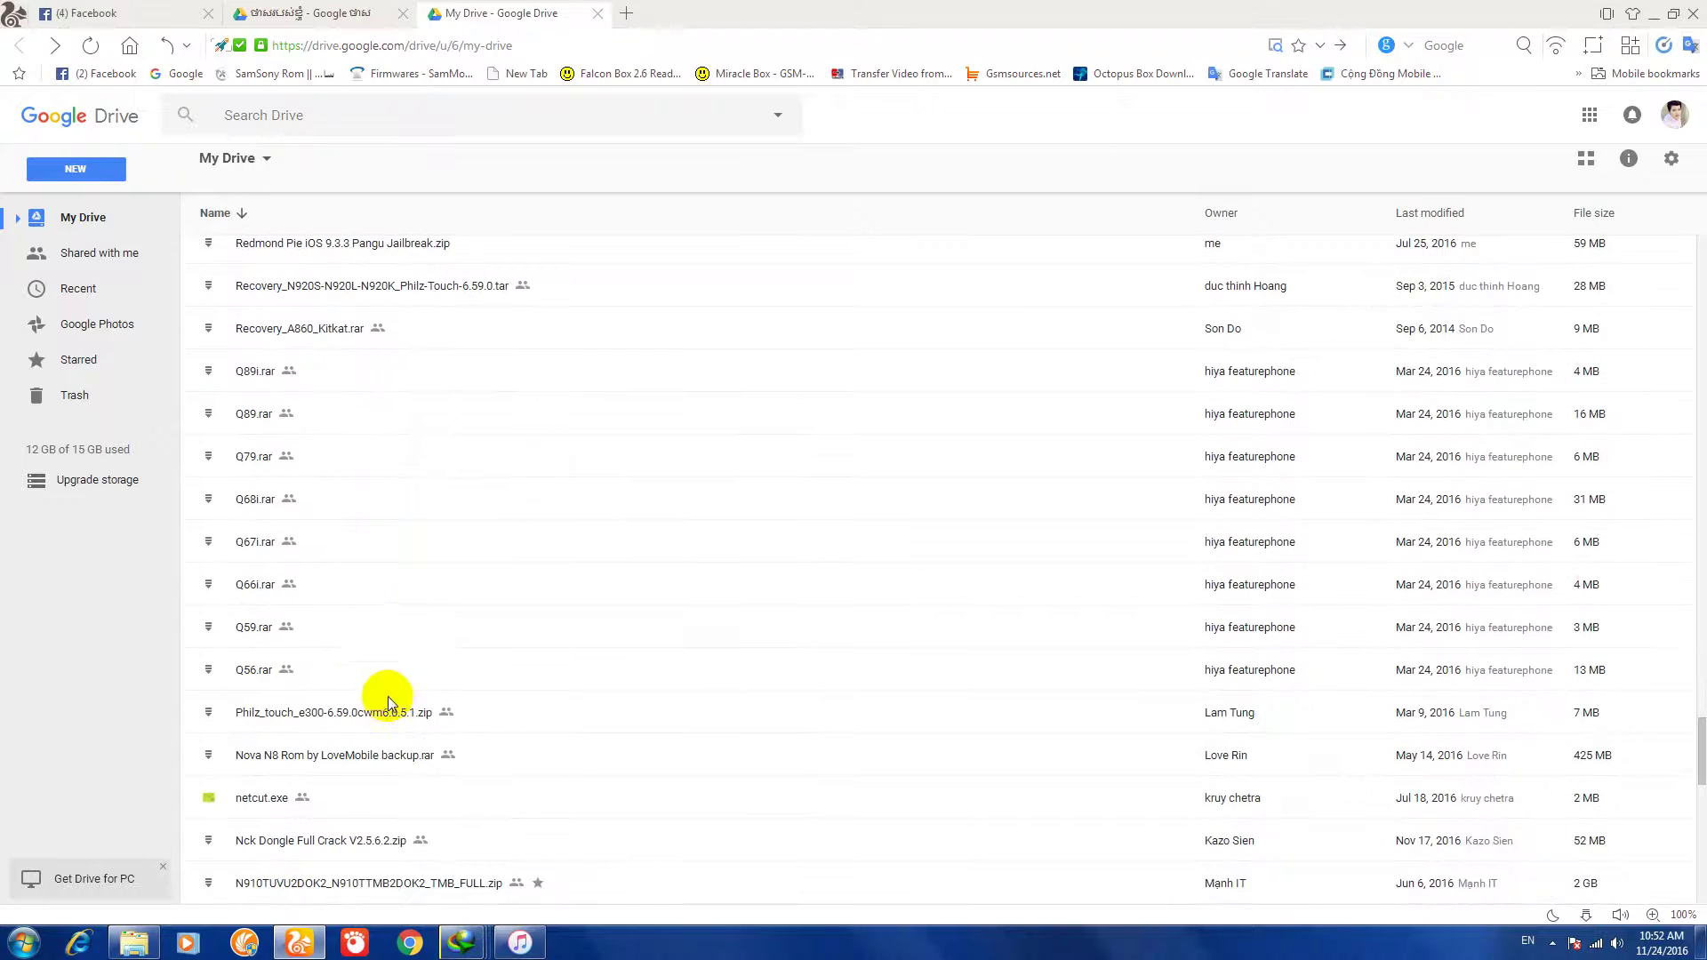
pyautogui.scroll(-3, 354, 642)
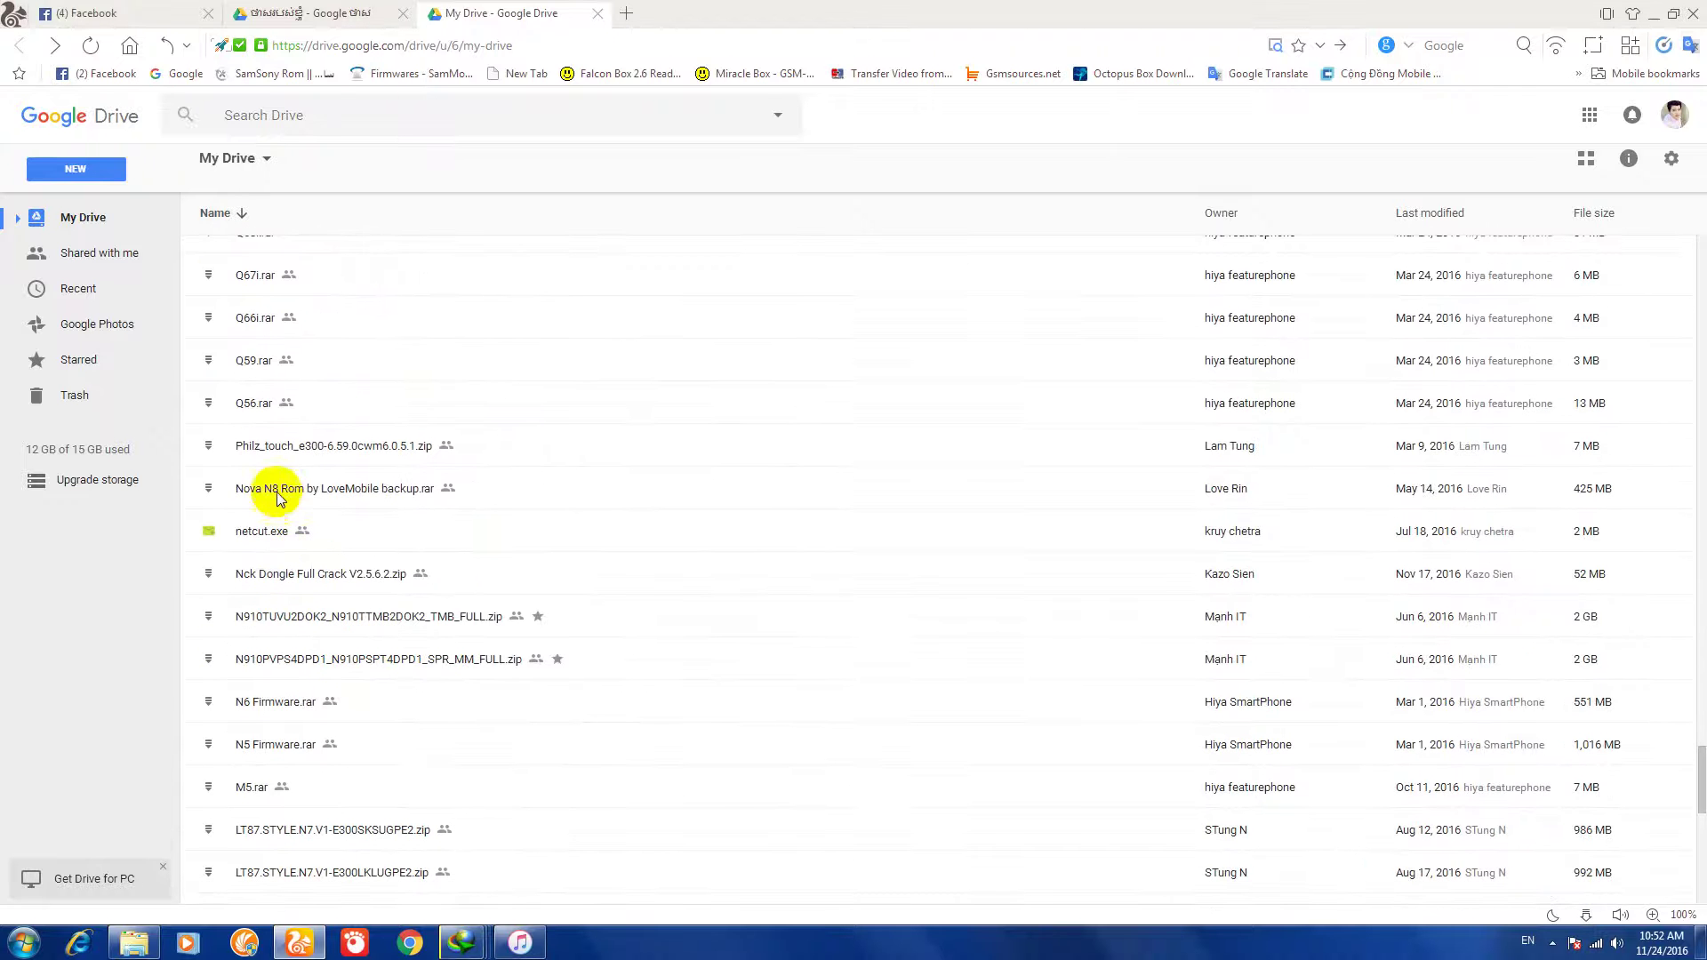
pyautogui.scroll(-2, 303, 681)
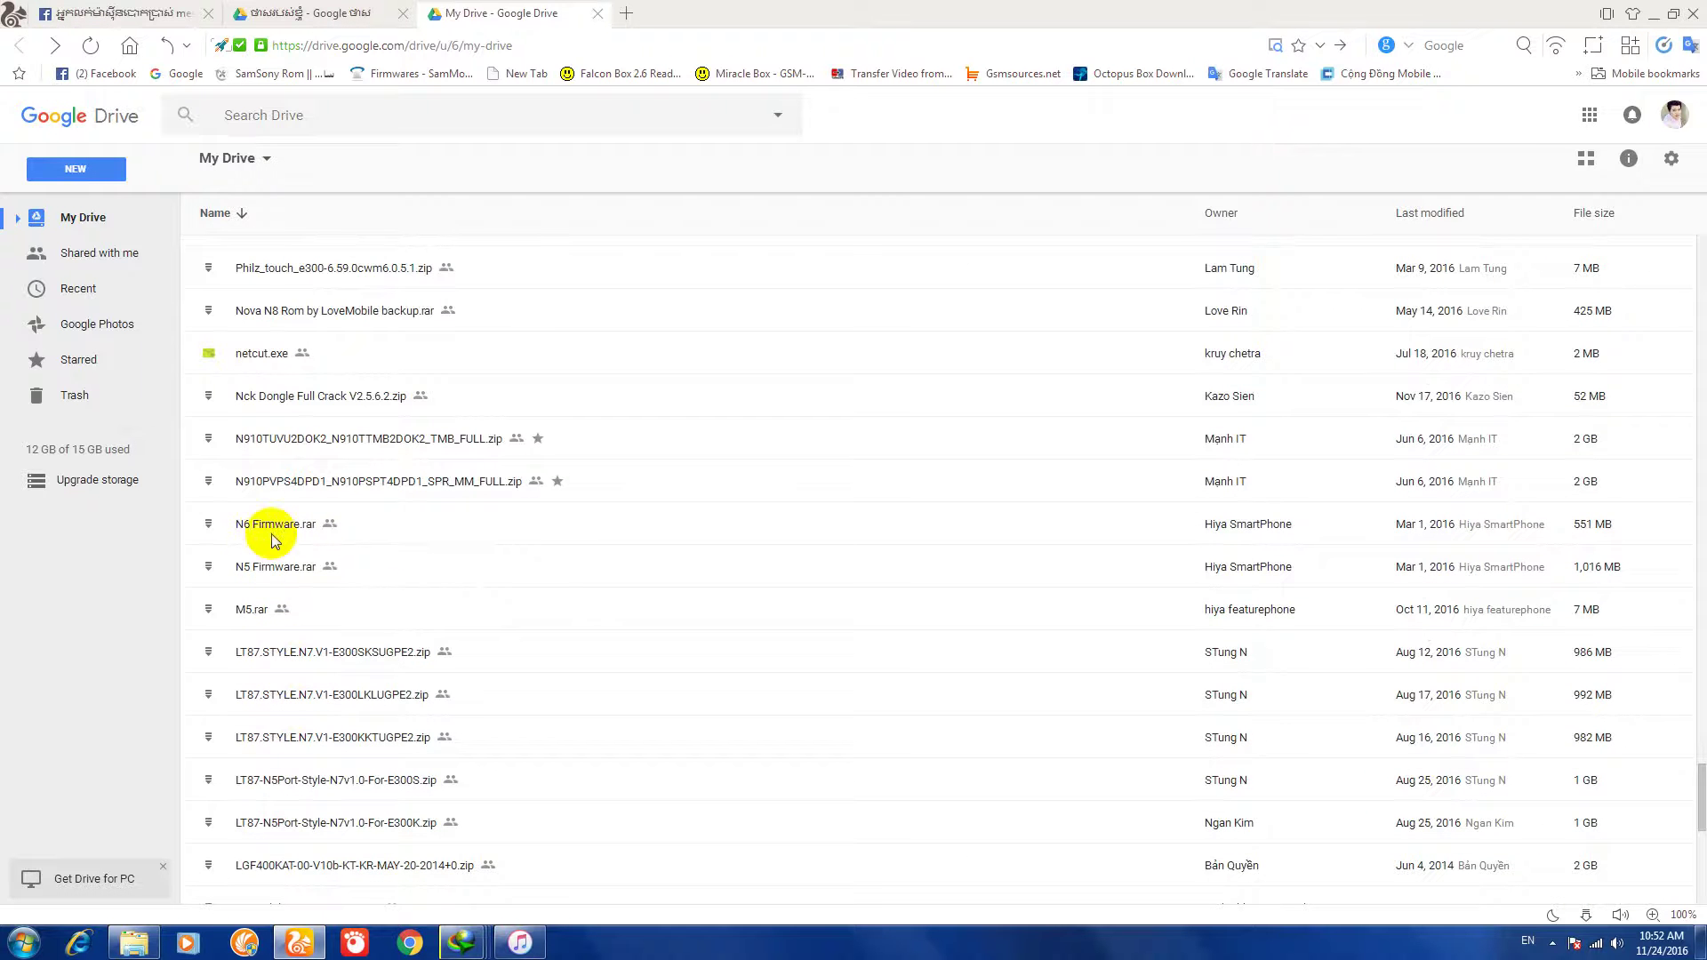
pyautogui.scroll(-2, 398, 551)
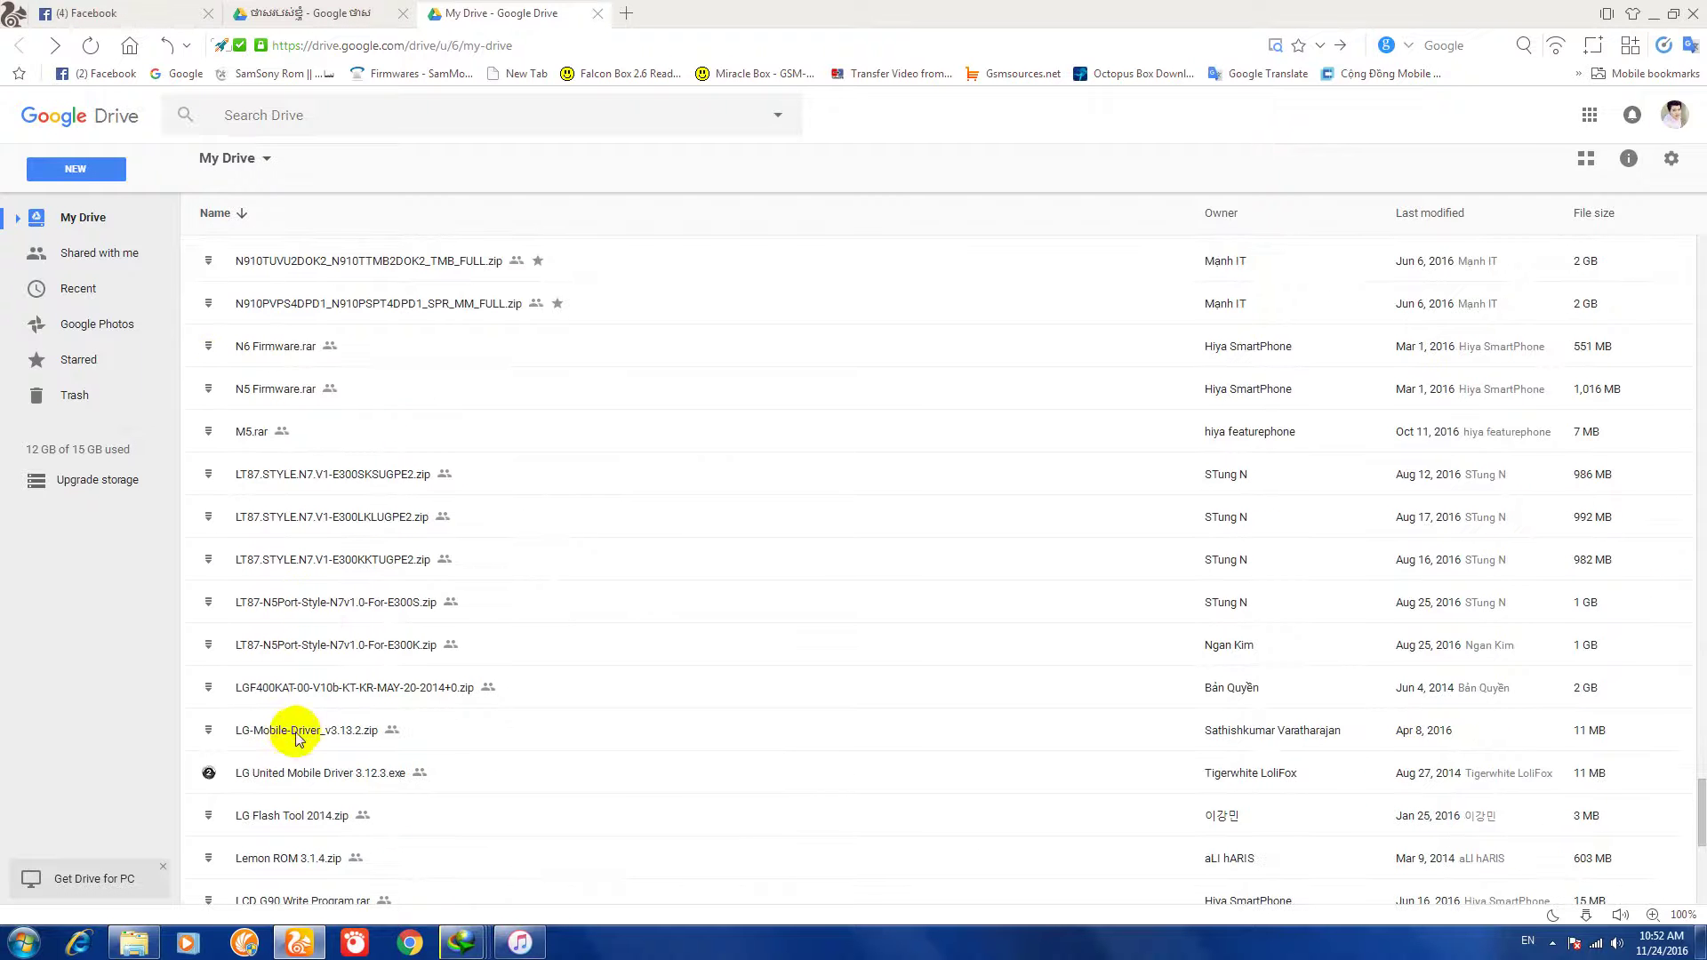
pyautogui.scroll(-5, 274, 602)
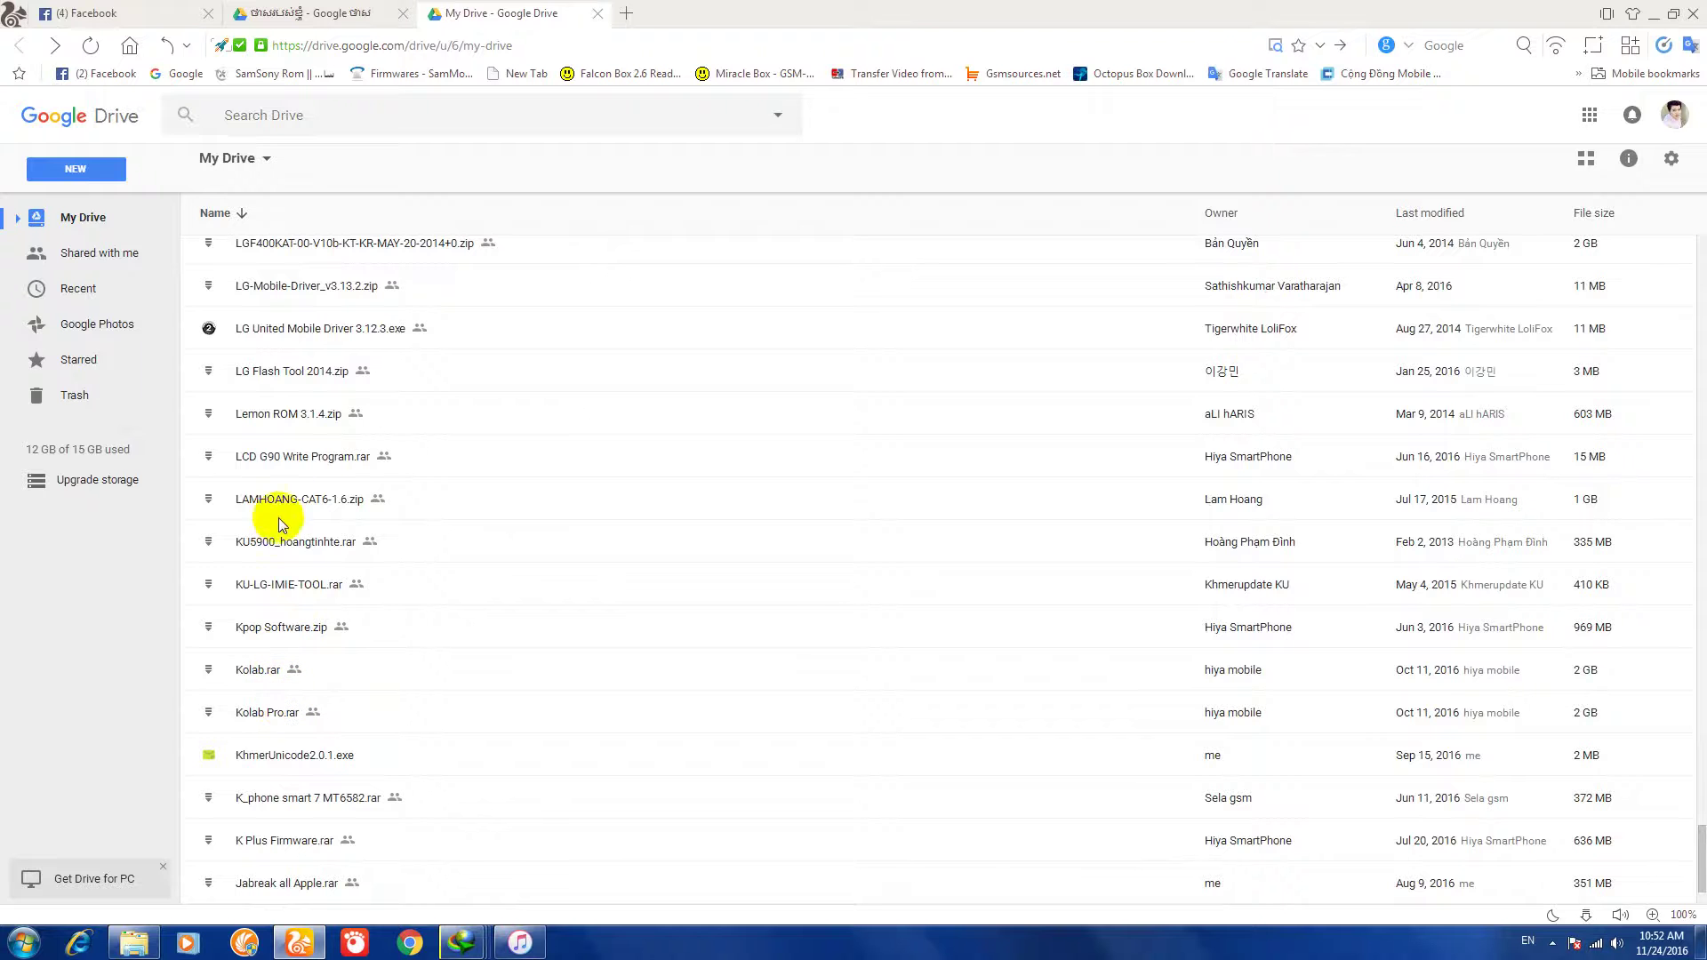
pyautogui.scroll(-1, 284, 560)
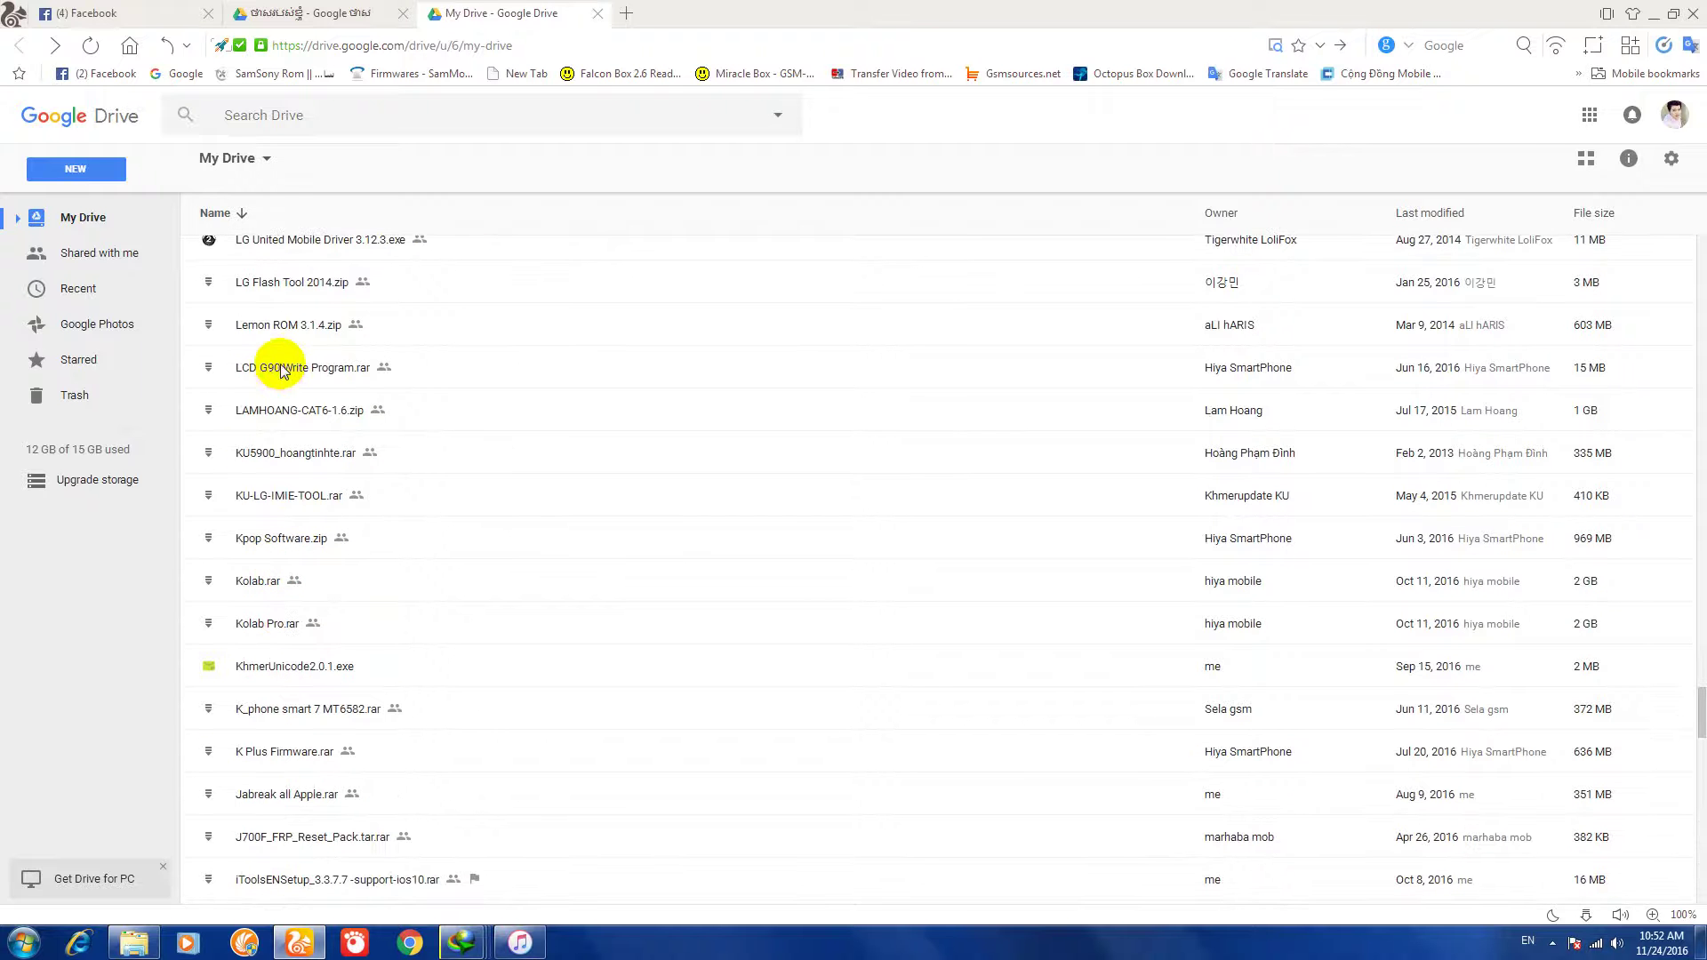
pyautogui.scroll(-3, 289, 351)
pyautogui.scroll(-2, 302, 419)
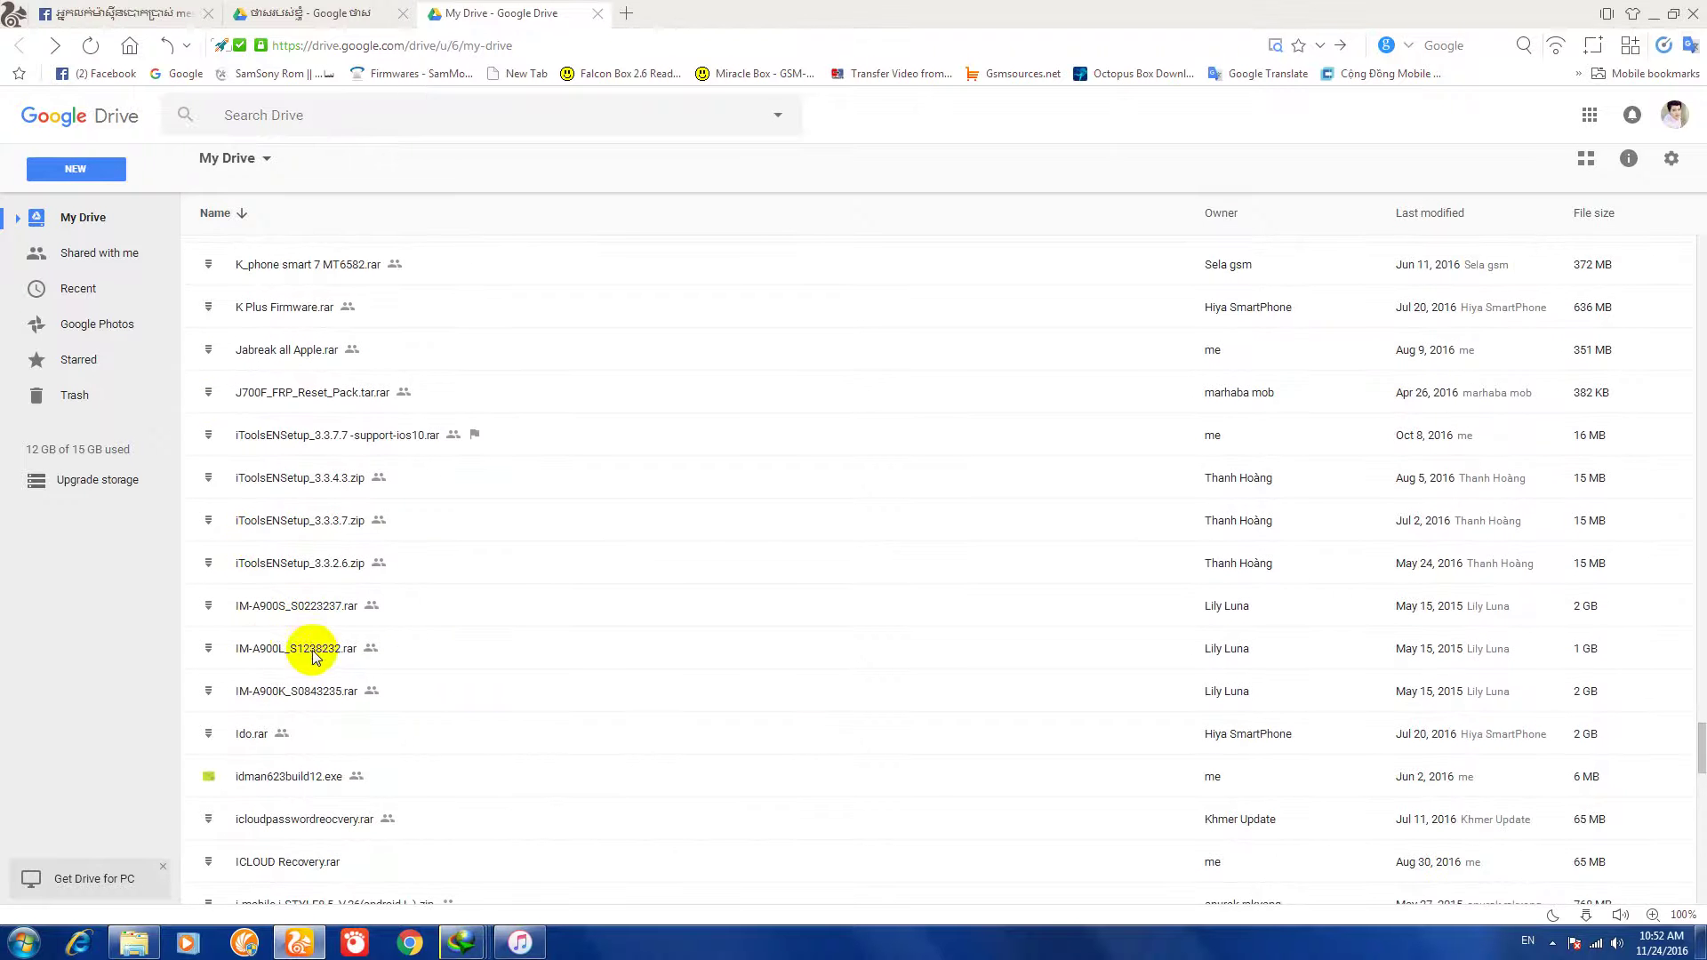
pyautogui.scroll(-3, 216, 622)
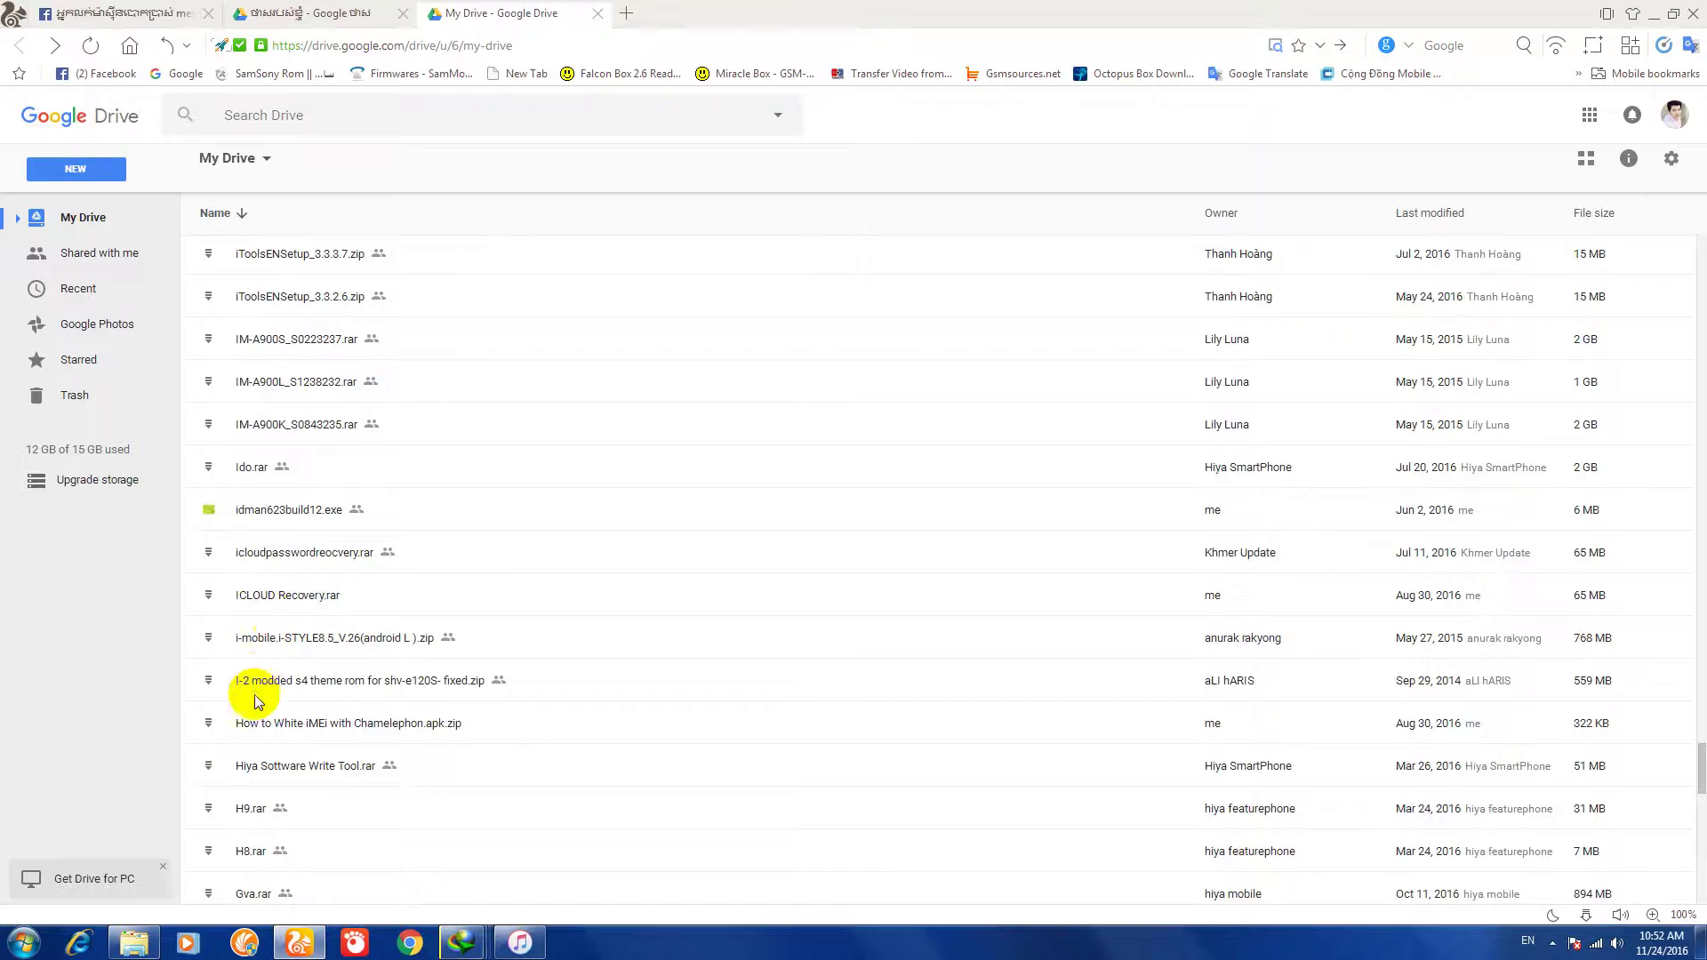
pyautogui.scroll(-5, 261, 649)
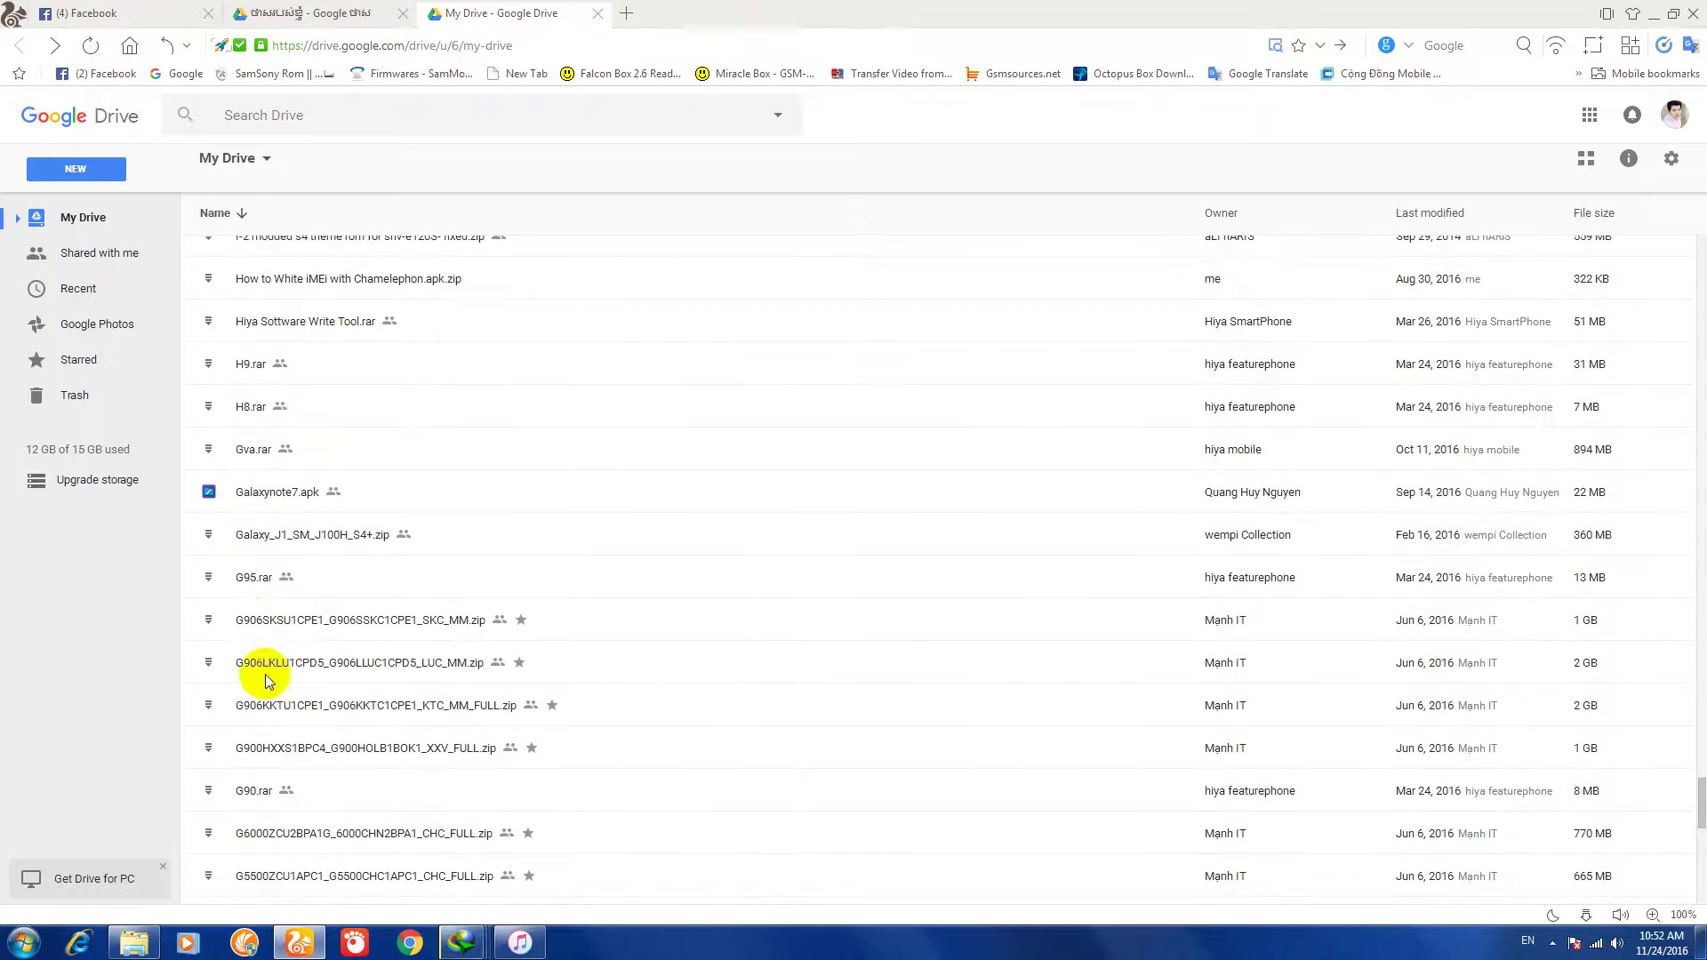
pyautogui.scroll(-4, 258, 570)
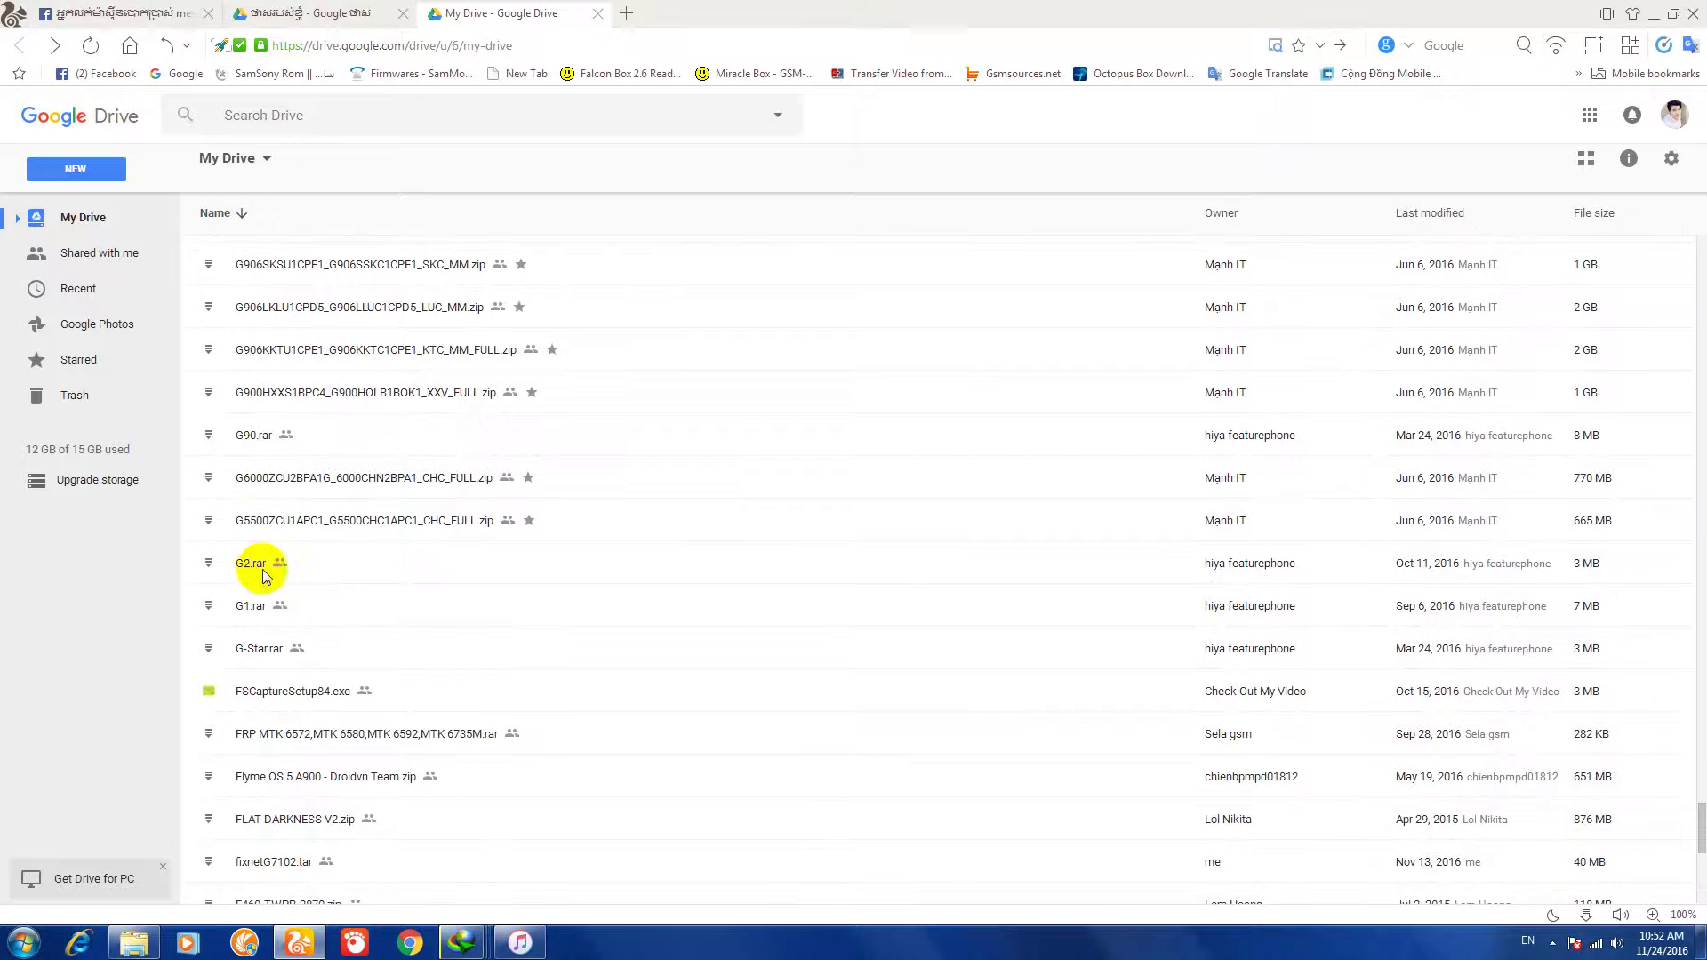
pyautogui.scroll(-2, 281, 676)
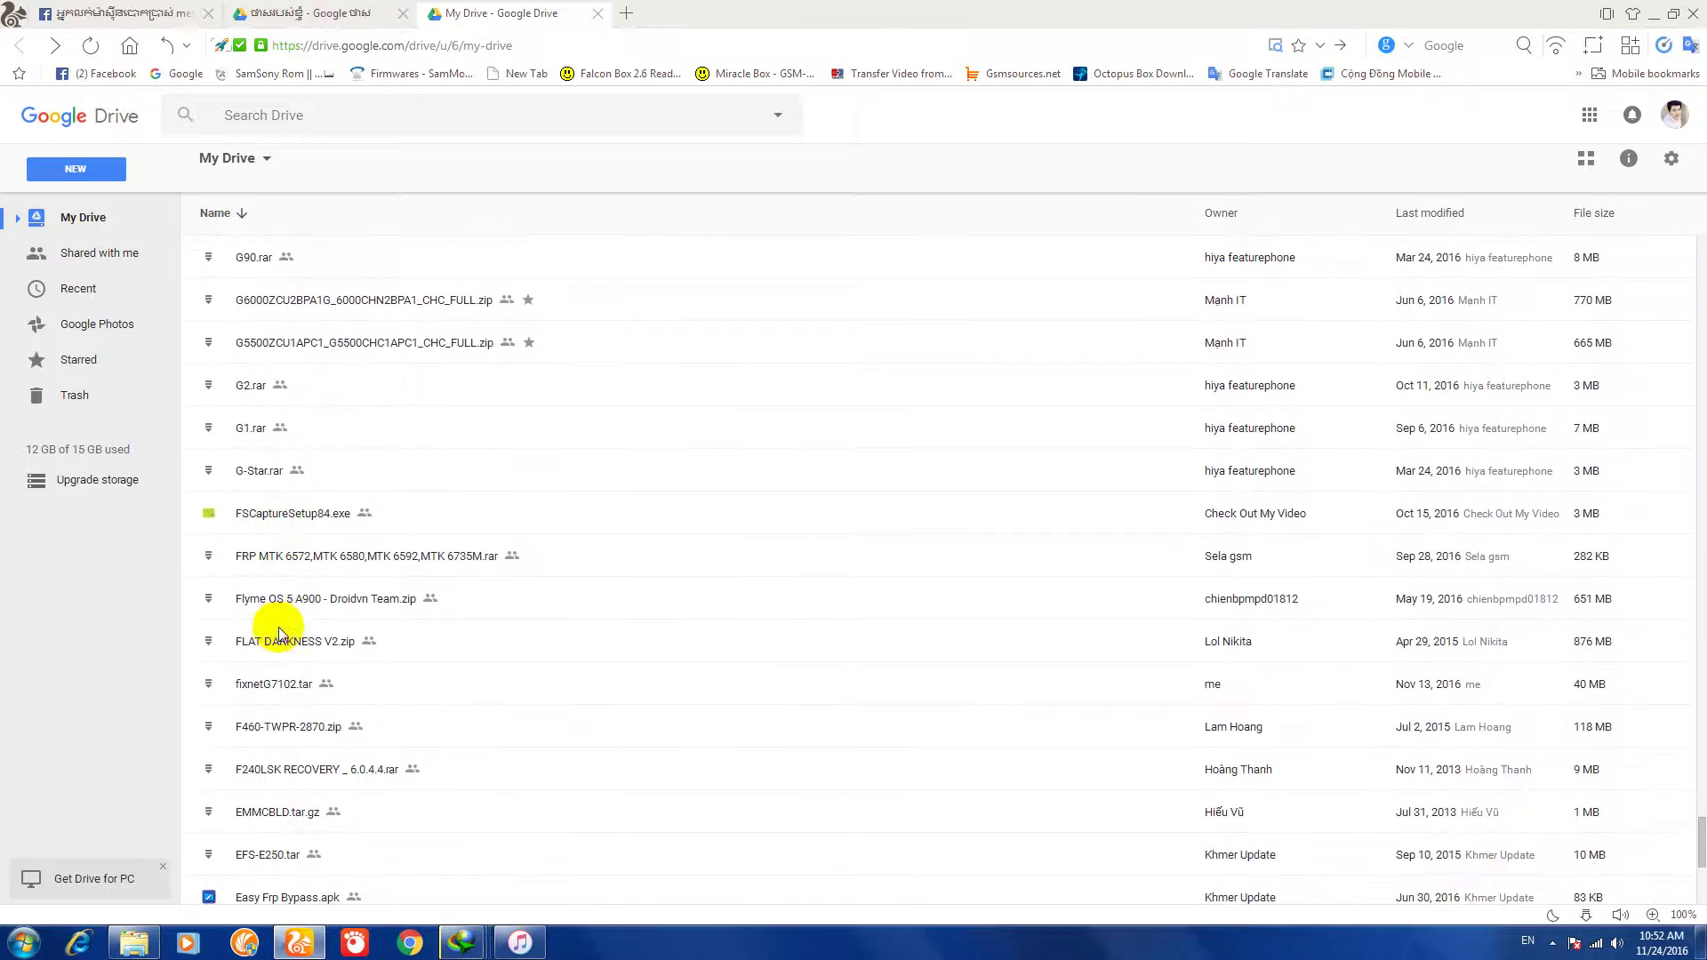
pyautogui.scroll(-4, 279, 667)
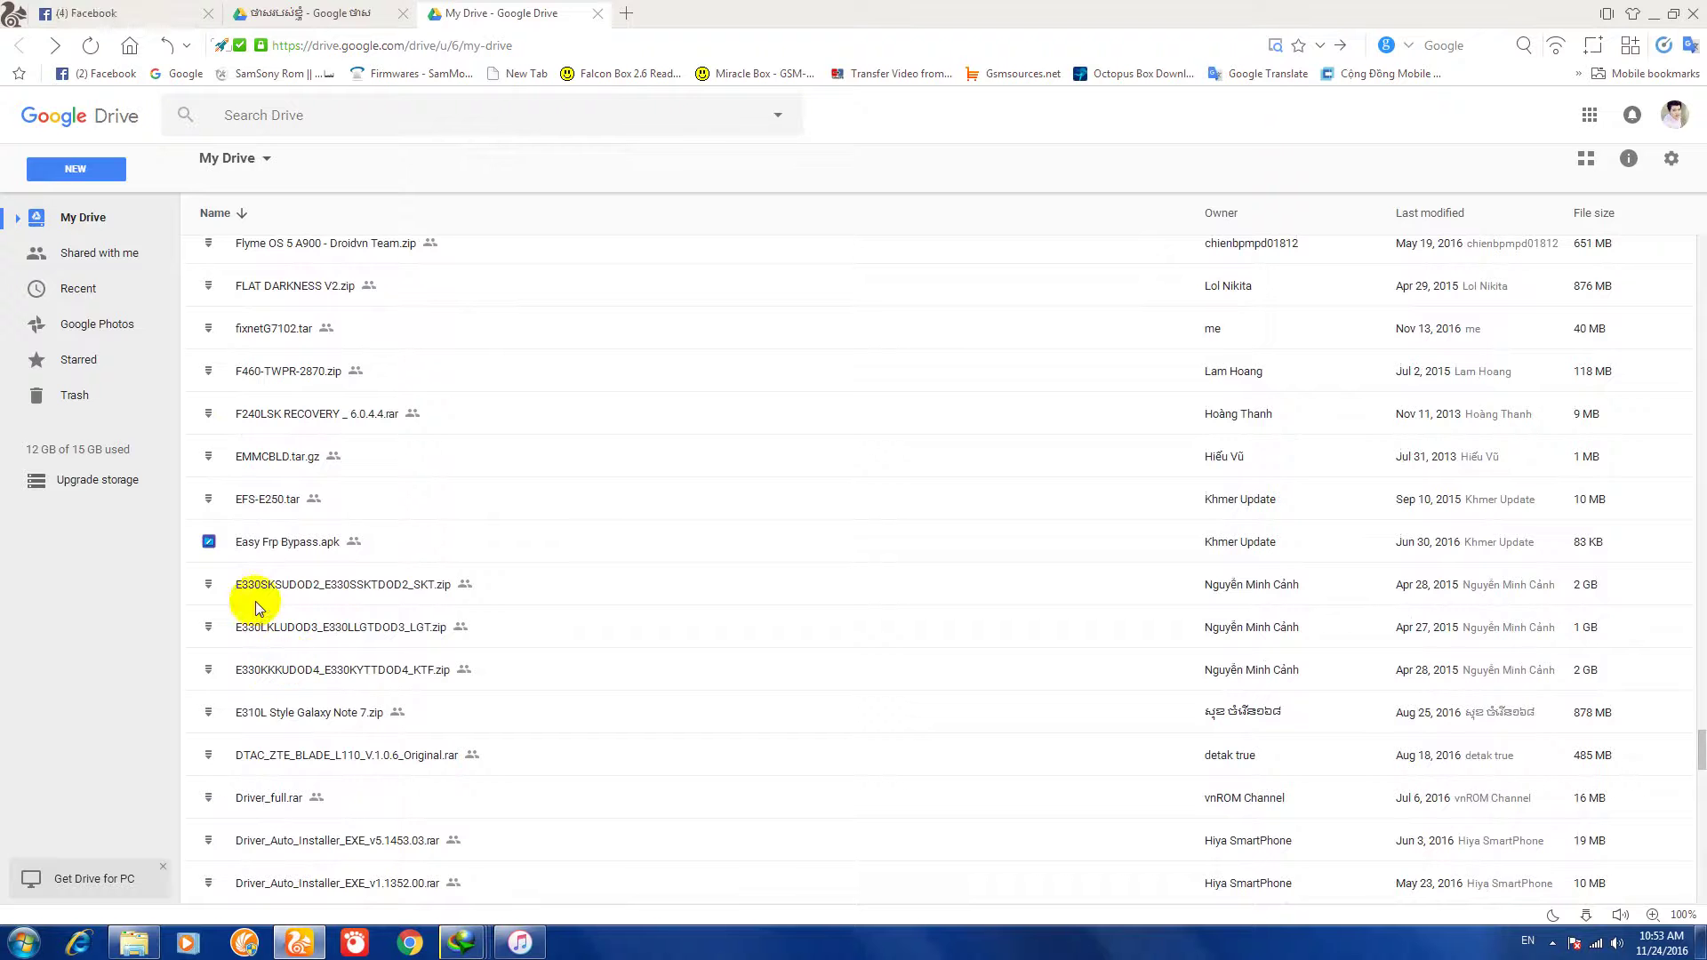
pyautogui.scroll(-4, 293, 685)
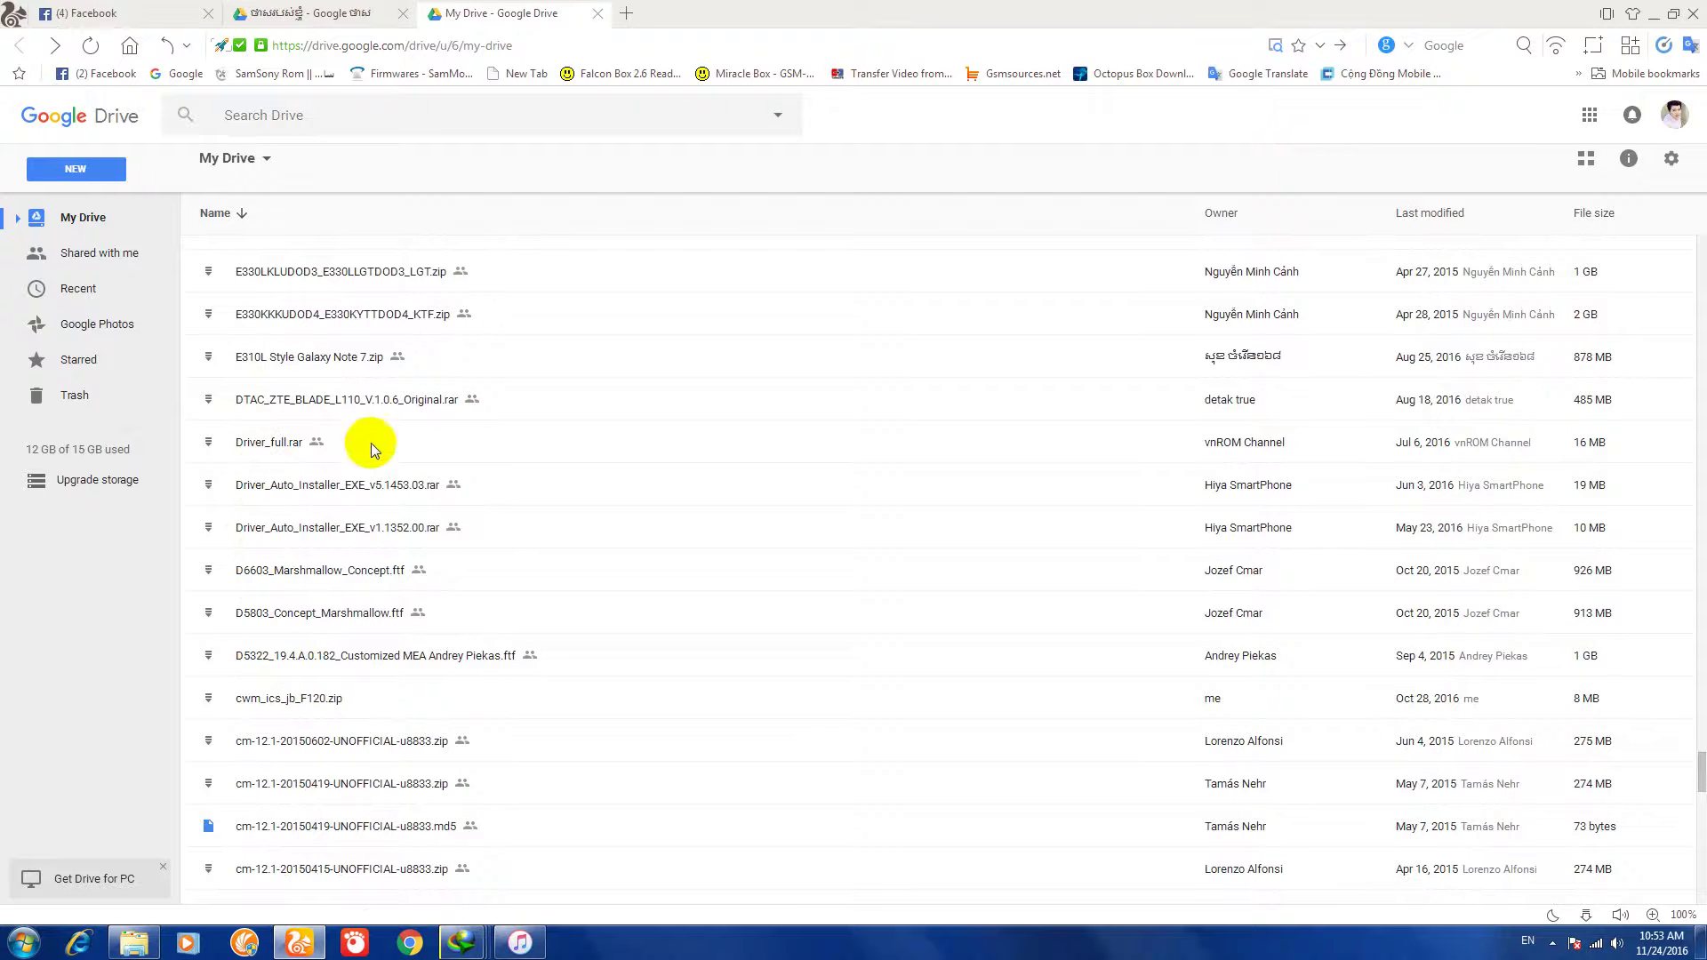
pyautogui.scroll(-4, 327, 769)
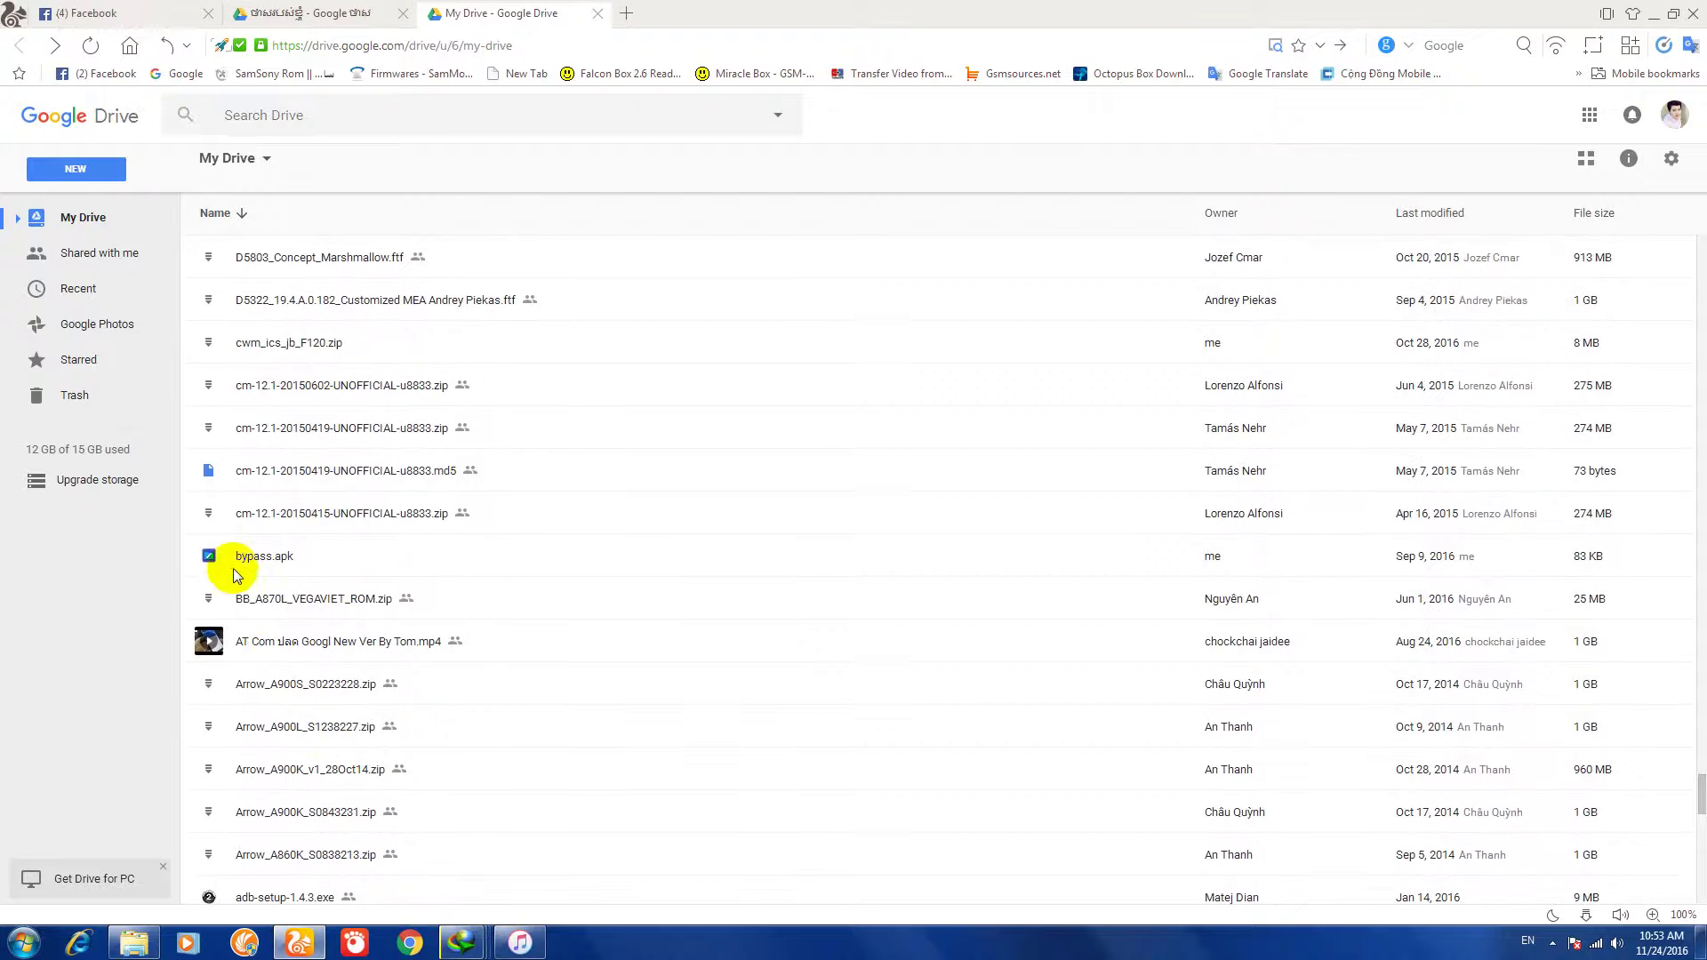
pyautogui.scroll(-5, 293, 746)
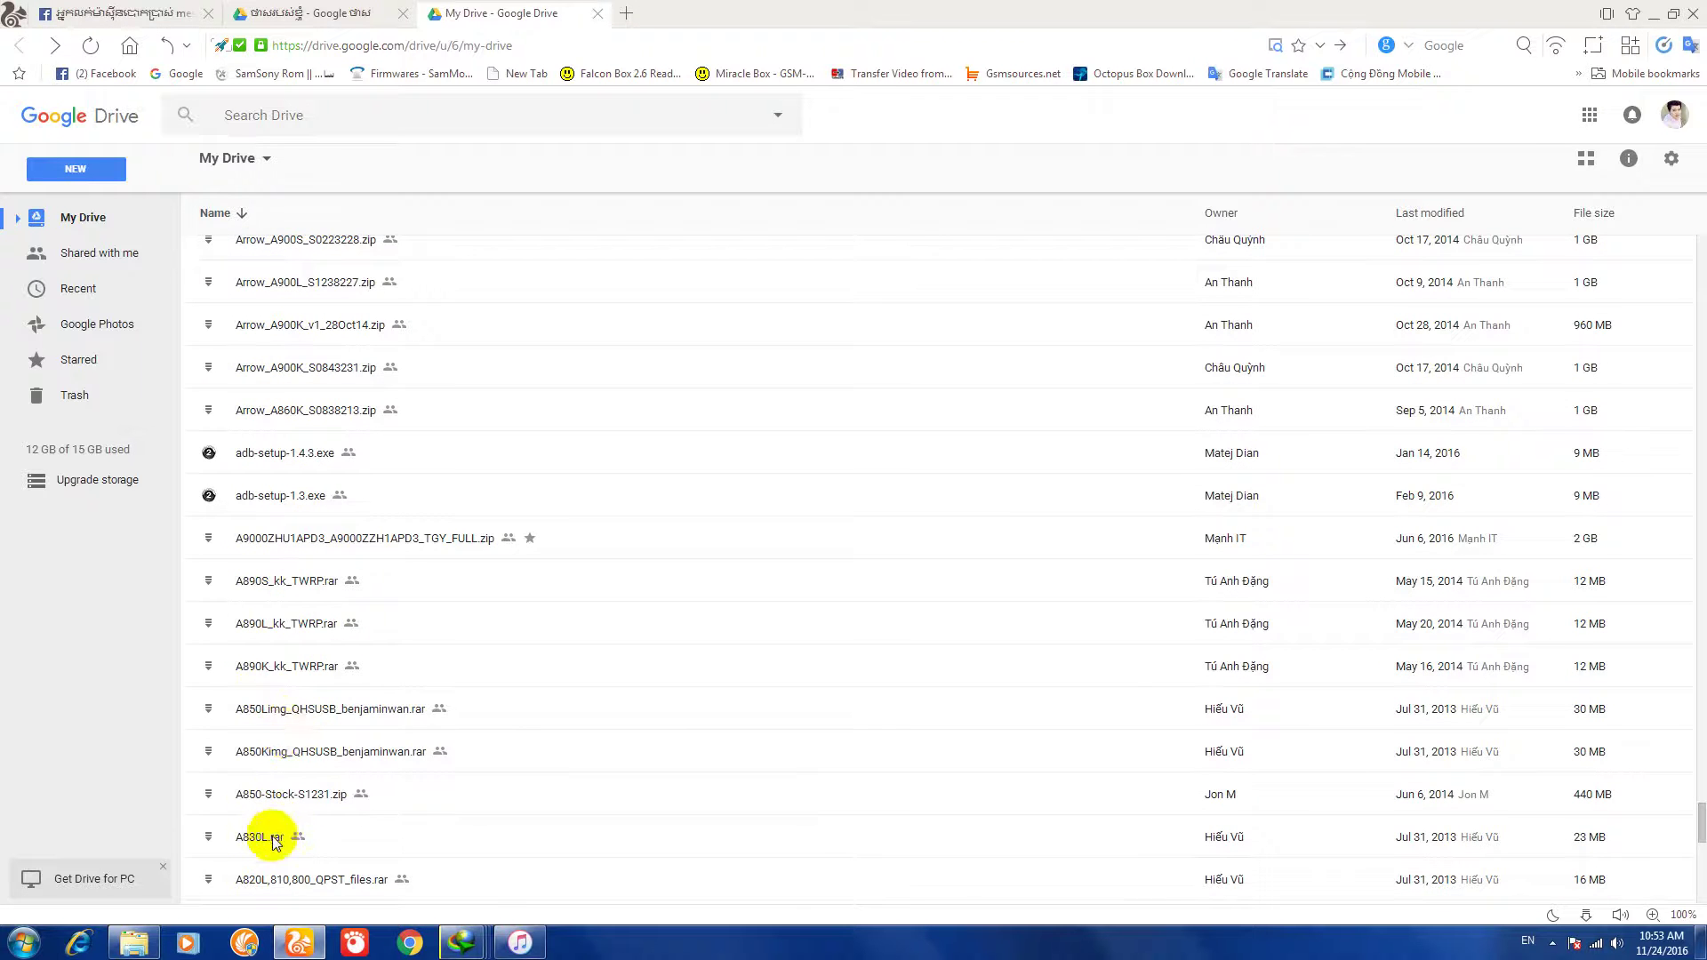
pyautogui.scroll(-4, 267, 831)
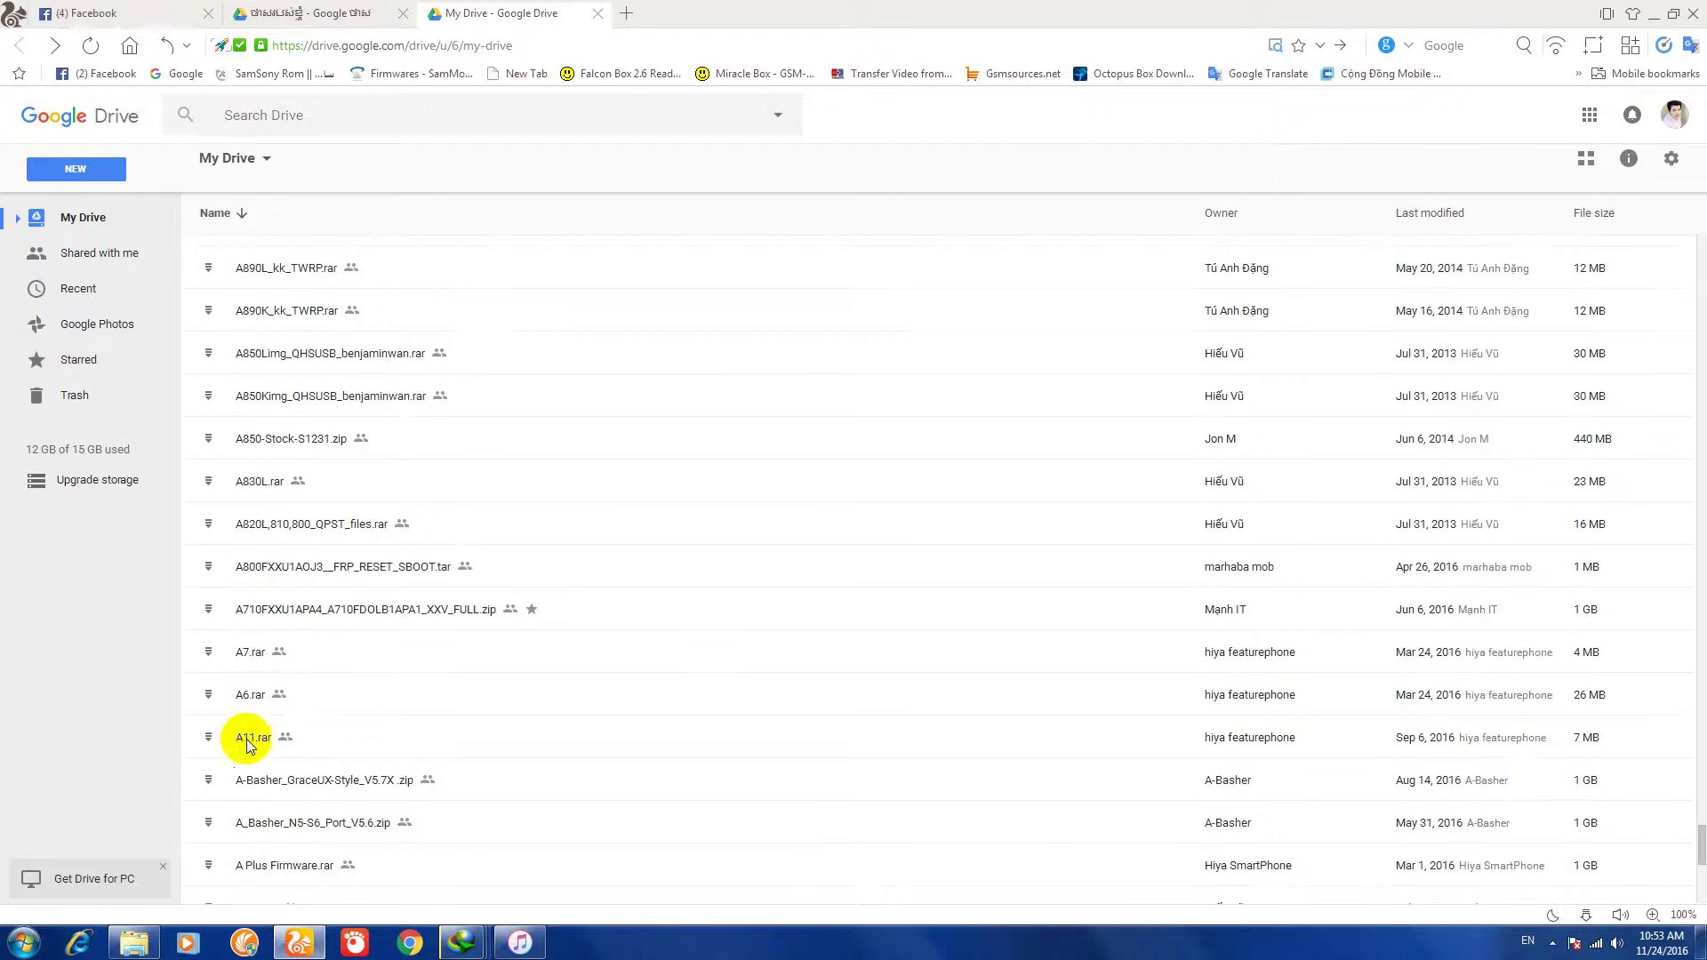
pyautogui.scroll(-1, 281, 740)
pyautogui.scroll(-2, 281, 740)
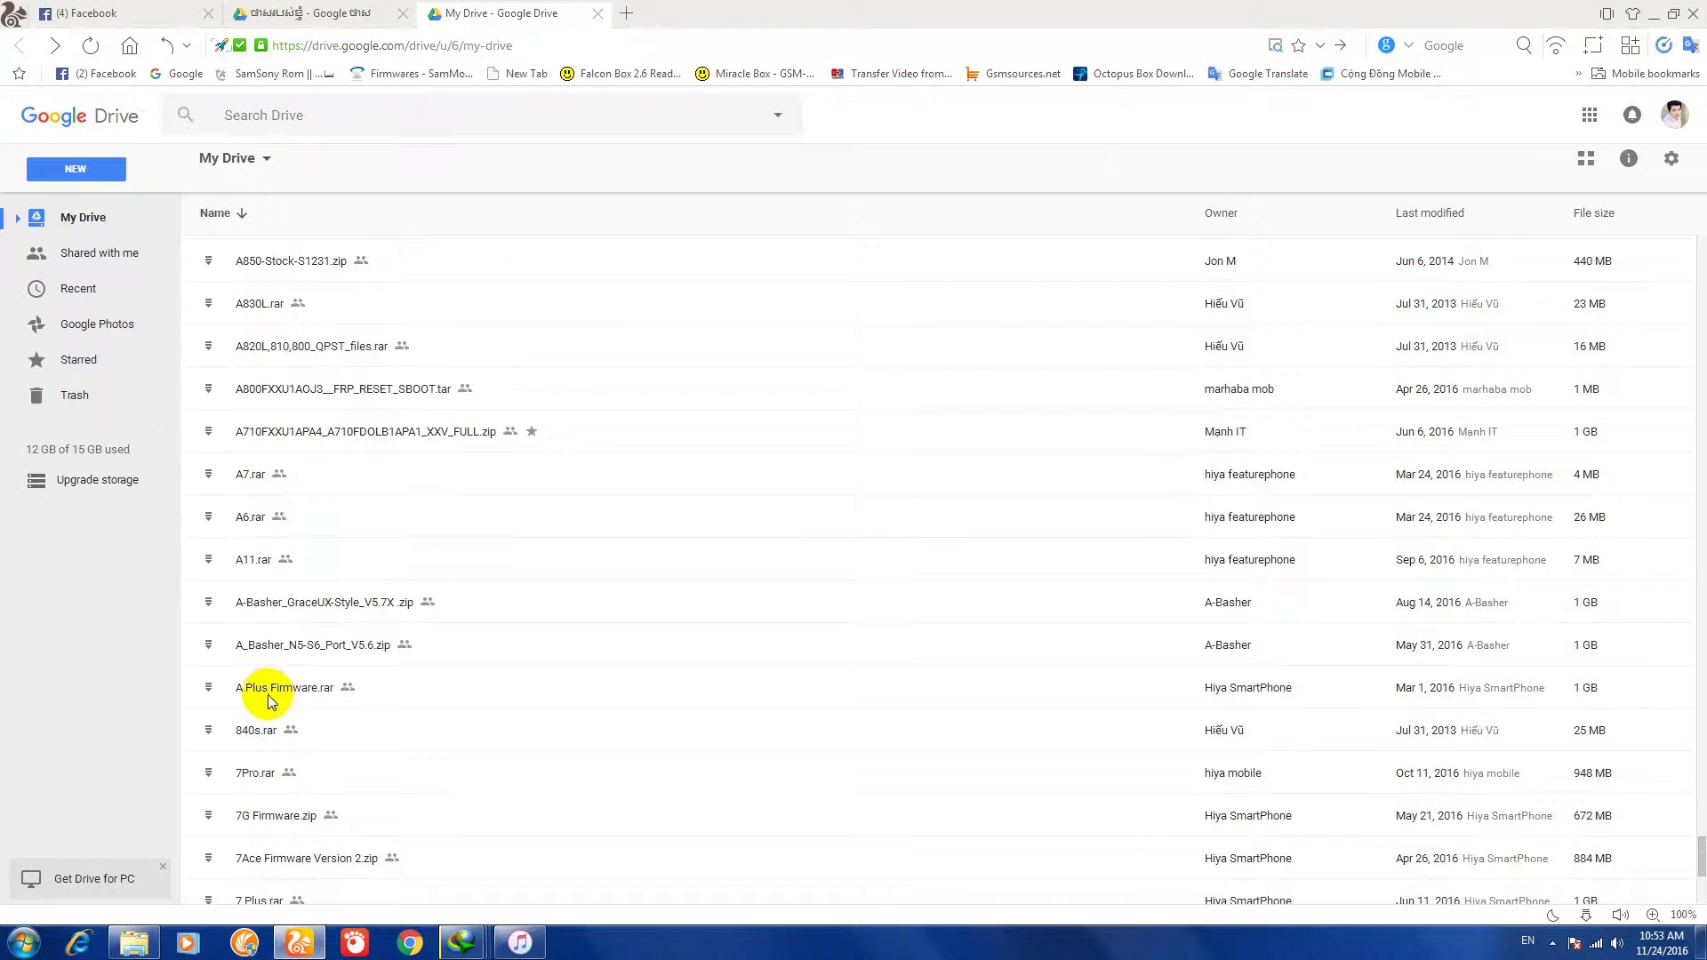
pyautogui.scroll(-3, 269, 698)
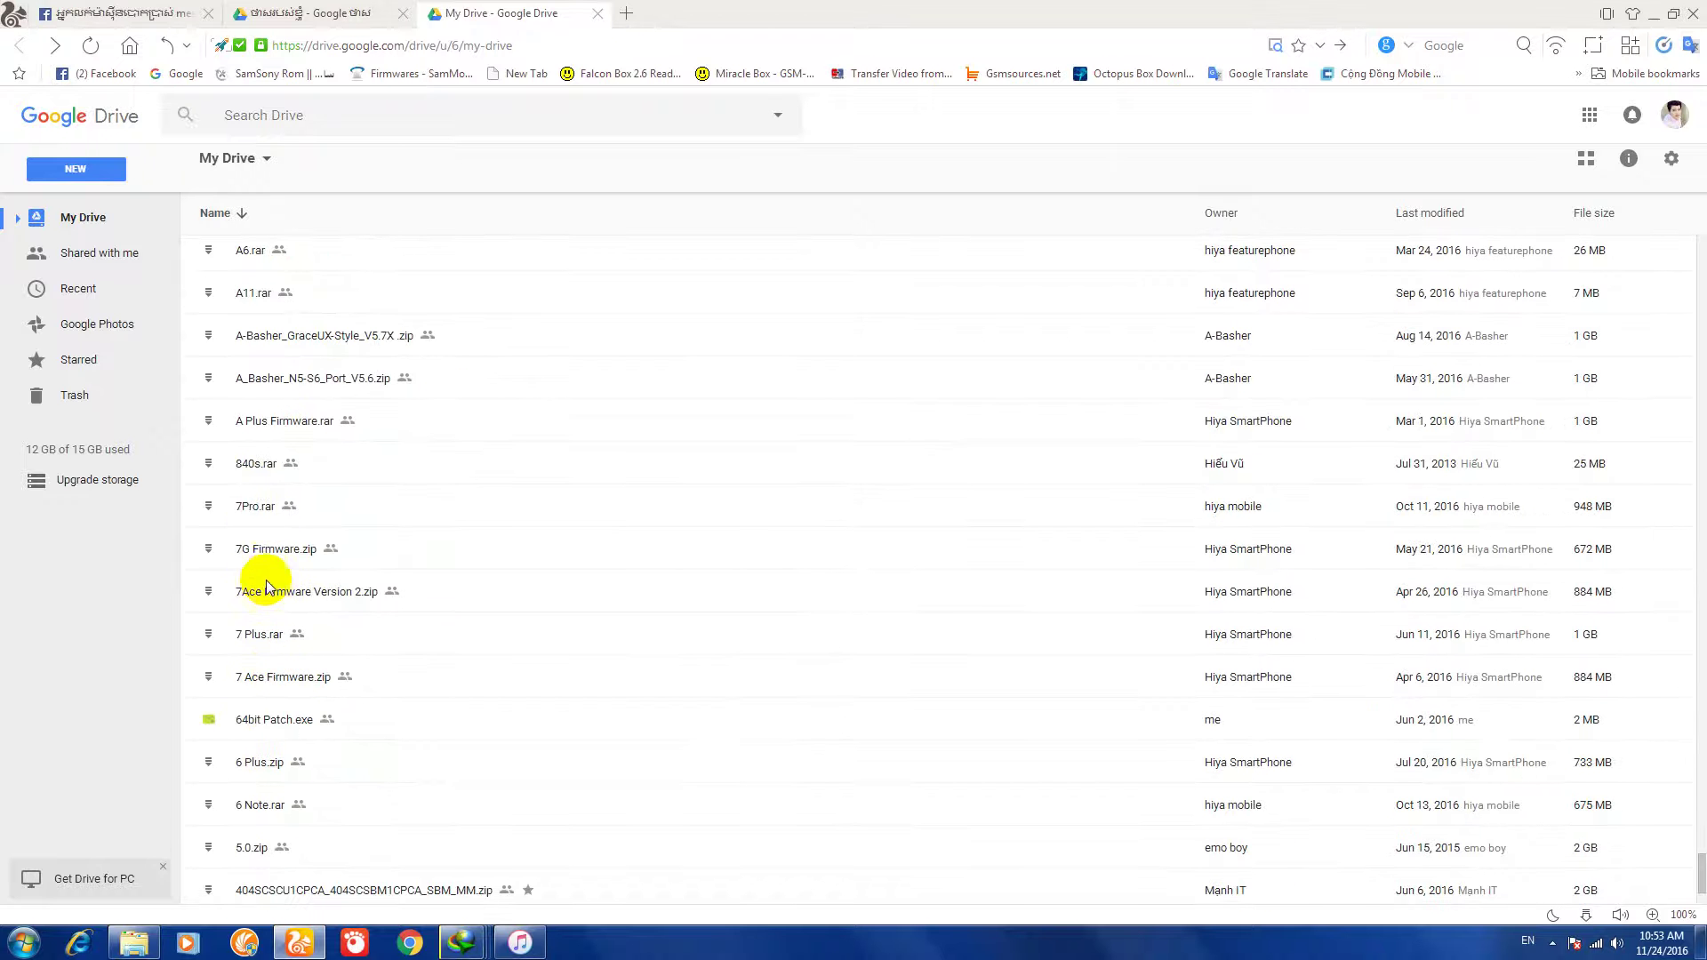
pyautogui.scroll(-2, 272, 621)
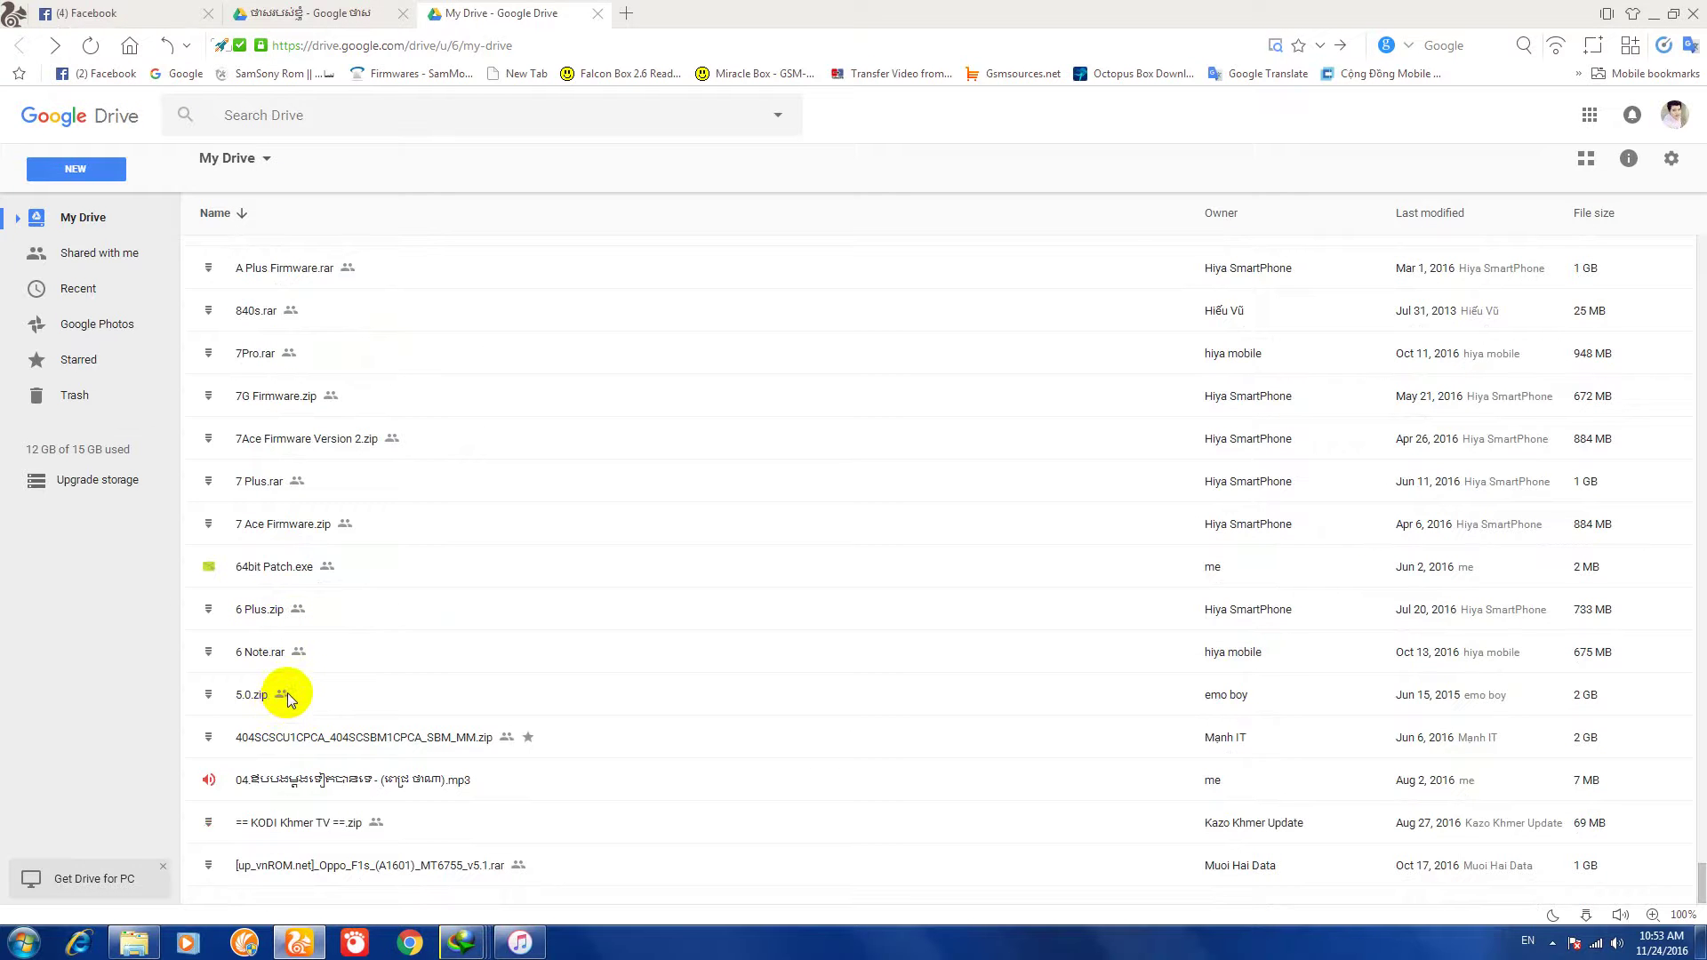
# Step: Find the Software Nex ( Update 29-7-59 ) folder in My Drive, open it, and open its Software Start subfolder
pyautogui.scroll(10, 334, 403)
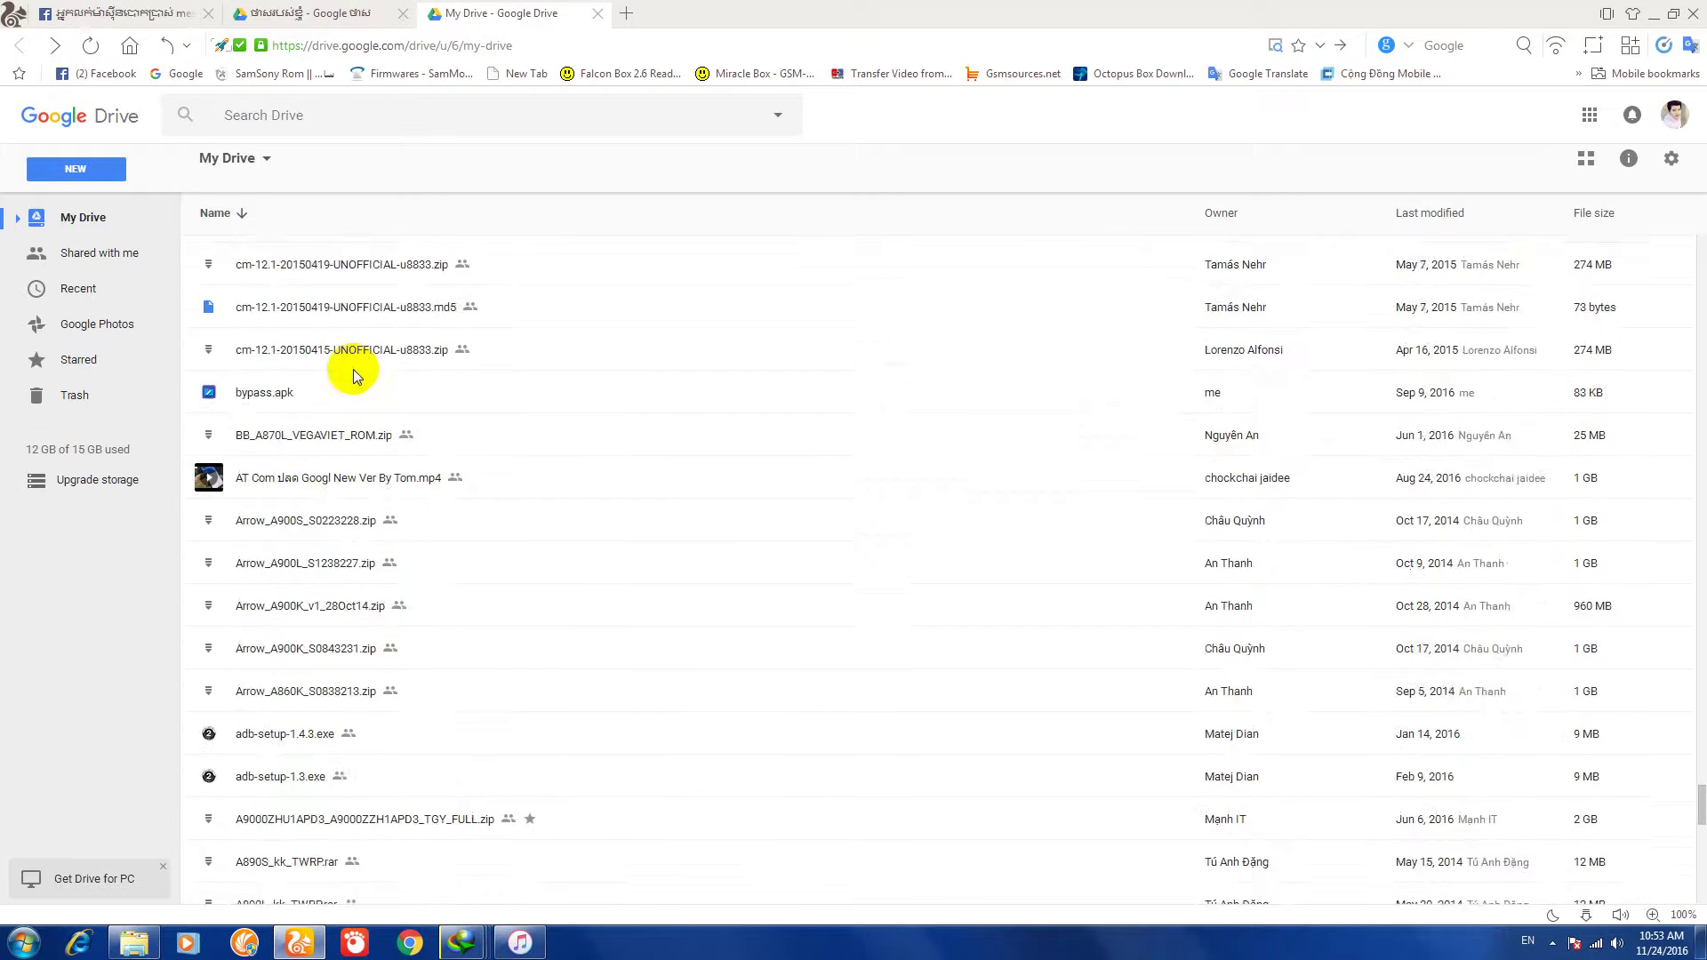
pyautogui.scroll(4, 353, 374)
pyautogui.scroll(15, 1687, 743)
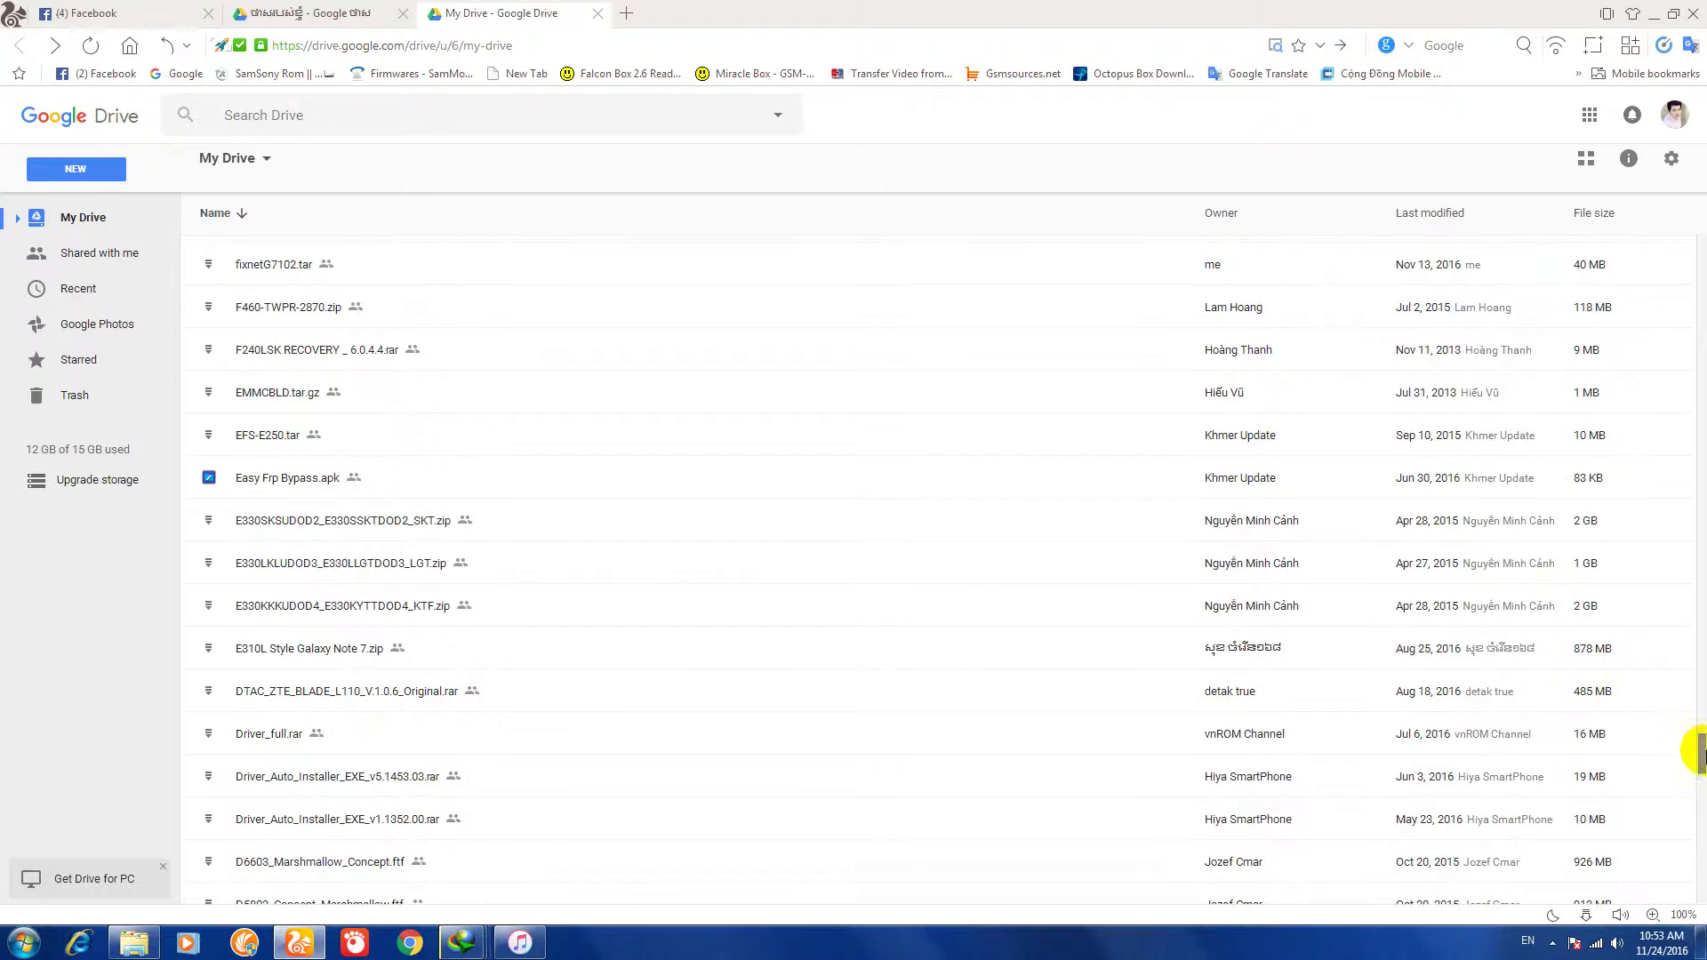
pyautogui.scroll(15, 1687, 418)
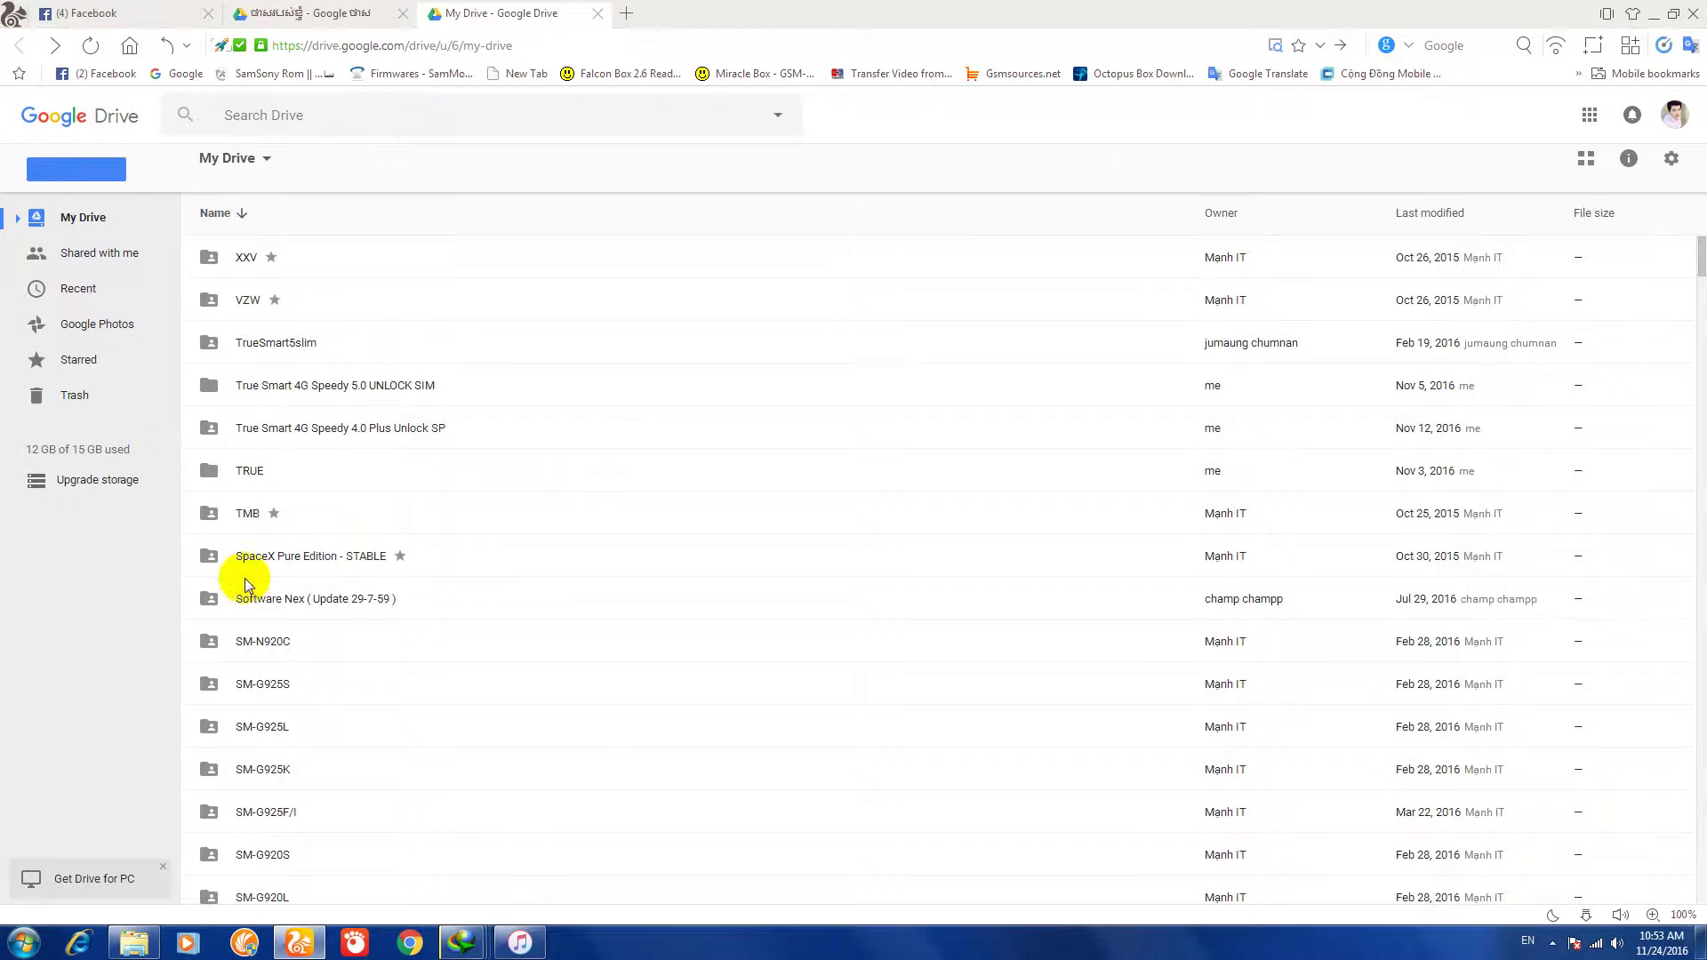
pyautogui.scroll(-3, 271, 578)
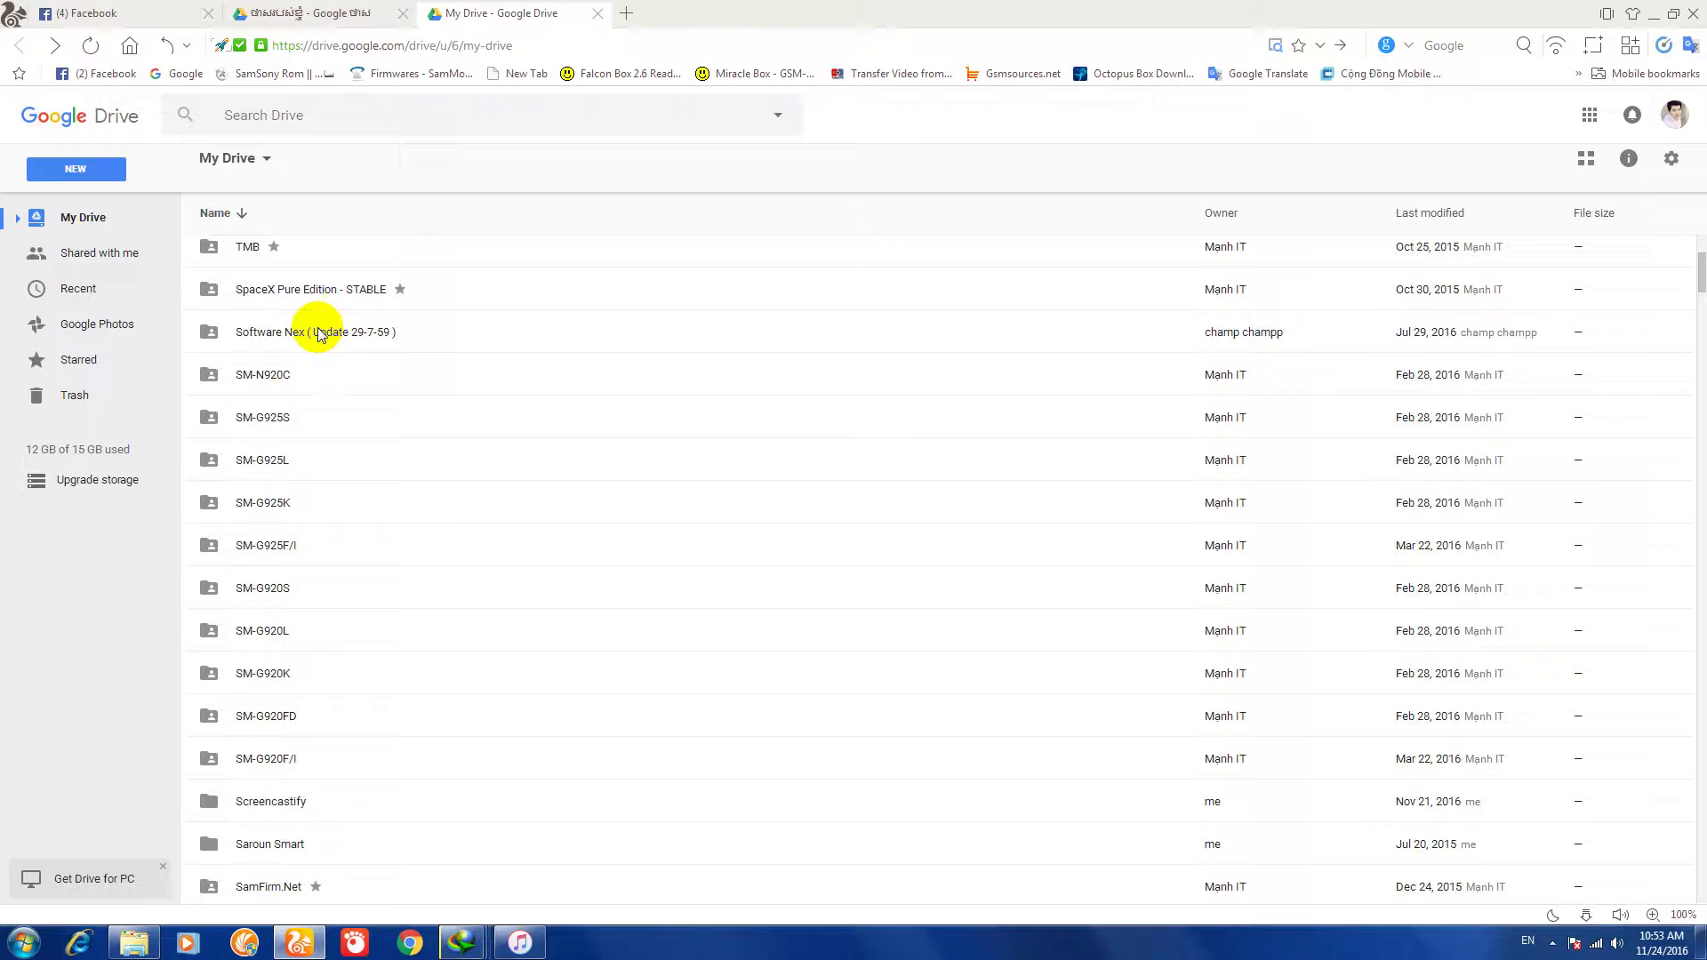
pyautogui.doubleClick(435, 331)
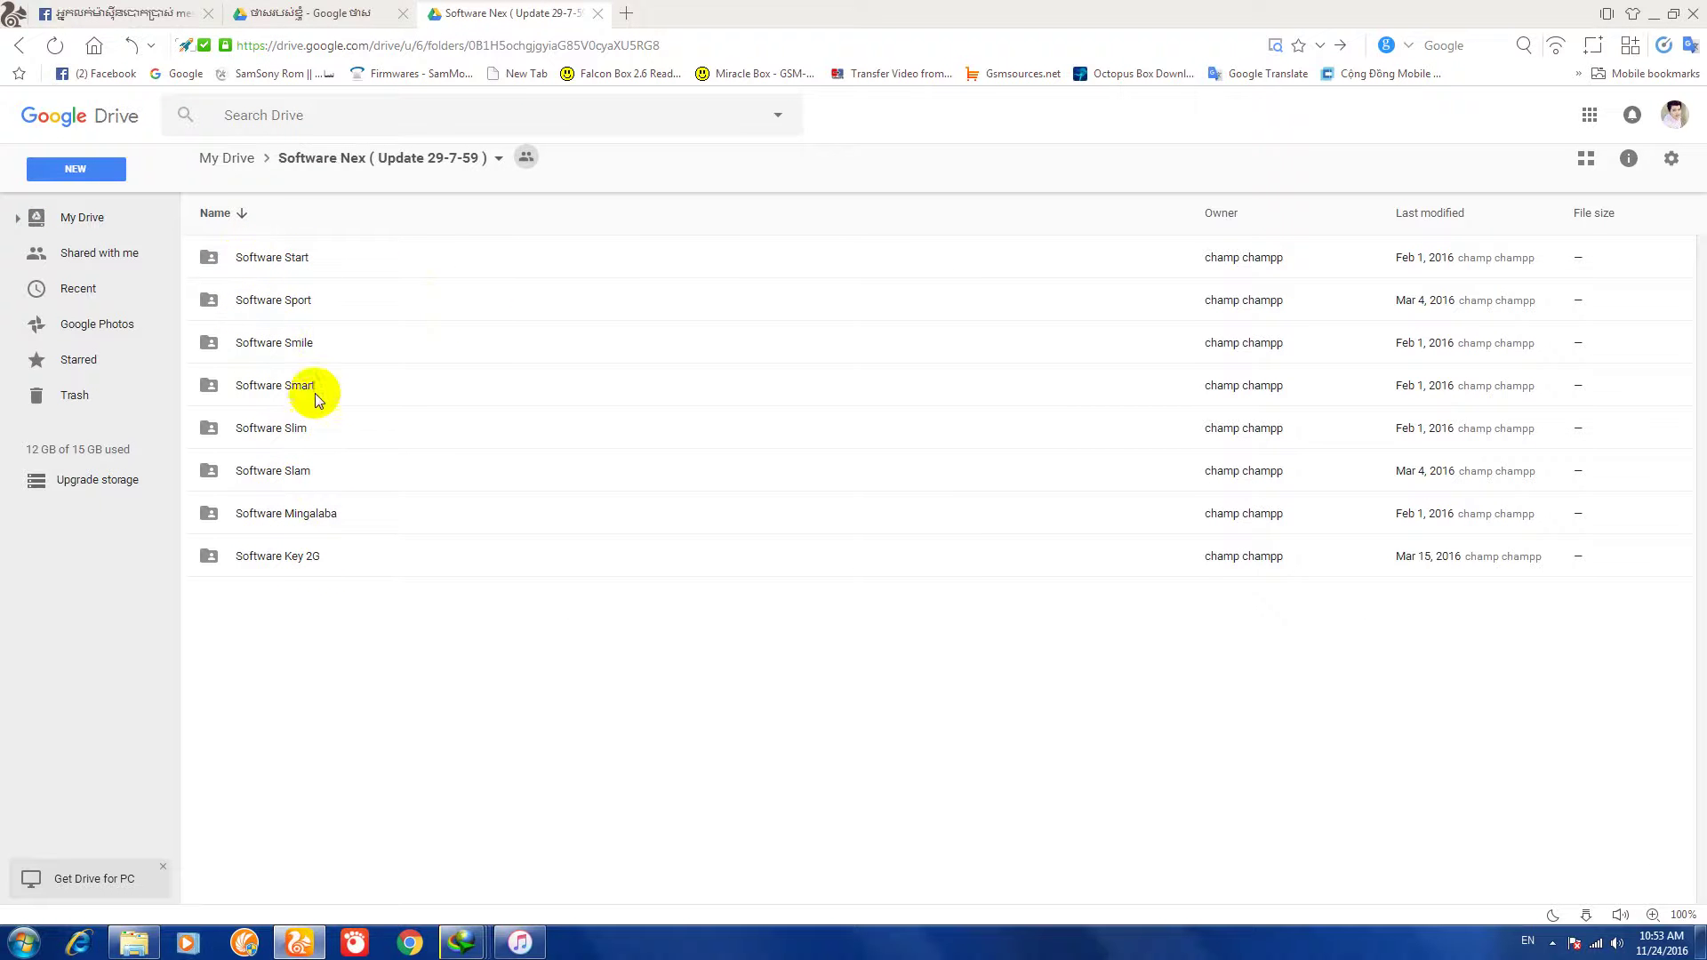
pyautogui.click(357, 265)
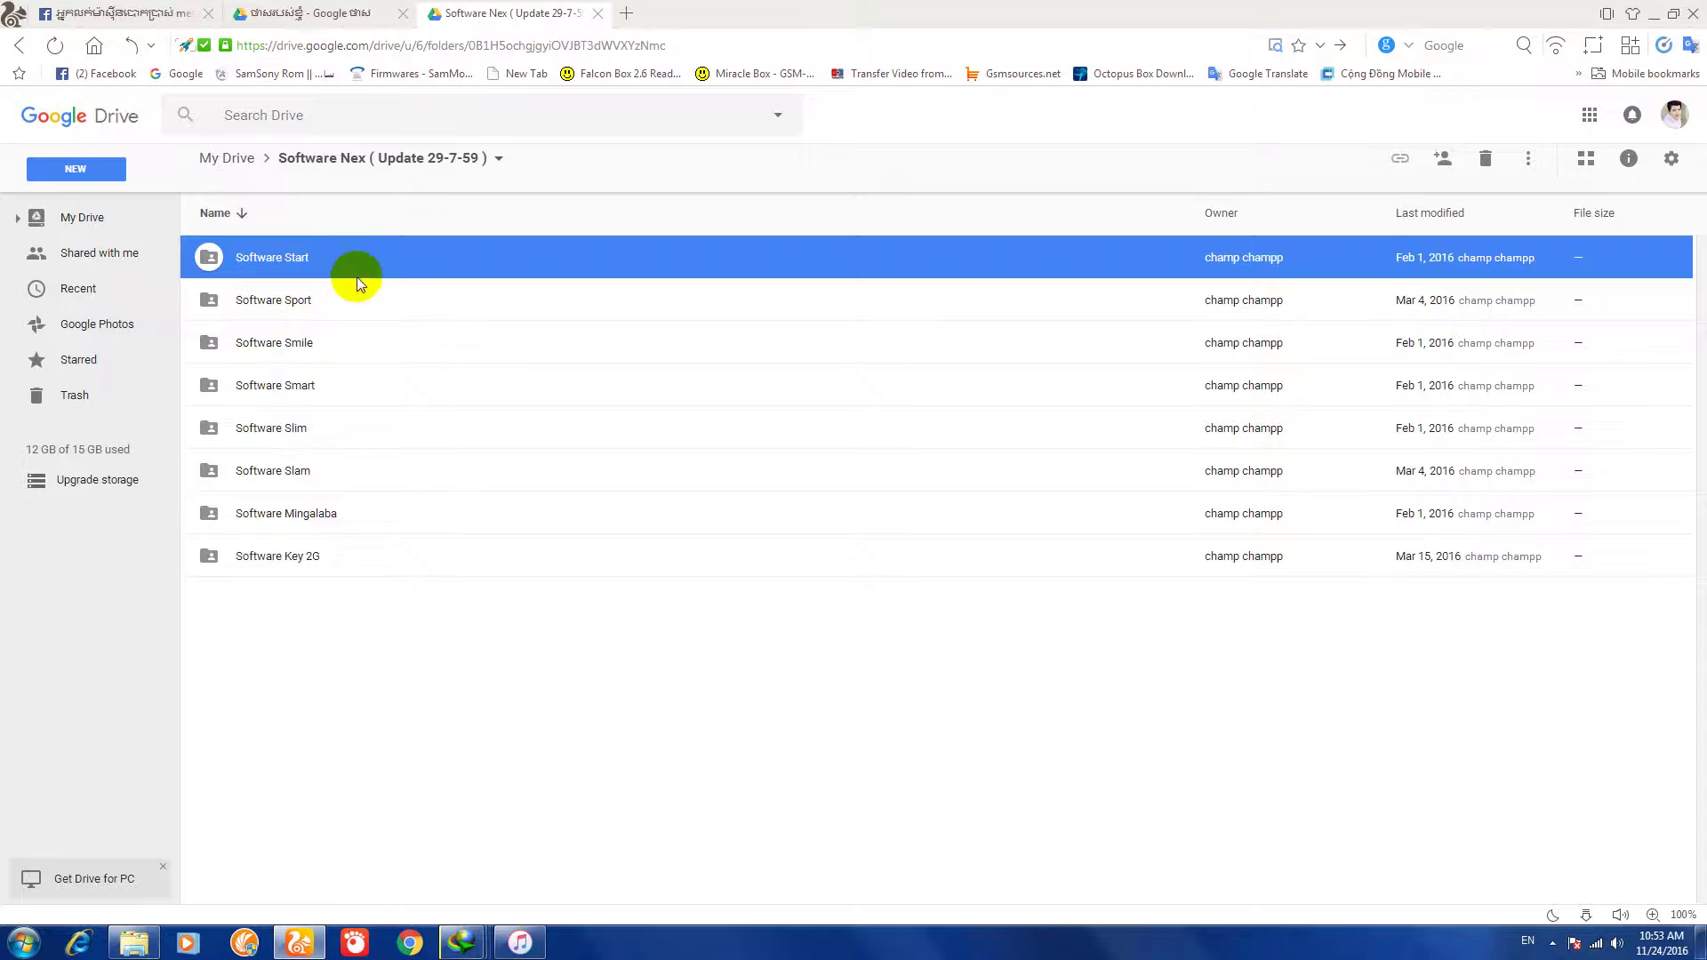
# Step: View the contents of the Software Start, Software Sport and Software Smile subfolders, returning to Software Nex ( Update 29-7-59 ) after each
pyautogui.doubleClick(356, 276)
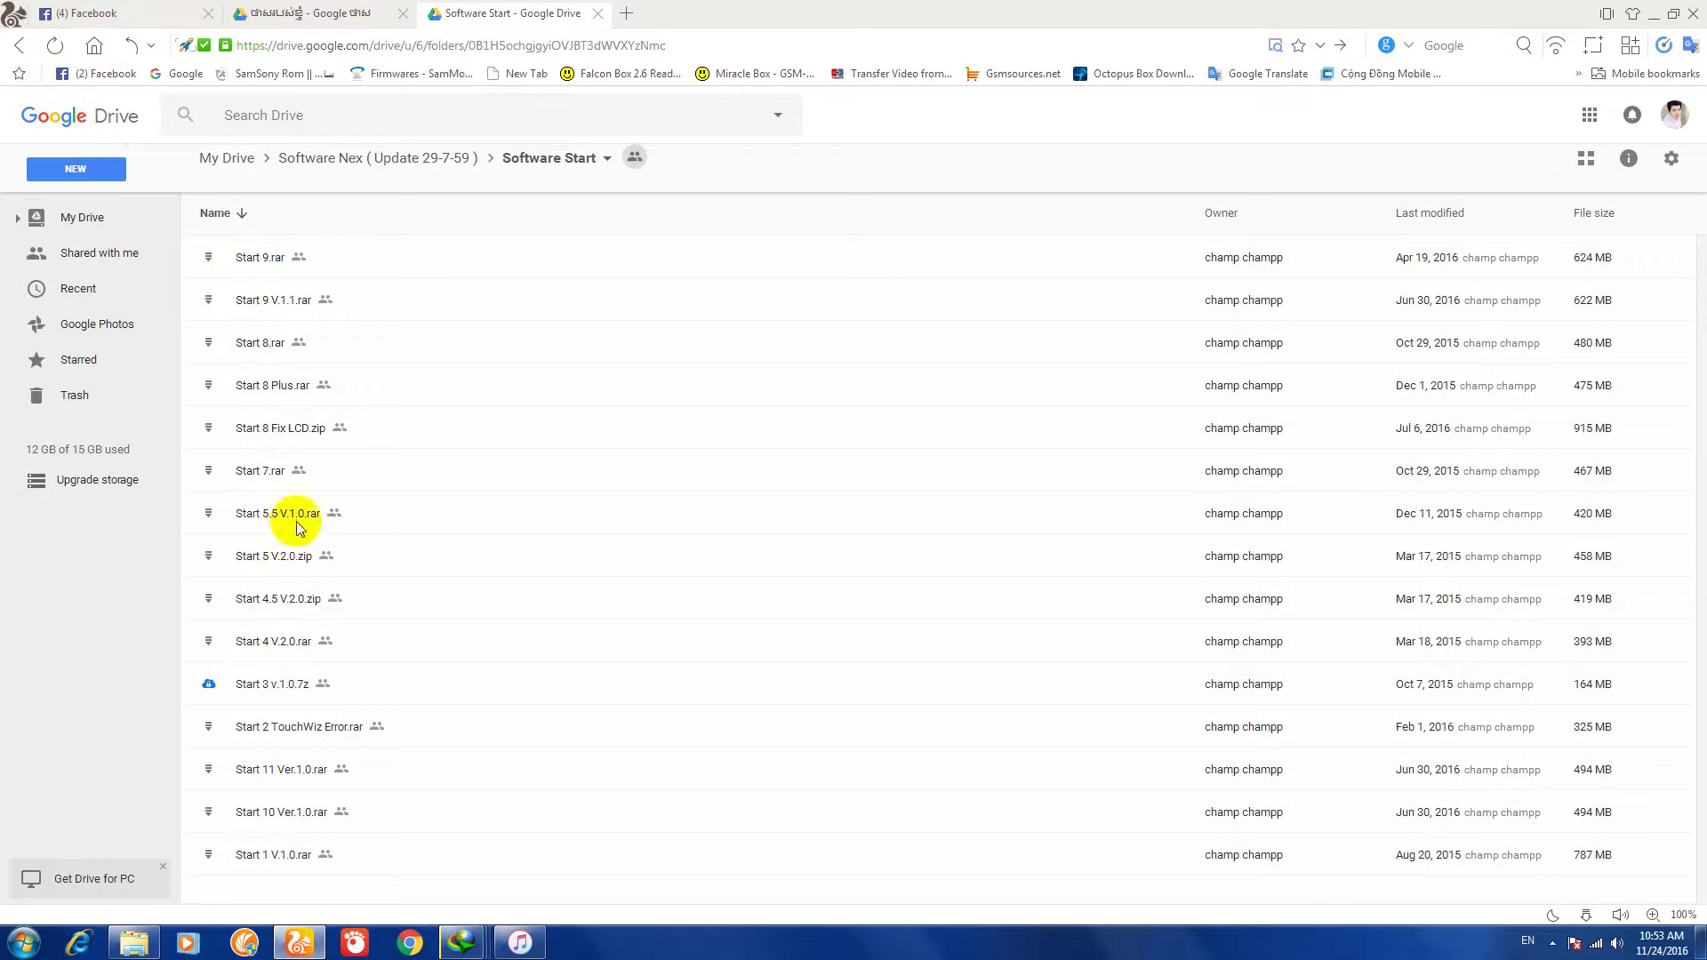
pyautogui.click(18, 47)
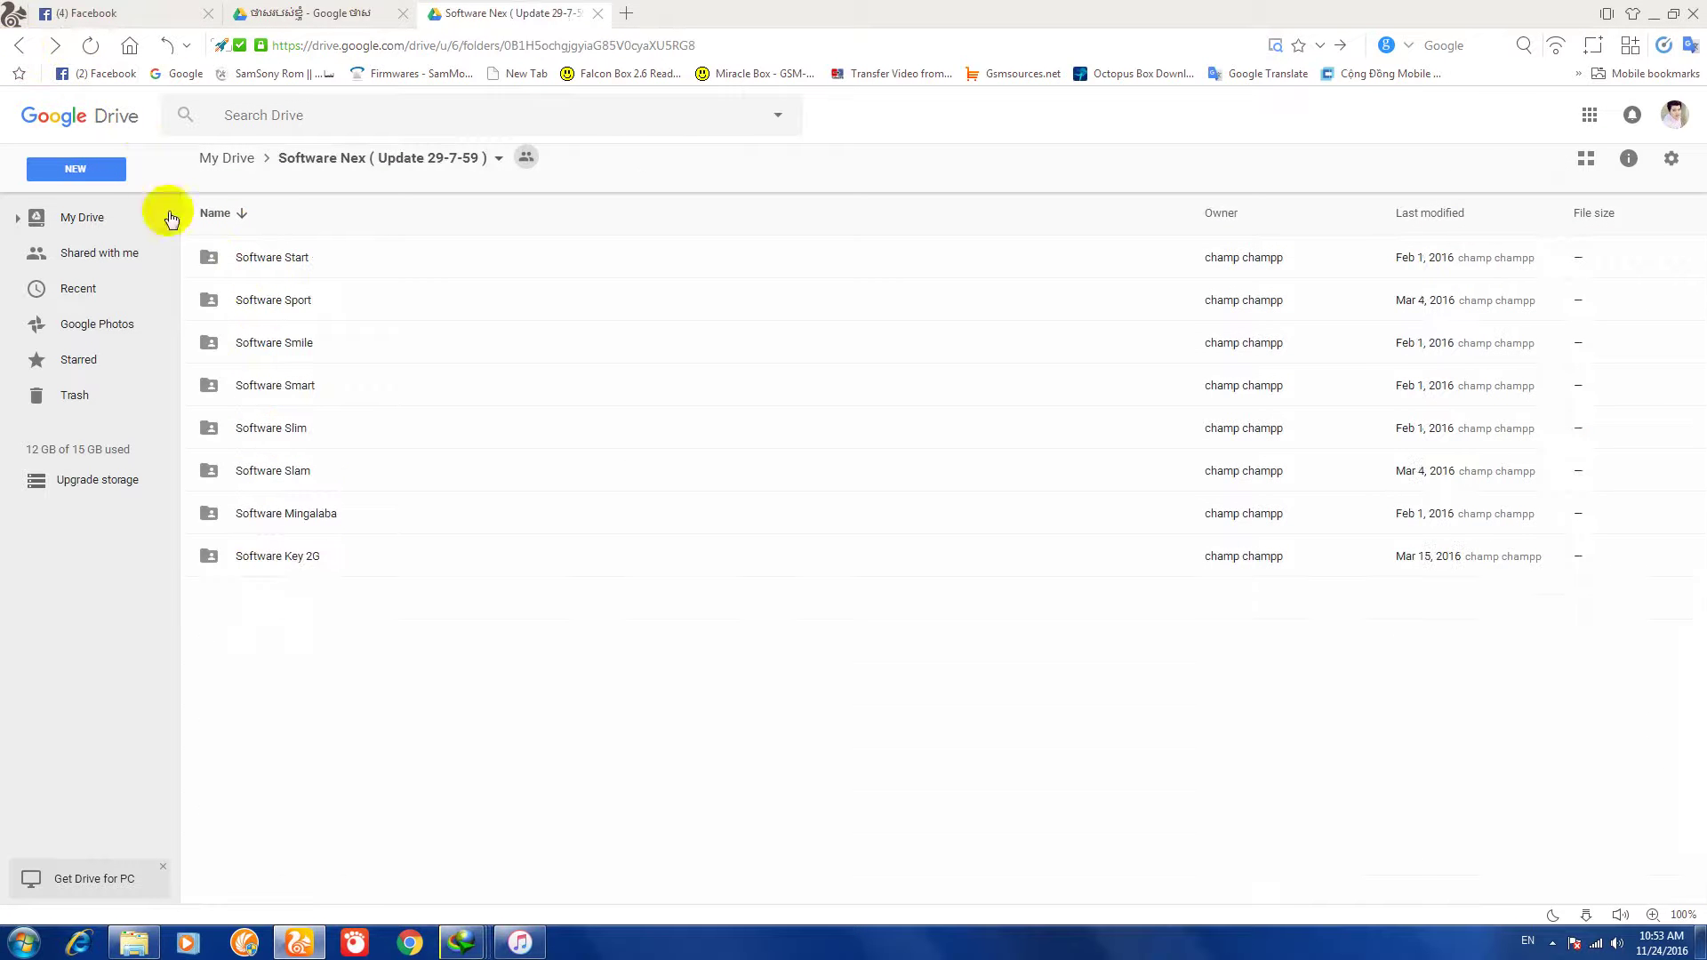
pyautogui.doubleClick(408, 309)
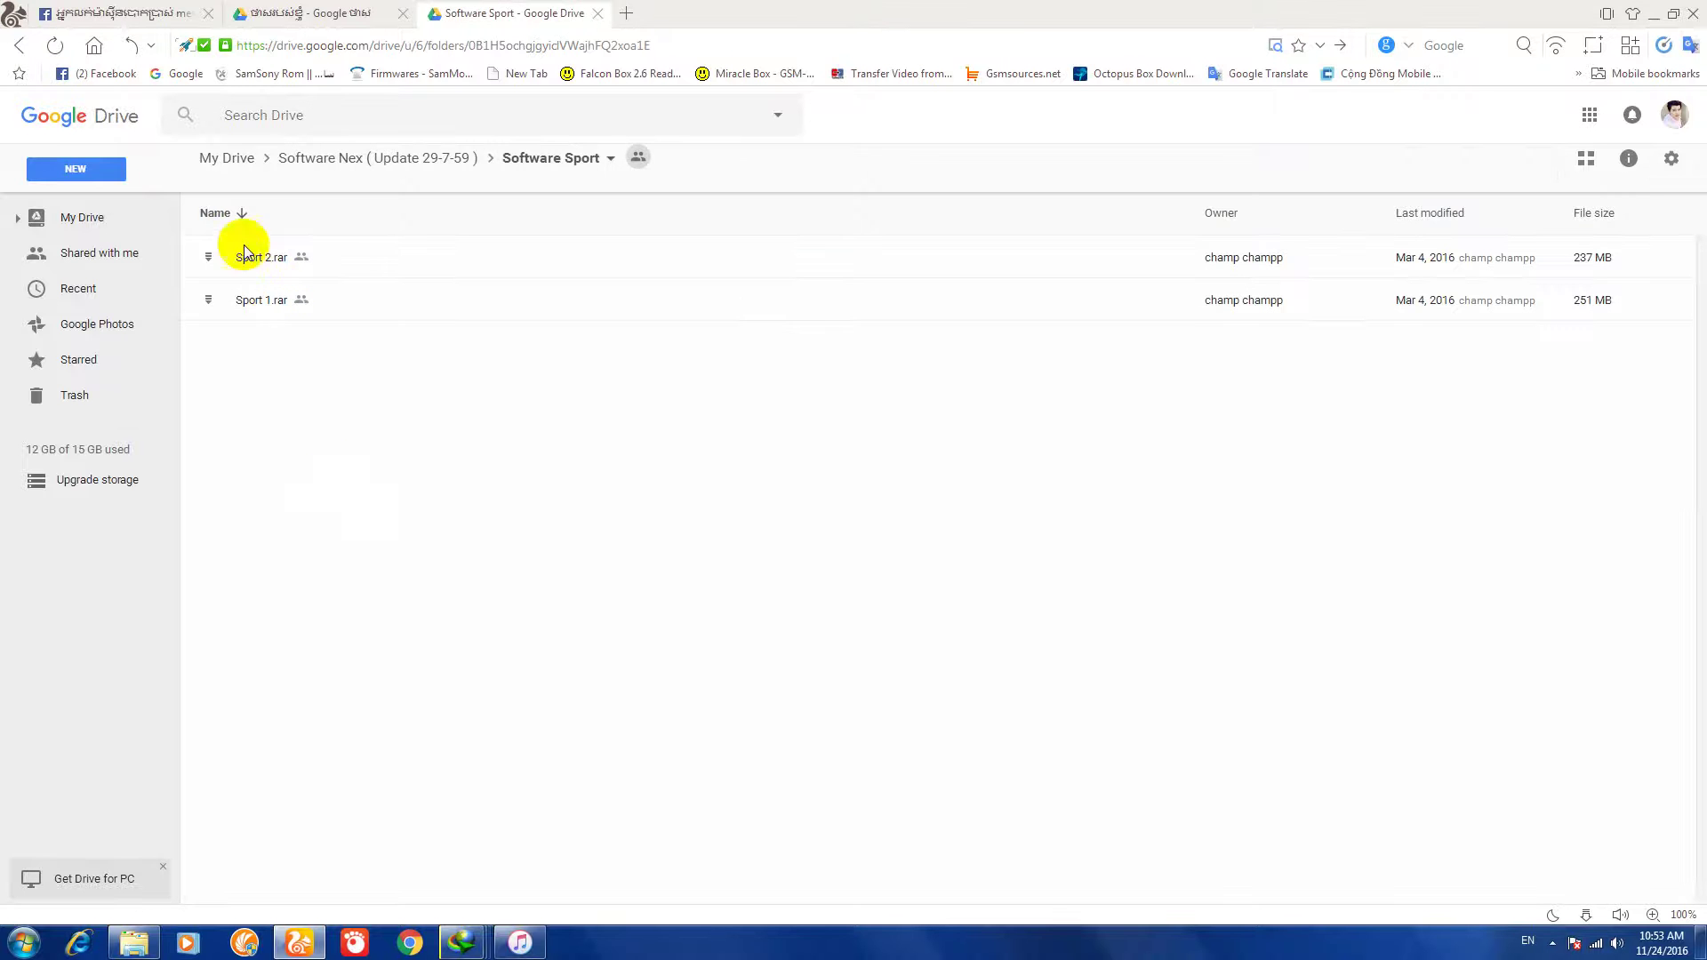
pyautogui.click(18, 46)
pyautogui.doubleClick(313, 347)
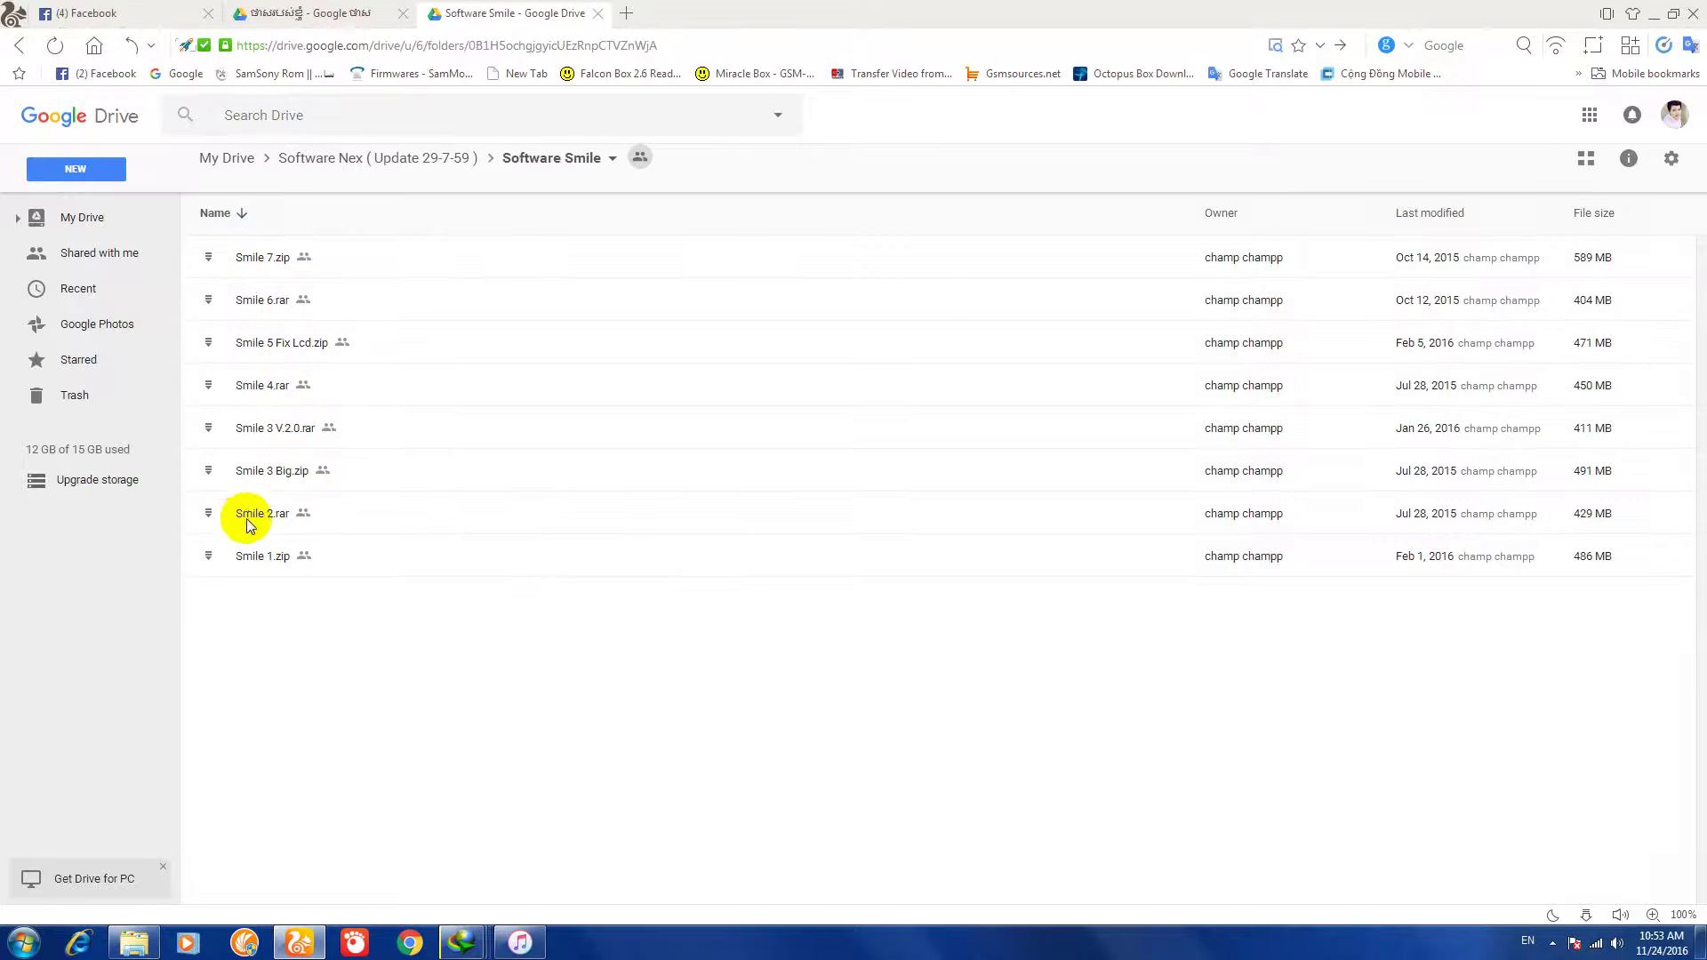
pyautogui.click(17, 47)
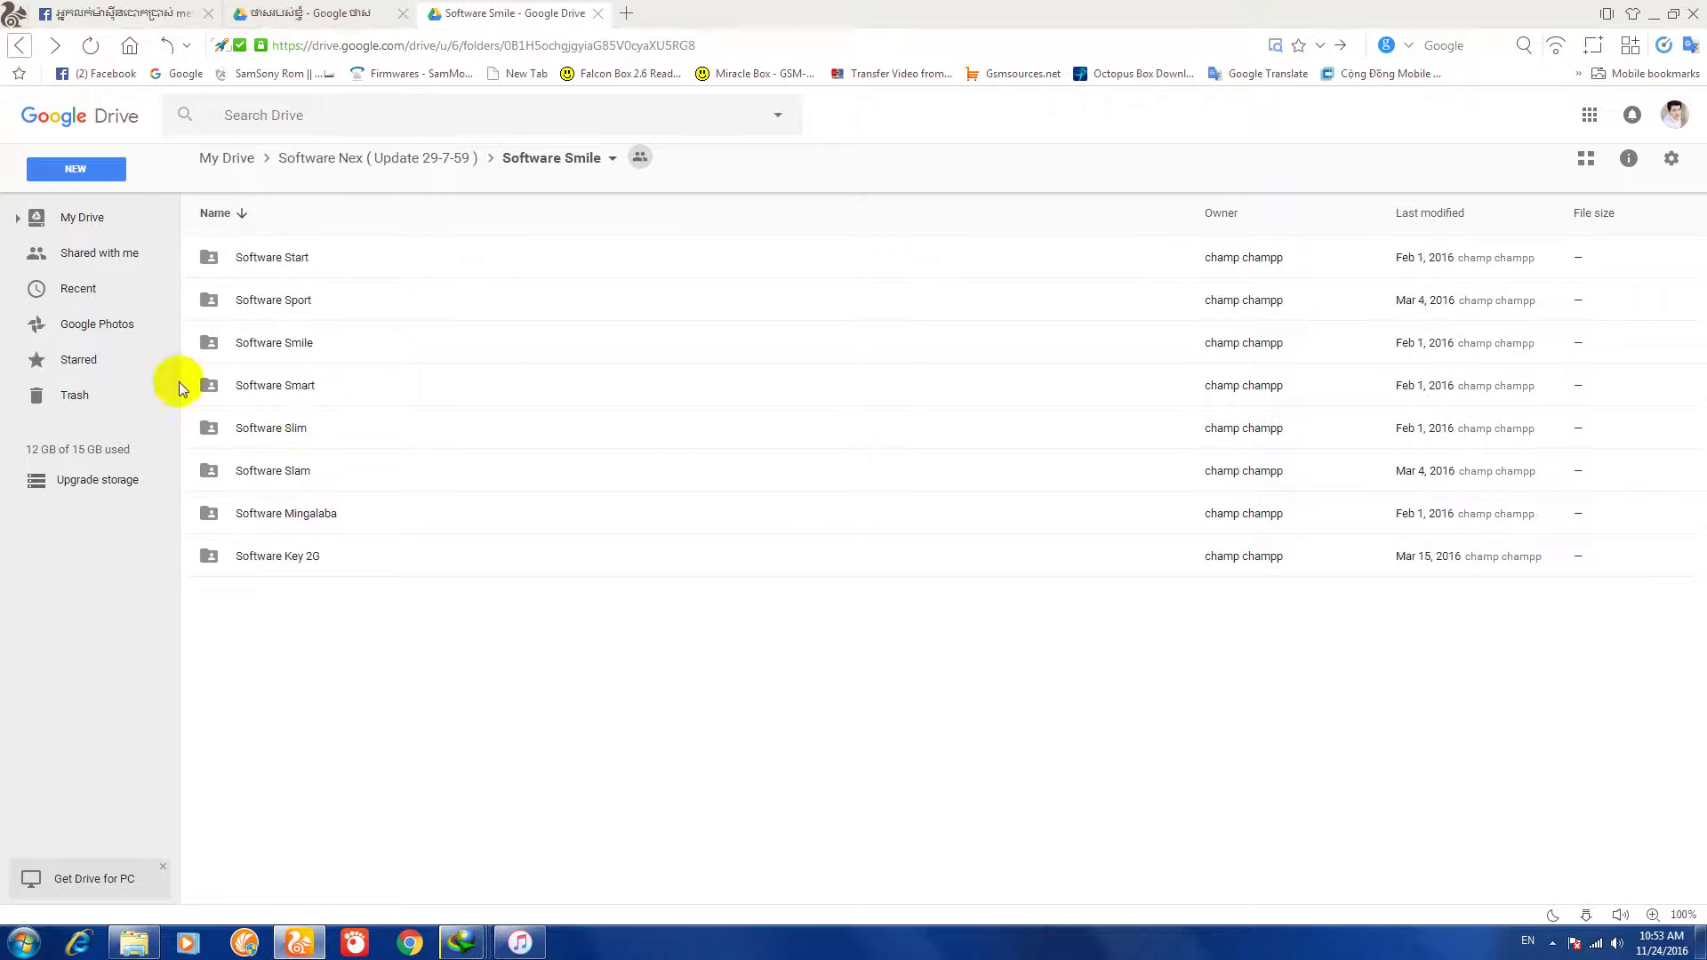
# Step: View the Software Smart, Software Slim and Software Key 2G subfolders one after another, and return to My Drive
pyautogui.click(307, 386)
pyautogui.doubleClick(307, 386)
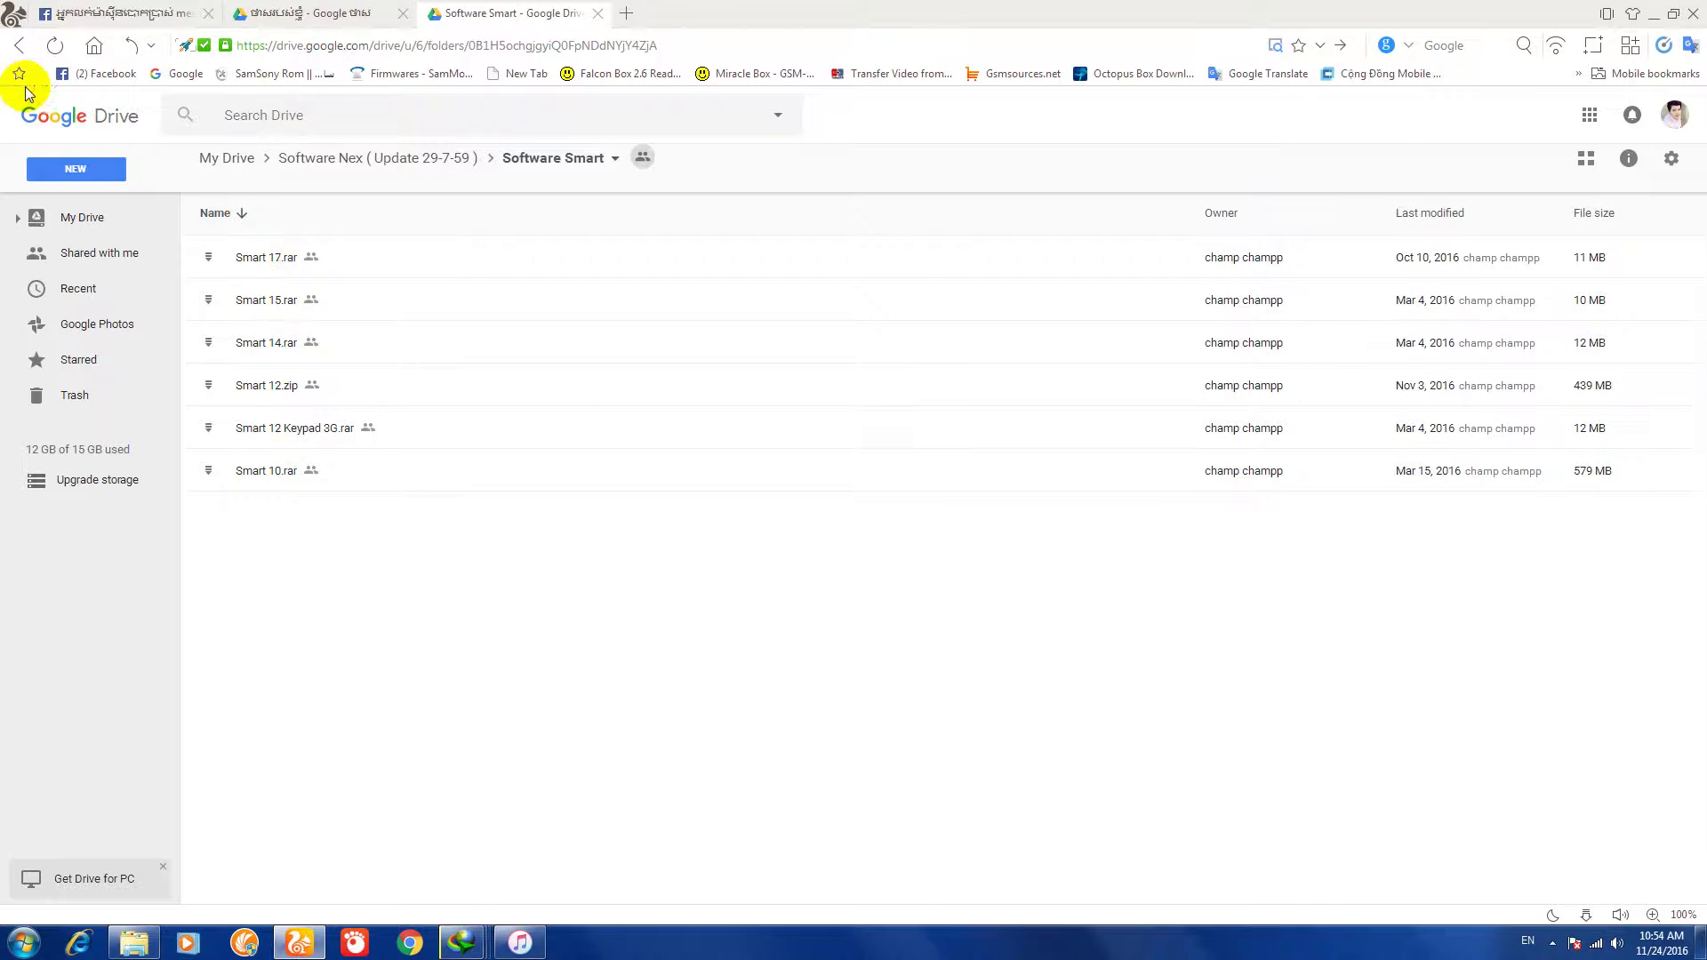
pyautogui.click(22, 50)
pyautogui.click(305, 428)
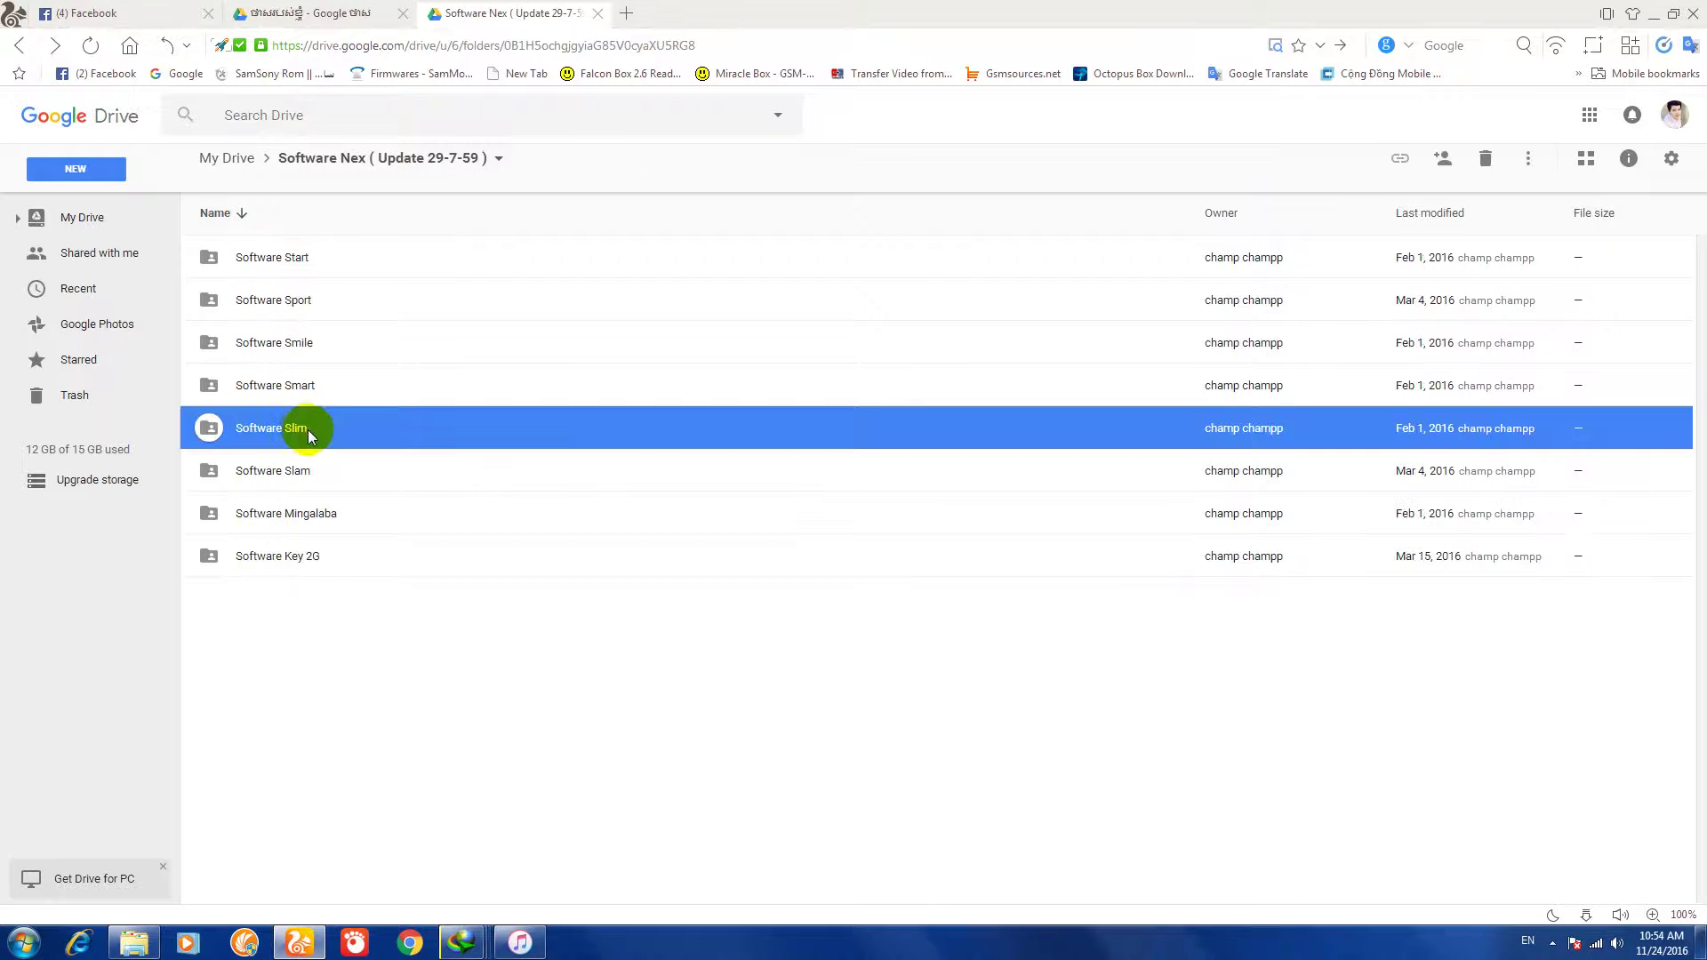
pyautogui.doubleClick(306, 428)
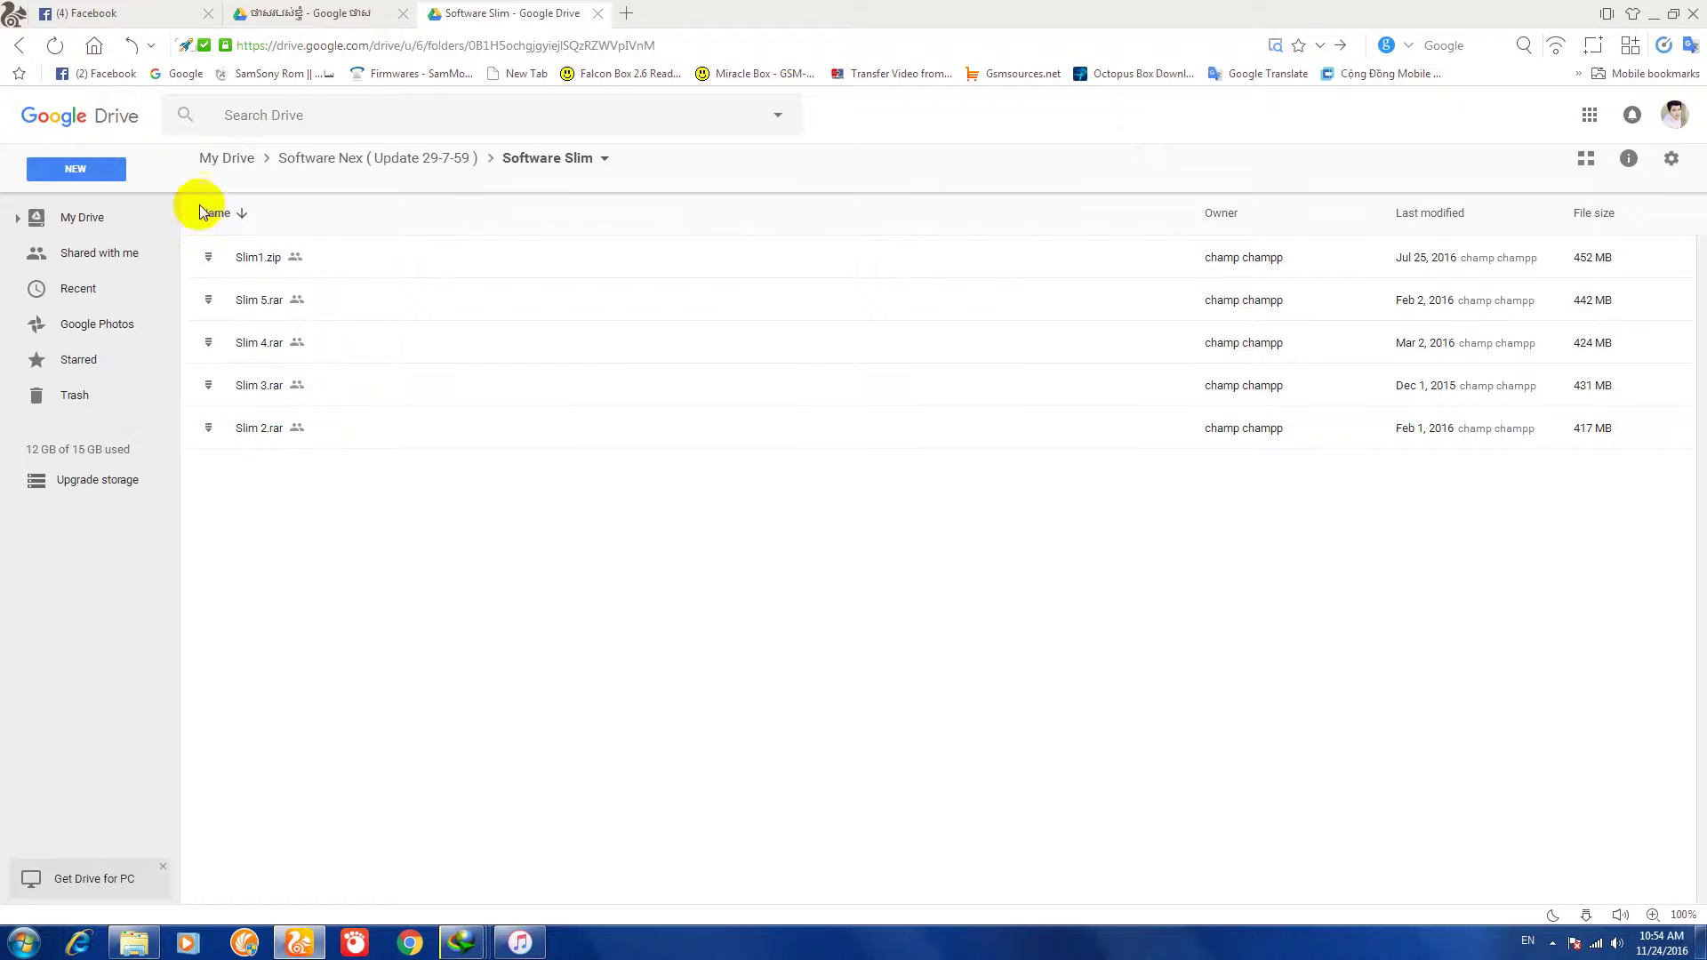
pyautogui.click(21, 45)
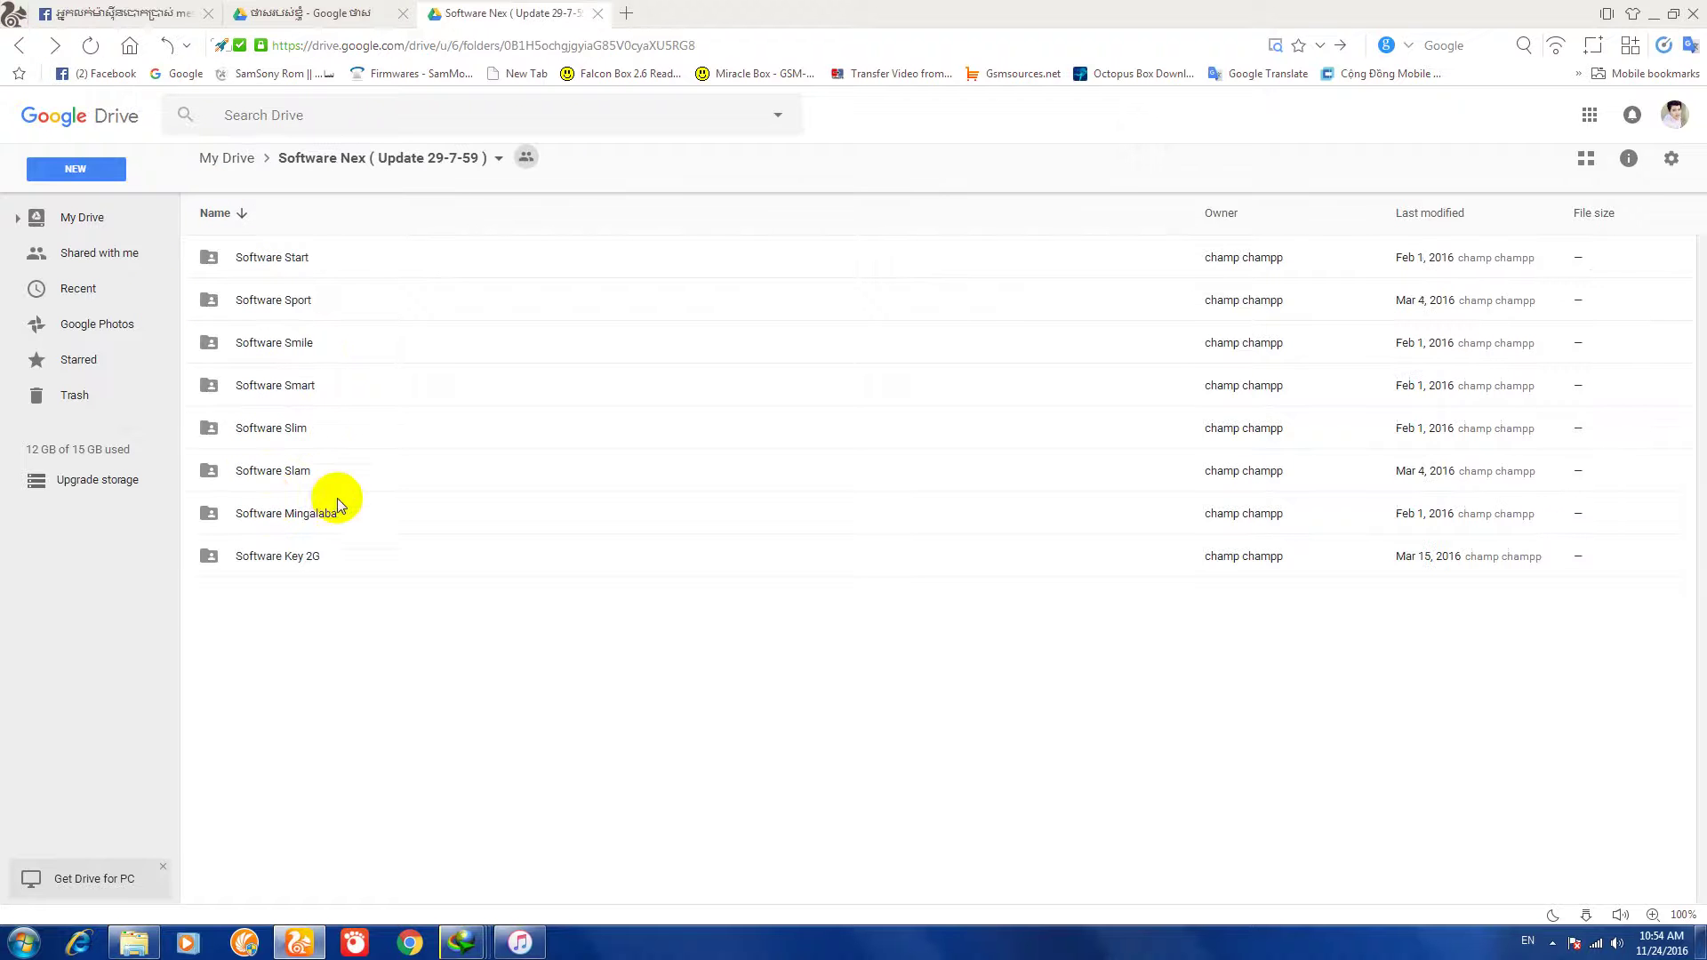
pyautogui.doubleClick(380, 565)
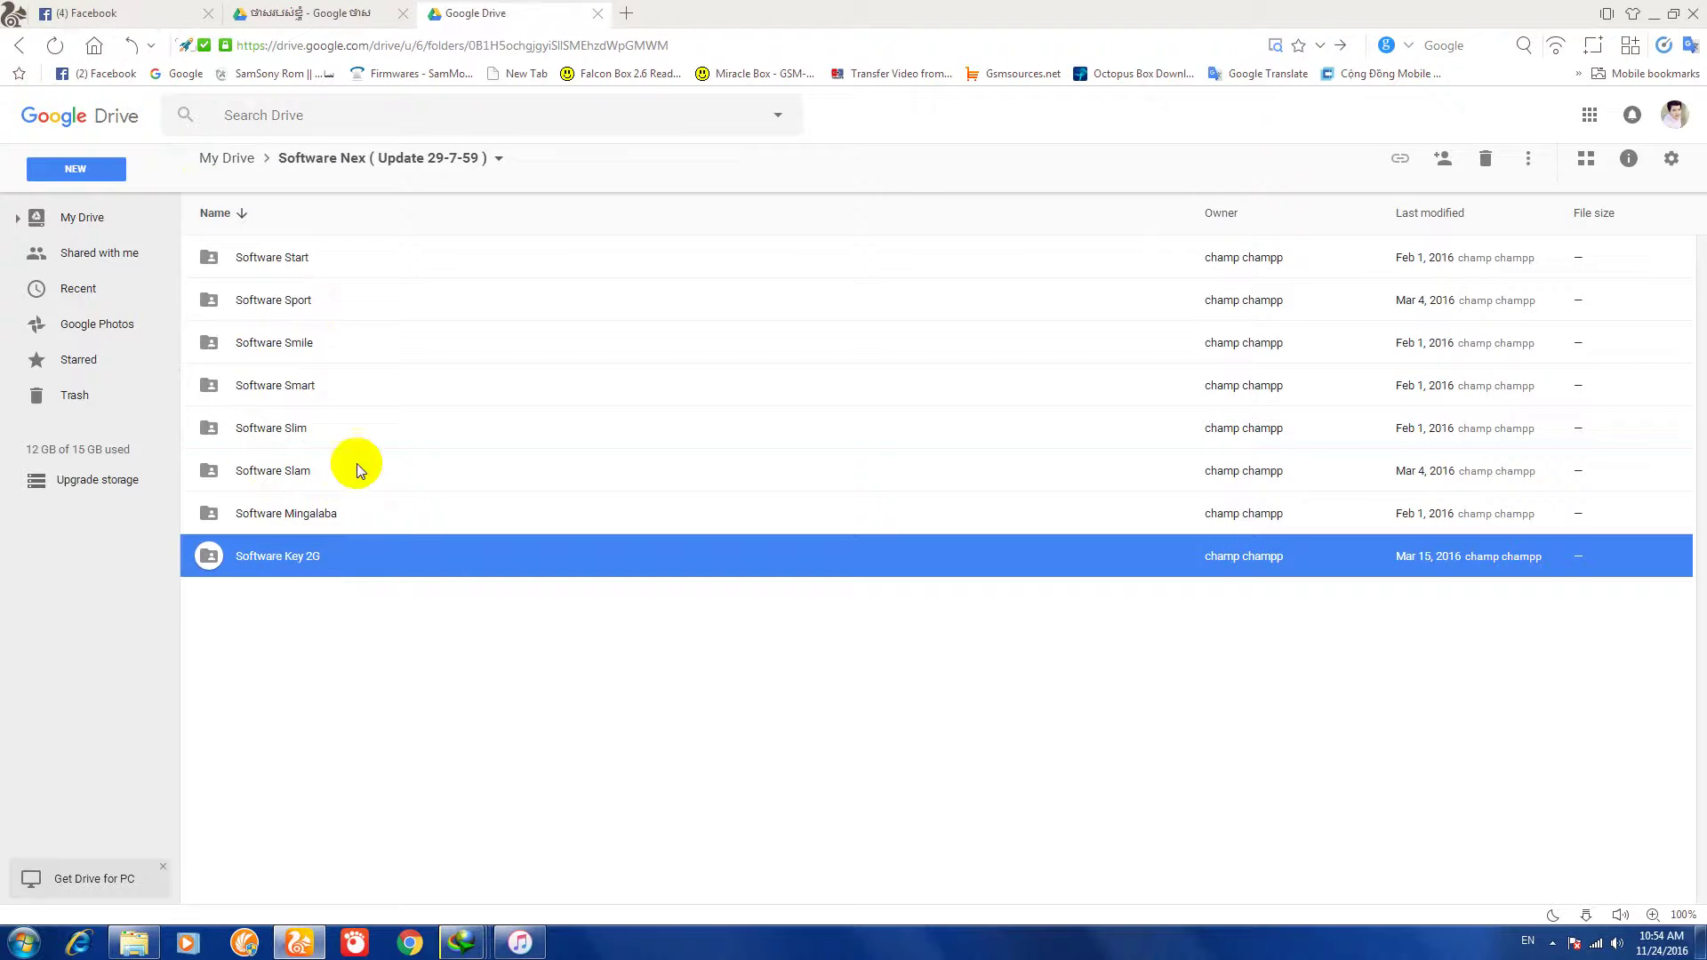
pyautogui.click(19, 45)
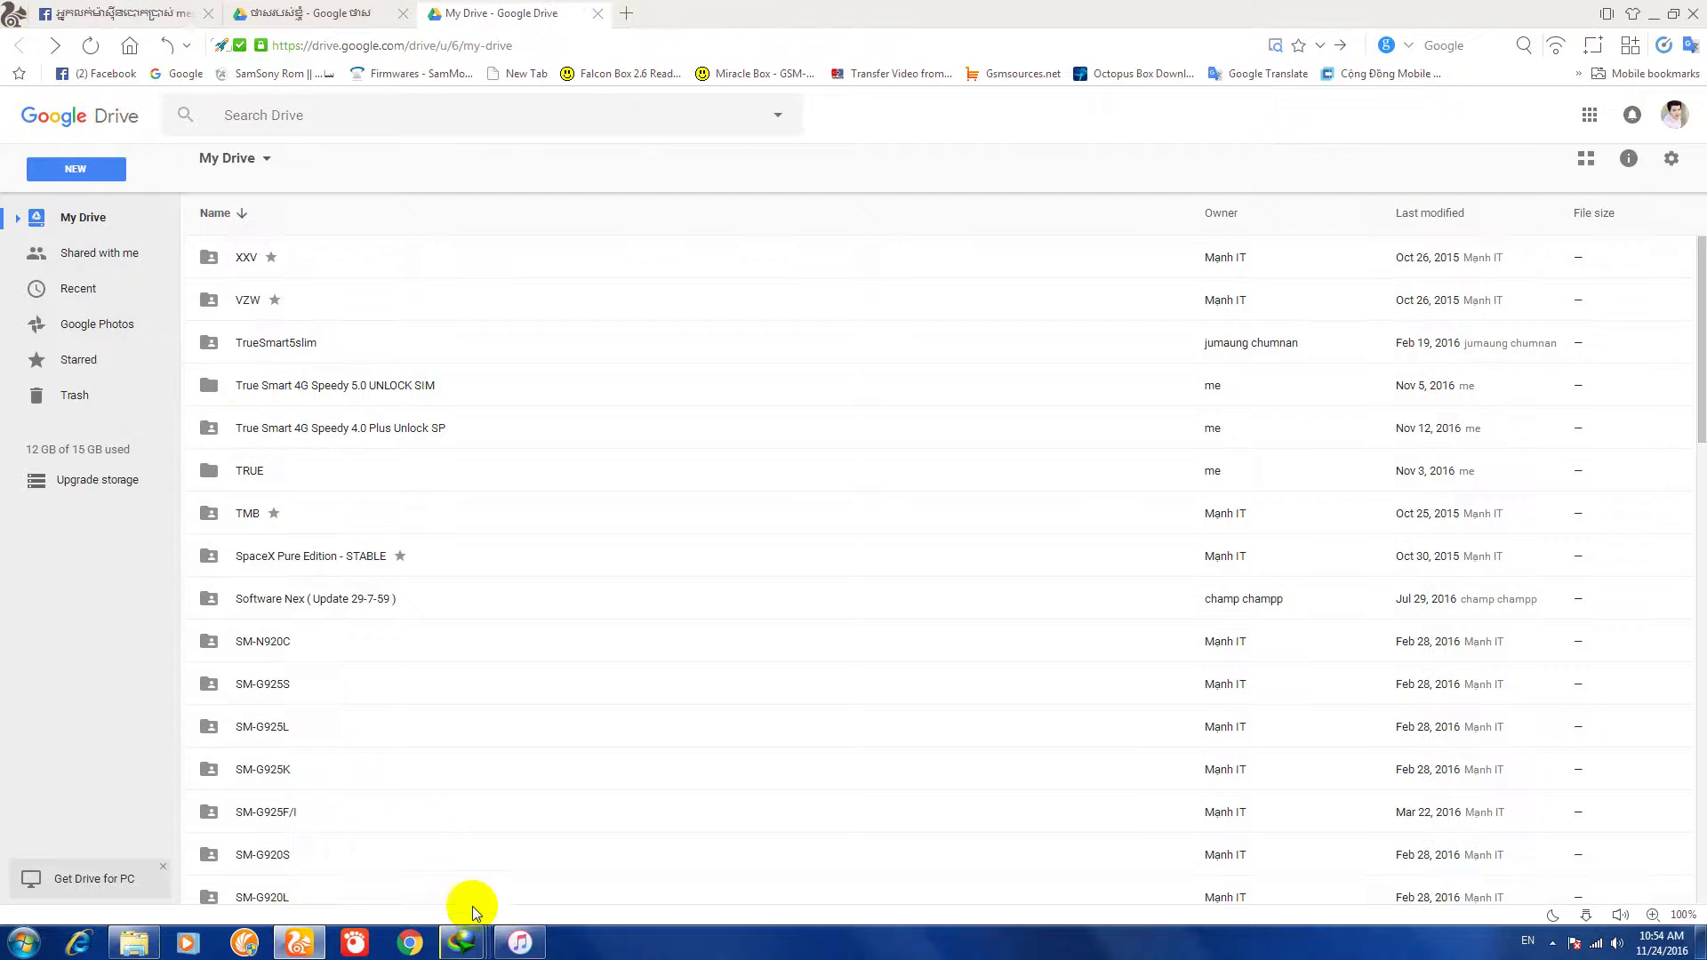
# Step: Switch to iTunes to check the iPhone 5 restore progress, and minimize its window
pyautogui.click(518, 945)
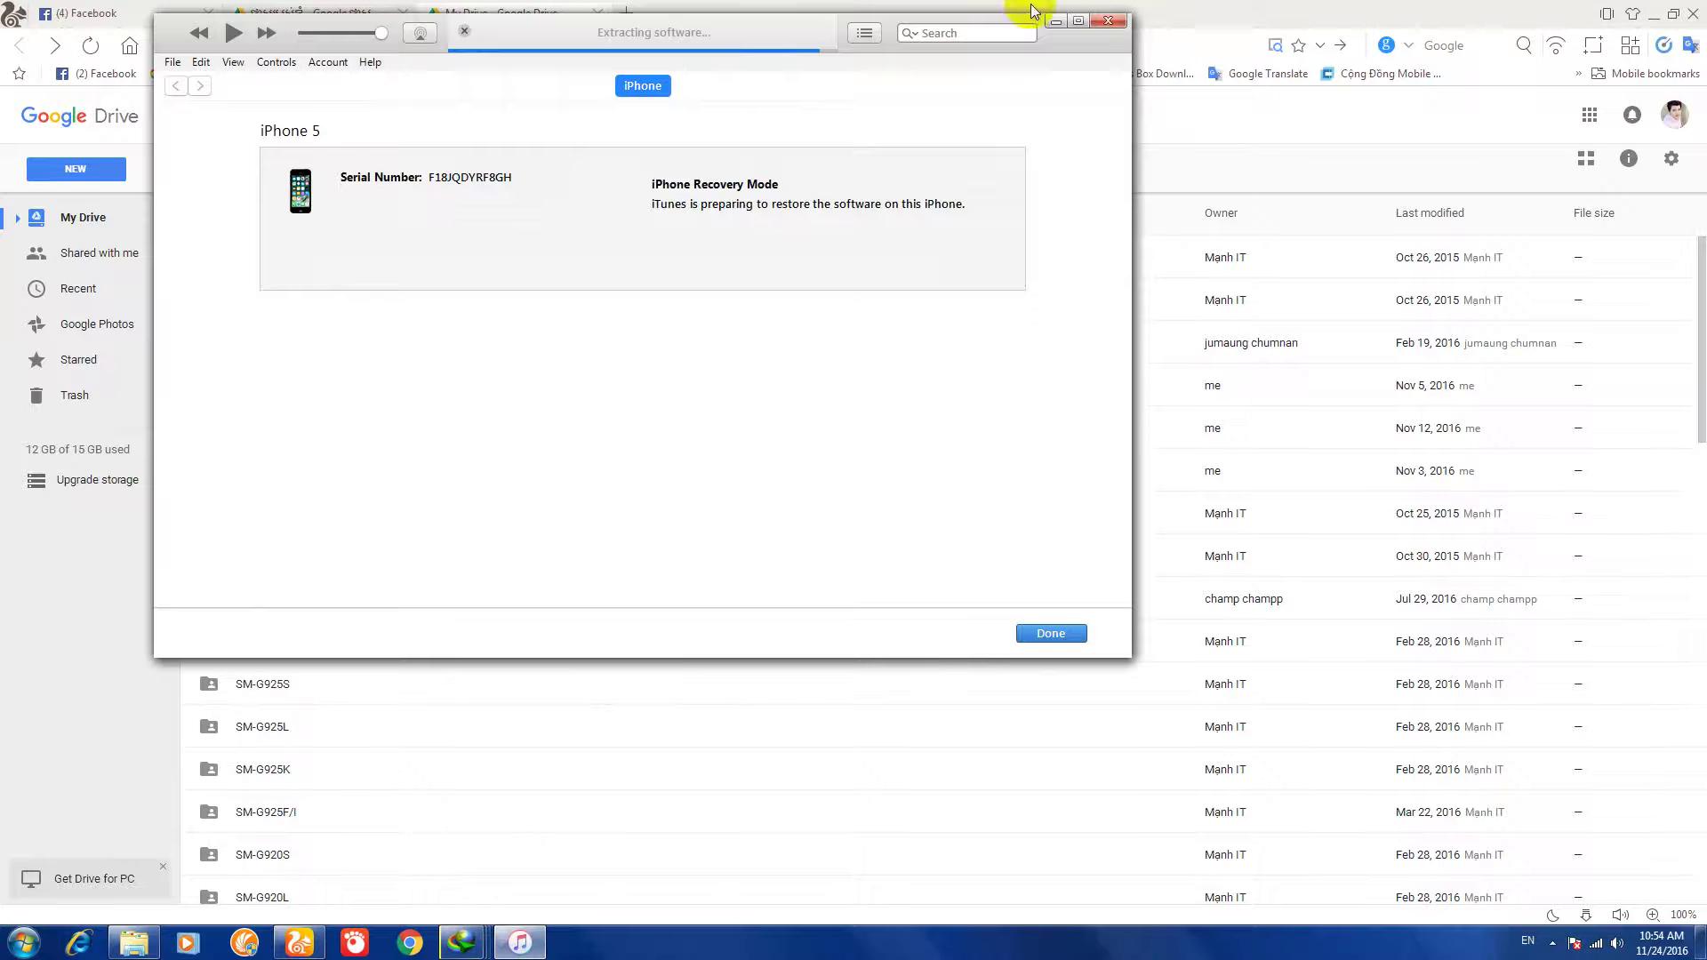
pyautogui.click(1058, 21)
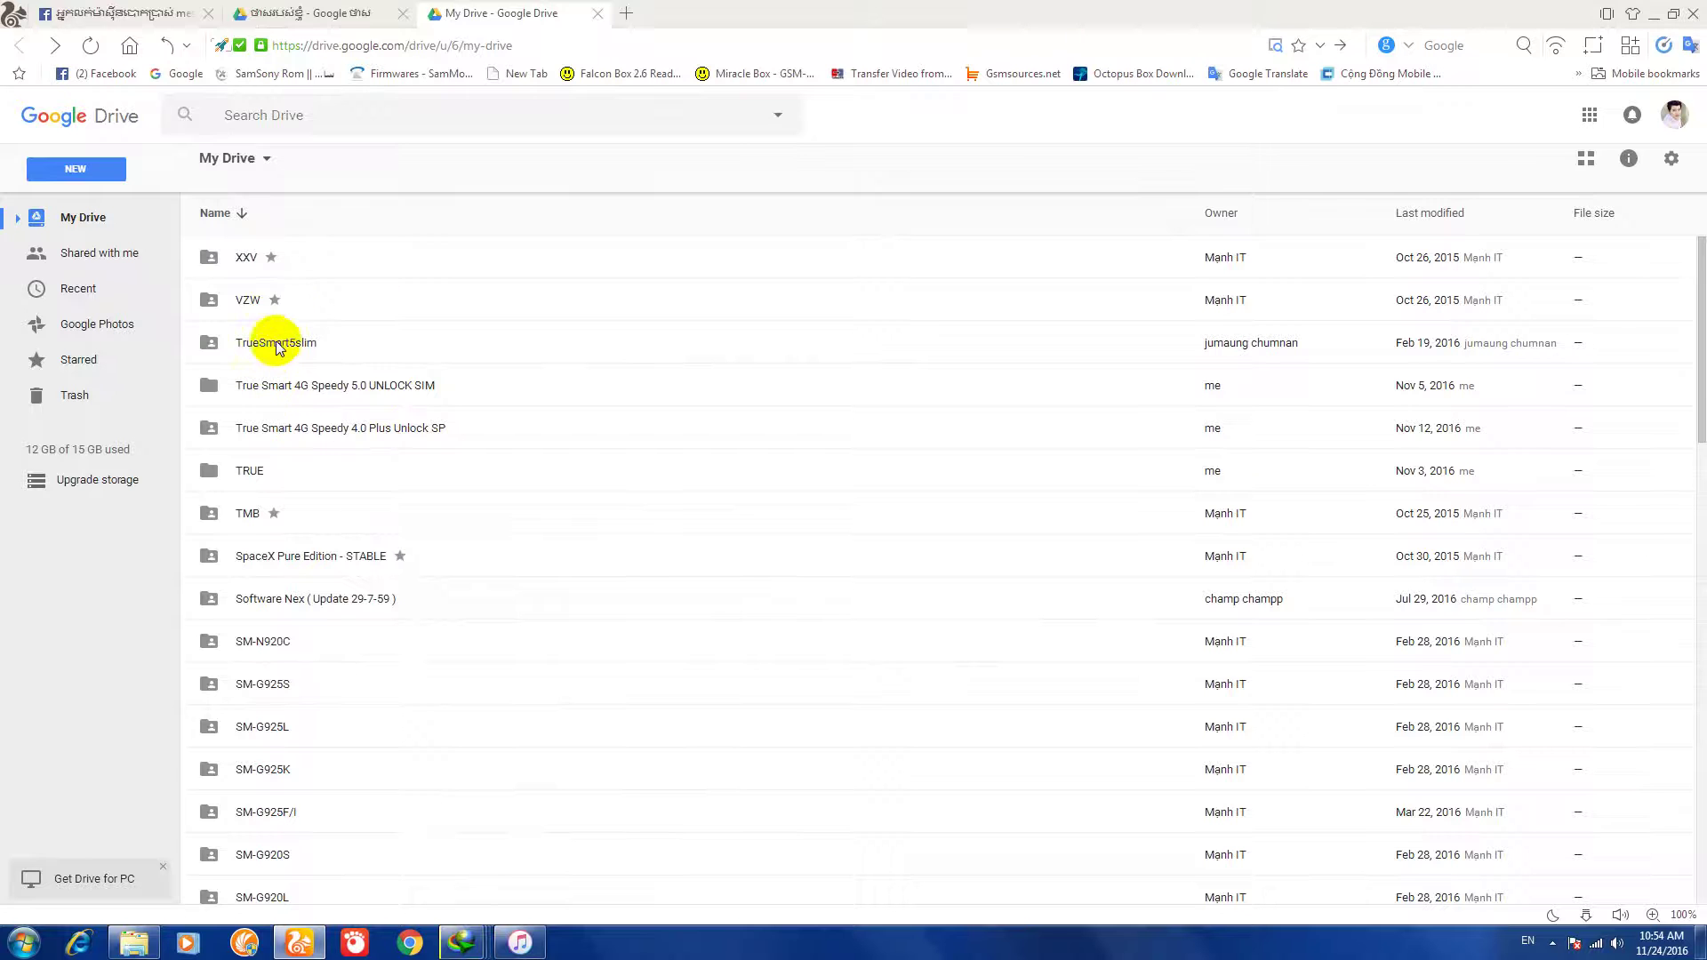
# Step: Open the VZW folder and the NEW folder in My Drive to view their firmware, returning to My Drive after each
pyautogui.doubleClick(366, 298)
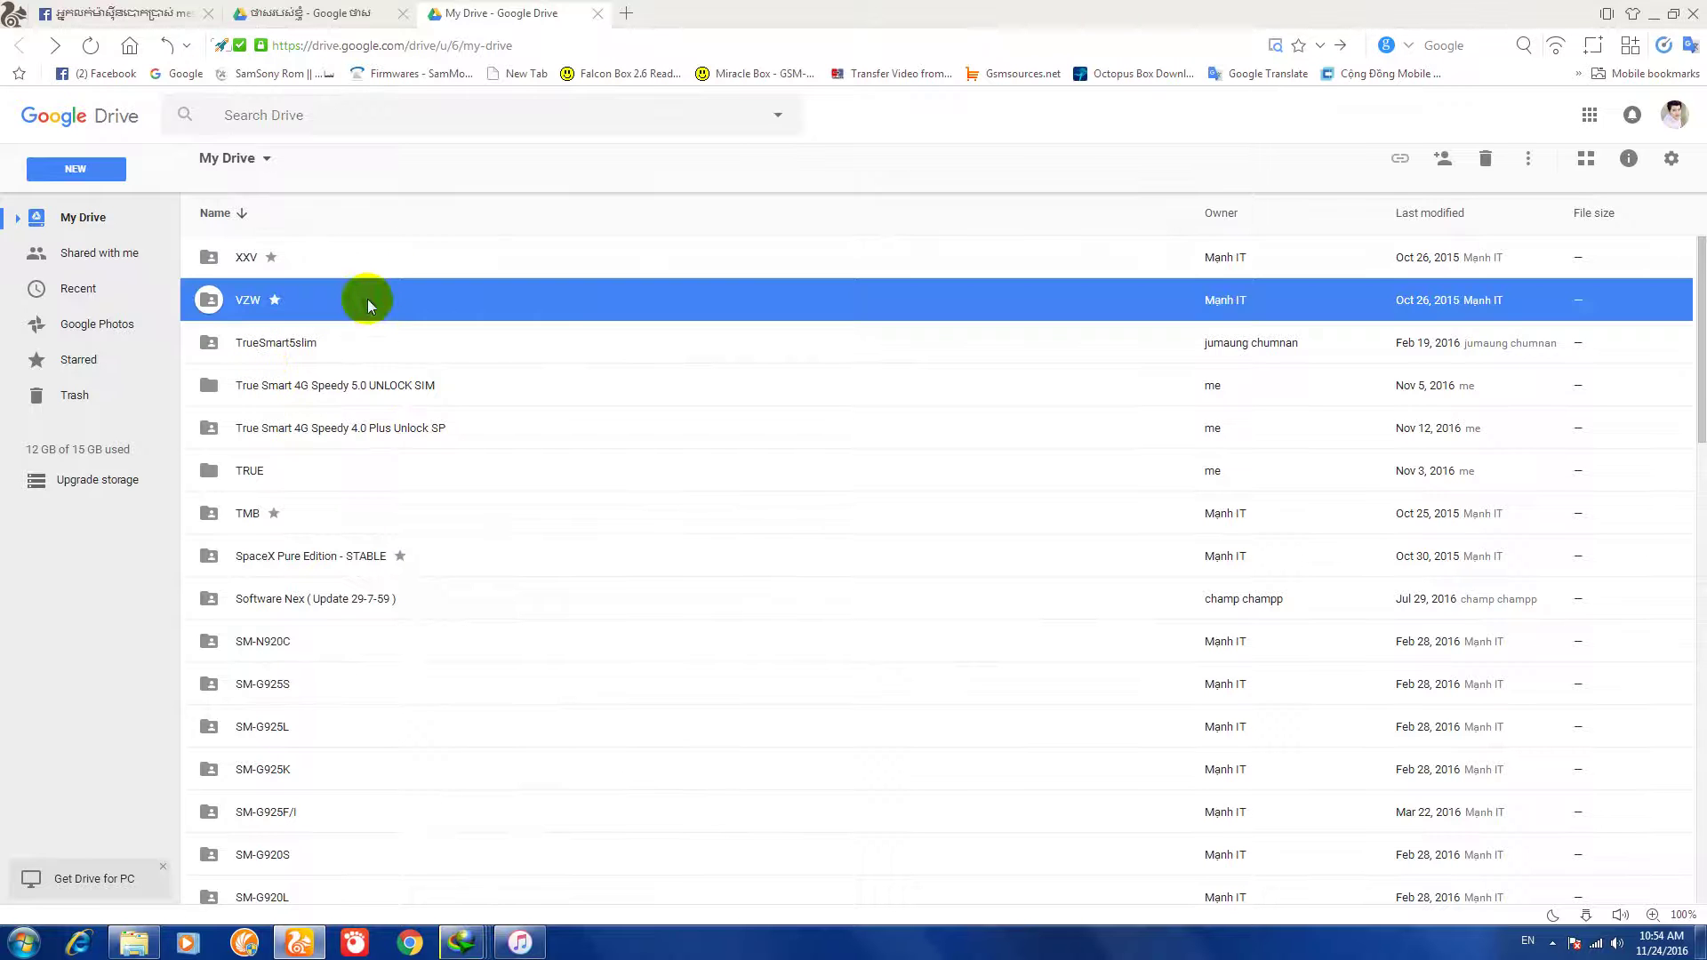
pyautogui.click(19, 46)
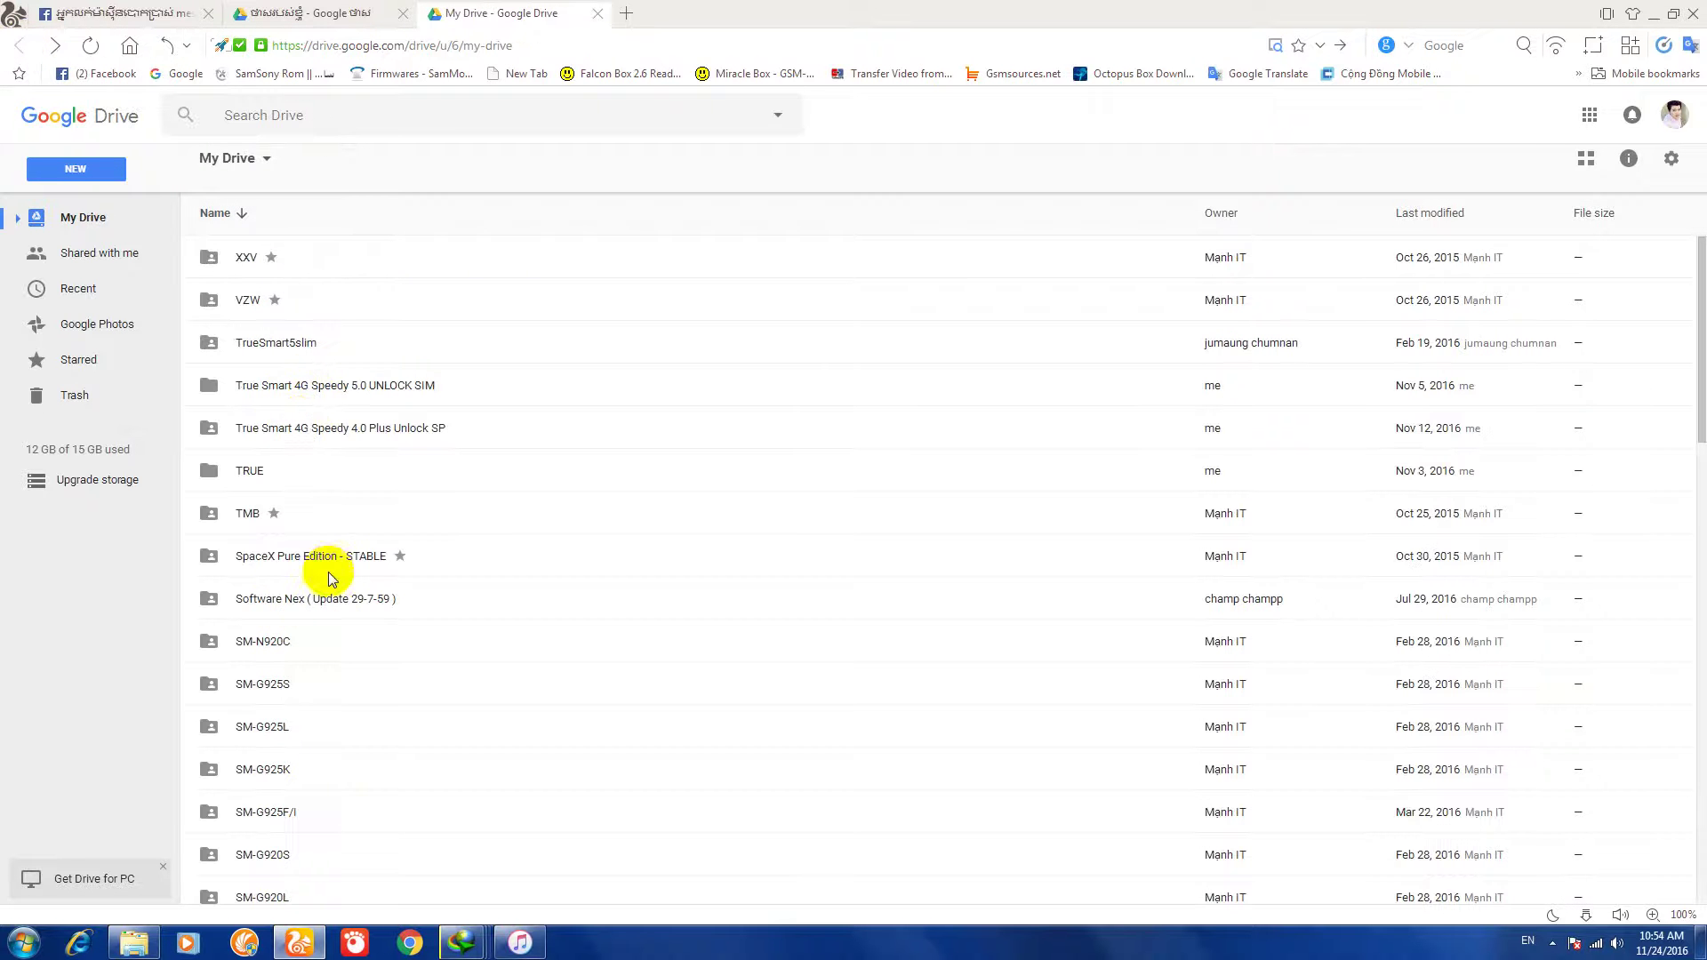
pyautogui.scroll(-8, 332, 569)
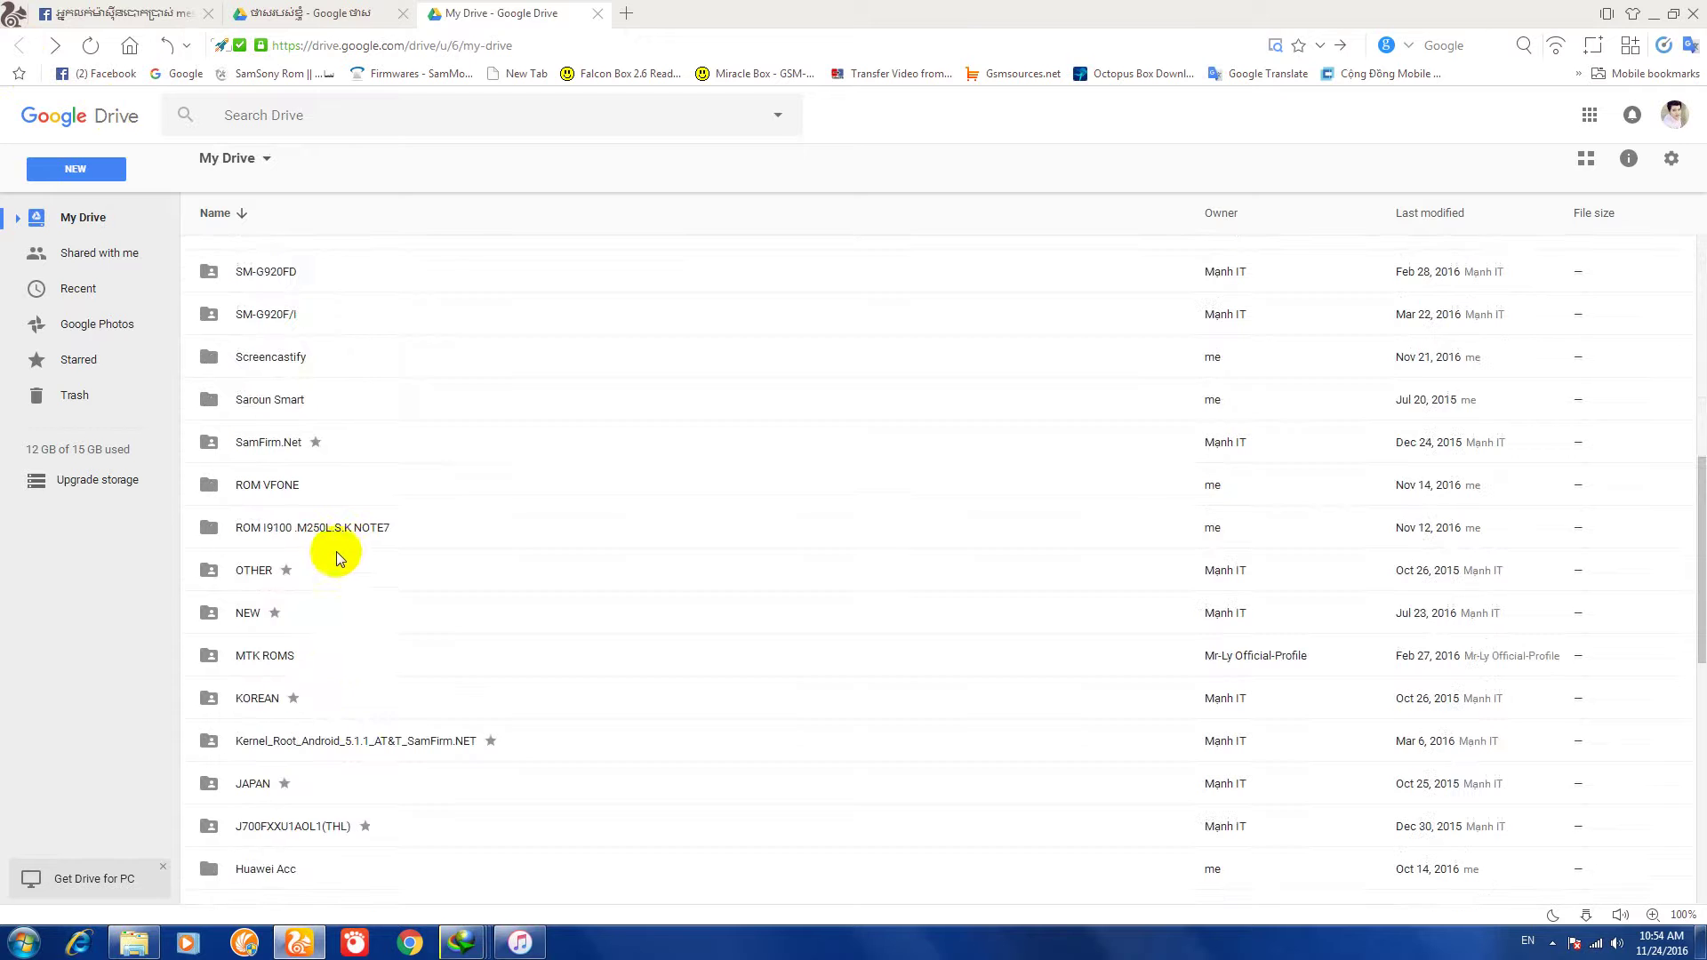
pyautogui.doubleClick(329, 605)
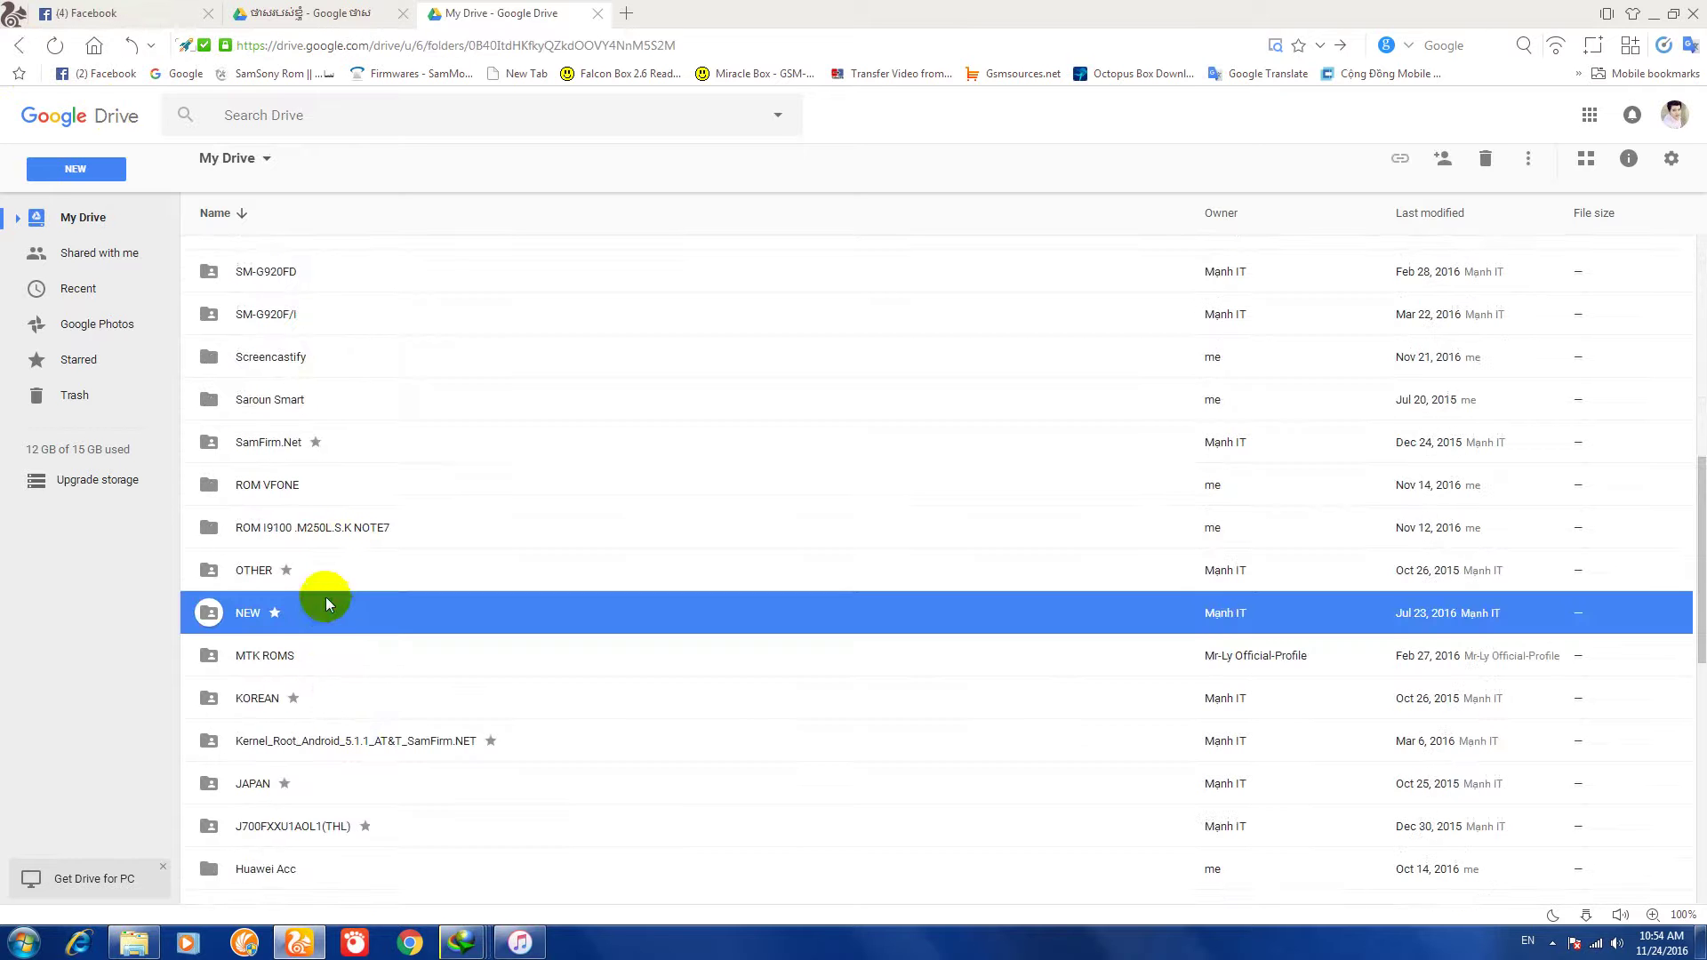
pyautogui.click(19, 43)
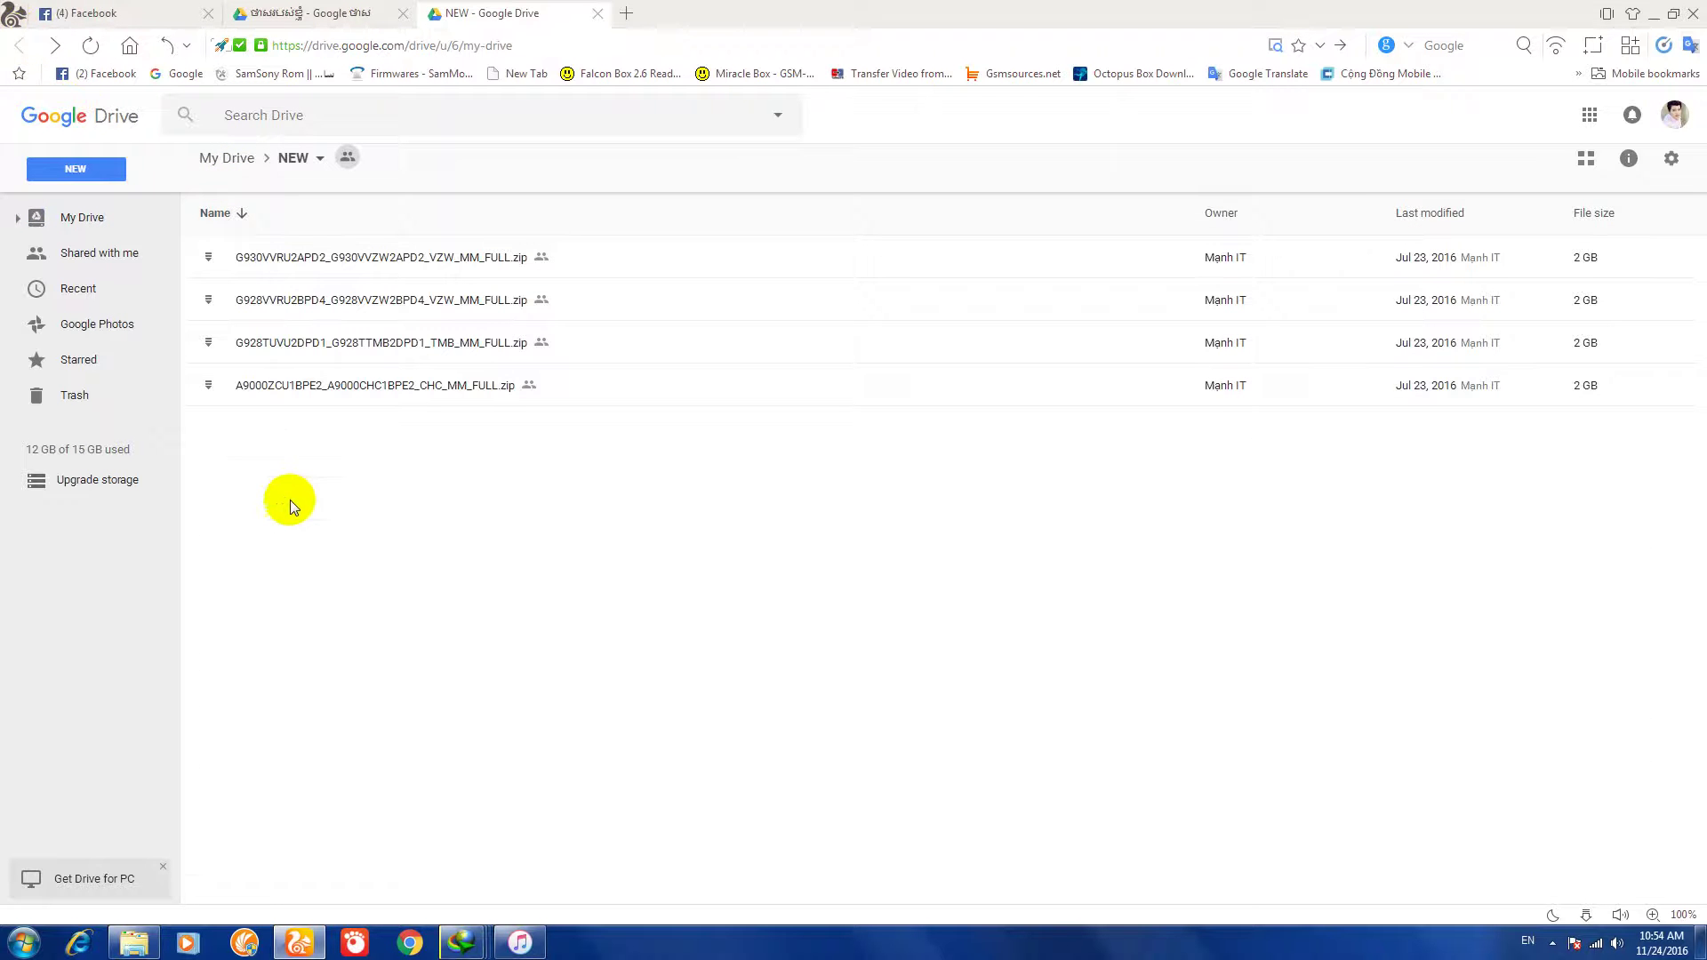
# Step: Open the folder listed just below Screencastify in My Drive, and return to the My Drive list
pyautogui.scroll(-3, 302, 569)
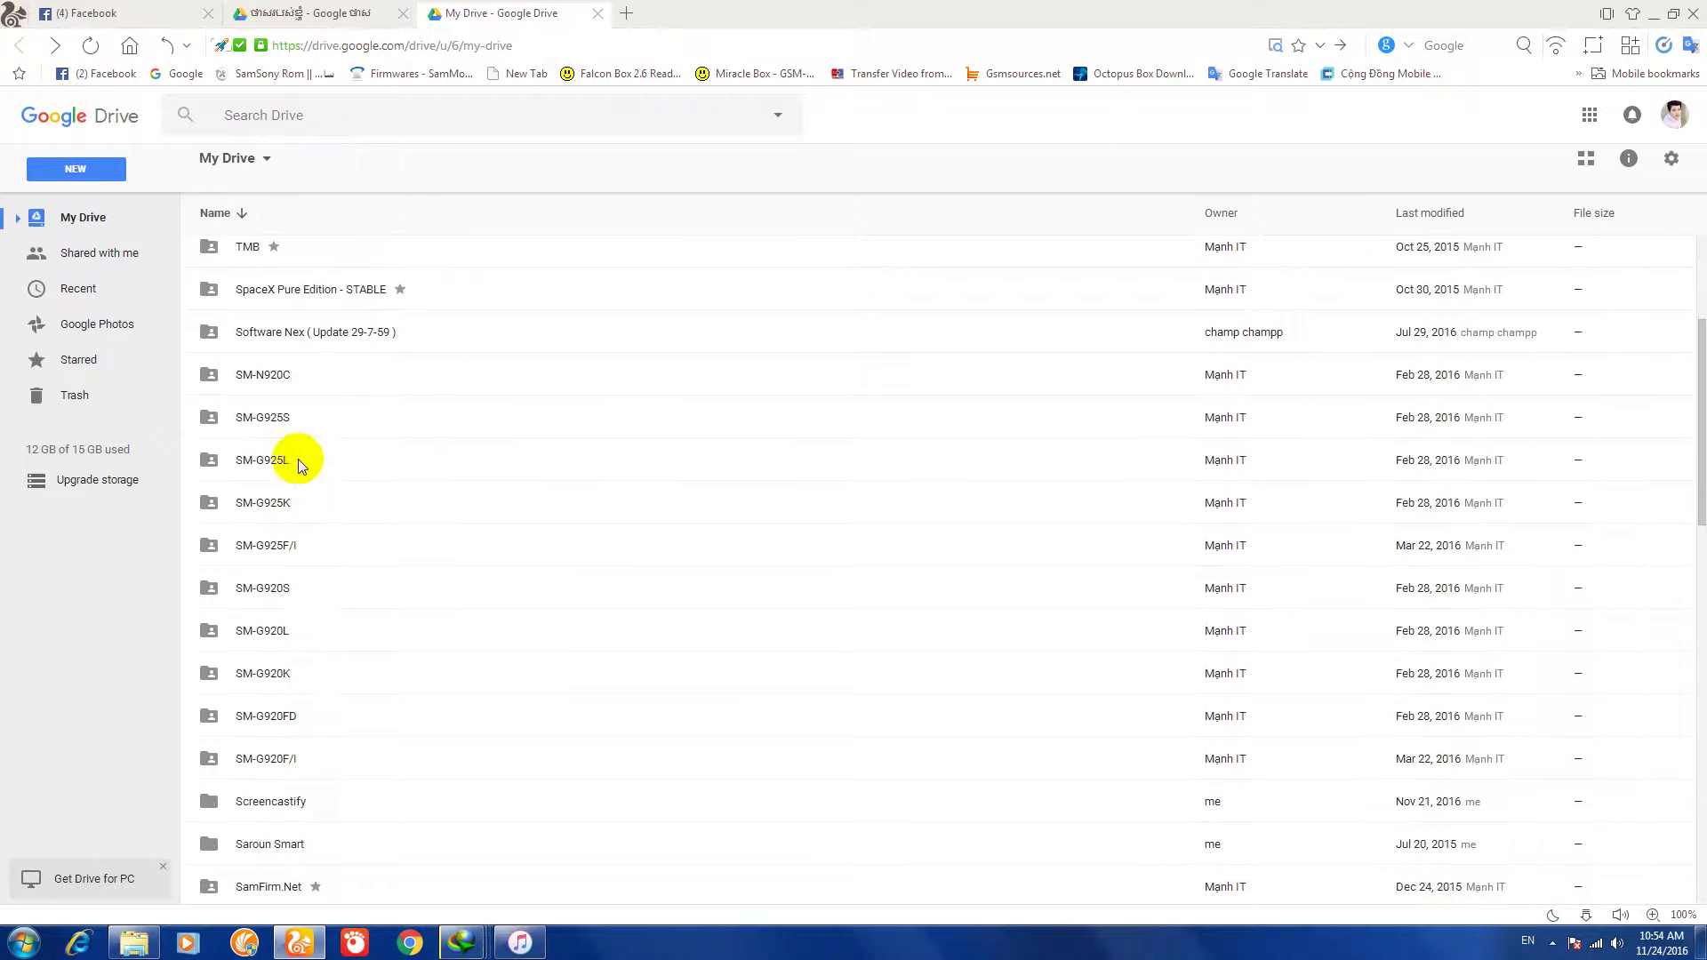
pyautogui.scroll(-3, 317, 770)
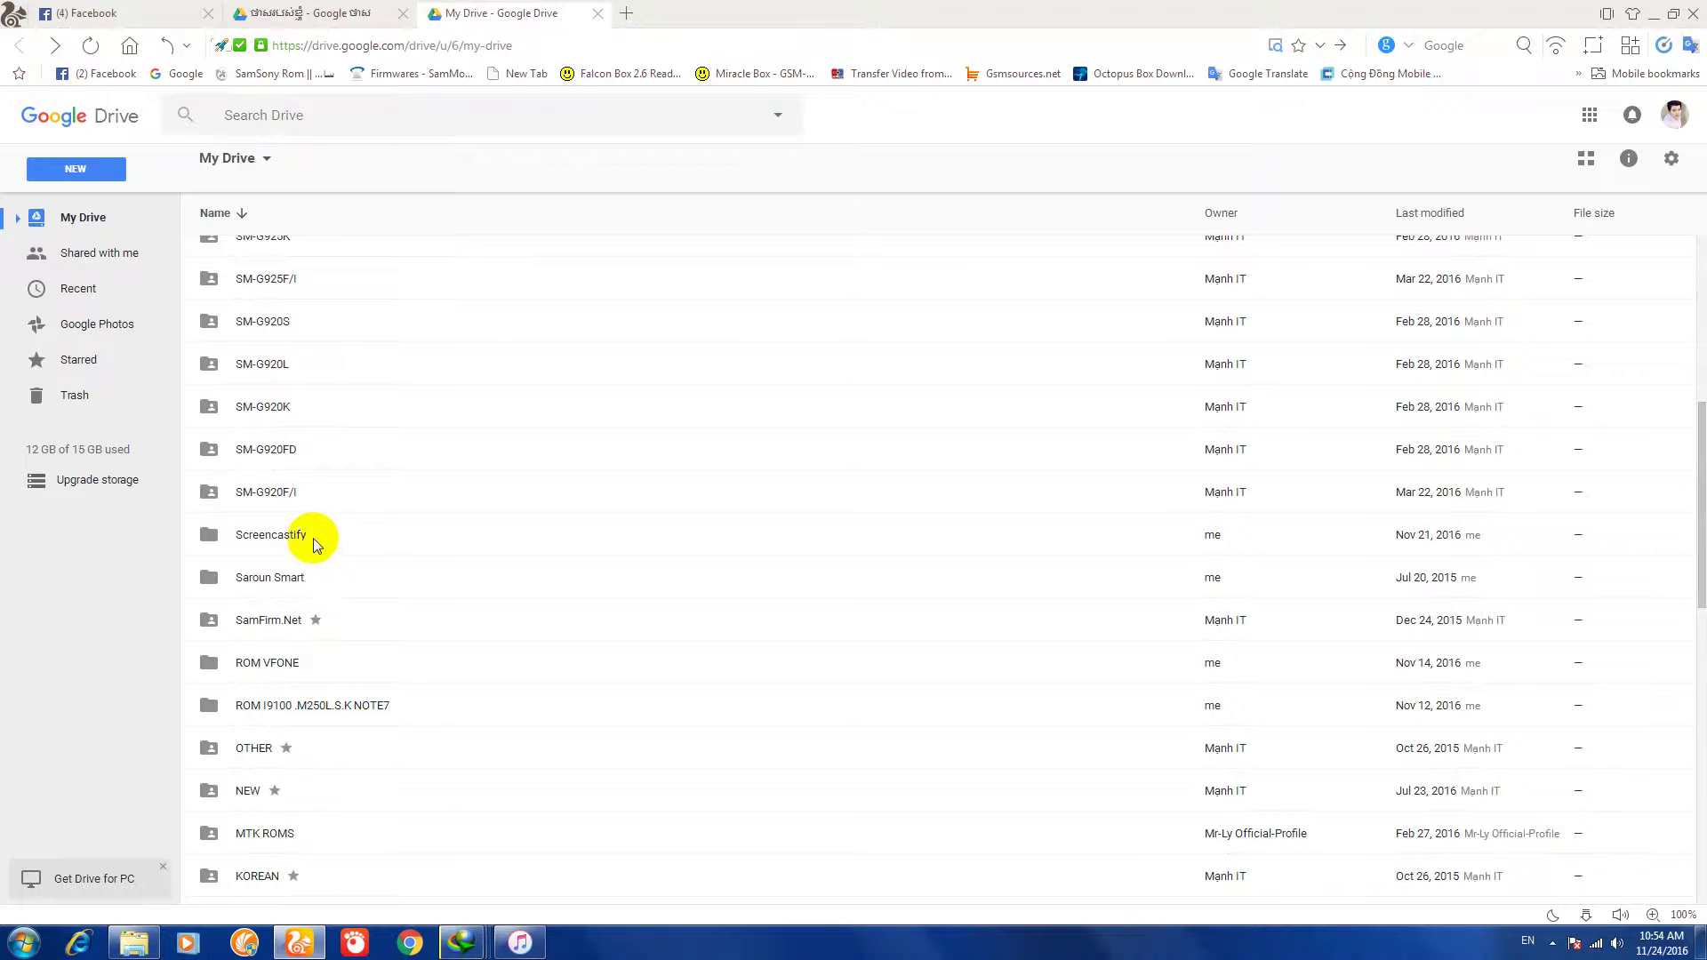
pyautogui.doubleClick(385, 576)
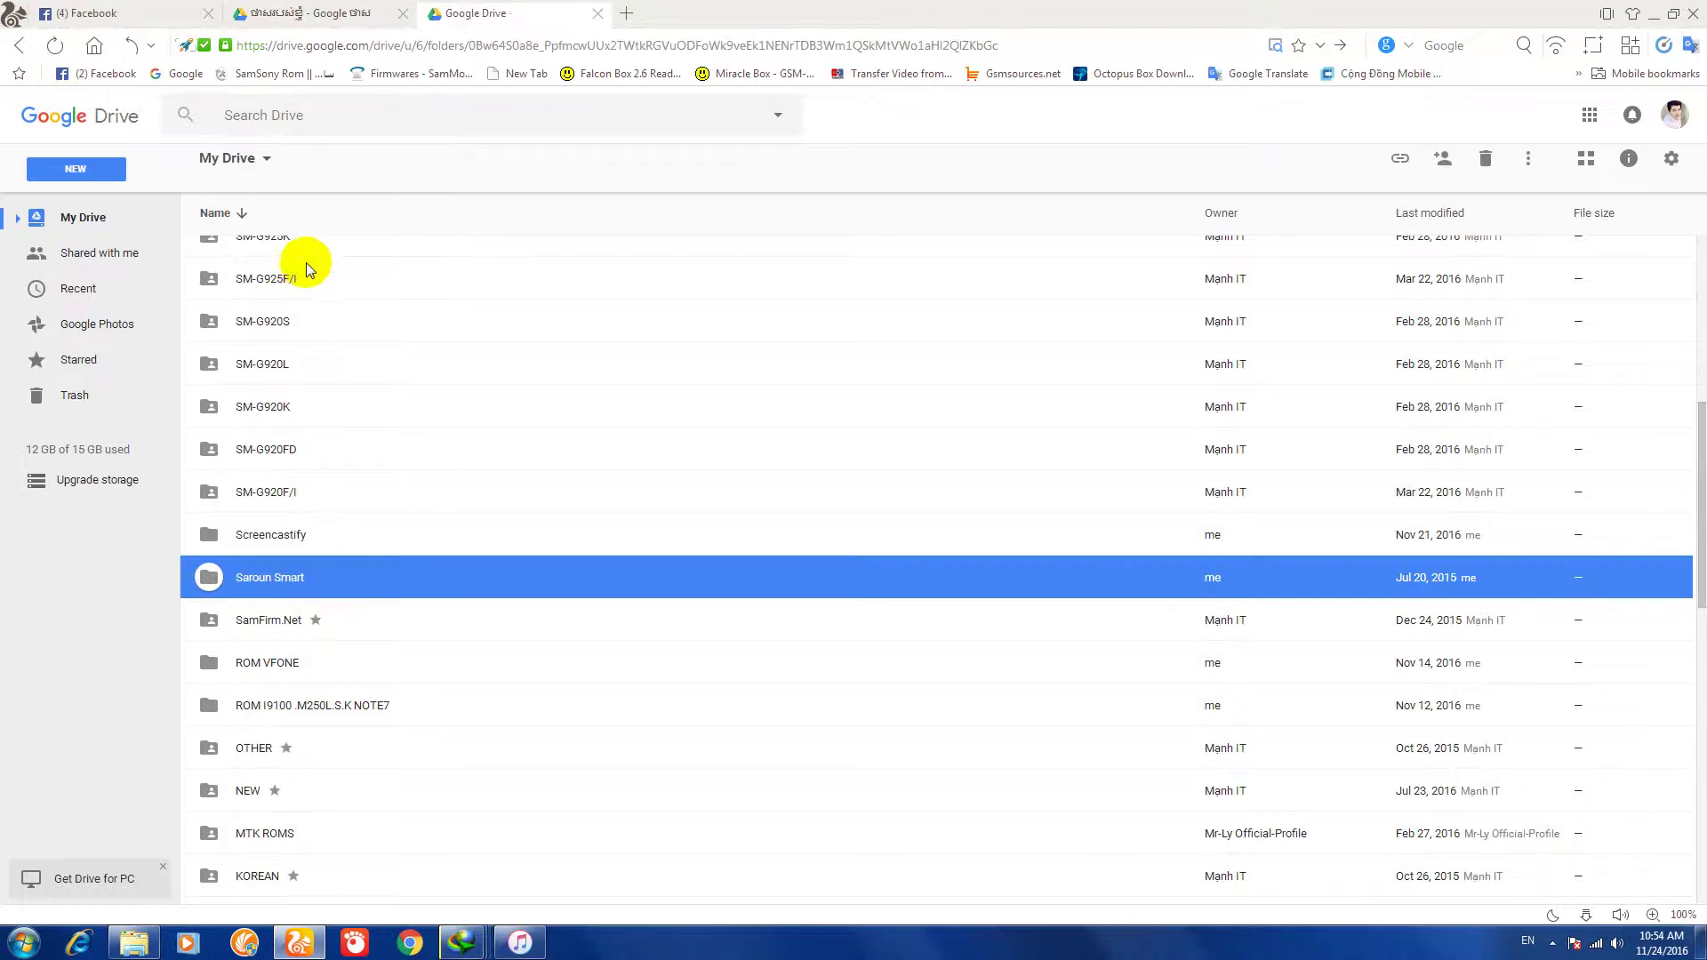
pyautogui.hotkey('alt', 'Left')
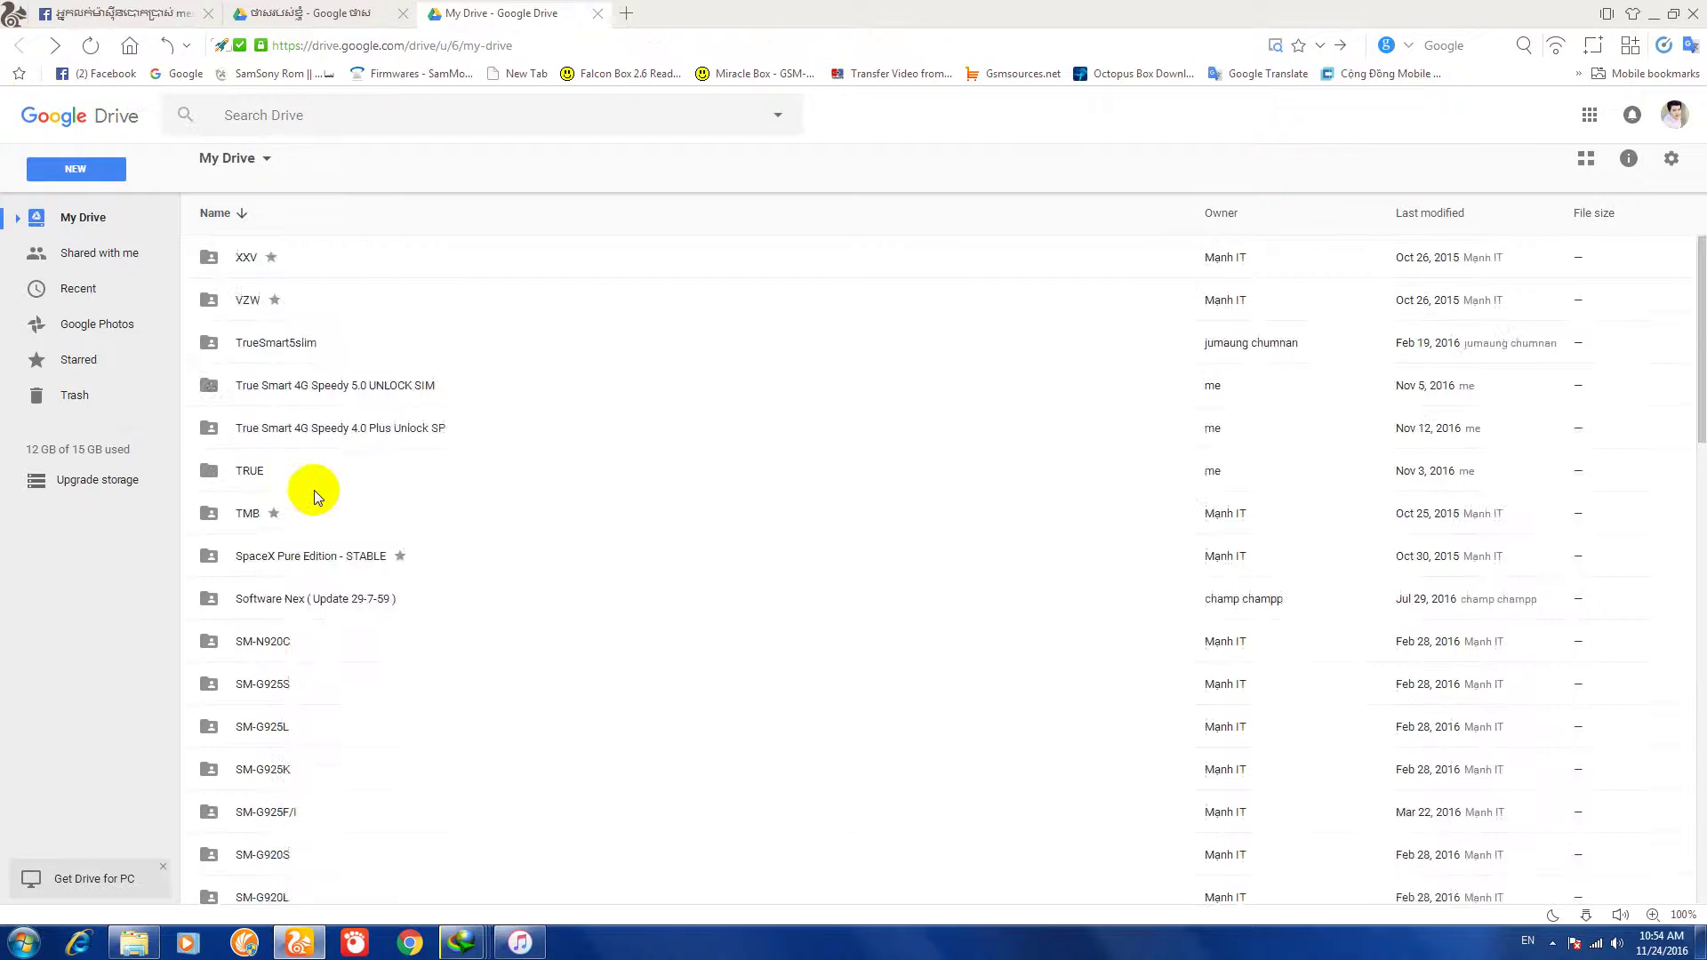
# Step: Look through the Galaxy firmware folders and the ROM, FRP reset and recovery files in My Drive, down to the LT87 and LGF400 archives
pyautogui.scroll(-1, 311, 491)
pyautogui.scroll(-15, 306, 503)
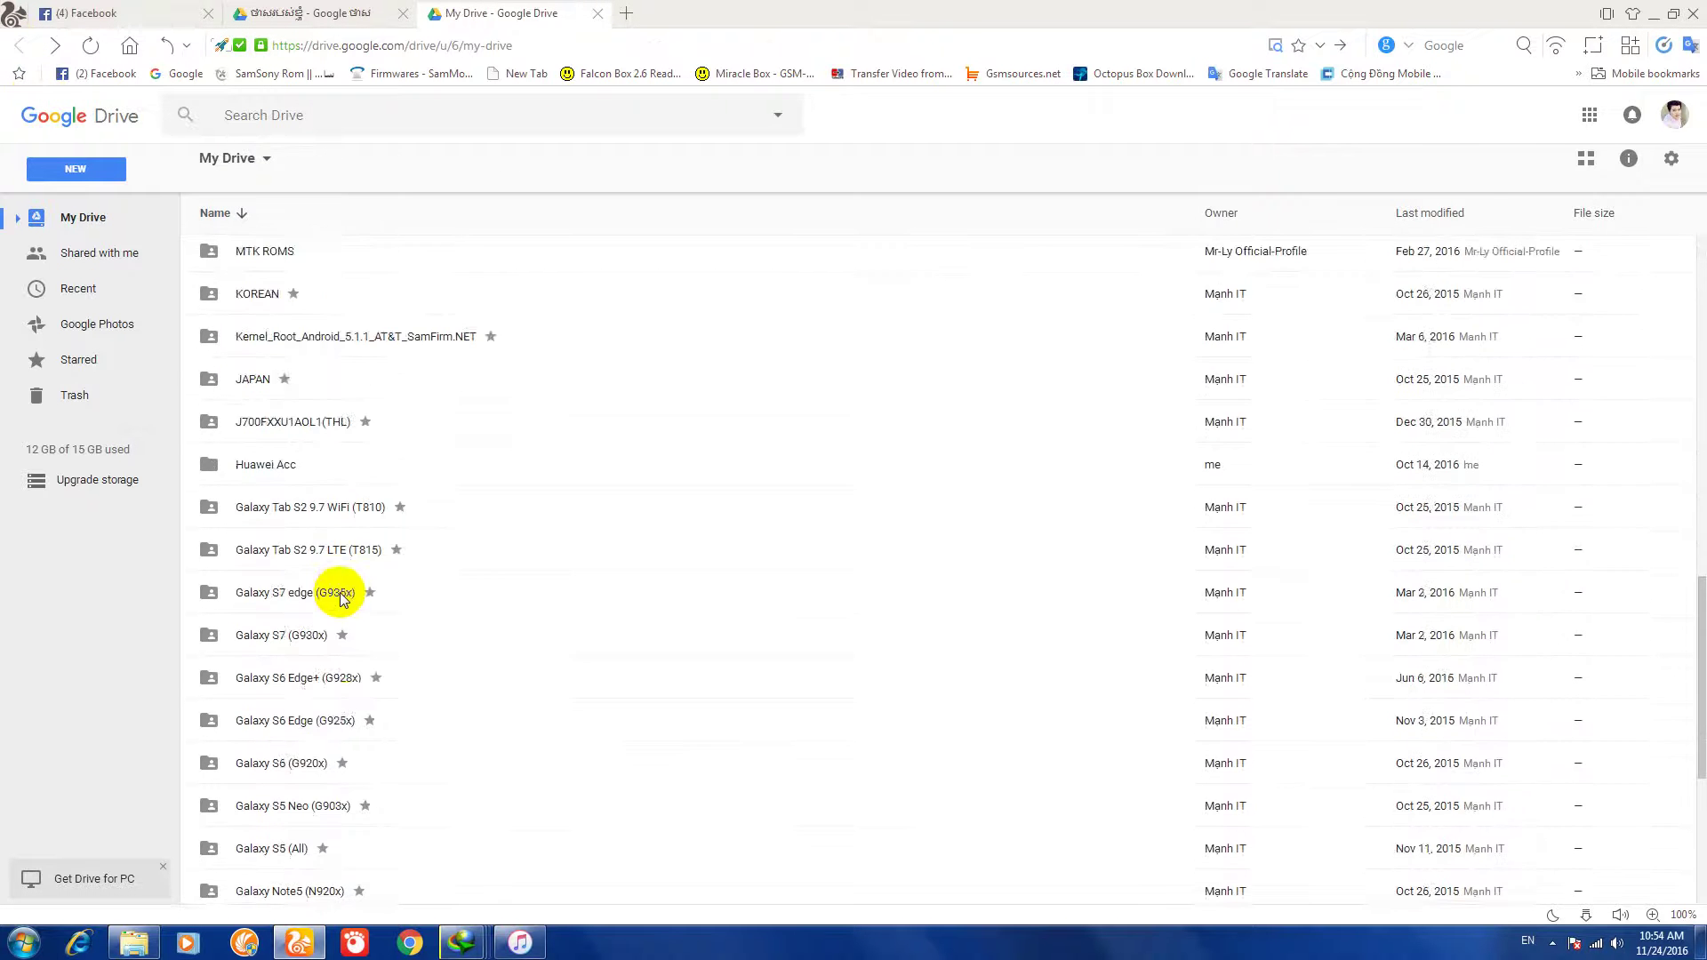
pyautogui.scroll(-4, 344, 582)
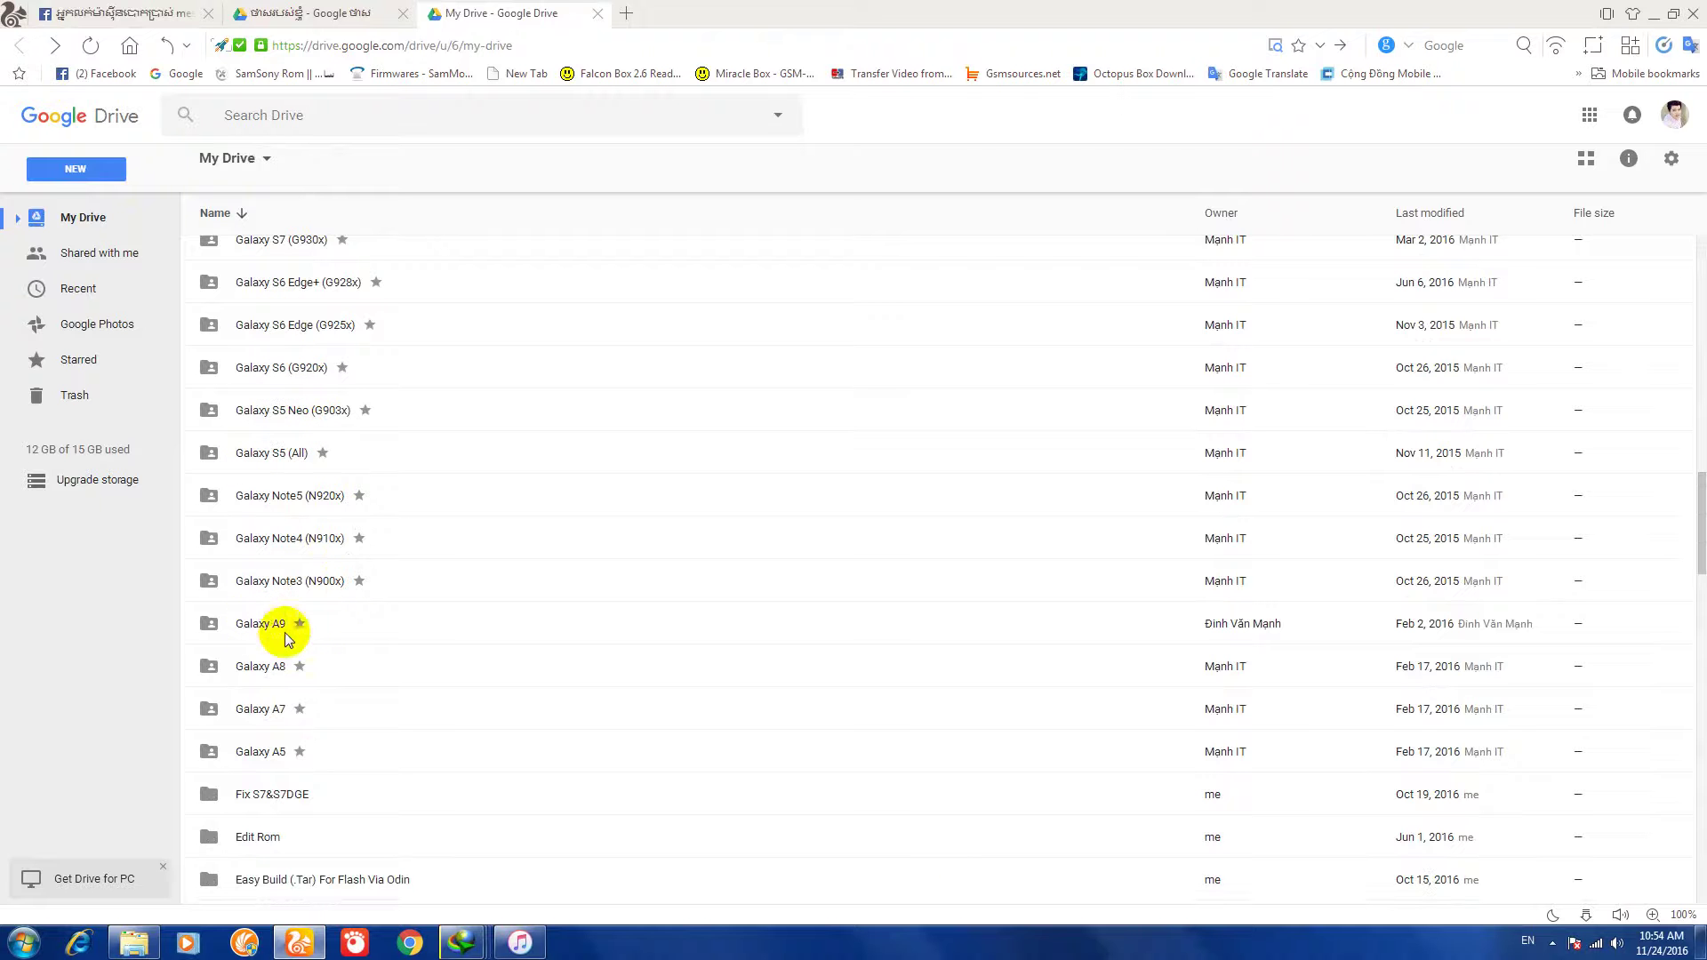
pyautogui.scroll(-3, 312, 766)
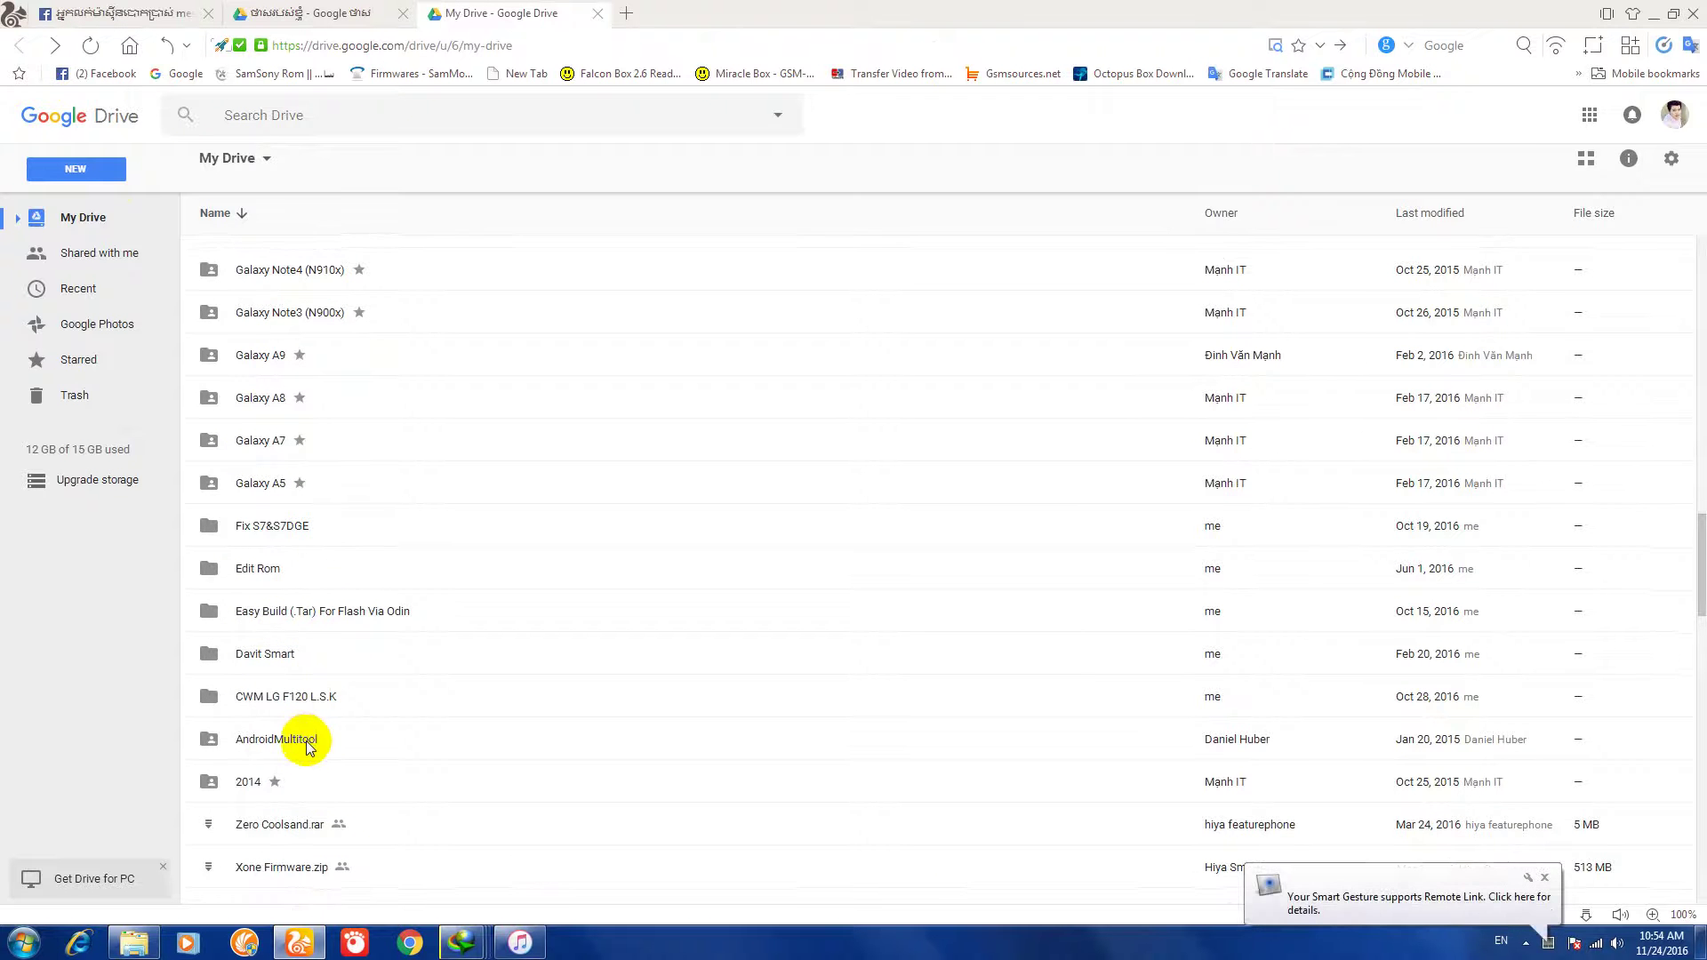
pyautogui.scroll(-5, 307, 729)
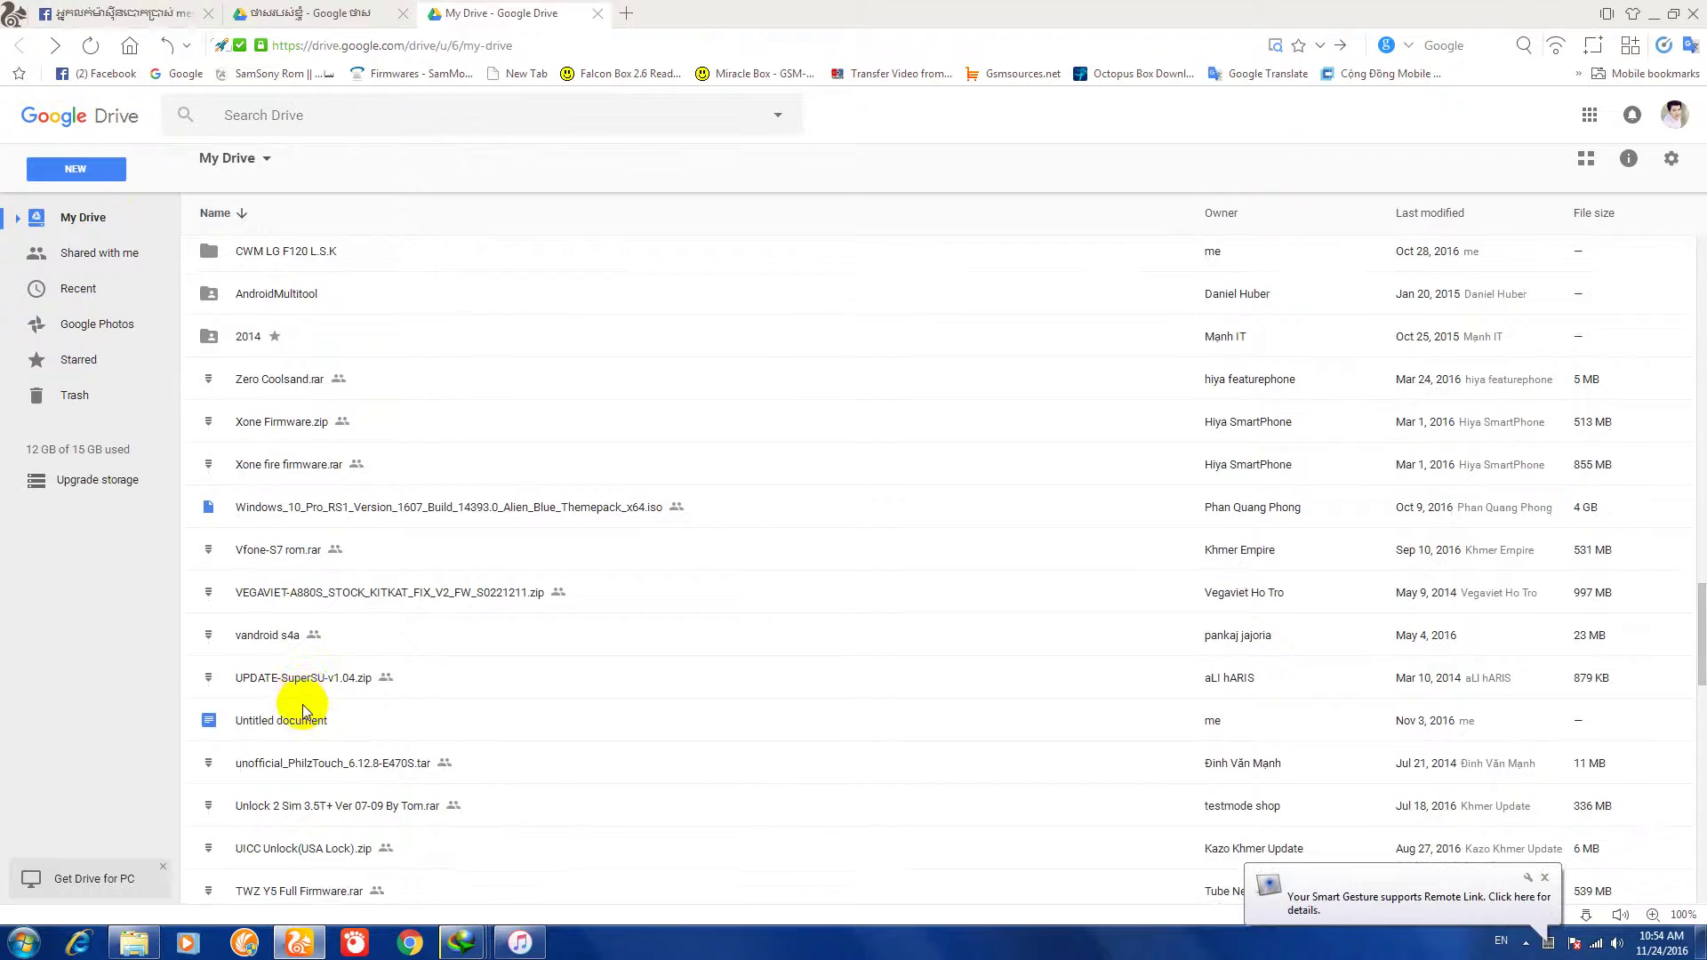
pyautogui.scroll(-15, 302, 705)
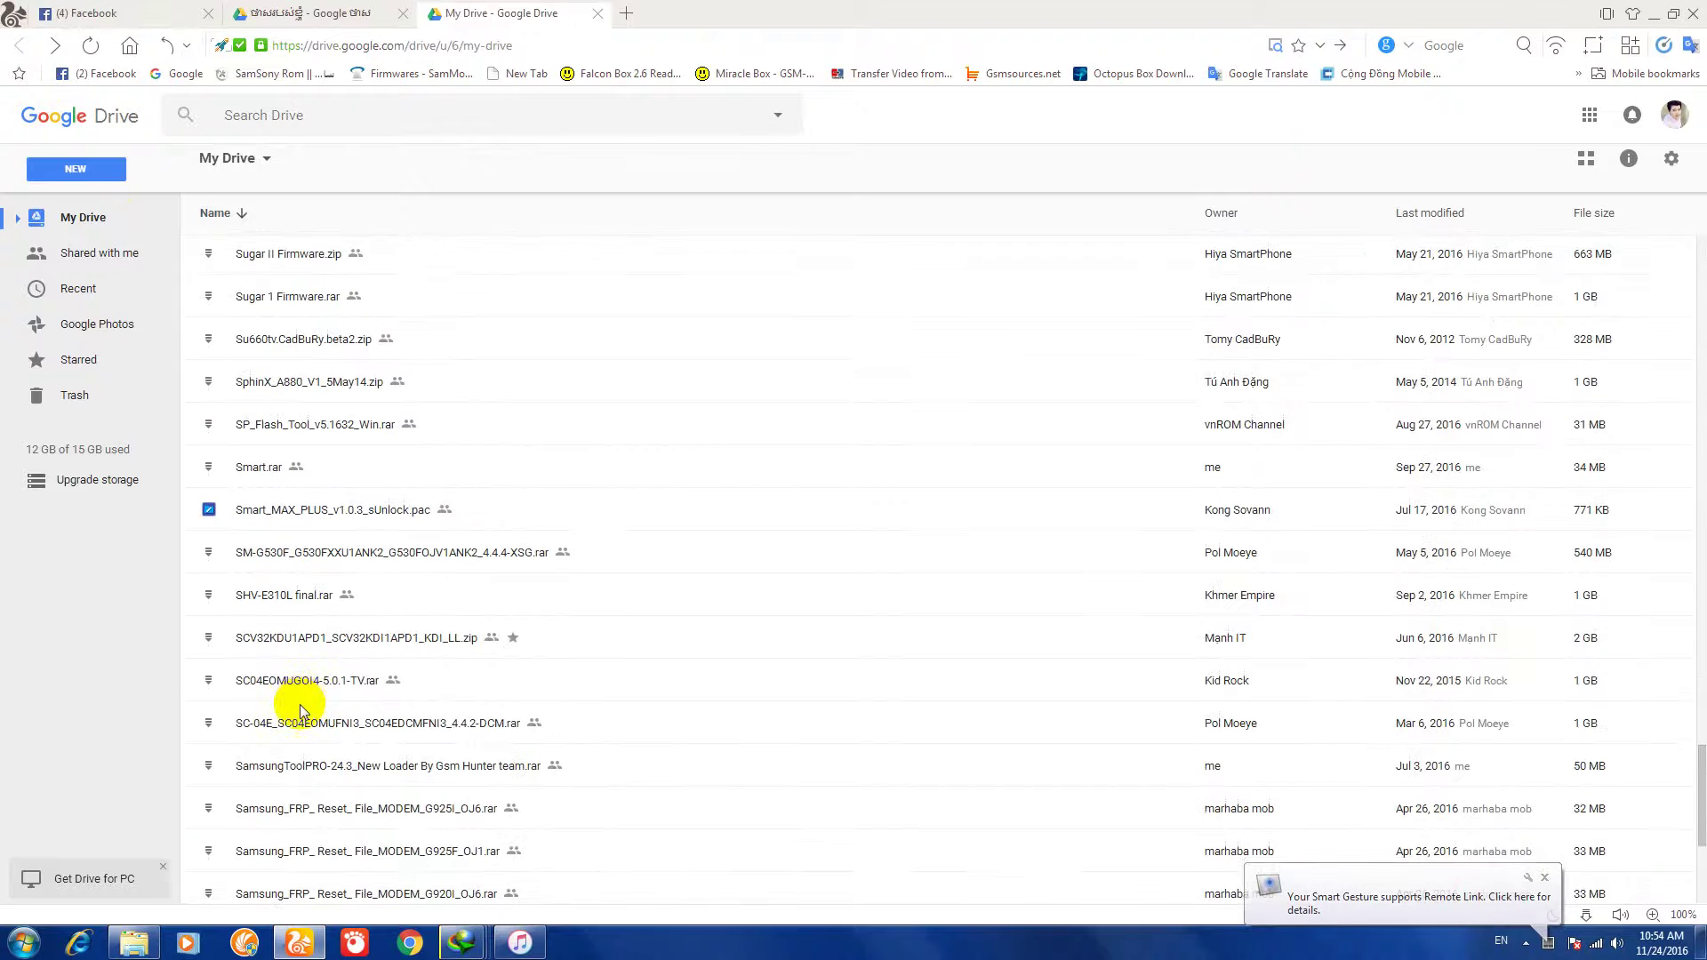
pyautogui.scroll(-15, 301, 703)
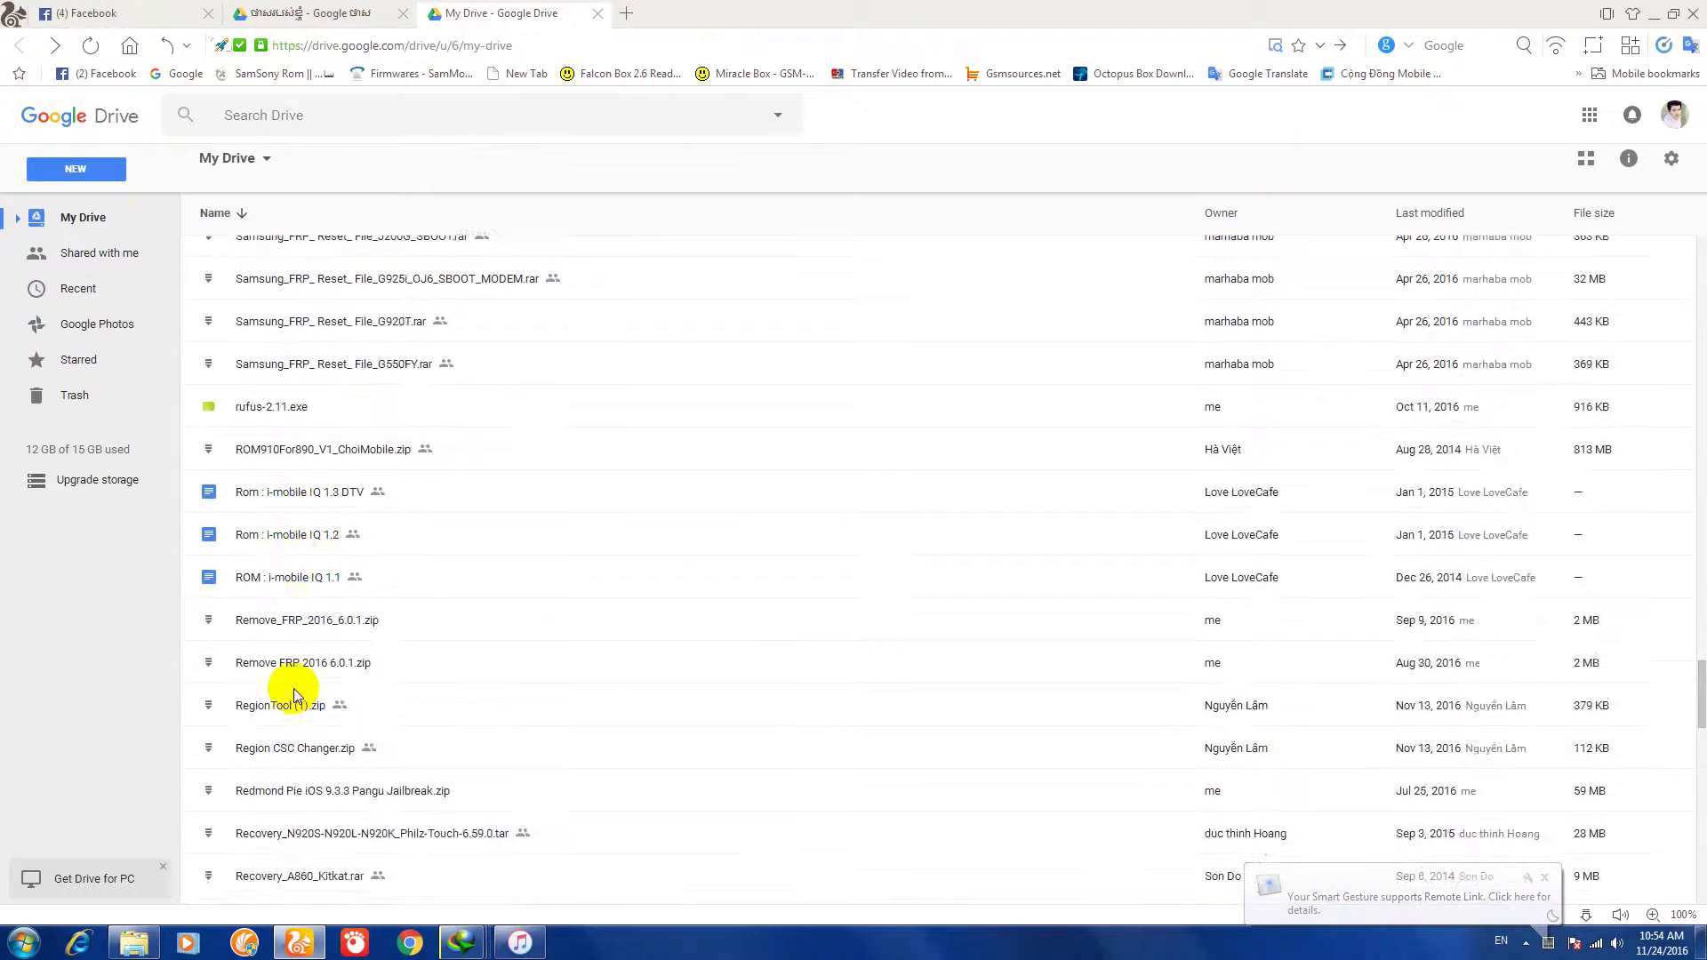
pyautogui.scroll(-7, 294, 690)
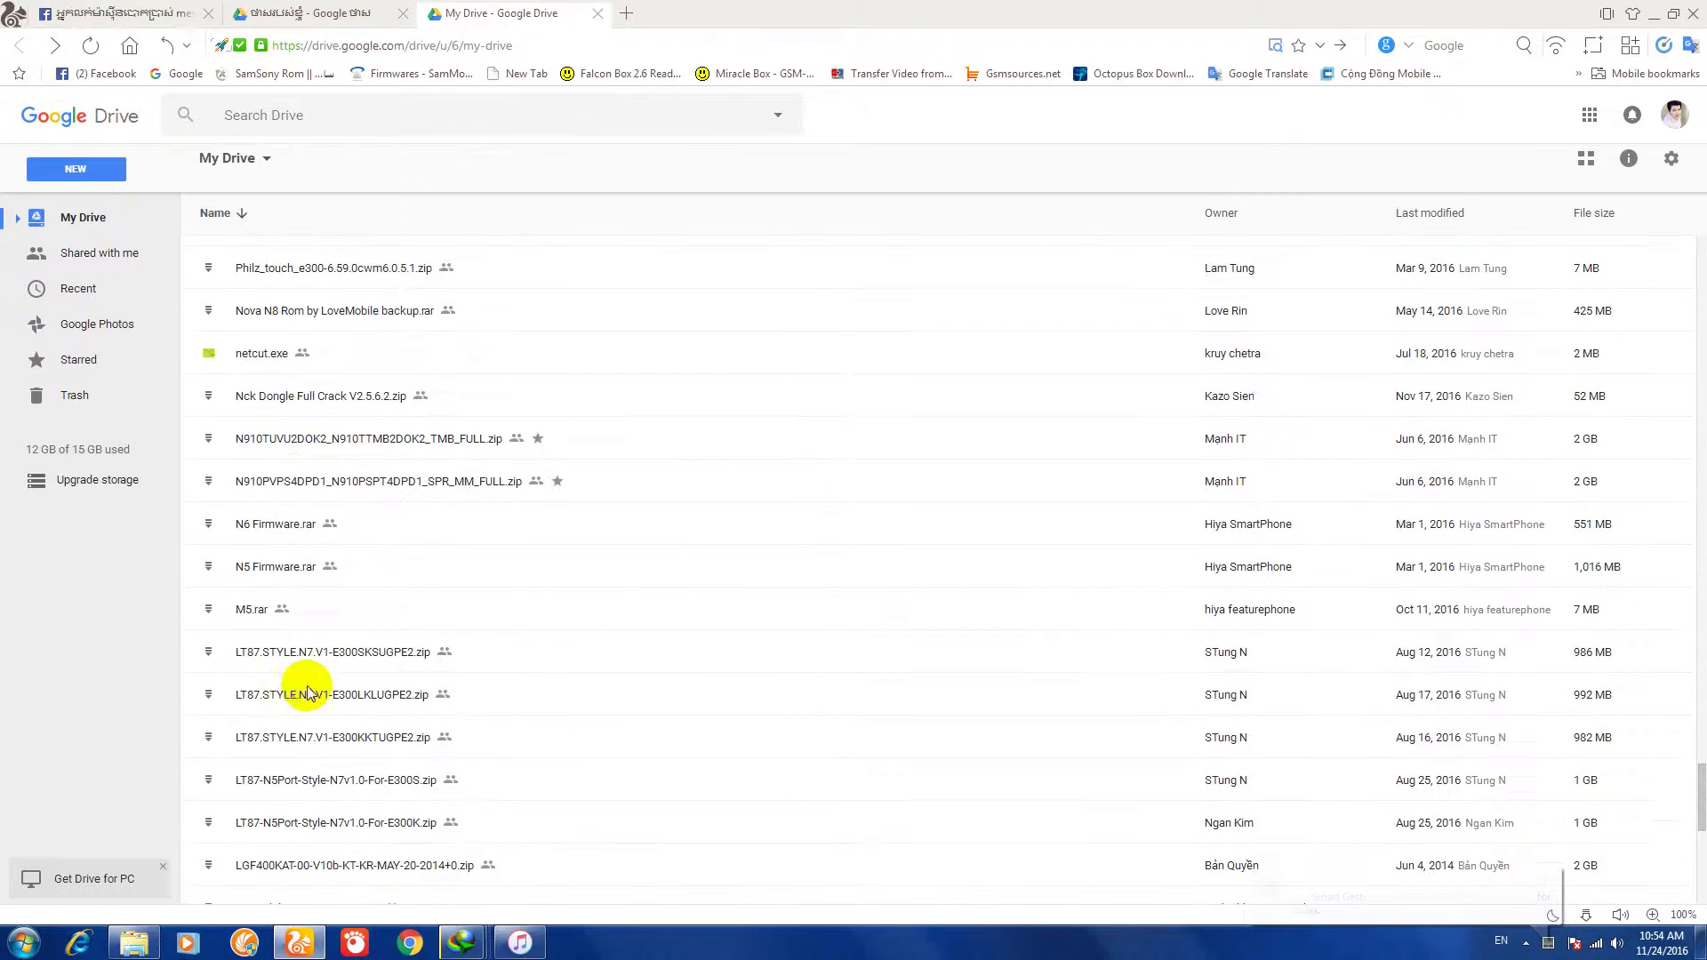
# Step: Switch to the other Google Drive account, open its Alcatel folder to view the firmware, and return to the drive's folder list
pyautogui.click(338, 12)
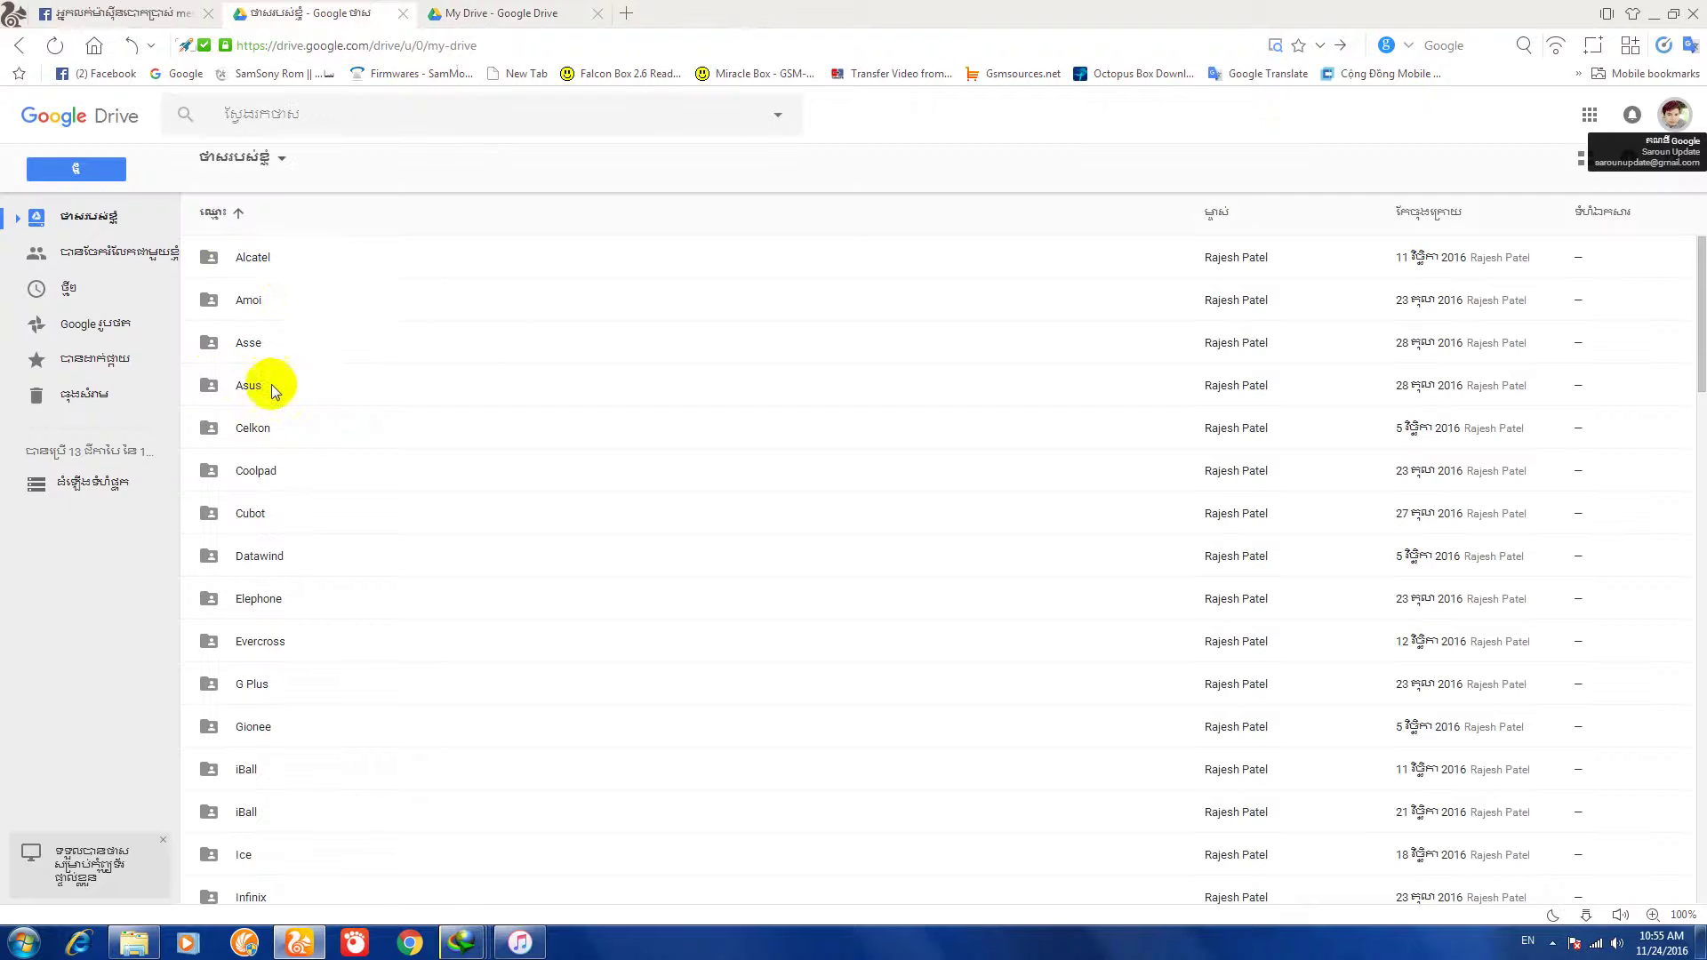
pyautogui.click(380, 272)
pyautogui.doubleClick(384, 275)
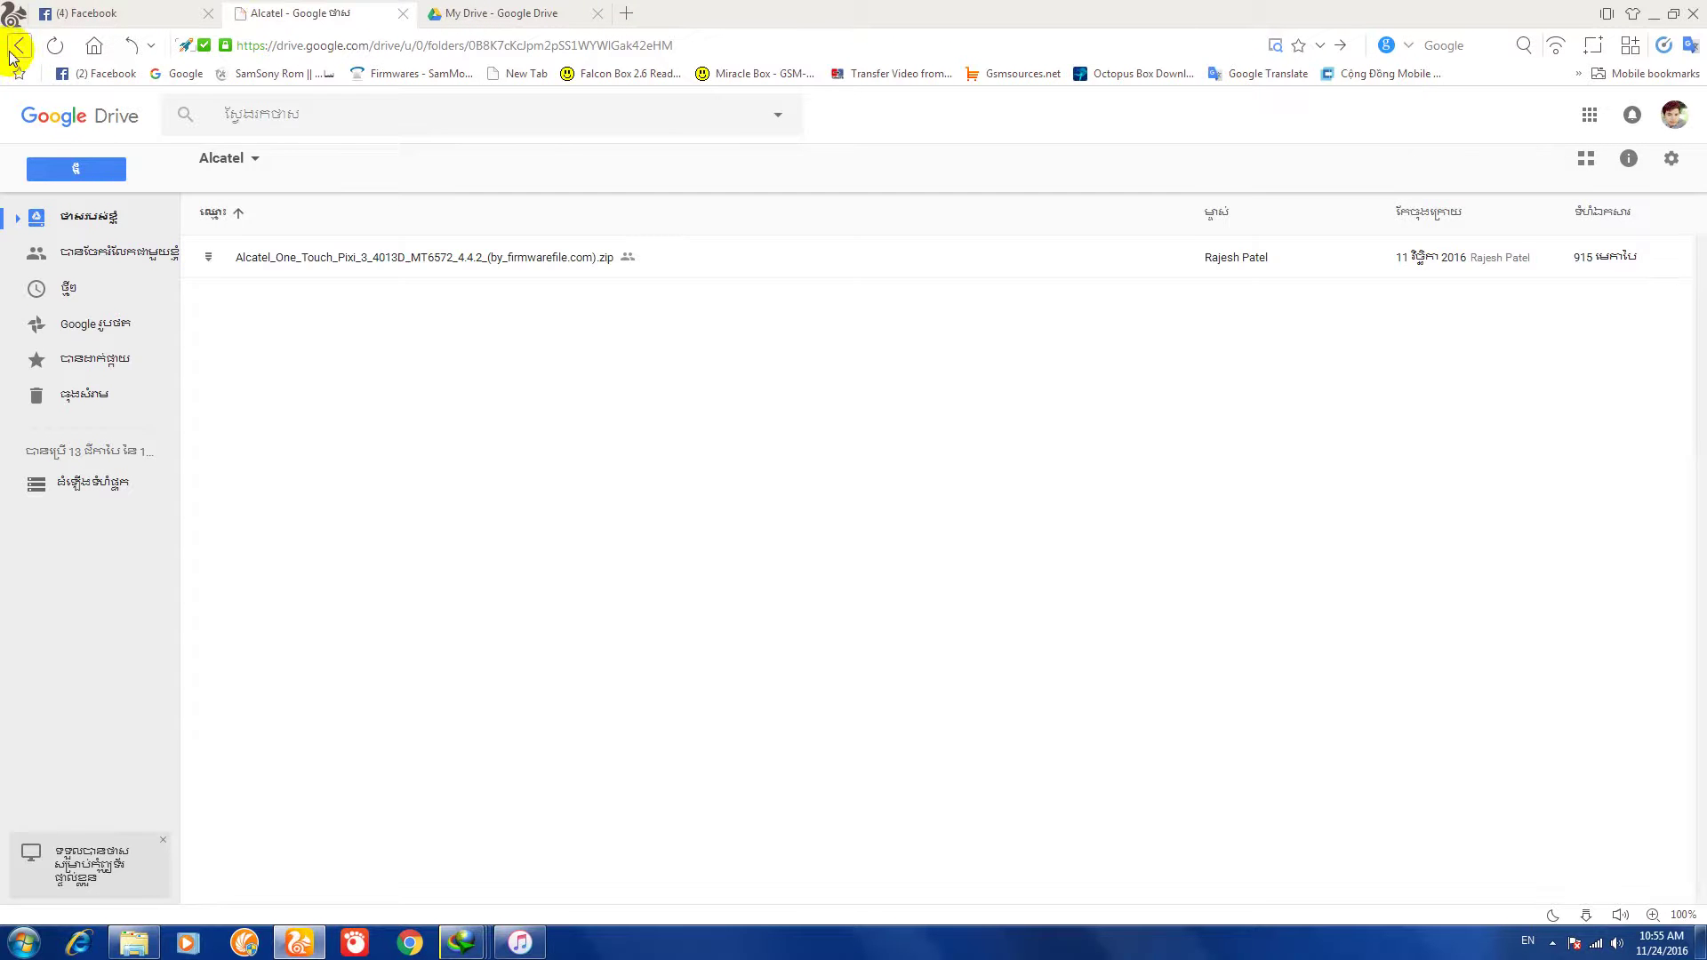
pyautogui.click(18, 47)
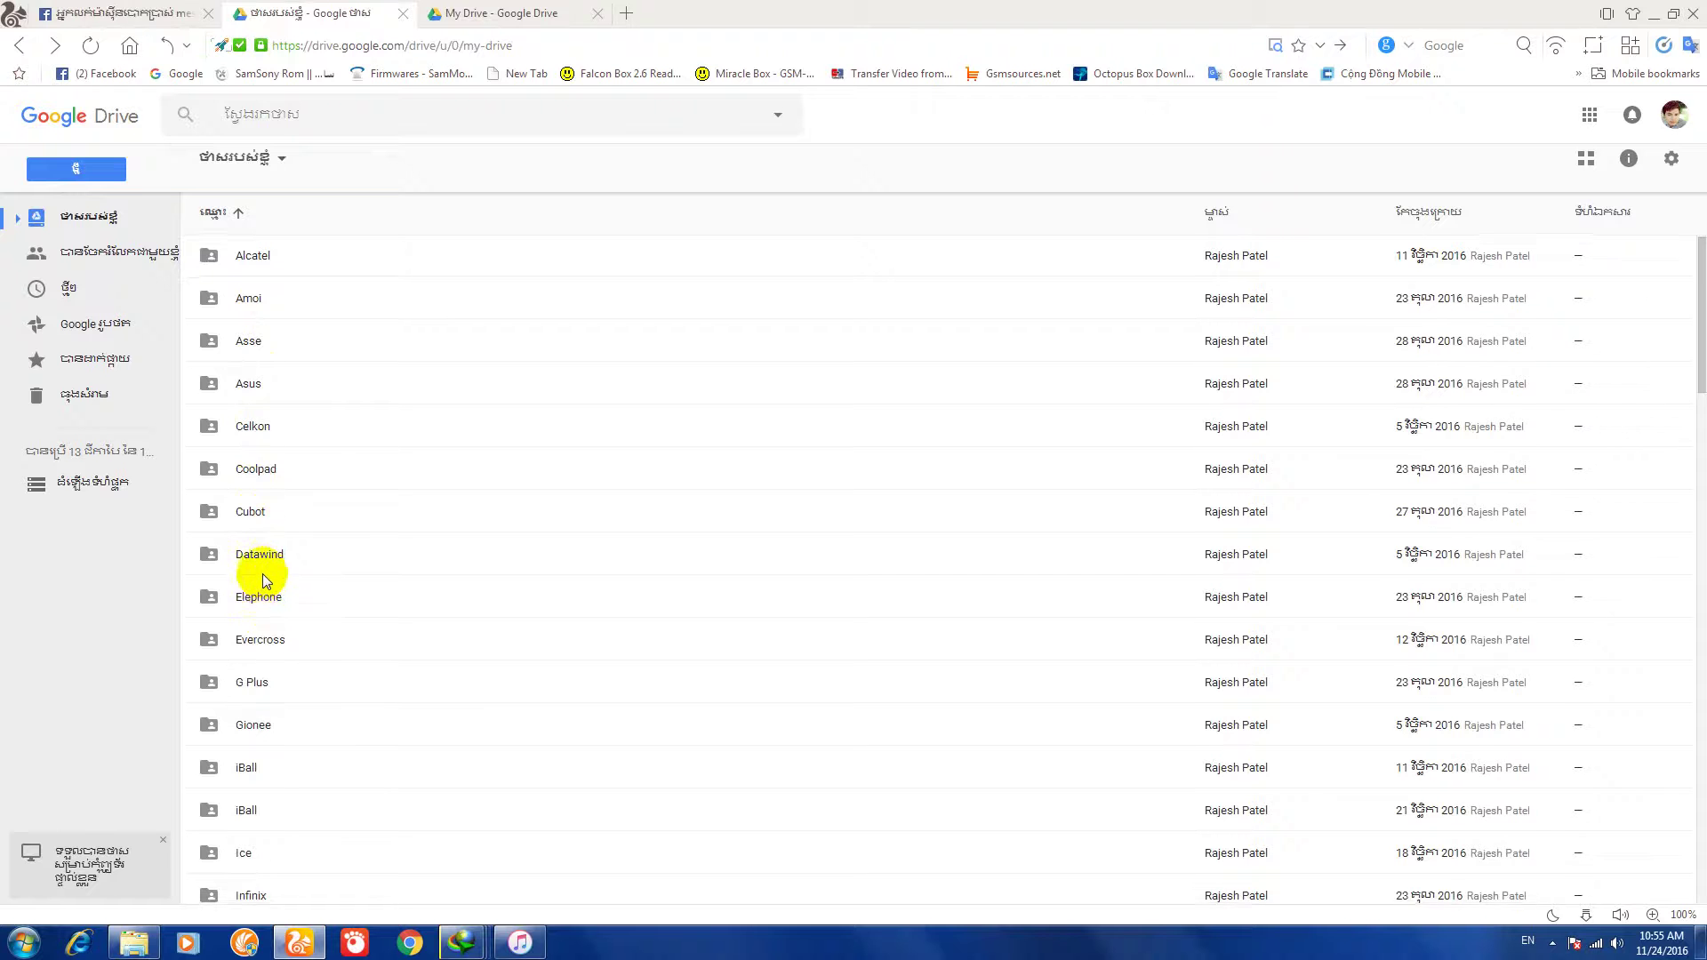
# Step: Open the Rom Style folder in the drive's folder list to view its contents, and return to the list
pyautogui.scroll(-3, 263, 580)
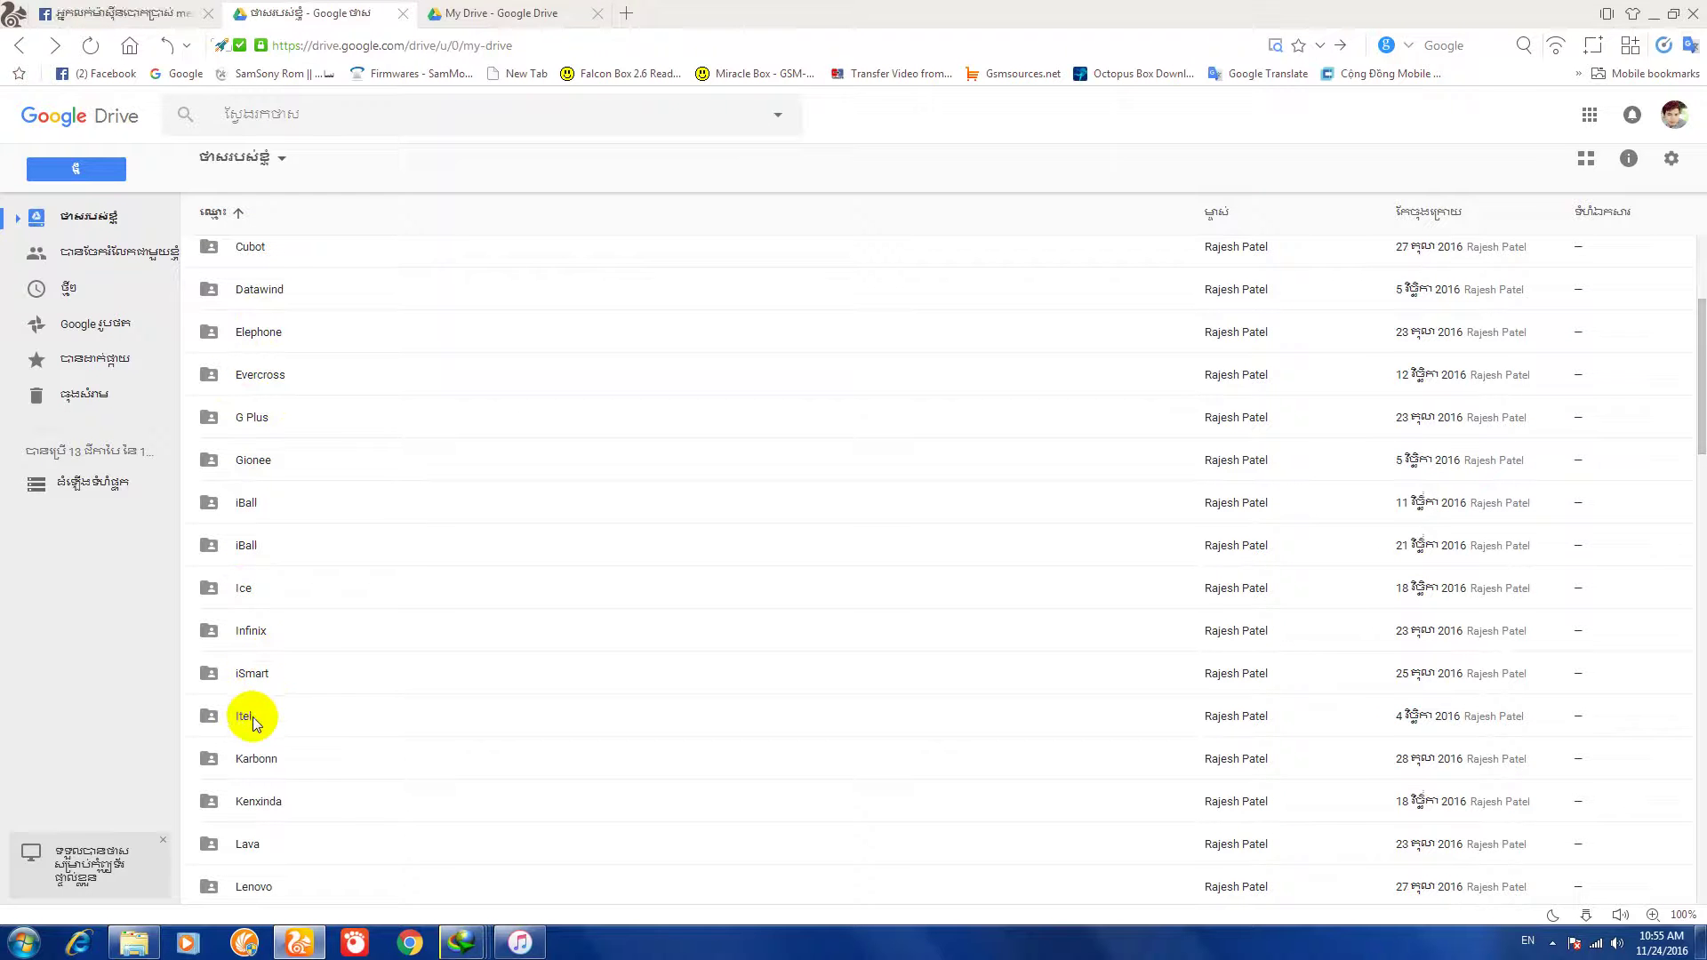
pyautogui.scroll(-5, 302, 723)
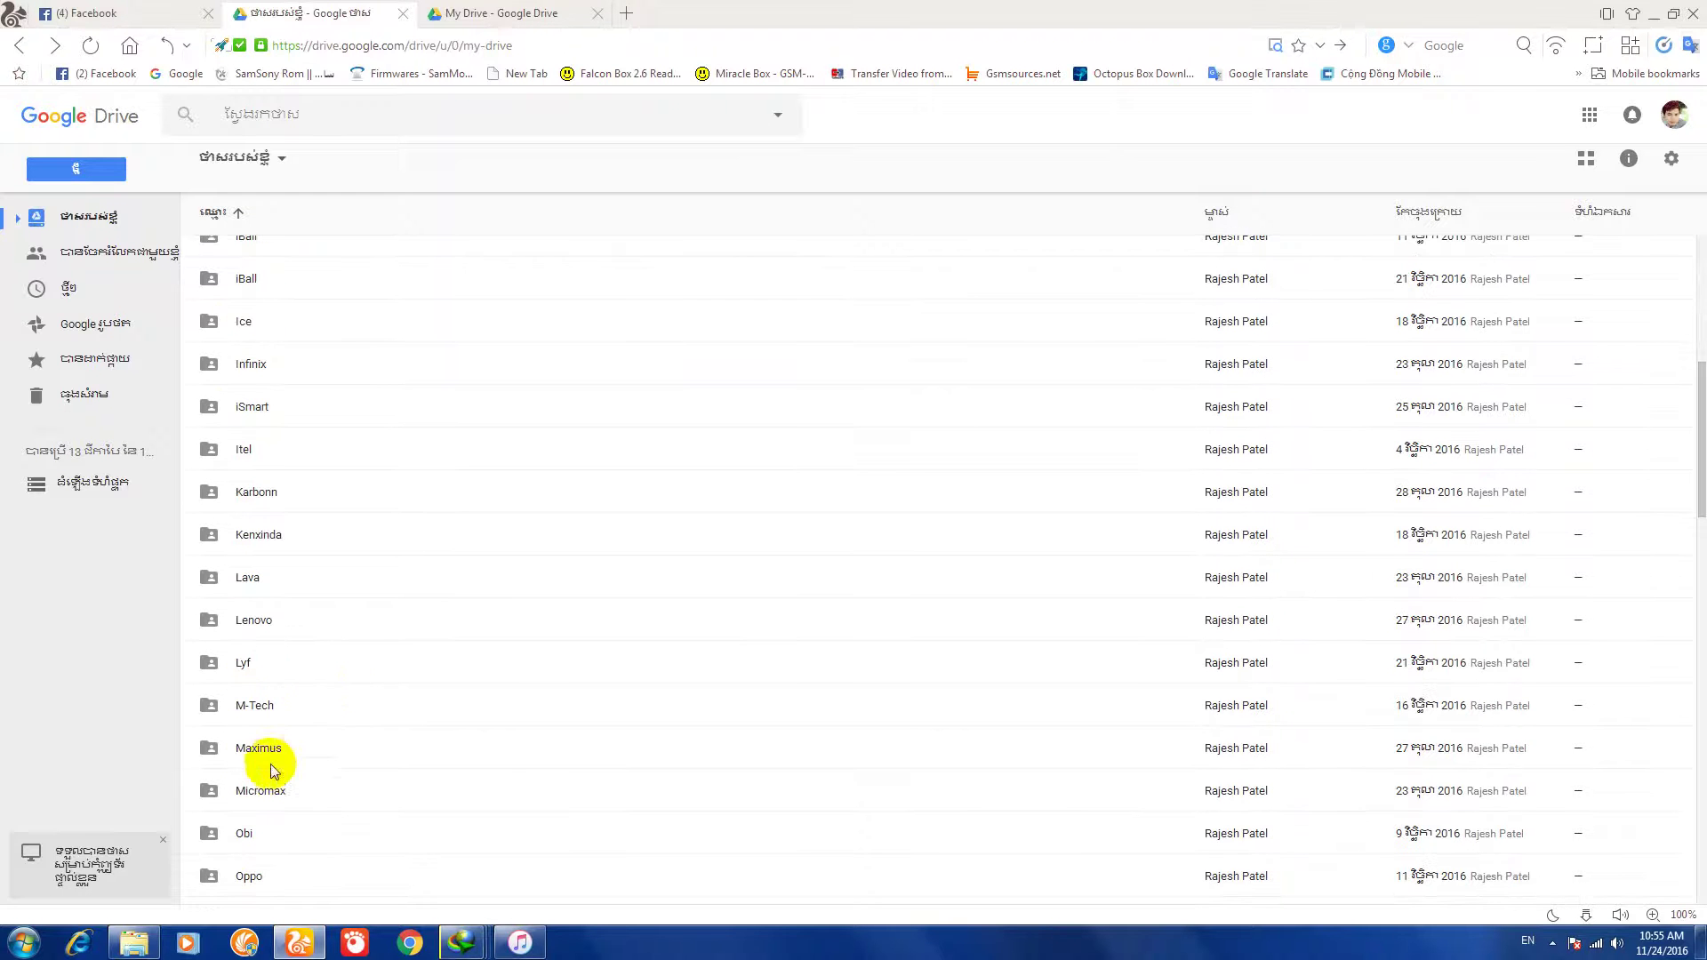
pyautogui.scroll(-2, 391, 699)
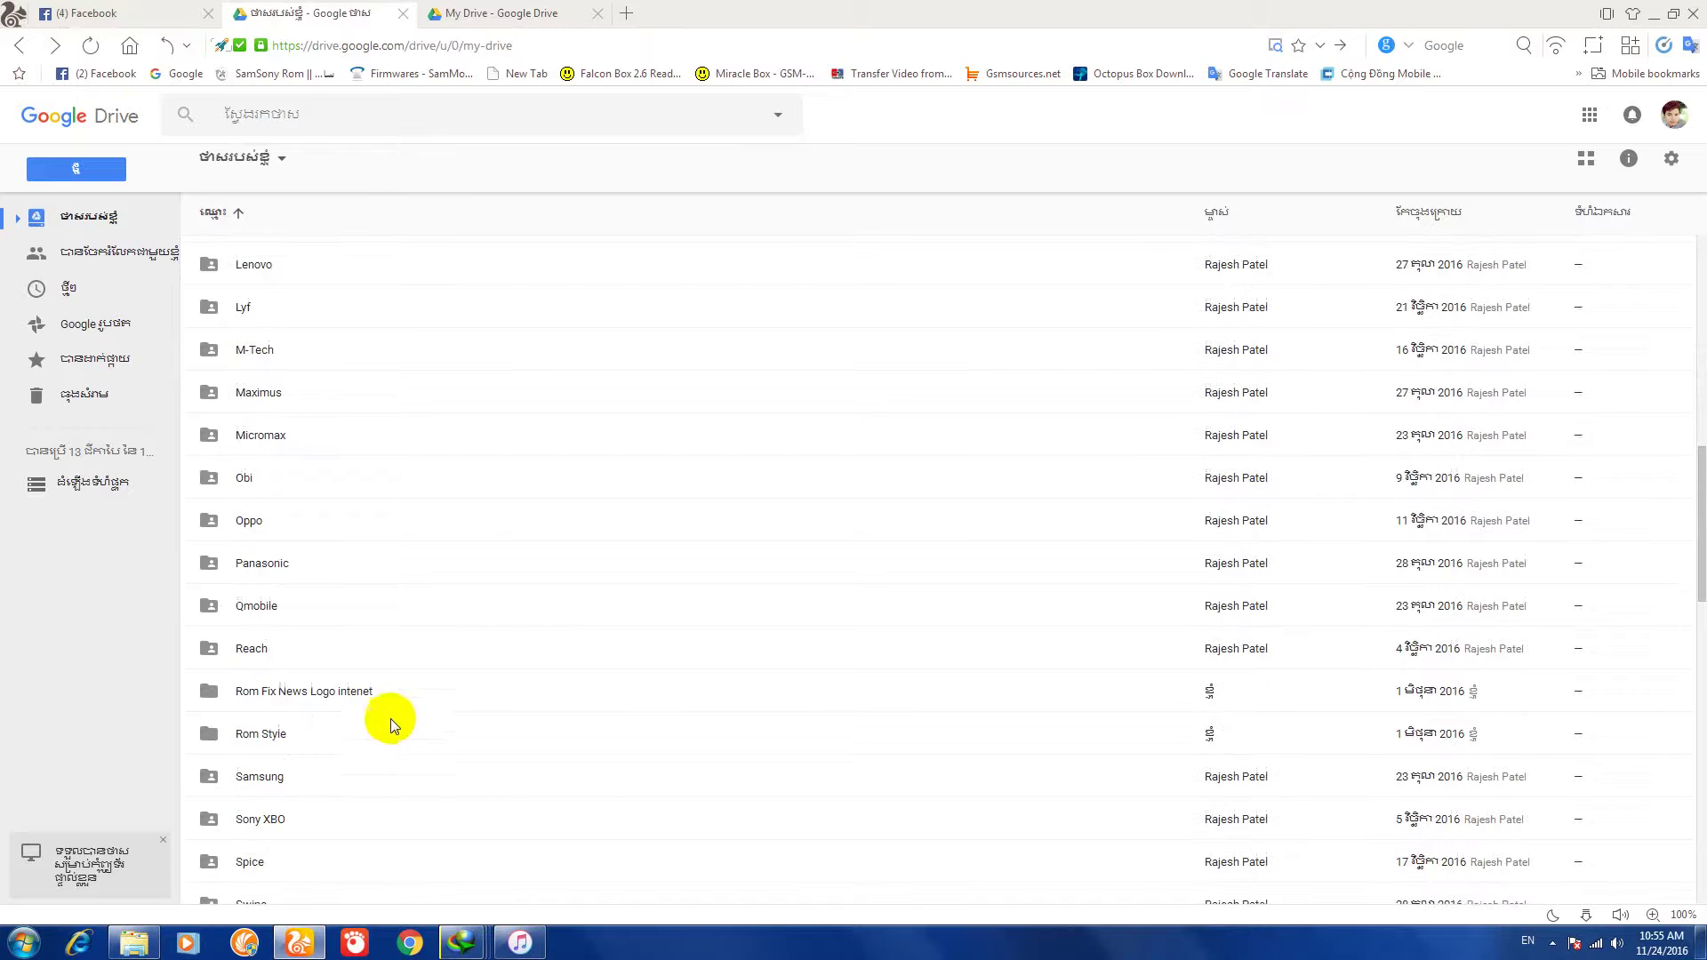
pyautogui.doubleClick(298, 738)
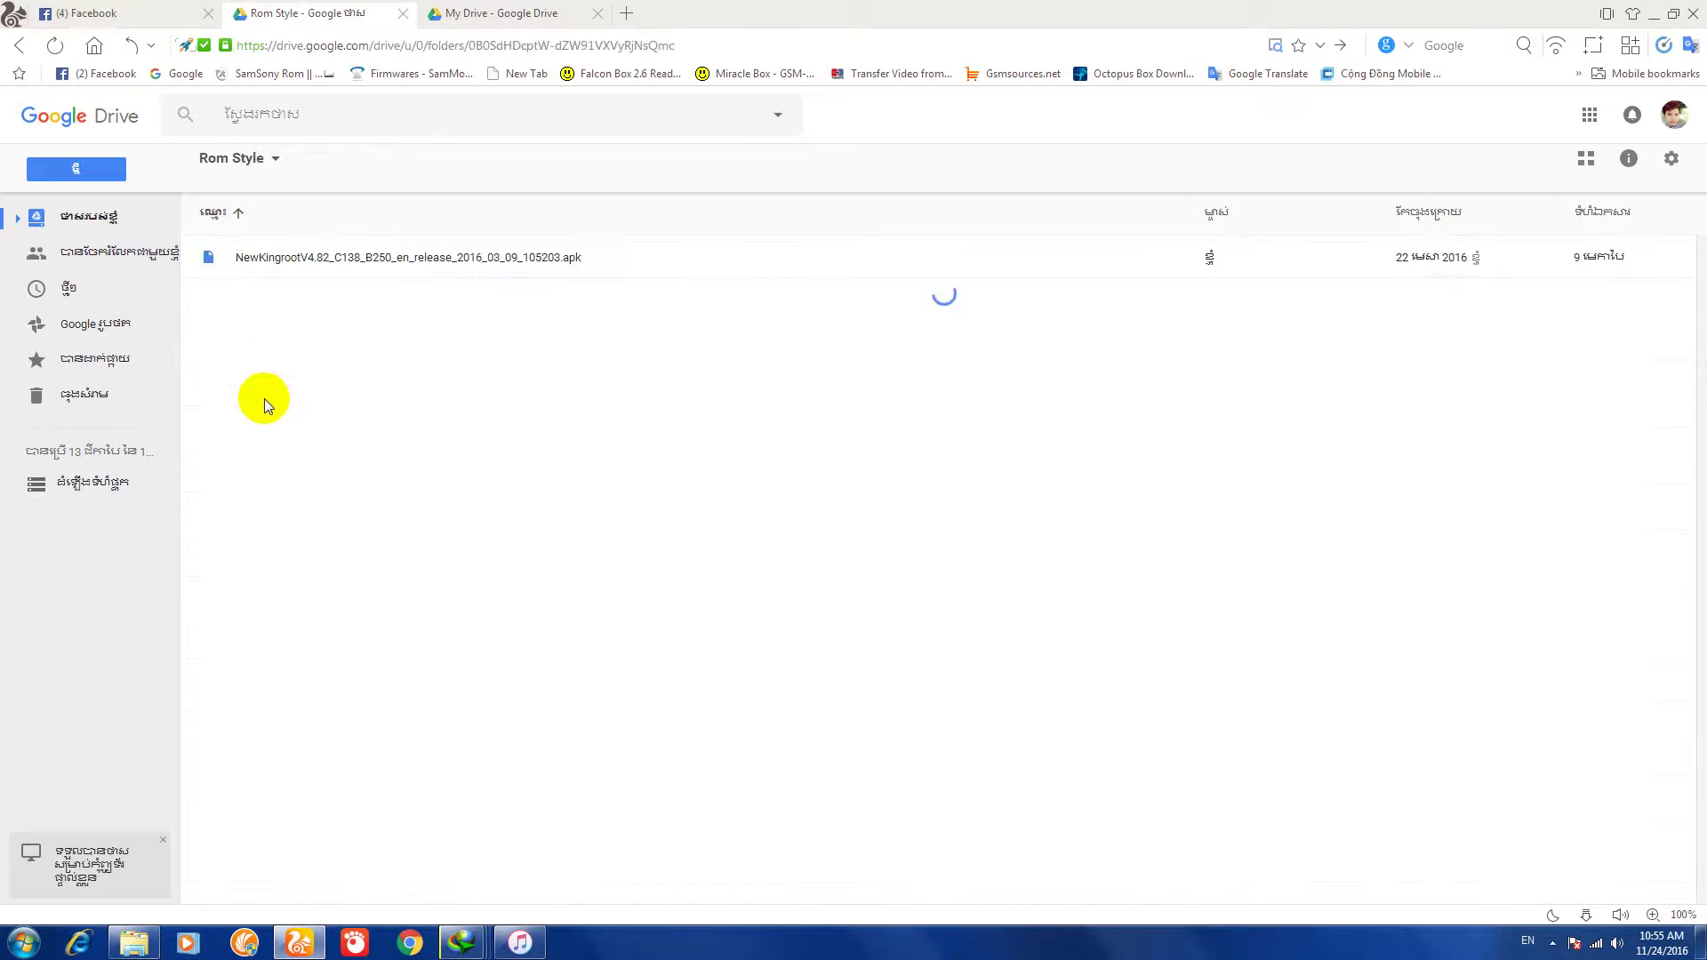
pyautogui.click(14, 47)
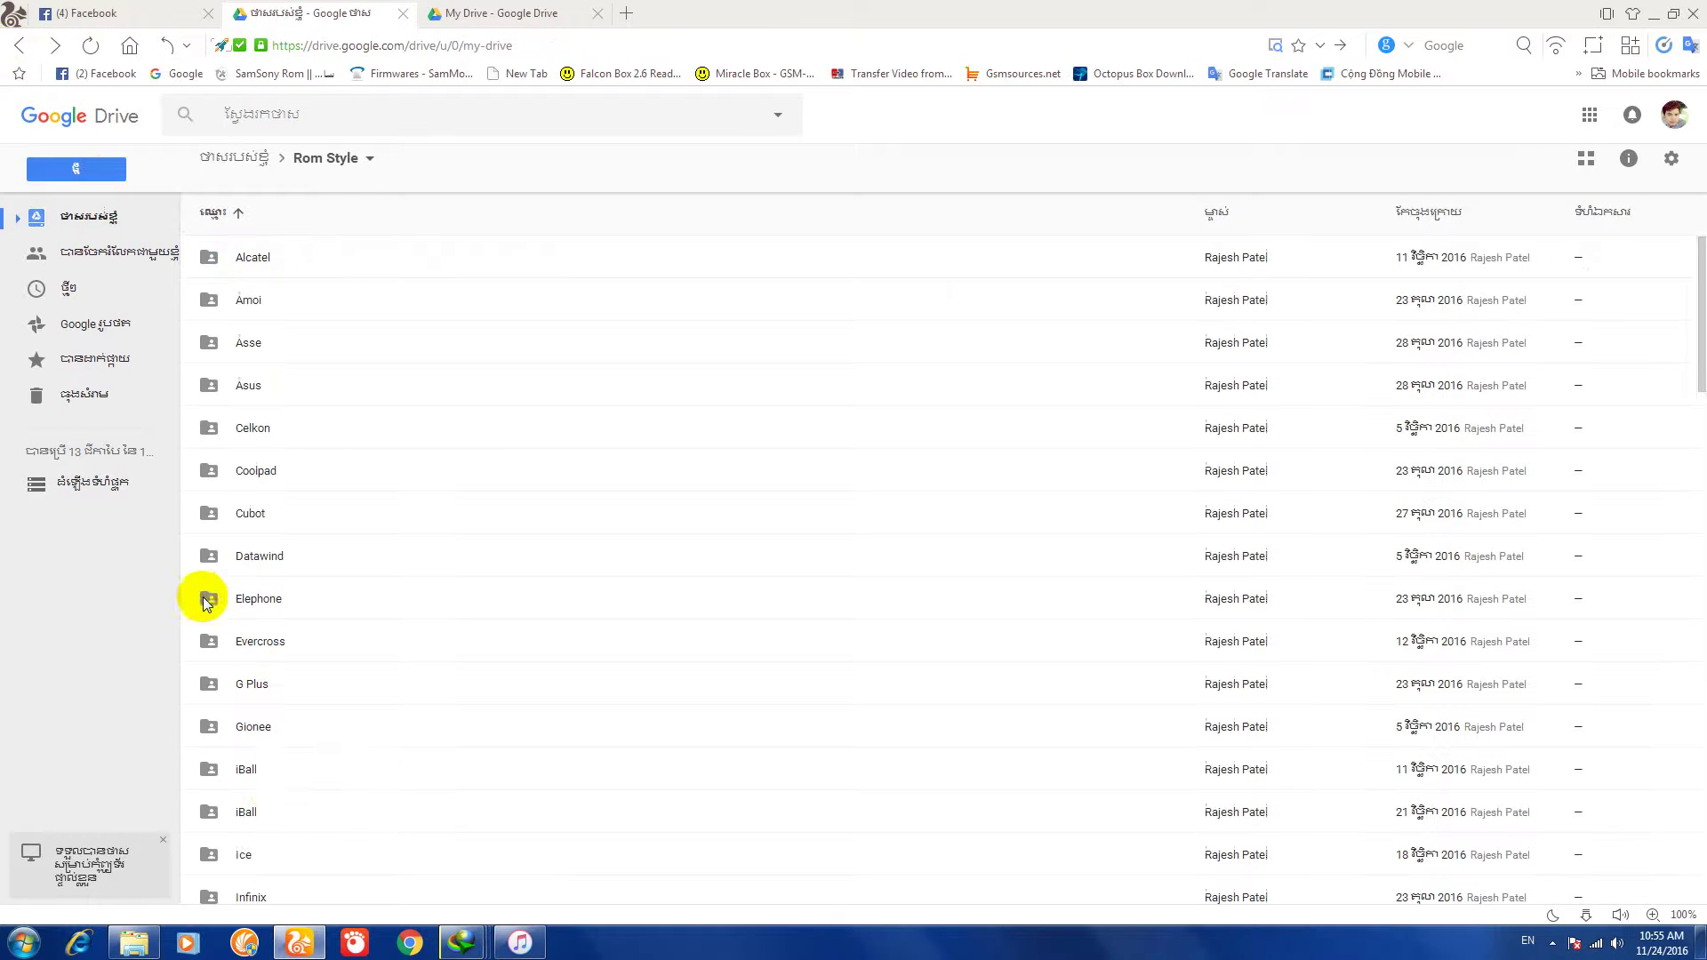
# Step: Open the Samsung folder, look through its firmware archives down to the last TMB_FA60_G550TUVU1APG1 file, and return to the folder list
pyautogui.scroll(-7, 264, 835)
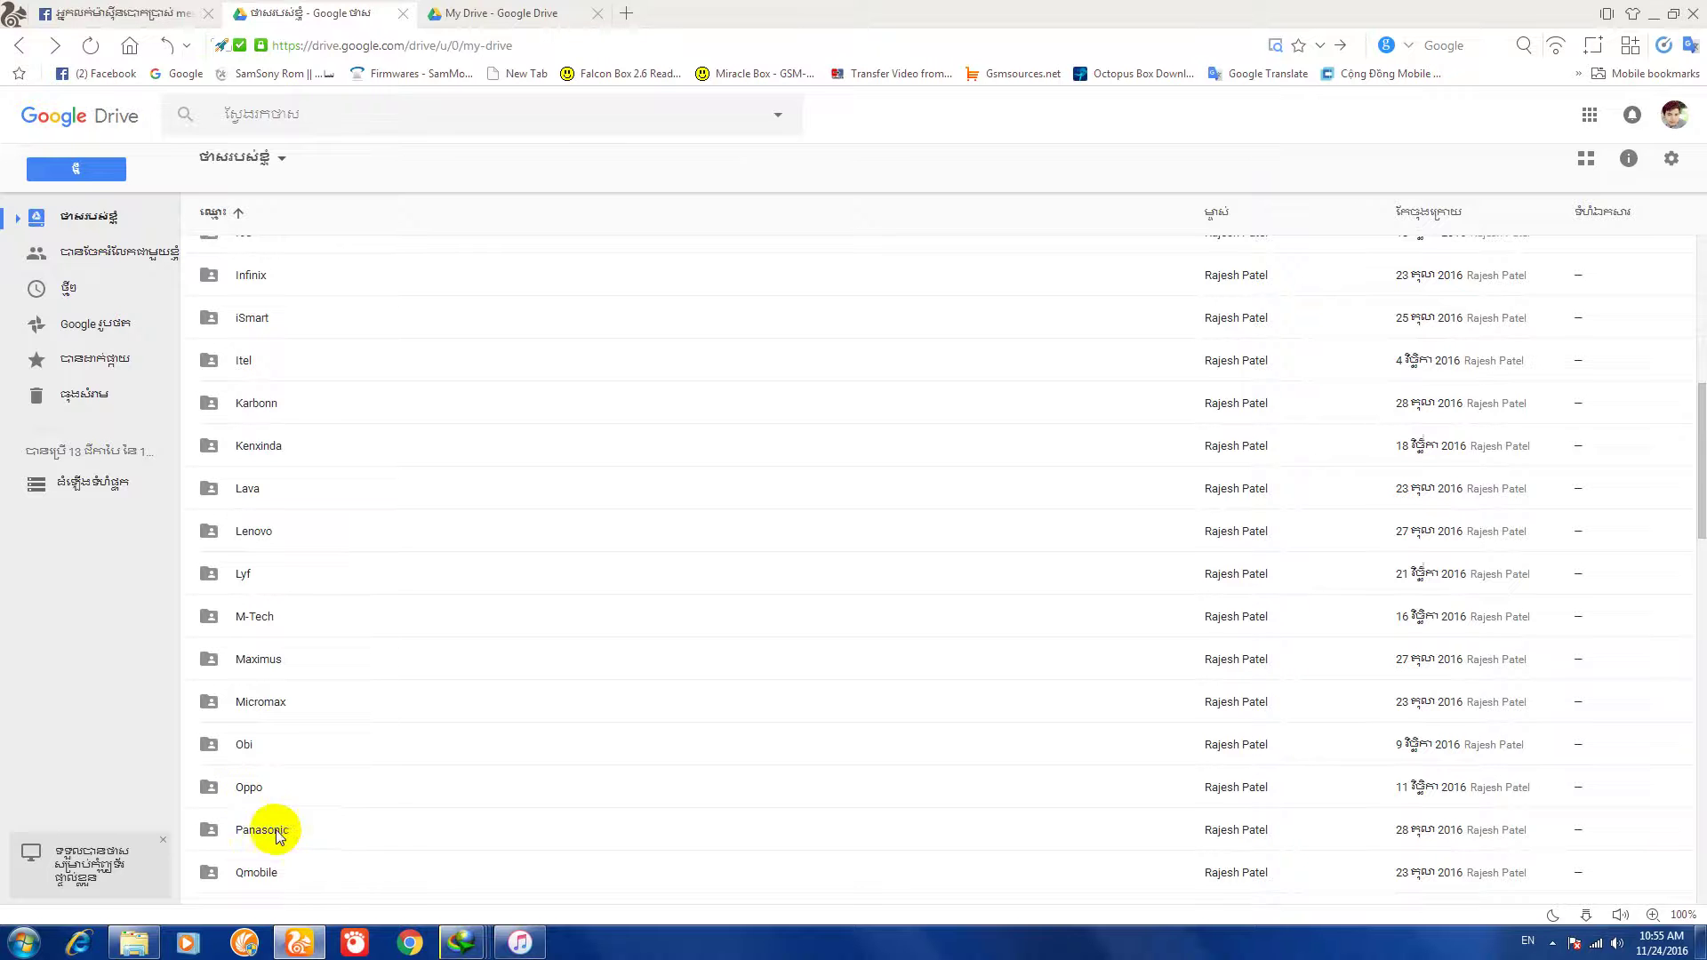
pyautogui.scroll(-5, 241, 738)
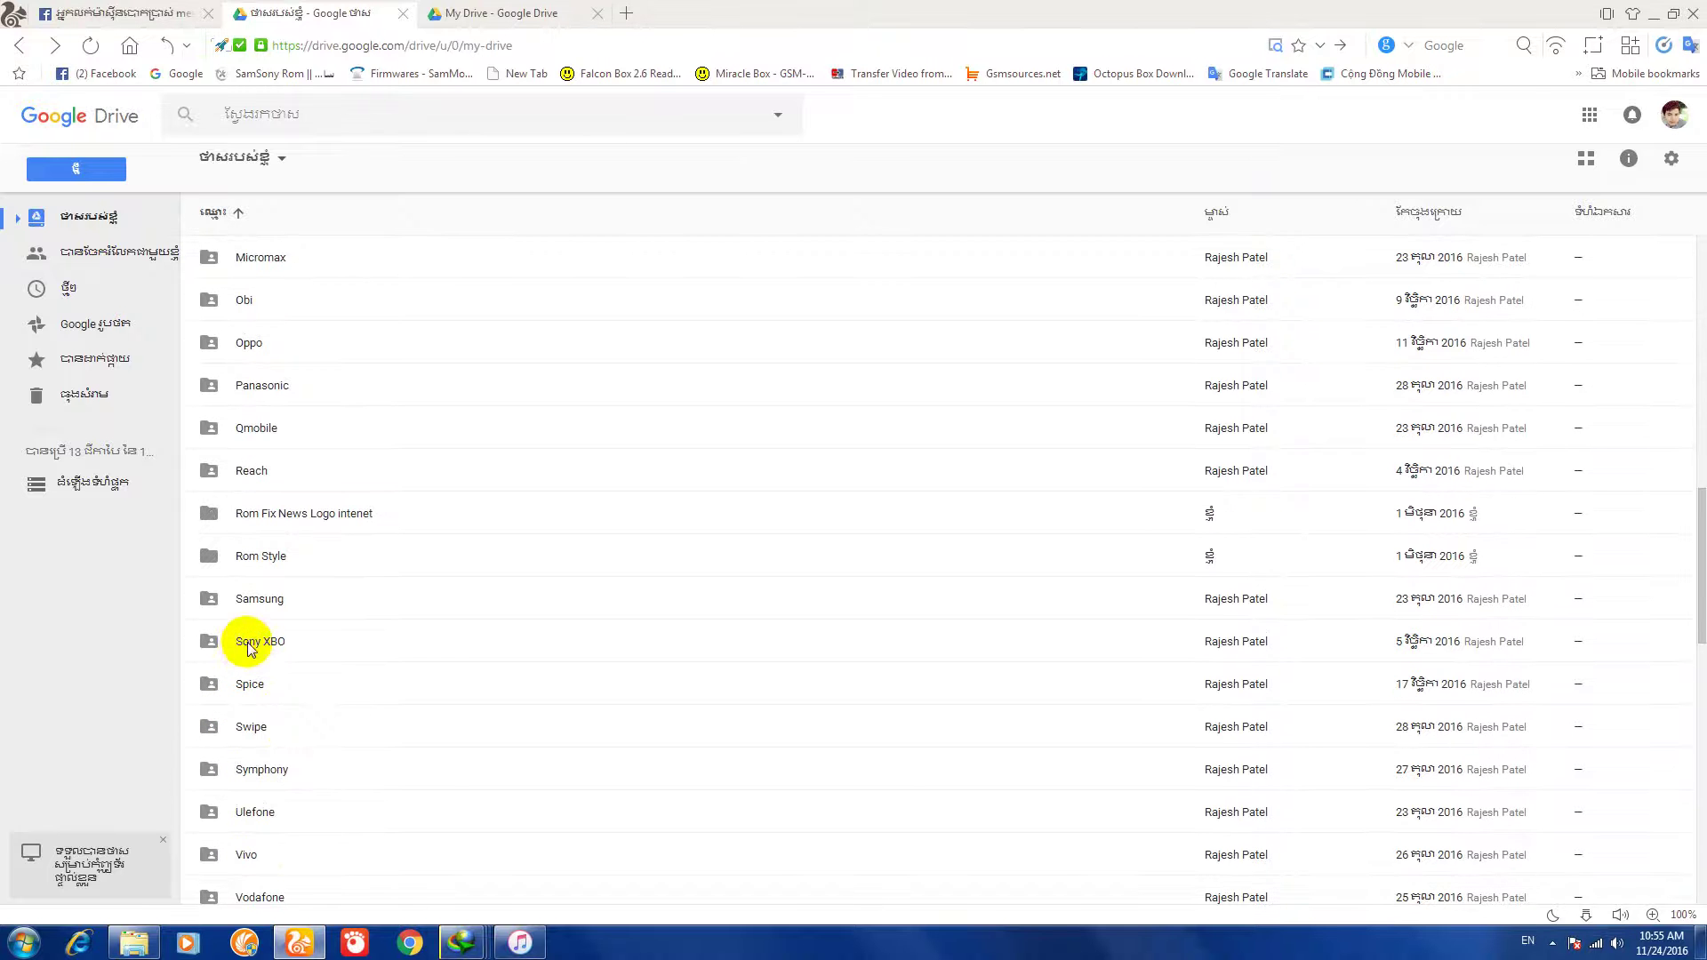
pyautogui.doubleClick(265, 600)
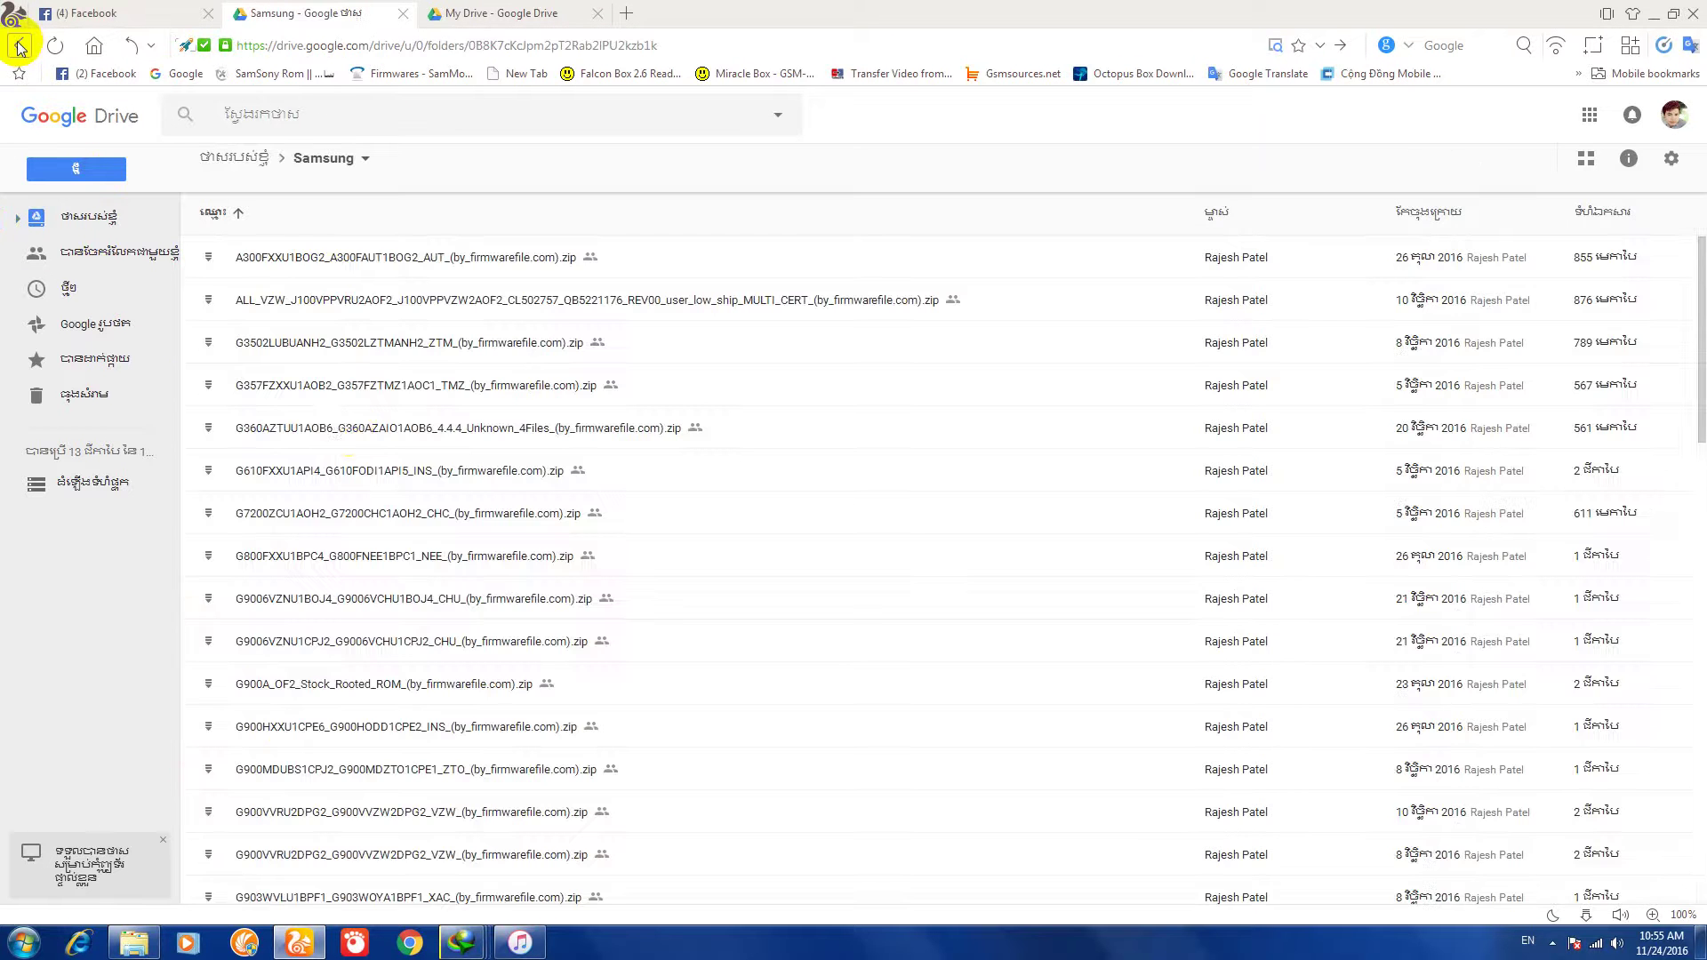
pyautogui.scroll(-2, 354, 449)
pyautogui.scroll(-3, 374, 483)
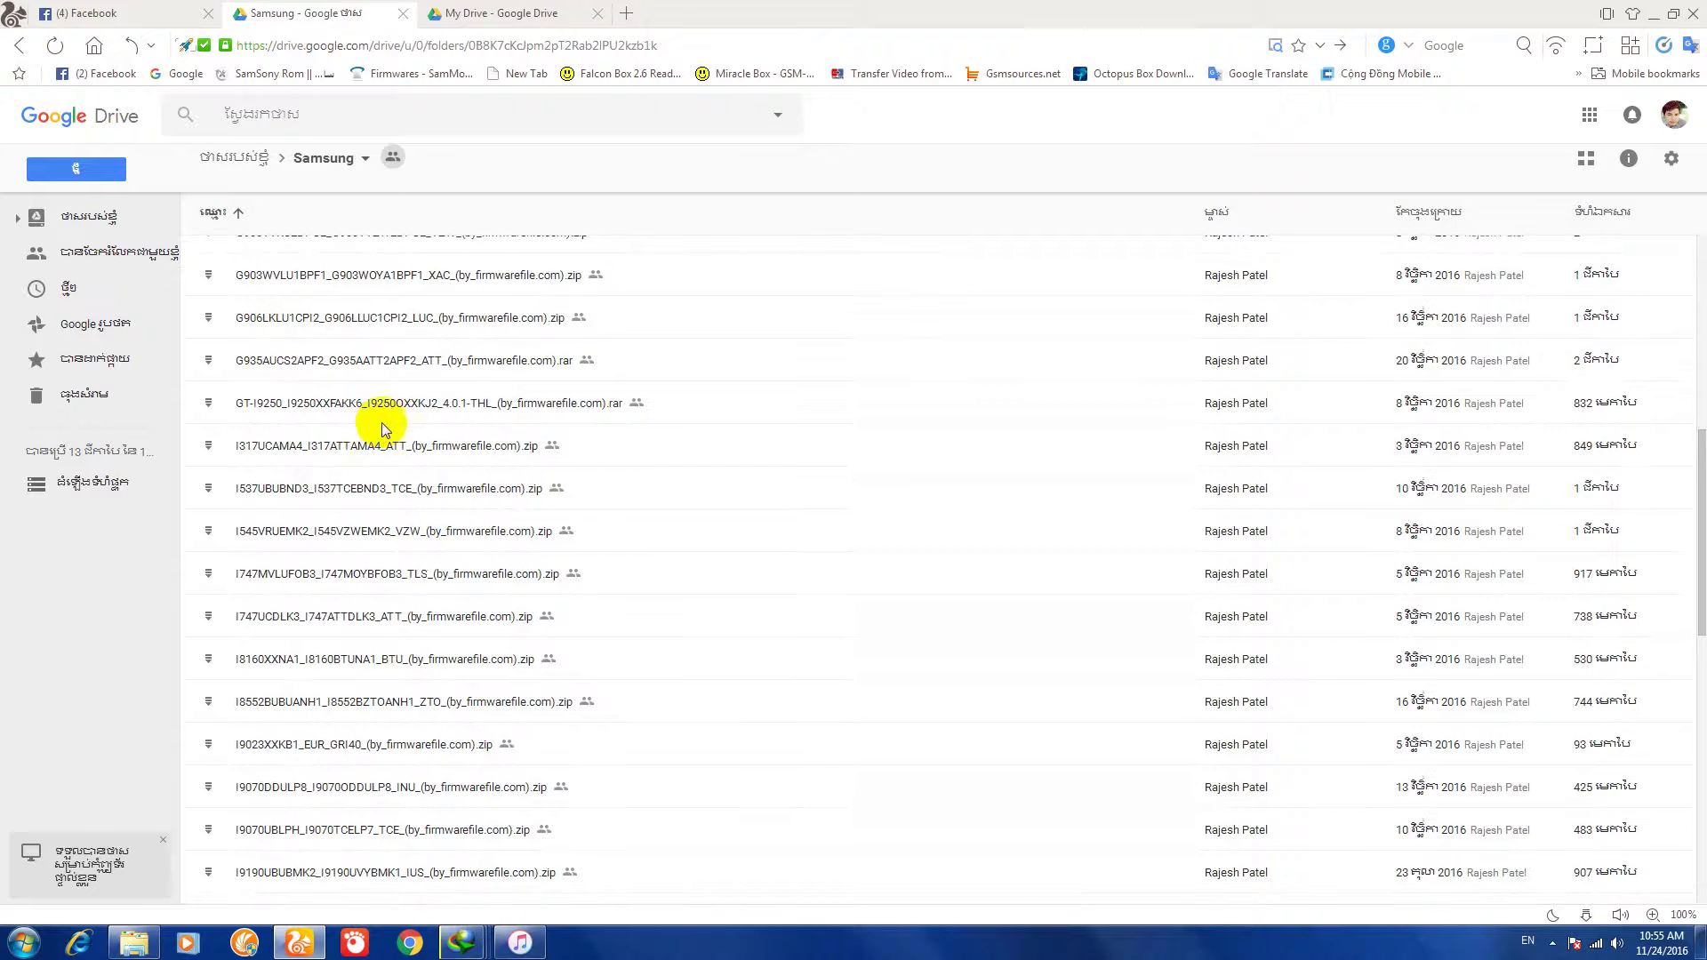
pyautogui.scroll(-15, 369, 434)
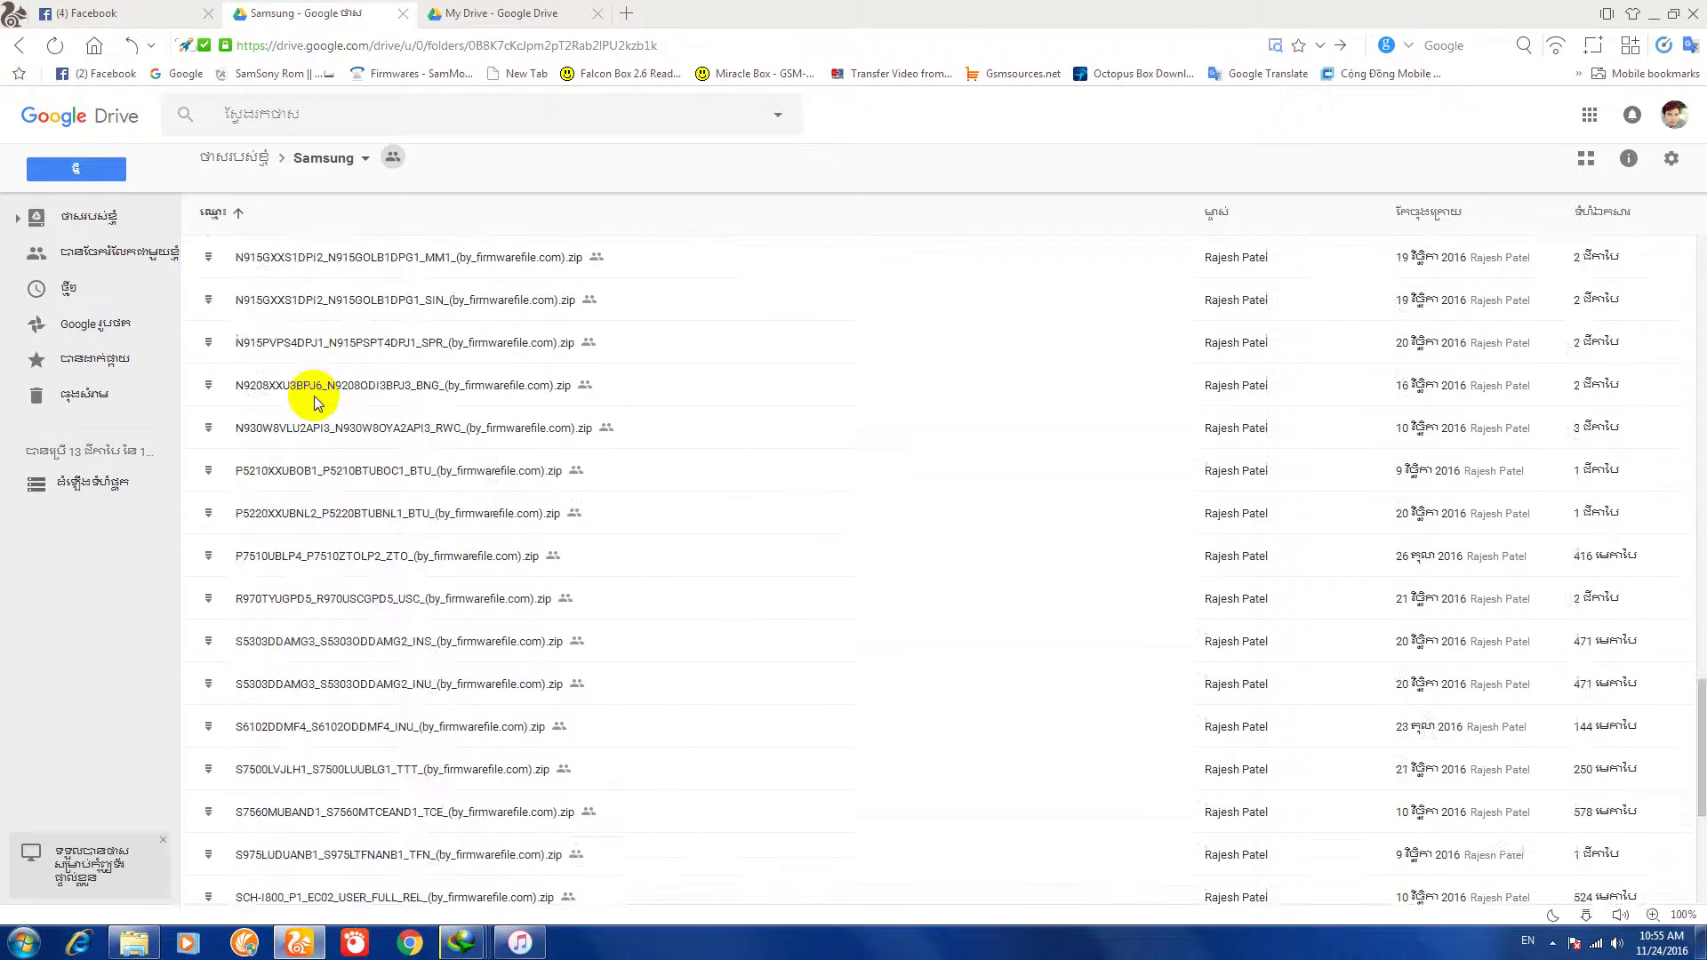
pyautogui.scroll(-5, 354, 431)
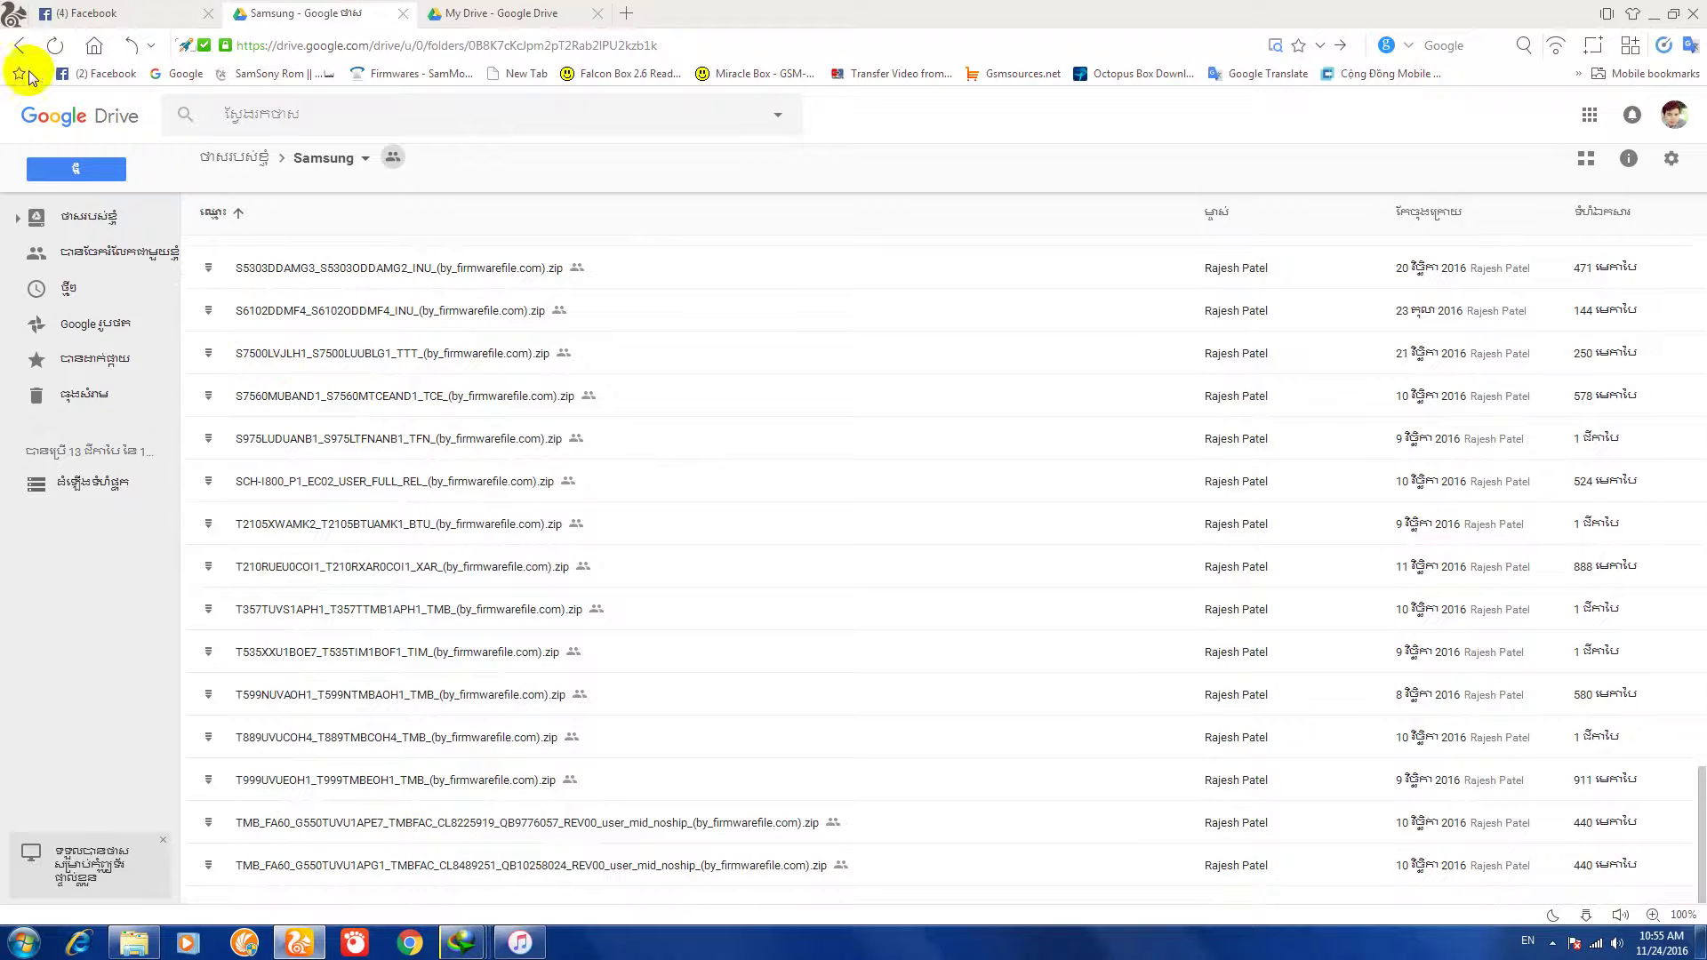
pyautogui.click(20, 45)
# Step: Open the Lava folder to view its firmware, and return to the drive's folder list
pyautogui.scroll(-4, 426, 524)
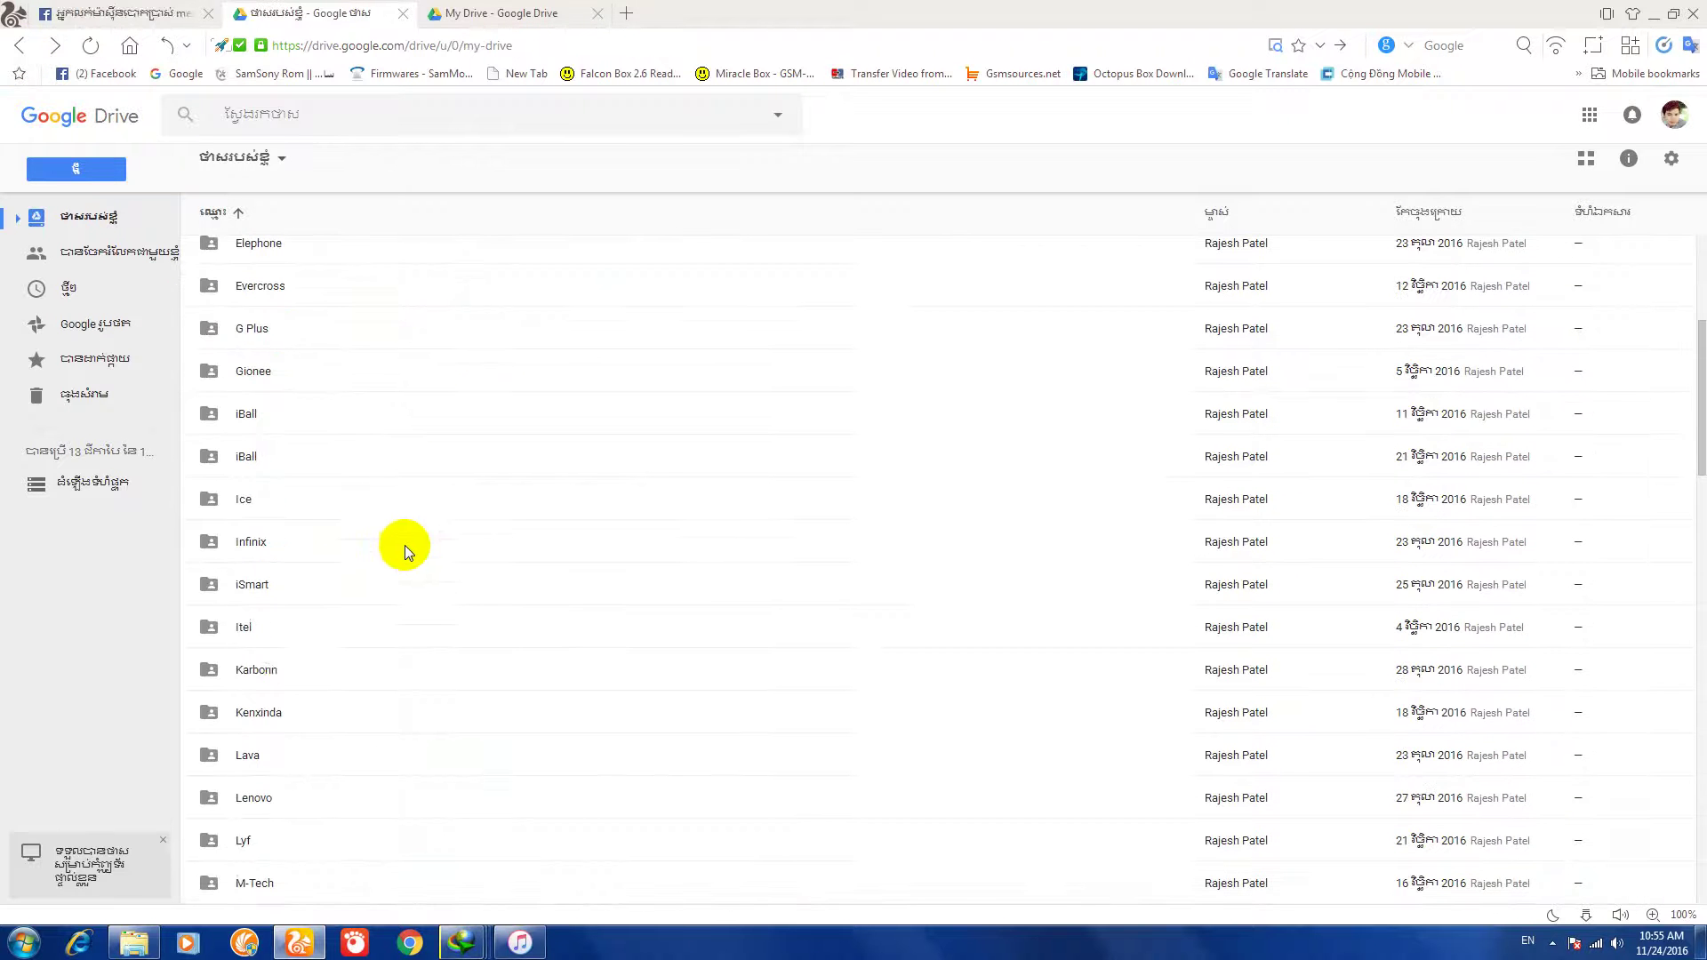
pyautogui.scroll(-3, 305, 705)
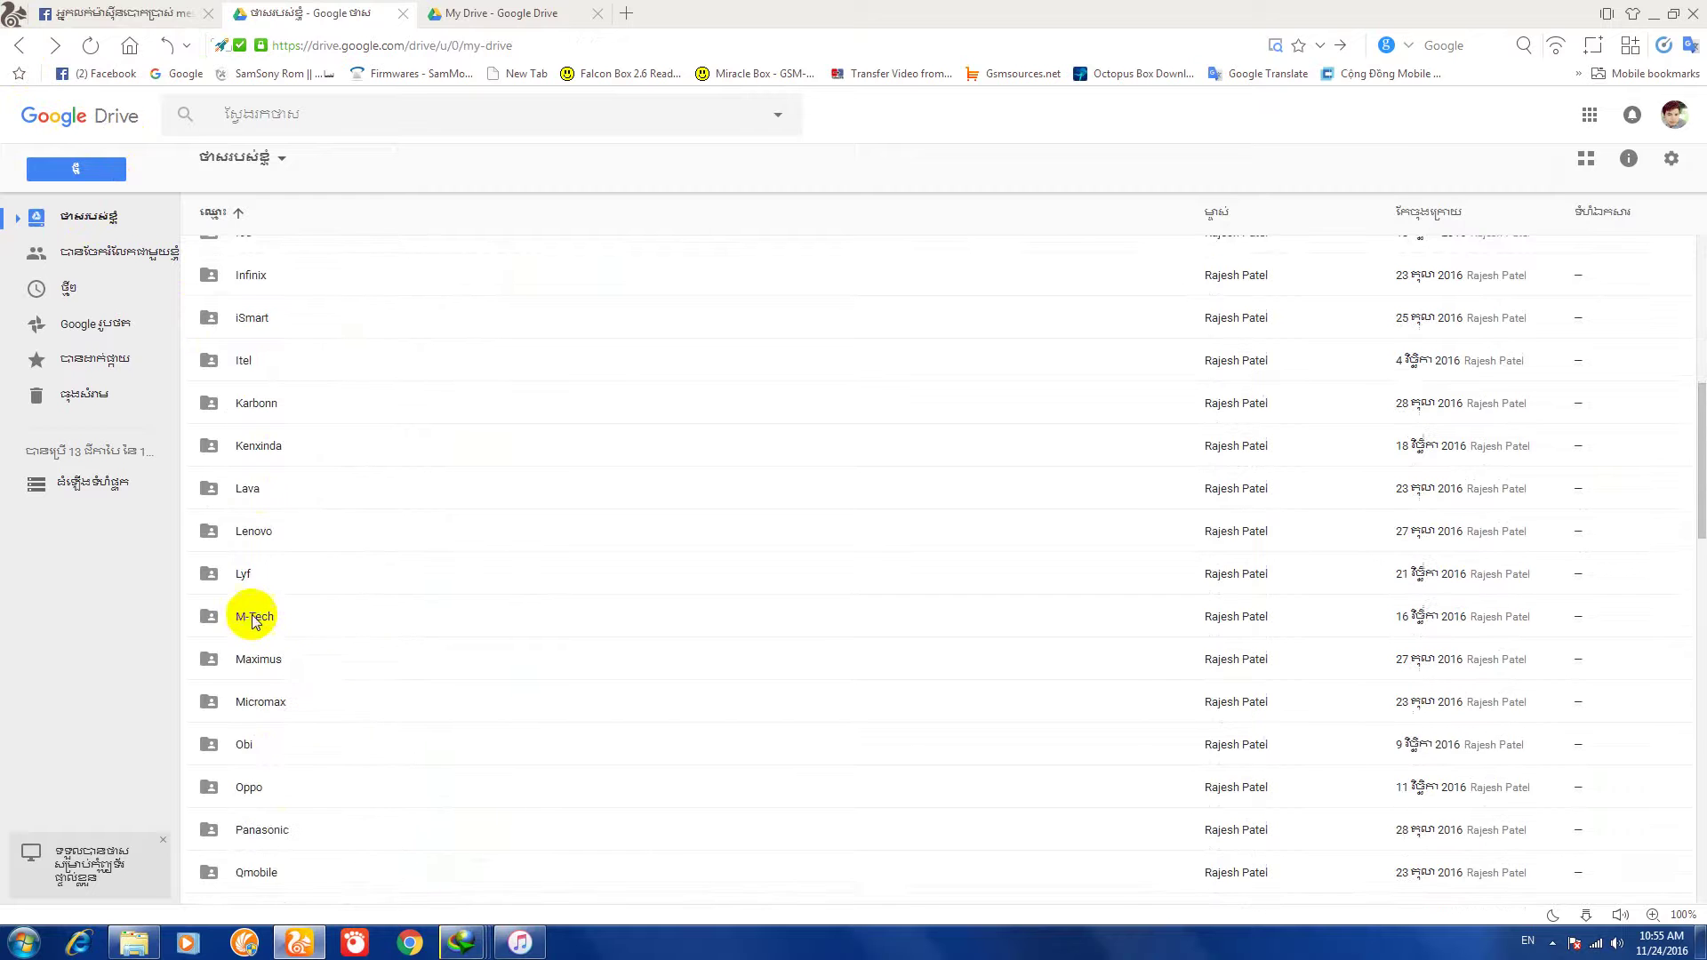
pyautogui.doubleClick(266, 491)
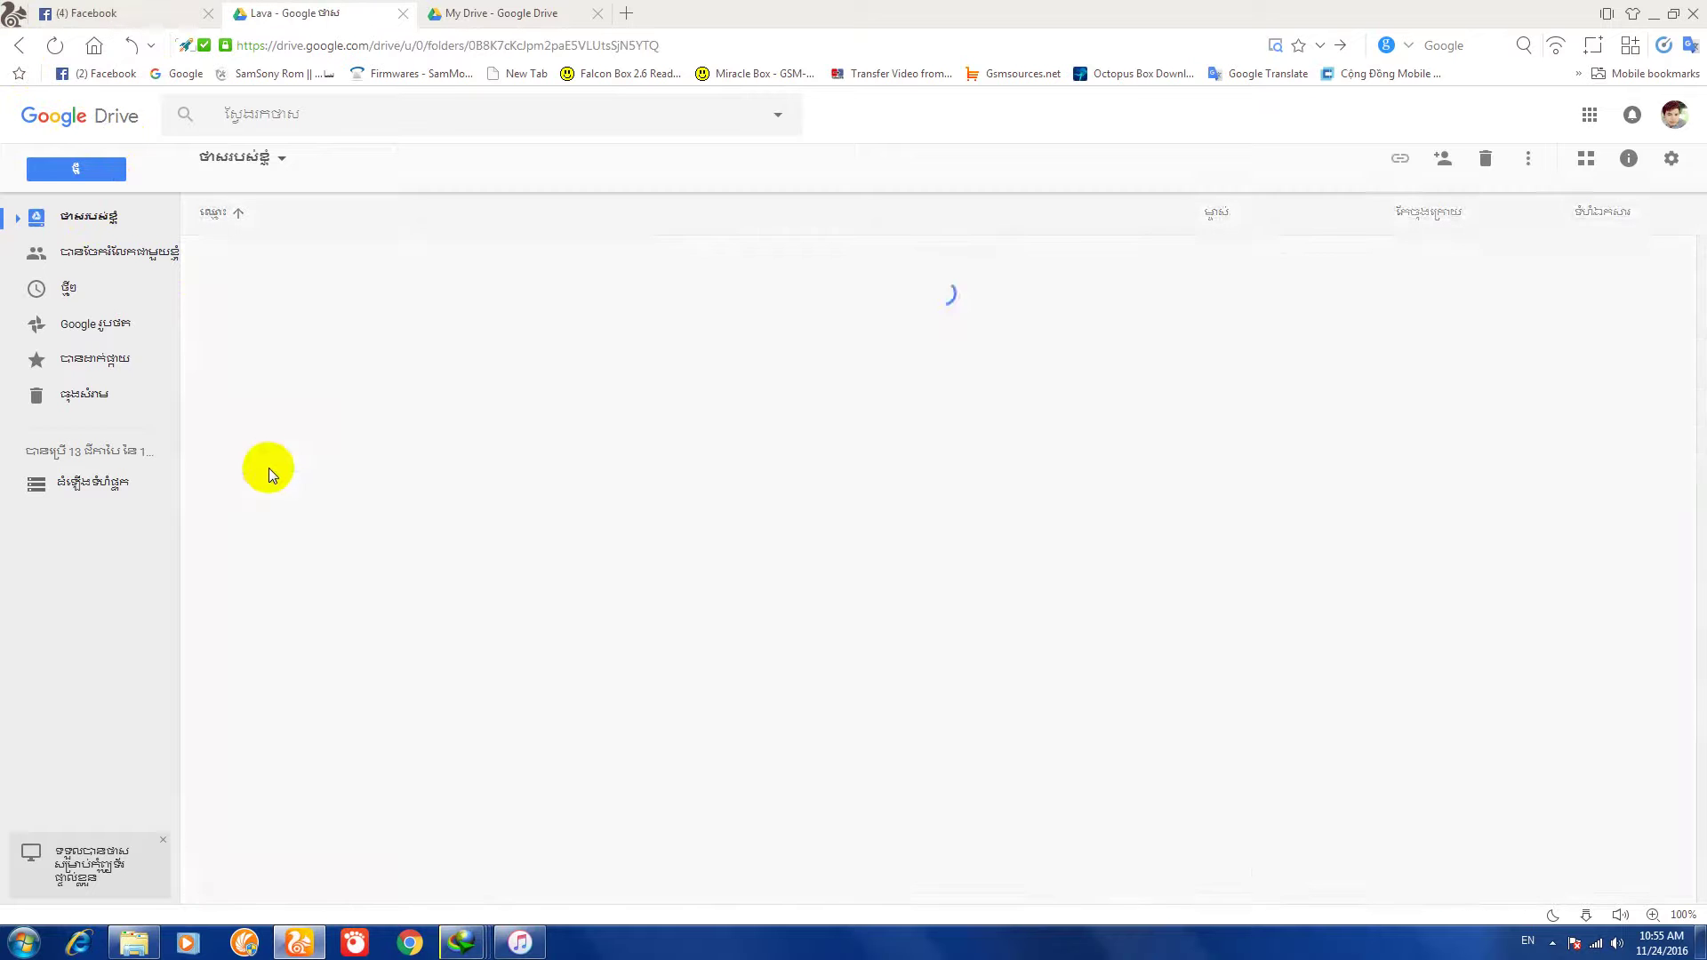
pyautogui.click(19, 45)
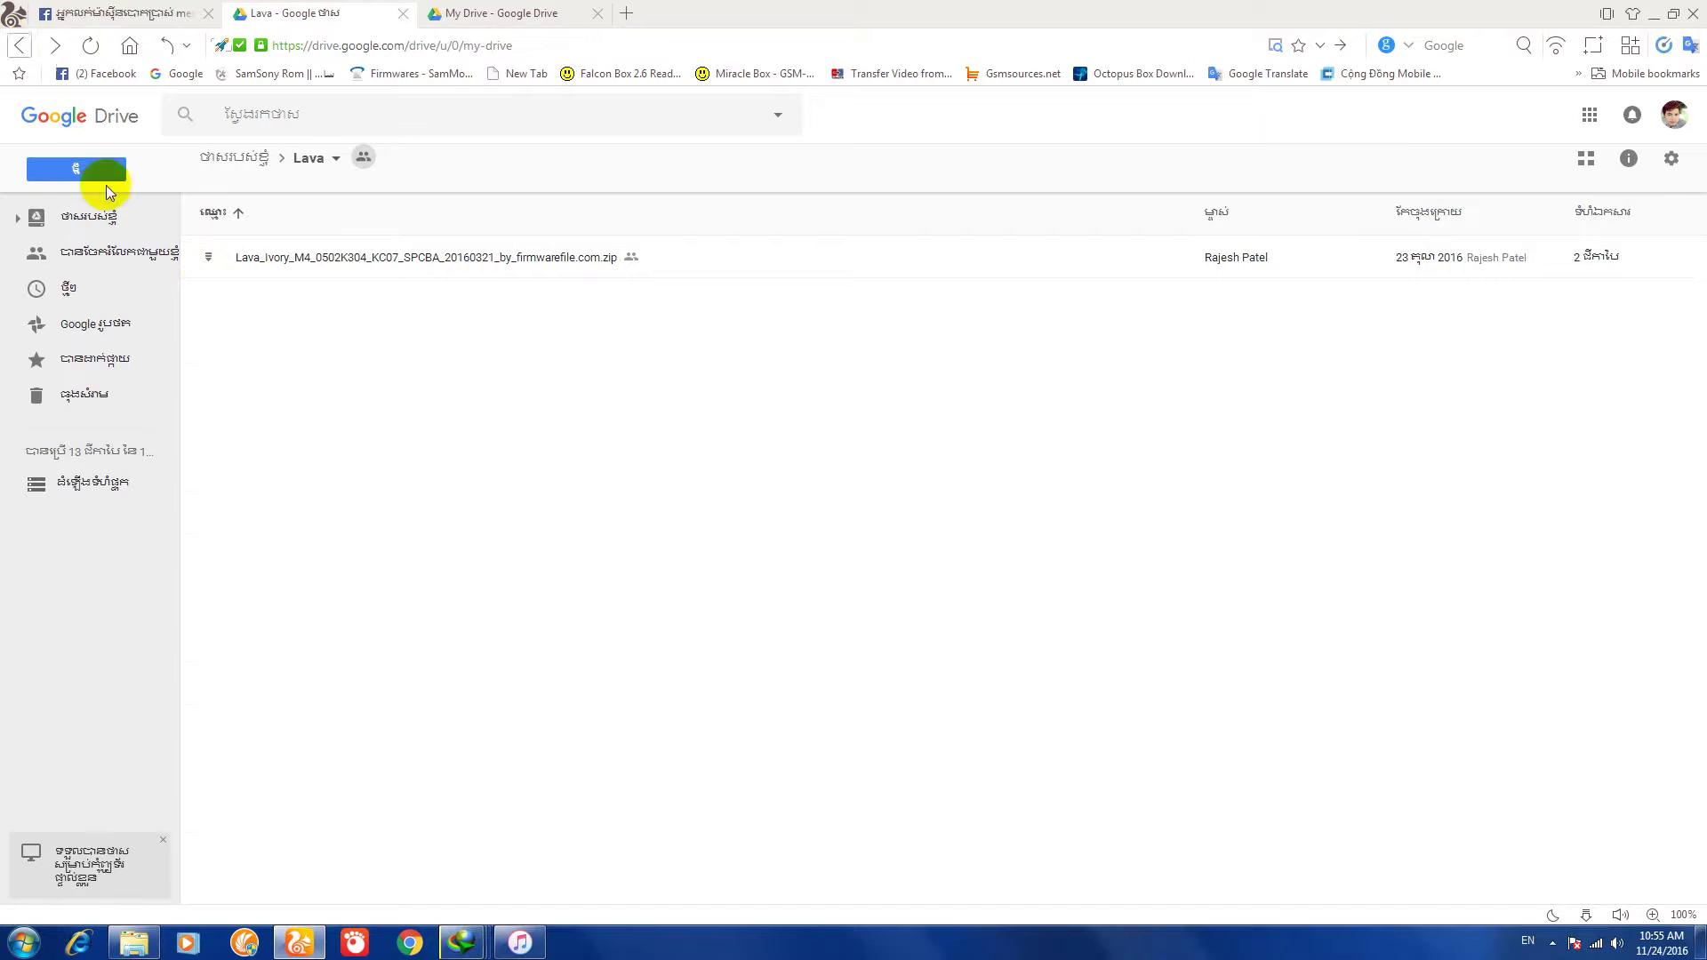
# Step: Look through the remaining brand folders and the Munu Khmer, Galaxy Style and RAW firmware files down to ZE551ML.RAW
pyautogui.scroll(-10, 494, 480)
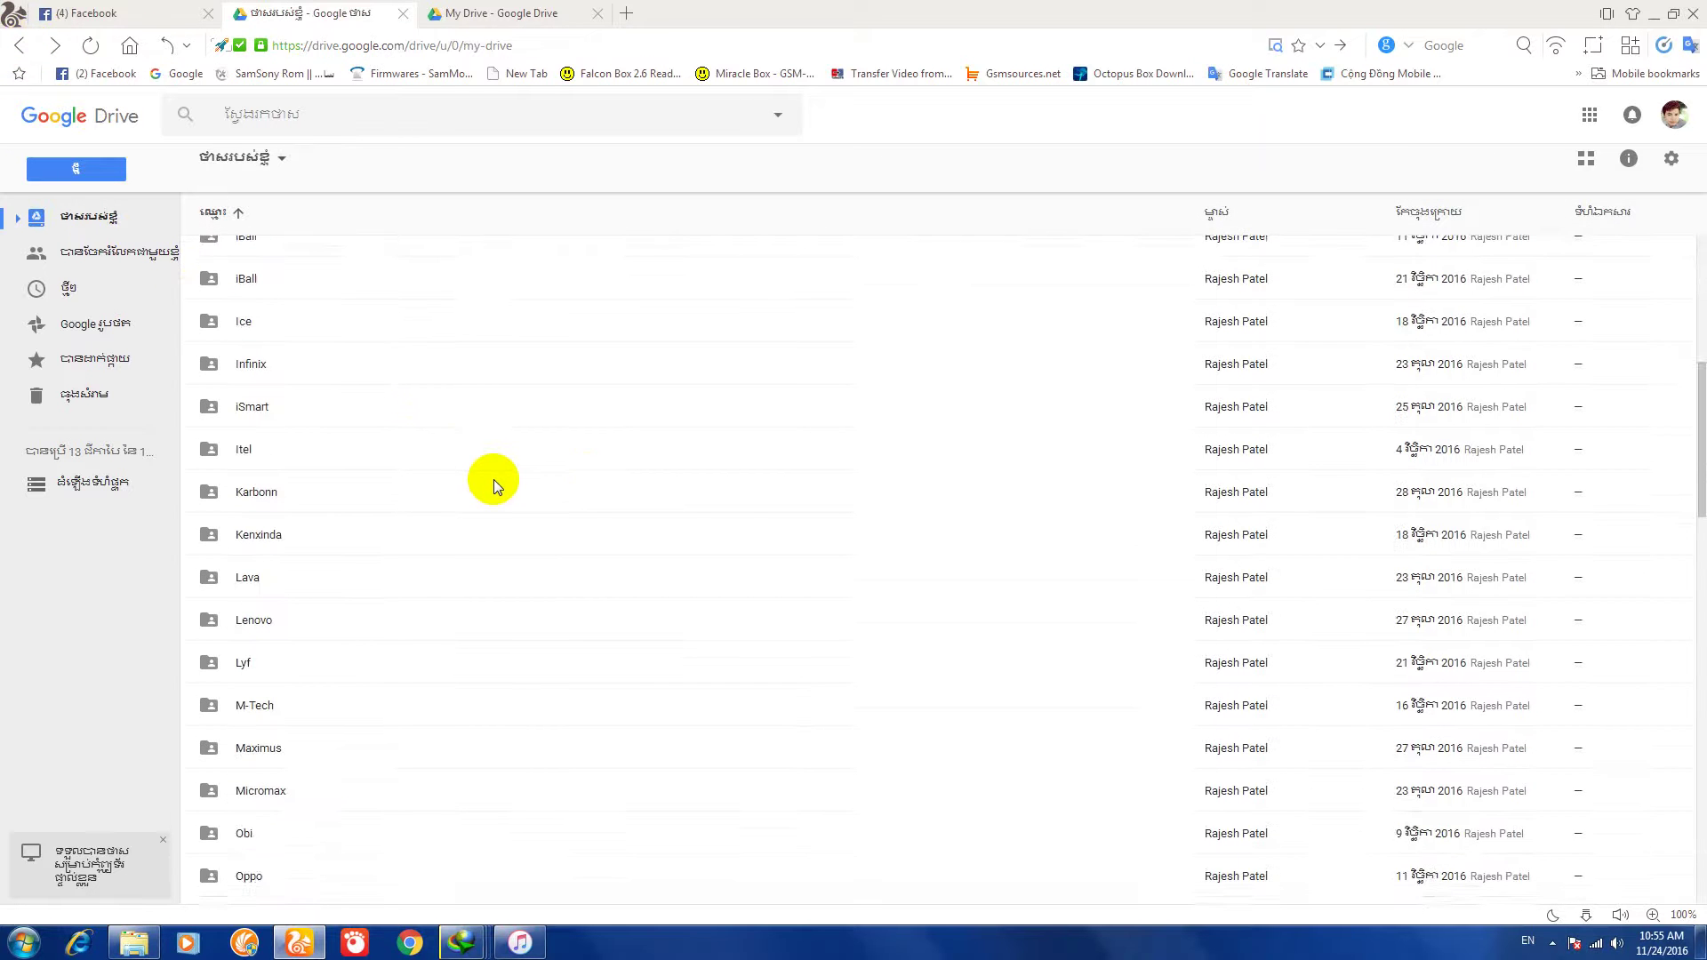
pyautogui.scroll(-7, 494, 480)
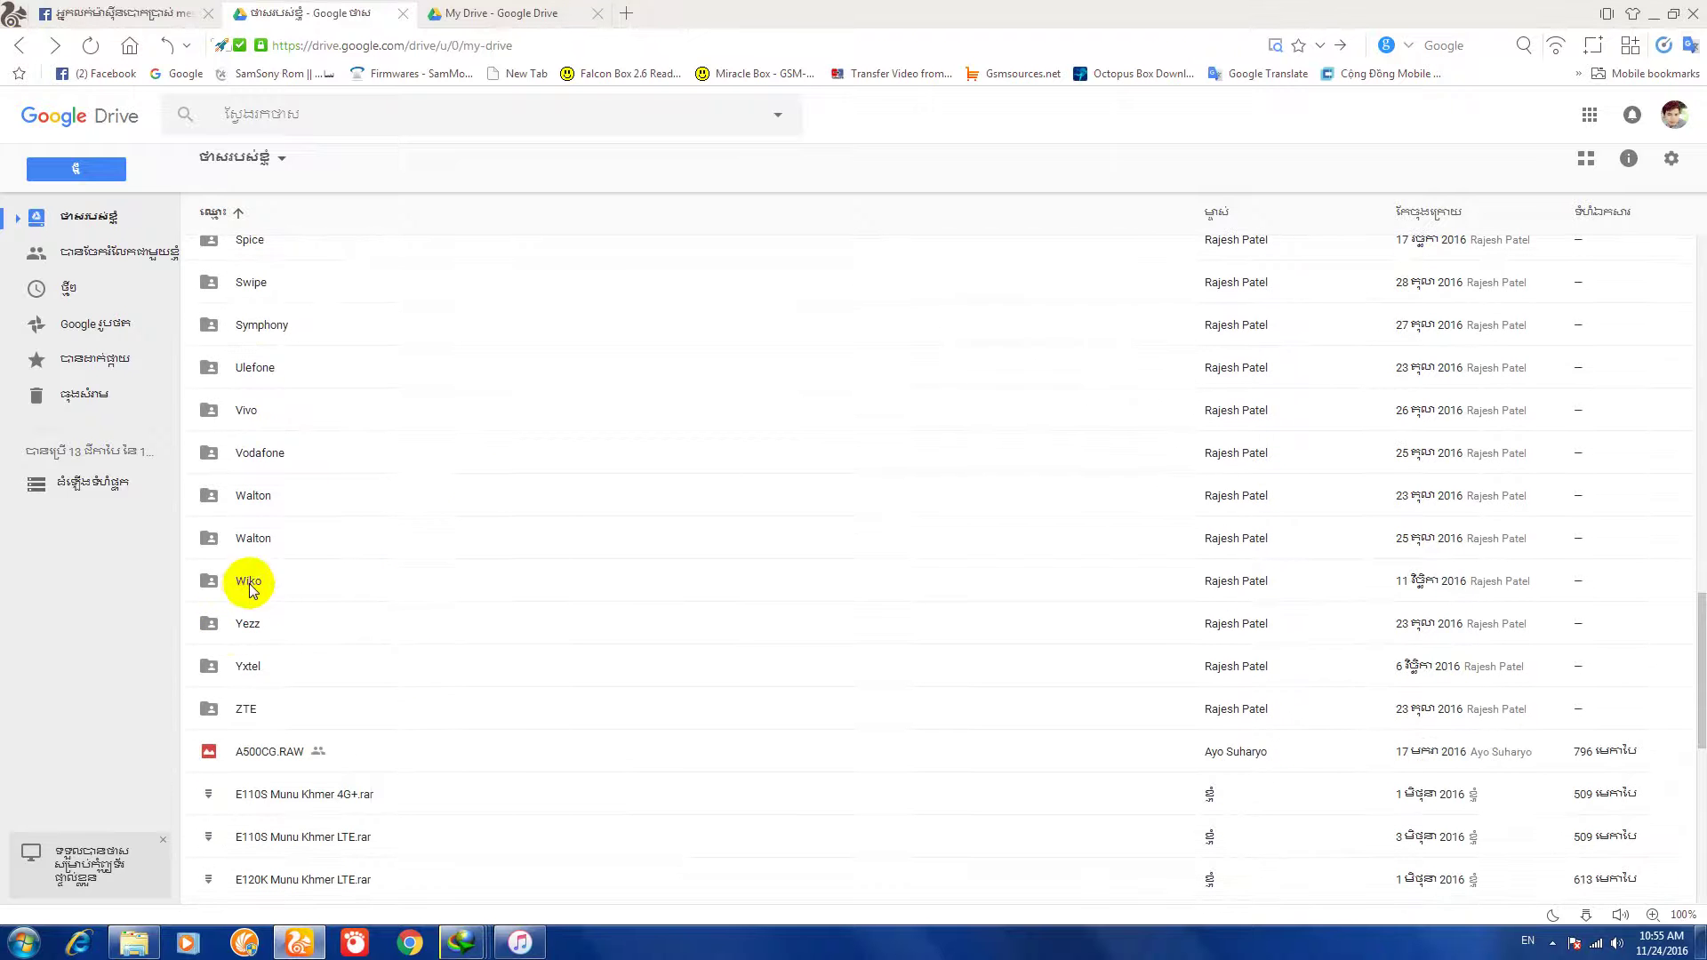
pyautogui.scroll(-4, 286, 711)
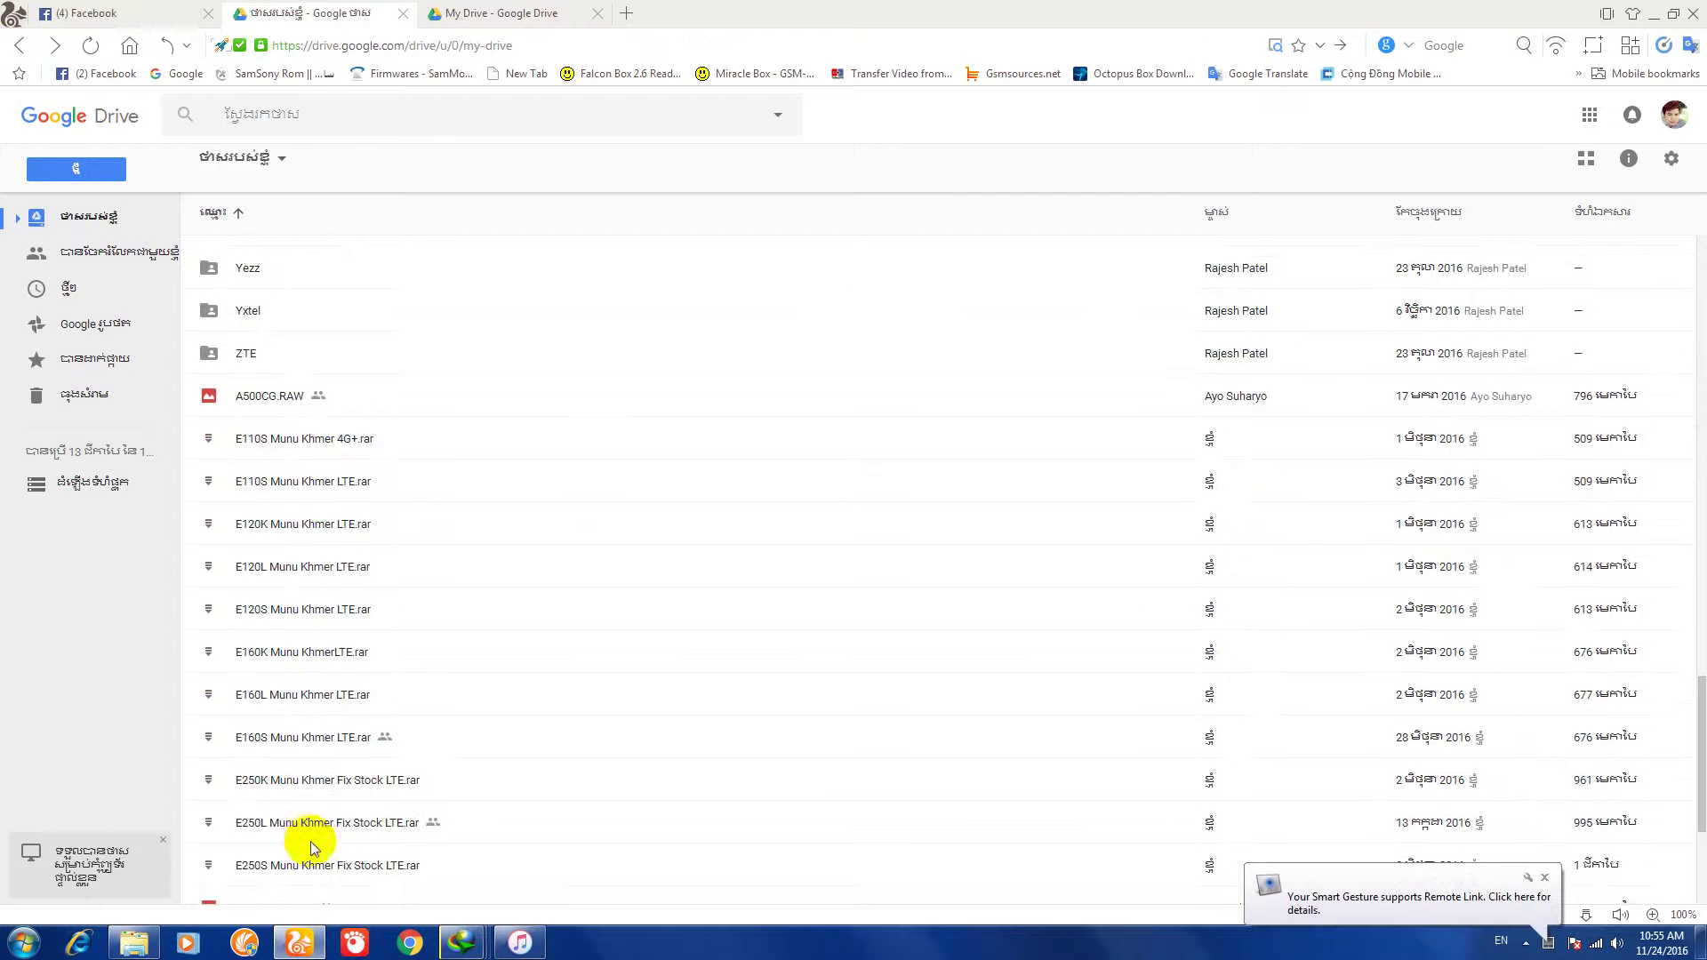
pyautogui.scroll(-3, 311, 804)
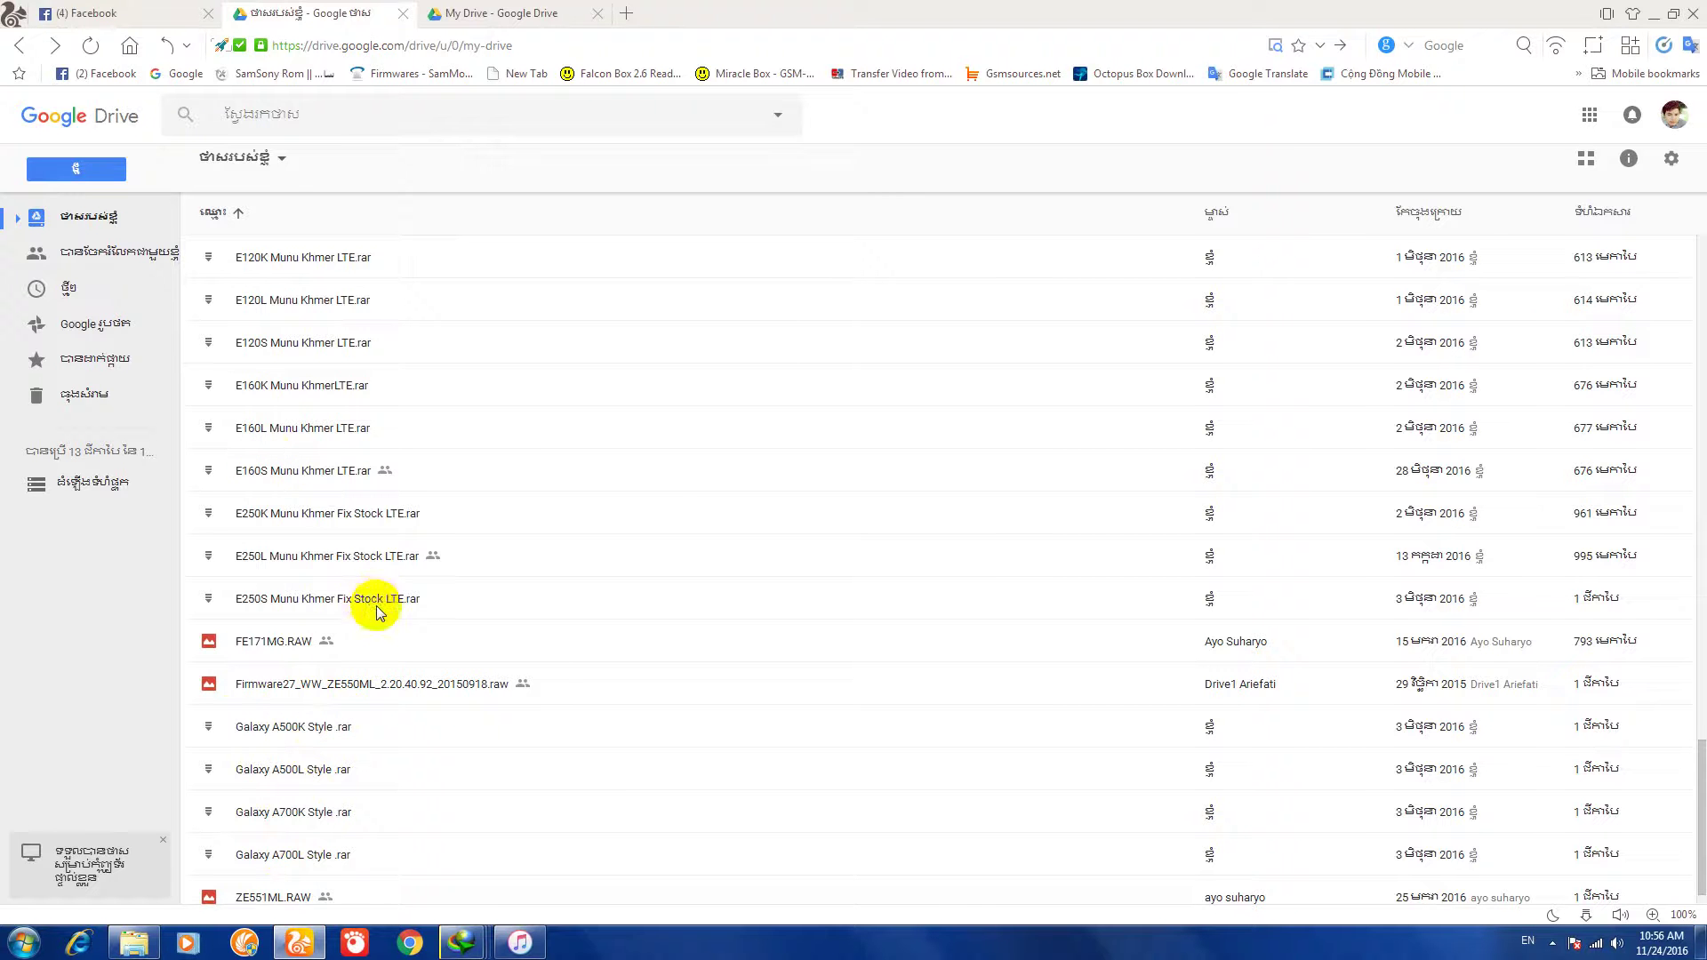
pyautogui.scroll(-1, 444, 650)
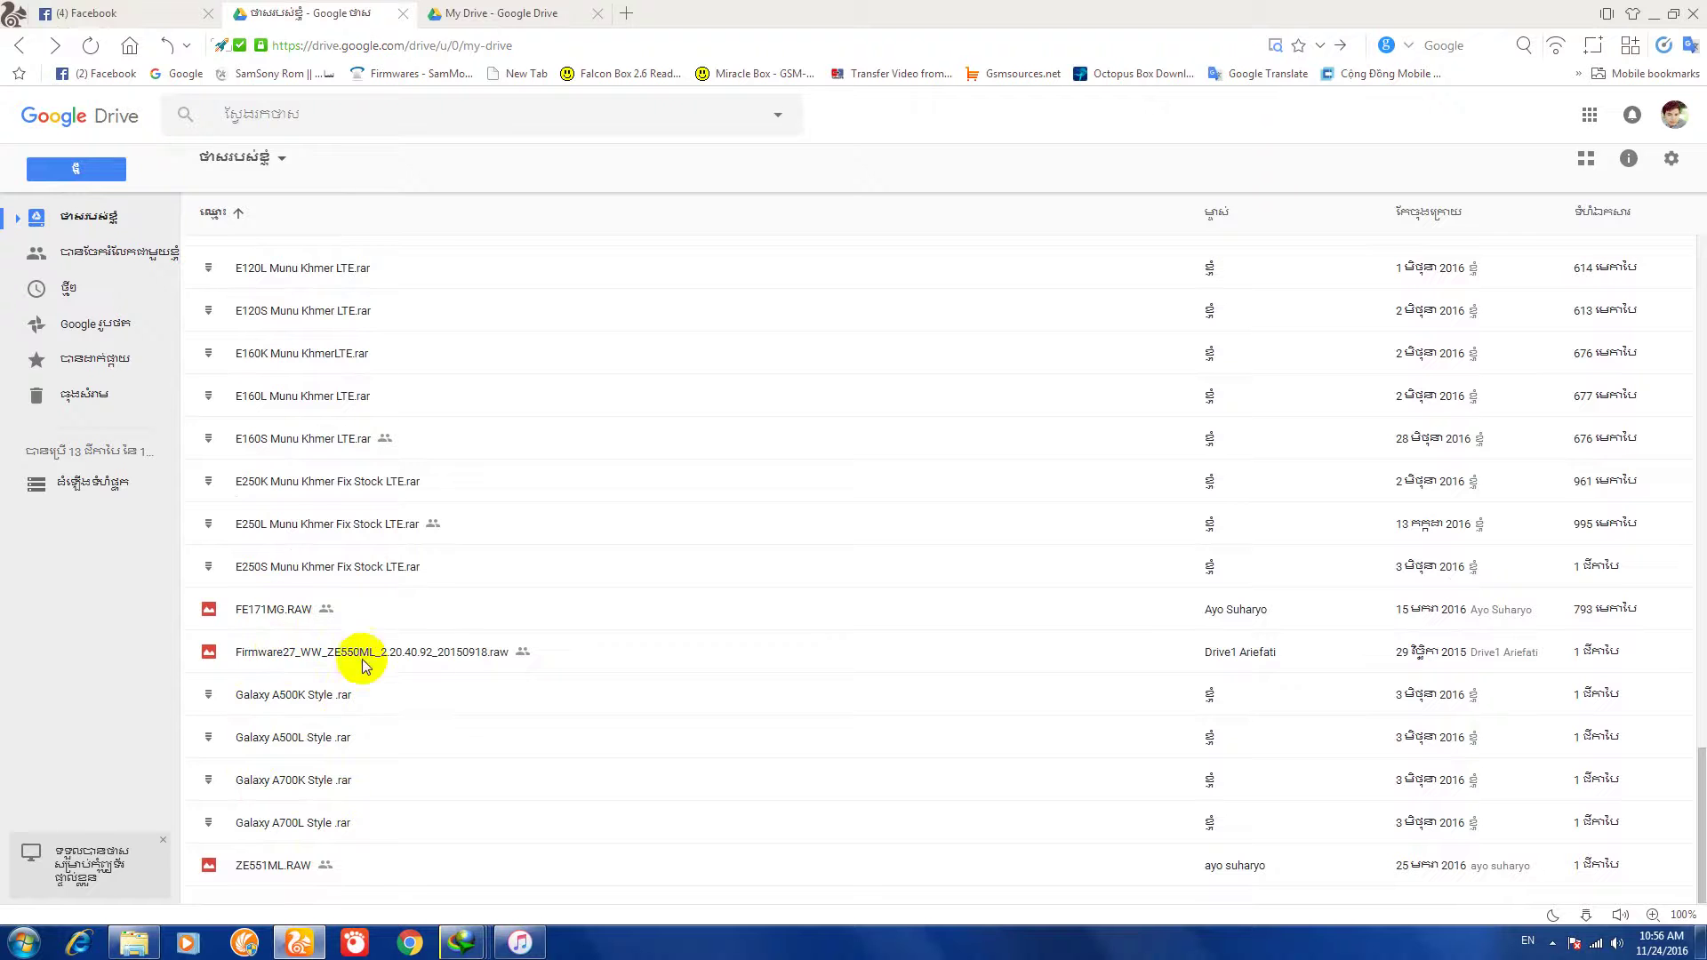
# Step: Open the drives of other signed-in Google accounts in new tabs, ending on the account listed just below the default one
pyautogui.scroll(5, 458, 653)
pyautogui.scroll(5, 356, 534)
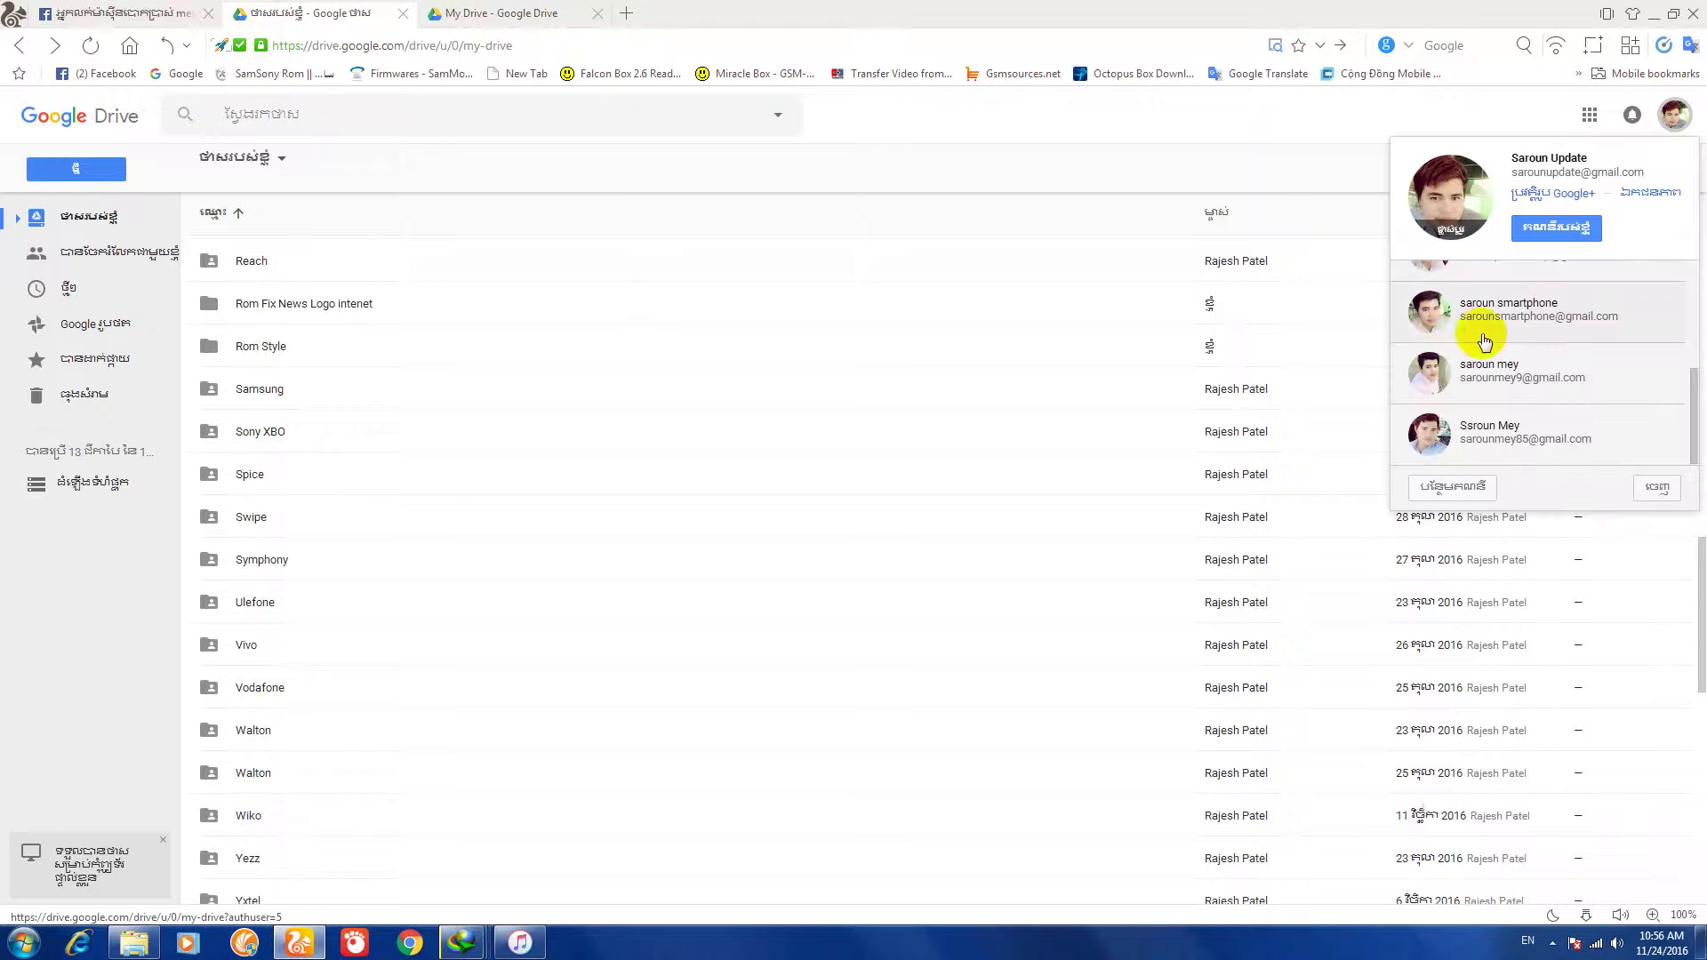
pyautogui.click(1431, 320)
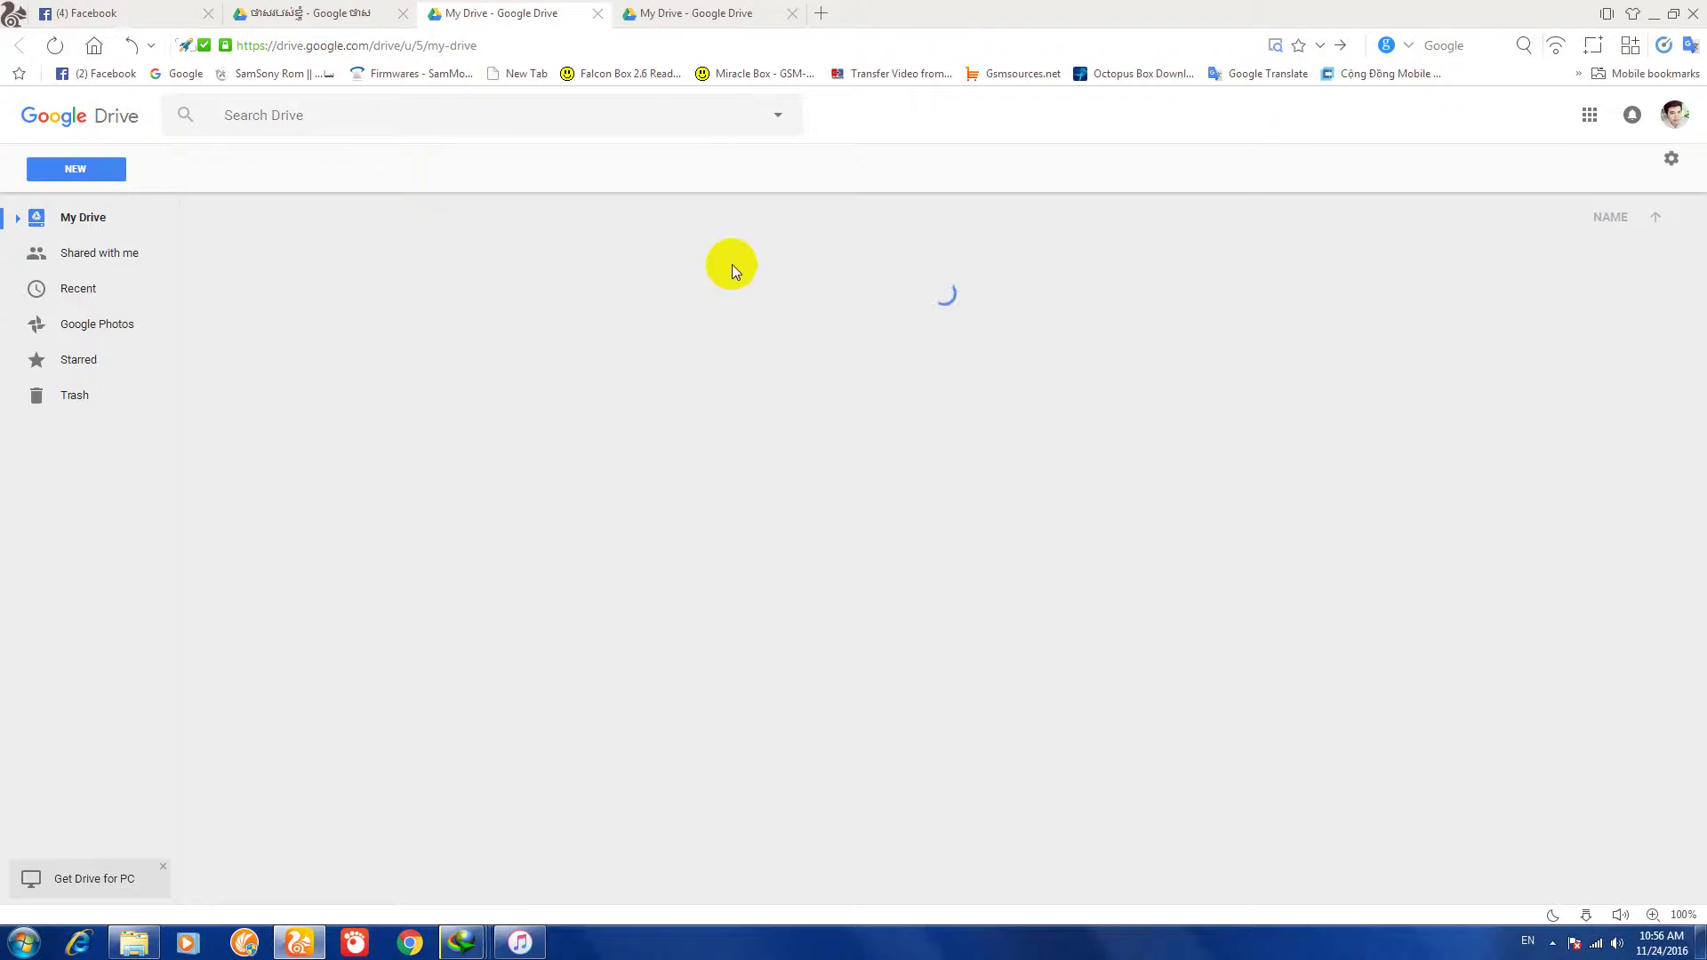
pyautogui.click(1683, 124)
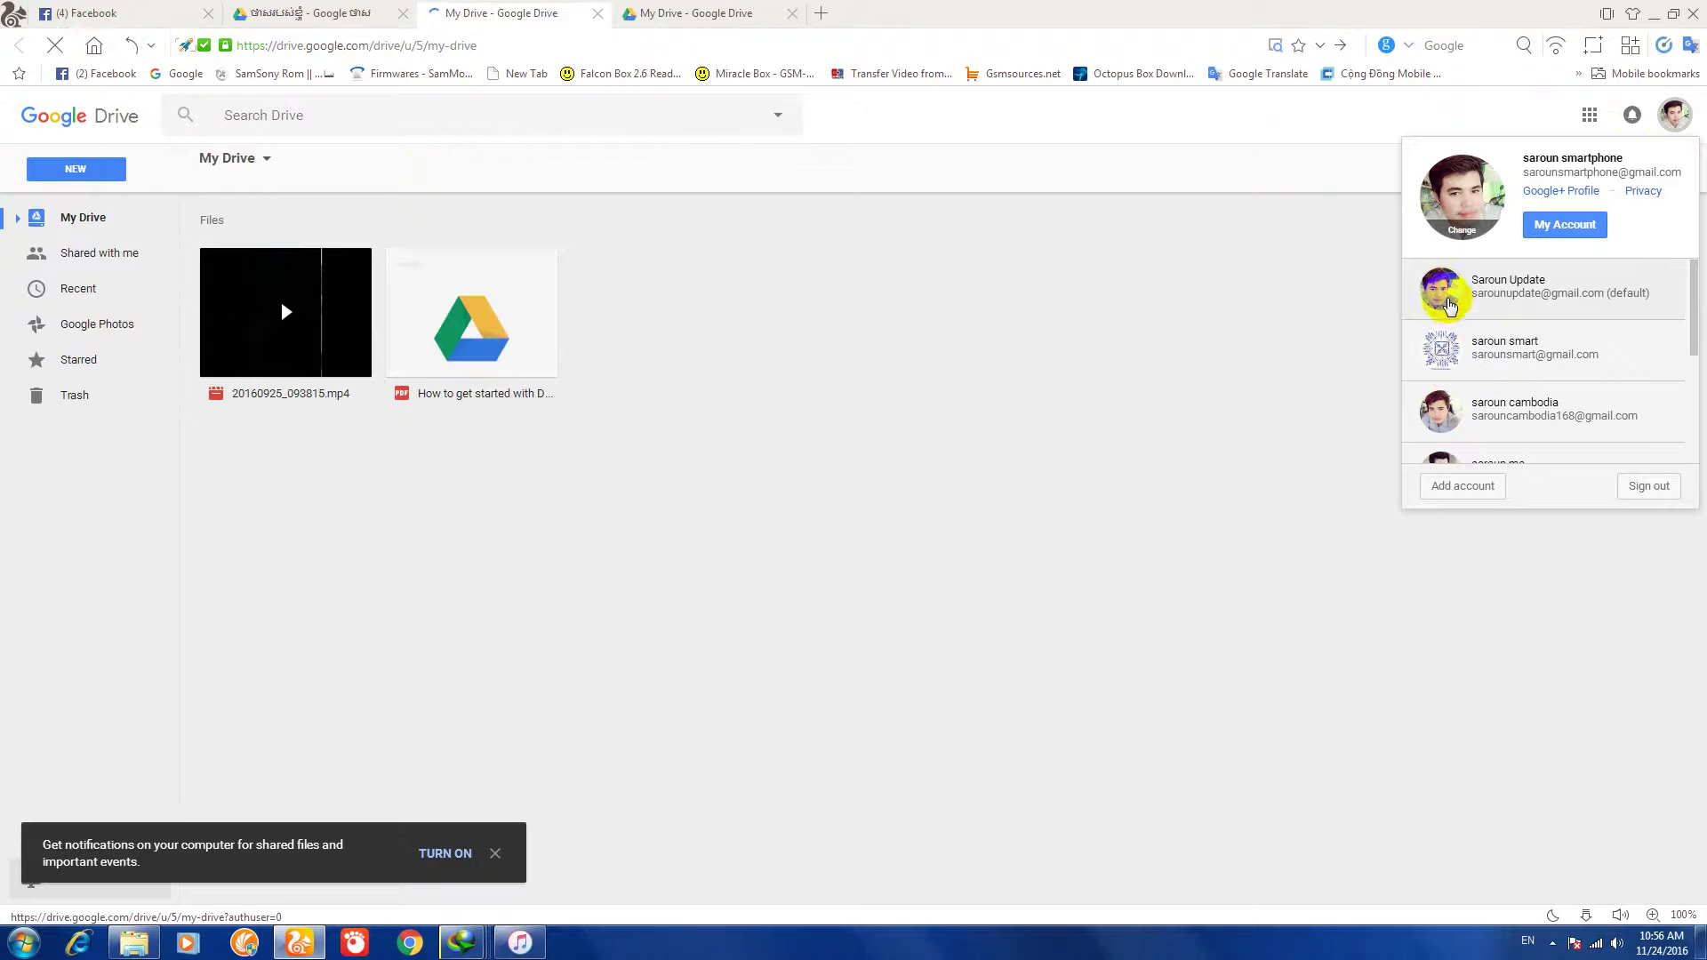
pyautogui.click(1447, 299)
pyautogui.click(1444, 354)
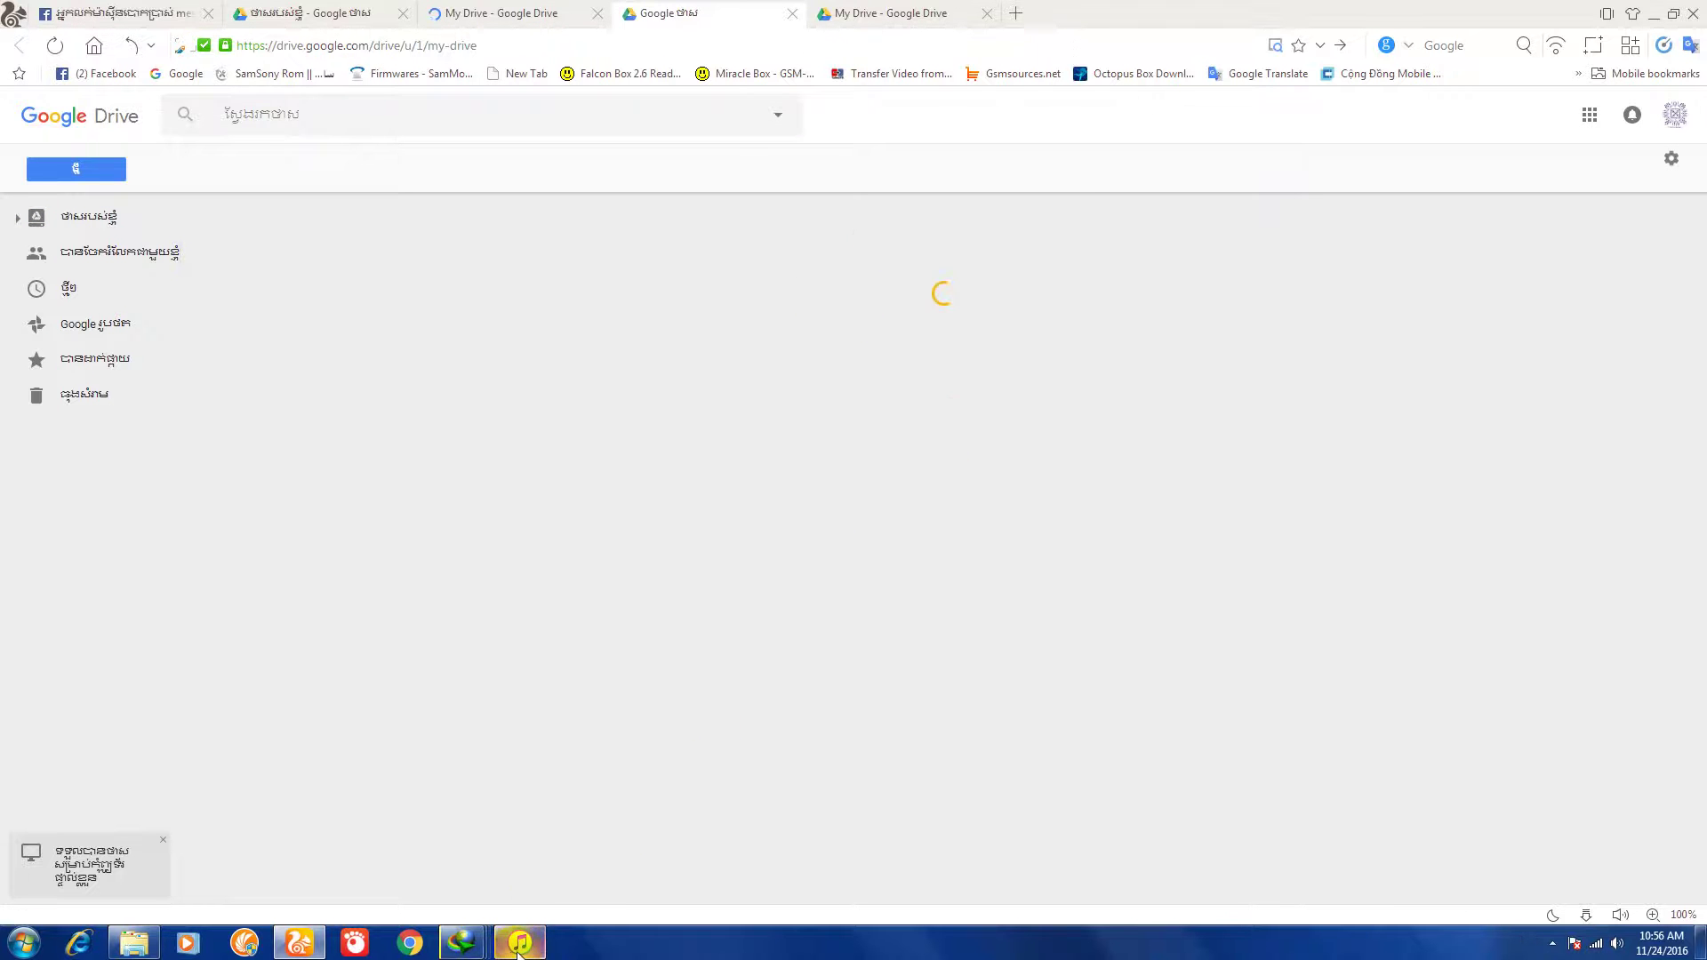
pyautogui.click(518, 944)
pyautogui.click(519, 945)
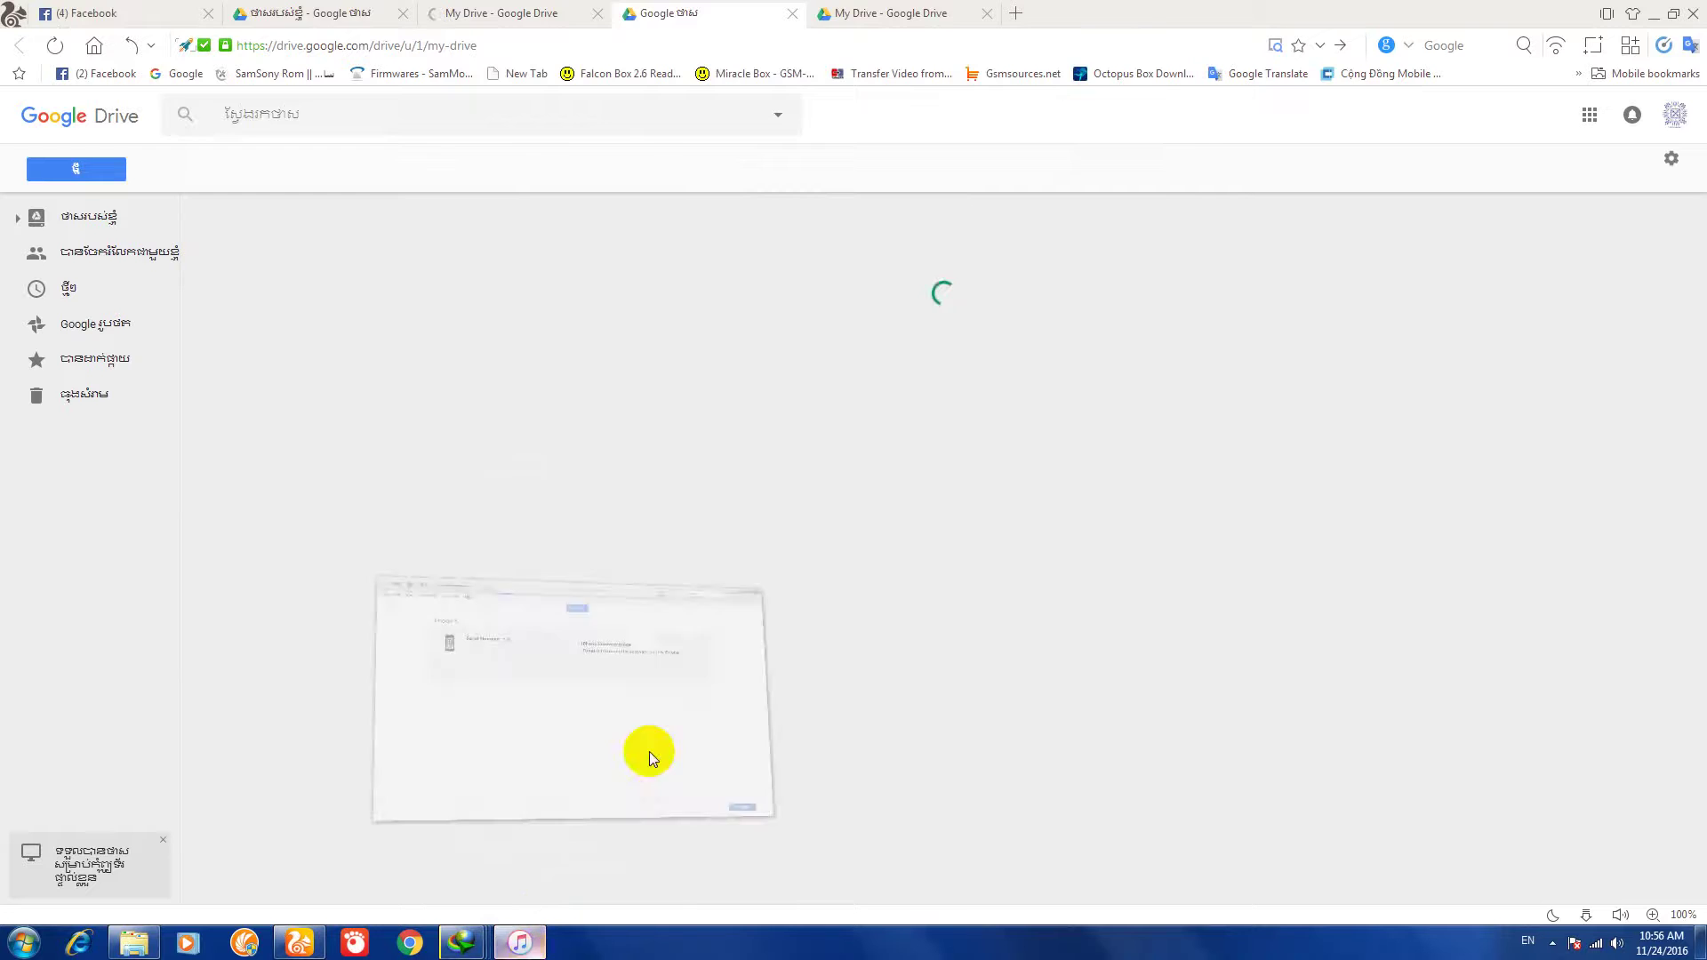
pyautogui.click(1049, 25)
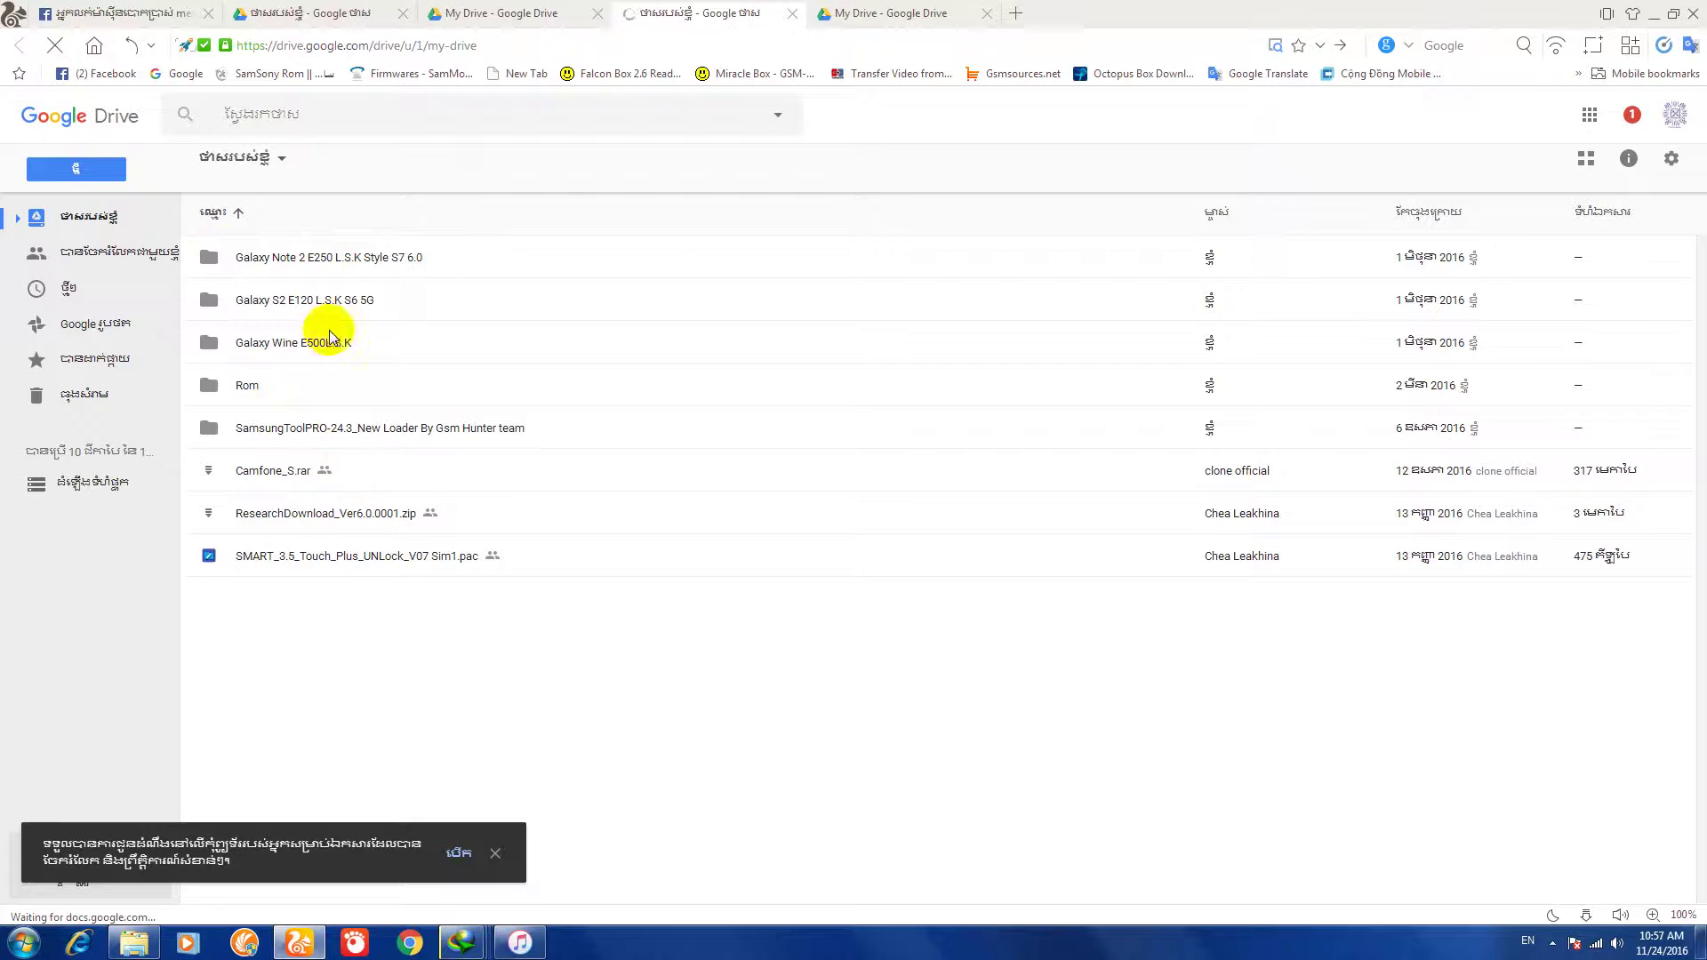
# Step: View the Galaxy Note 2 E250, Galaxy S2 E120 and Galaxy Wine E500 folders in turn, returning to the drive list after each
pyautogui.doubleClick(338, 256)
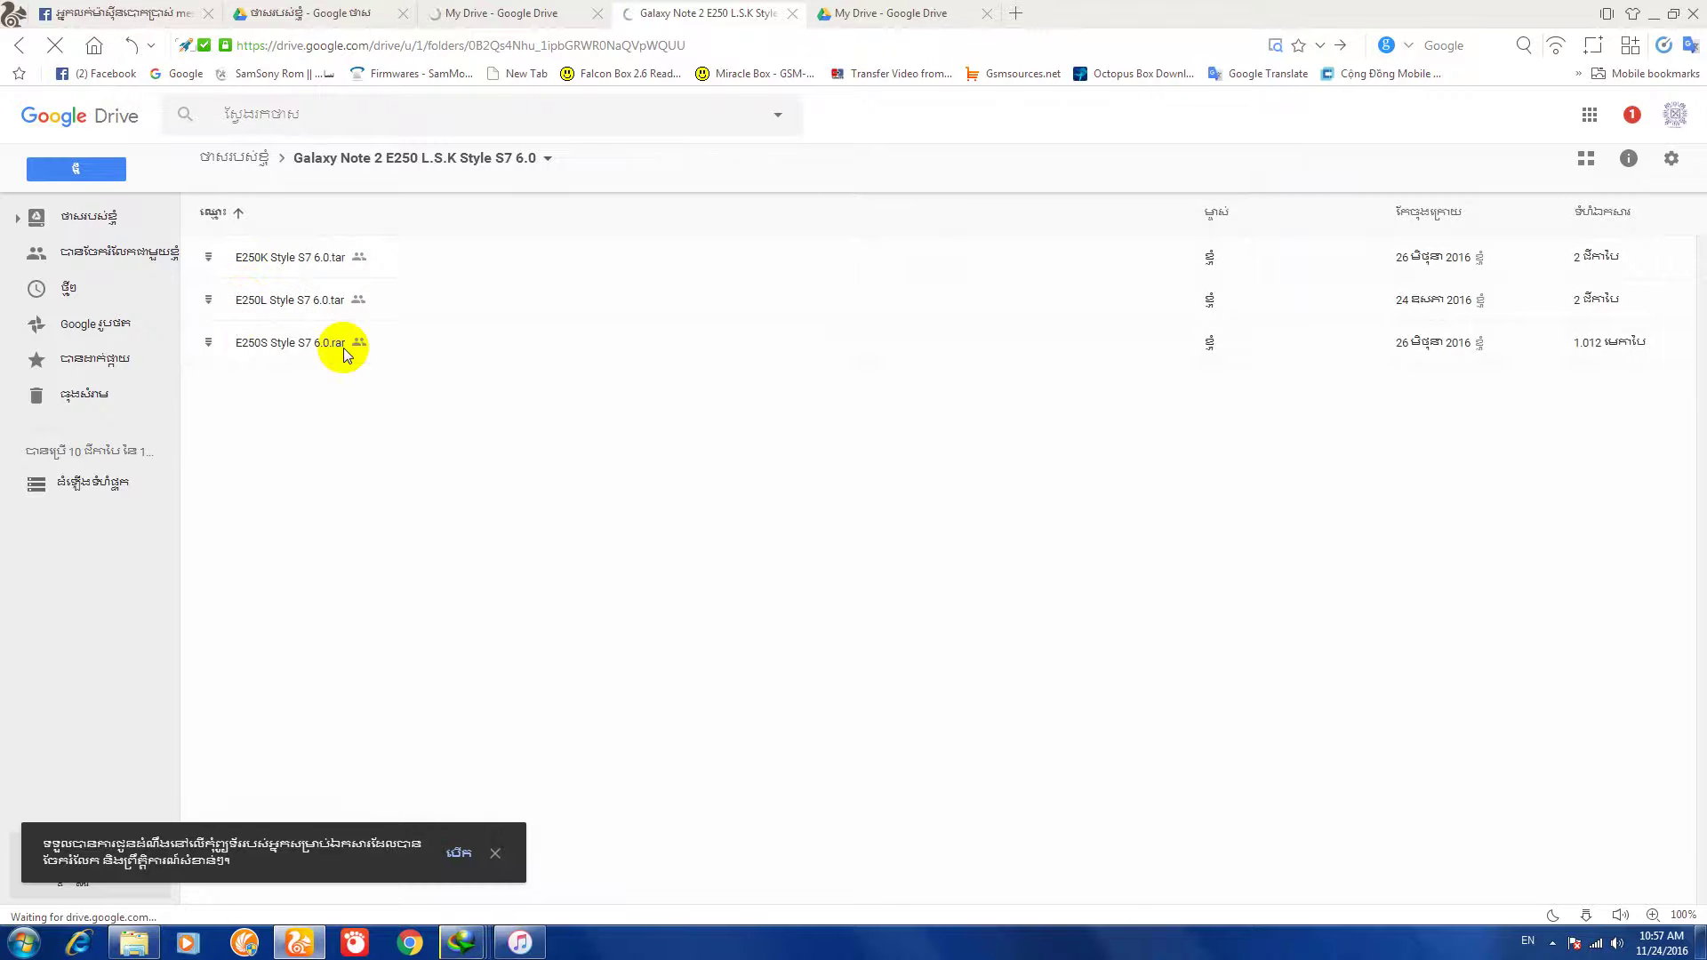
pyautogui.click(19, 46)
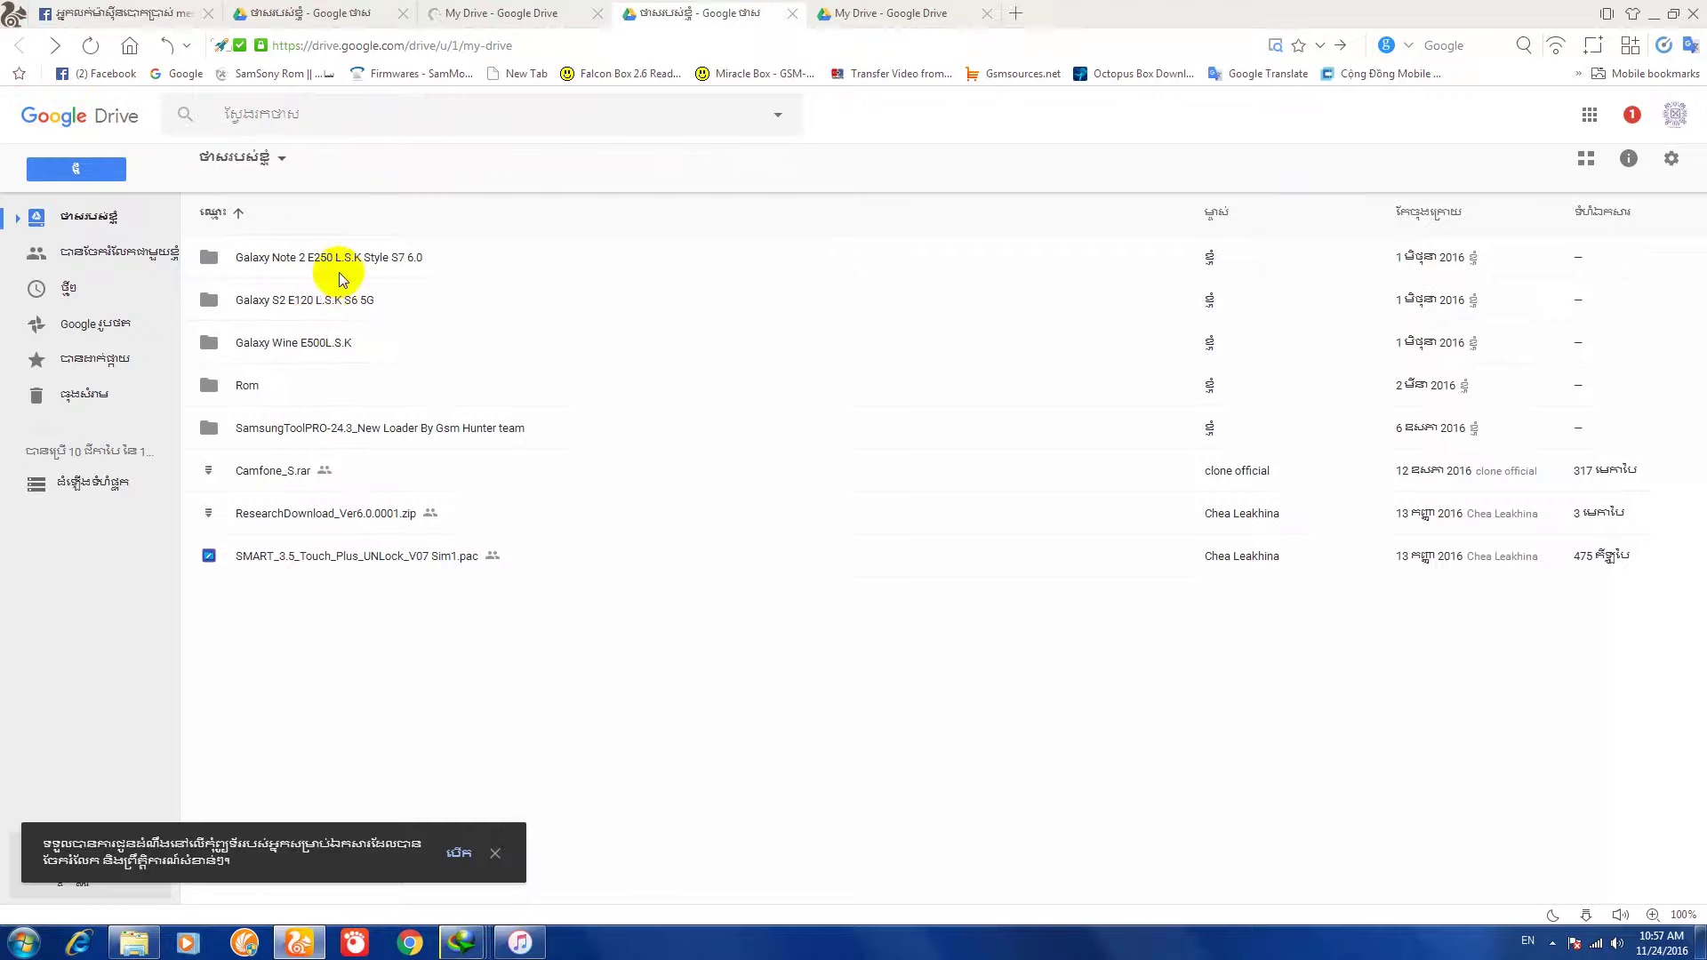
pyautogui.click(320, 305)
pyautogui.doubleClick(320, 305)
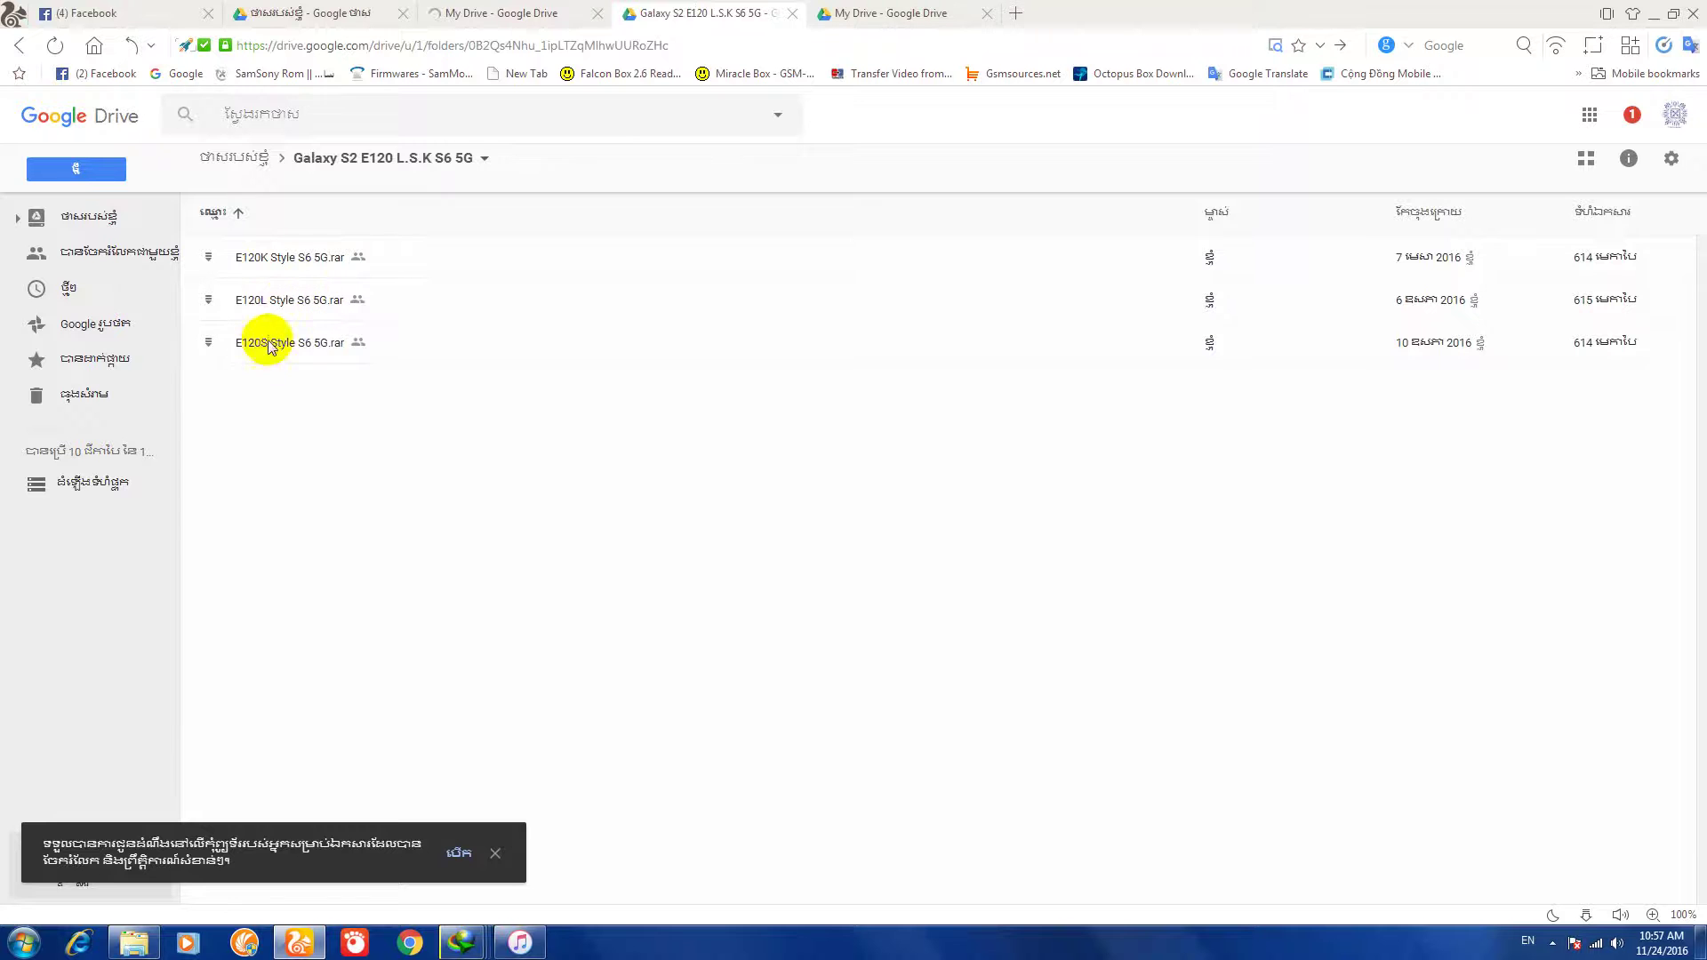
pyautogui.click(19, 45)
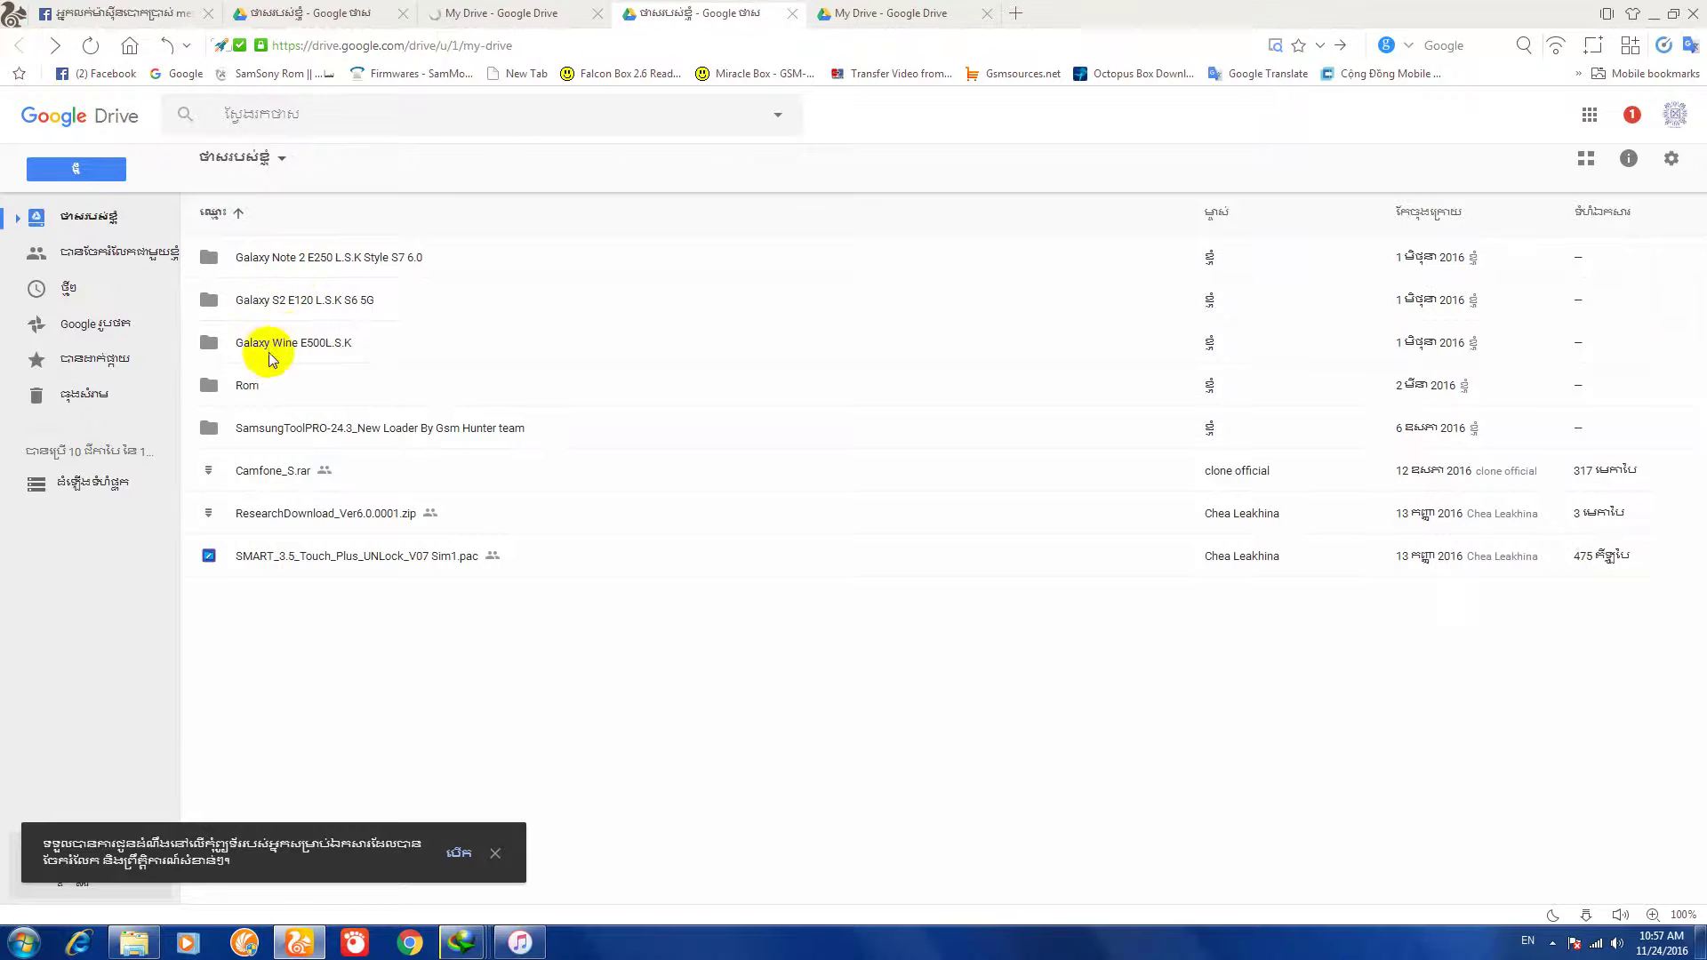
pyautogui.doubleClick(292, 339)
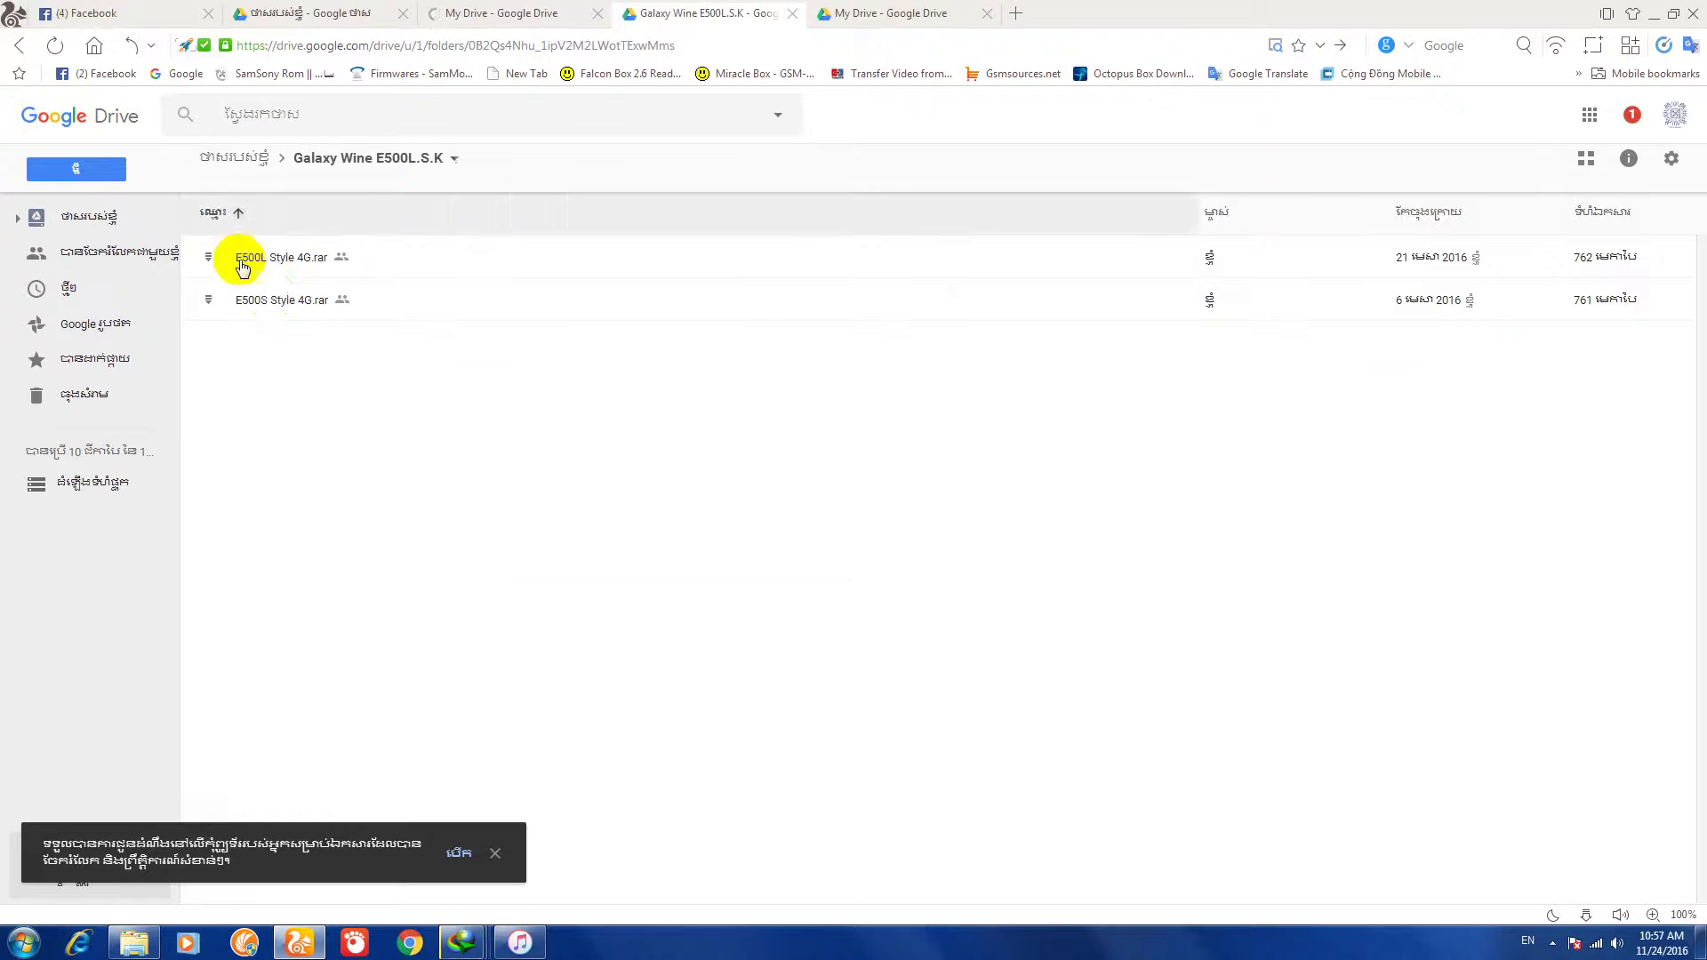
pyautogui.click(19, 45)
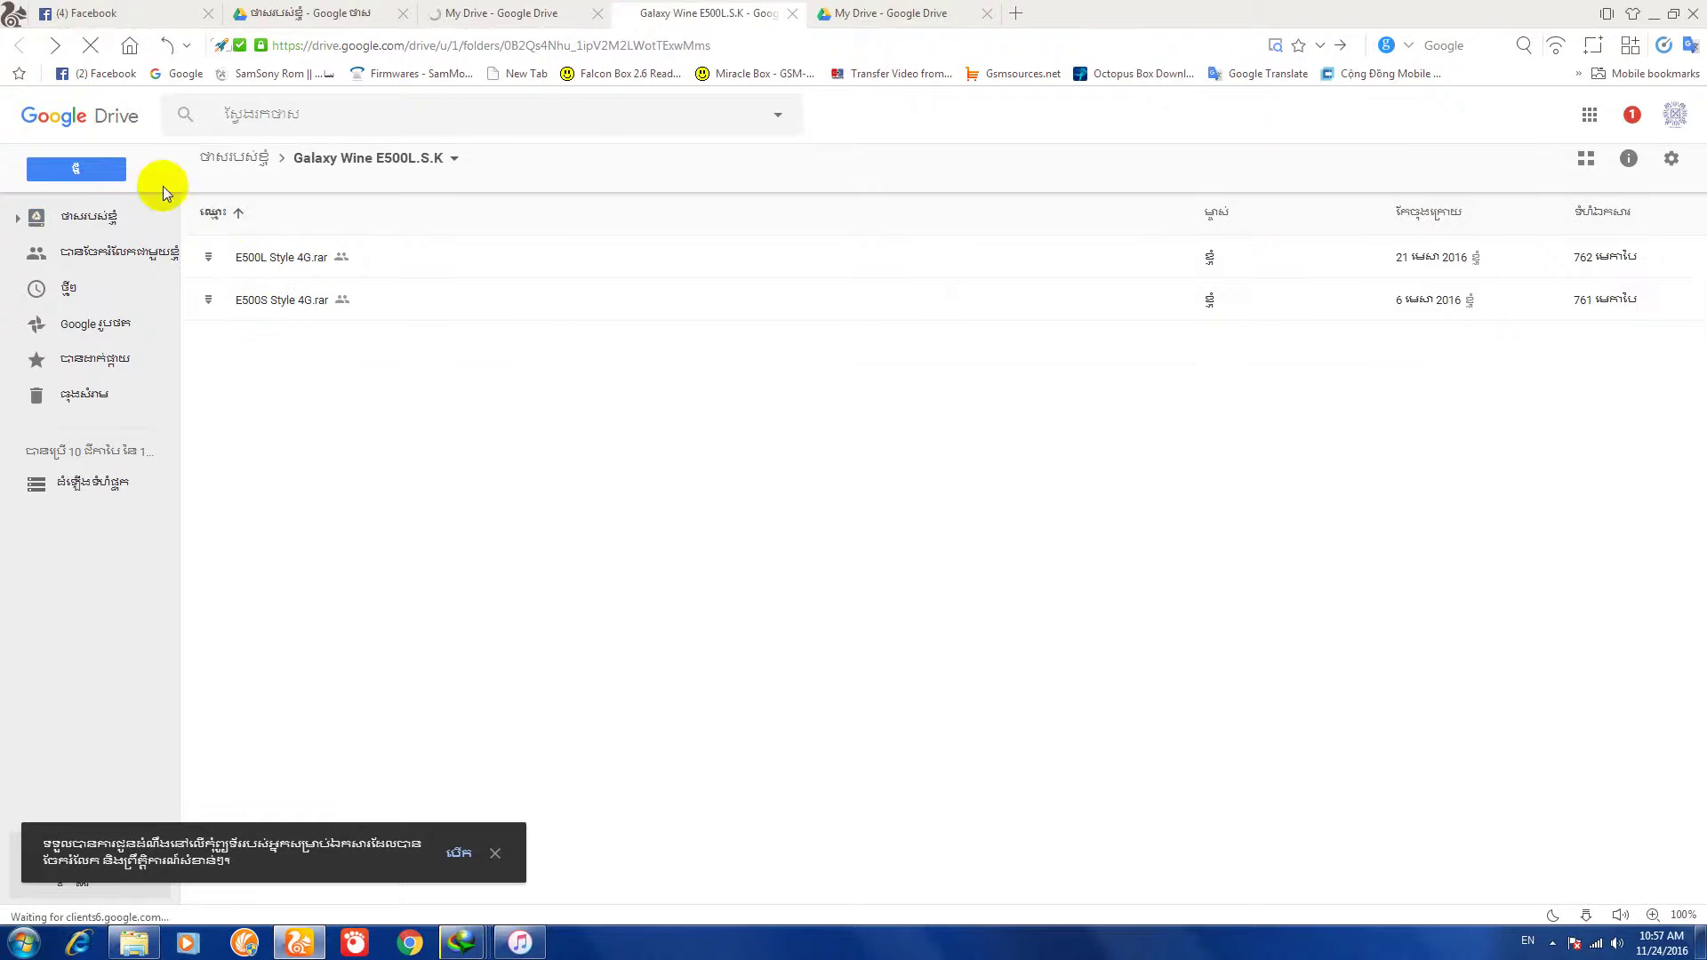
# Step: Open the Rom folder and its E330 L.S.K subfolder to view the stored ROM
pyautogui.click(277, 389)
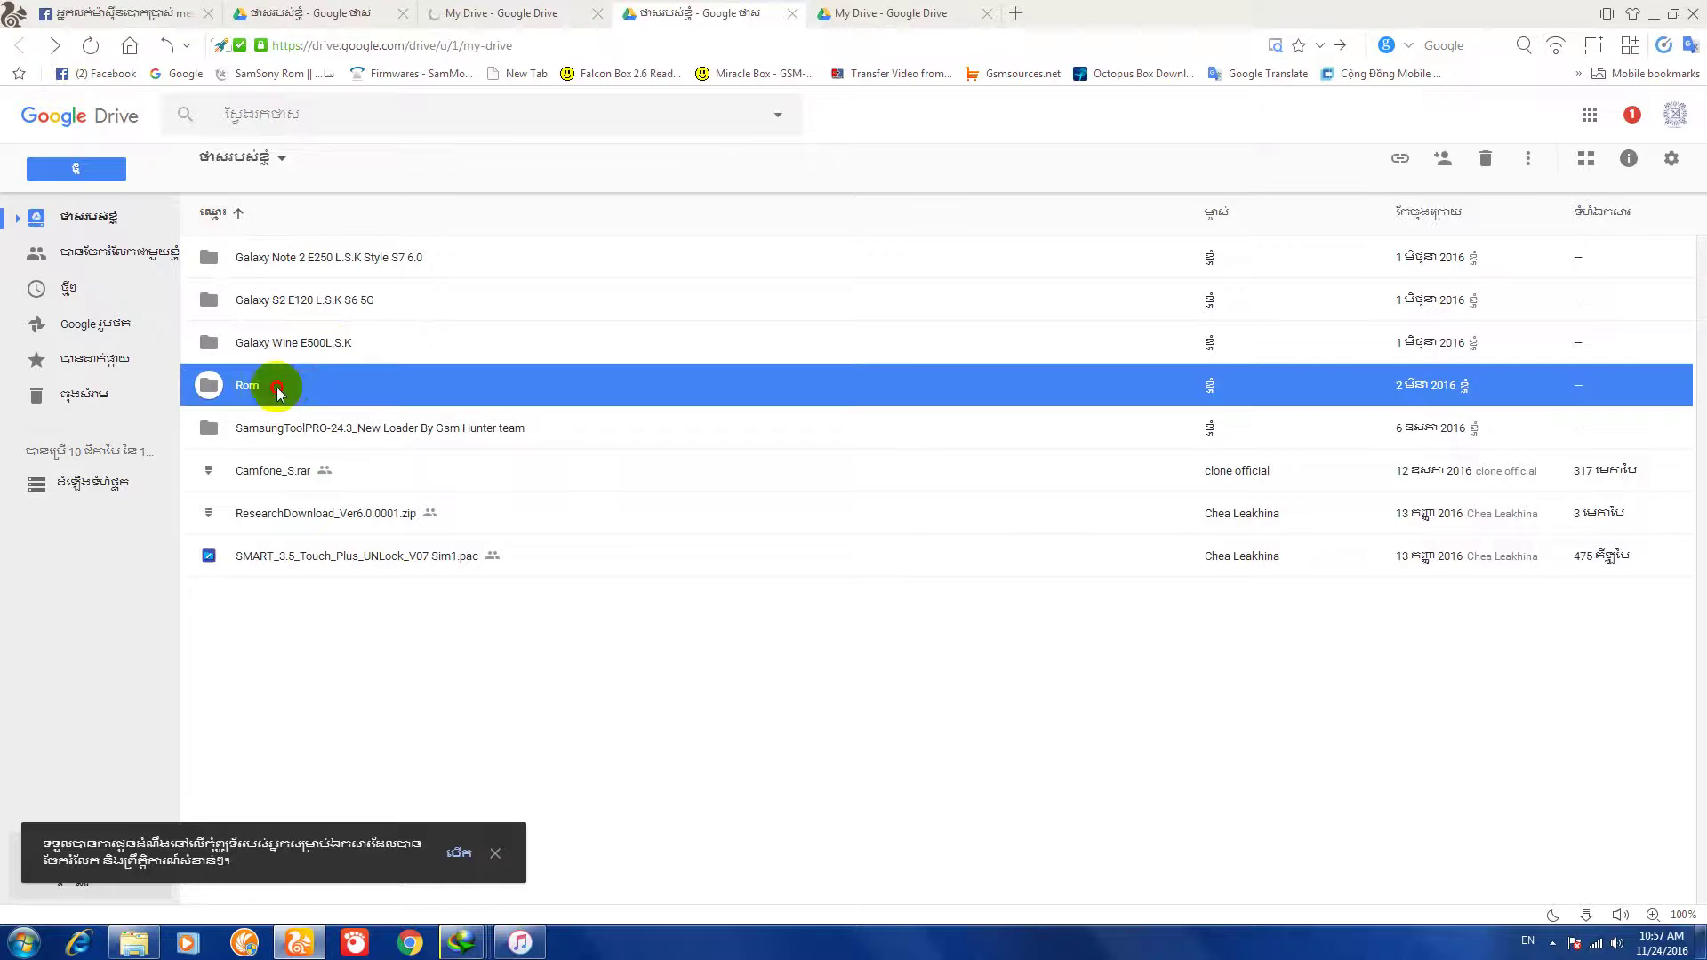
pyautogui.doubleClick(277, 390)
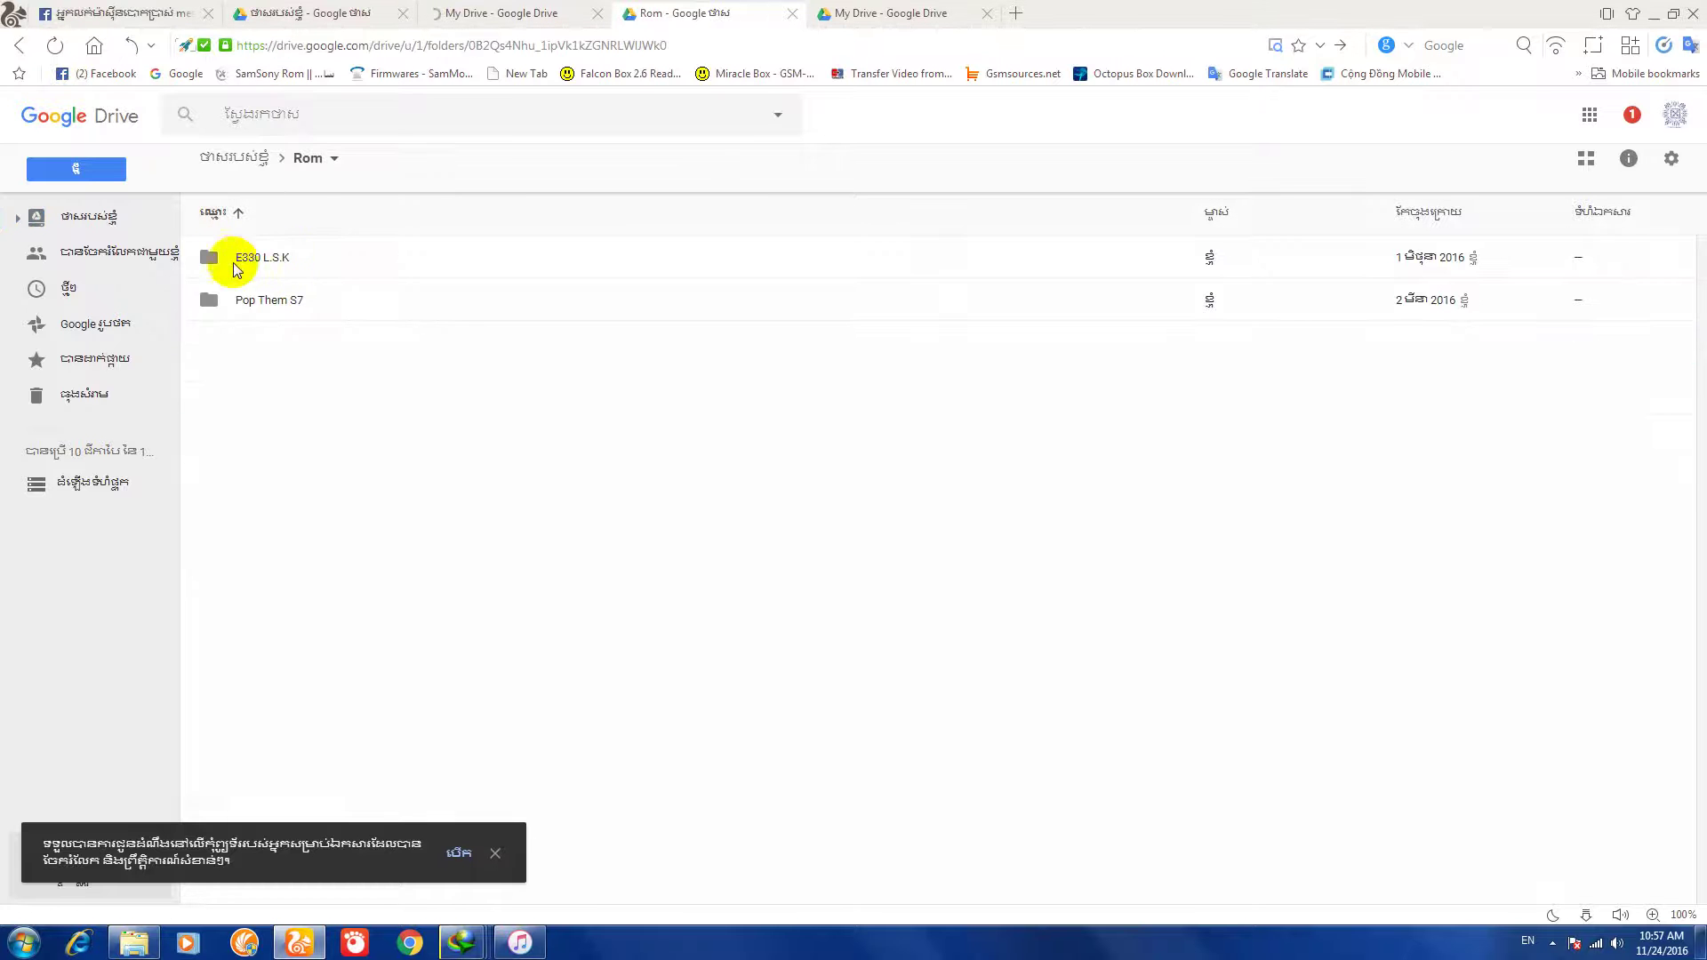
pyautogui.doubleClick(349, 258)
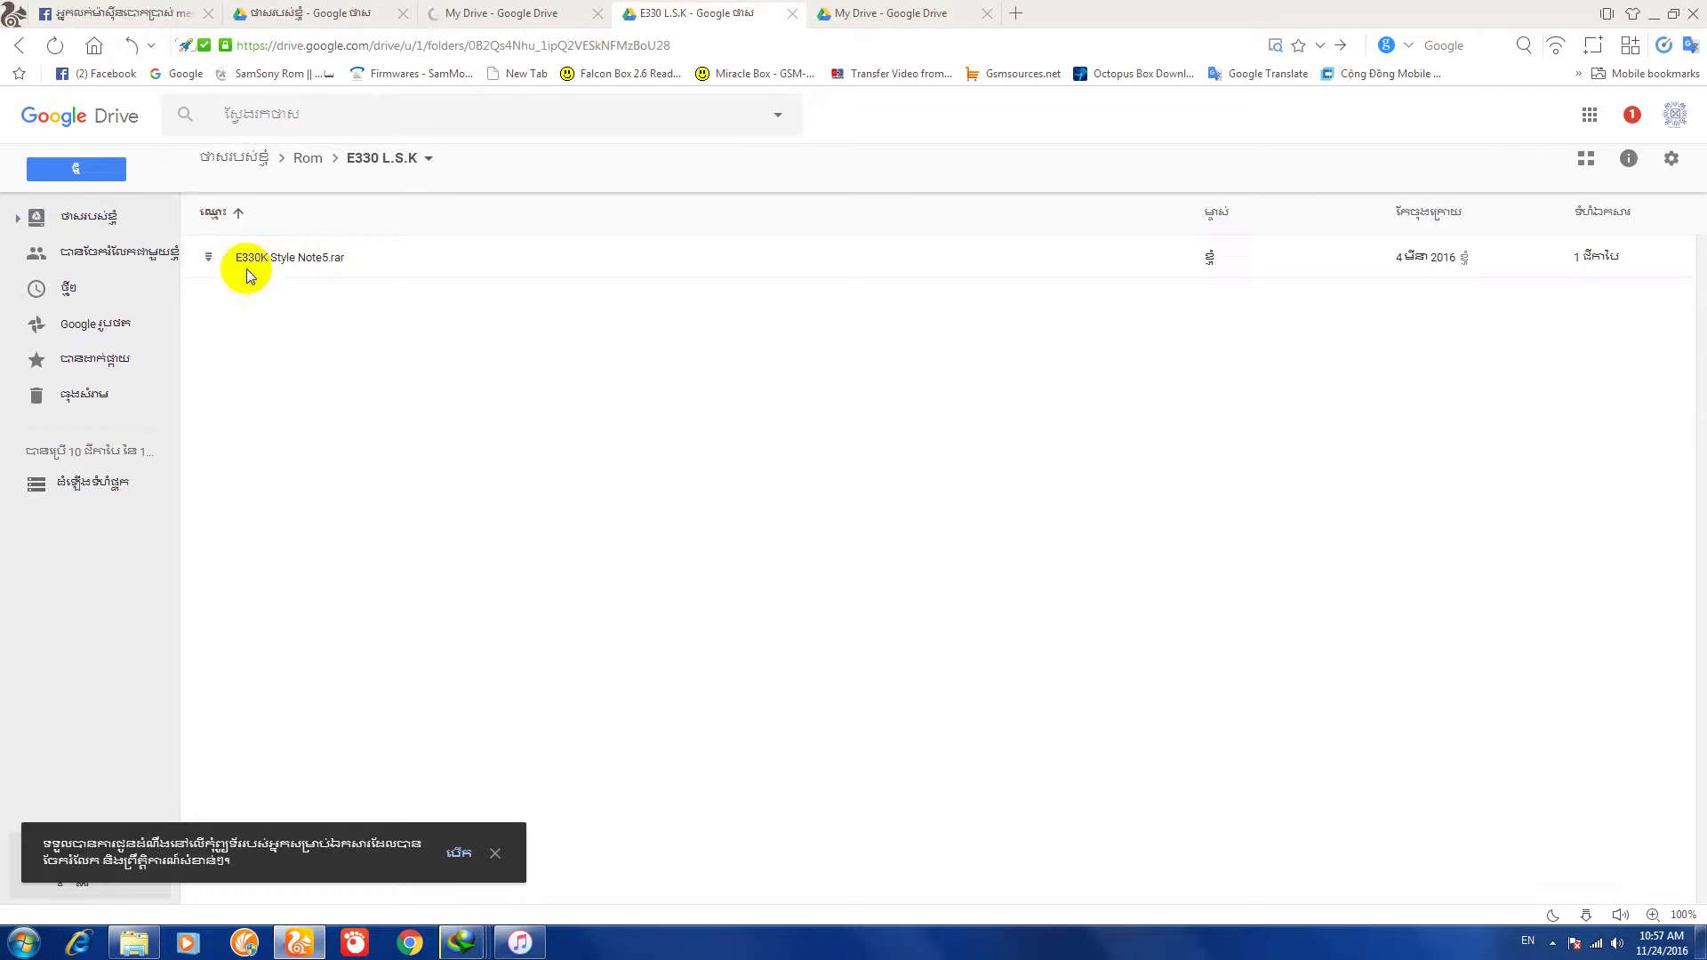
# Step: Return to the Rom folder, view its Pop Them S7 subfolder, and go back to the main drive list
pyautogui.click(19, 45)
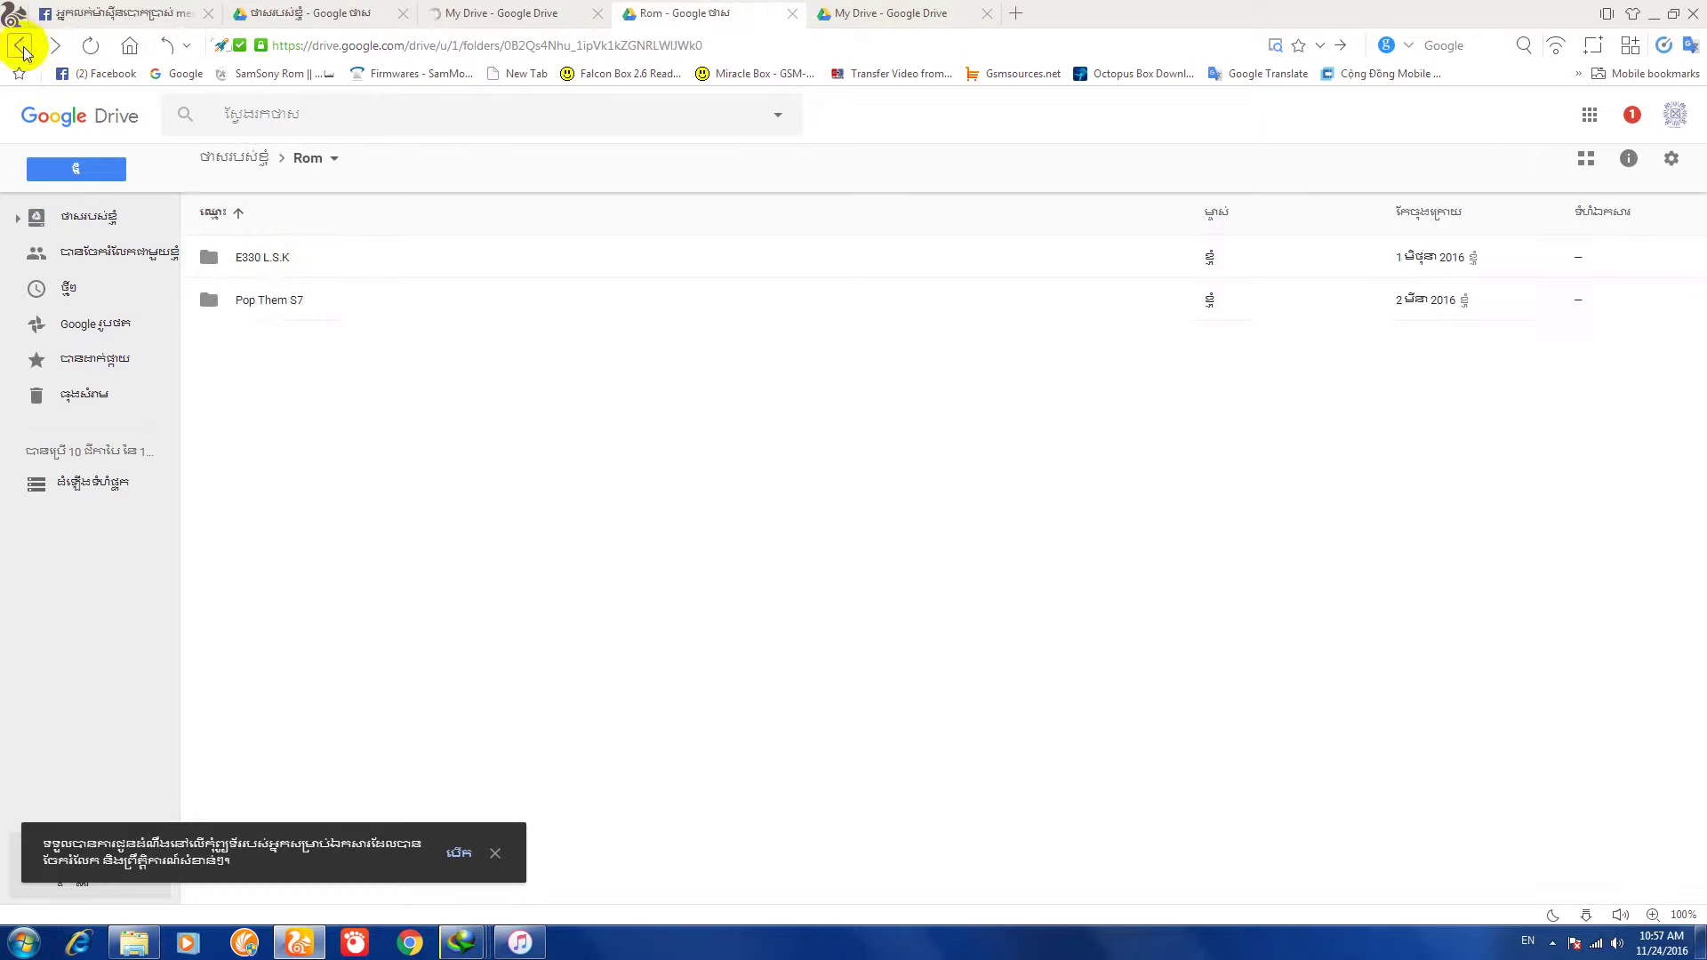
pyautogui.click(311, 308)
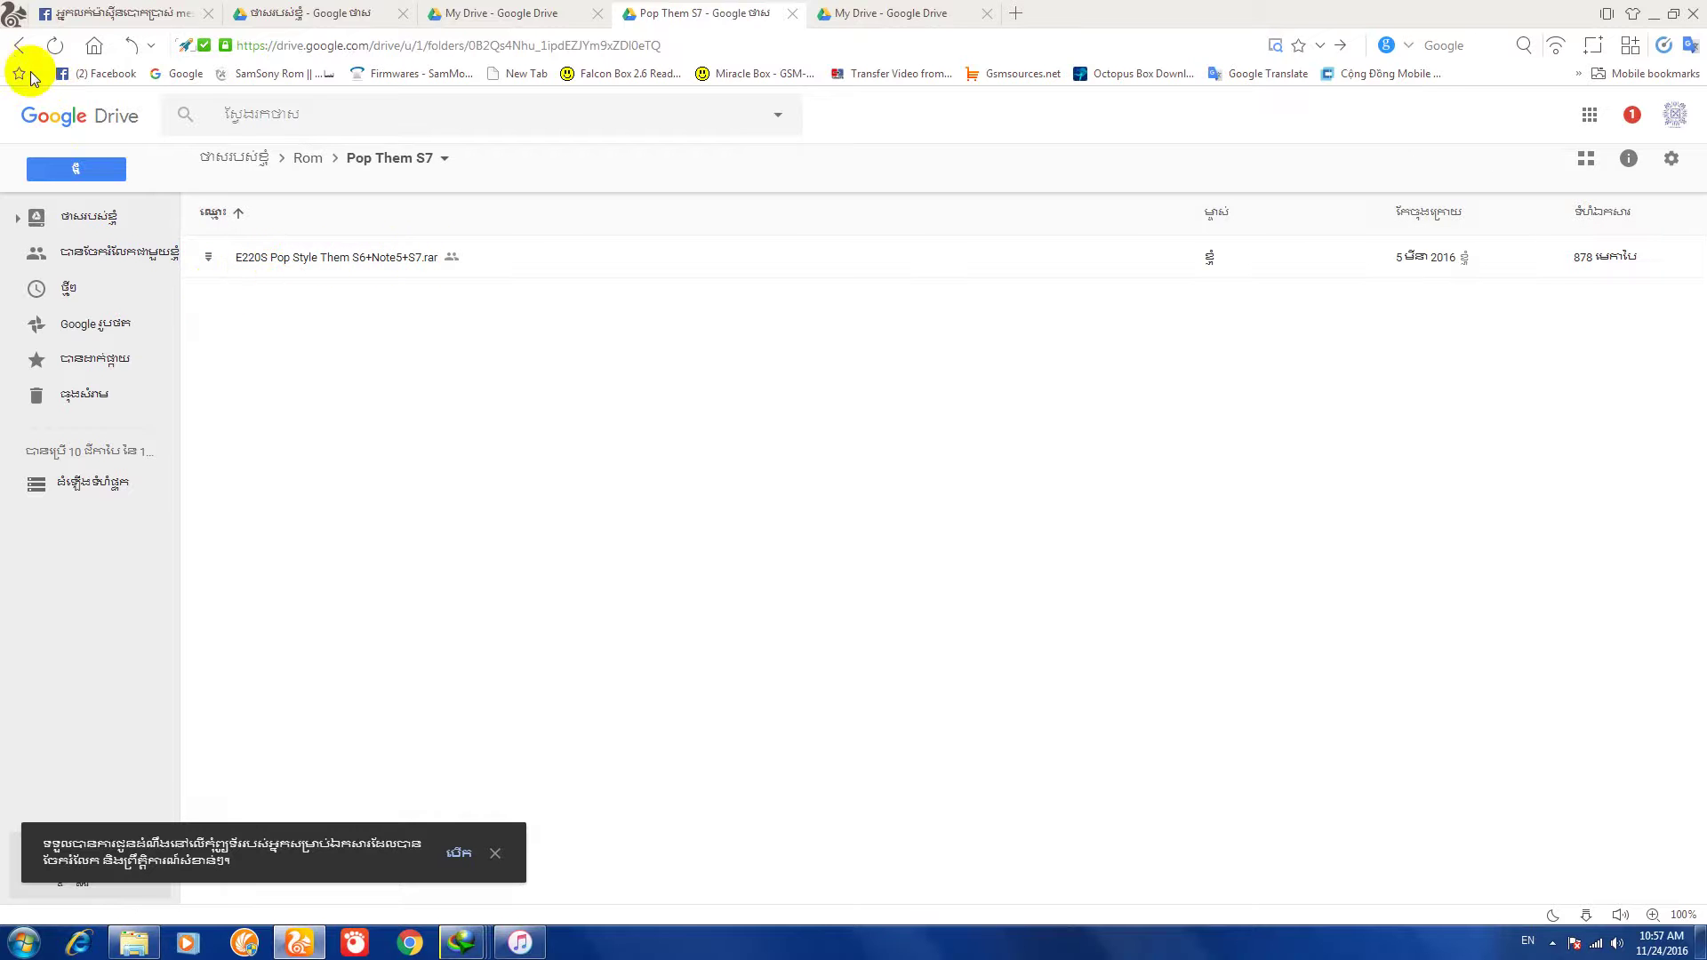
pyautogui.click(18, 46)
pyautogui.click(16, 48)
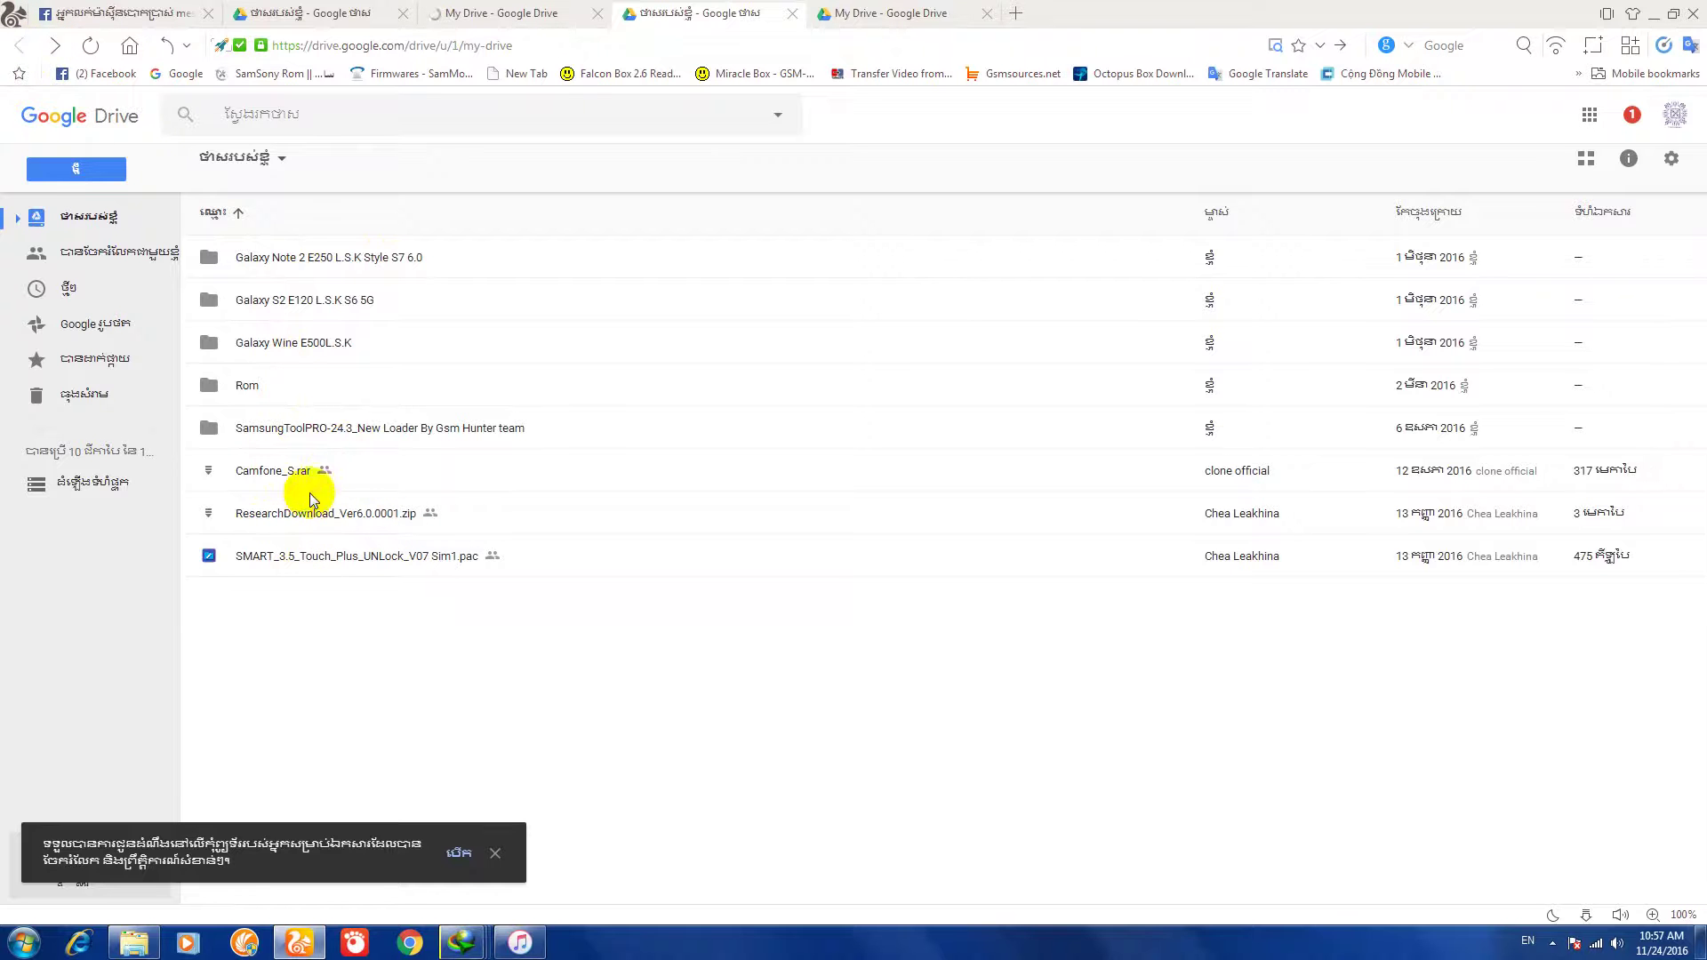
# Step: Open the drive of the third account listed in the account switcher and minimize the iTunes window covering it
pyautogui.click(1675, 113)
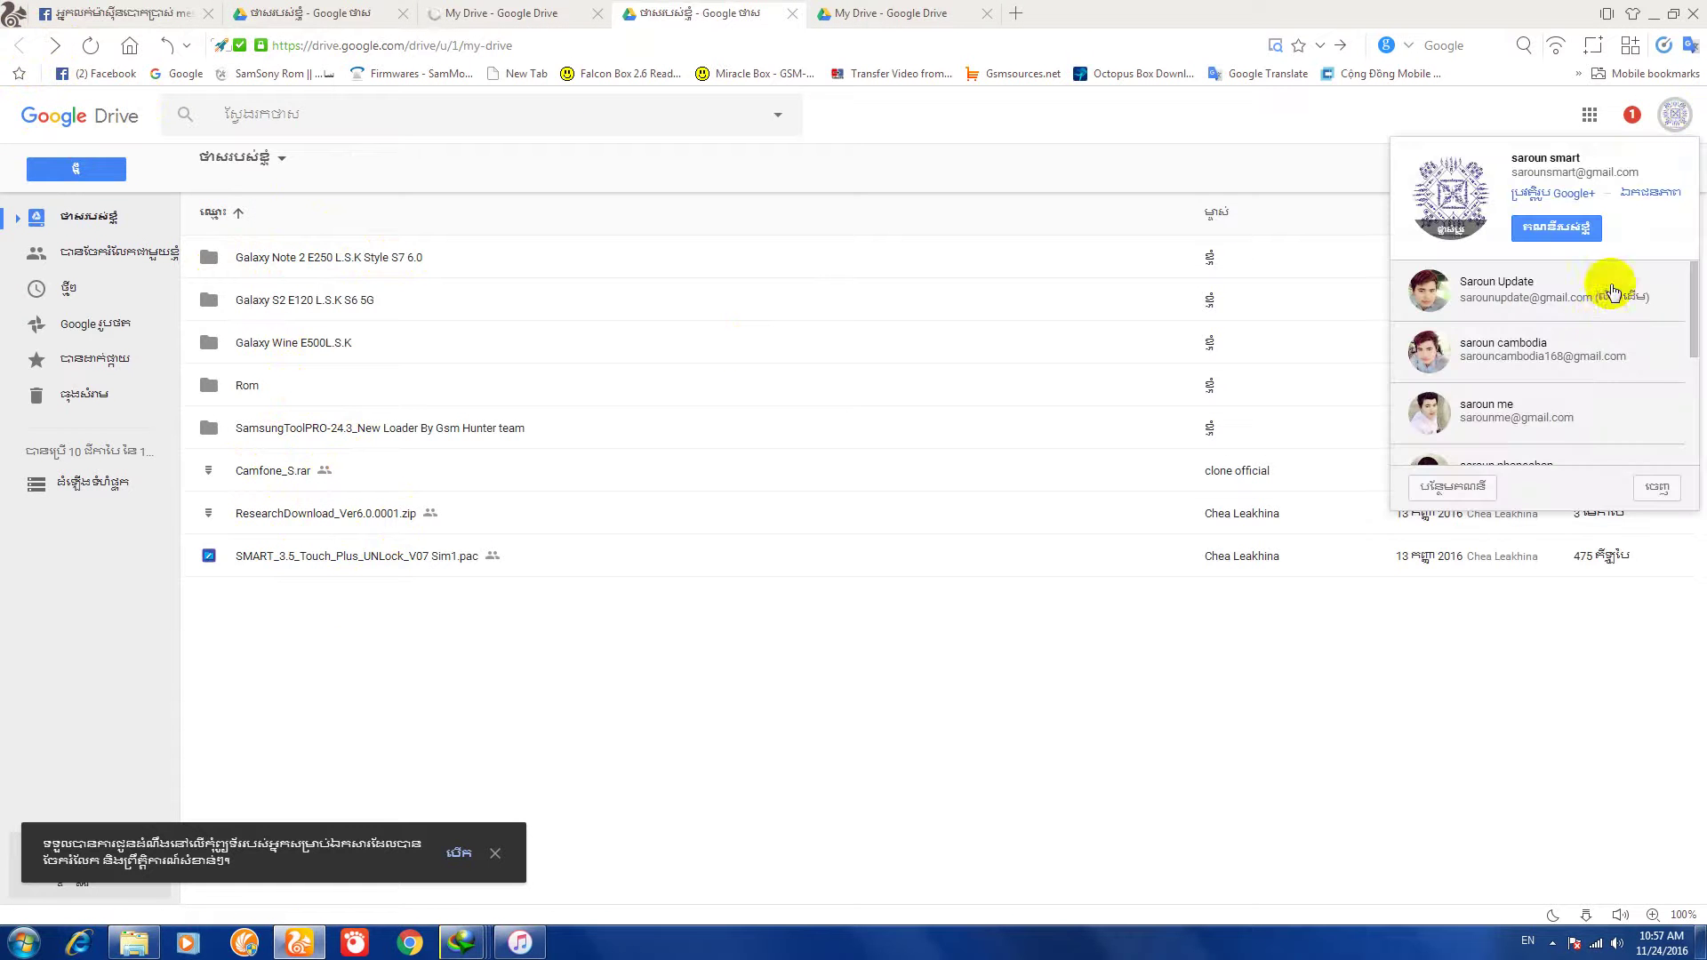
pyautogui.click(1435, 416)
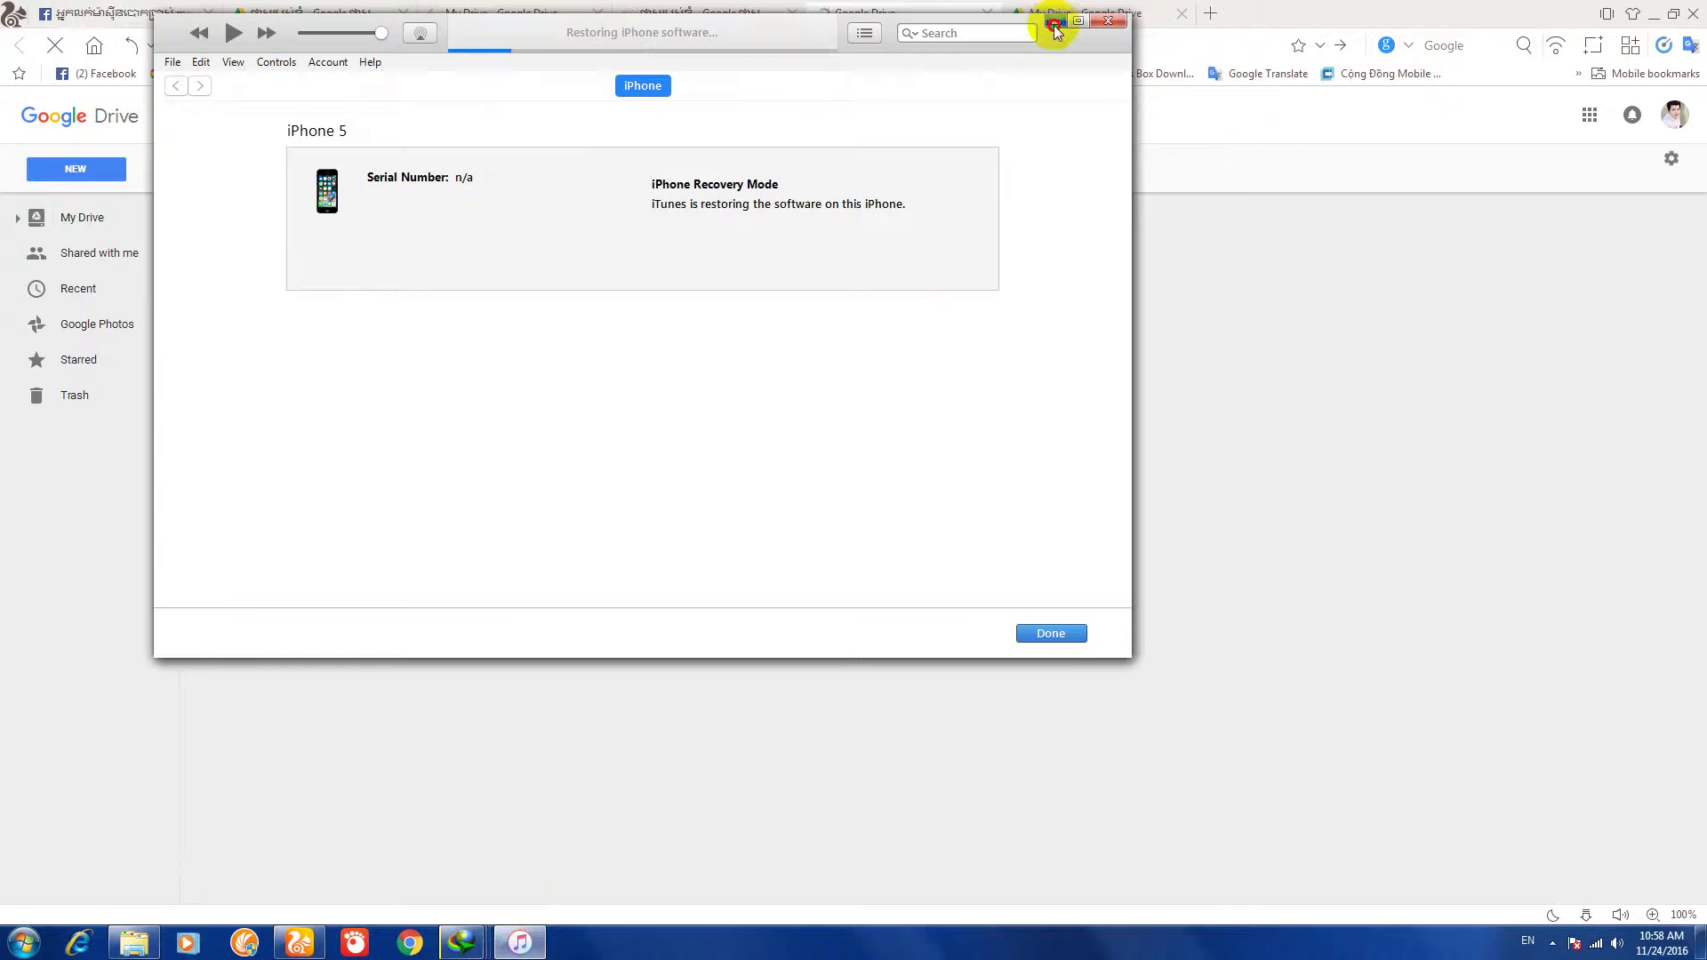
pyautogui.click(1053, 25)
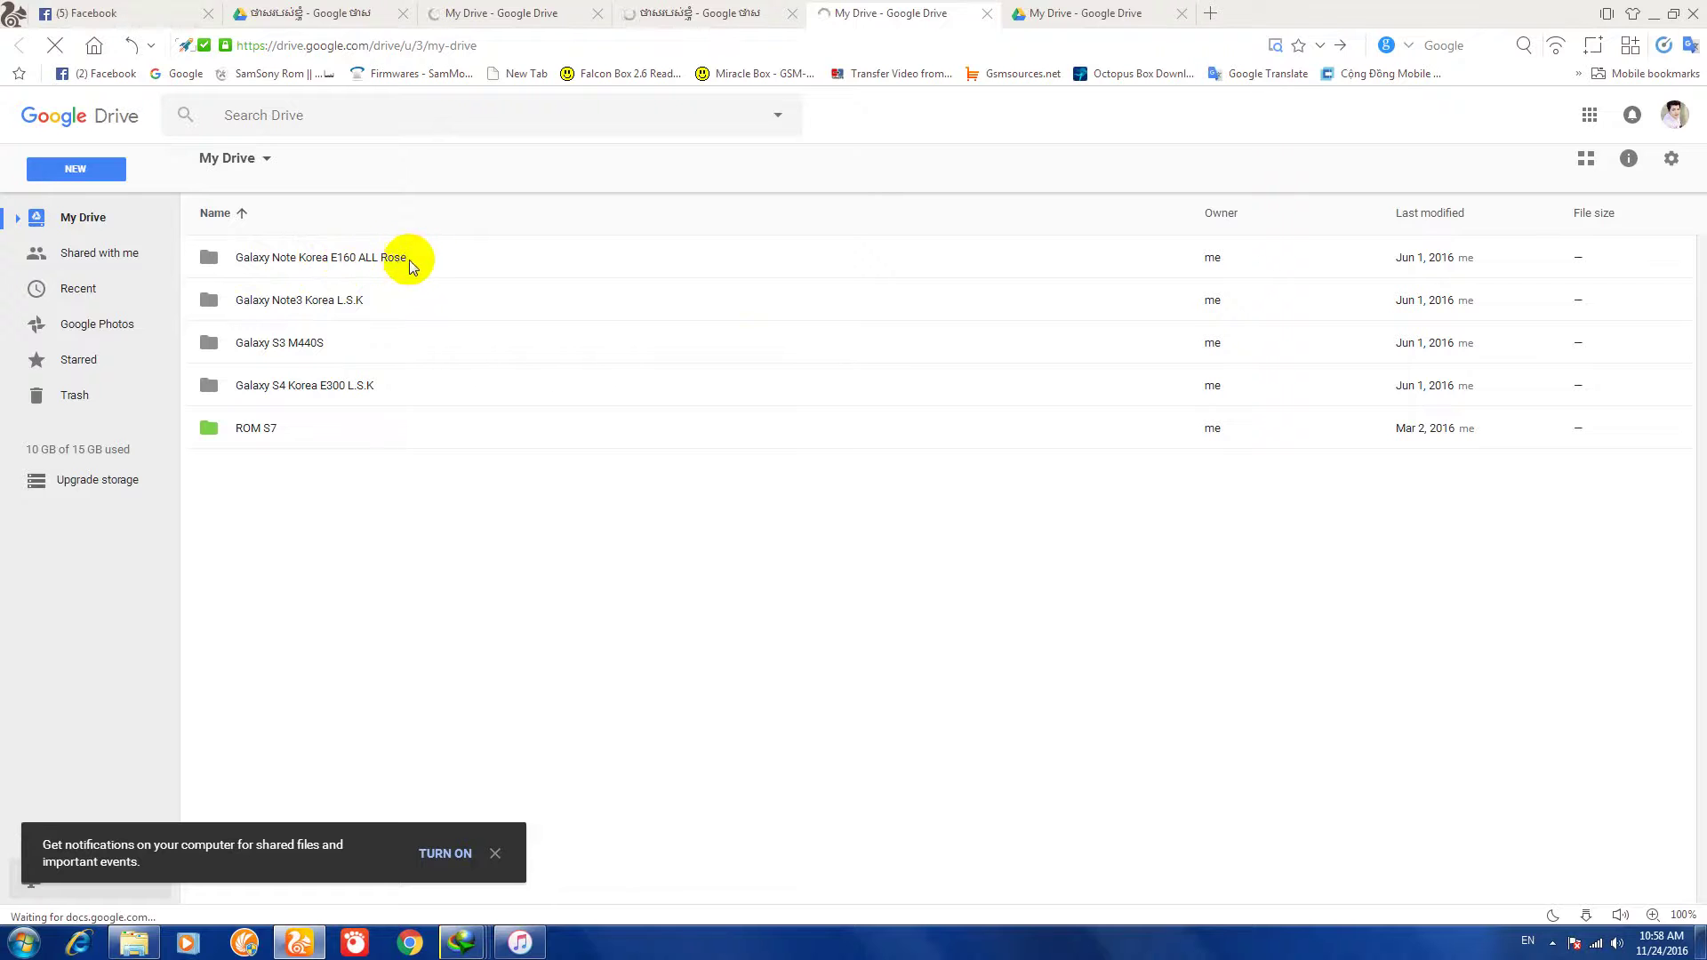
# Step: View the Galaxy Note Korea E160 ALL Rose and Galaxy Note3 Korea L.S.K folders, returning to the drive list after each
pyautogui.doubleClick(468, 260)
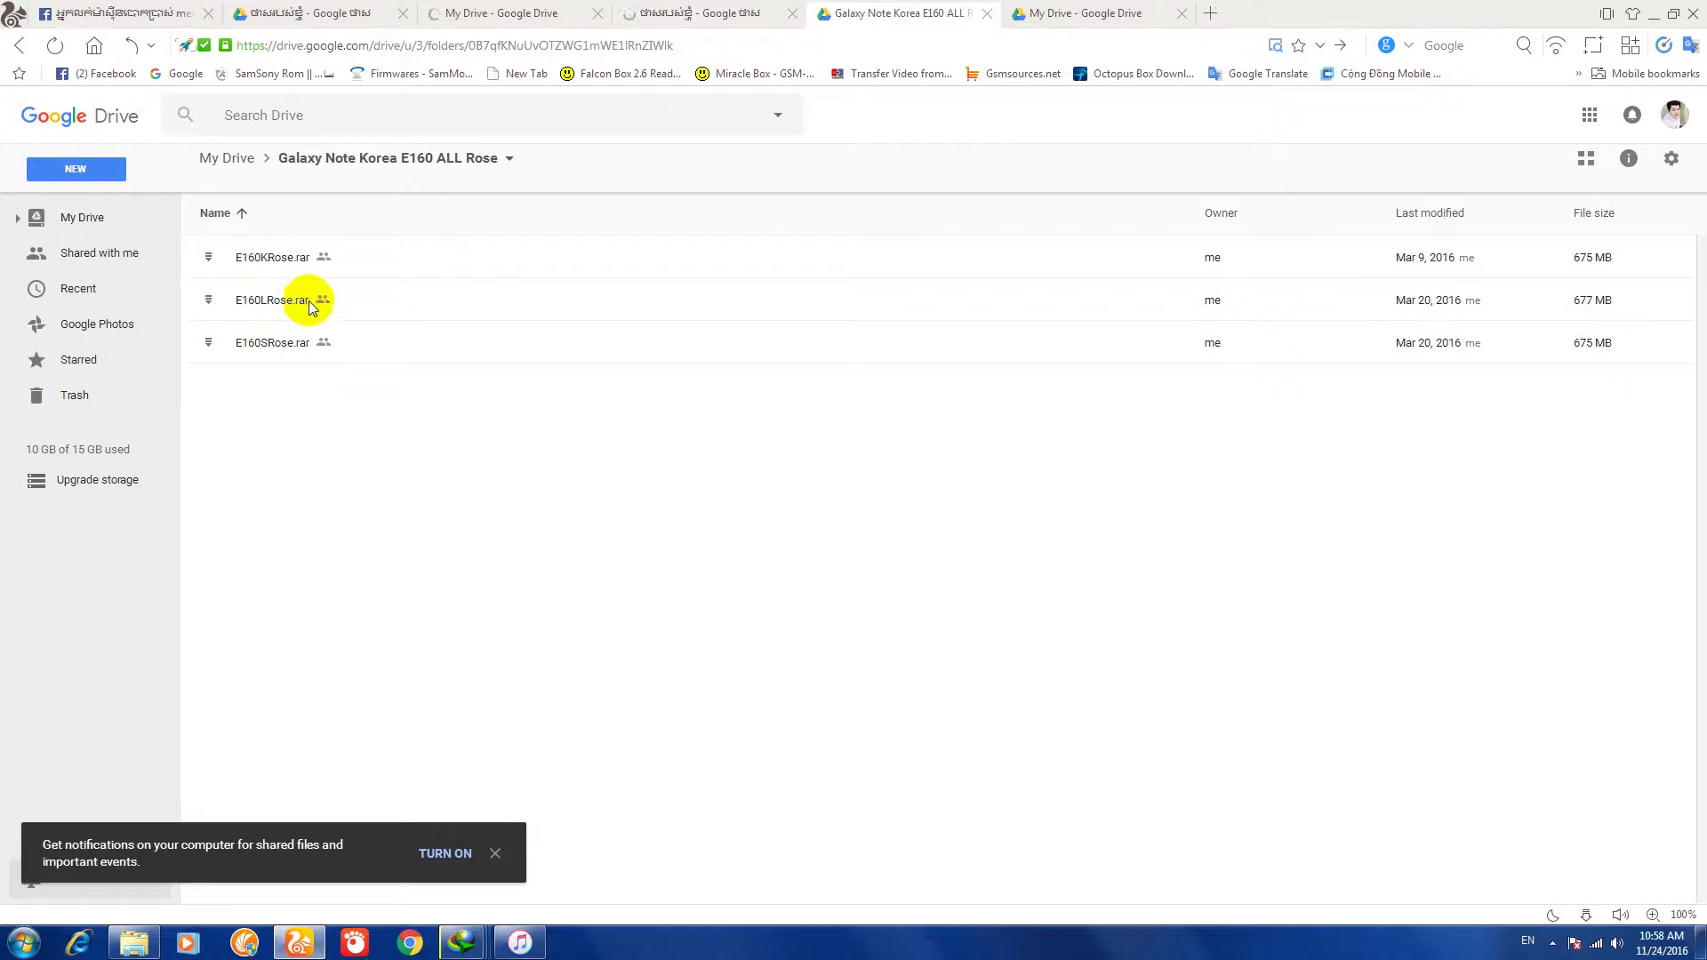
pyautogui.click(19, 46)
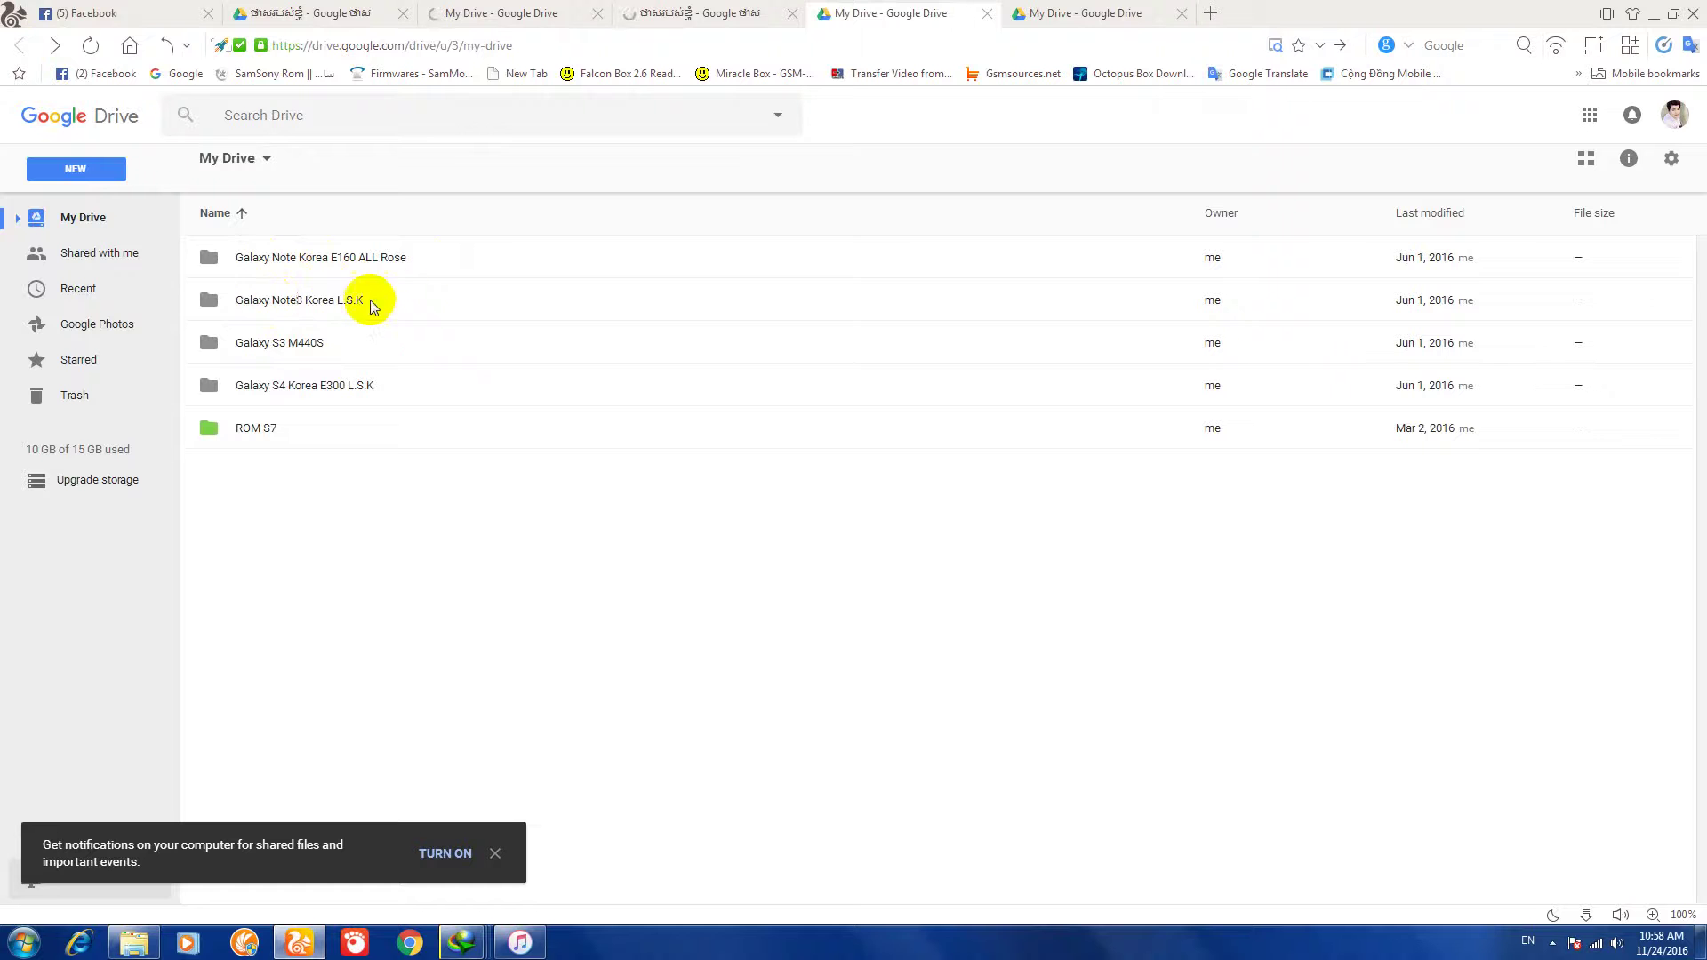
pyautogui.doubleClick(408, 293)
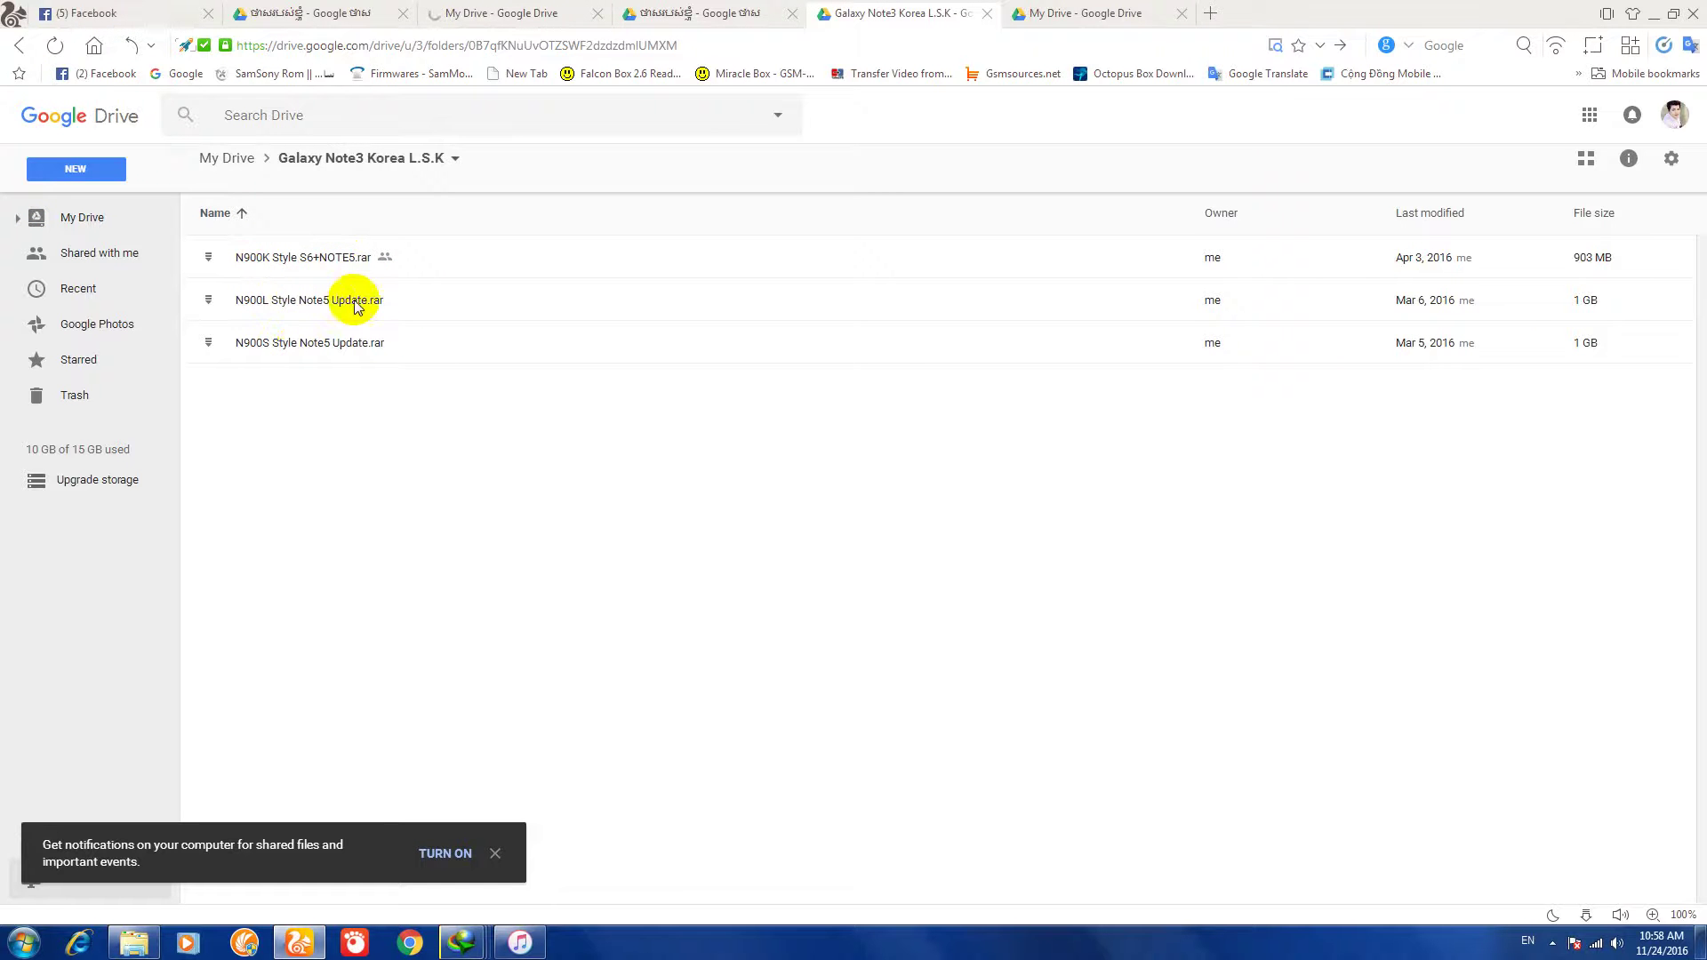
pyautogui.click(12, 51)
# Step: View the Galaxy S3 M440S and Galaxy S4 Korea E300 L.S.K folders, returning to the drive list after each
pyautogui.click(385, 341)
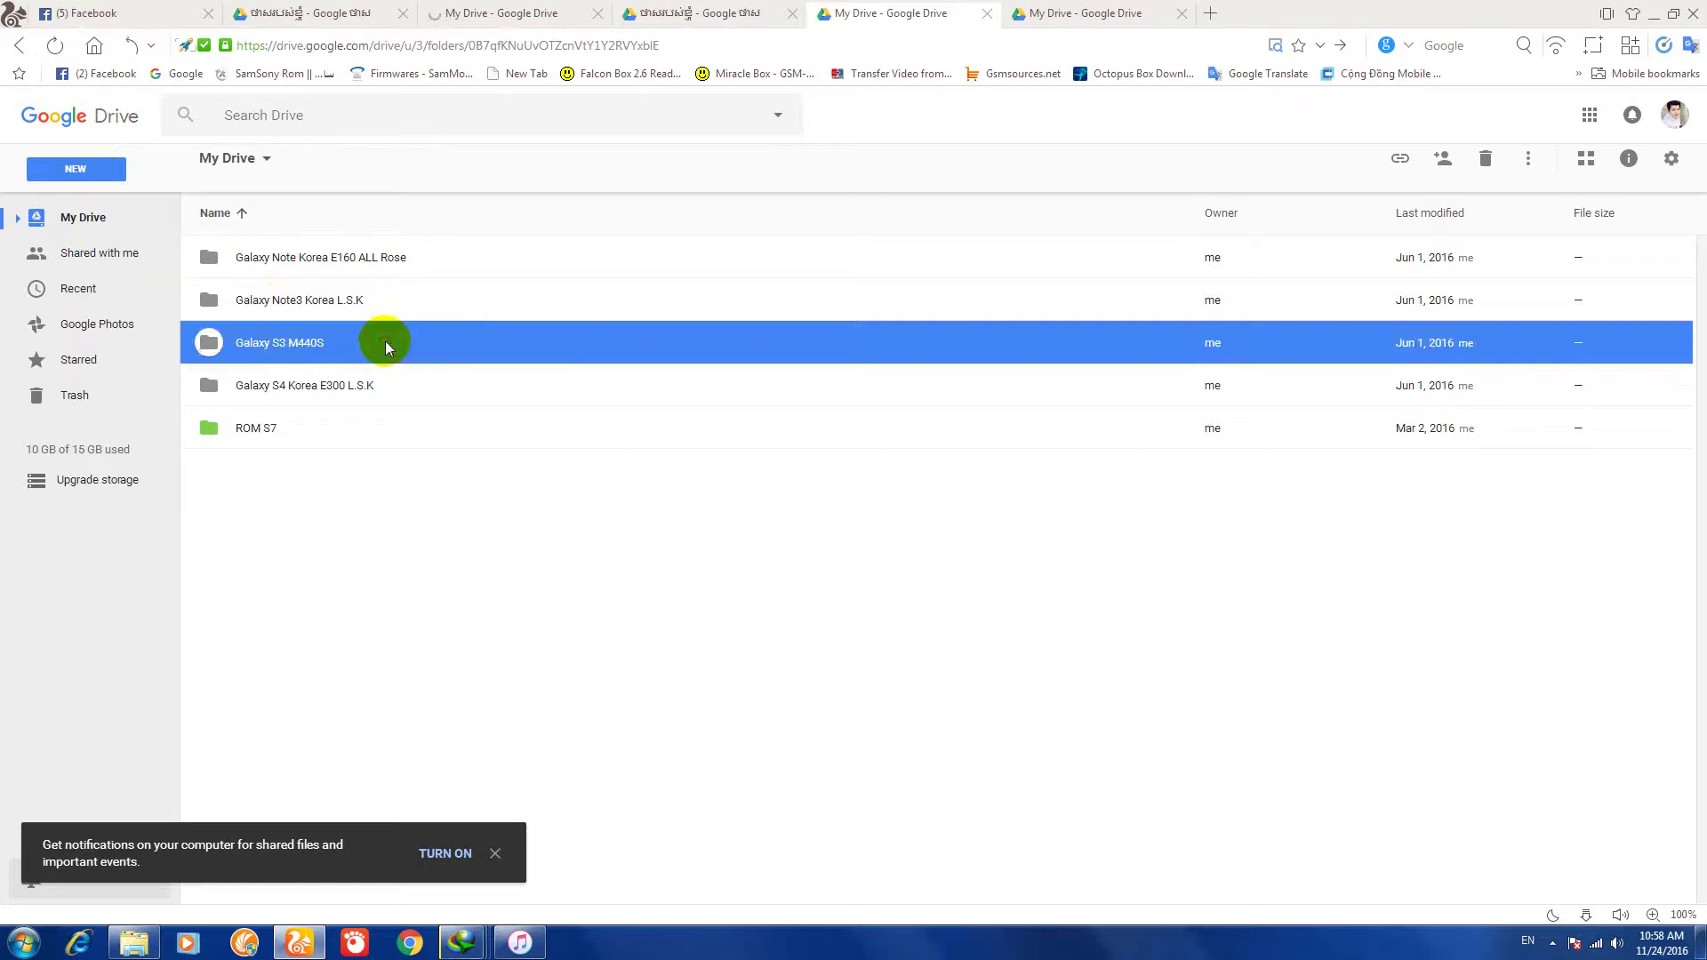
pyautogui.doubleClick(386, 343)
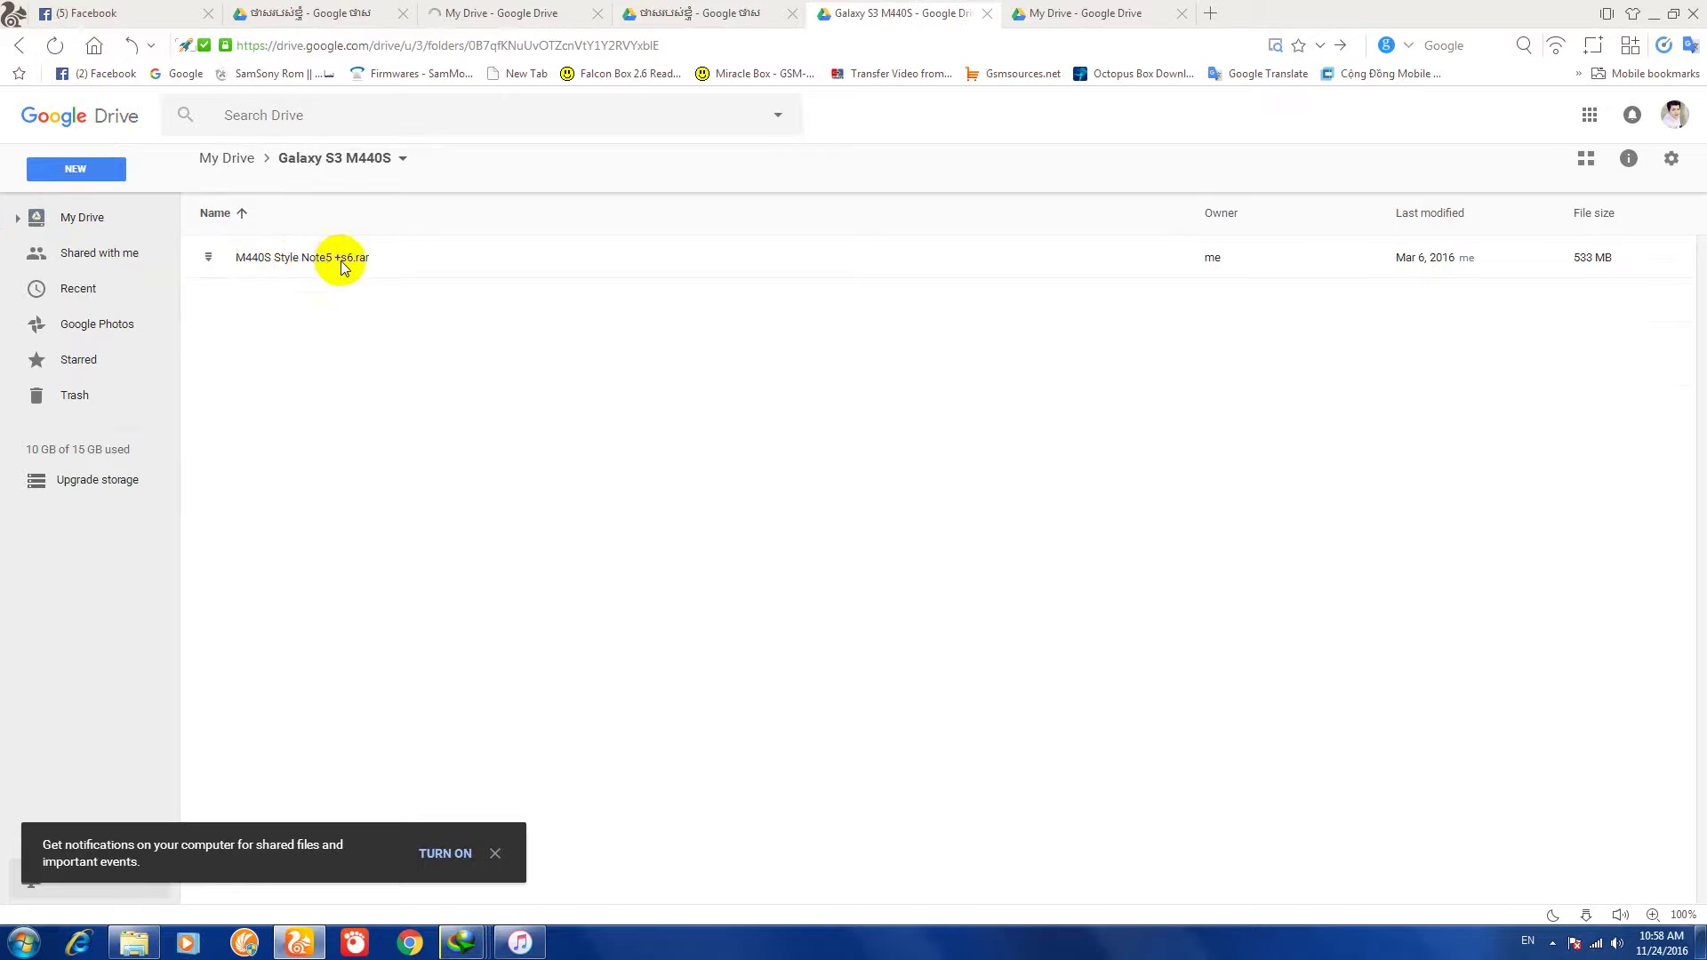
pyautogui.click(20, 52)
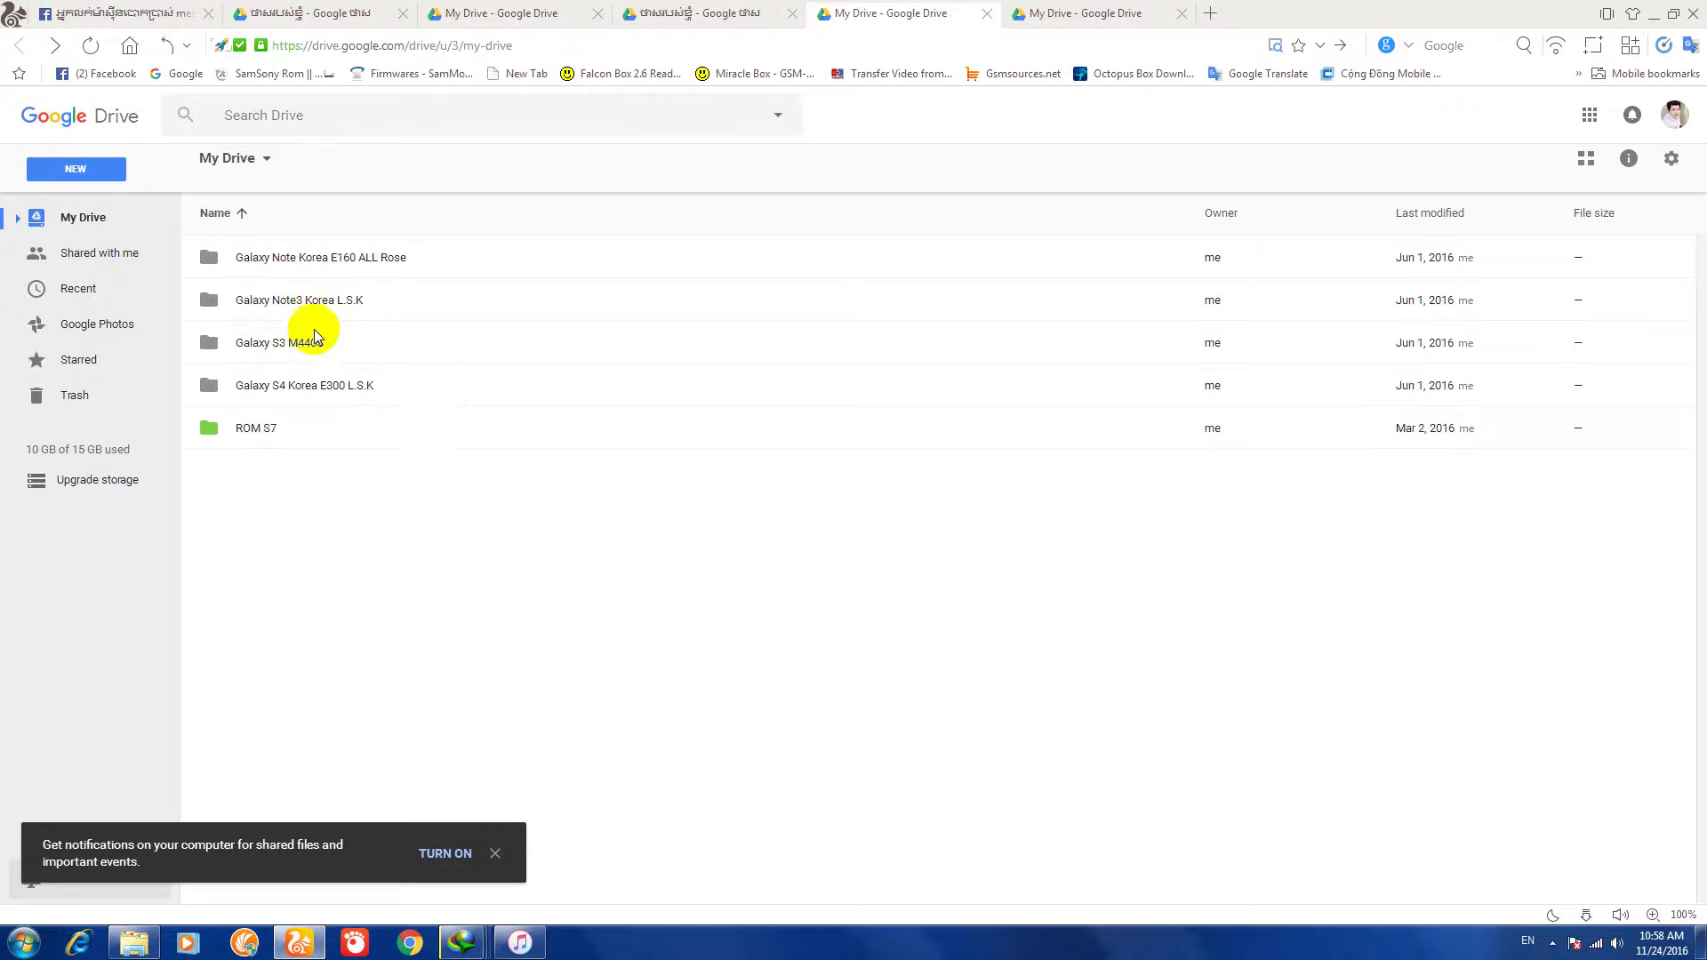
pyautogui.click(431, 386)
pyautogui.doubleClick(430, 385)
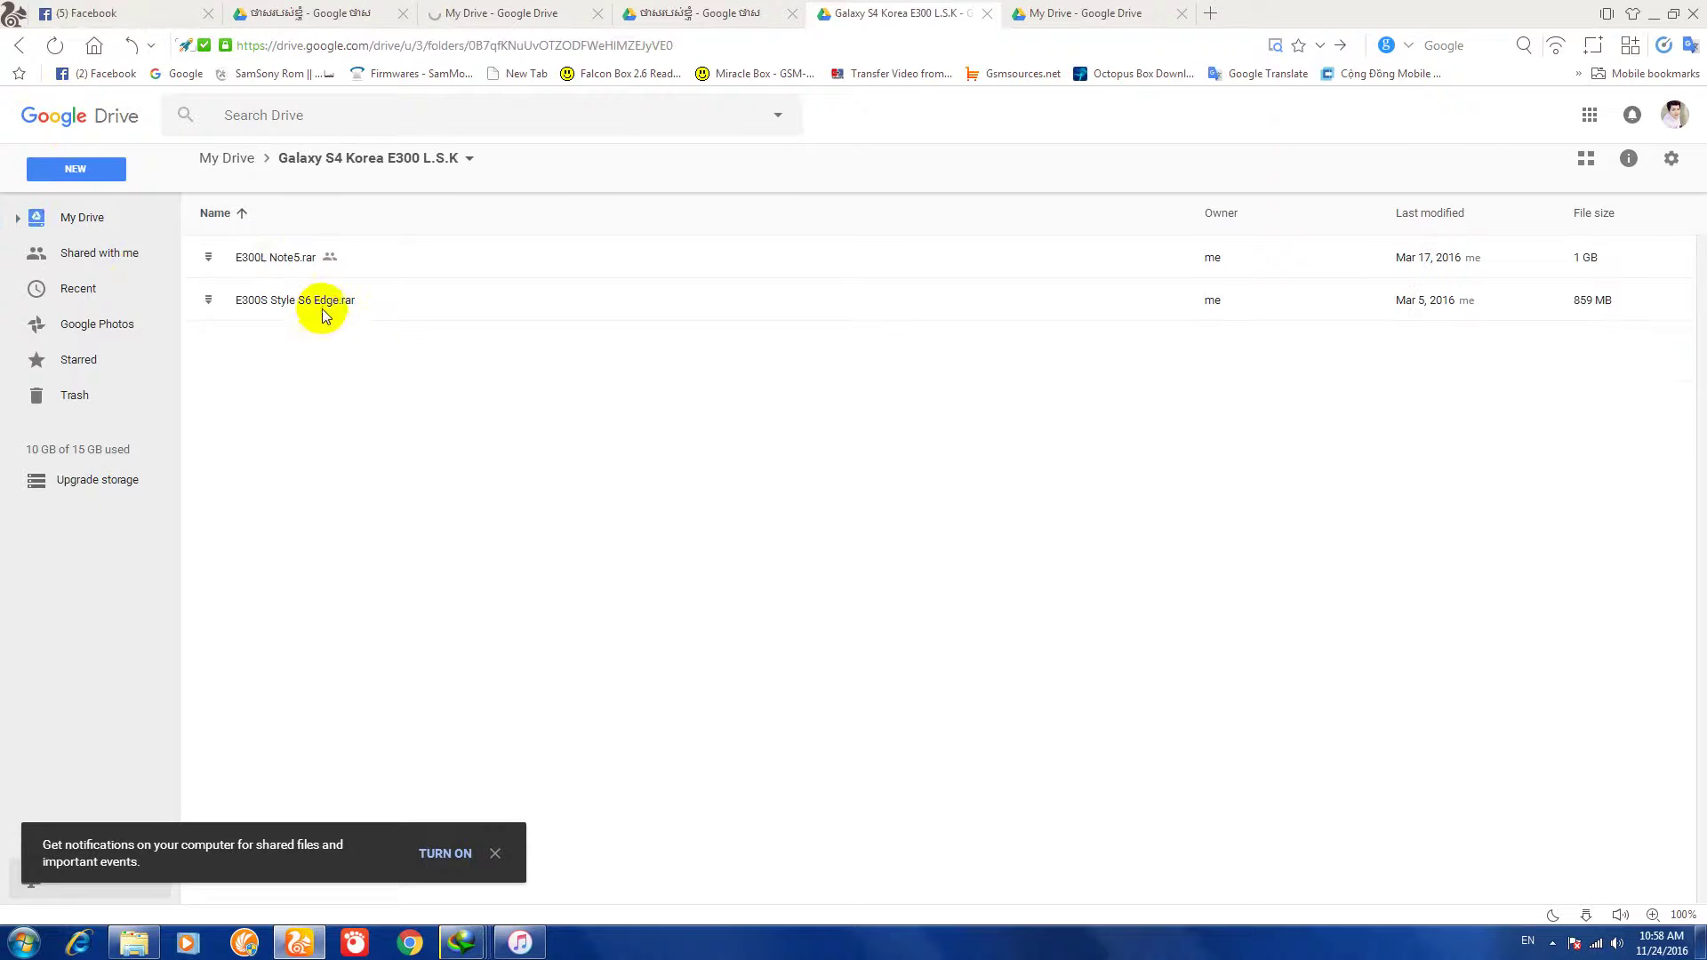
pyautogui.click(20, 45)
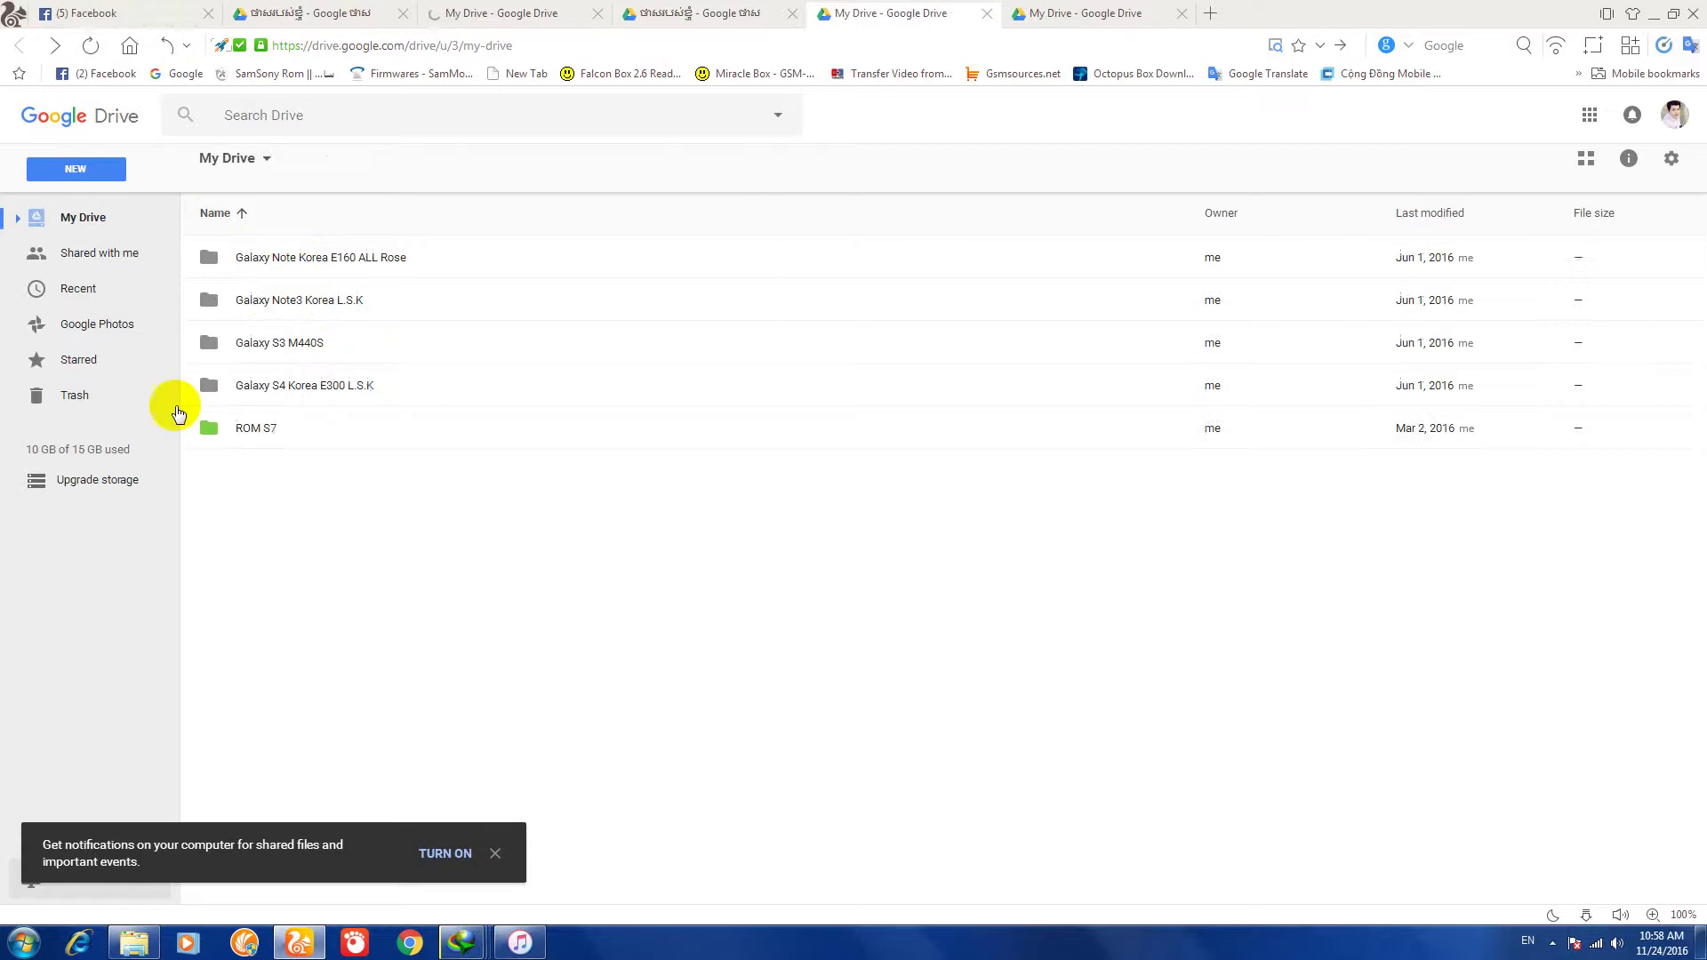
# Step: Look through the ROM S7 folder's I9082 Style Note5 and S3 subfolders, and return to the drive list
pyautogui.doubleClick(338, 423)
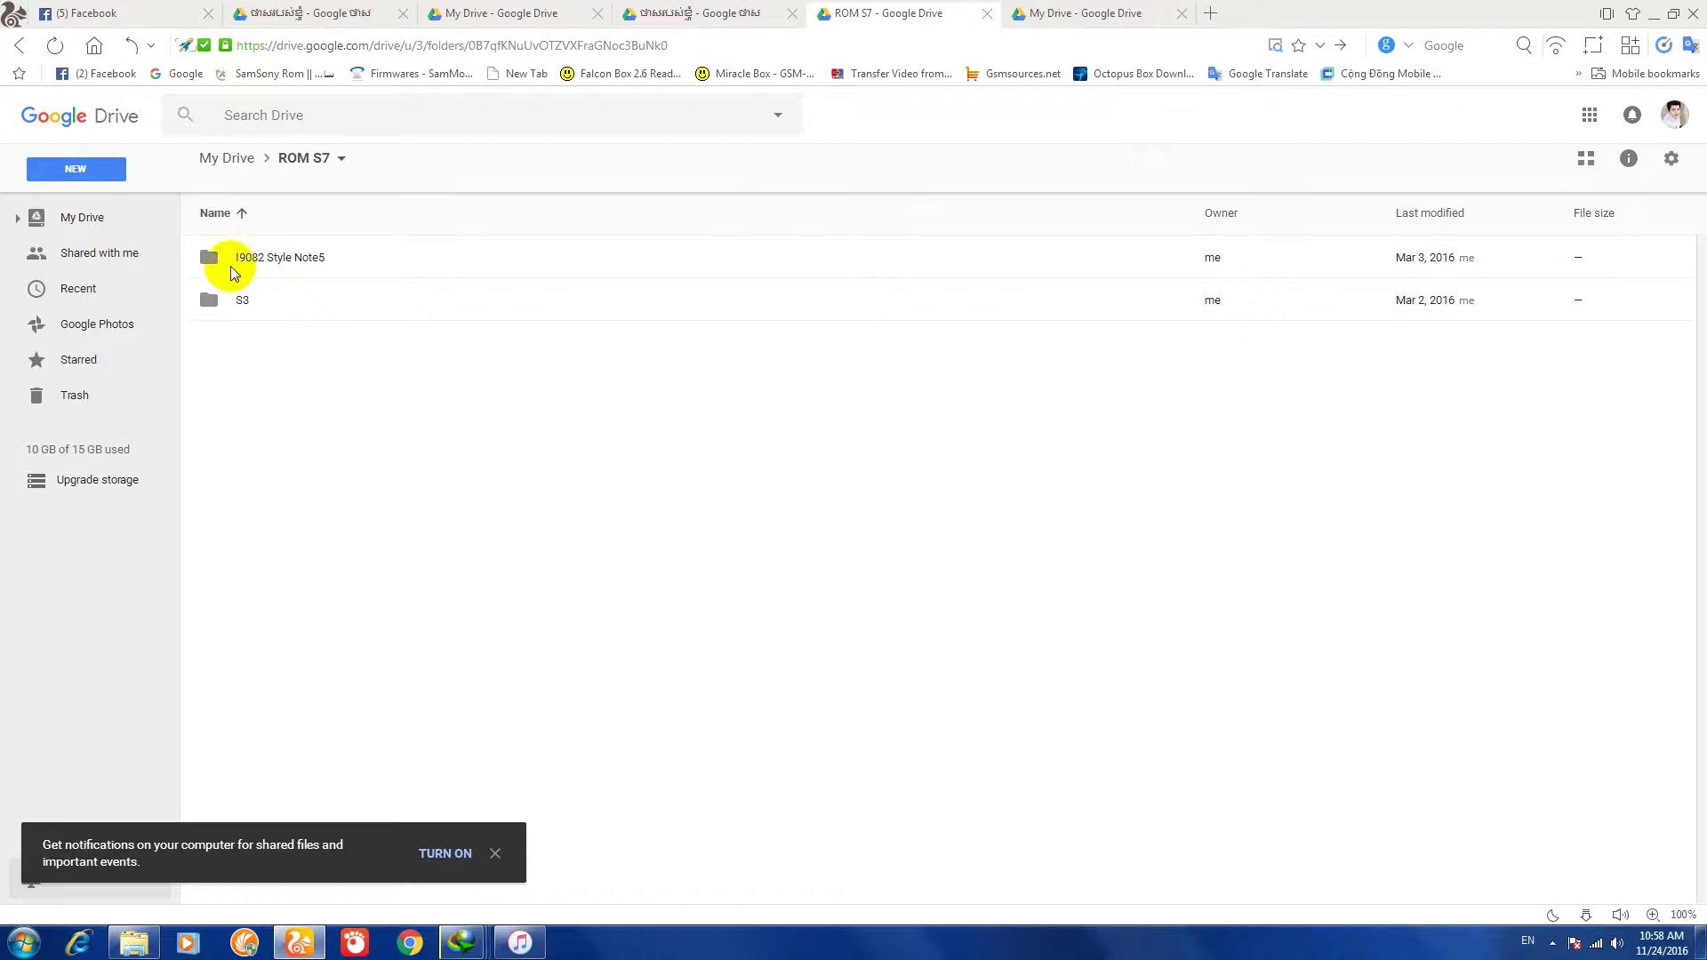
pyautogui.doubleClick(385, 259)
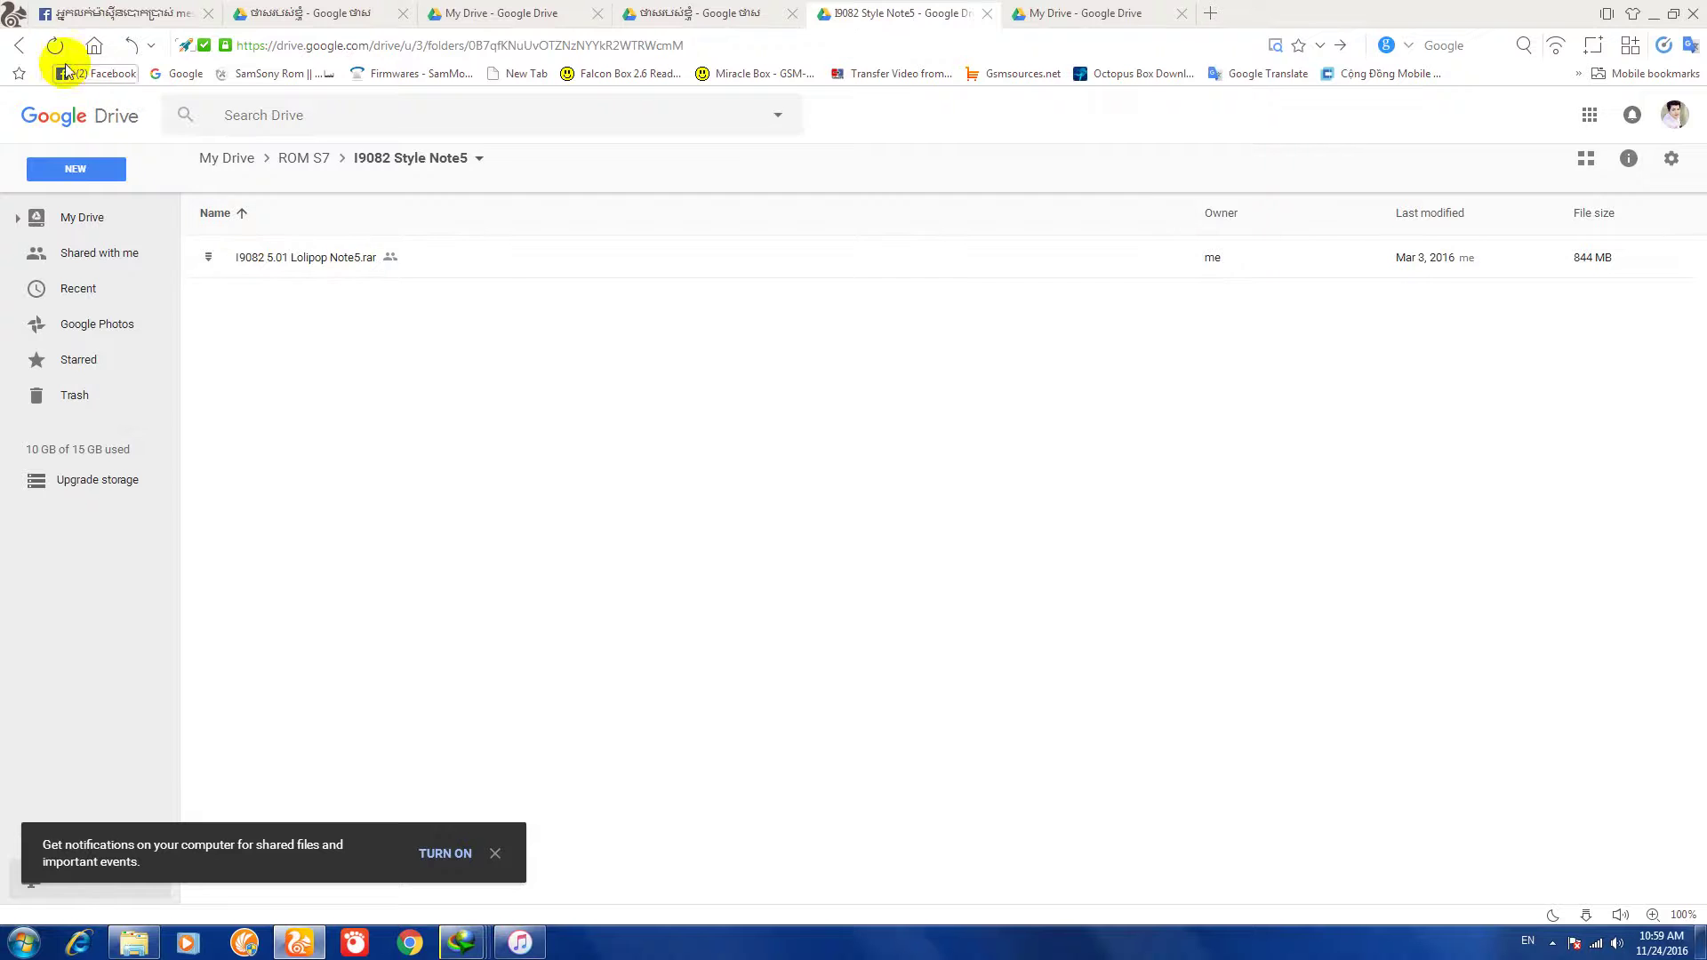
pyautogui.click(19, 45)
pyautogui.doubleClick(267, 306)
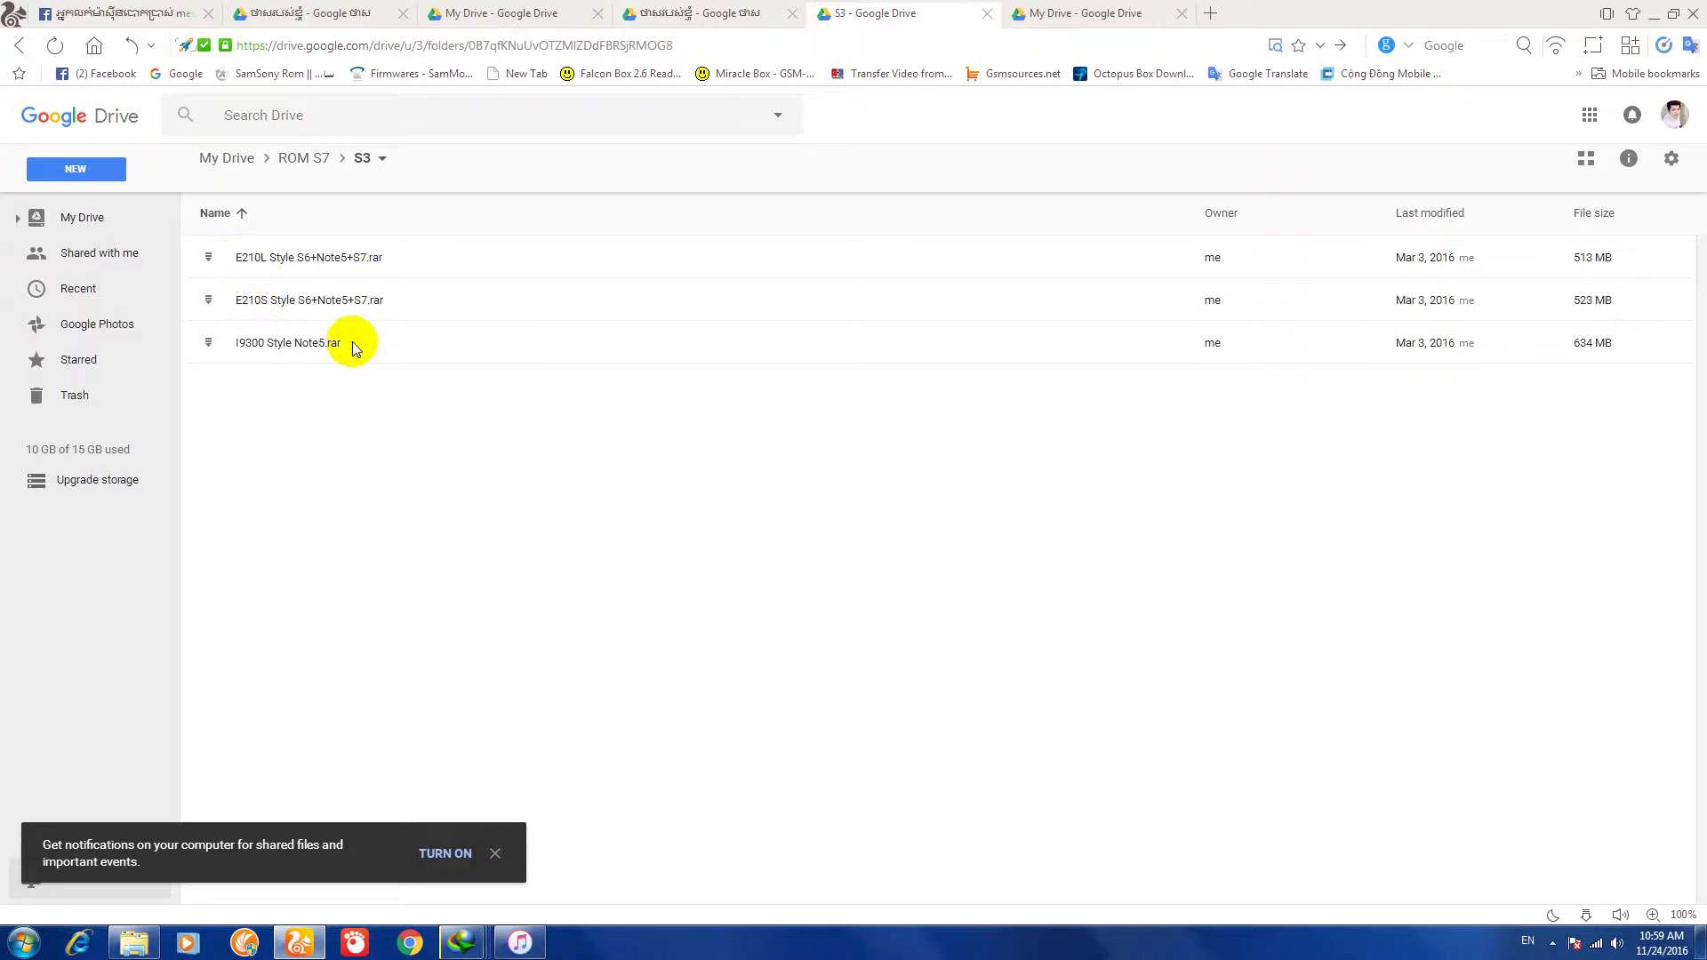
pyautogui.click(16, 49)
pyautogui.click(16, 50)
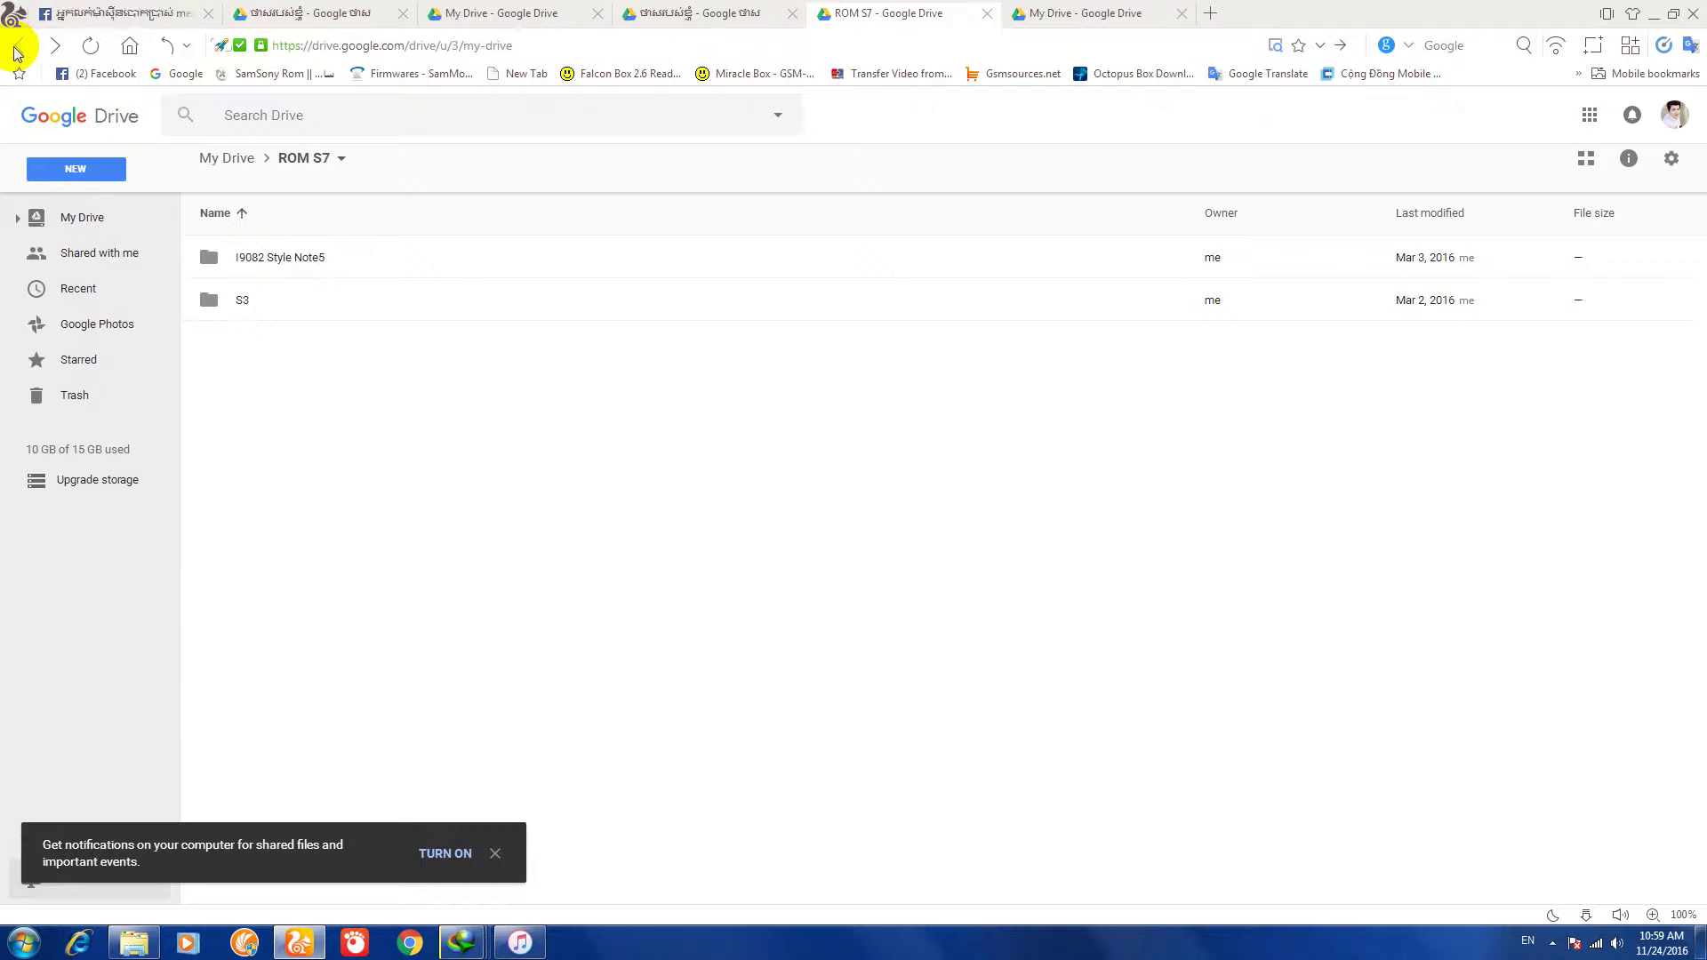
# Step: Open the drive of the third account in the account switcher and view its New folder
pyautogui.click(1675, 114)
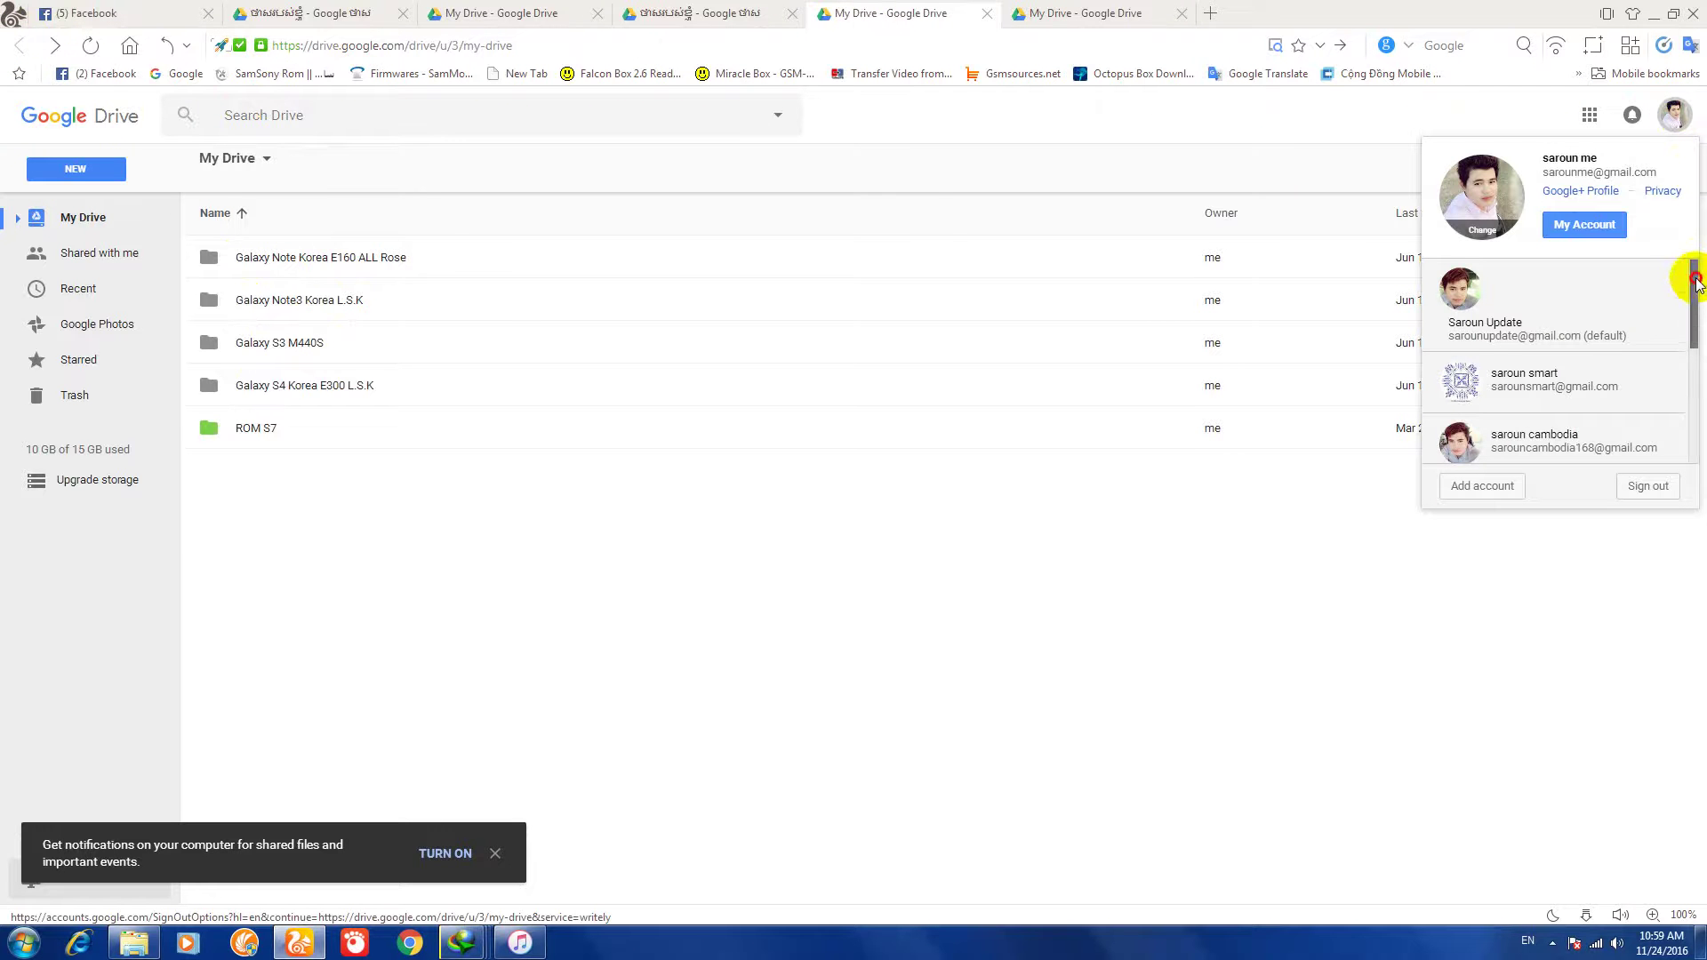
pyautogui.moveTo(1697, 282); pyautogui.dragTo(1700, 351)
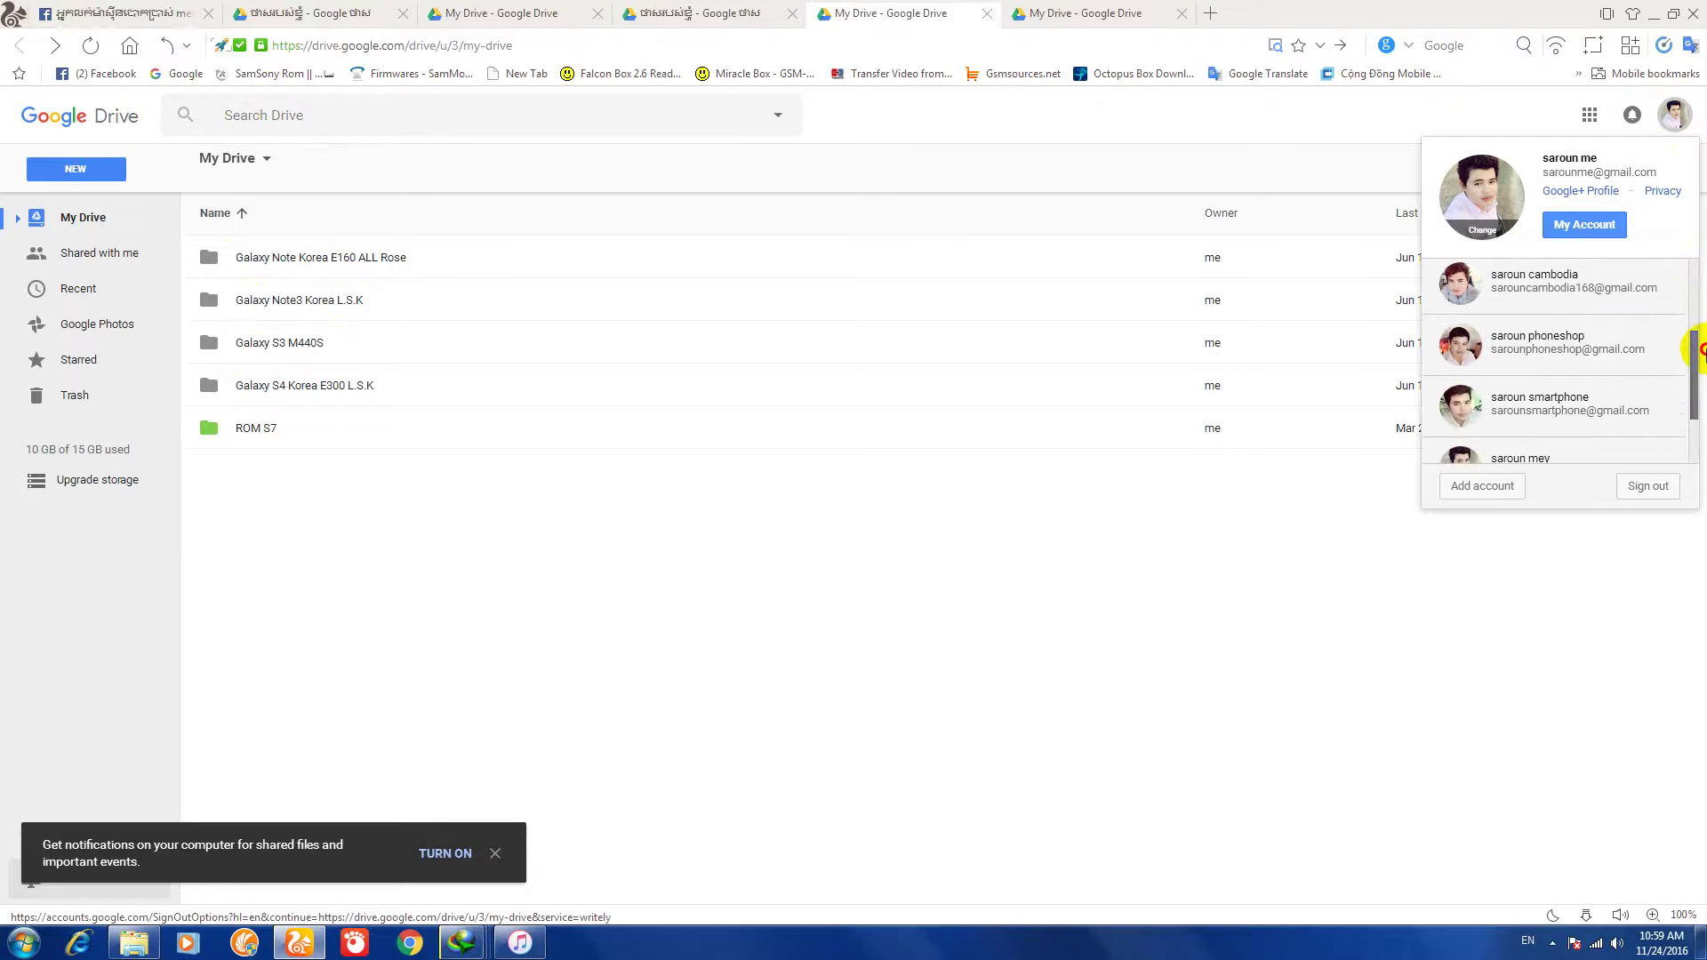
pyautogui.click(1432, 287)
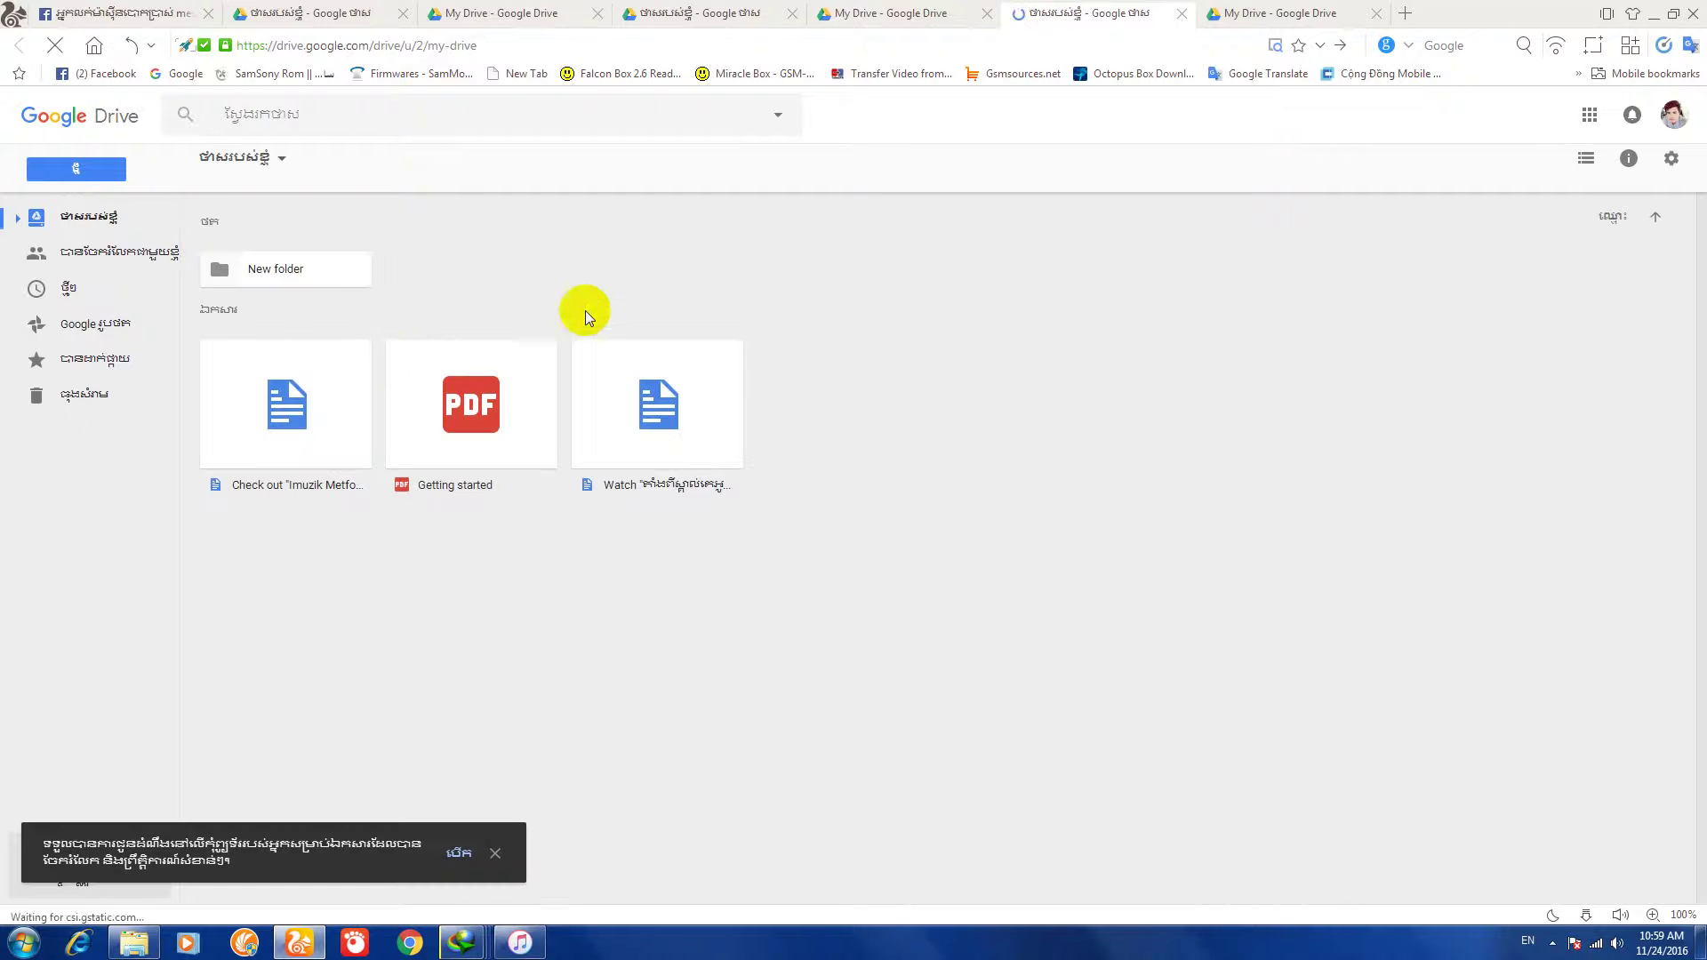
pyautogui.doubleClick(302, 271)
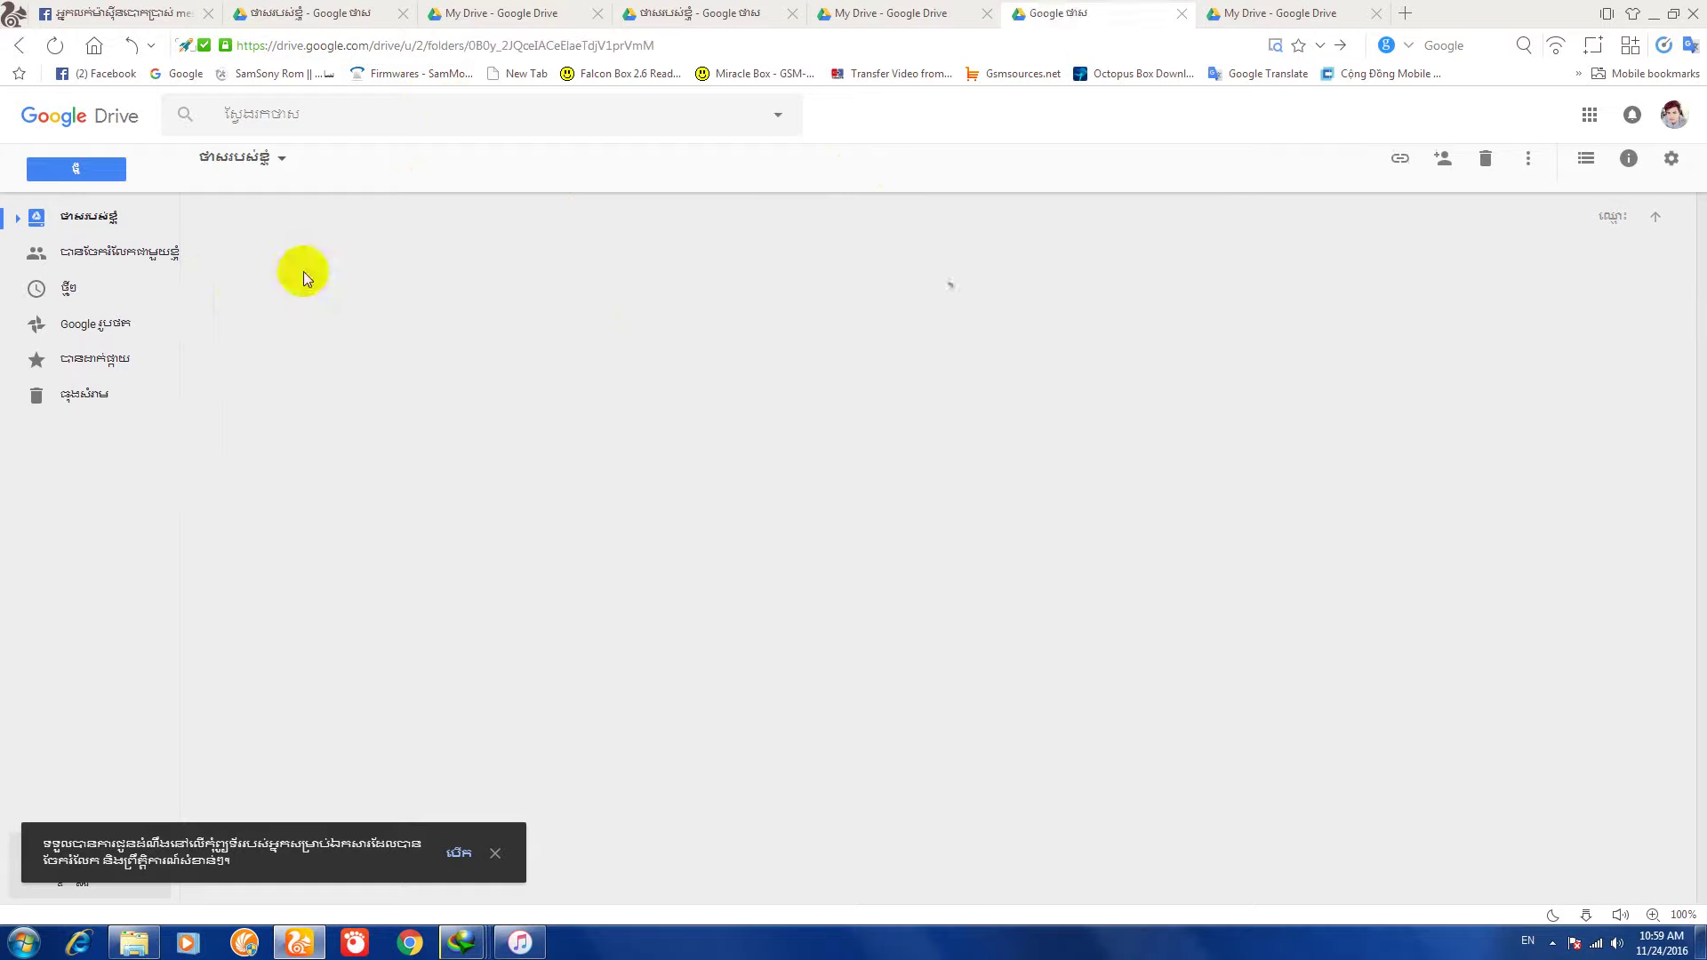
# Step: Try twice to switch from New folder to the last listed account's drive, and request access to the folder
pyautogui.click(1675, 122)
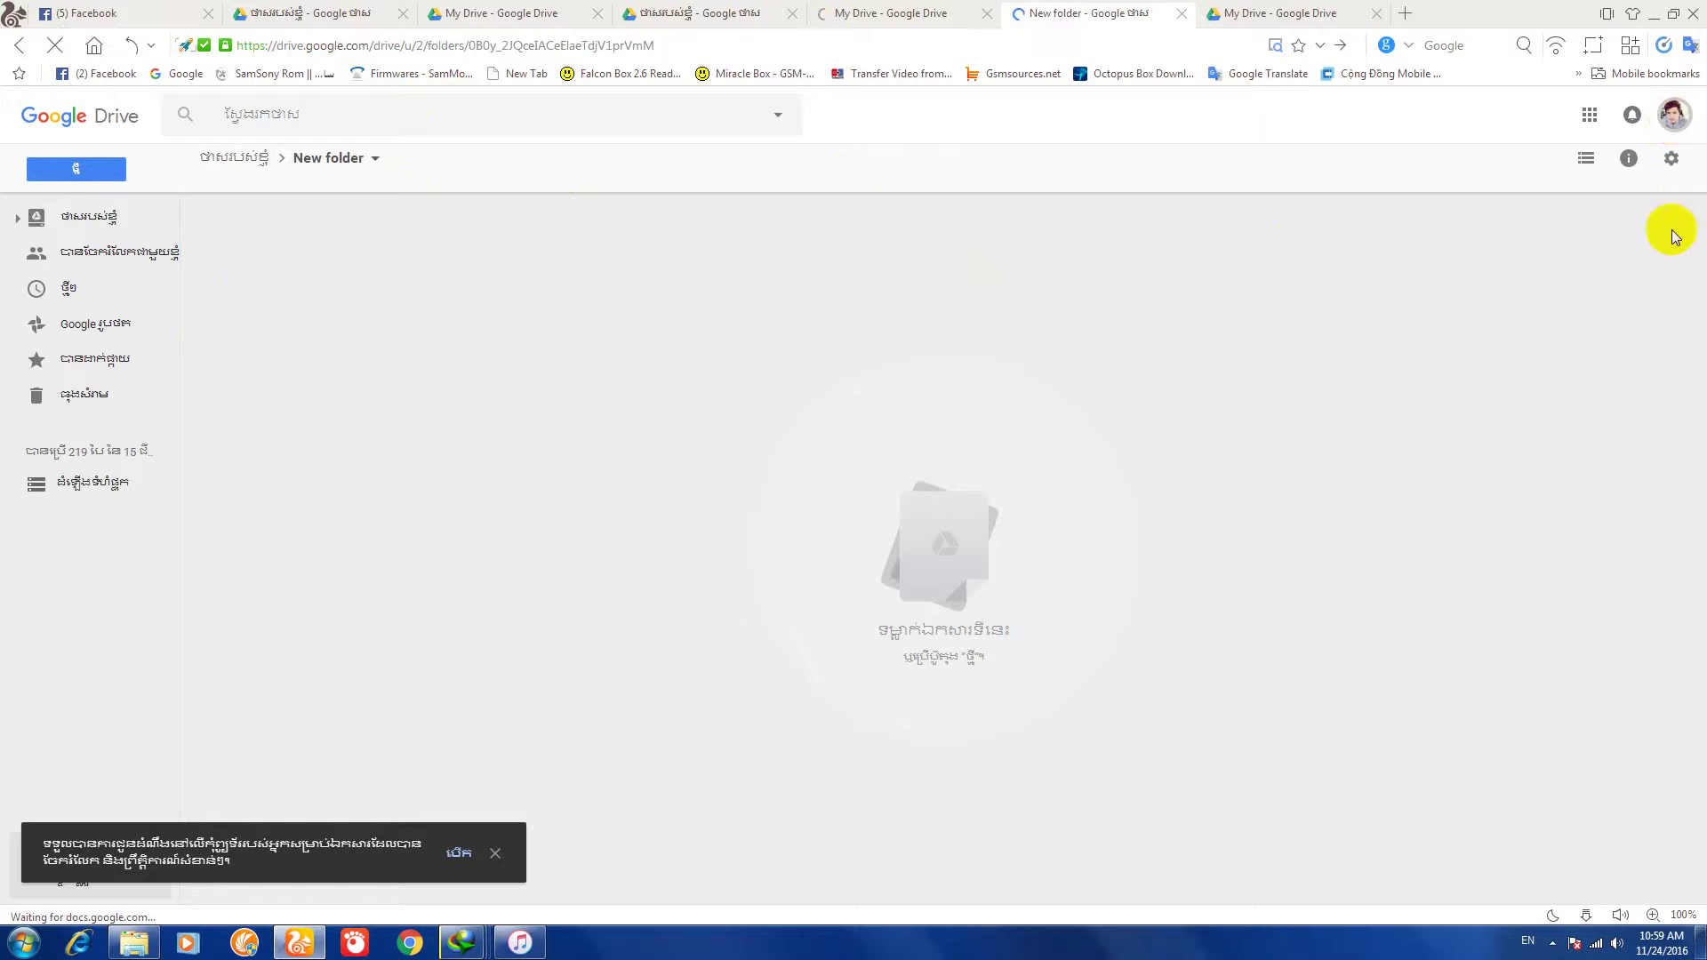
pyautogui.moveTo(1694, 302); pyautogui.dragTo(1692, 391)
pyautogui.click(1430, 438)
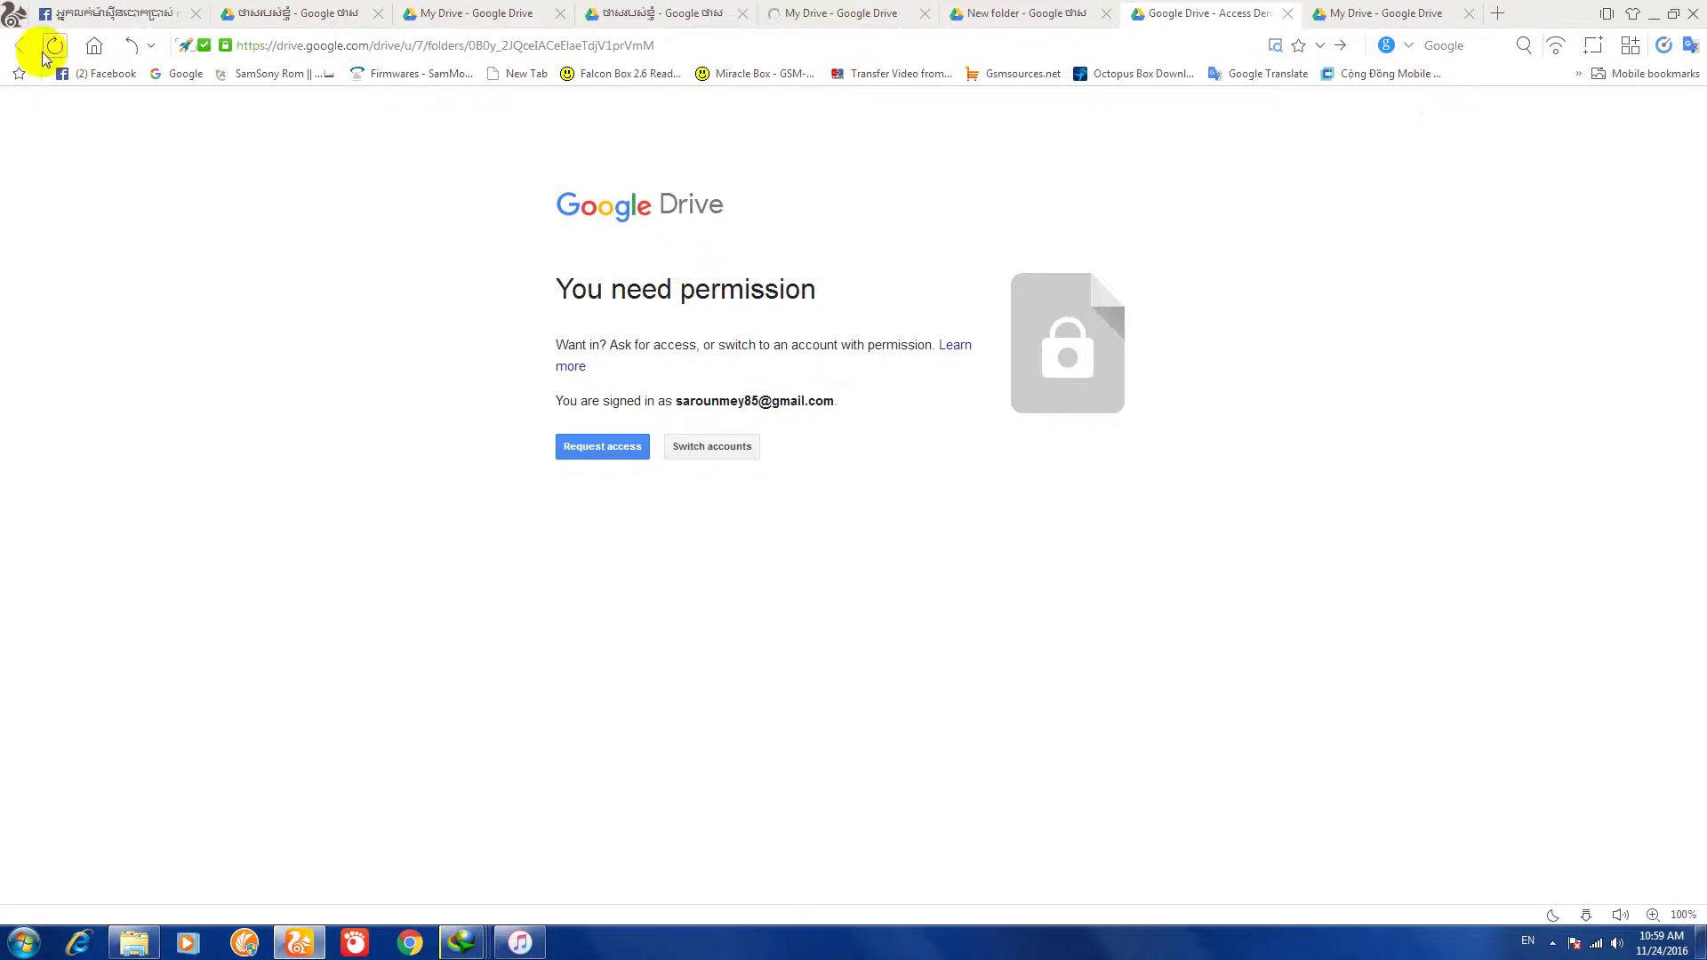
pyautogui.click(1023, 13)
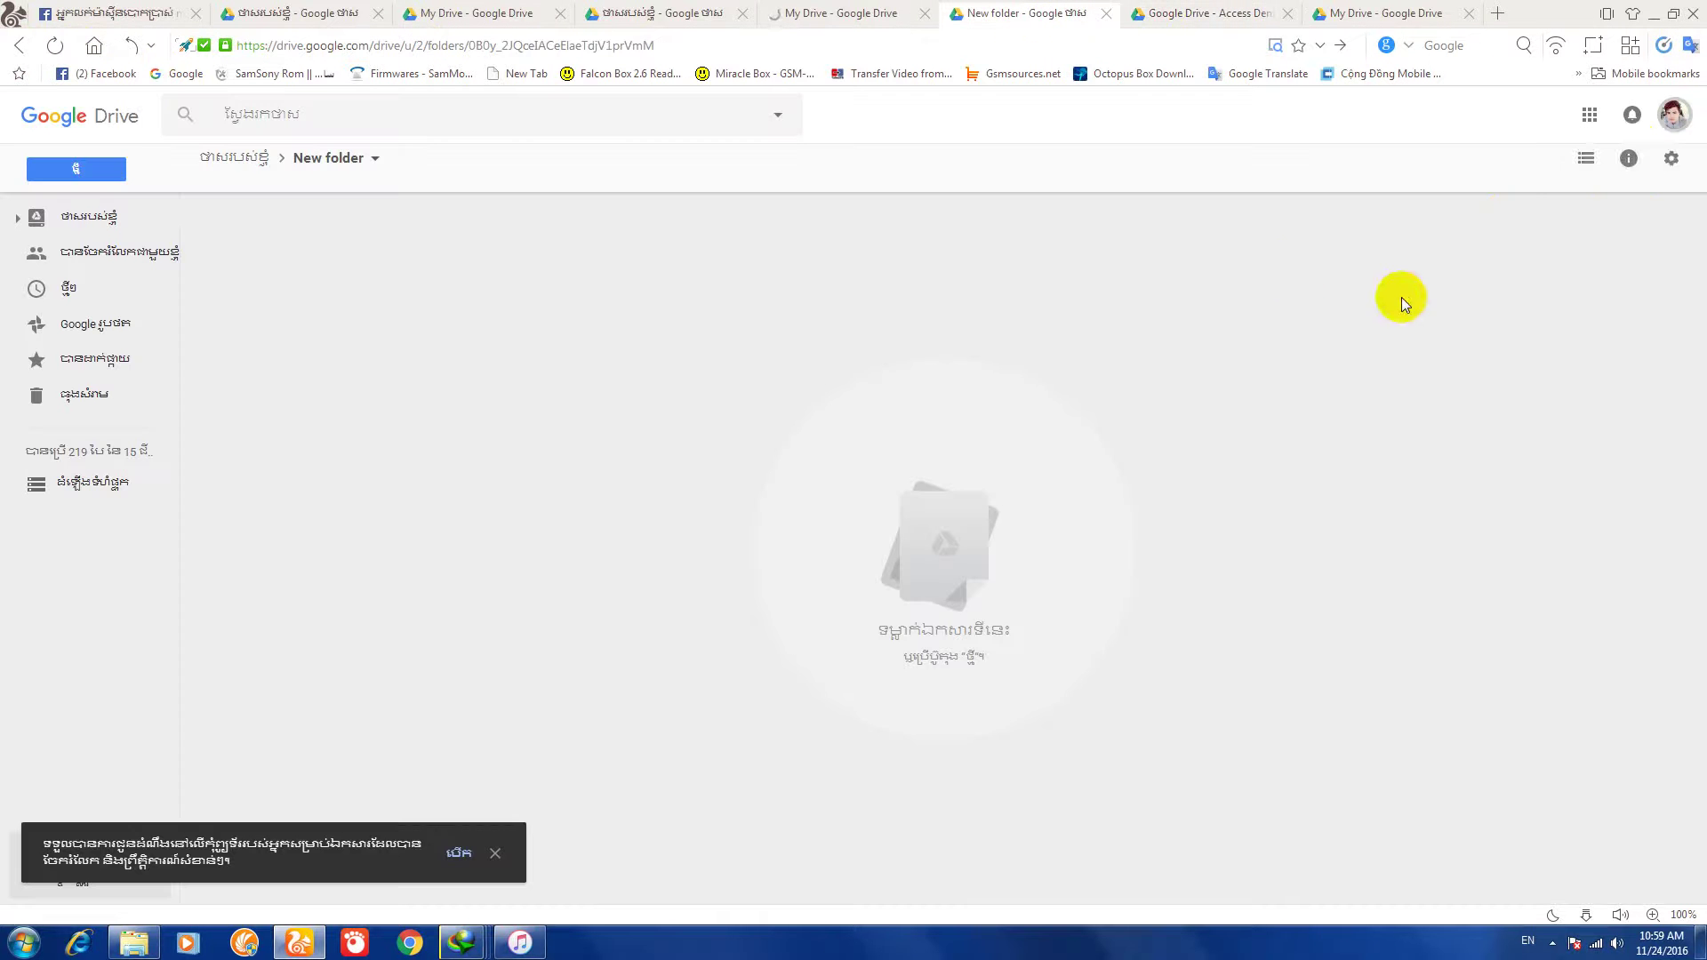
pyautogui.click(1674, 116)
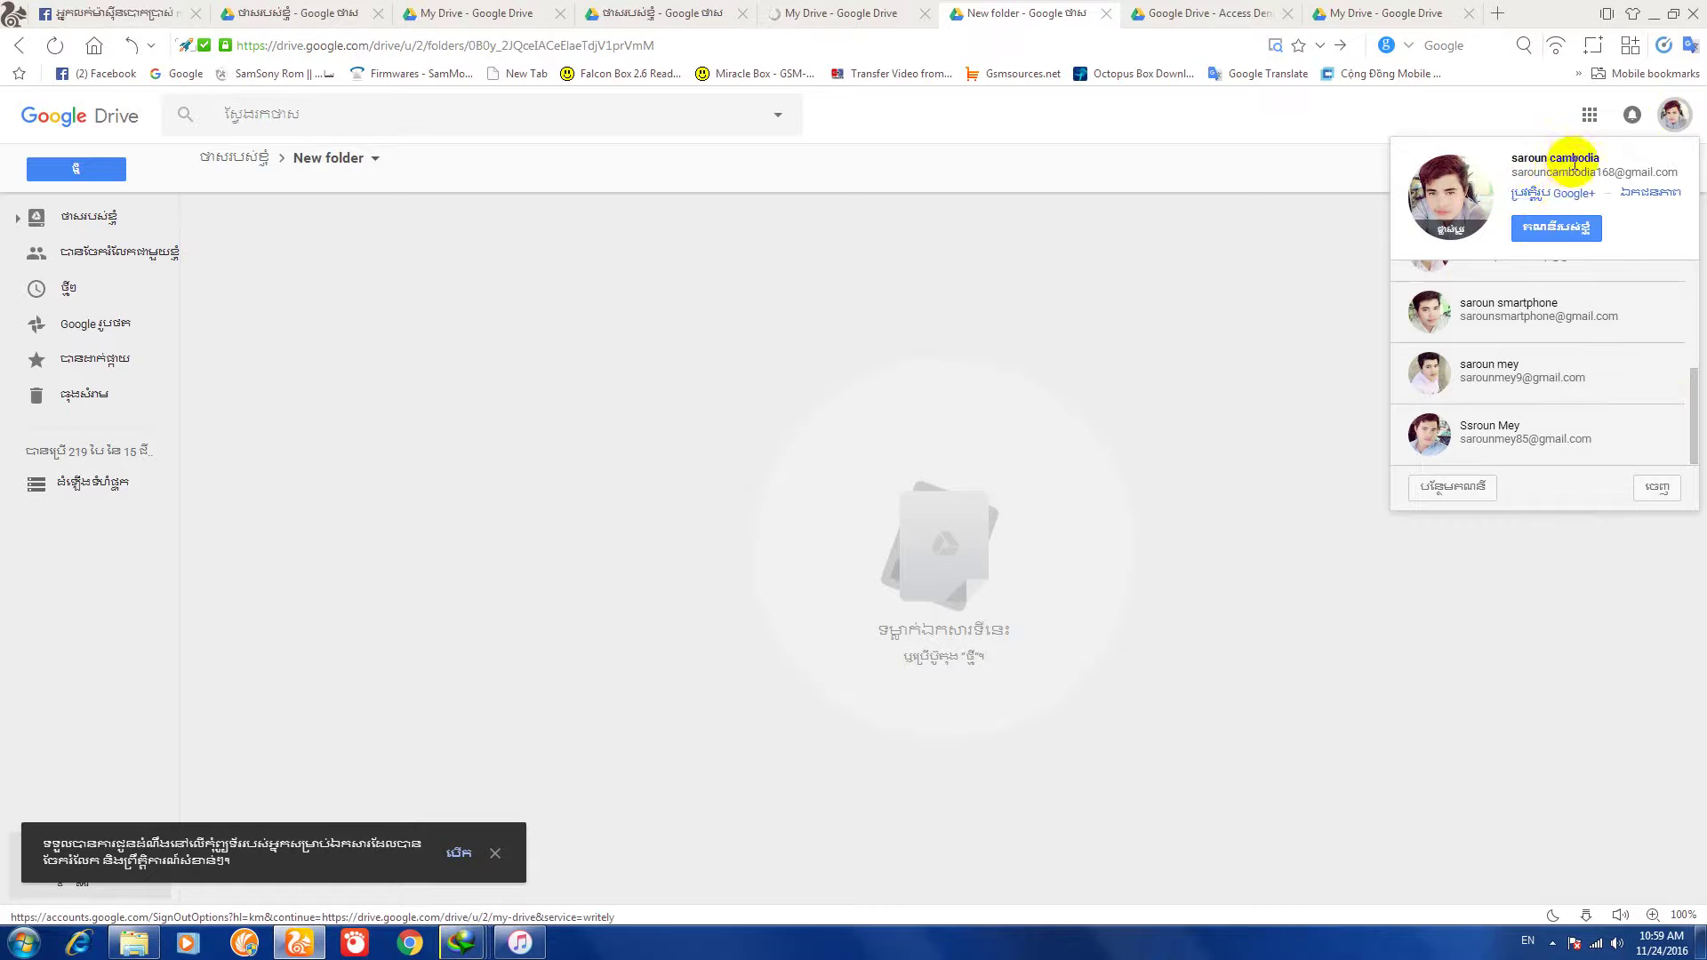
pyautogui.click(1437, 423)
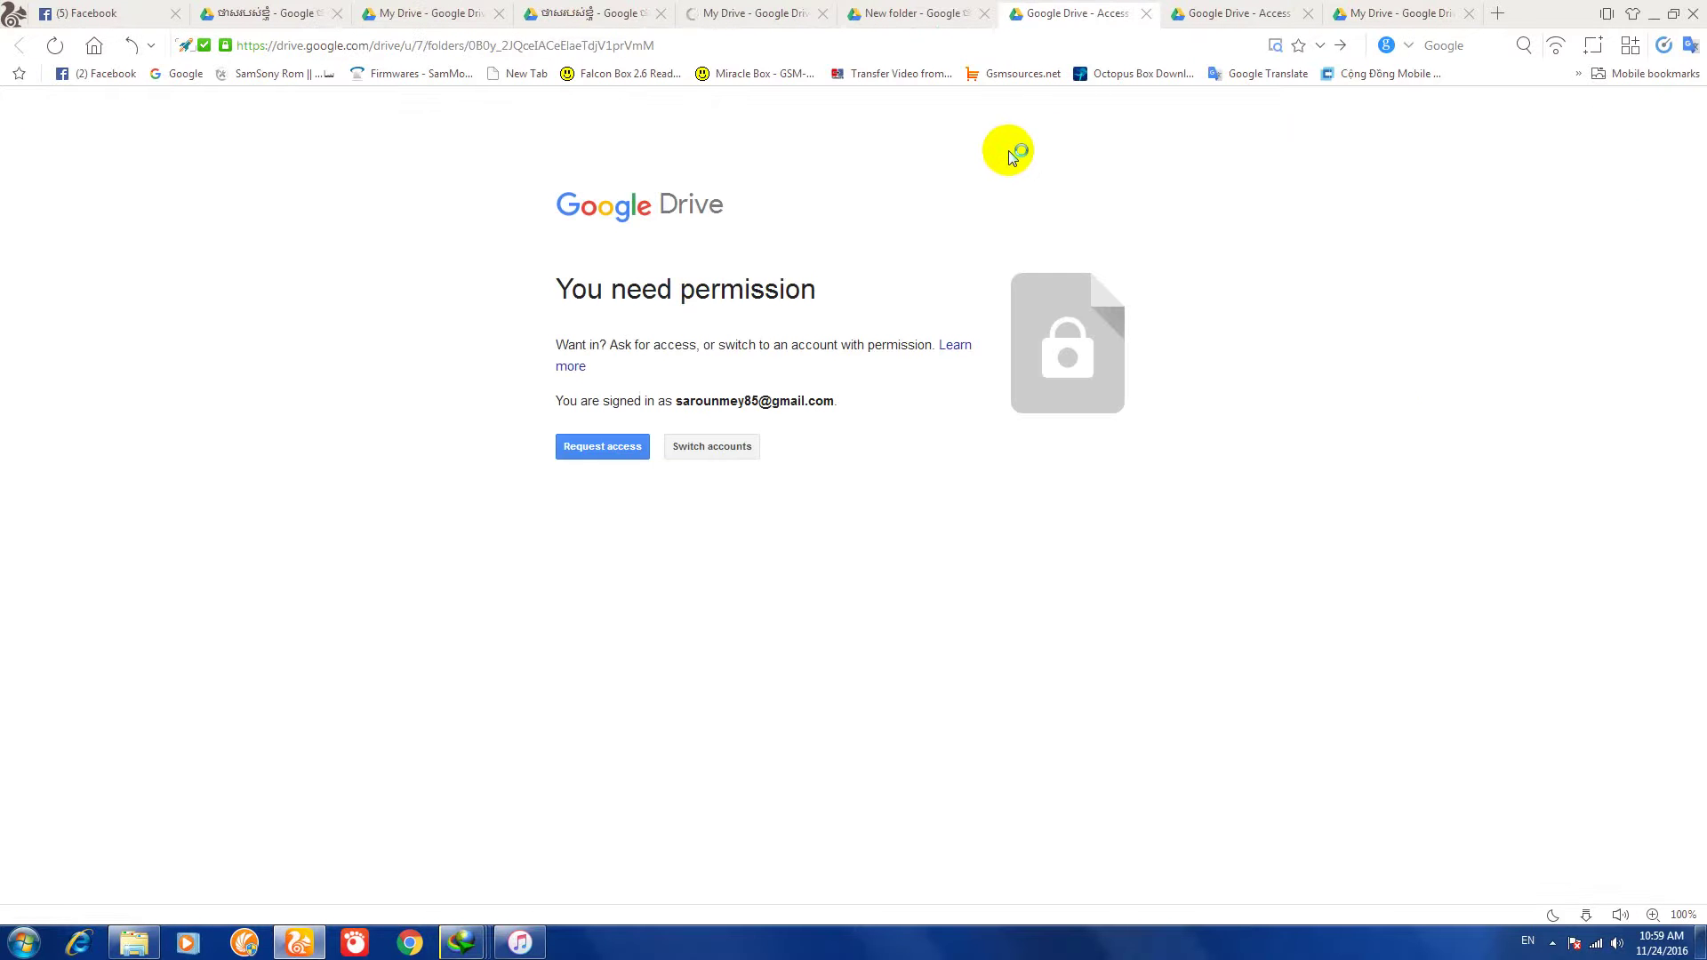
pyautogui.click(591, 447)
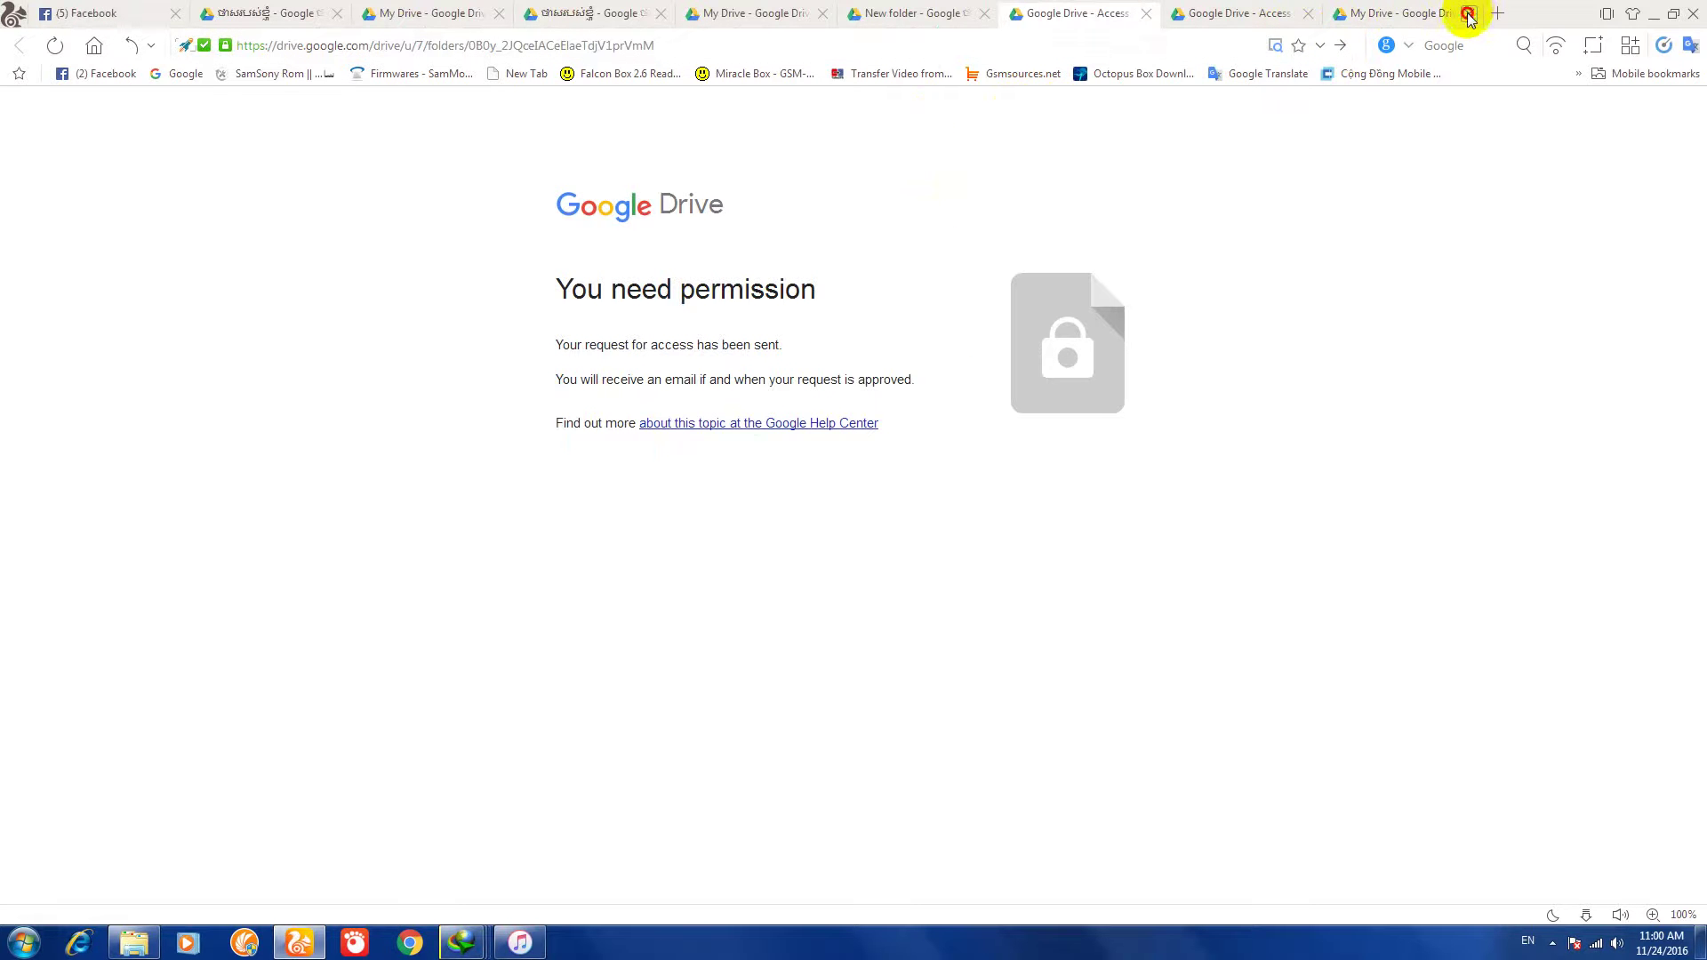
# Step: Close the extra Google Drive tabs, keeping only the default account's drive and Facebook open
pyautogui.click(1311, 14)
pyautogui.click(1311, 15)
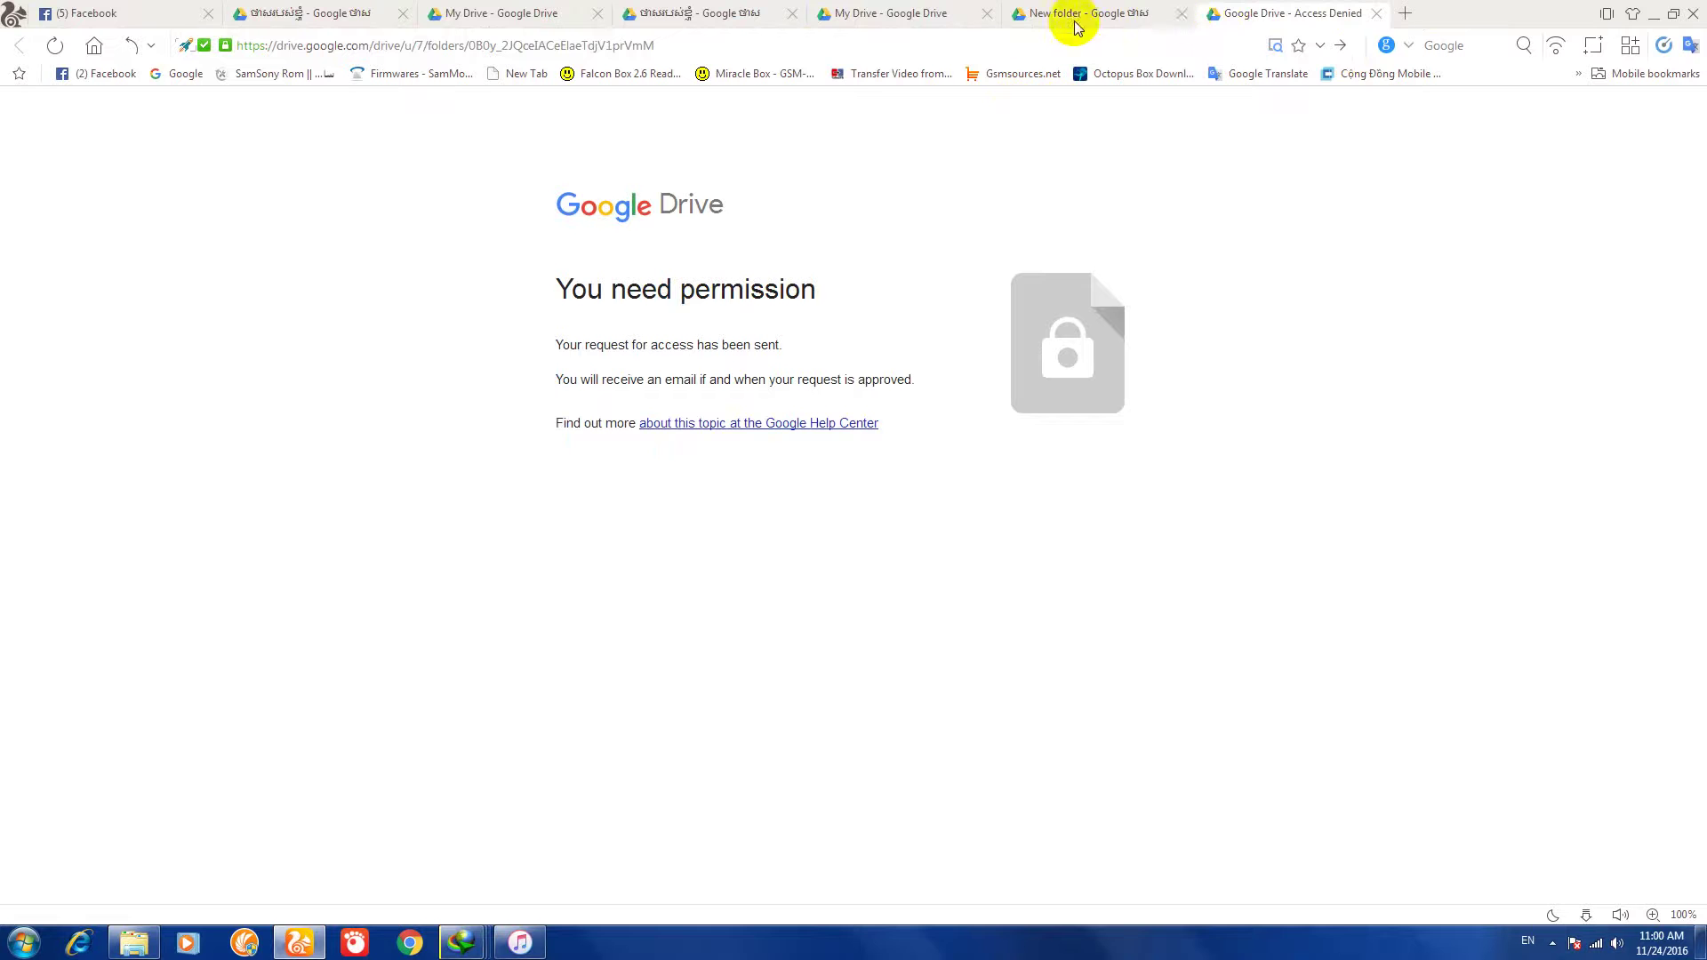
pyautogui.doubleClick(1006, 14)
pyautogui.click(989, 14)
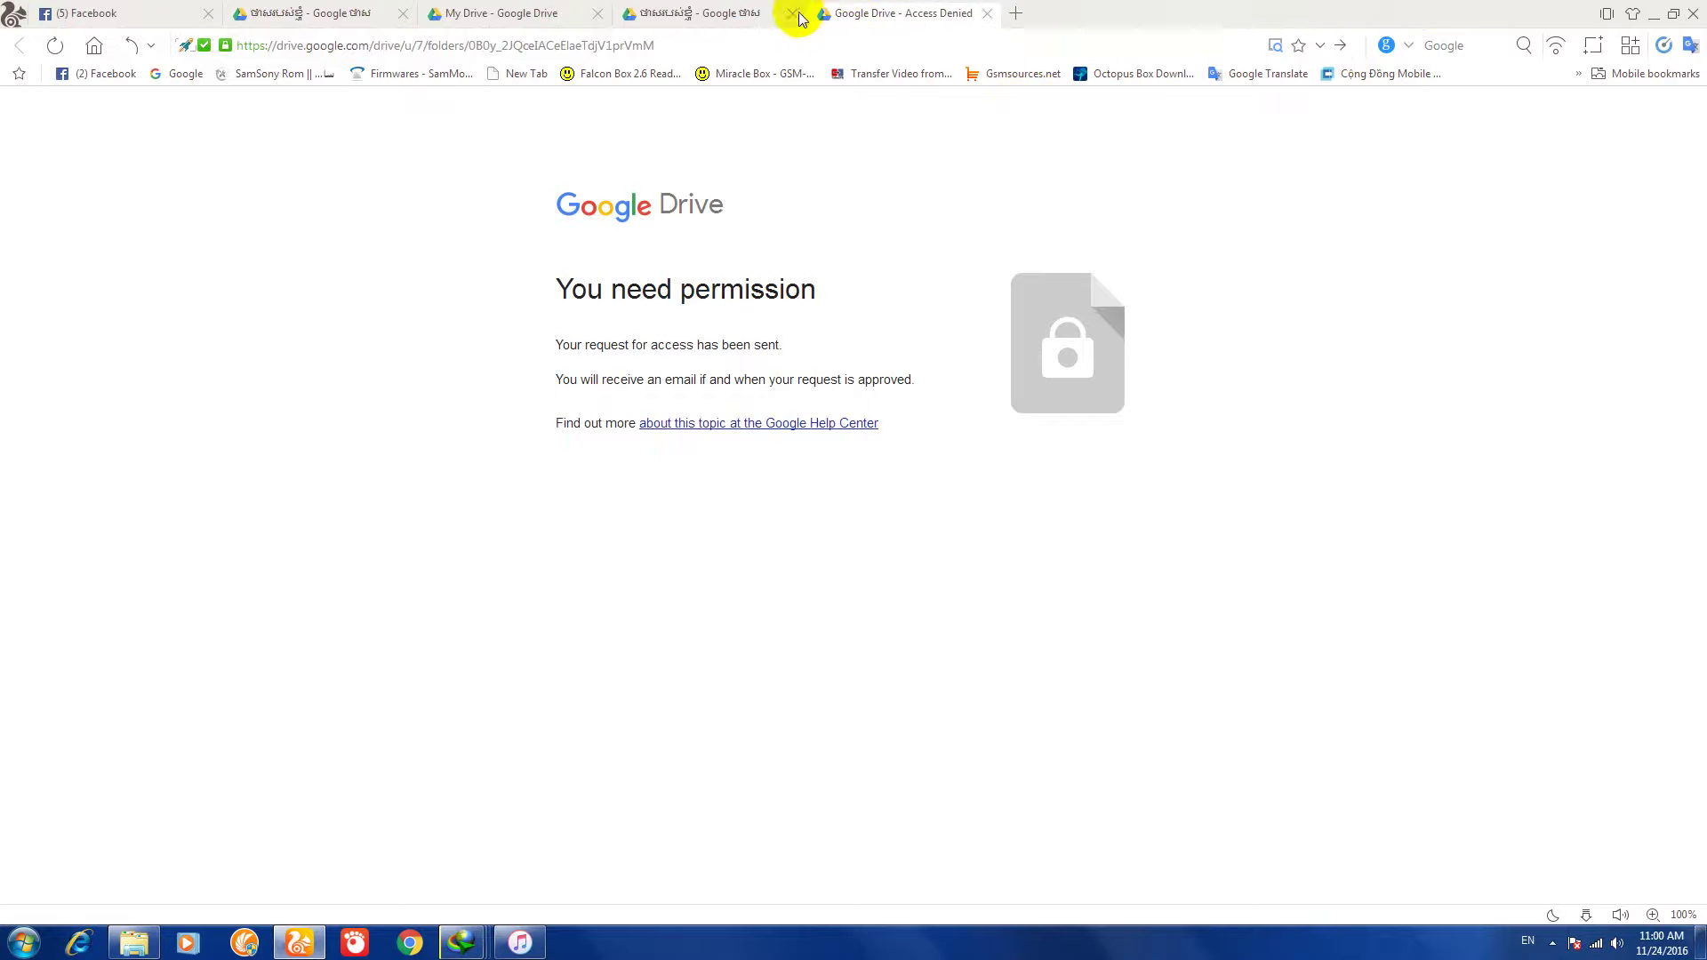
pyautogui.click(793, 15)
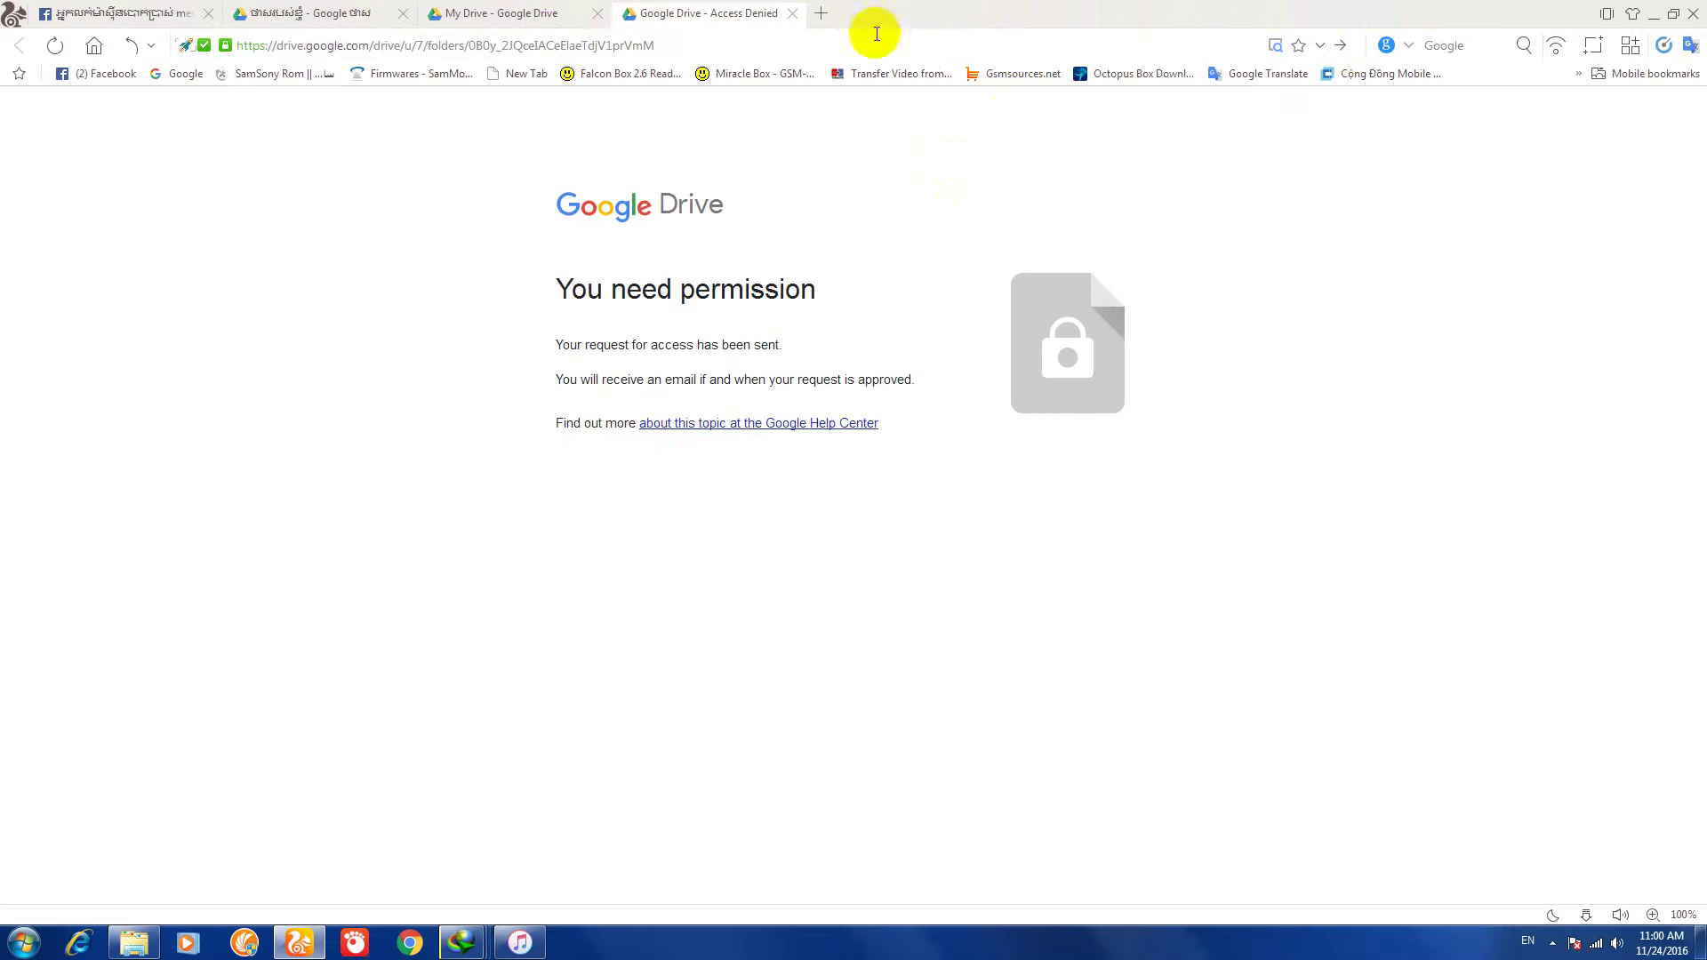
pyautogui.click(599, 14)
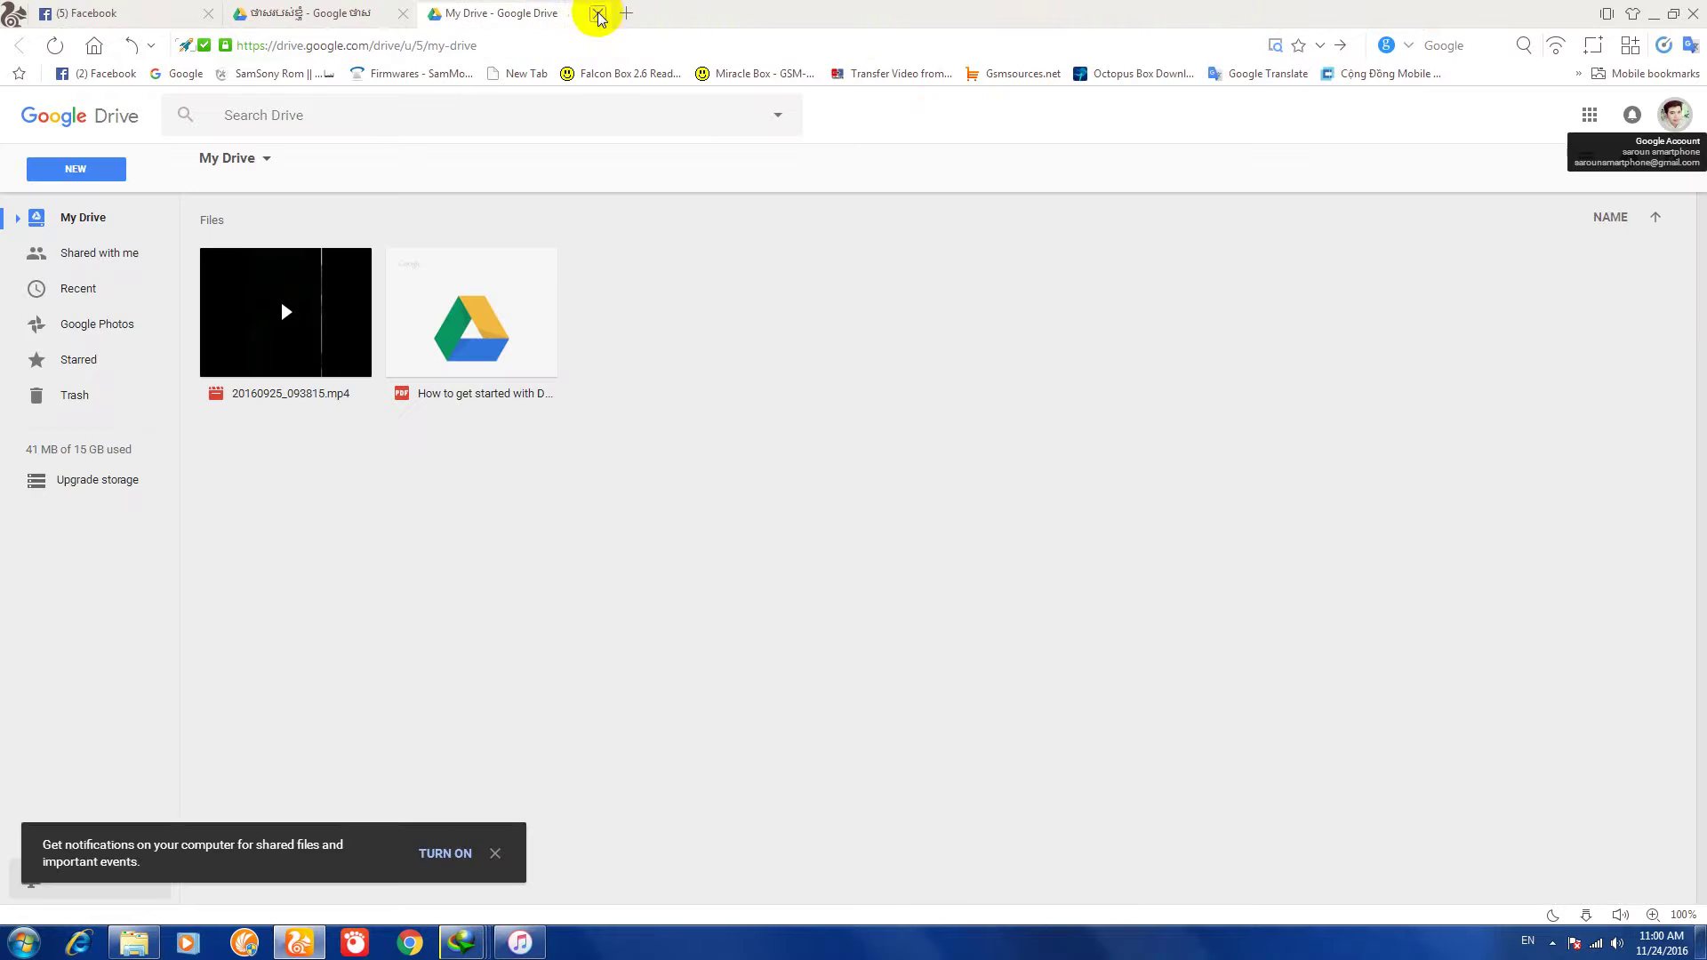
pyautogui.click(597, 15)
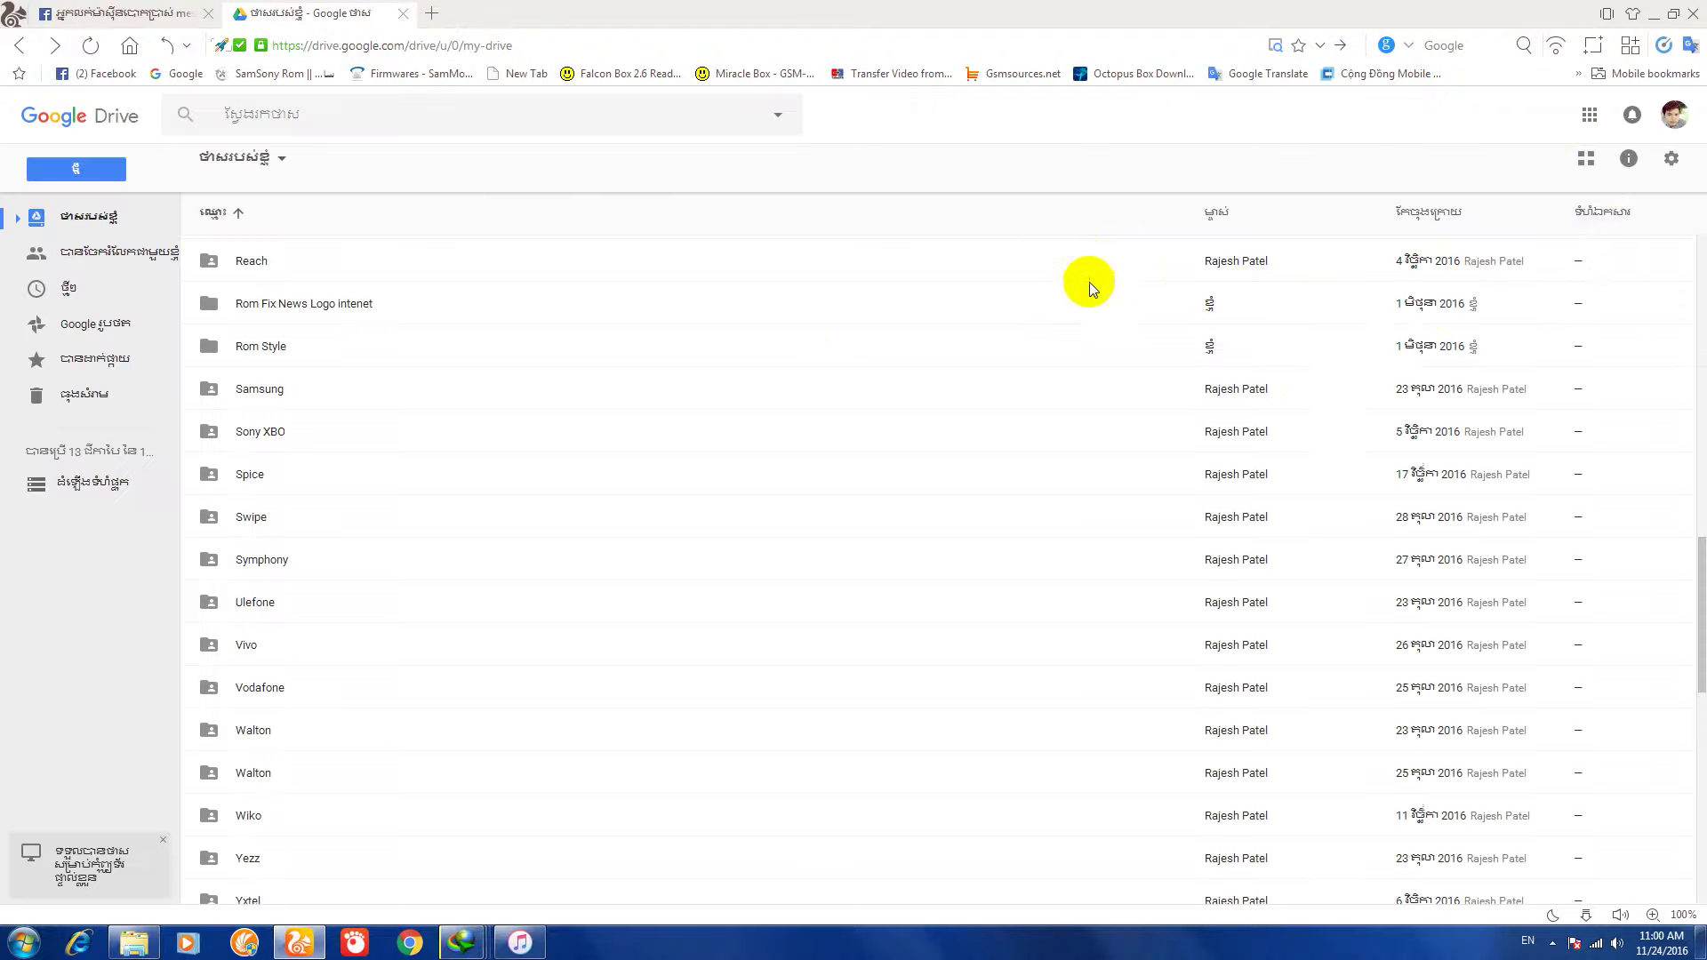
# Step: Open the drive of the third-from-last account in the account switcher, view it, and switch back to the default account's drive
pyautogui.click(1674, 116)
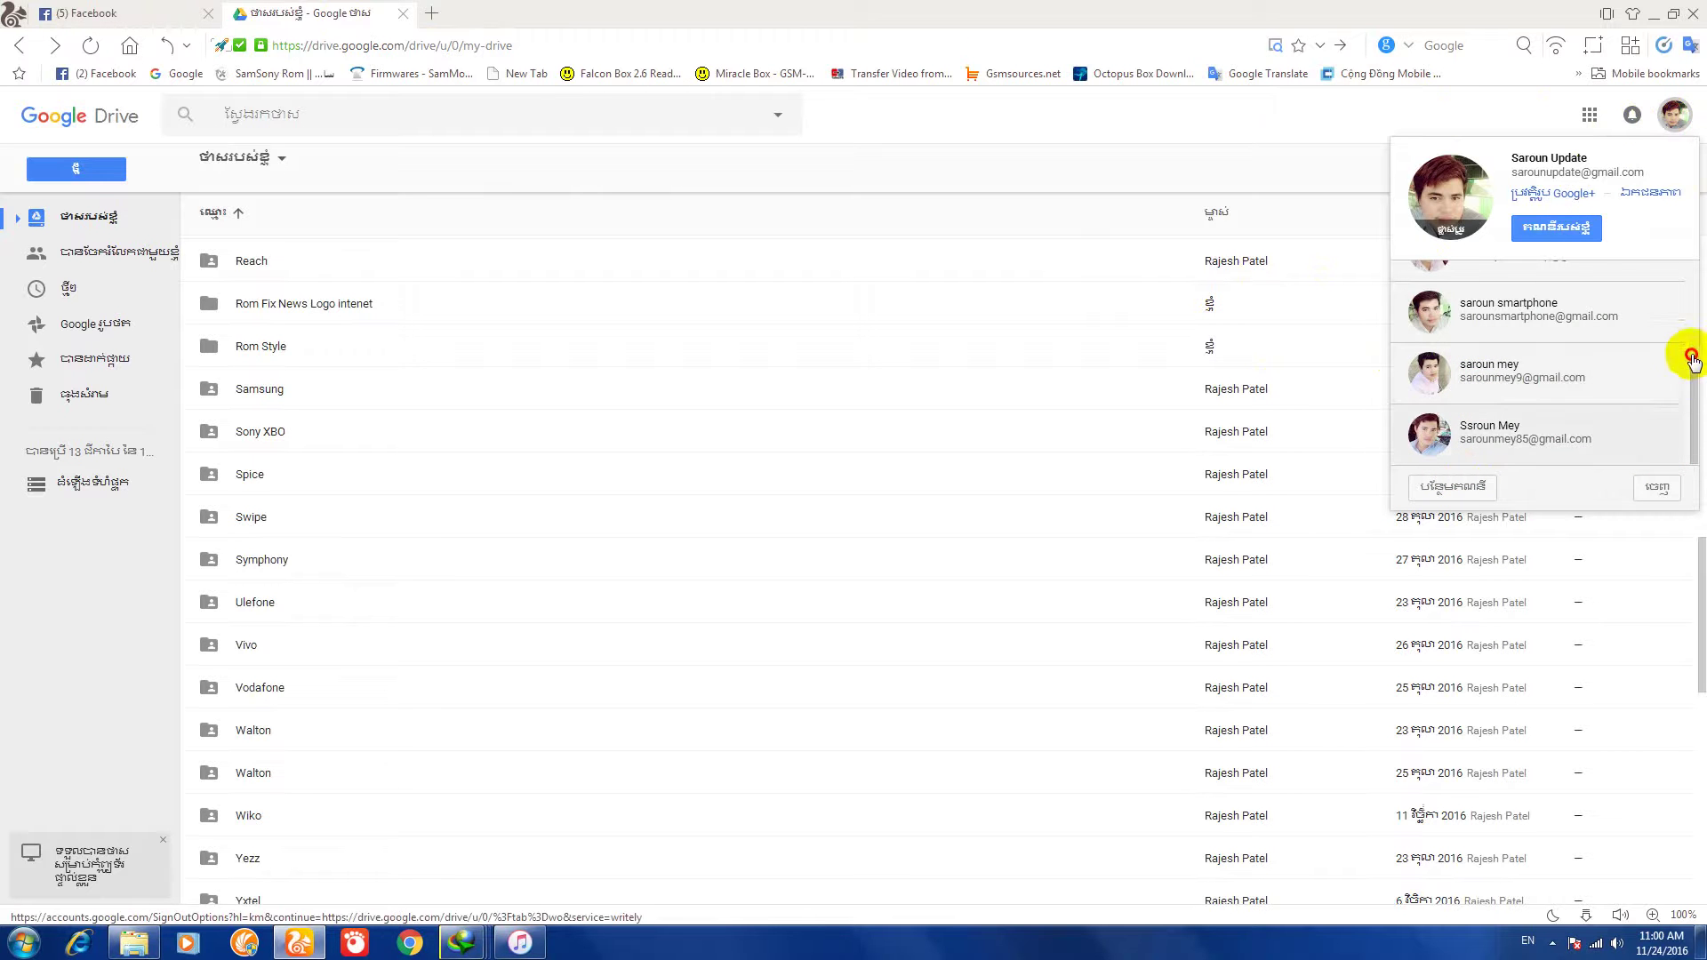
pyautogui.moveTo(1688, 354); pyautogui.dragTo(1685, 417)
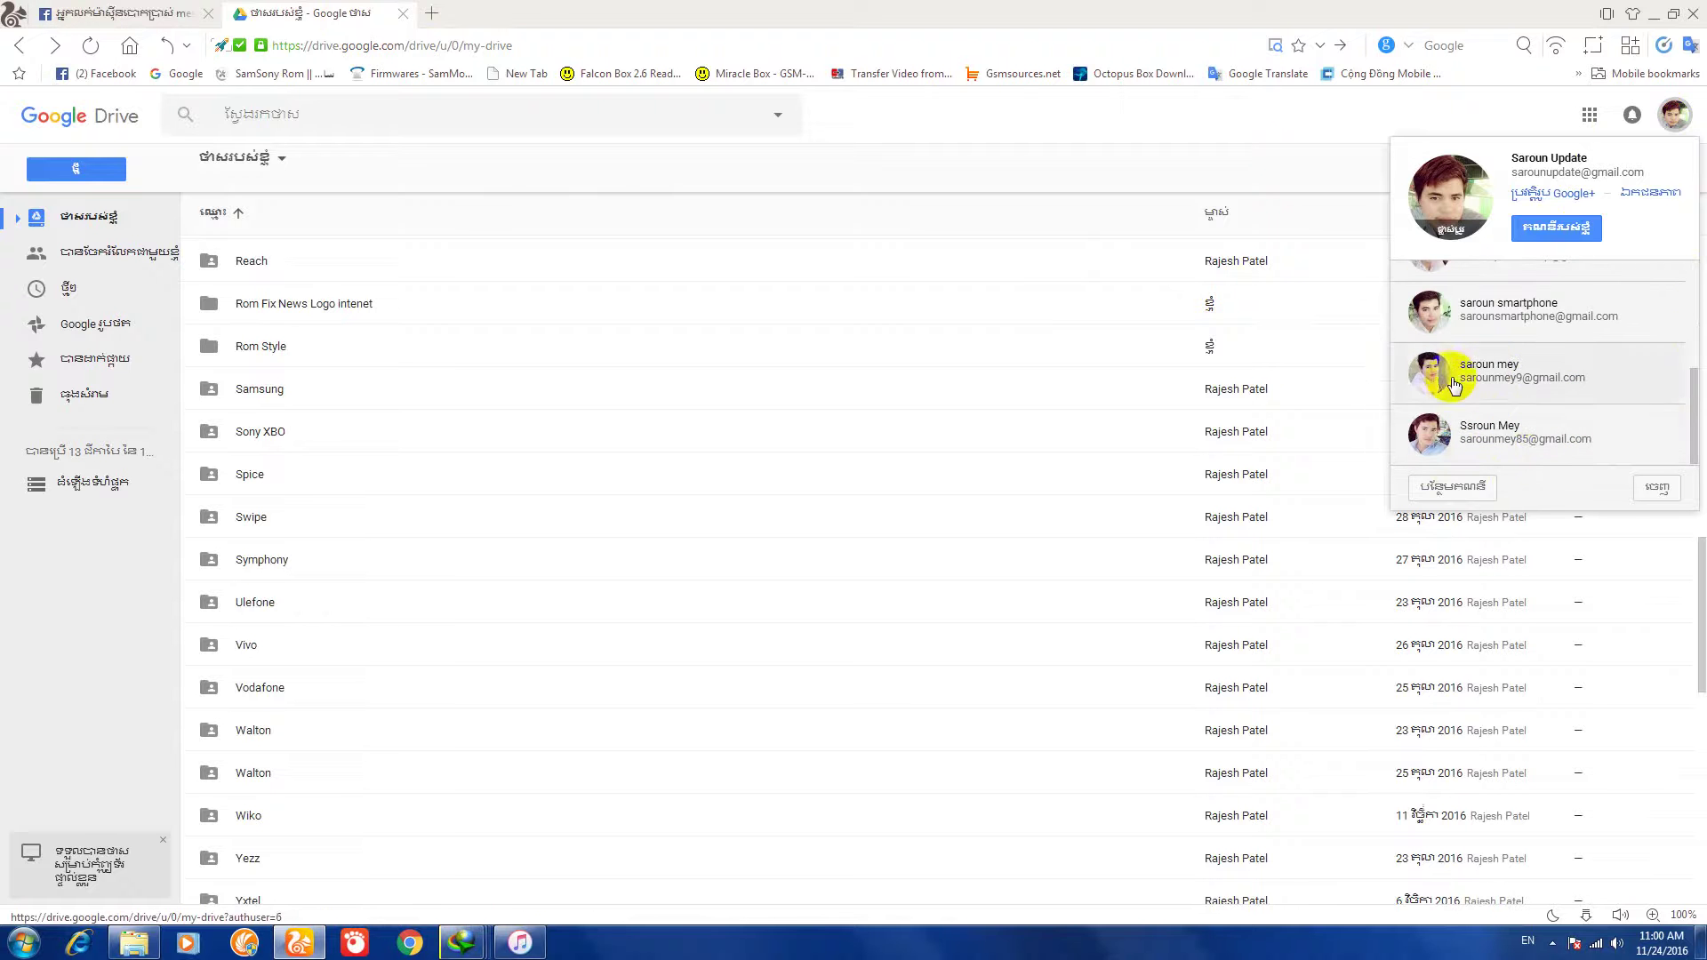
pyautogui.click(1430, 313)
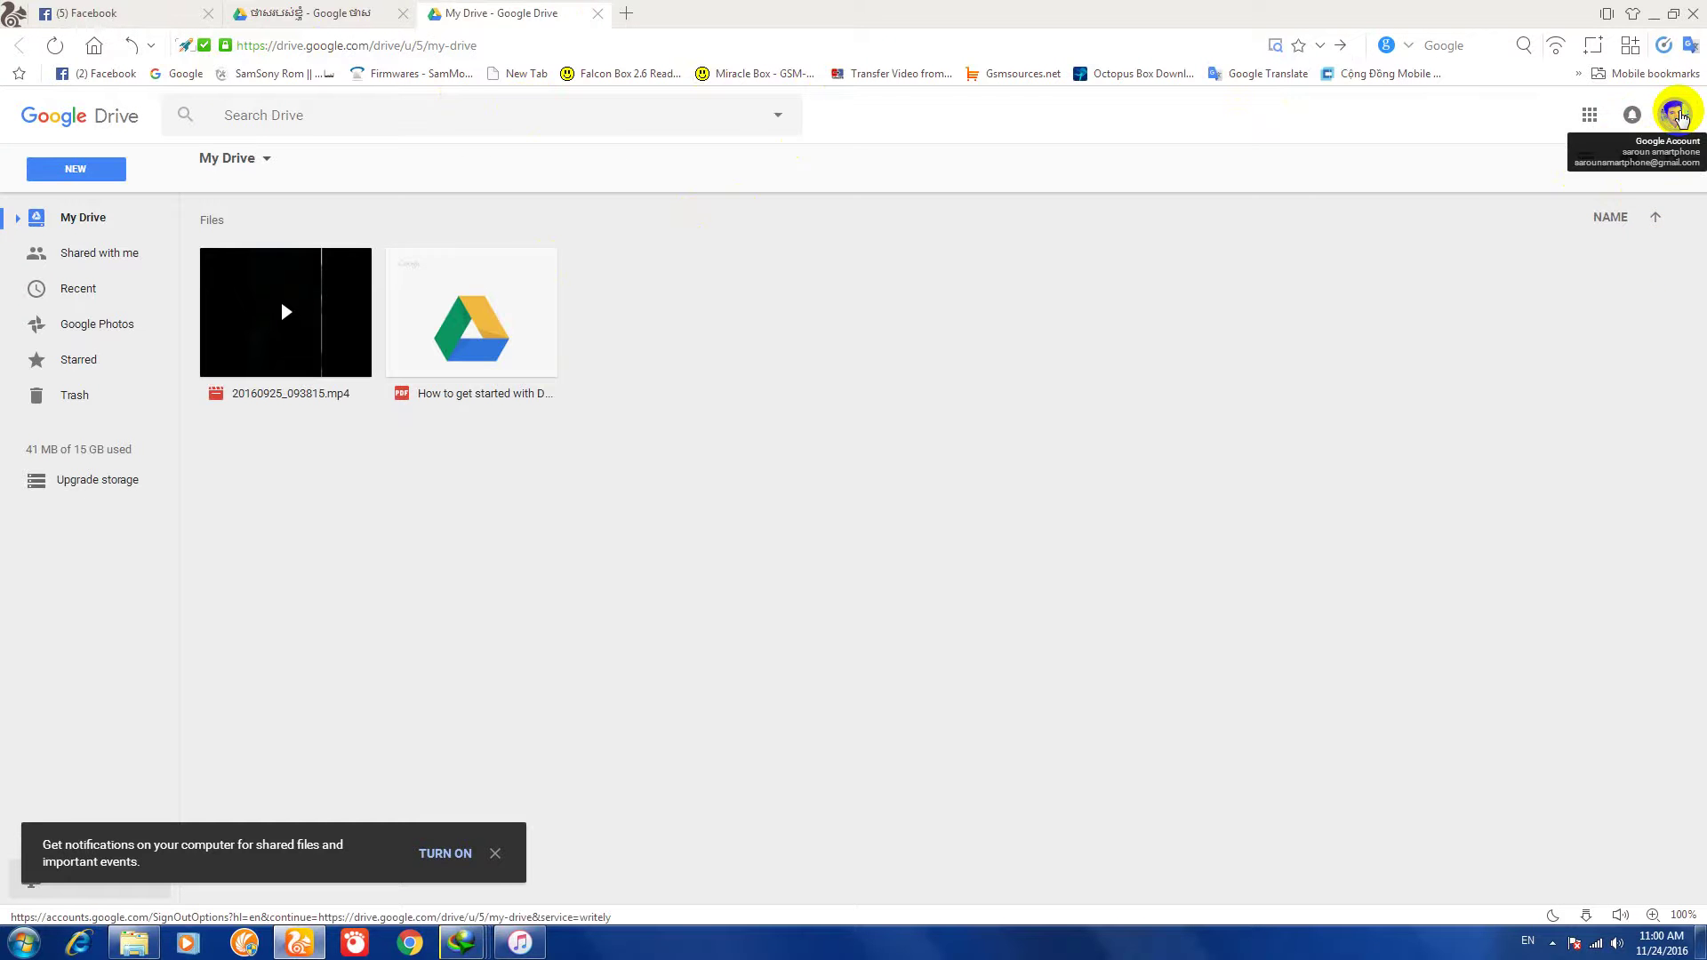
pyautogui.click(1677, 114)
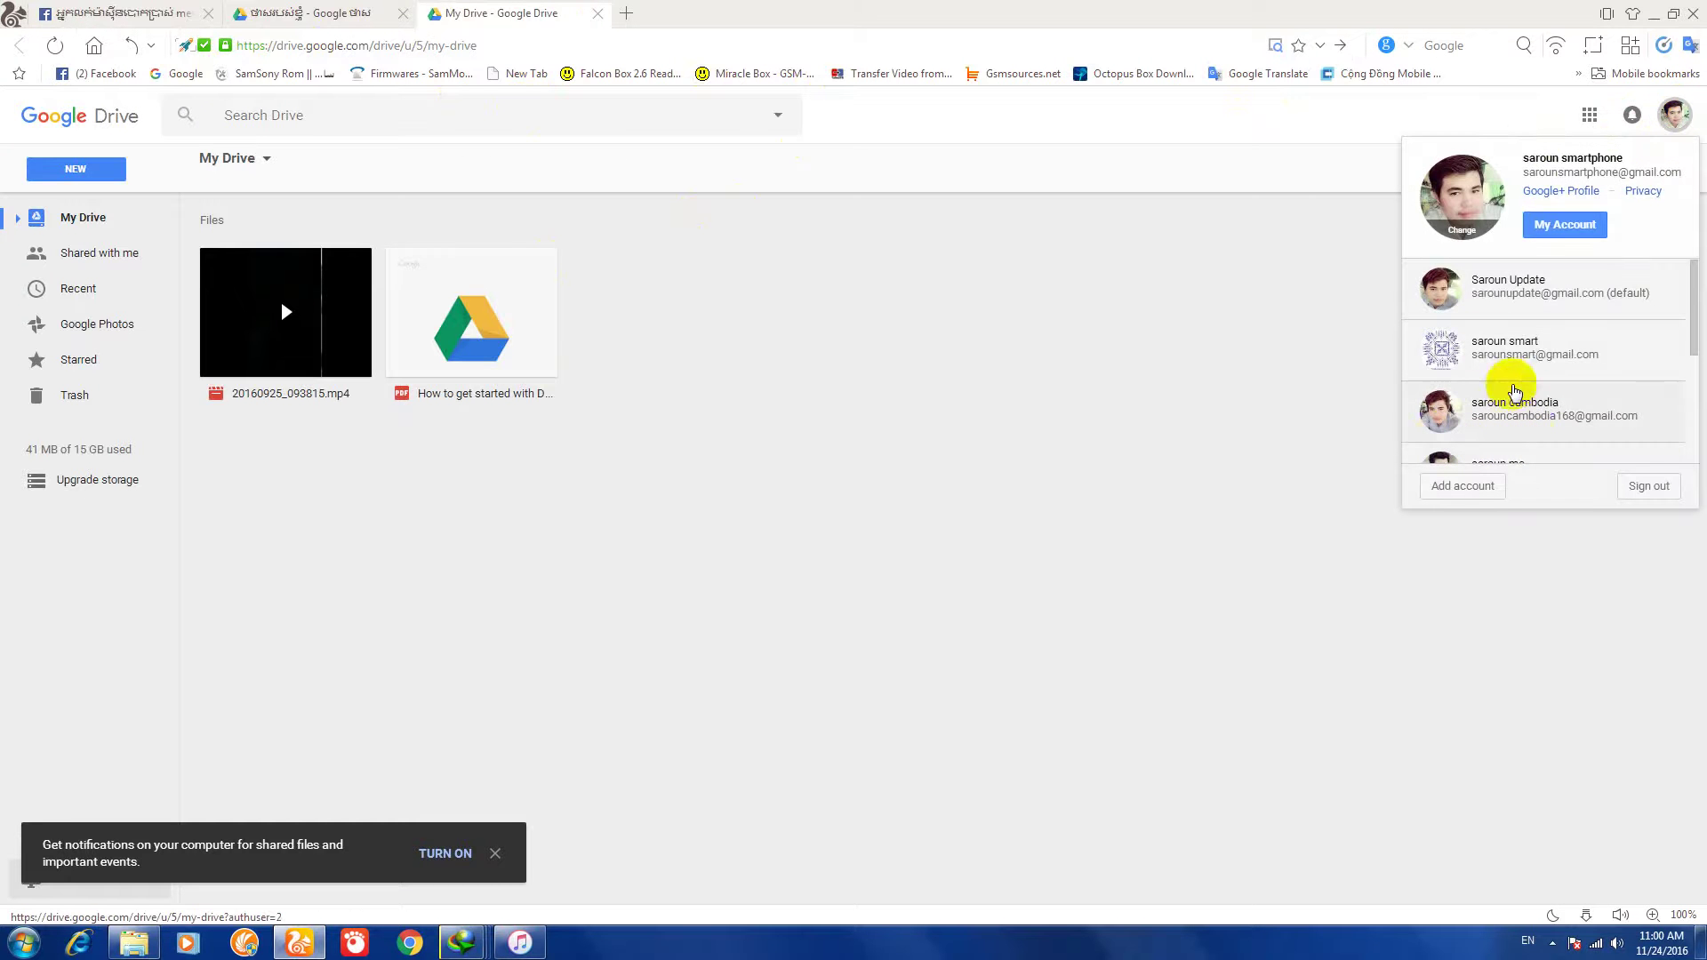
pyautogui.click(1449, 294)
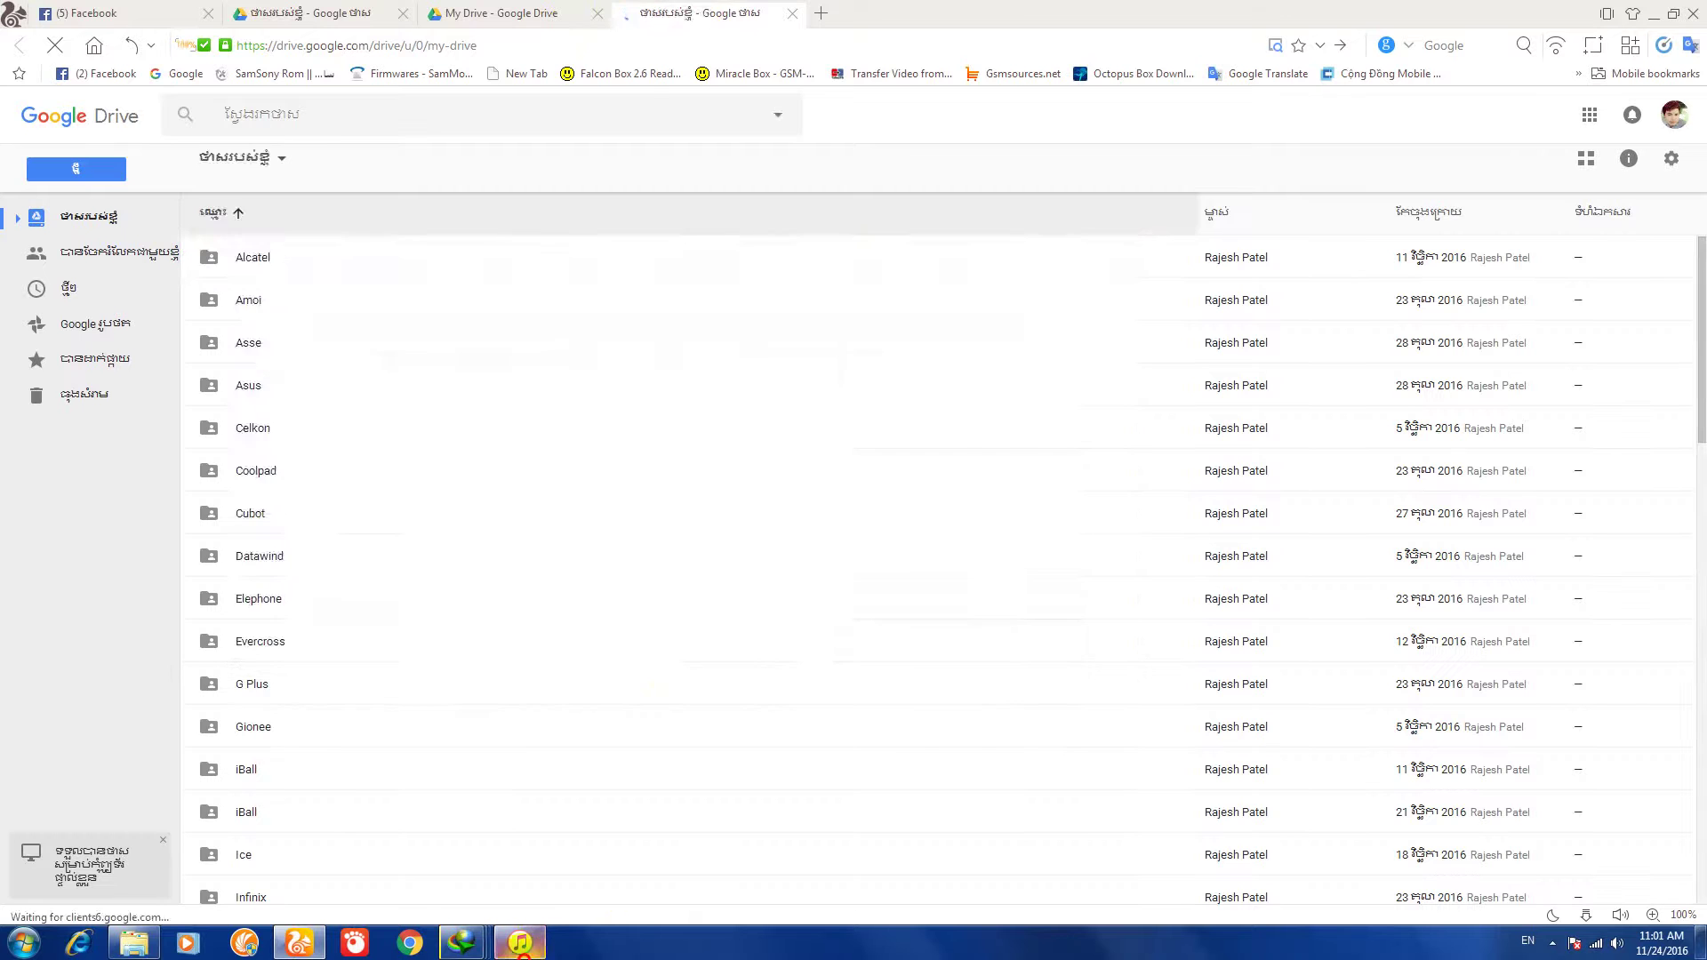
# Step: Check the iPhone 5 restore progress in iTunes and minimize its window
pyautogui.click(520, 943)
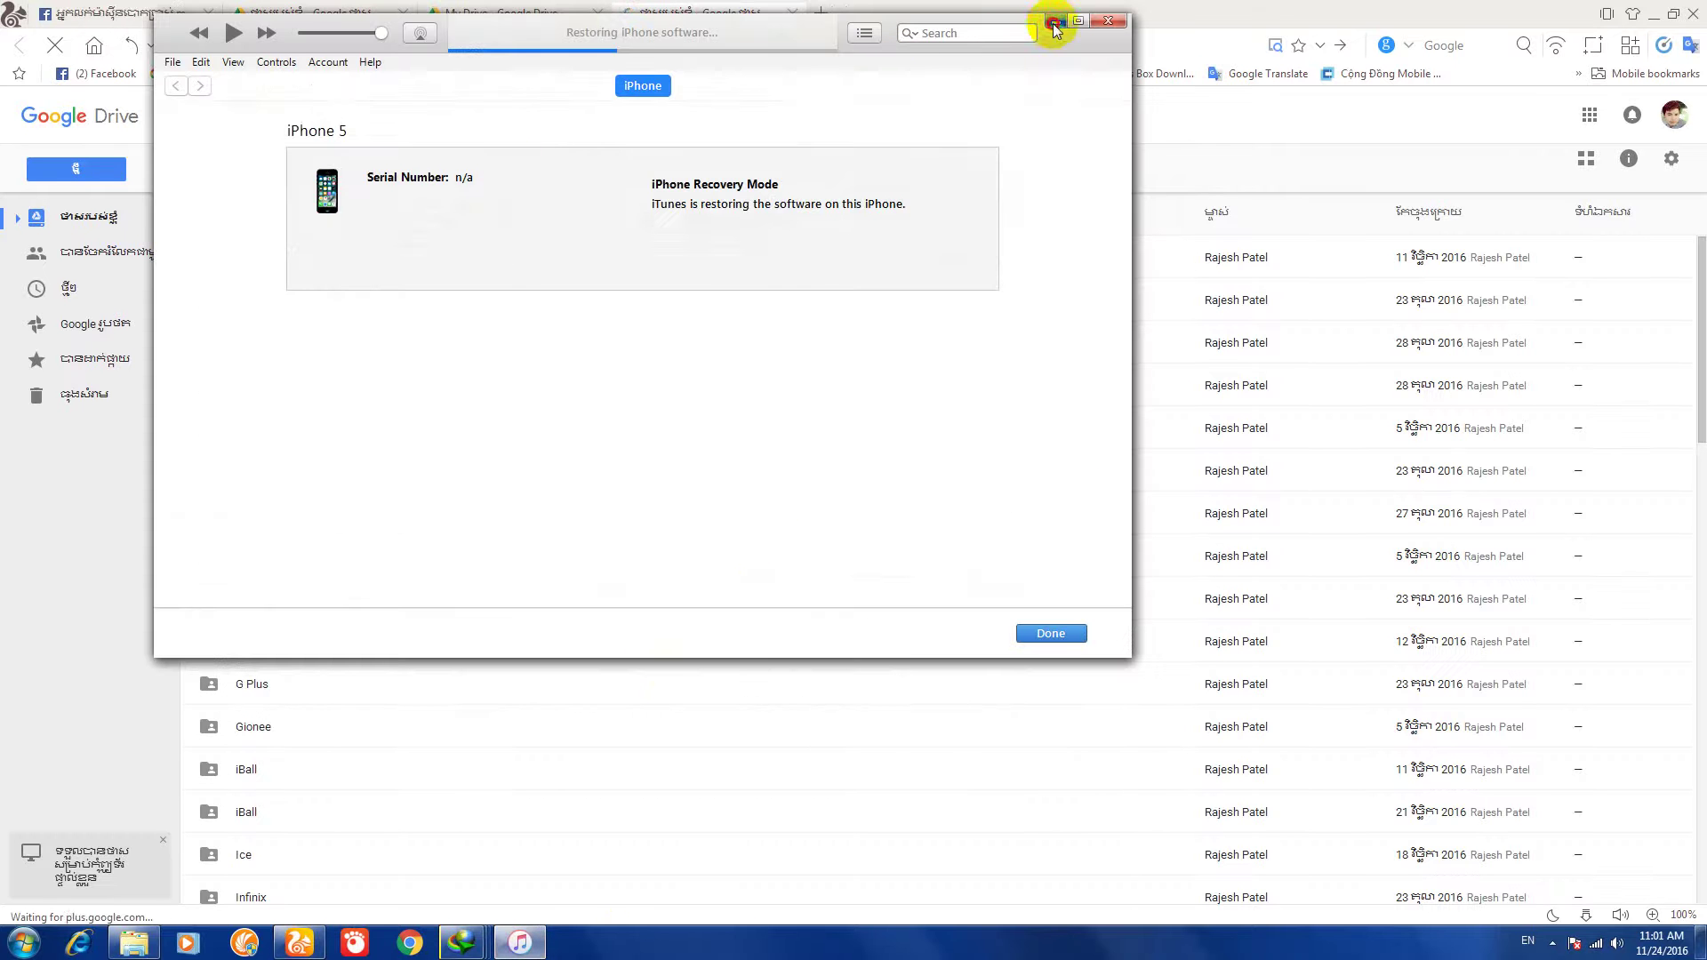
pyautogui.click(1056, 21)
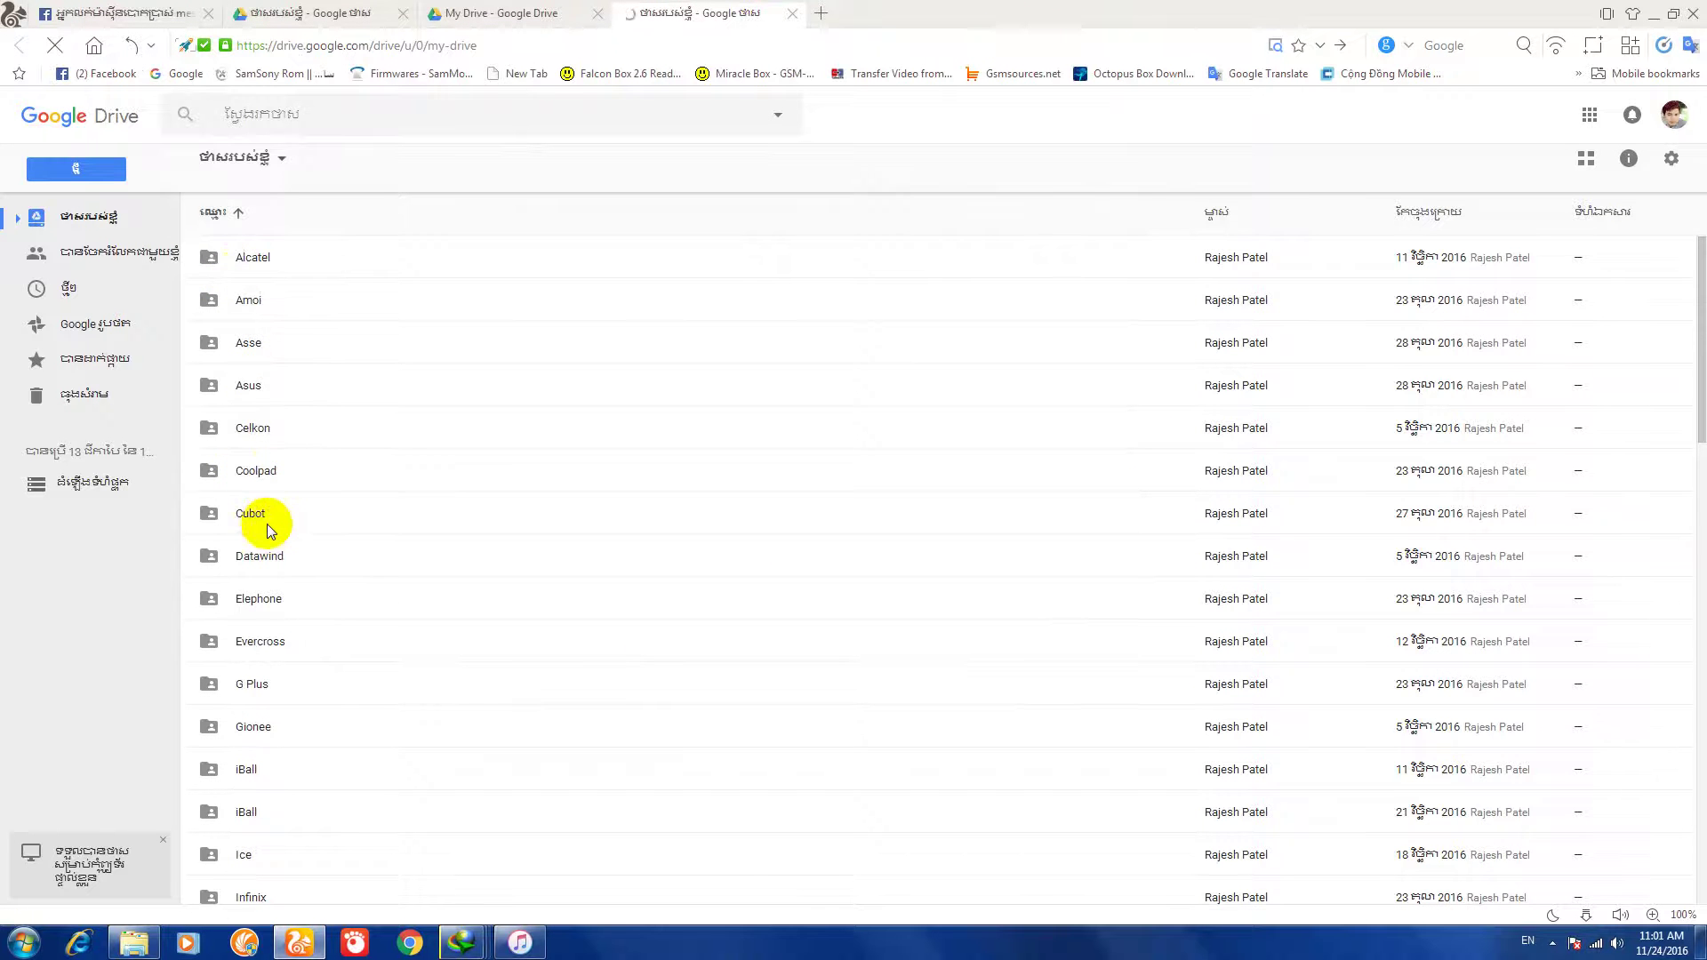
# Step: Look inside the default drive's Rom Style folder, return to the drive list and examine the firmware files after the brand folders
pyautogui.scroll(-7, 276, 533)
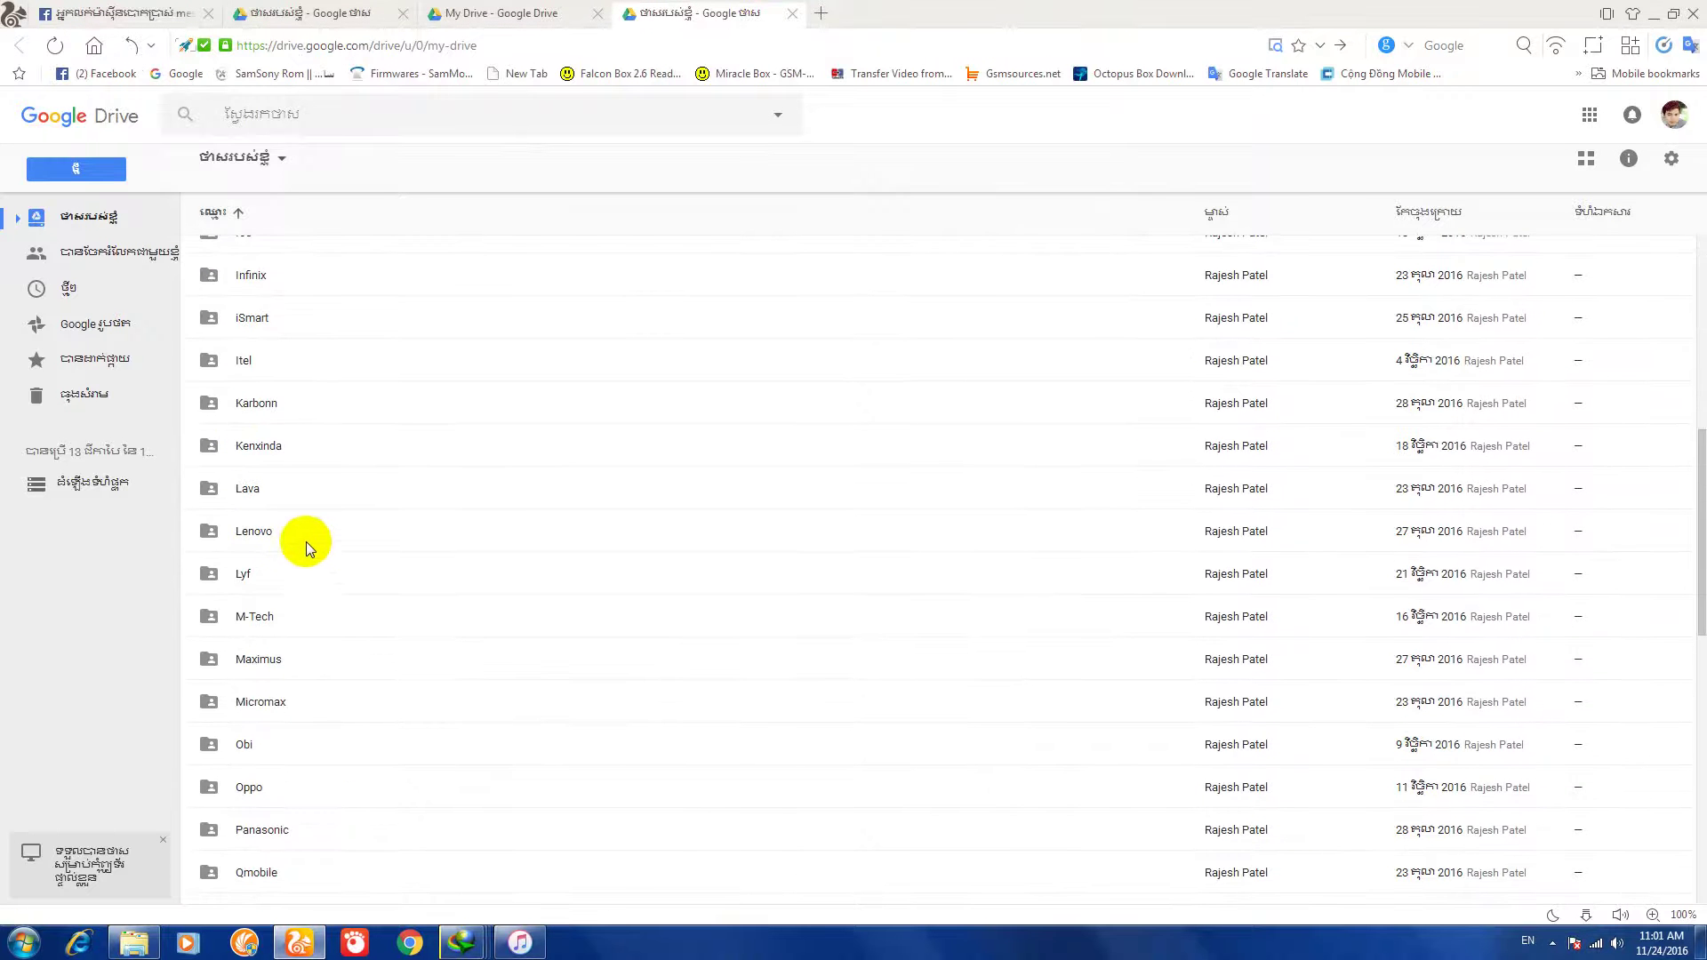
pyautogui.scroll(-6, 312, 547)
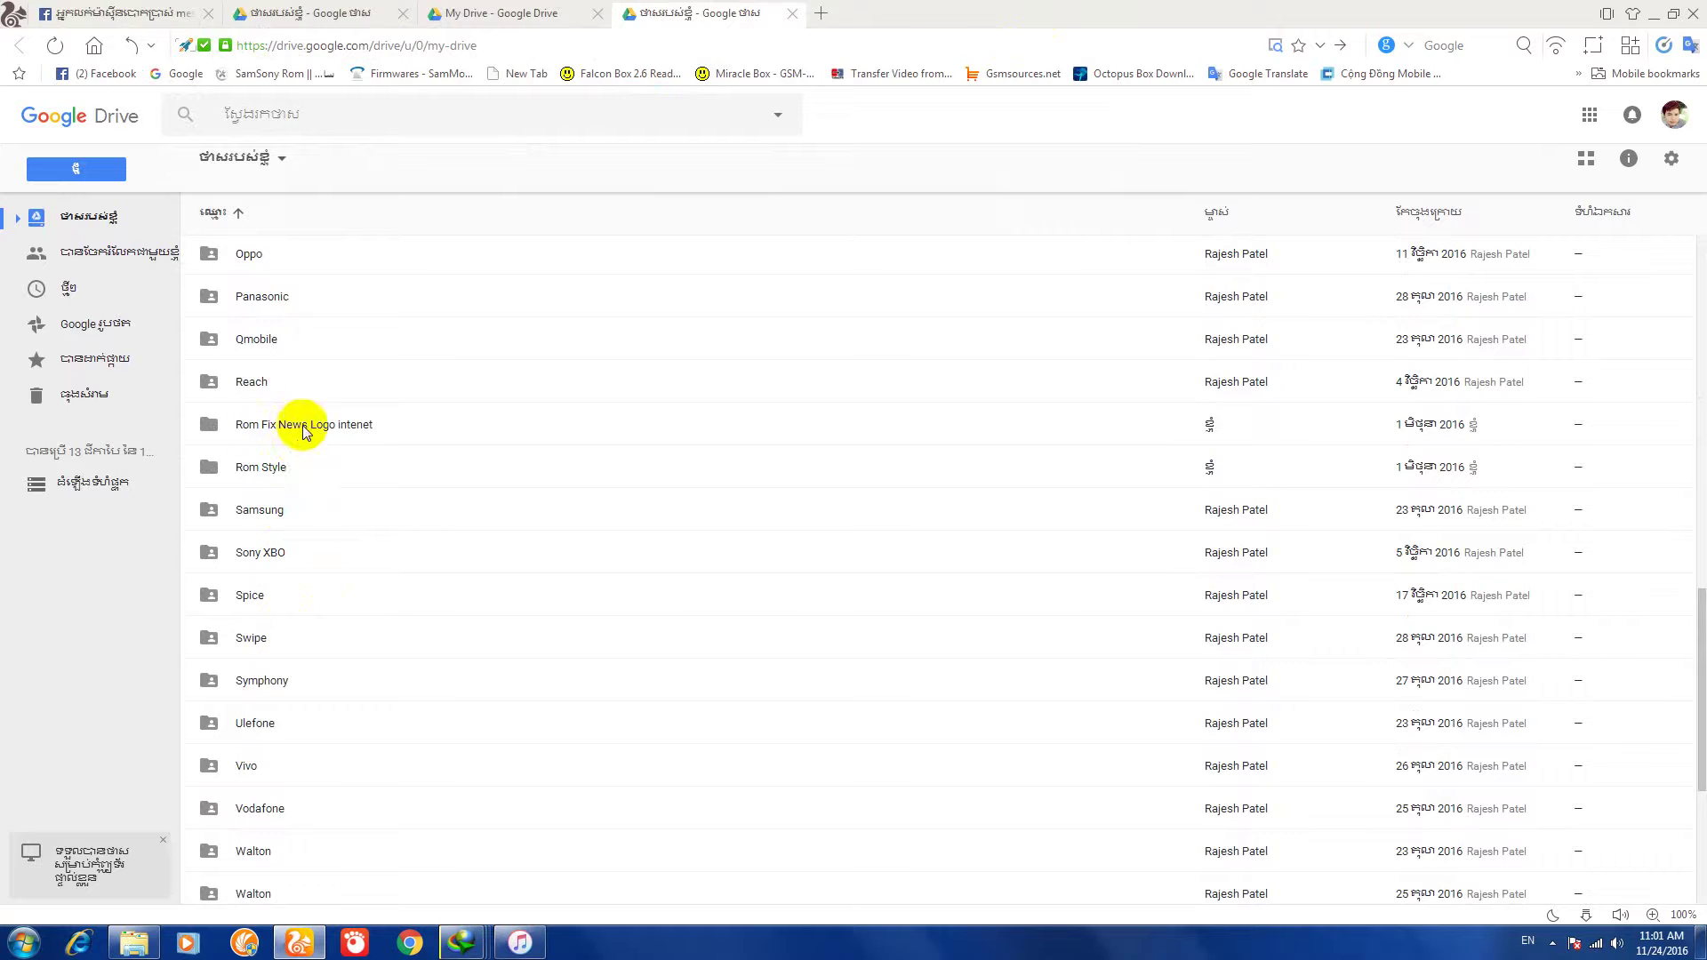
pyautogui.click(247, 478)
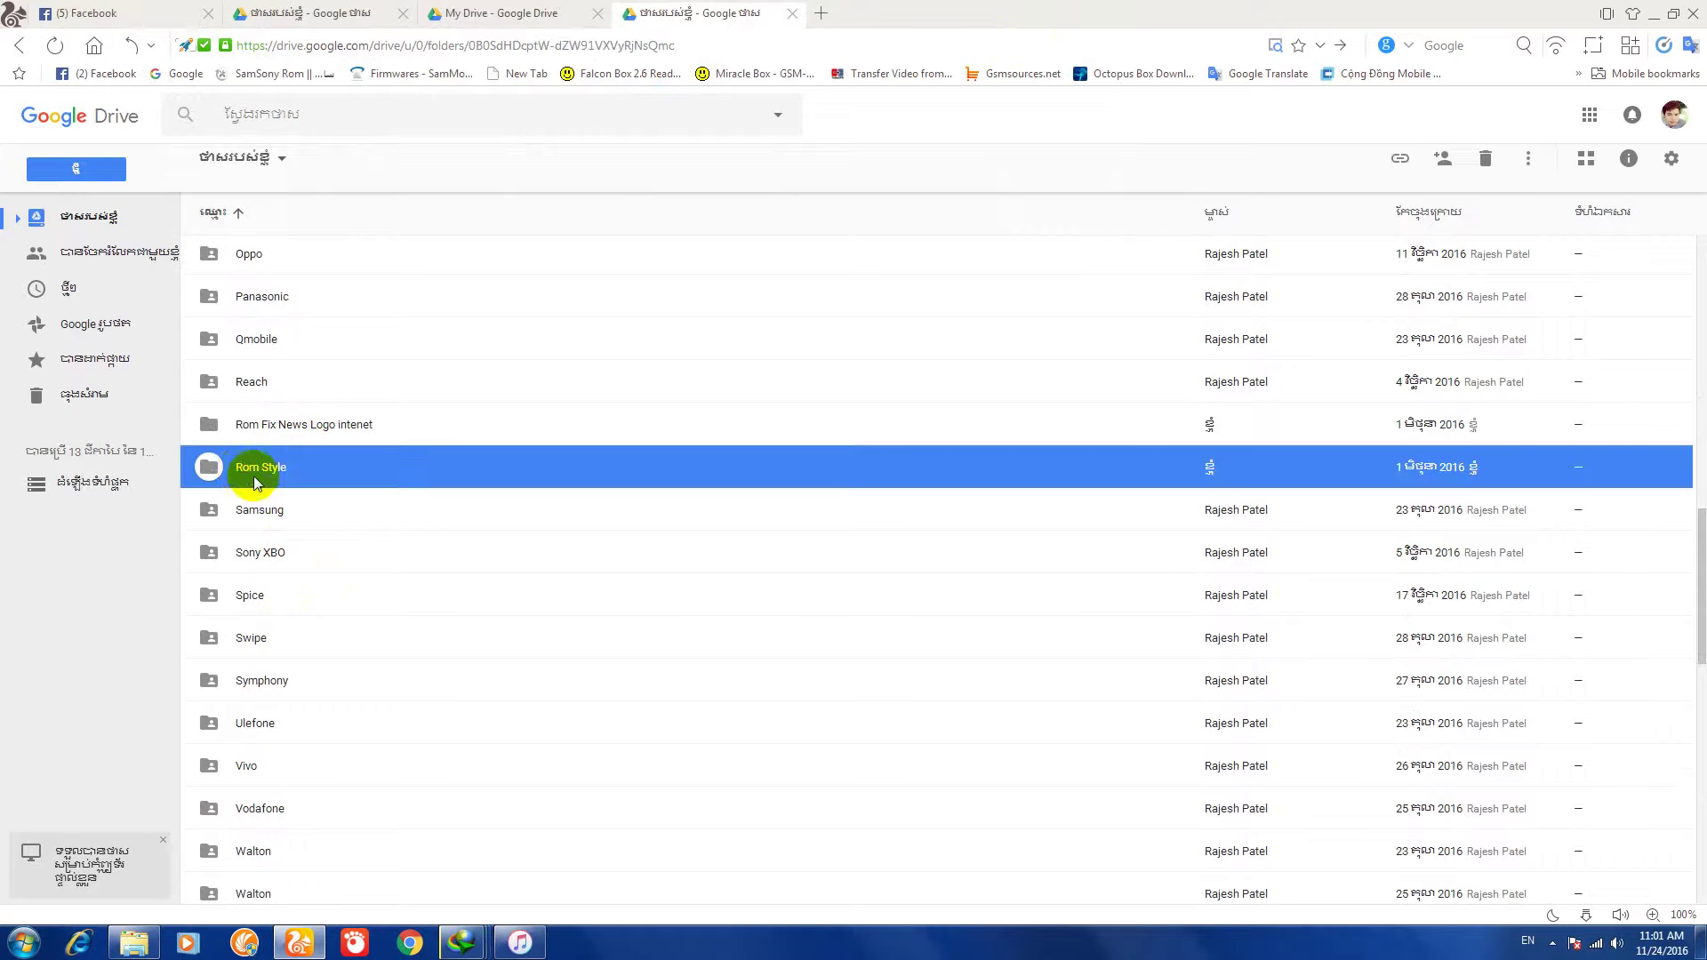
pyautogui.doubleClick(254, 477)
pyautogui.click(19, 45)
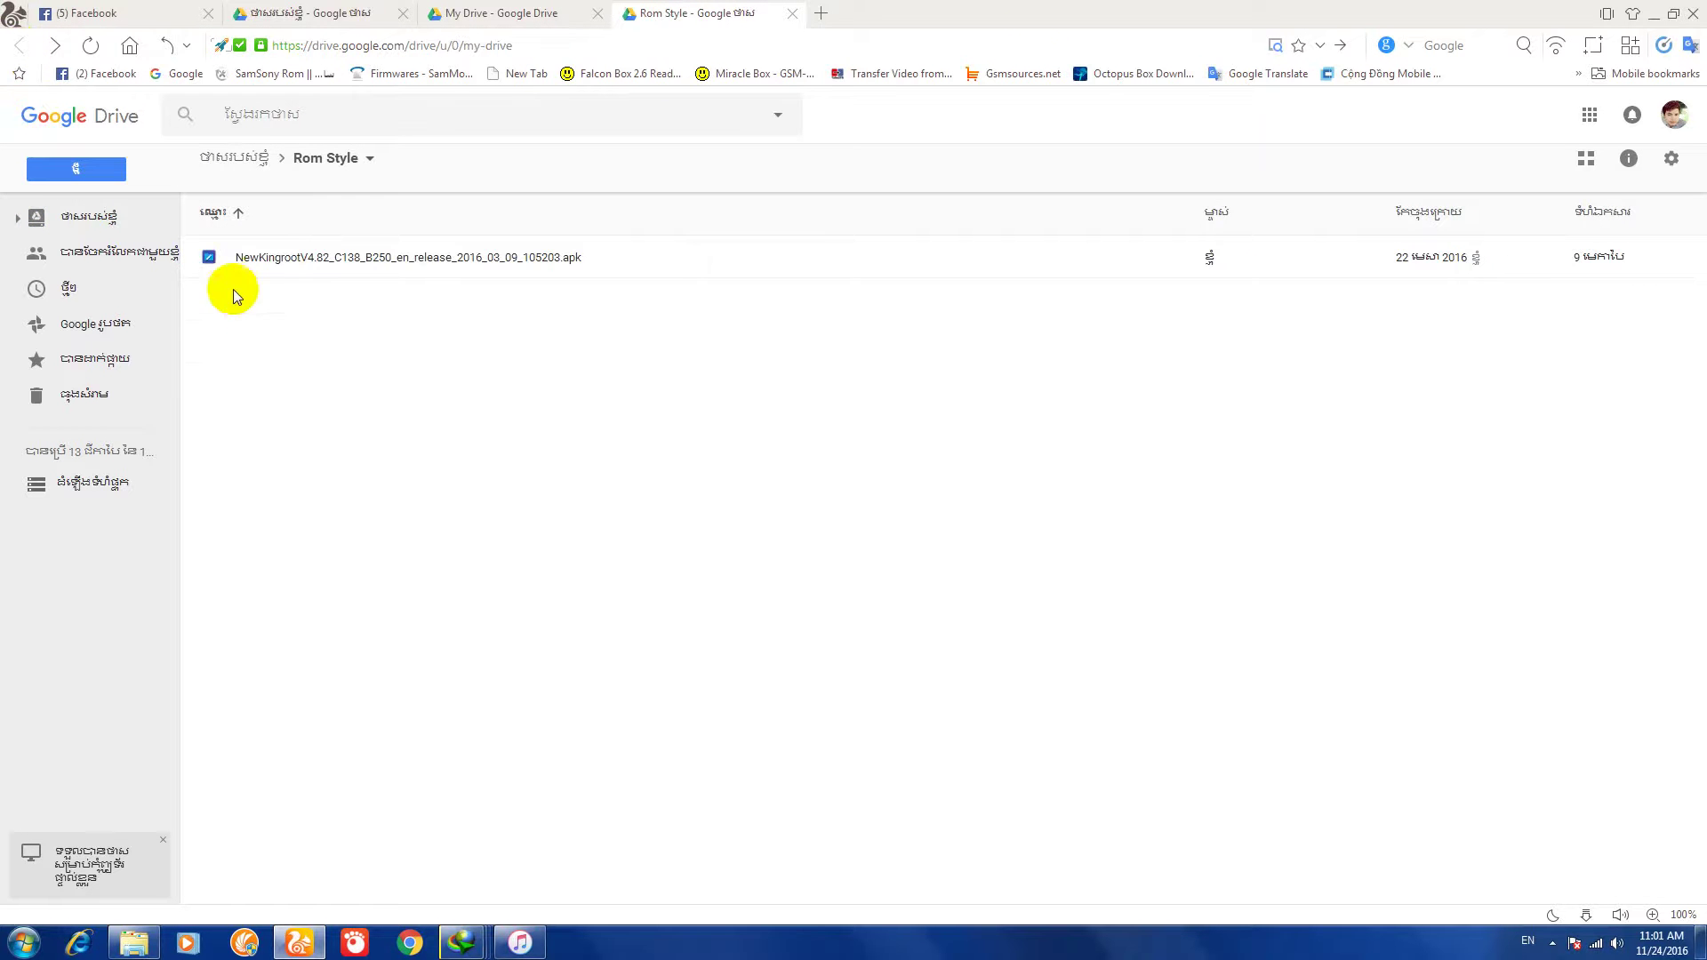
pyautogui.scroll(-8, 632, 564)
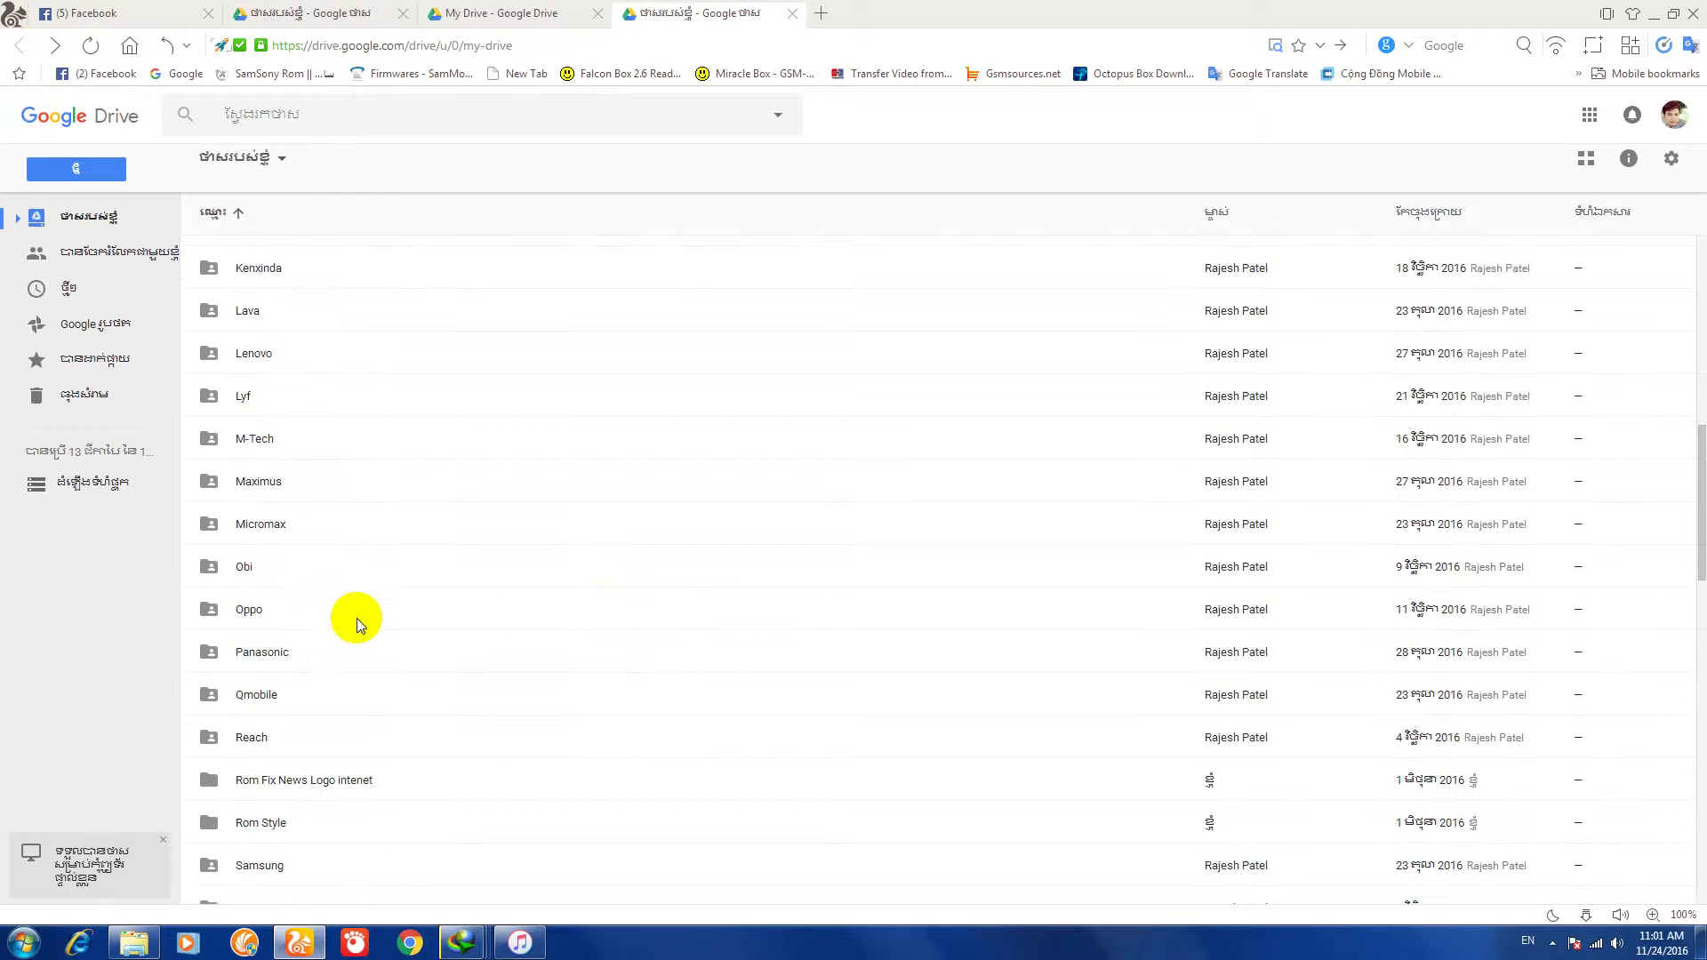
pyautogui.scroll(-10, 356, 617)
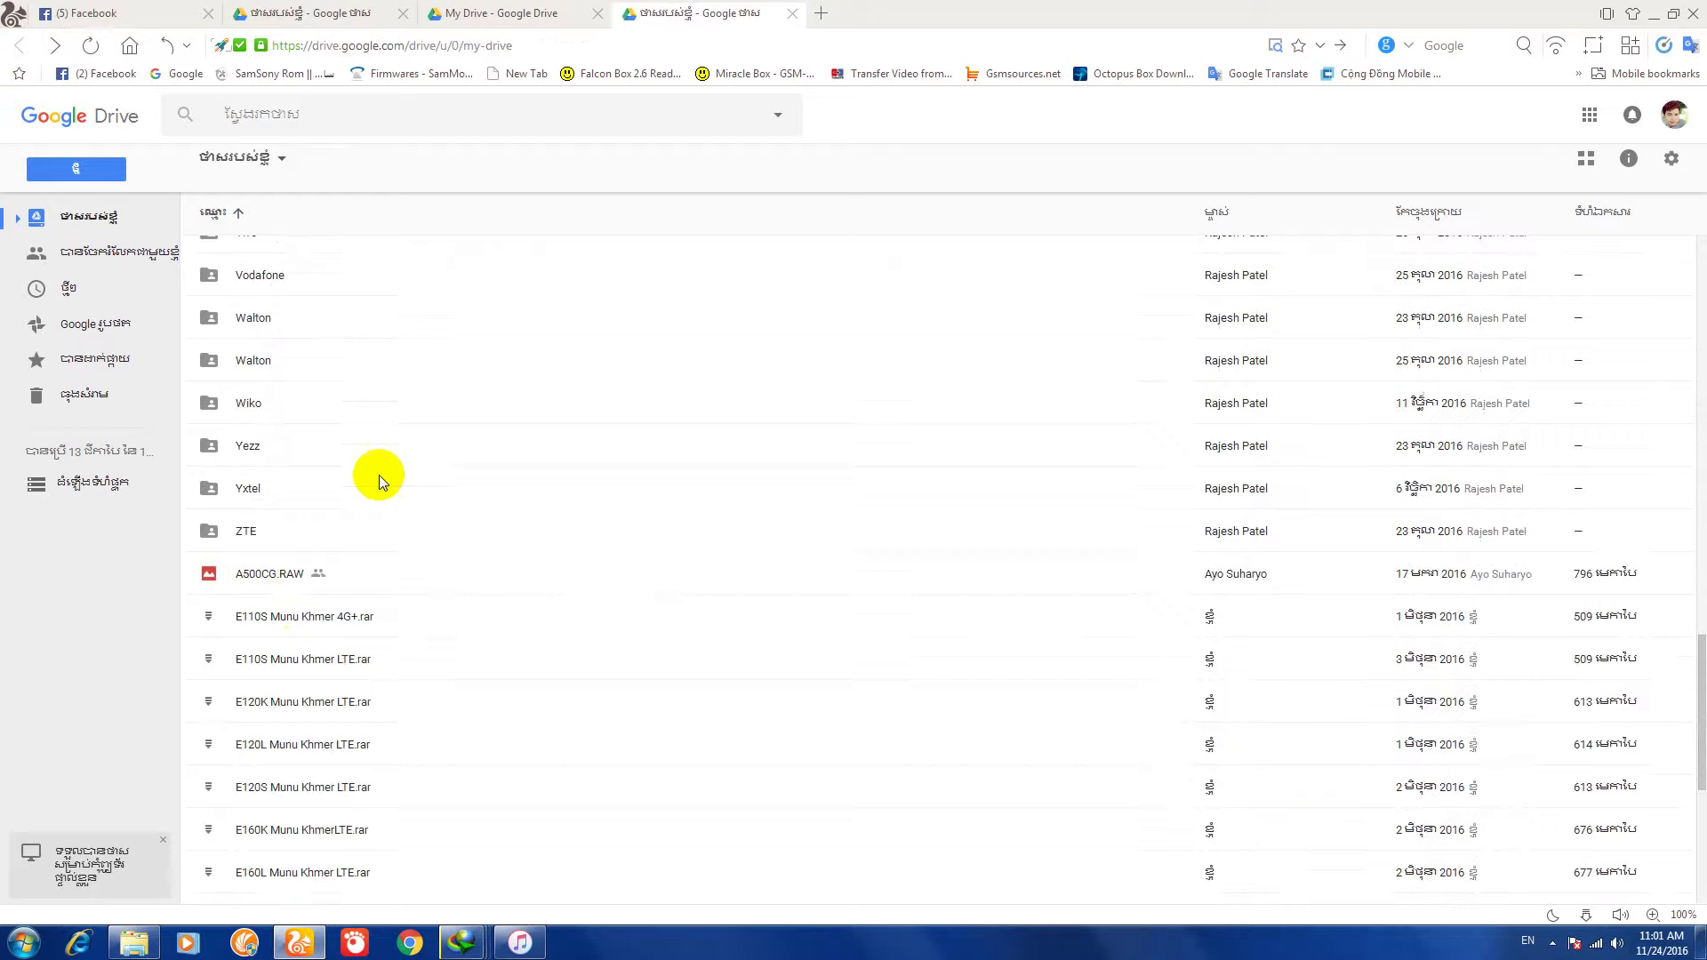
pyautogui.scroll(-5, 335, 648)
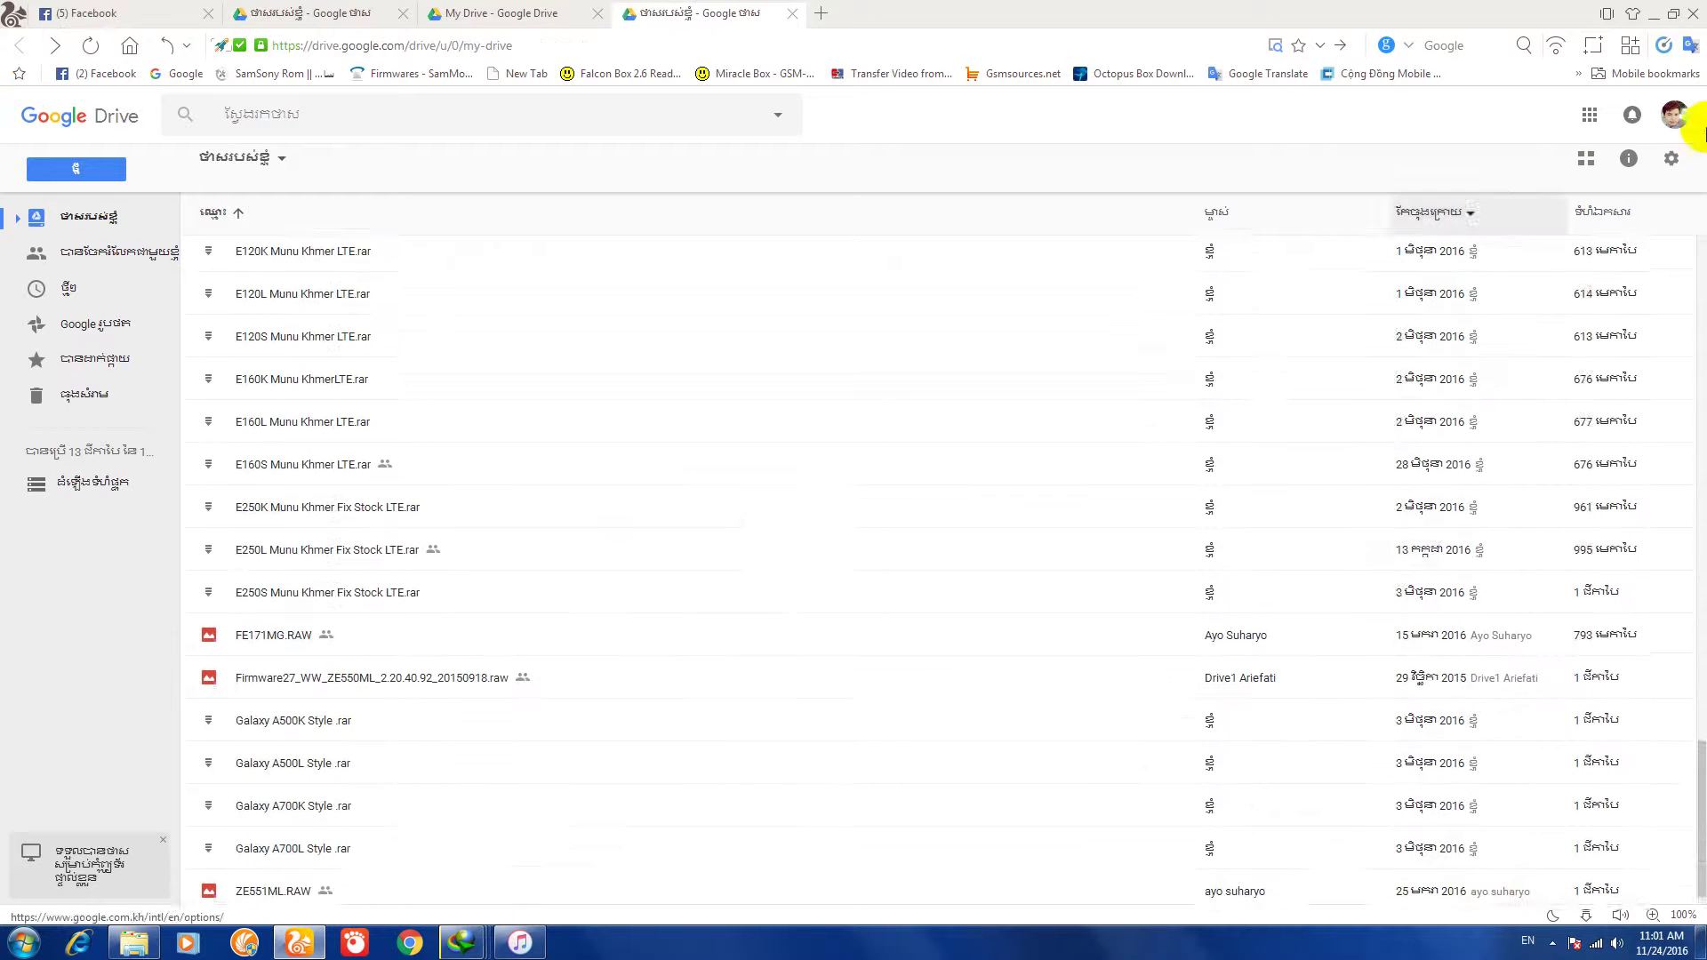
# Step: Look through the accounts listed in the account switcher and minimize the browser to show the desktop
pyautogui.click(1675, 115)
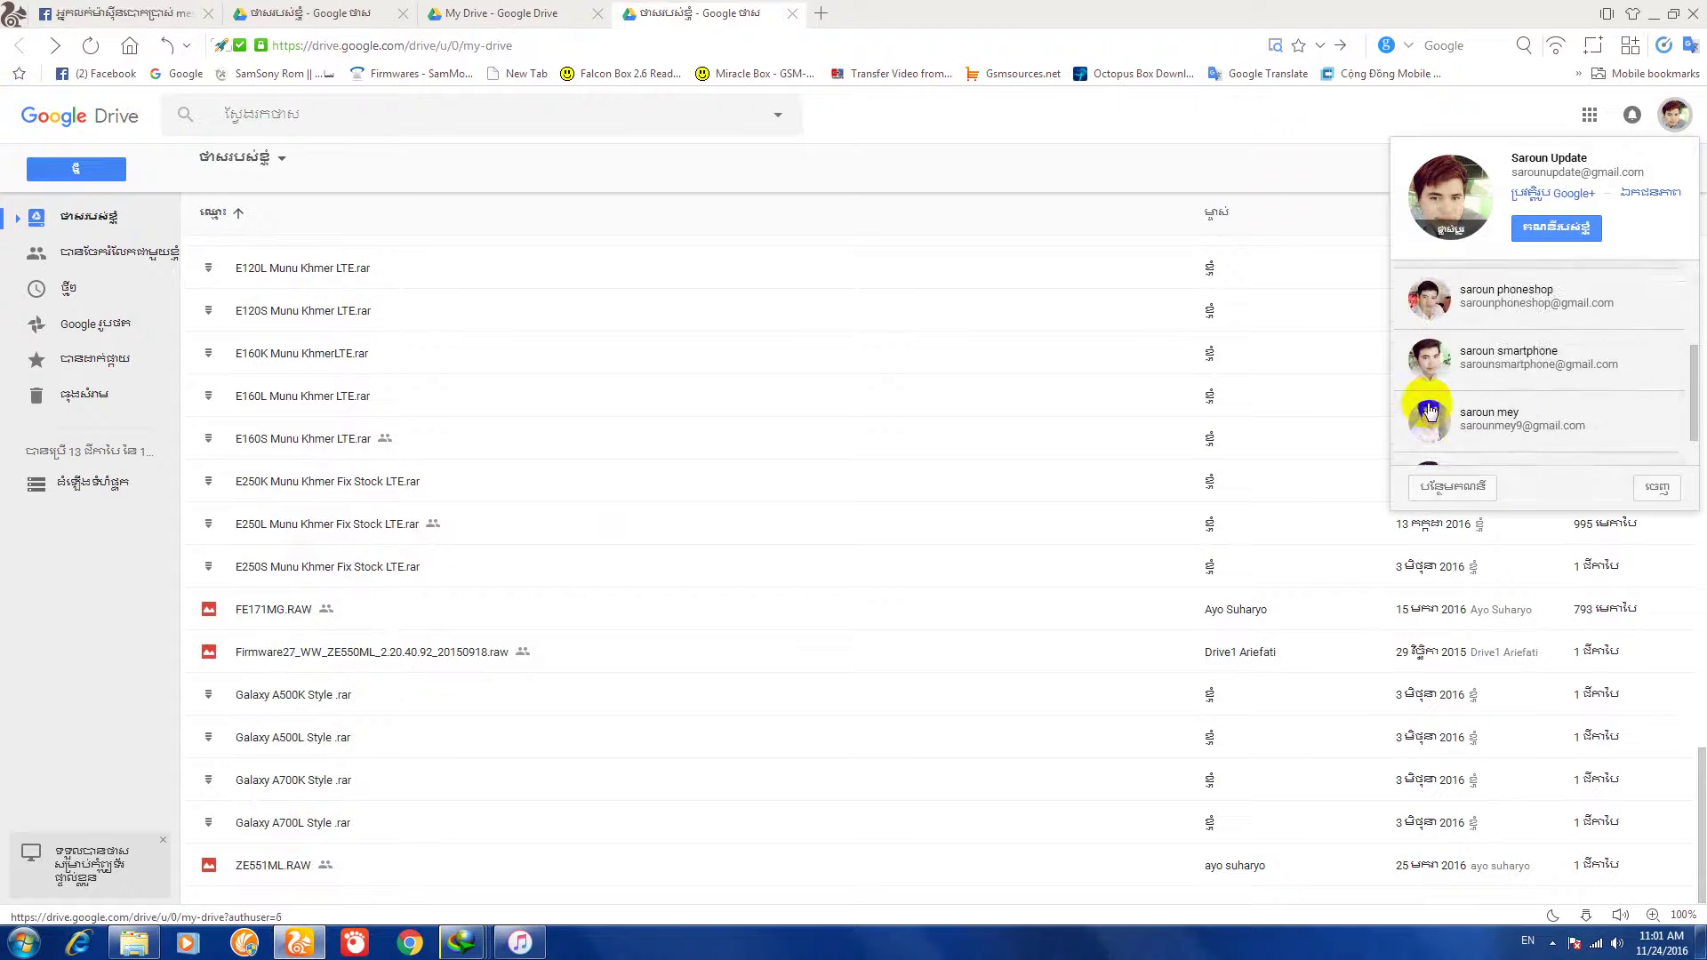
pyautogui.scroll(-1, 1429, 411)
pyautogui.scroll(3, 1446, 322)
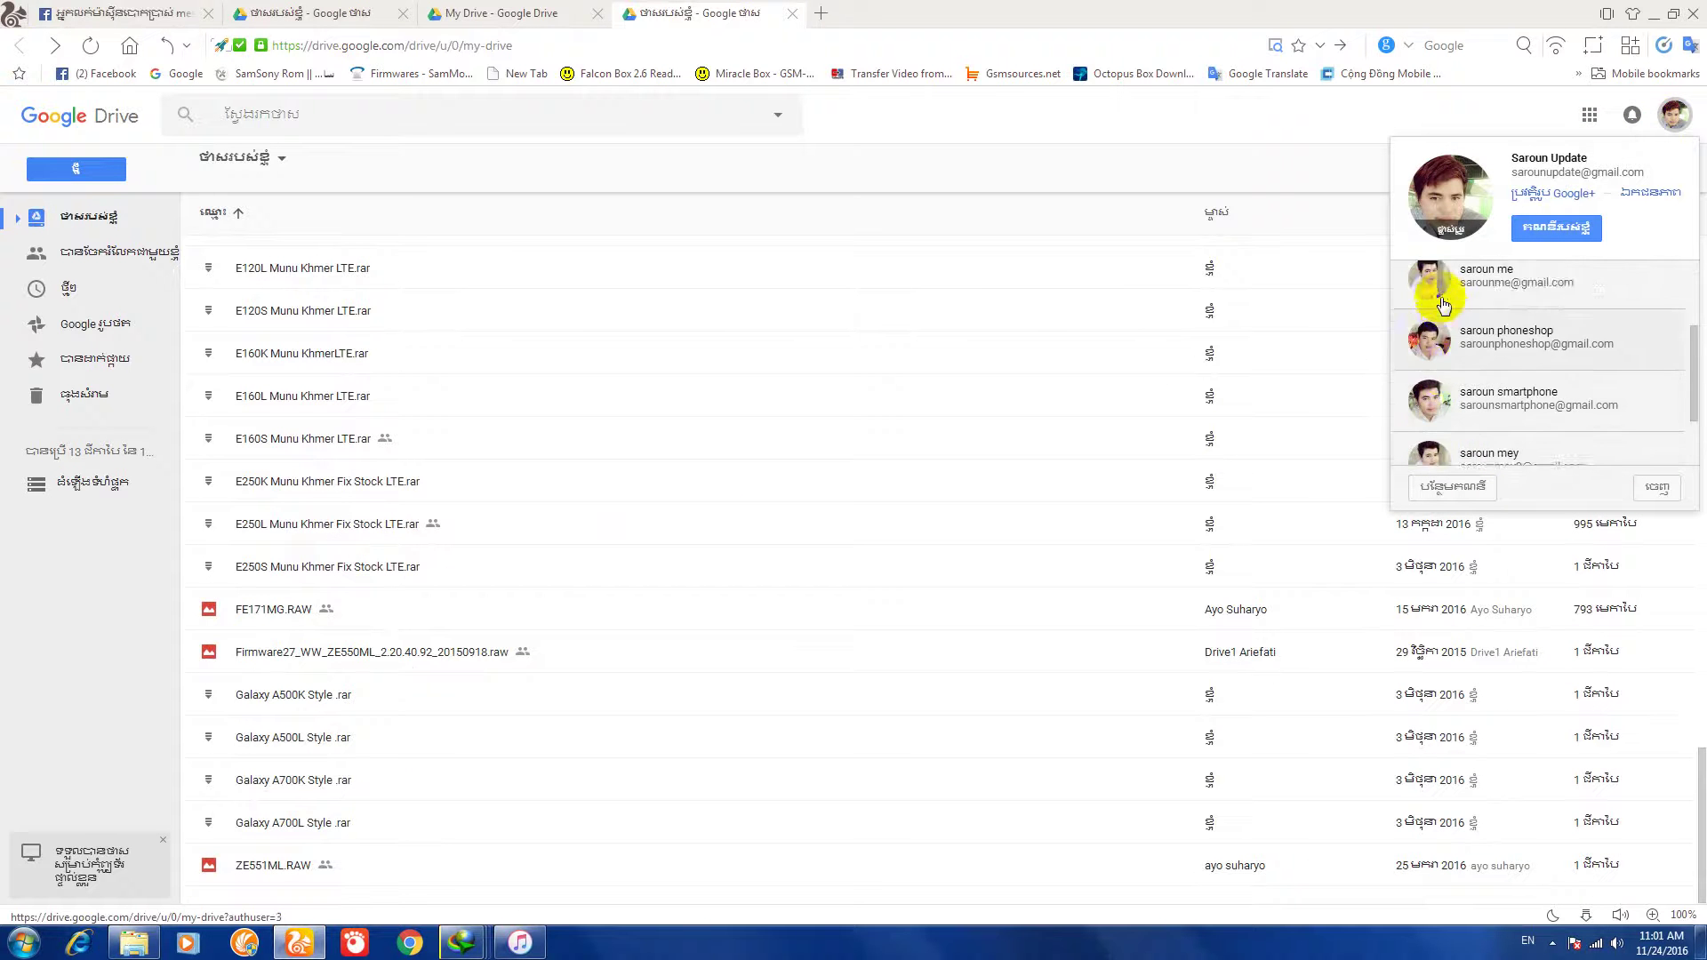
pyautogui.click(1651, 14)
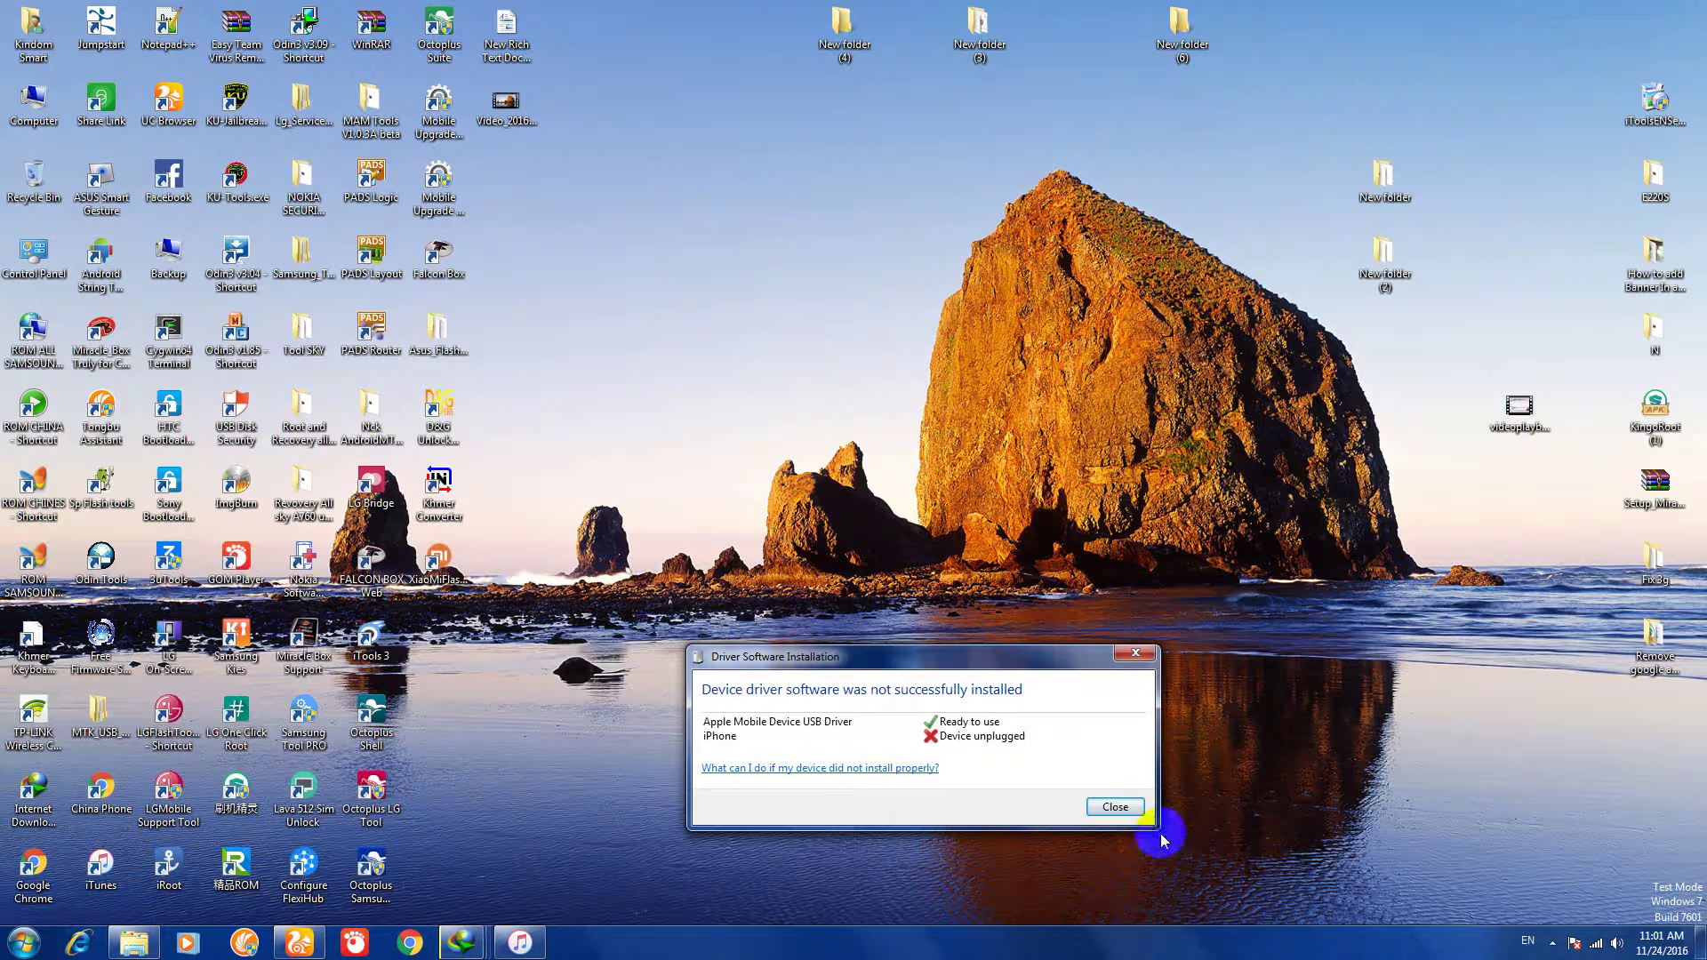
# Step: Dismiss the Driver Software Installation dialog, view the iPhone restore status in iTunes and minimize iTunes
pyautogui.click(1116, 808)
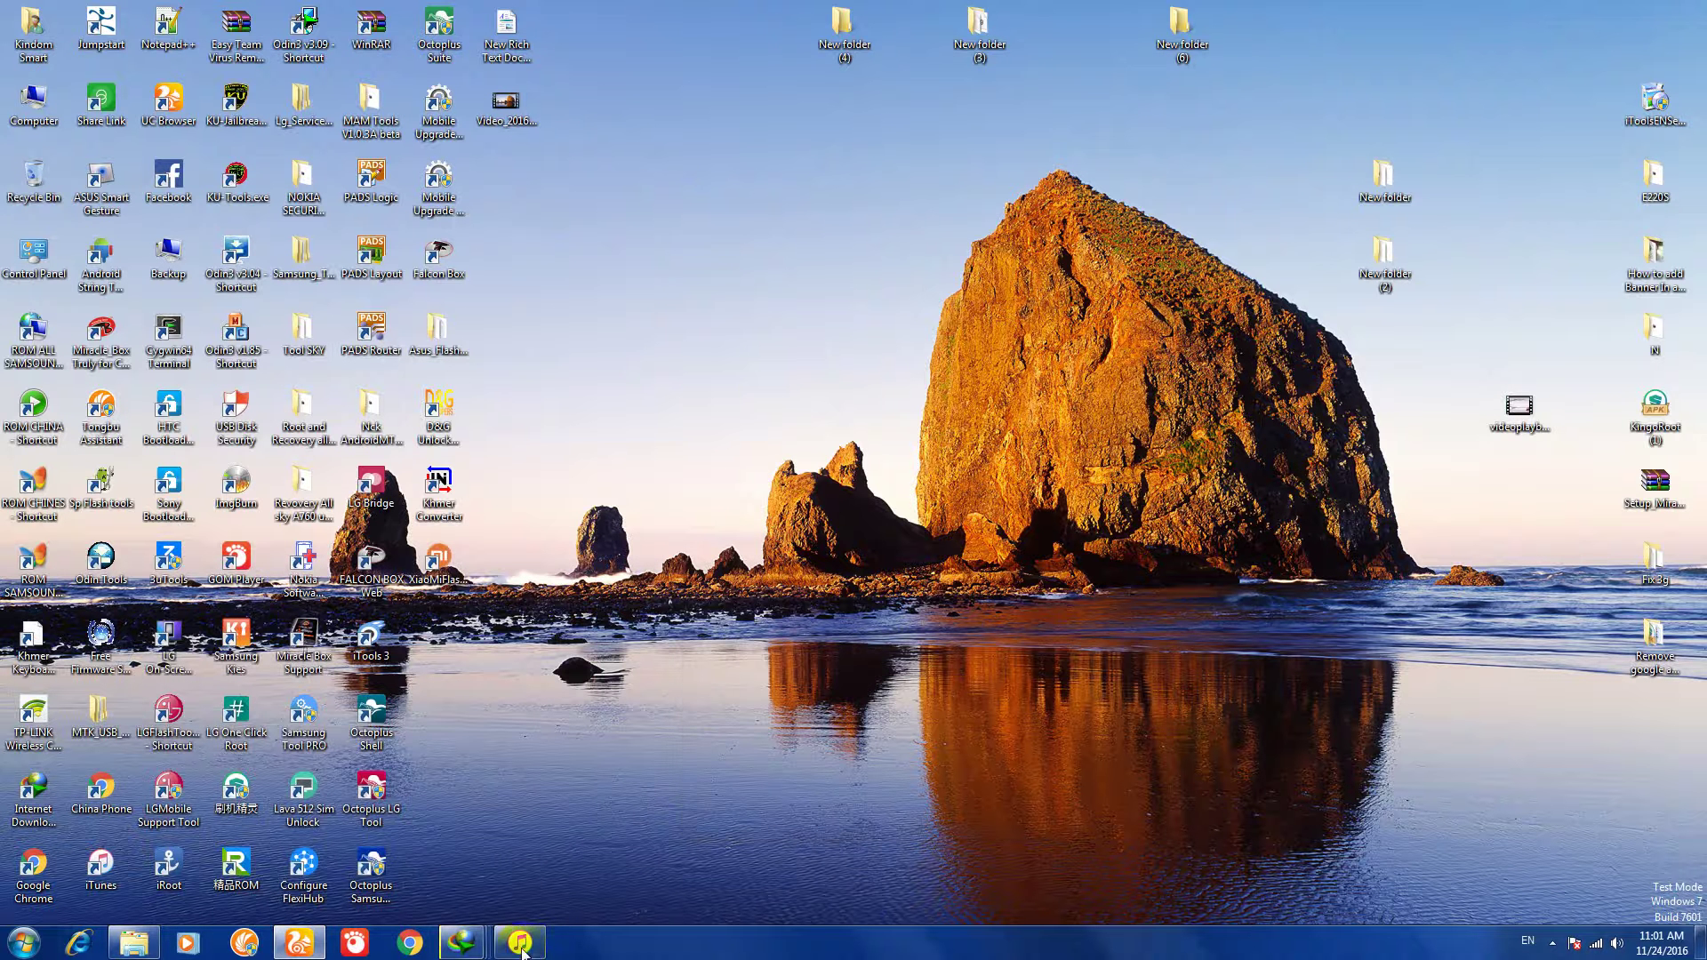
pyautogui.click(520, 942)
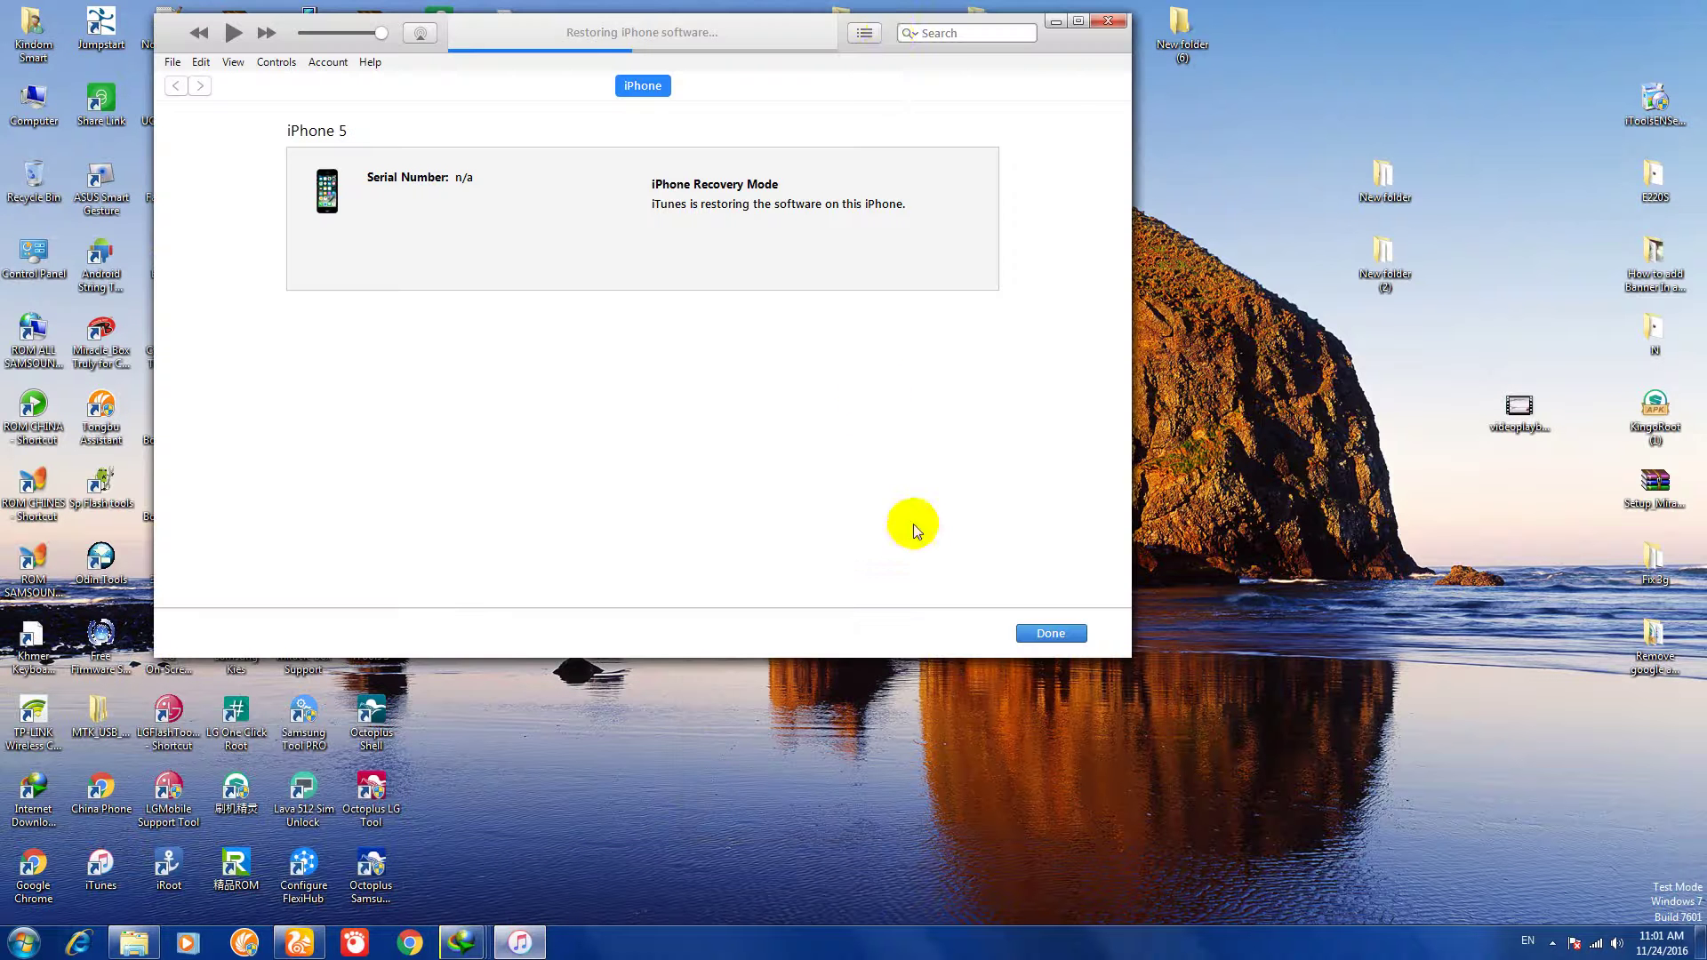
pyautogui.click(1055, 21)
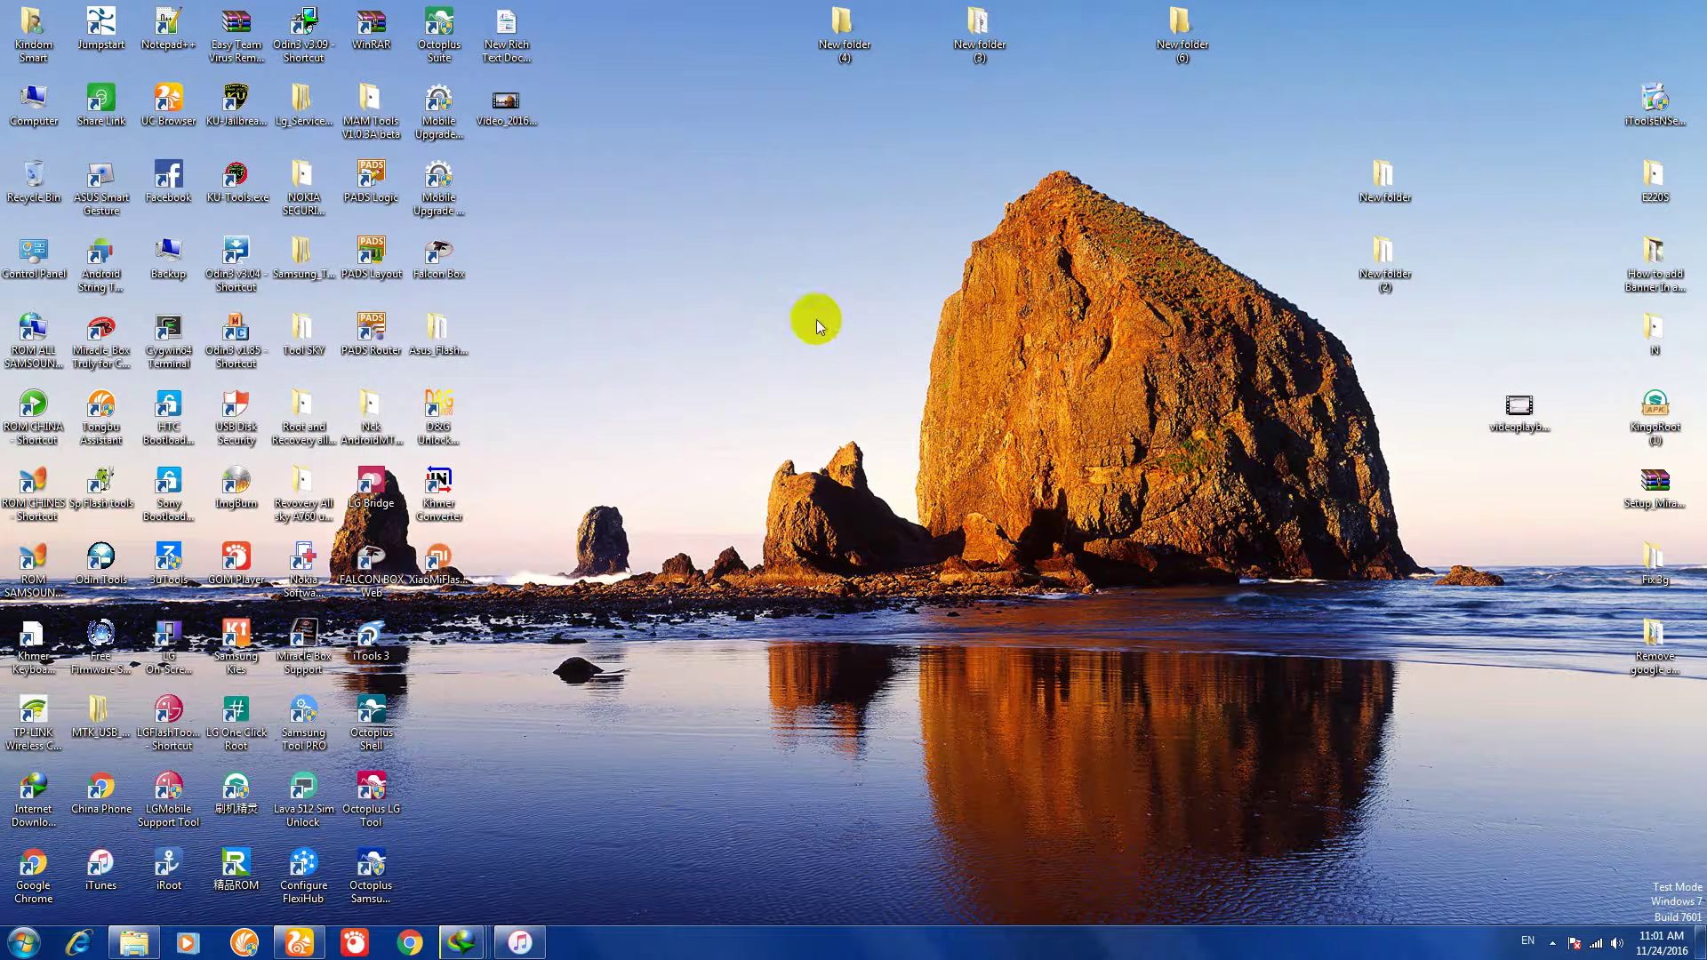
pyautogui.rightClick(697, 249)
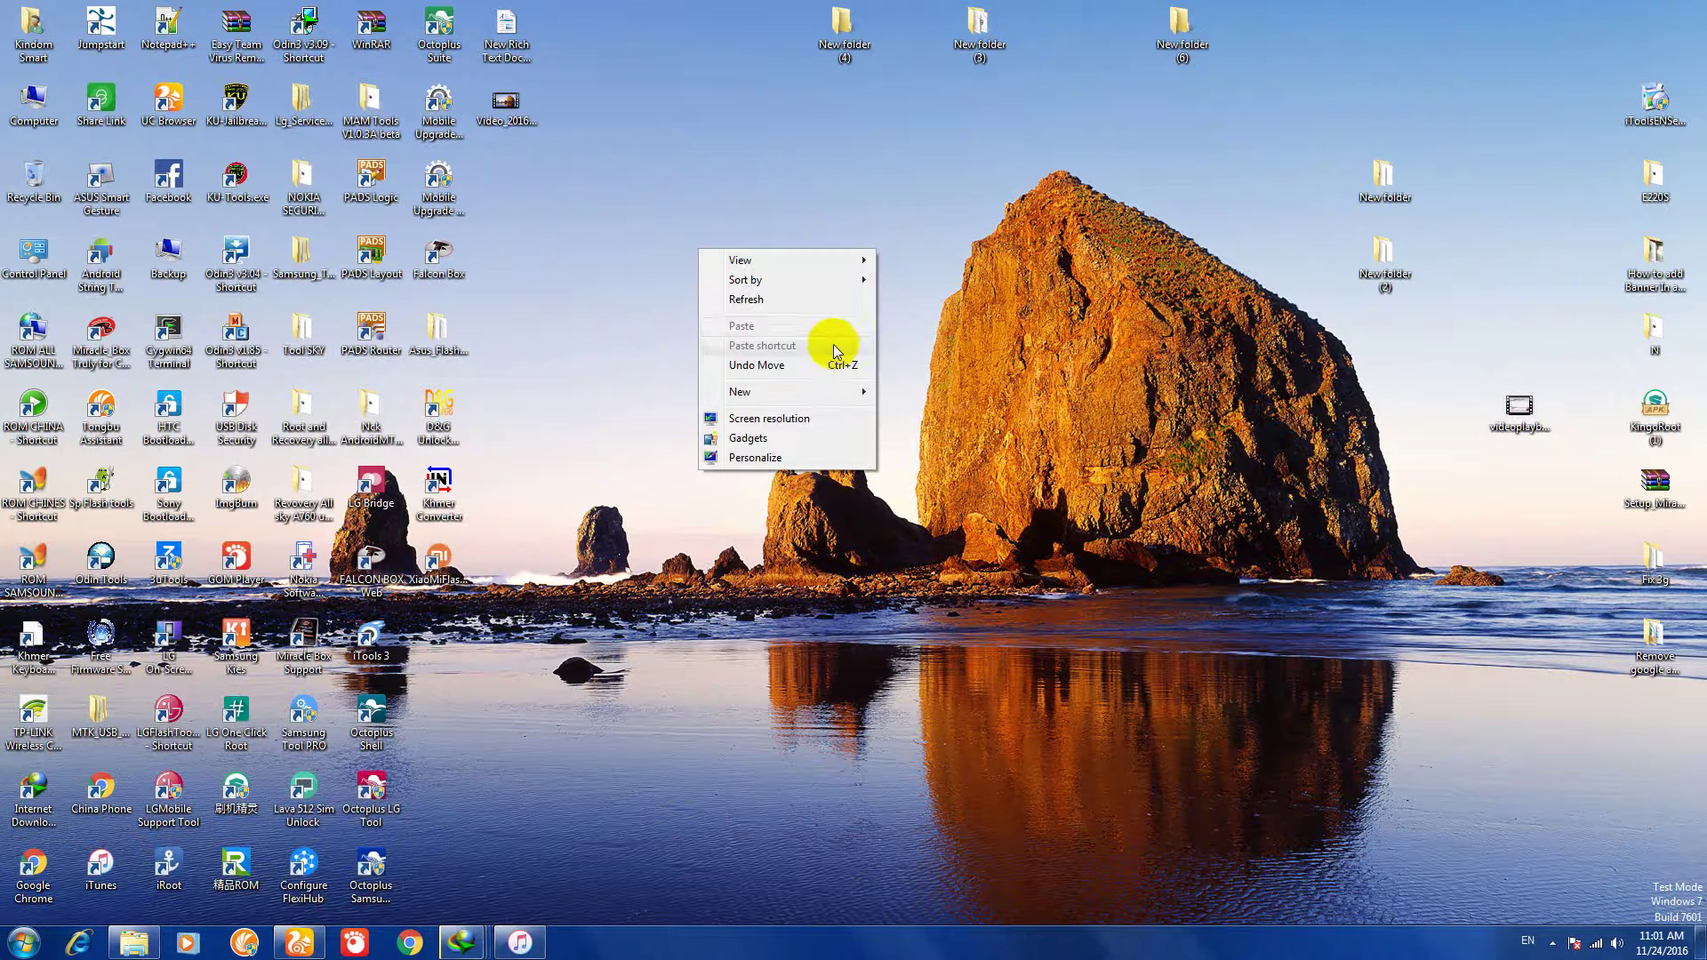
pyautogui.click(782, 297)
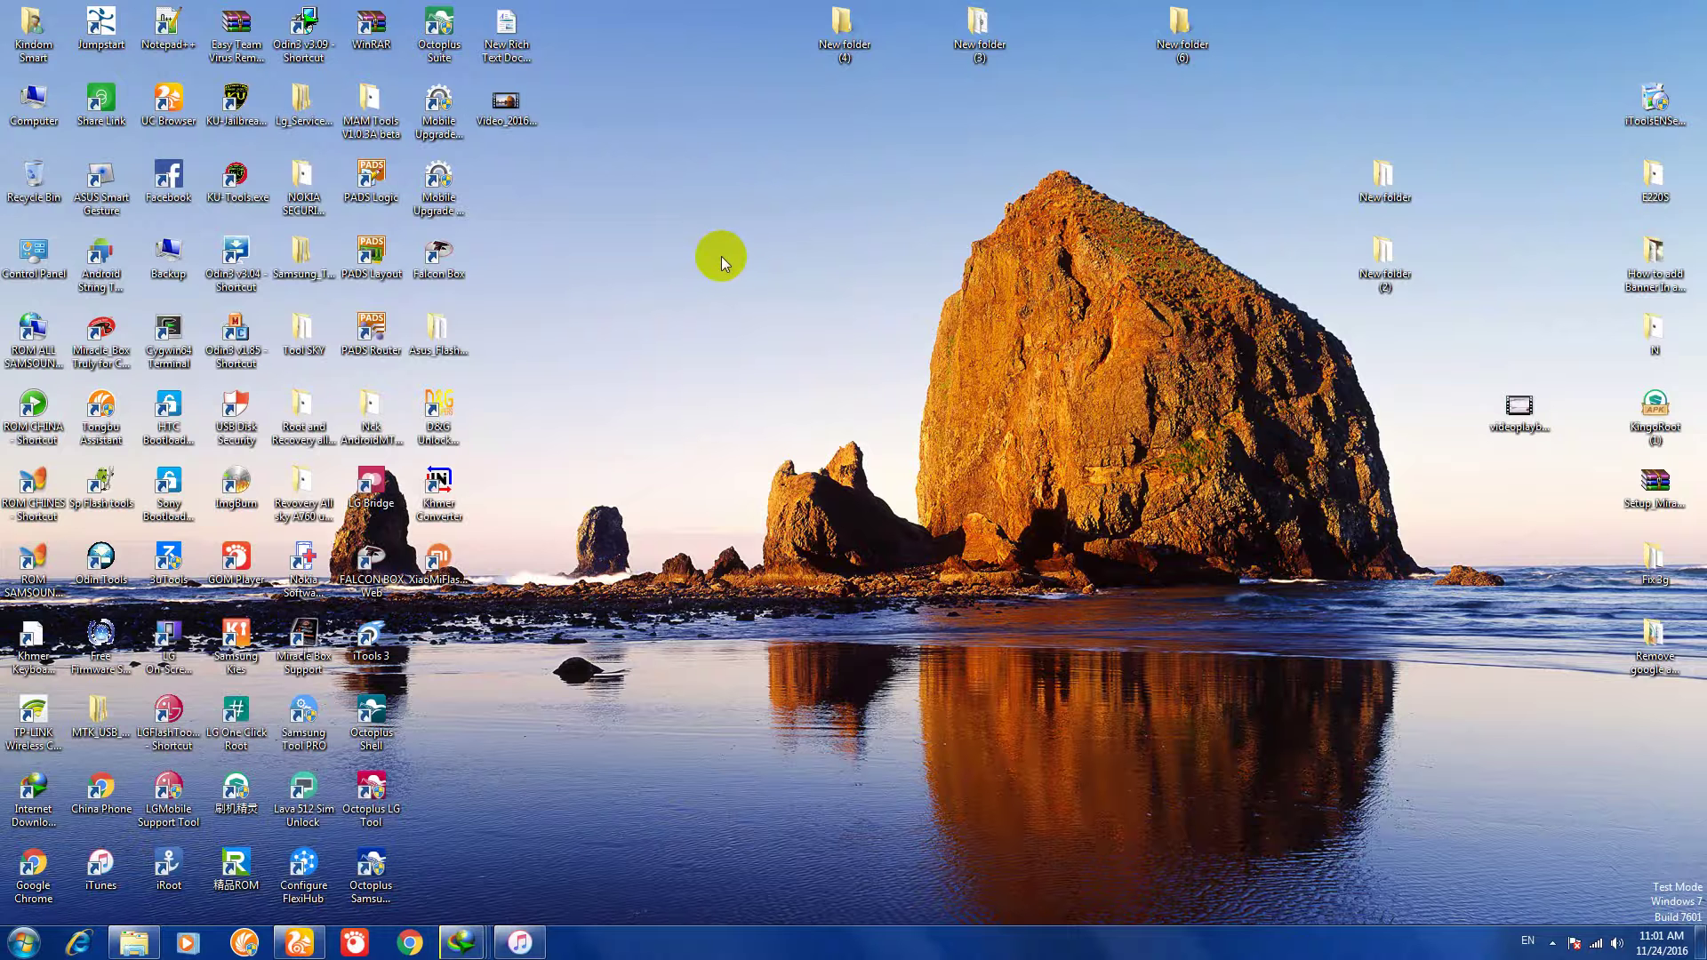
pyautogui.rightClick(676, 220)
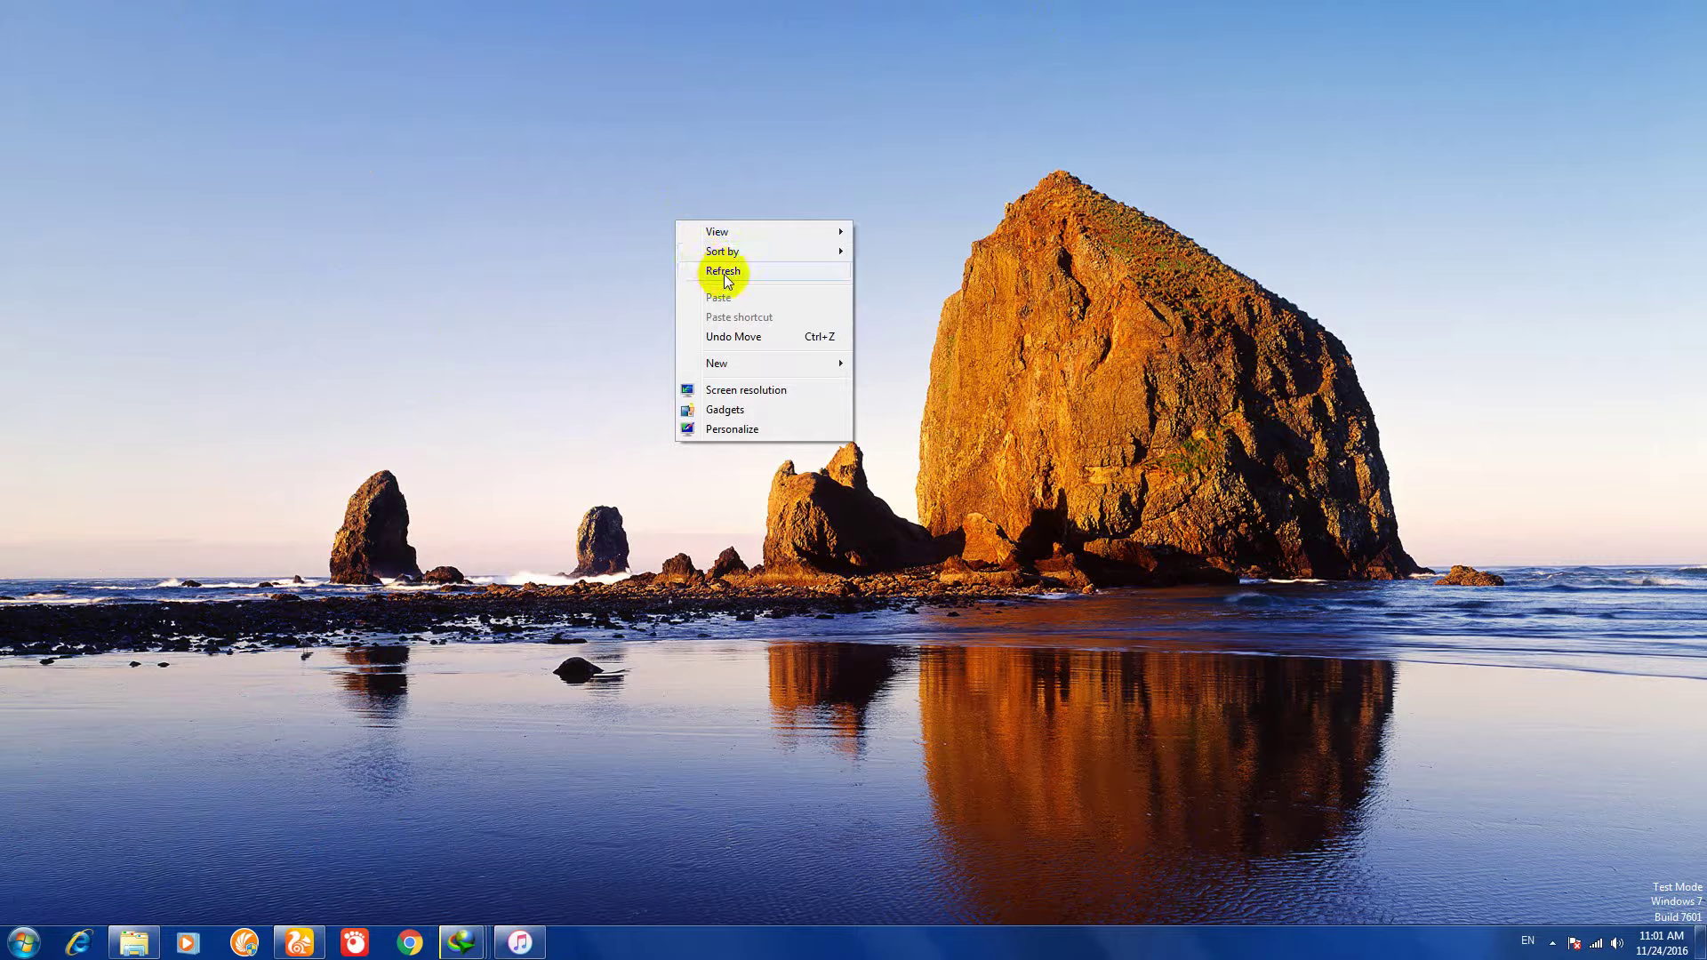
pyautogui.click(713, 268)
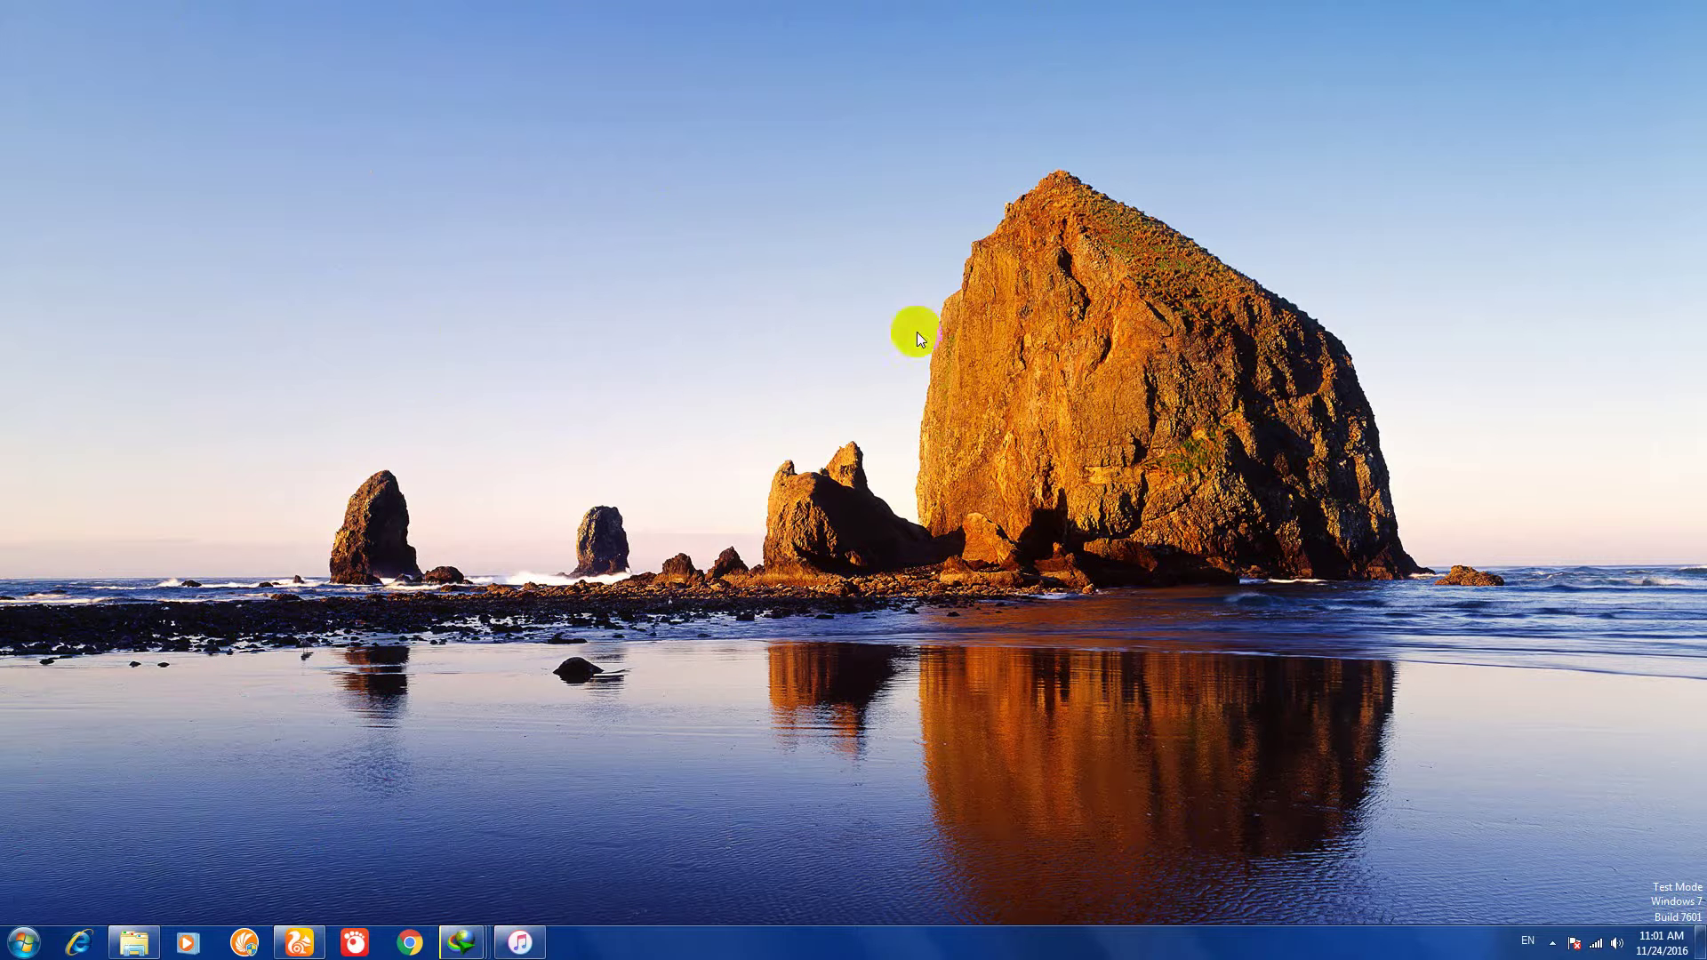
pyautogui.rightClick(958, 394)
pyautogui.click(977, 401)
pyautogui.rightClick(832, 402)
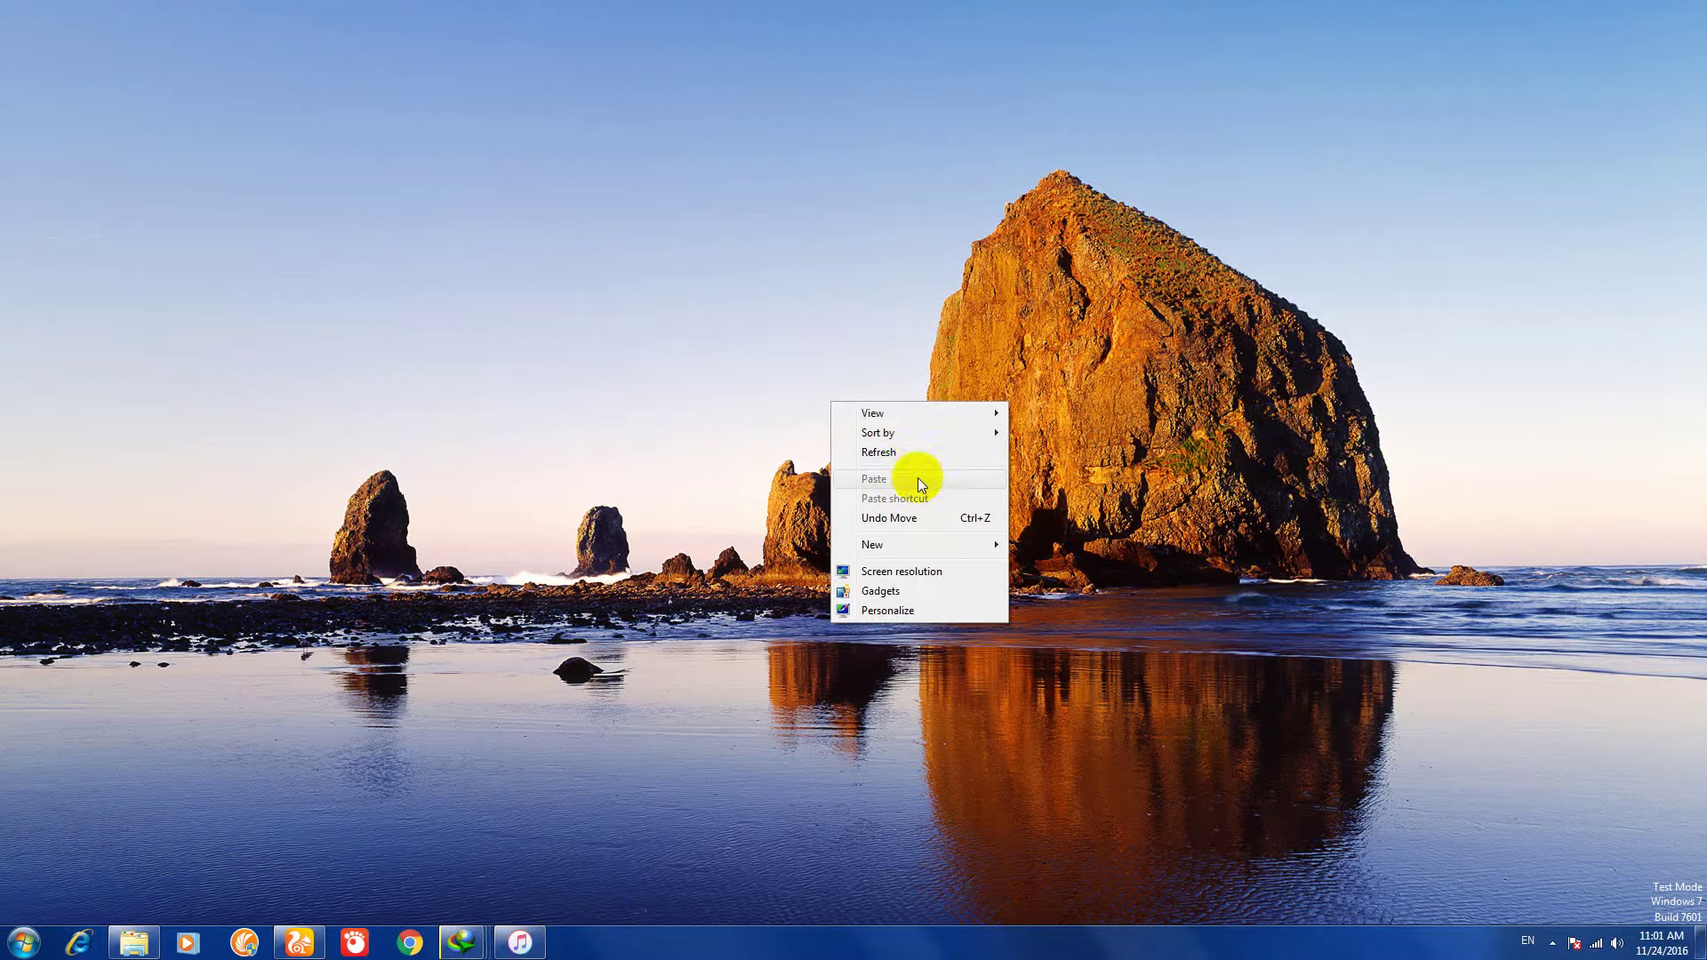
pyautogui.click(918, 455)
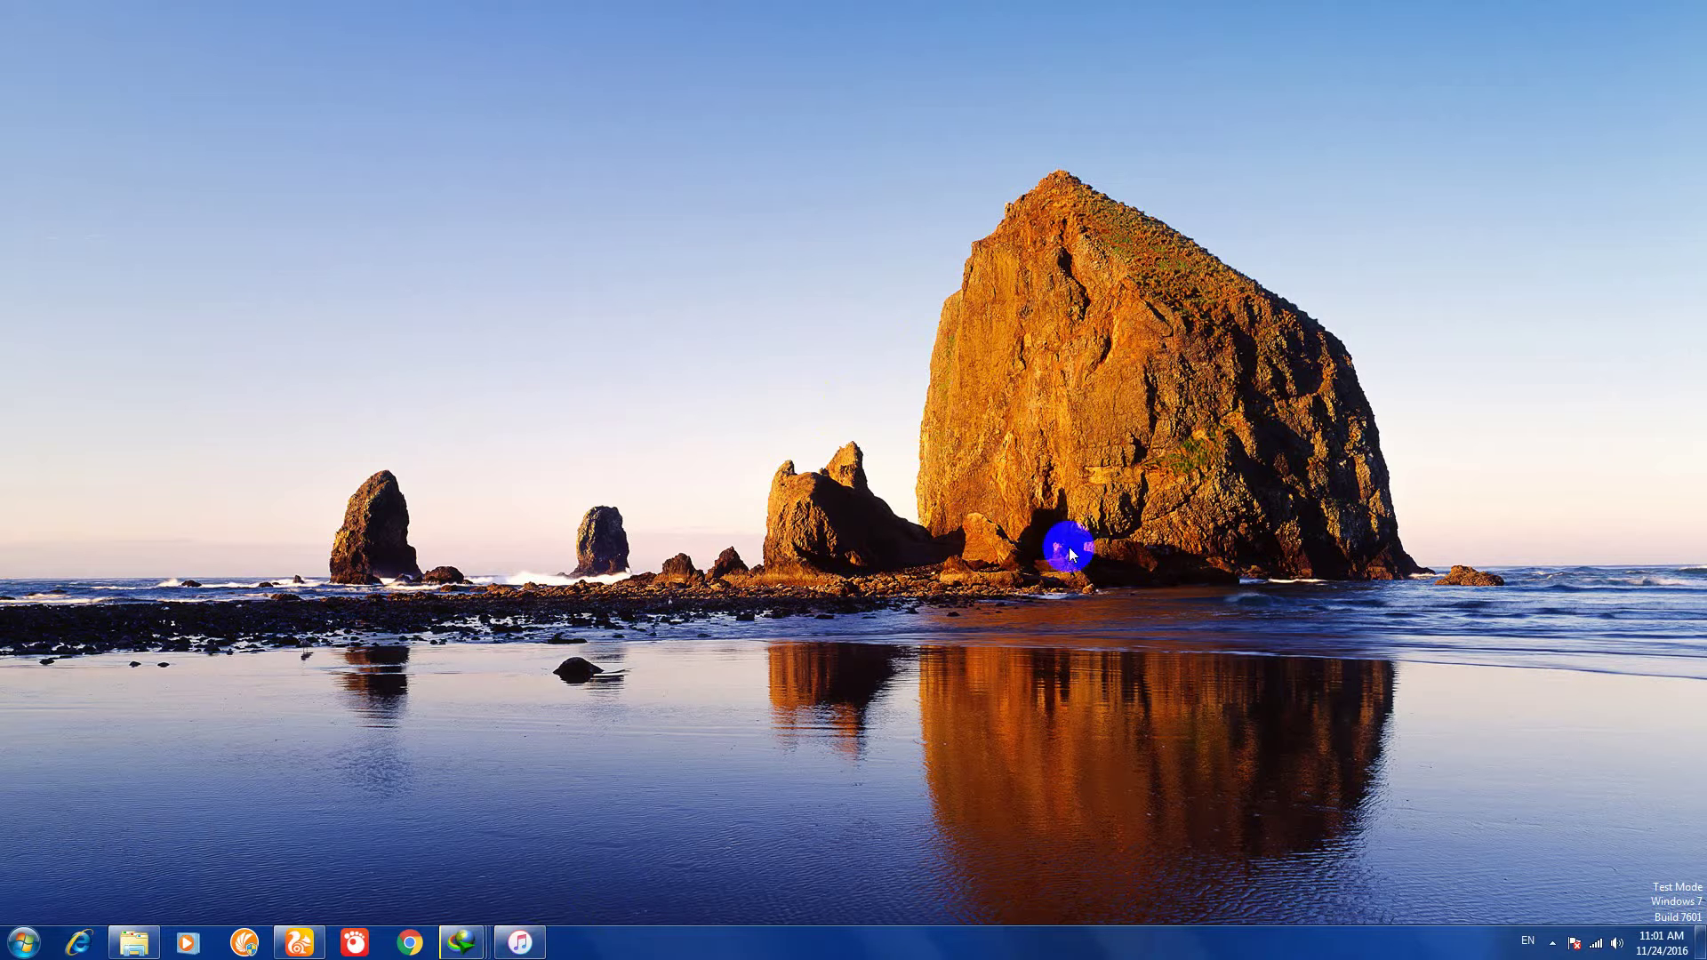
pyautogui.hotkey('shift', 'F10')
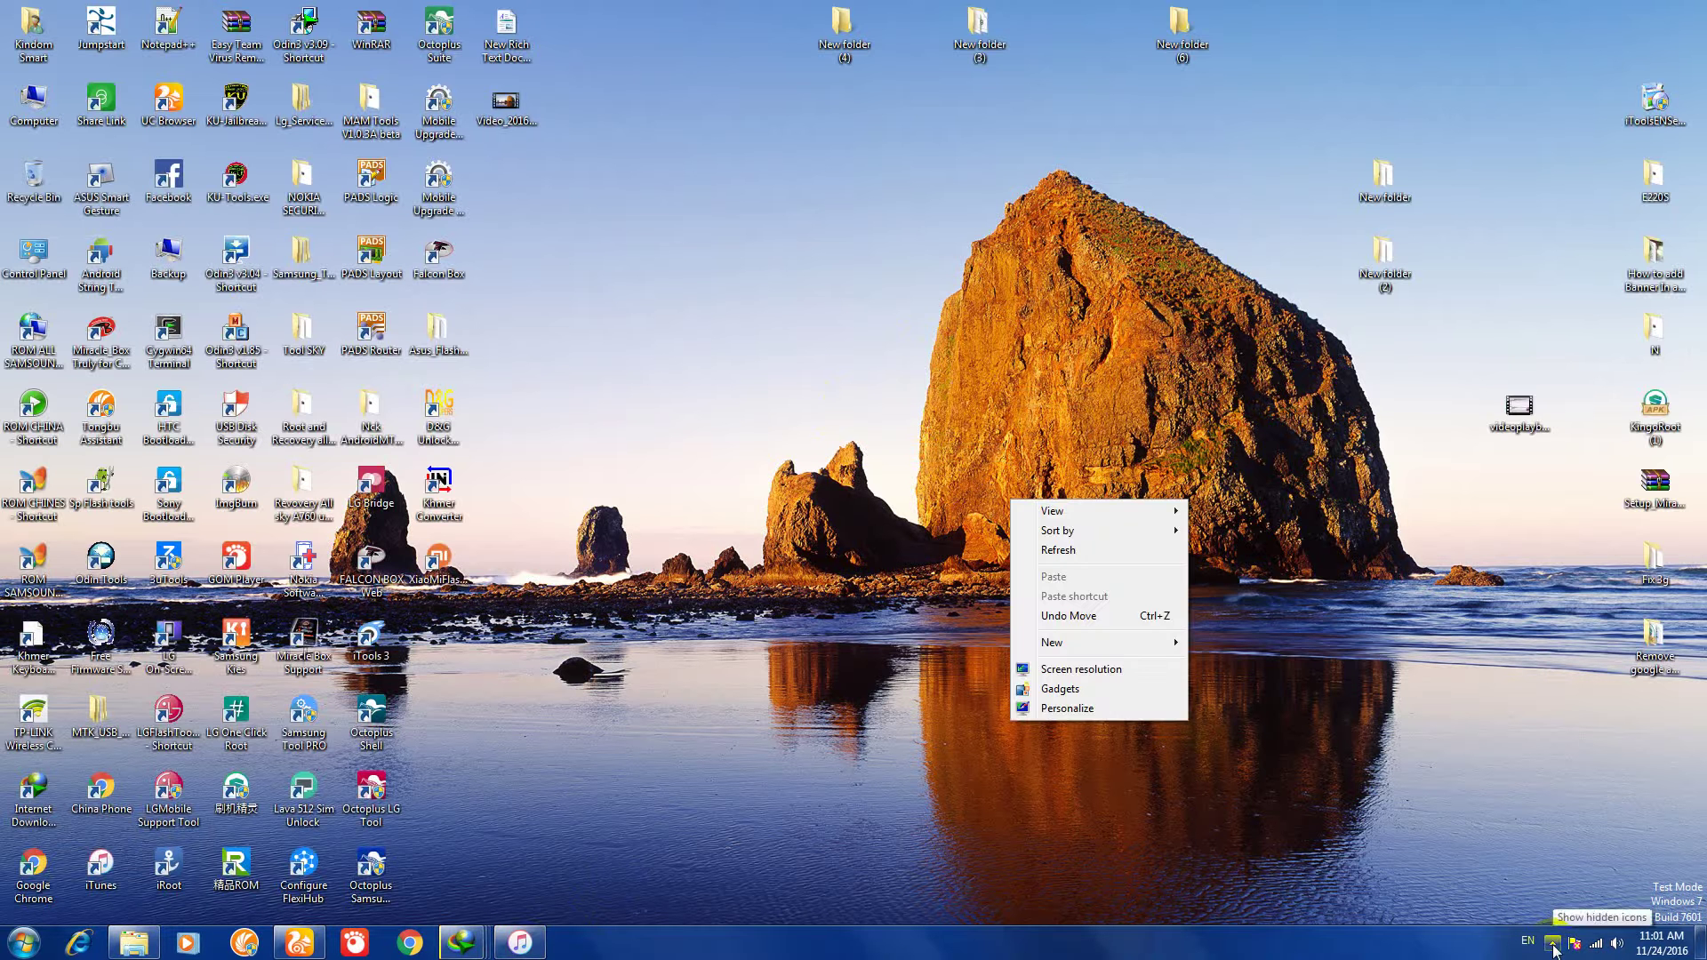
pyautogui.click(1554, 944)
pyautogui.click(1053, 814)
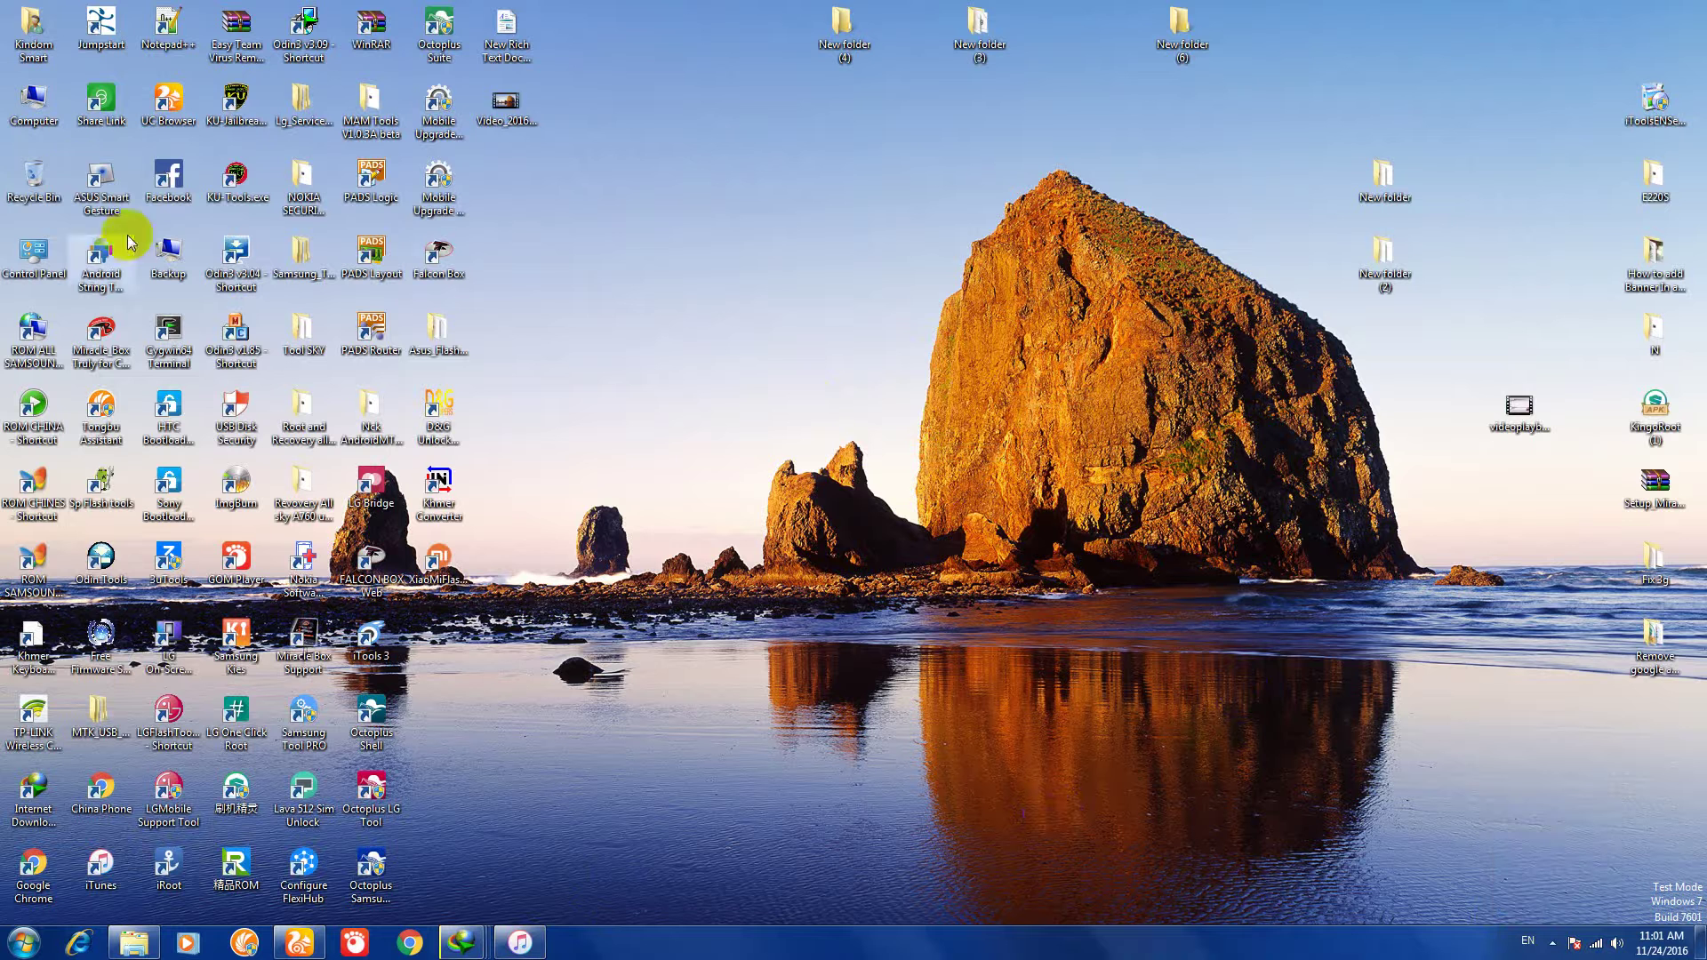
# Step: Open Local Disk (B:) from Computer in Windows Explorer and move the window toward the upper part of the desktop
pyautogui.click(39, 110)
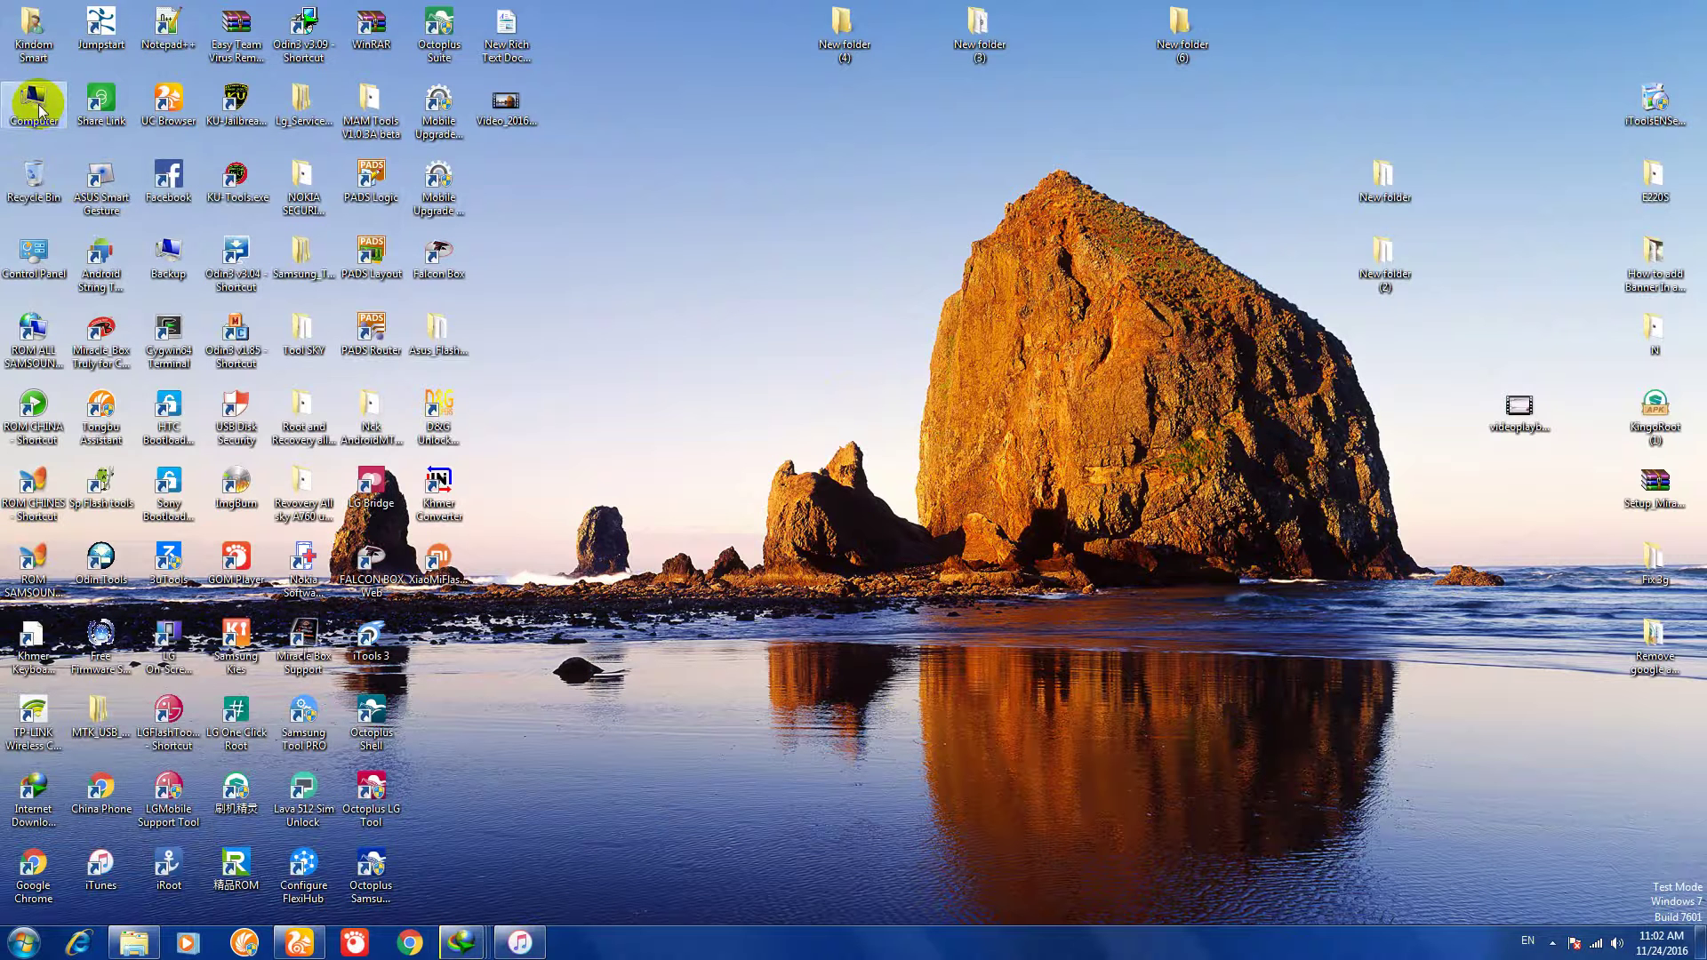
pyautogui.doubleClick(34, 105)
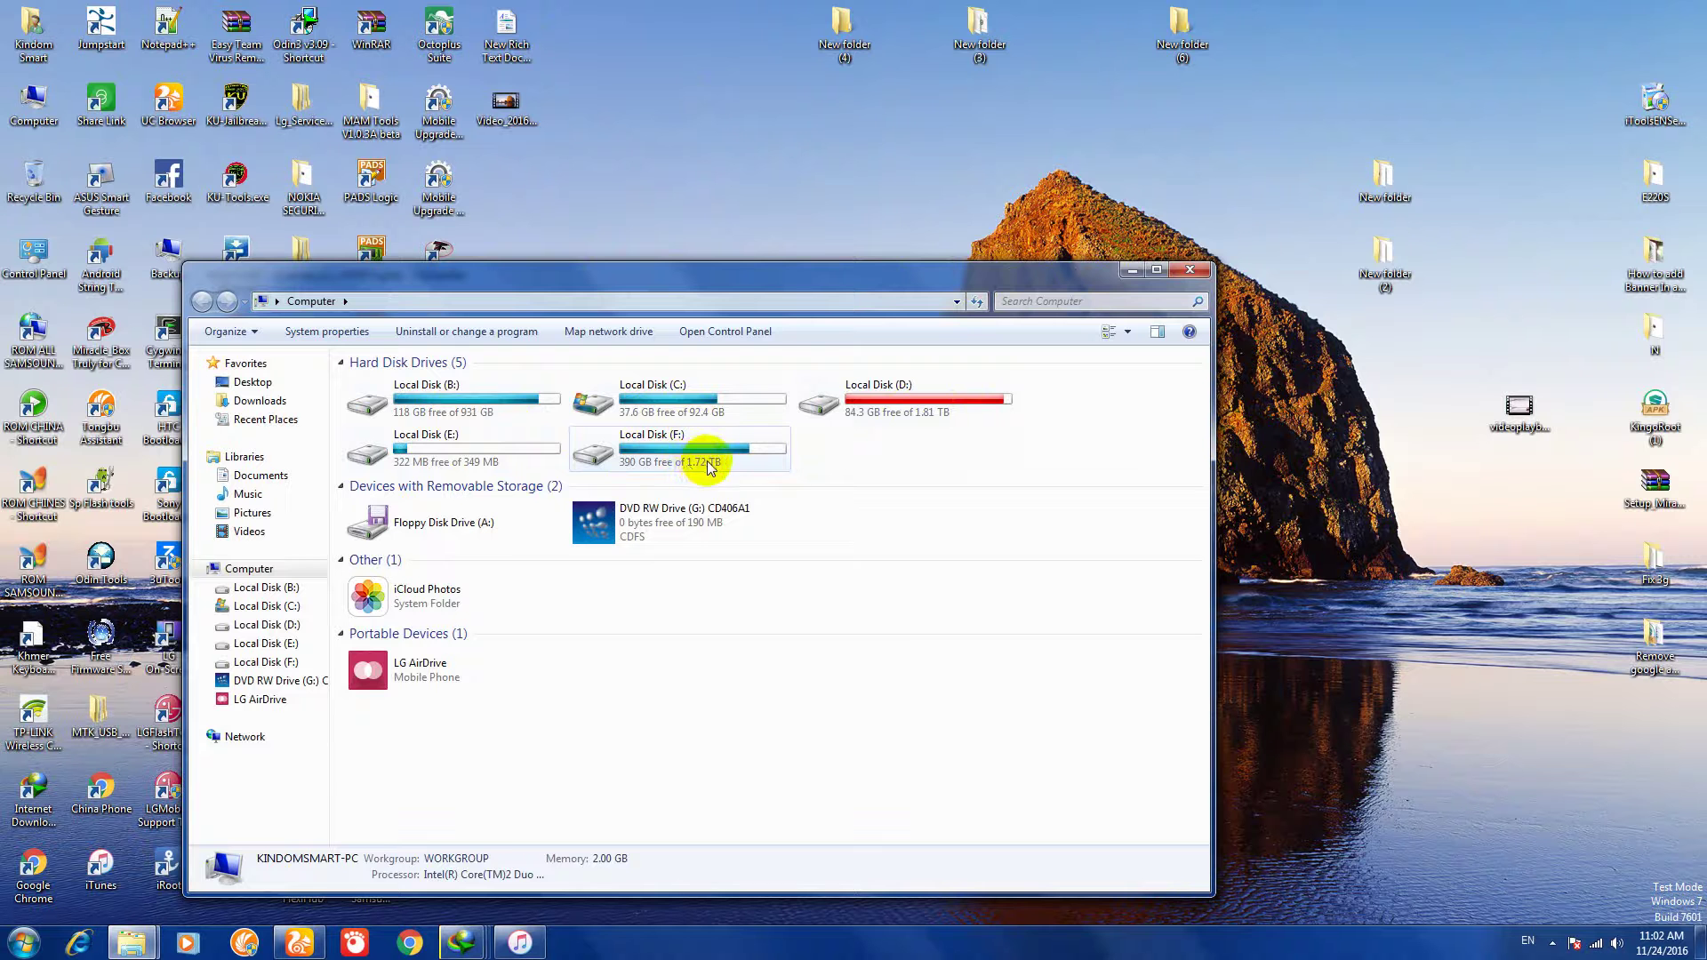
pyautogui.click(487, 393)
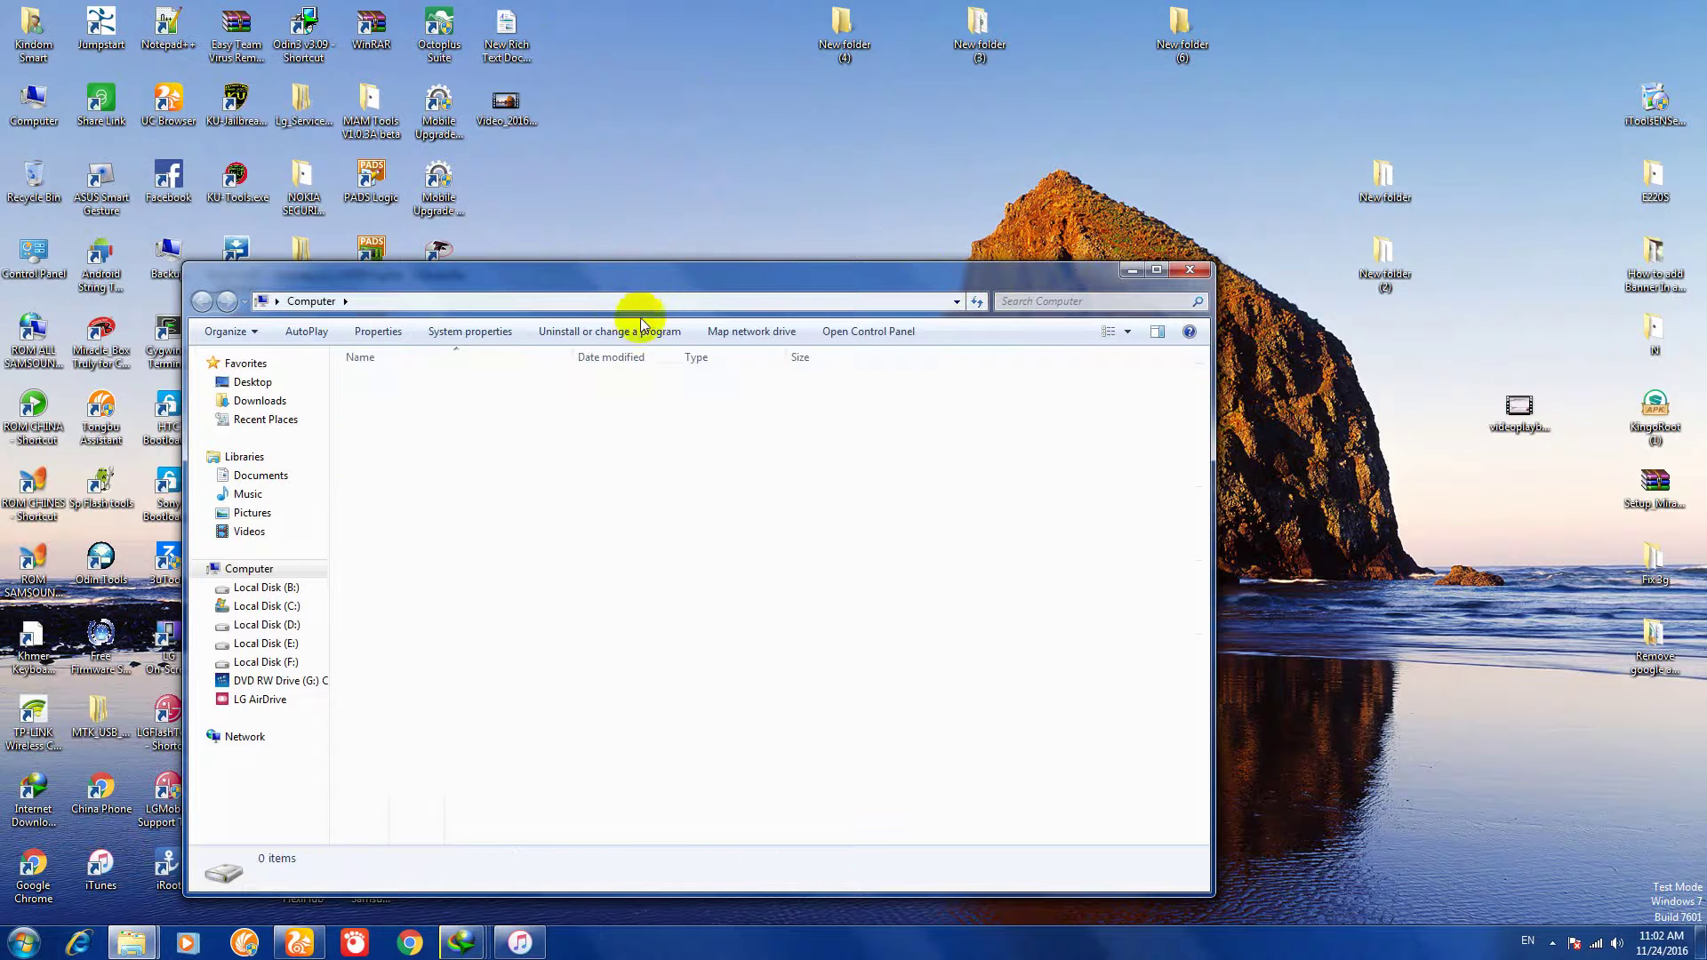
pyautogui.moveTo(776, 282); pyautogui.dragTo(921, 76)
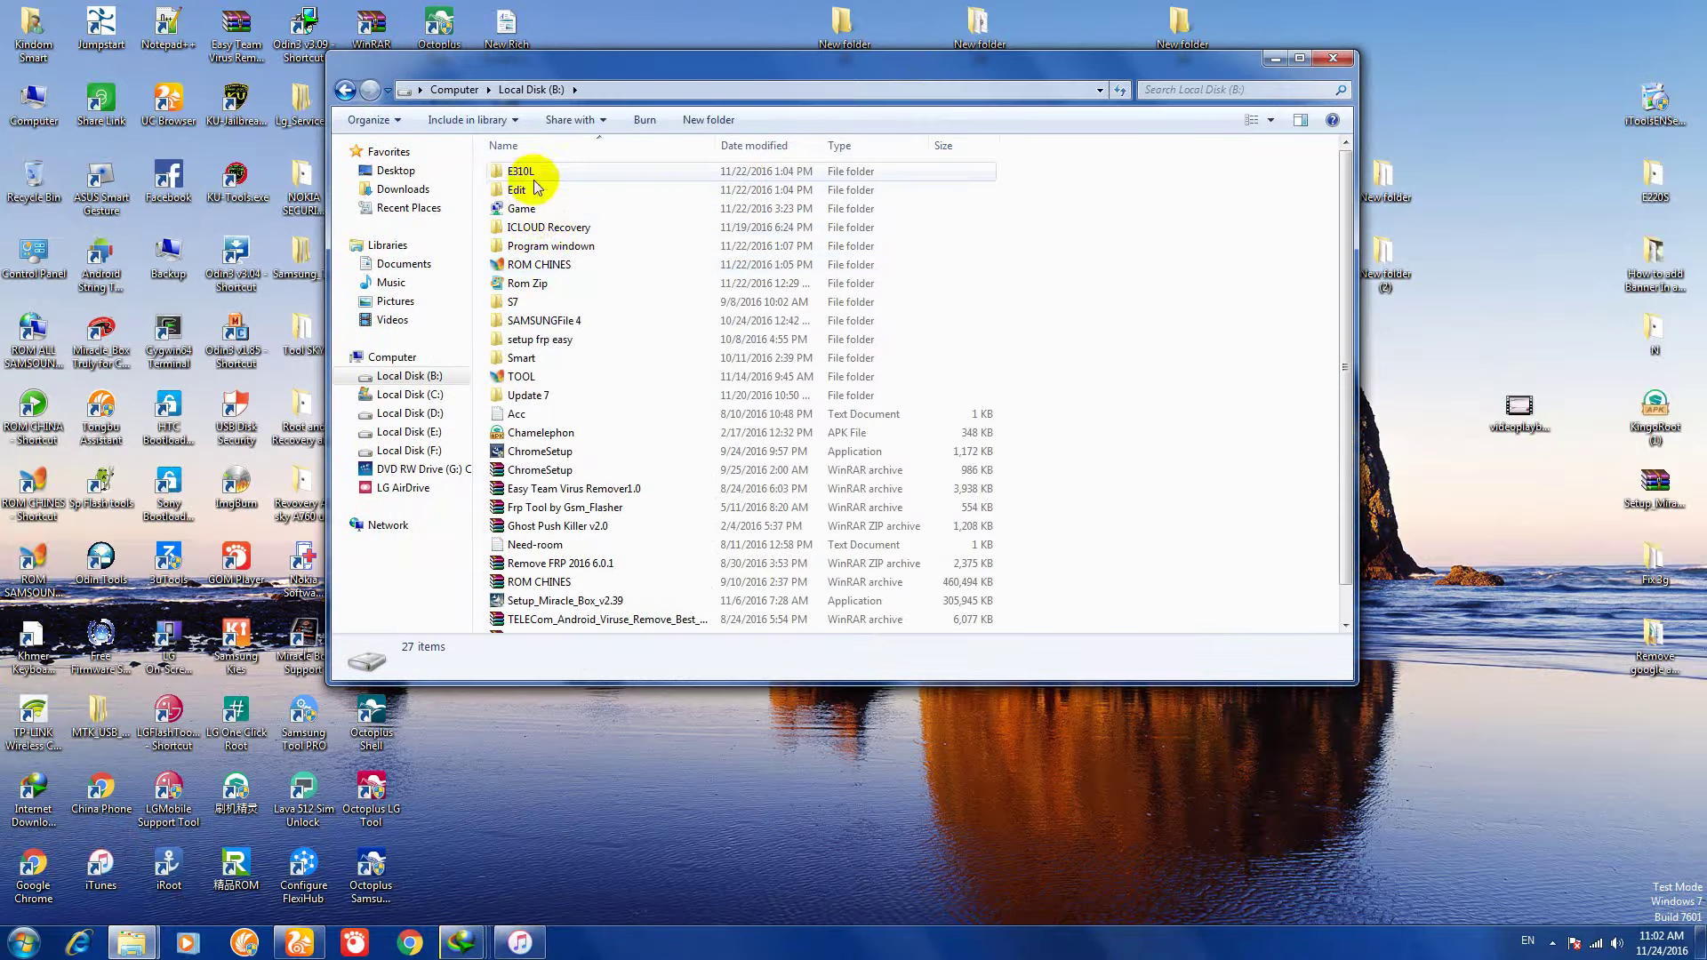
# Step: Open the ROM CHINES folder, its Lolipop ALL subfolder and the STOCK FIX LOLLIPOP folder inside to view the stored ROMs
pyautogui.doubleClick(537, 264)
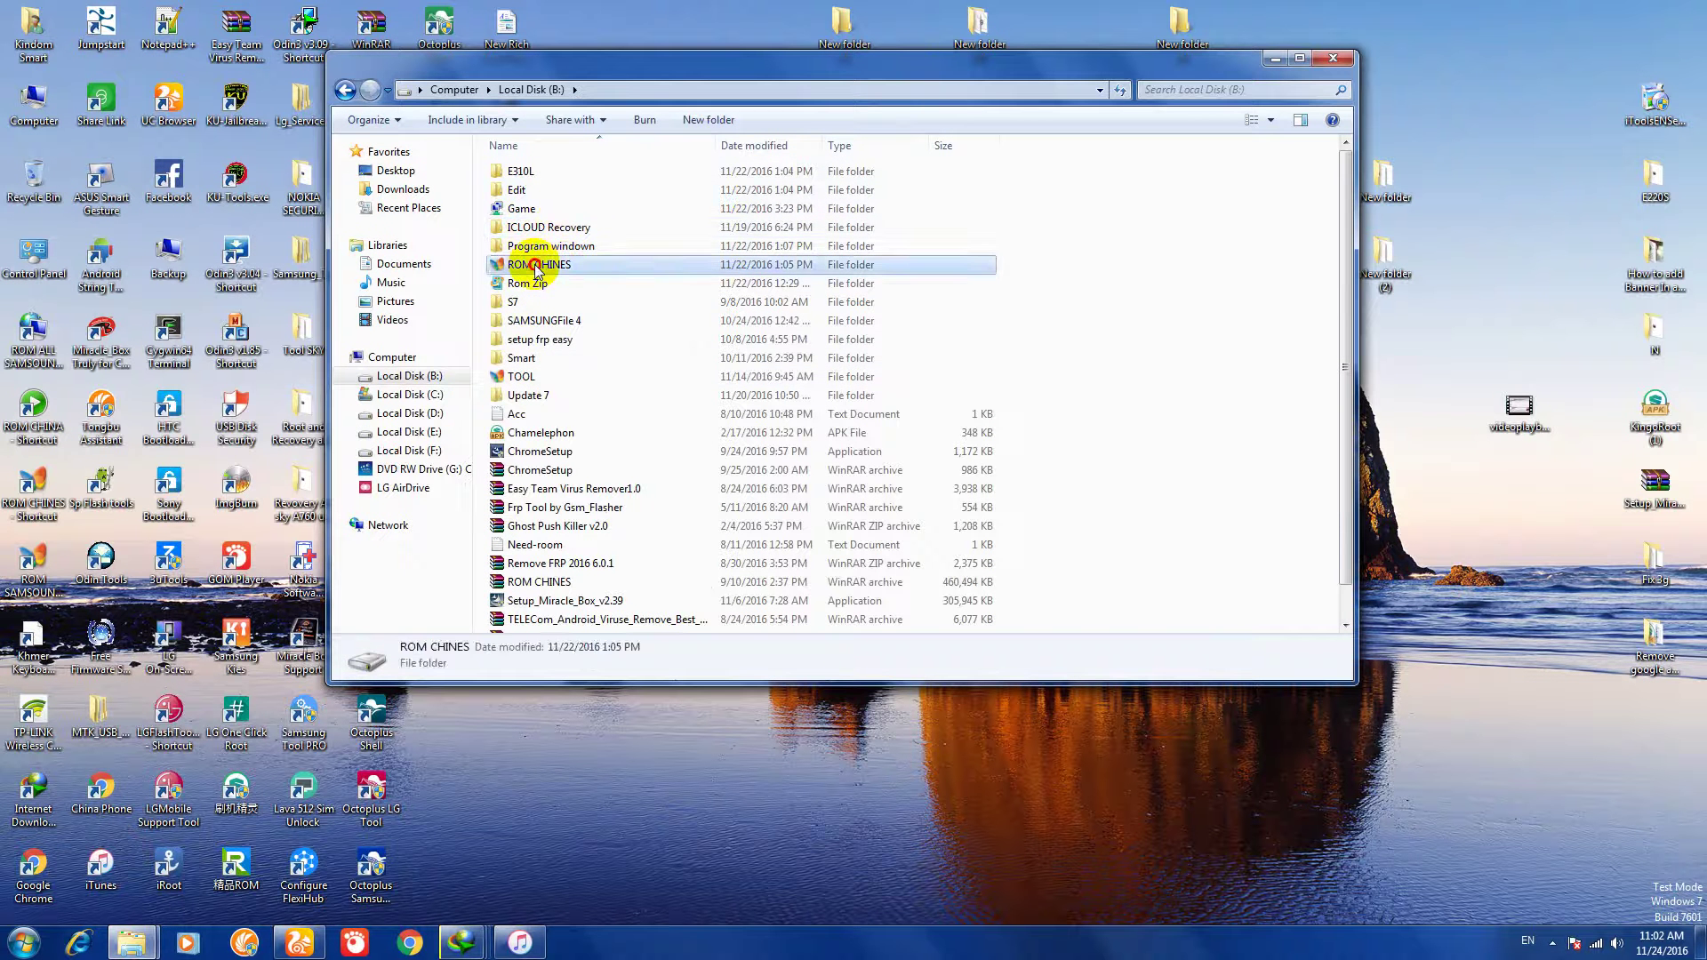
pyautogui.click(567, 175)
pyautogui.doubleClick(566, 175)
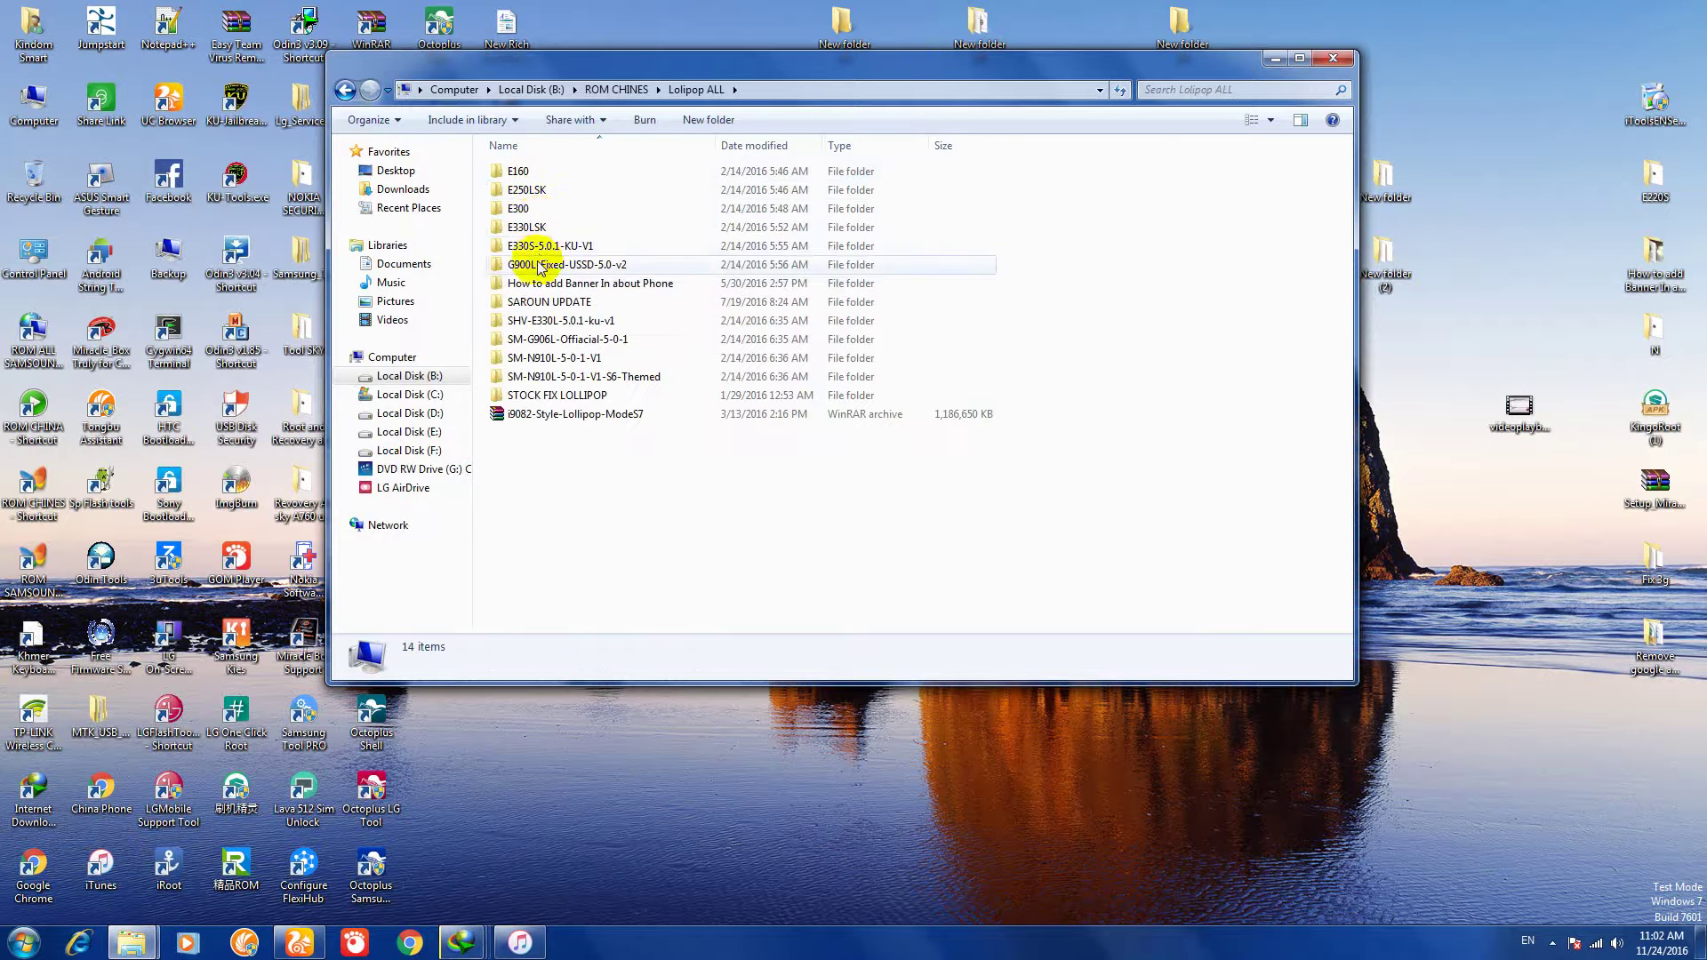
pyautogui.doubleClick(557, 394)
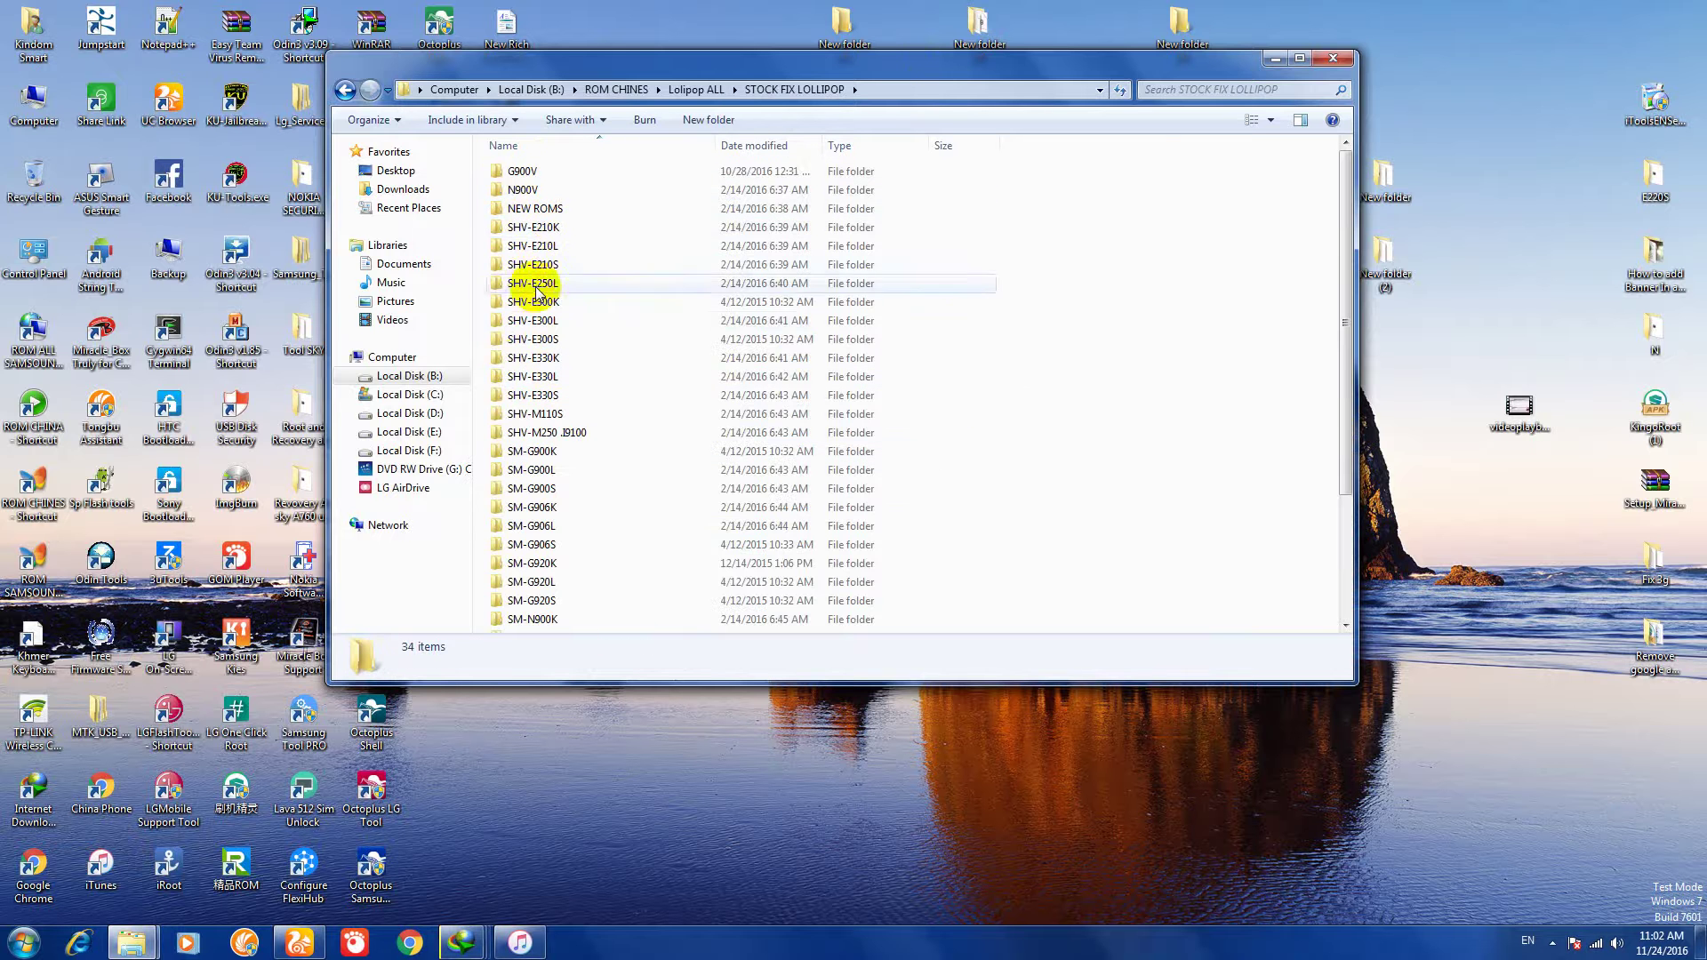
# Step: Look through the STOCK FIX LOLLIPOP folder list, view the SM-G900K folder and return to Lolipop ALL
pyautogui.scroll(-3, 542, 320)
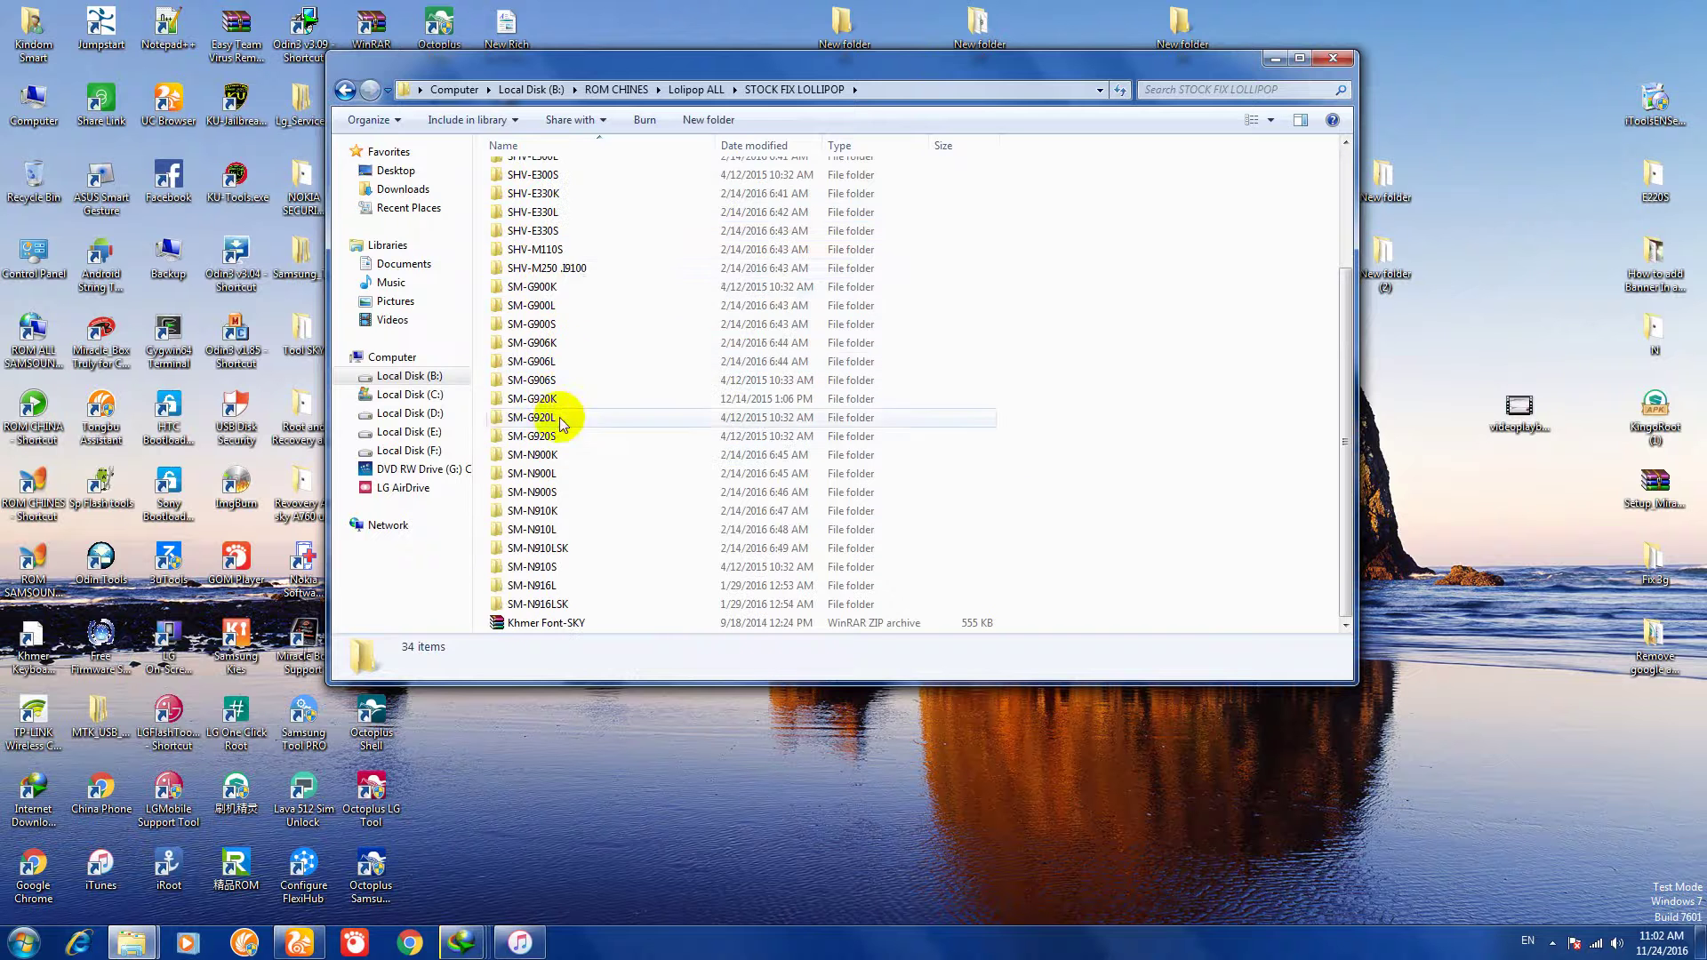
pyautogui.doubleClick(534, 286)
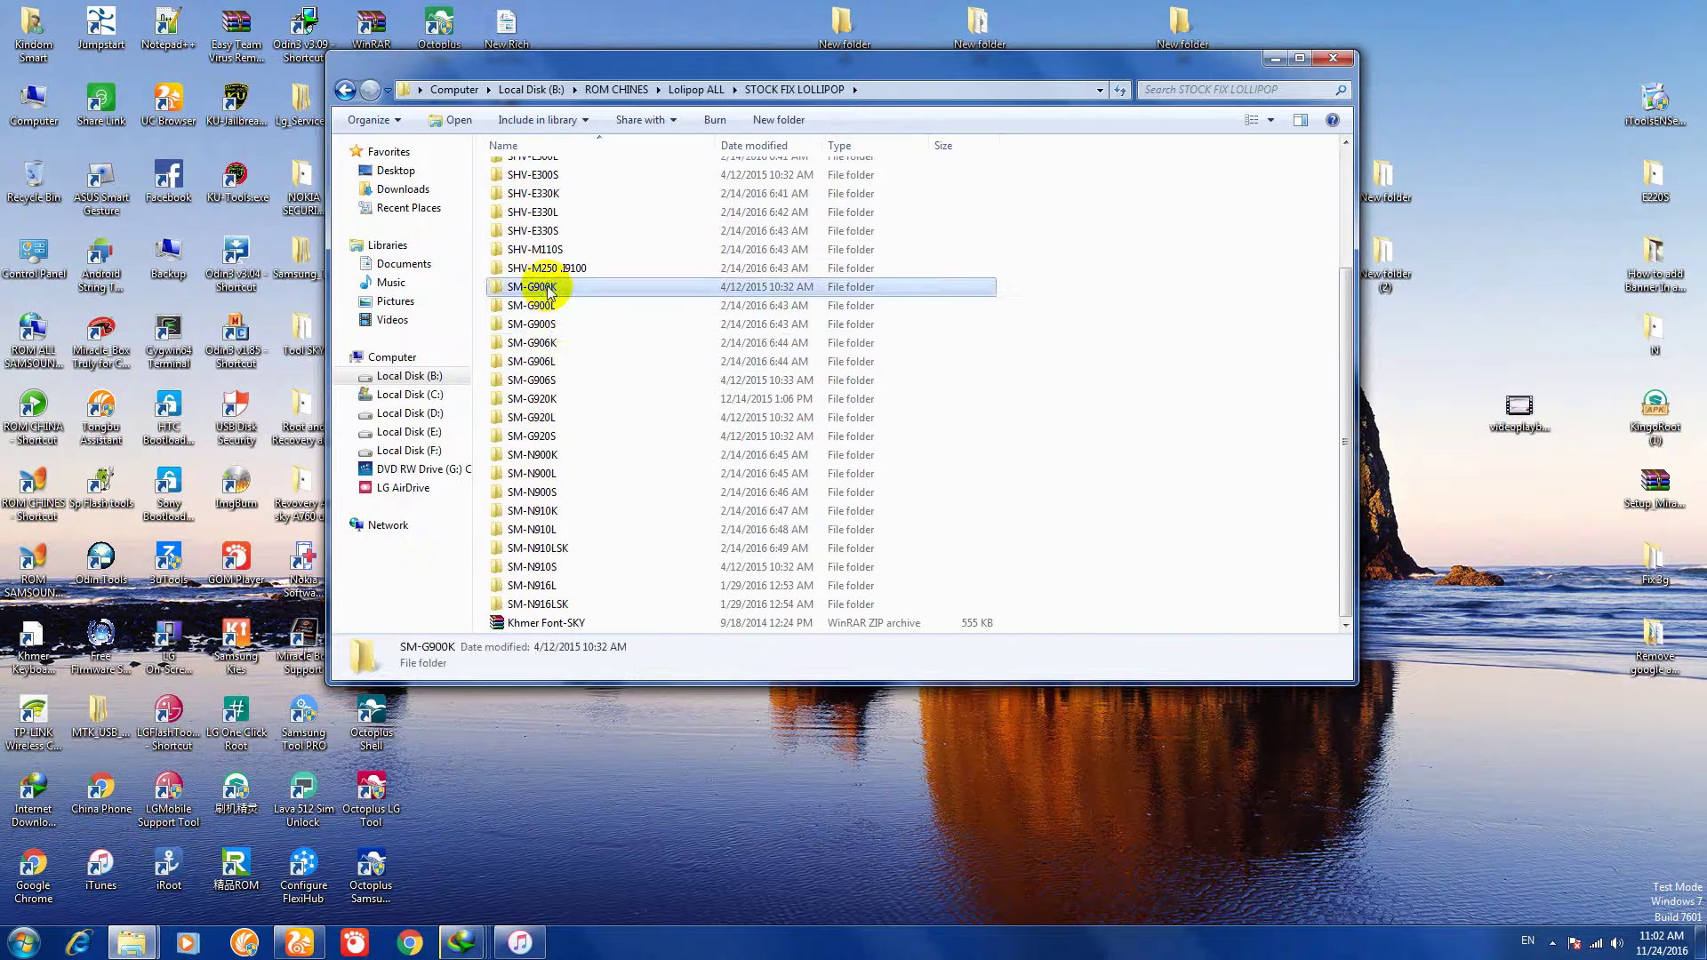
pyautogui.click(345, 91)
pyautogui.click(346, 92)
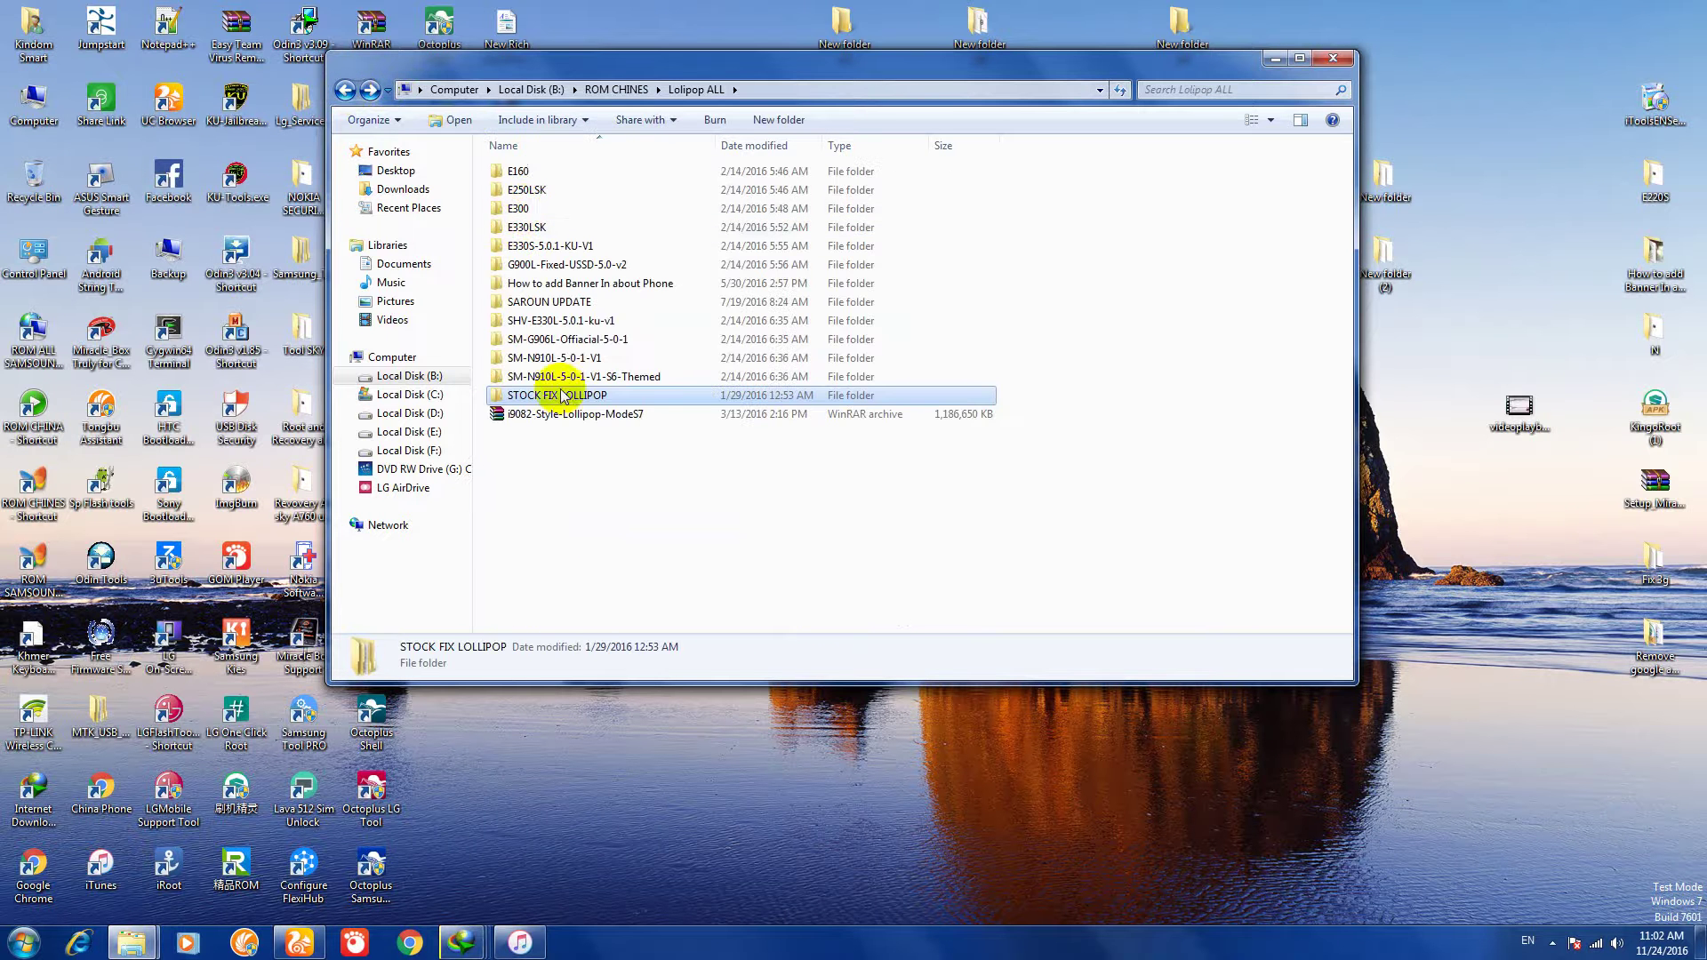
# Step: Open SAROUN UPDATE and its Fix LTE ALL folder, view the Fix Stock subfolder and return to Fix LTE ALL
pyautogui.click(549, 304)
pyautogui.doubleClick(549, 304)
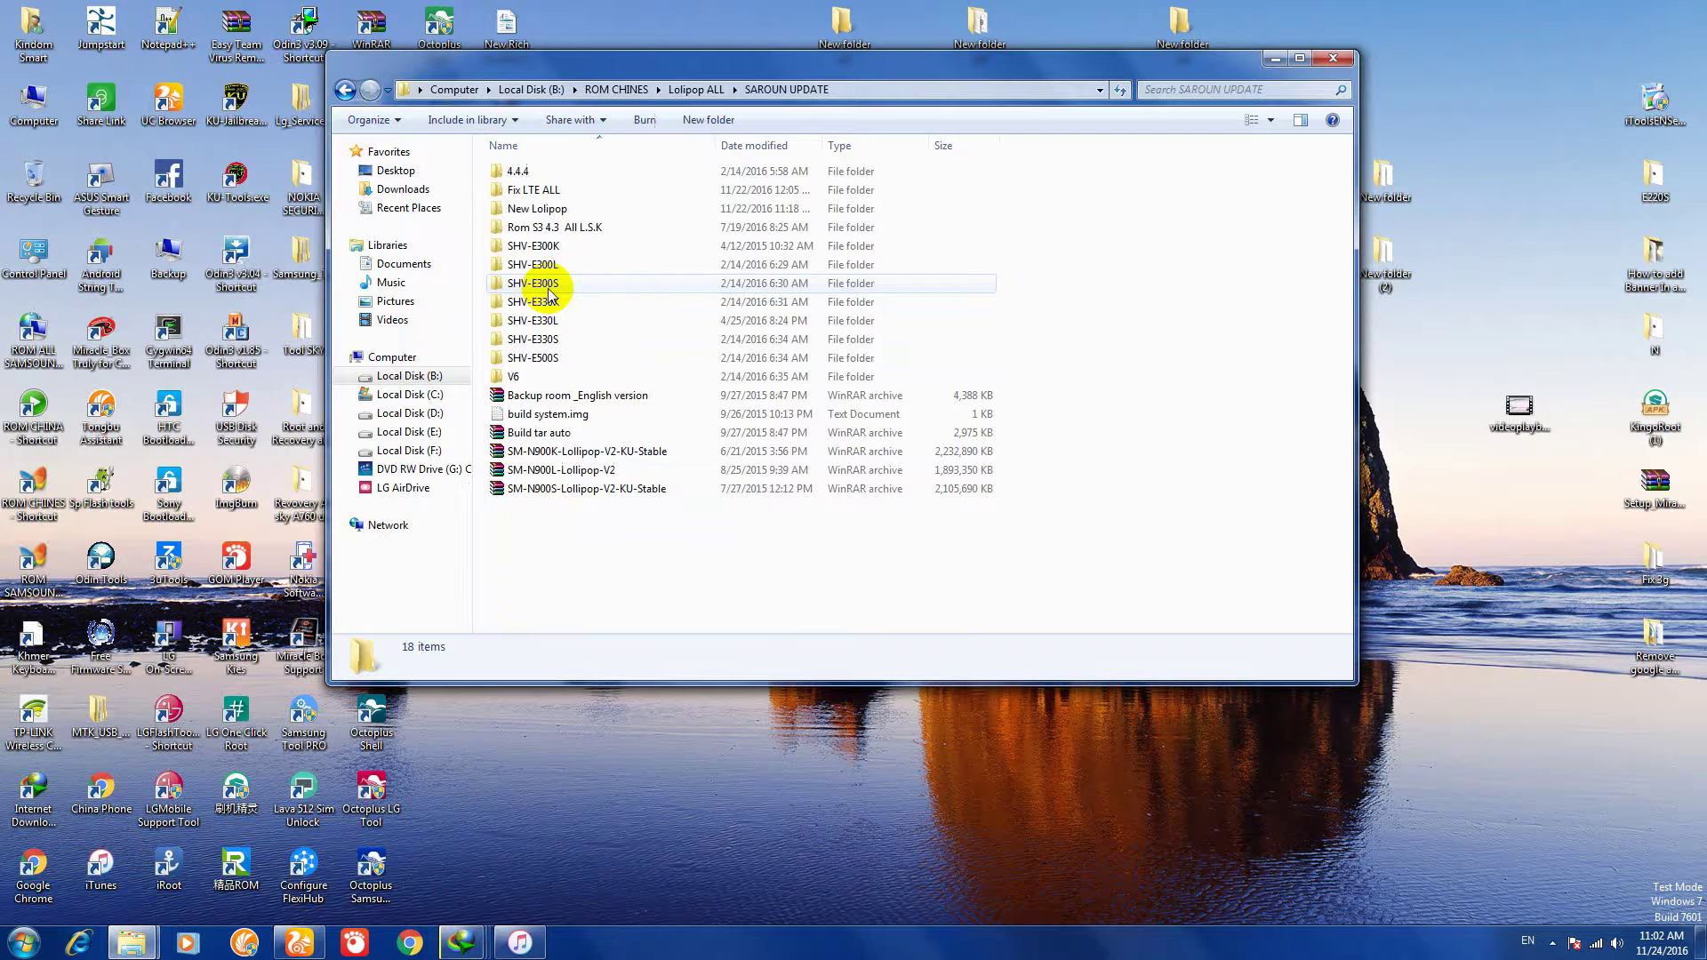
pyautogui.doubleClick(512, 192)
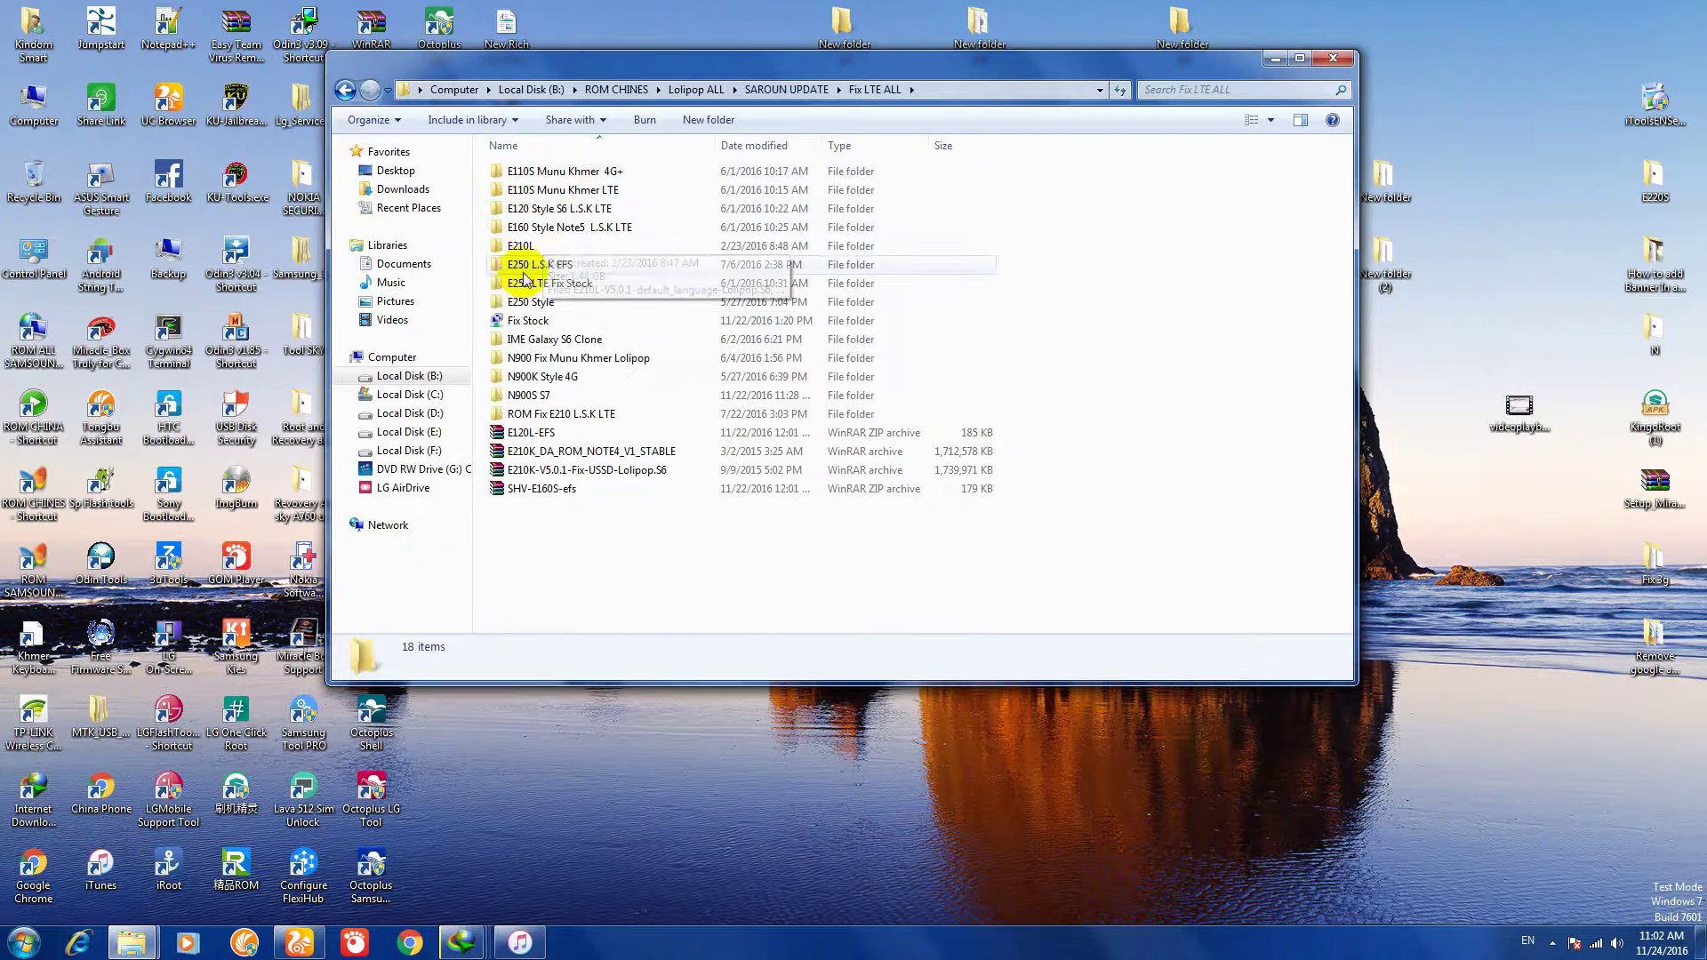
pyautogui.doubleClick(516, 322)
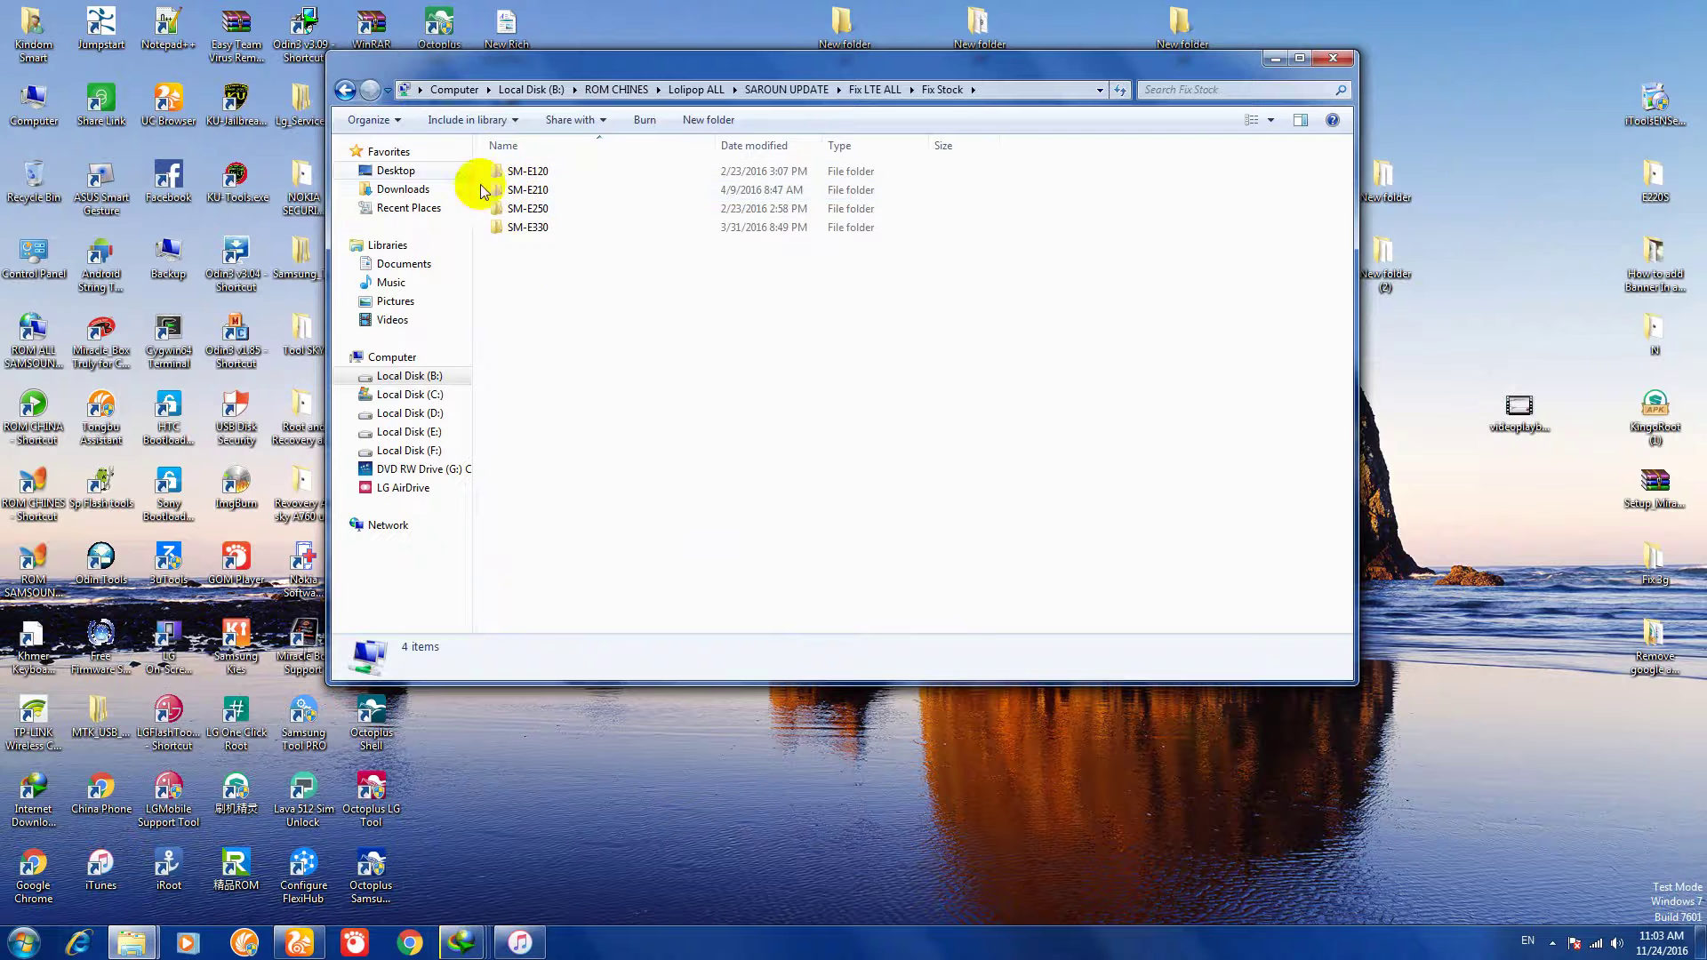
pyautogui.click(345, 89)
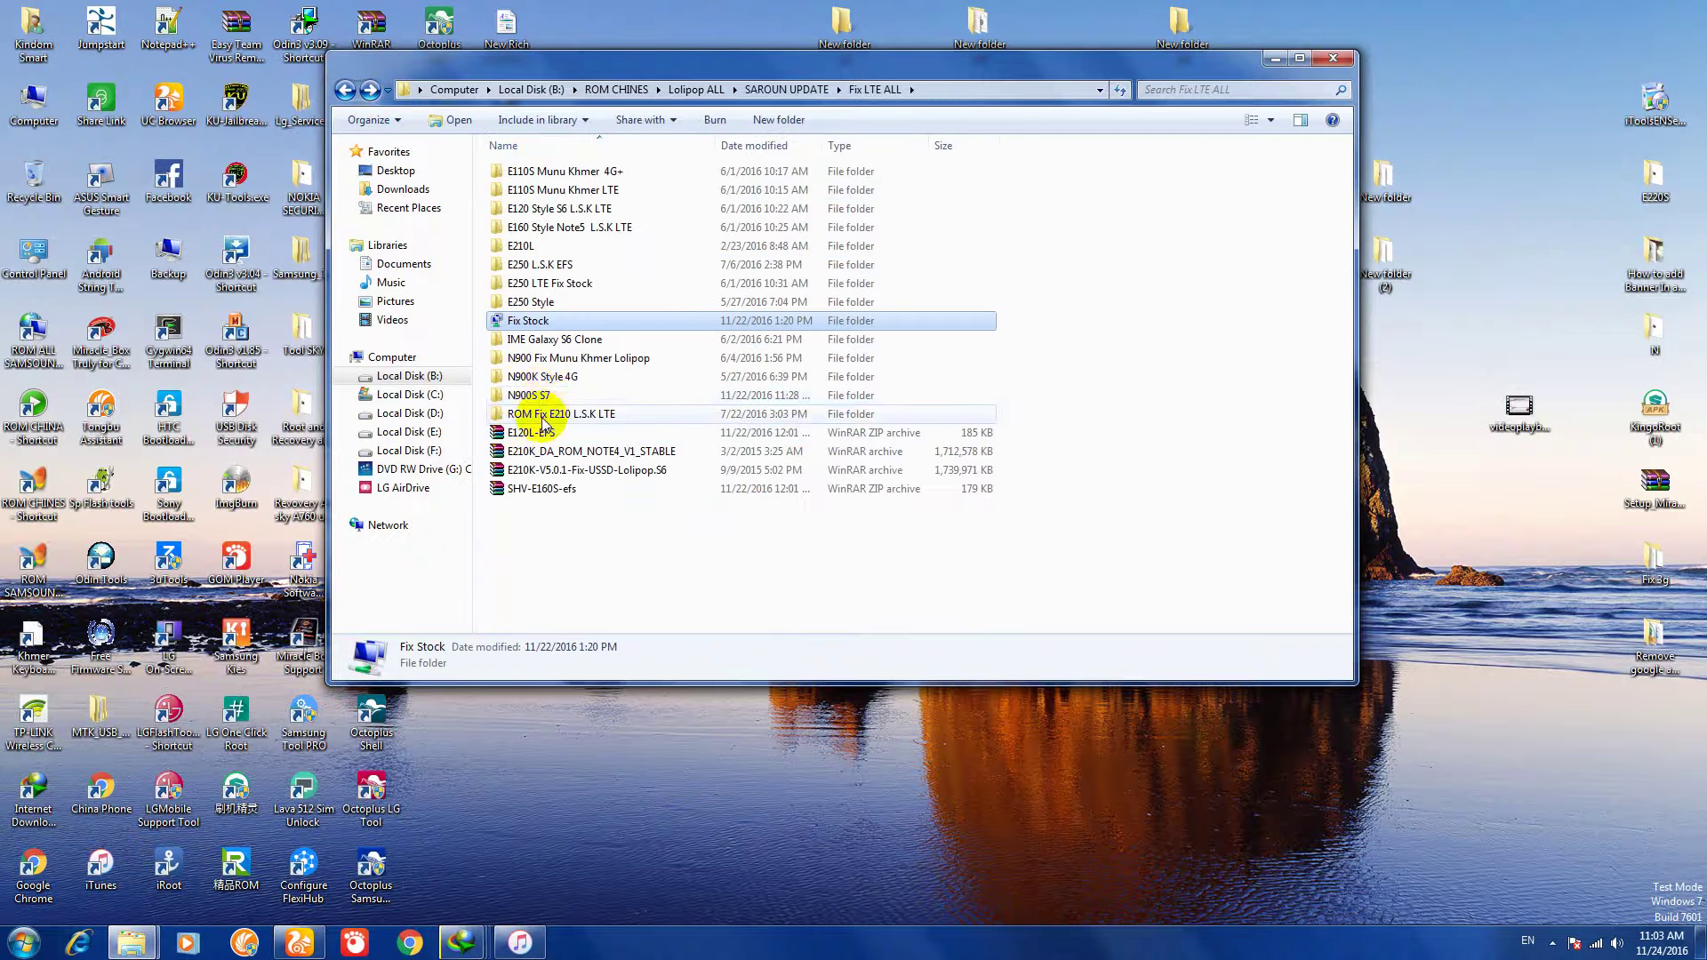
# Step: View the phone screenshots in the Screenshots folder of N900S S7 and return to Fix LTE ALL
pyautogui.doubleClick(534, 395)
pyautogui.click(520, 174)
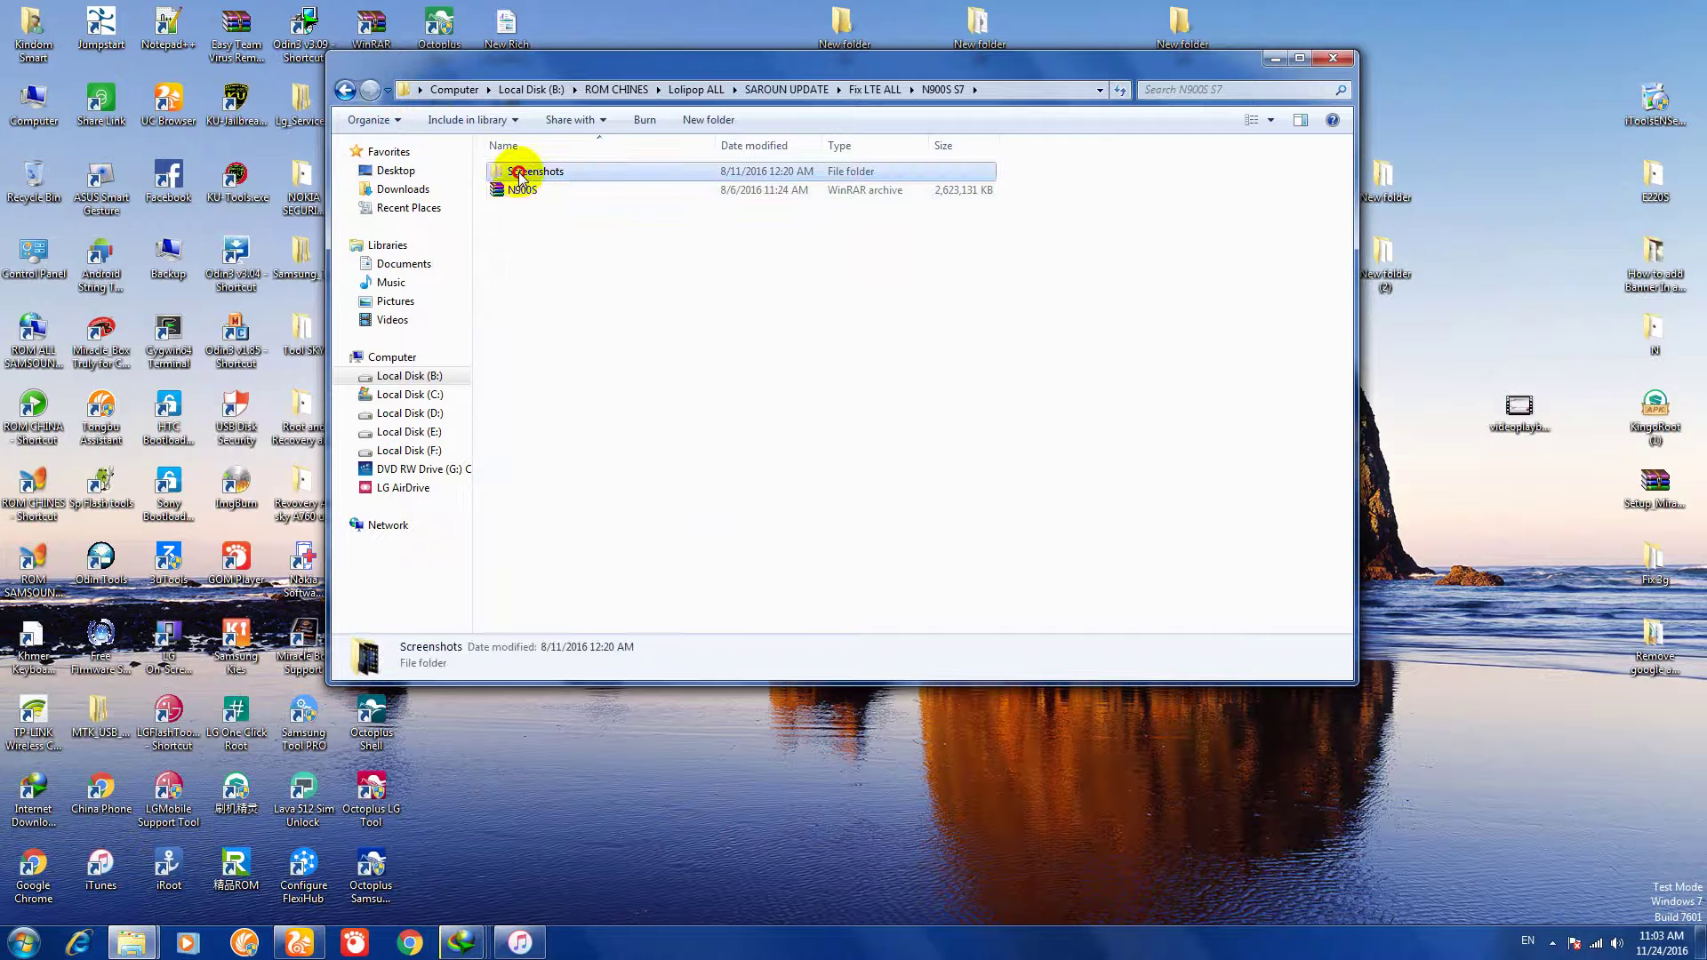
pyautogui.doubleClick(520, 174)
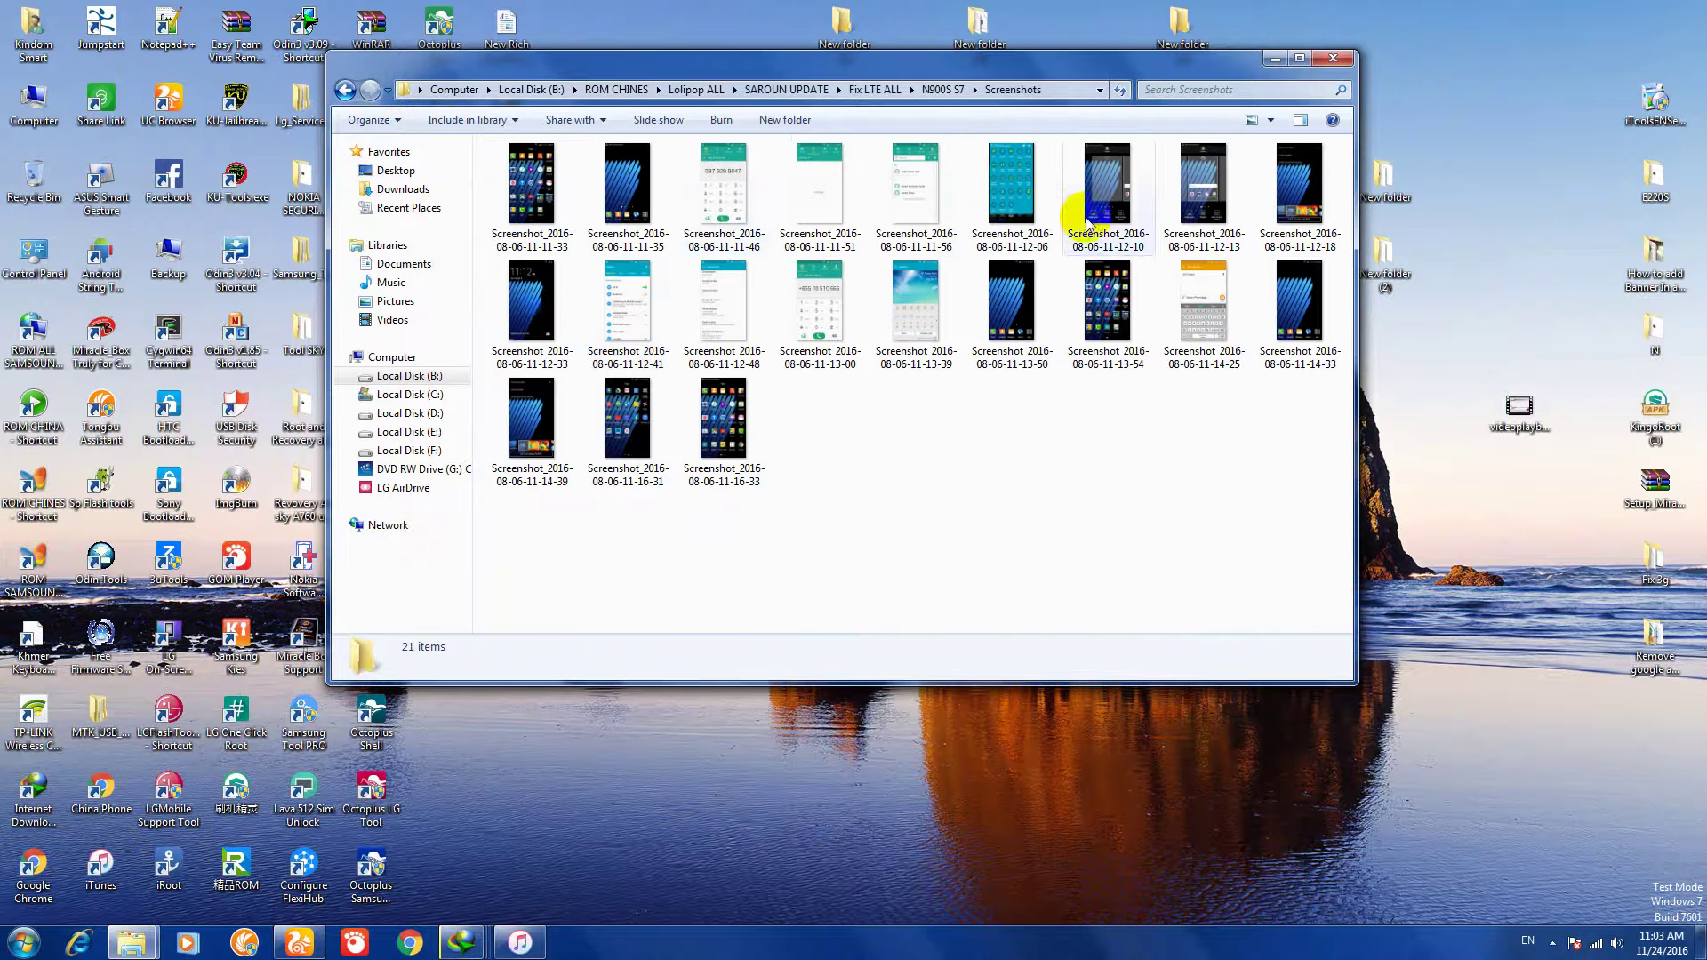
pyautogui.click(345, 89)
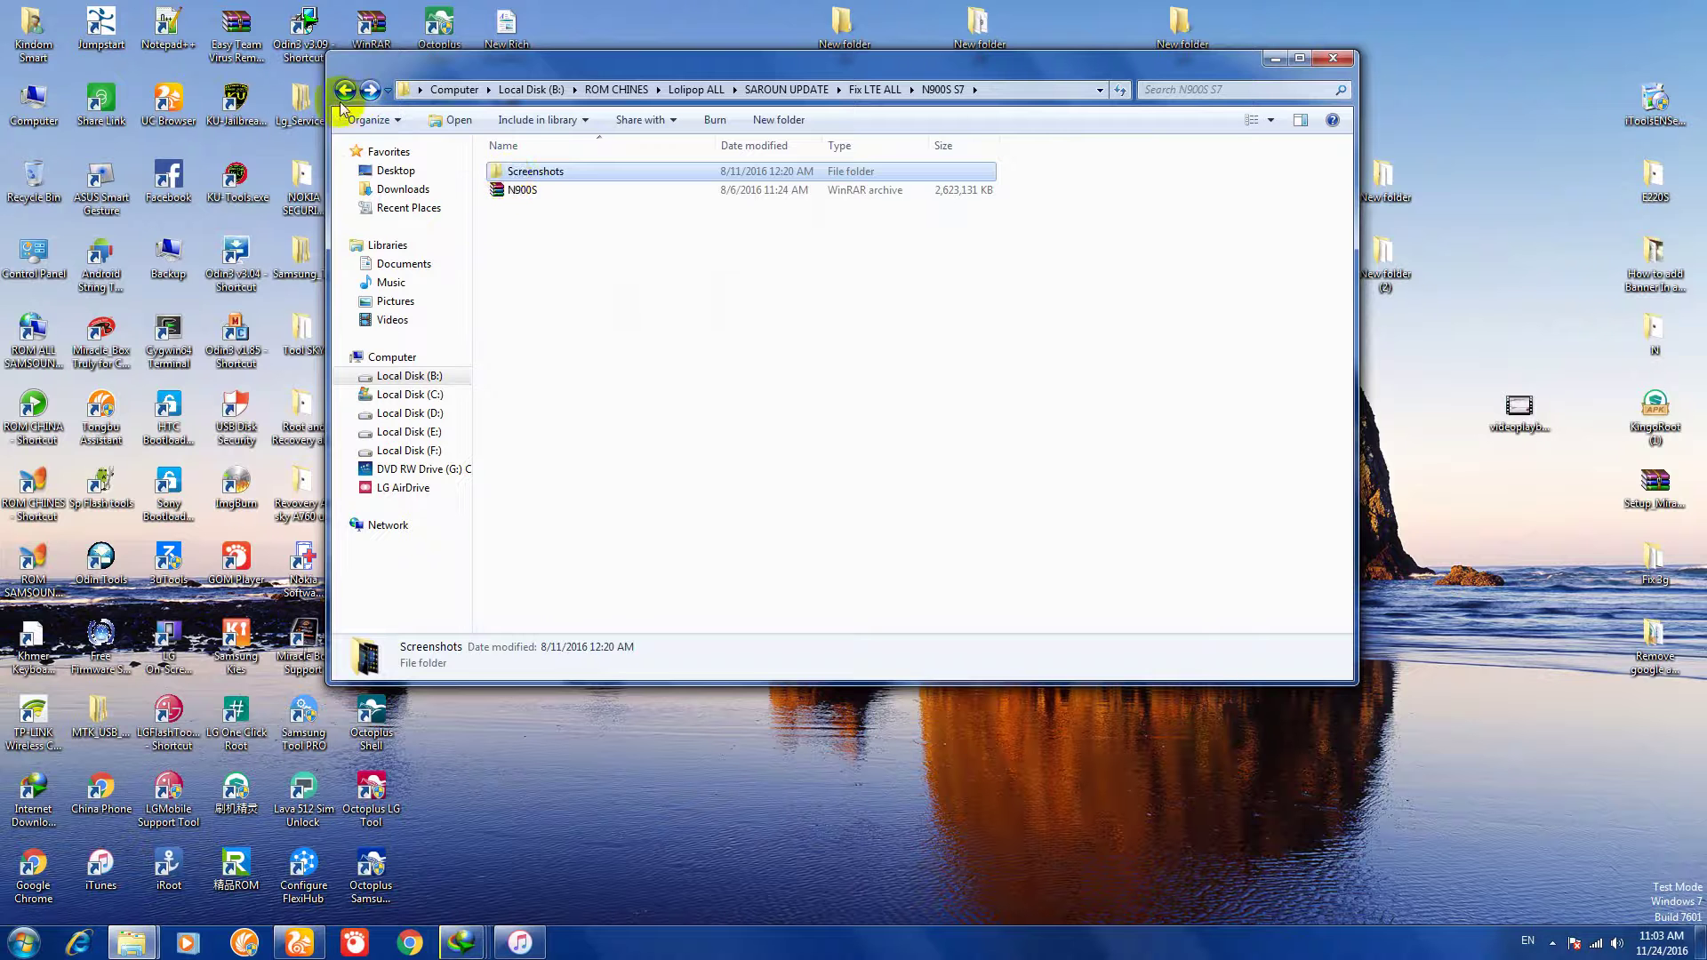
pyautogui.click(344, 91)
# Step: View the N900K Style 4G folder and its Screenshots subfolder, returning to Fix LTE ALL
pyautogui.click(533, 415)
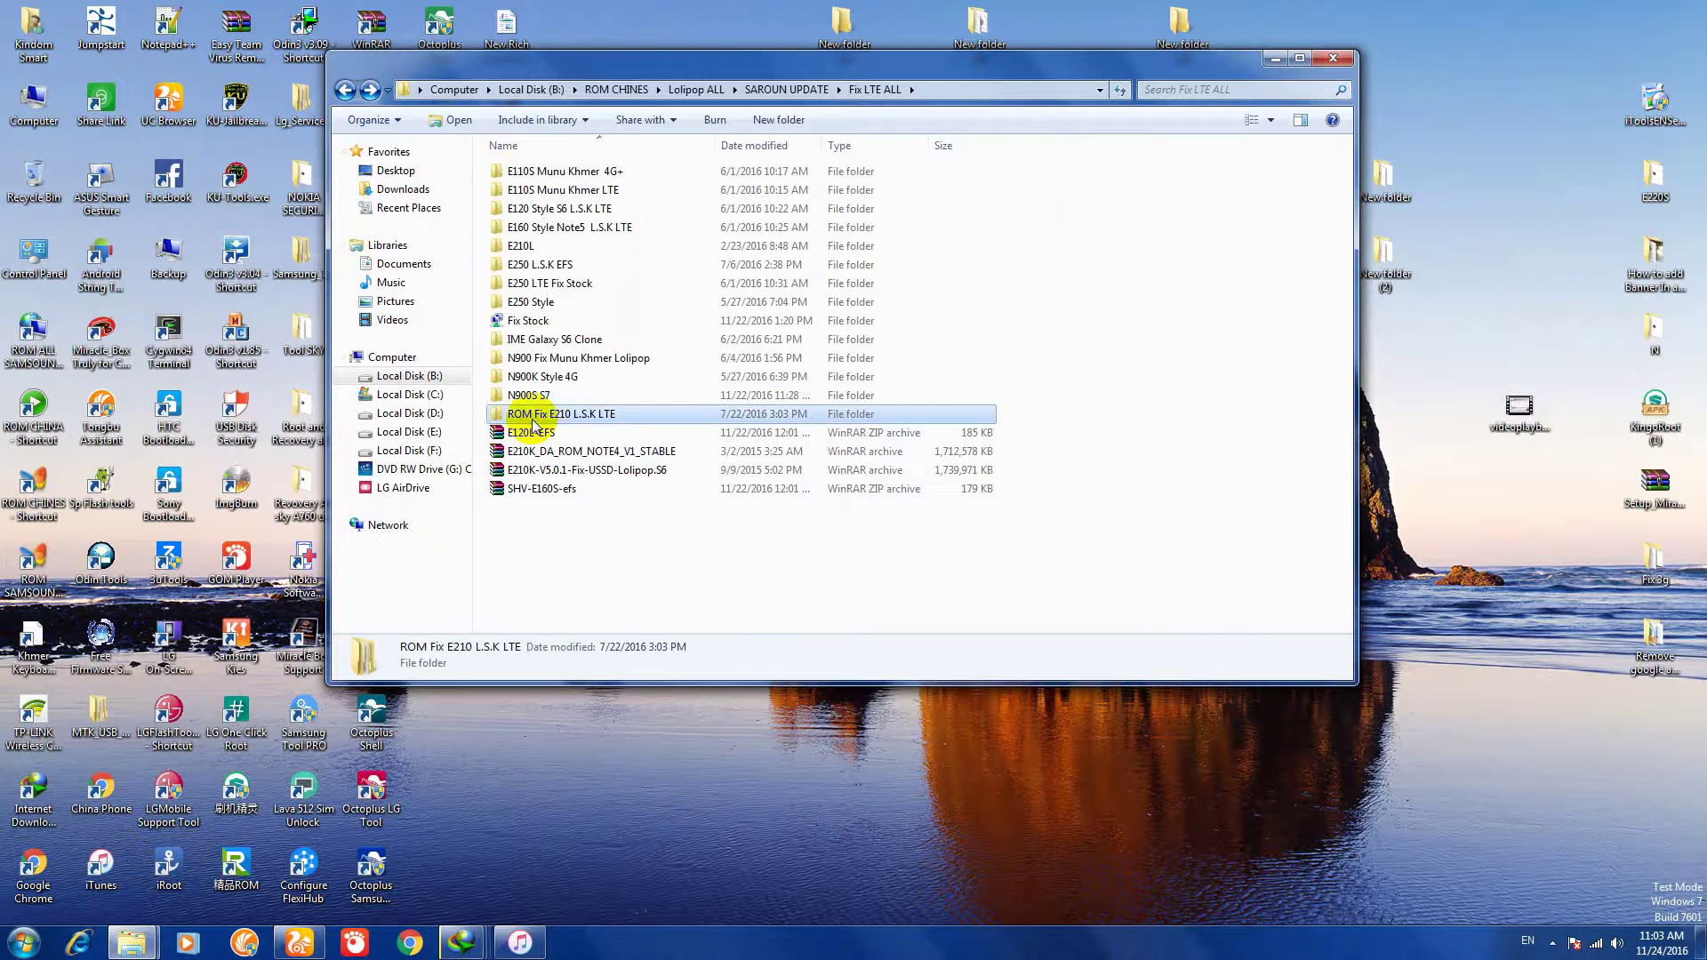
pyautogui.doubleClick(544, 376)
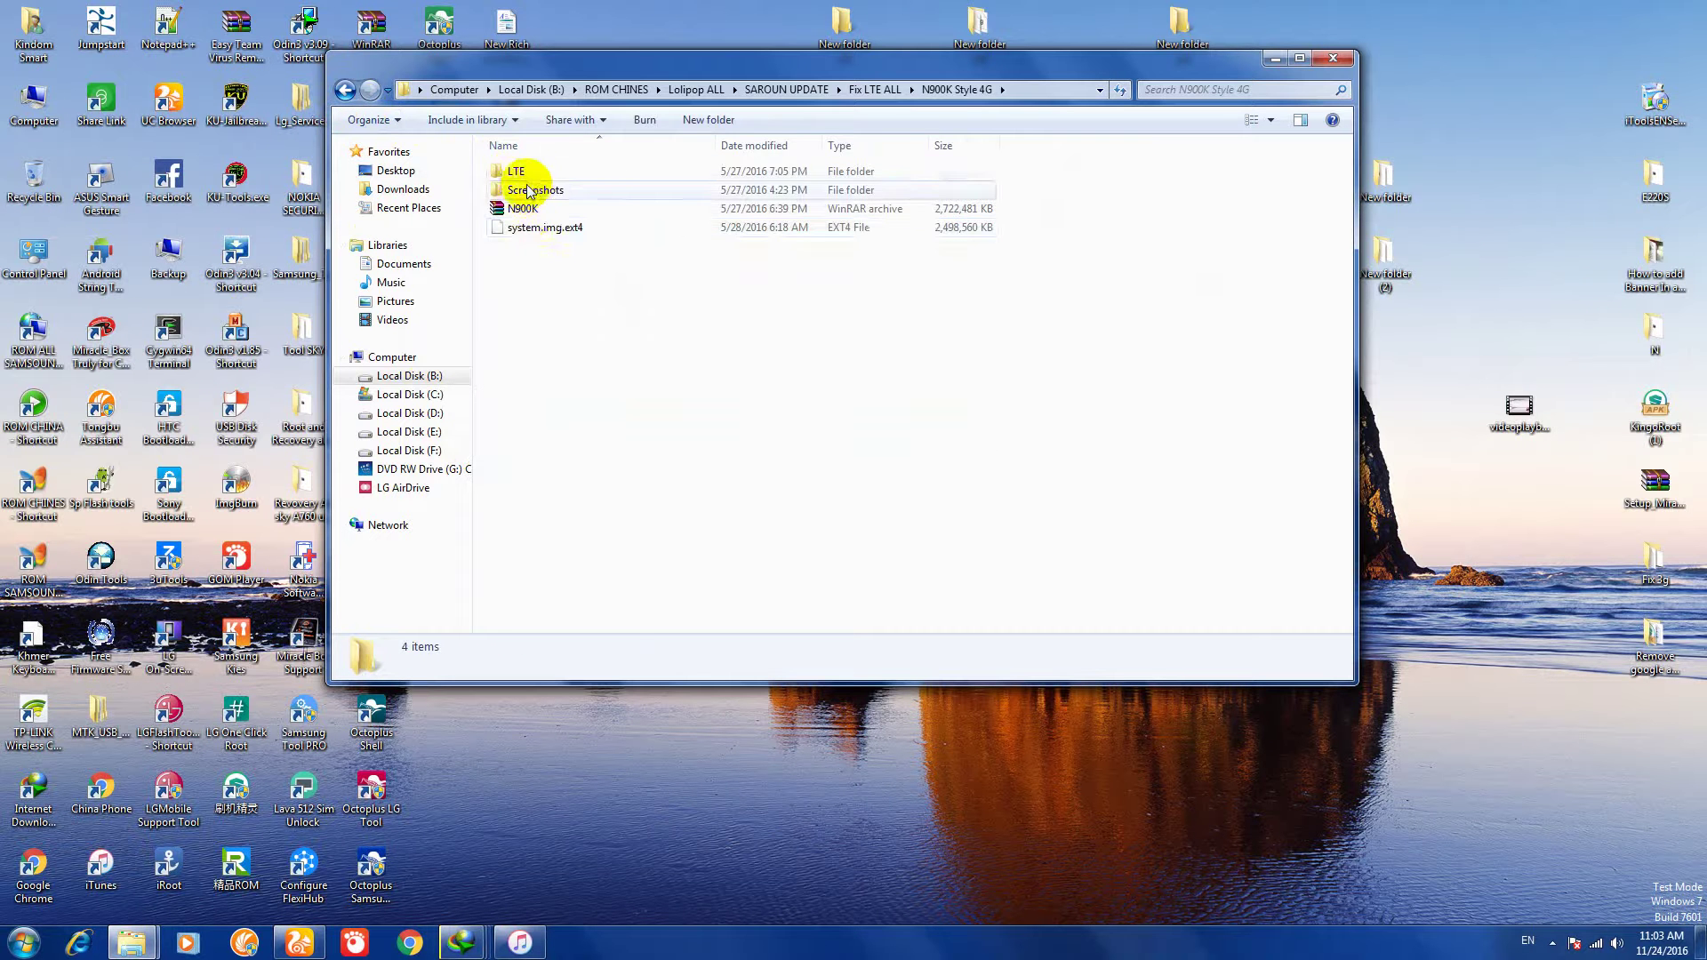
pyautogui.doubleClick(529, 191)
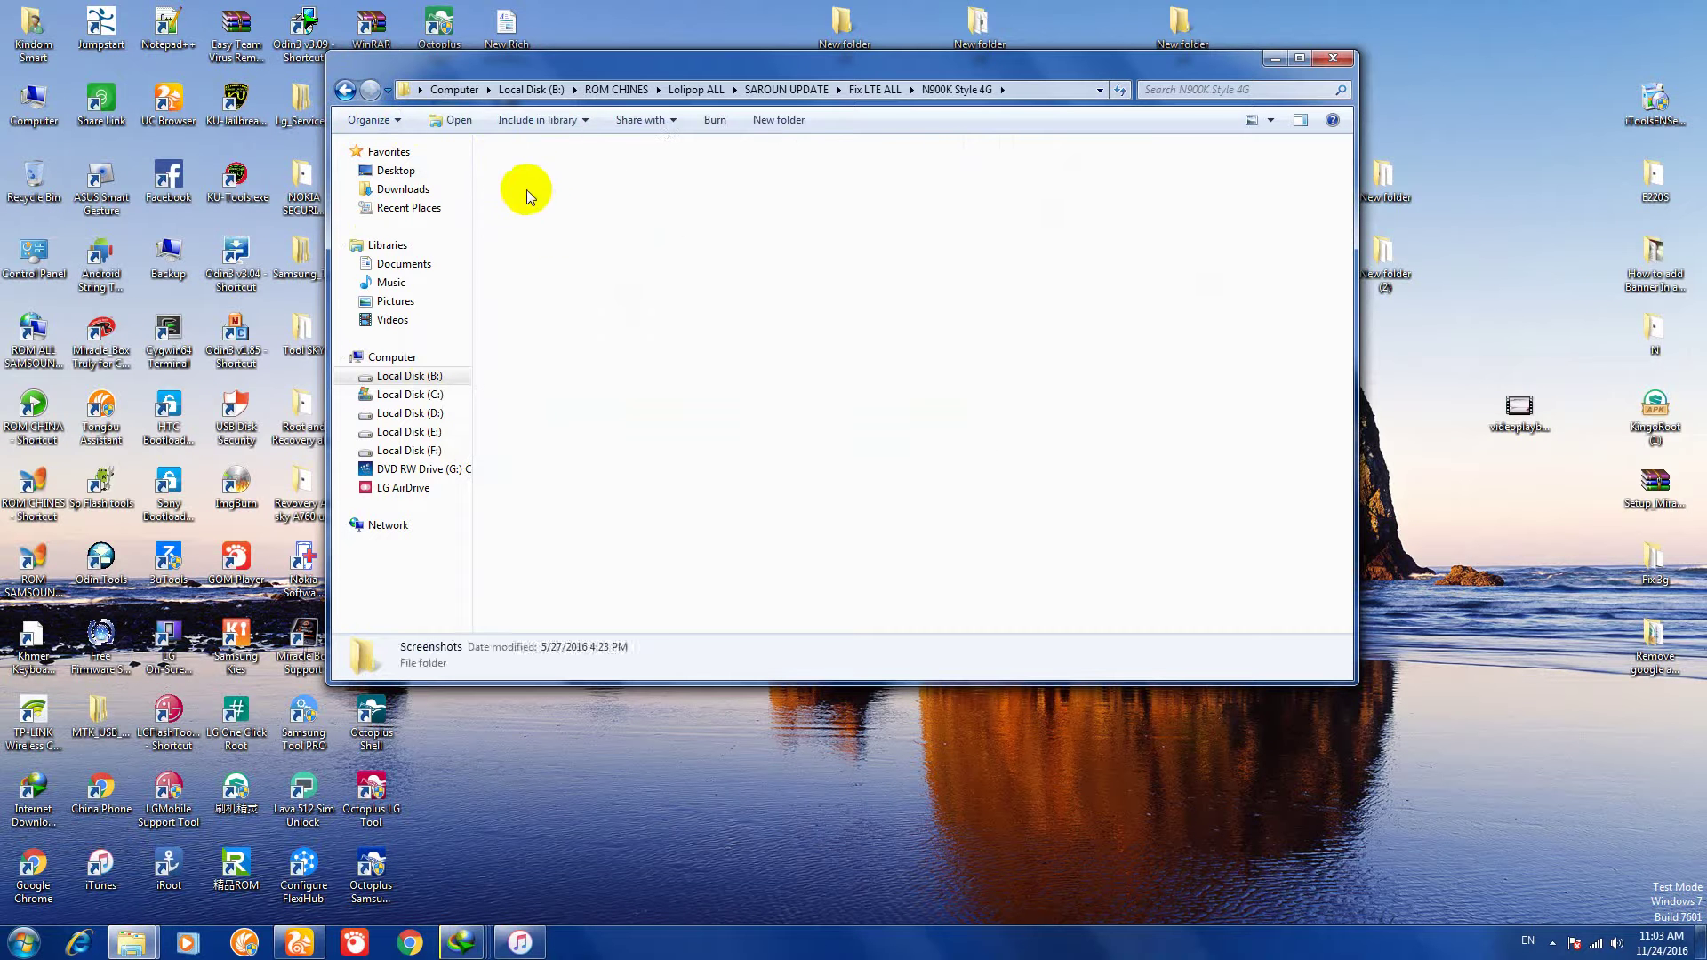
pyautogui.click(347, 90)
pyautogui.click(345, 90)
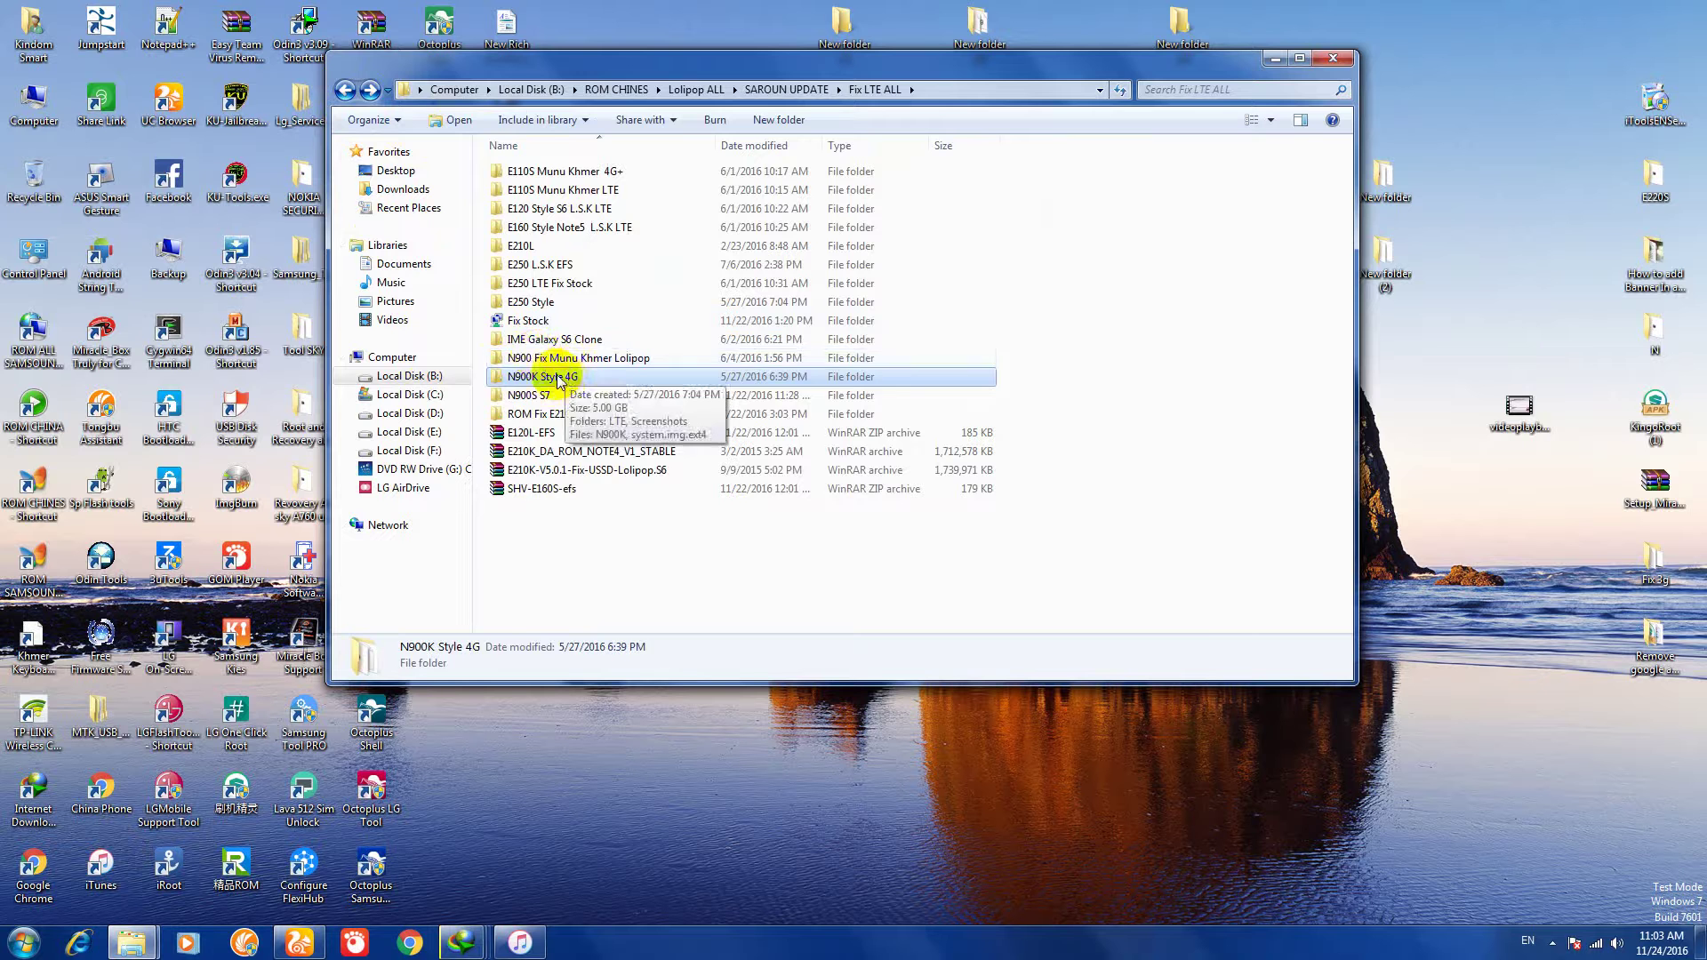
# Step: View the archives in the N900 Fix Munu Khmer Lolipop and E250 Style folders, returning to Fix LTE ALL
pyautogui.click(550, 360)
pyautogui.doubleClick(549, 360)
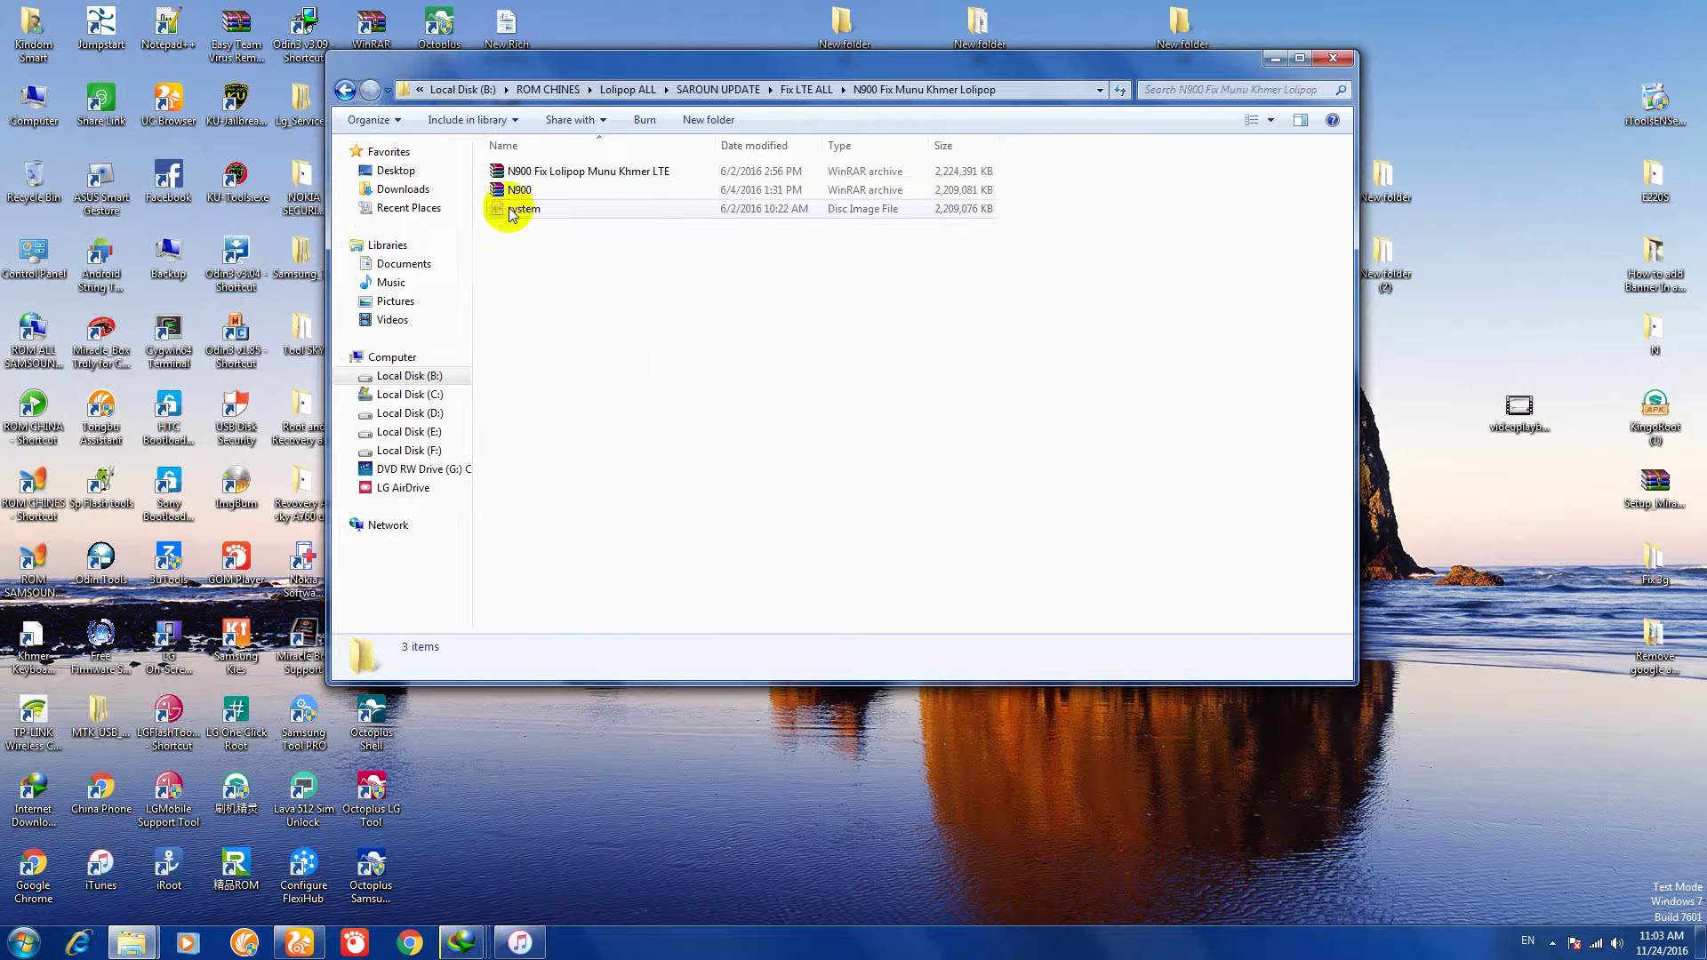
pyautogui.click(343, 90)
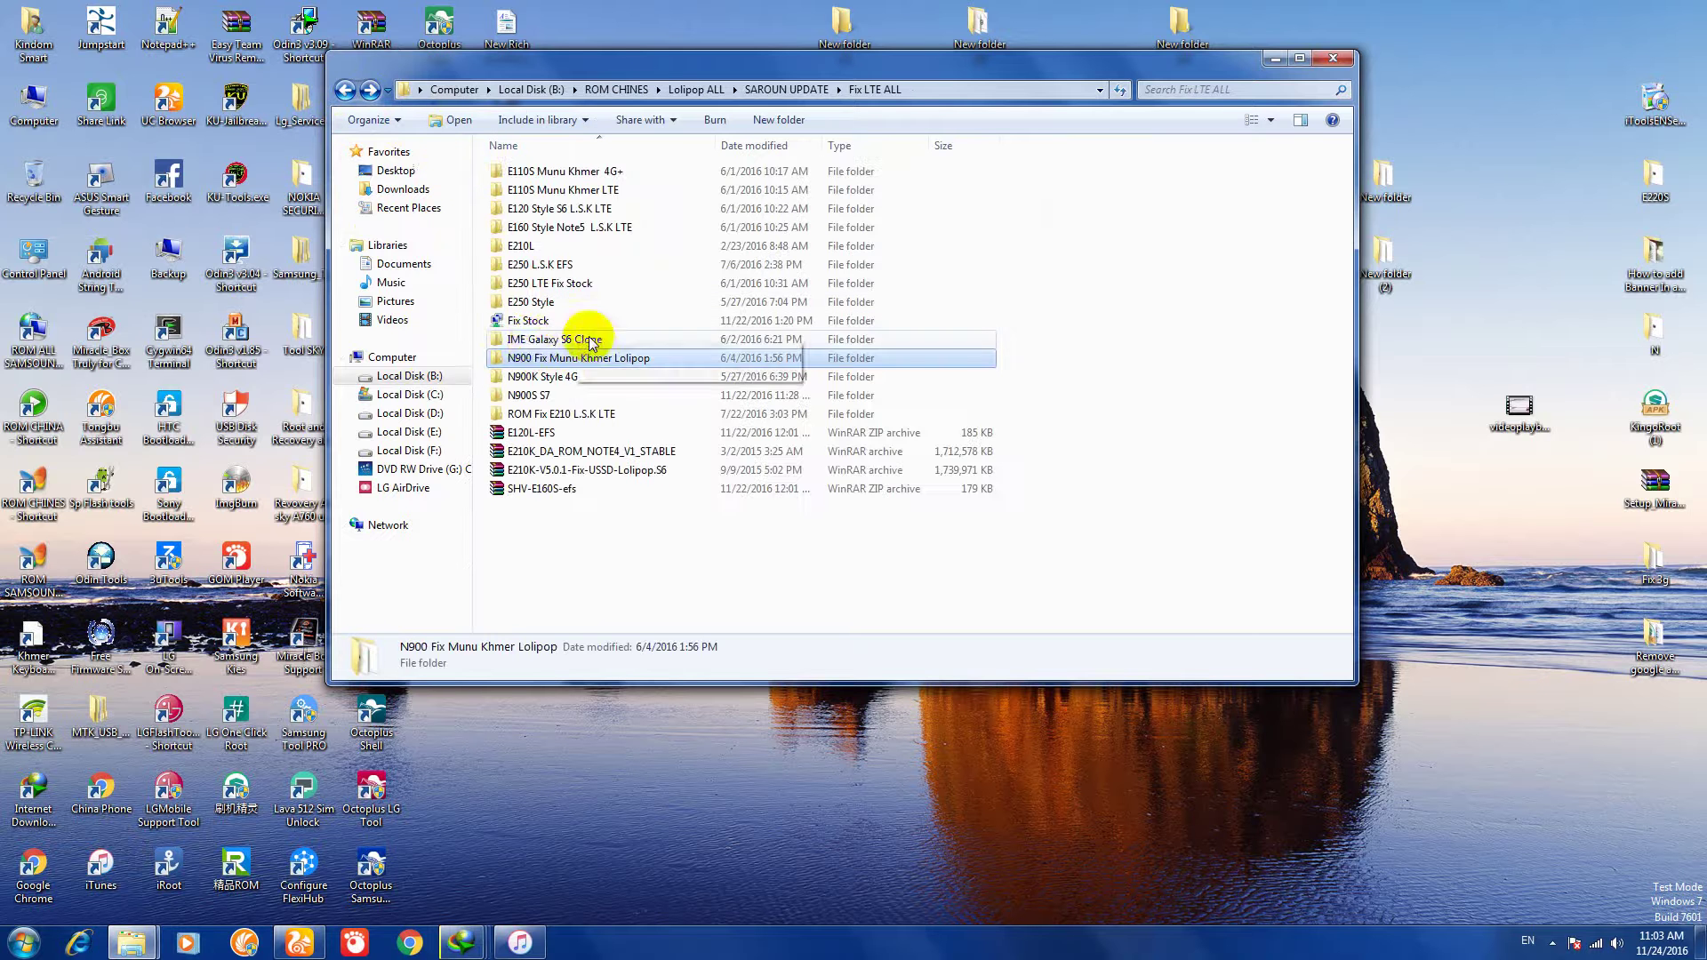
pyautogui.doubleClick(531, 303)
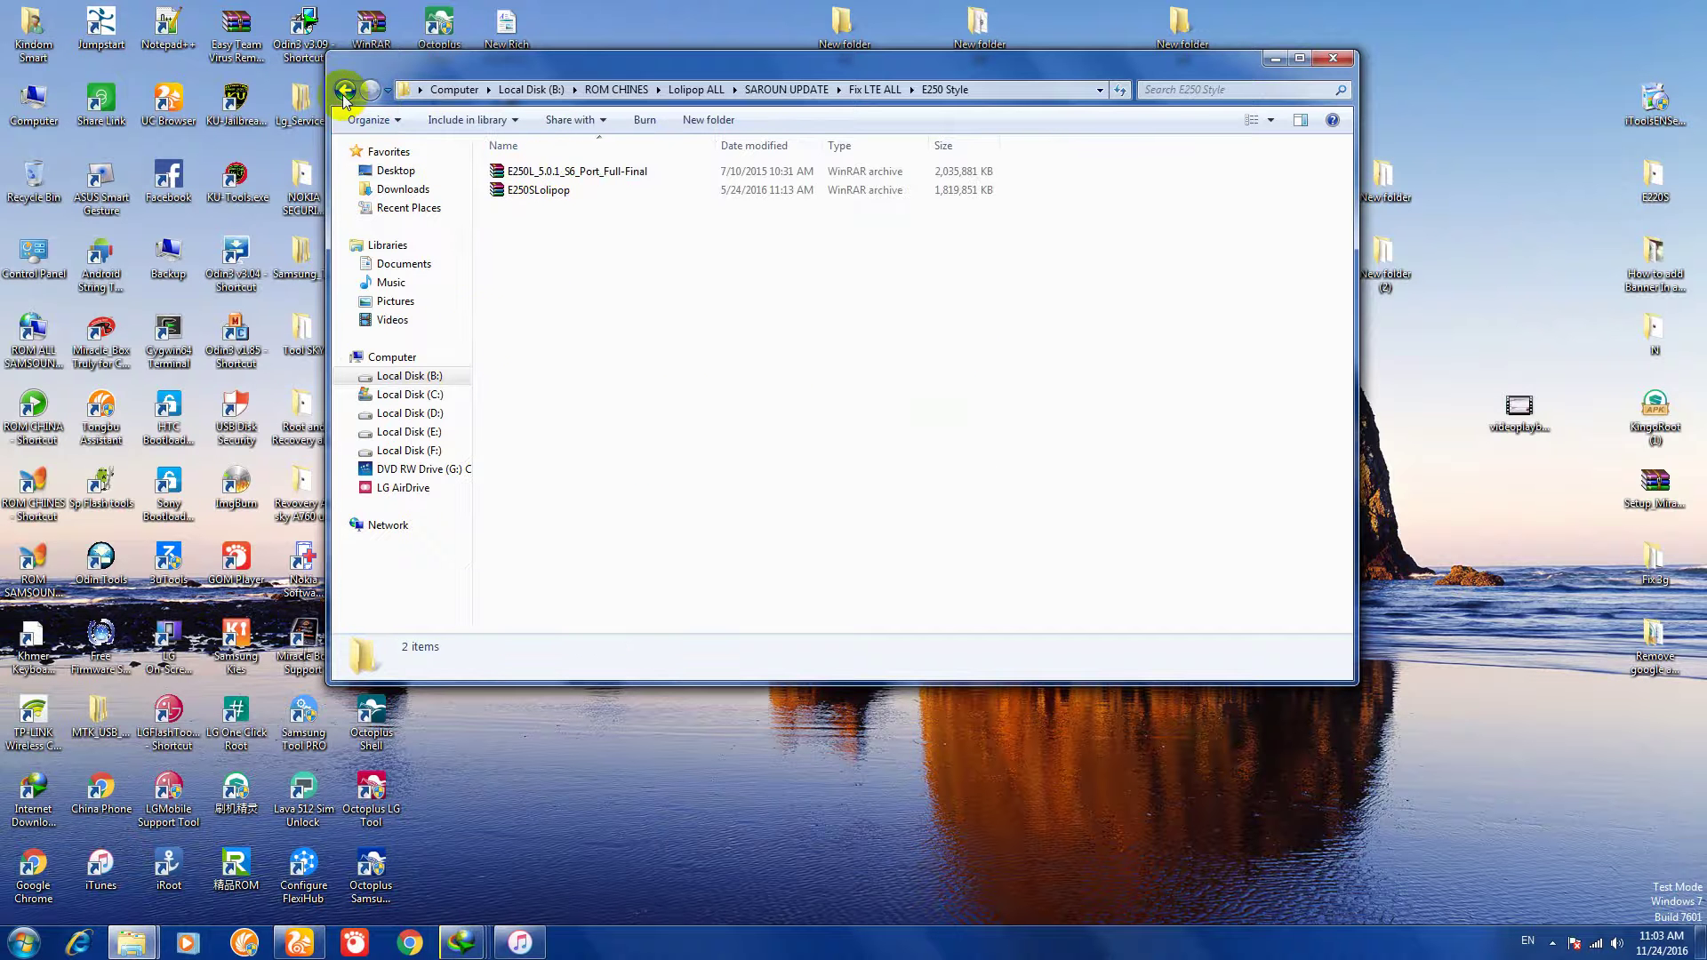
pyautogui.click(343, 89)
# Step: Open E250 LTE Fix Stock and view its E250K and E250L Munu Khmer Fix Stock LTE subfolders
pyautogui.doubleClick(560, 278)
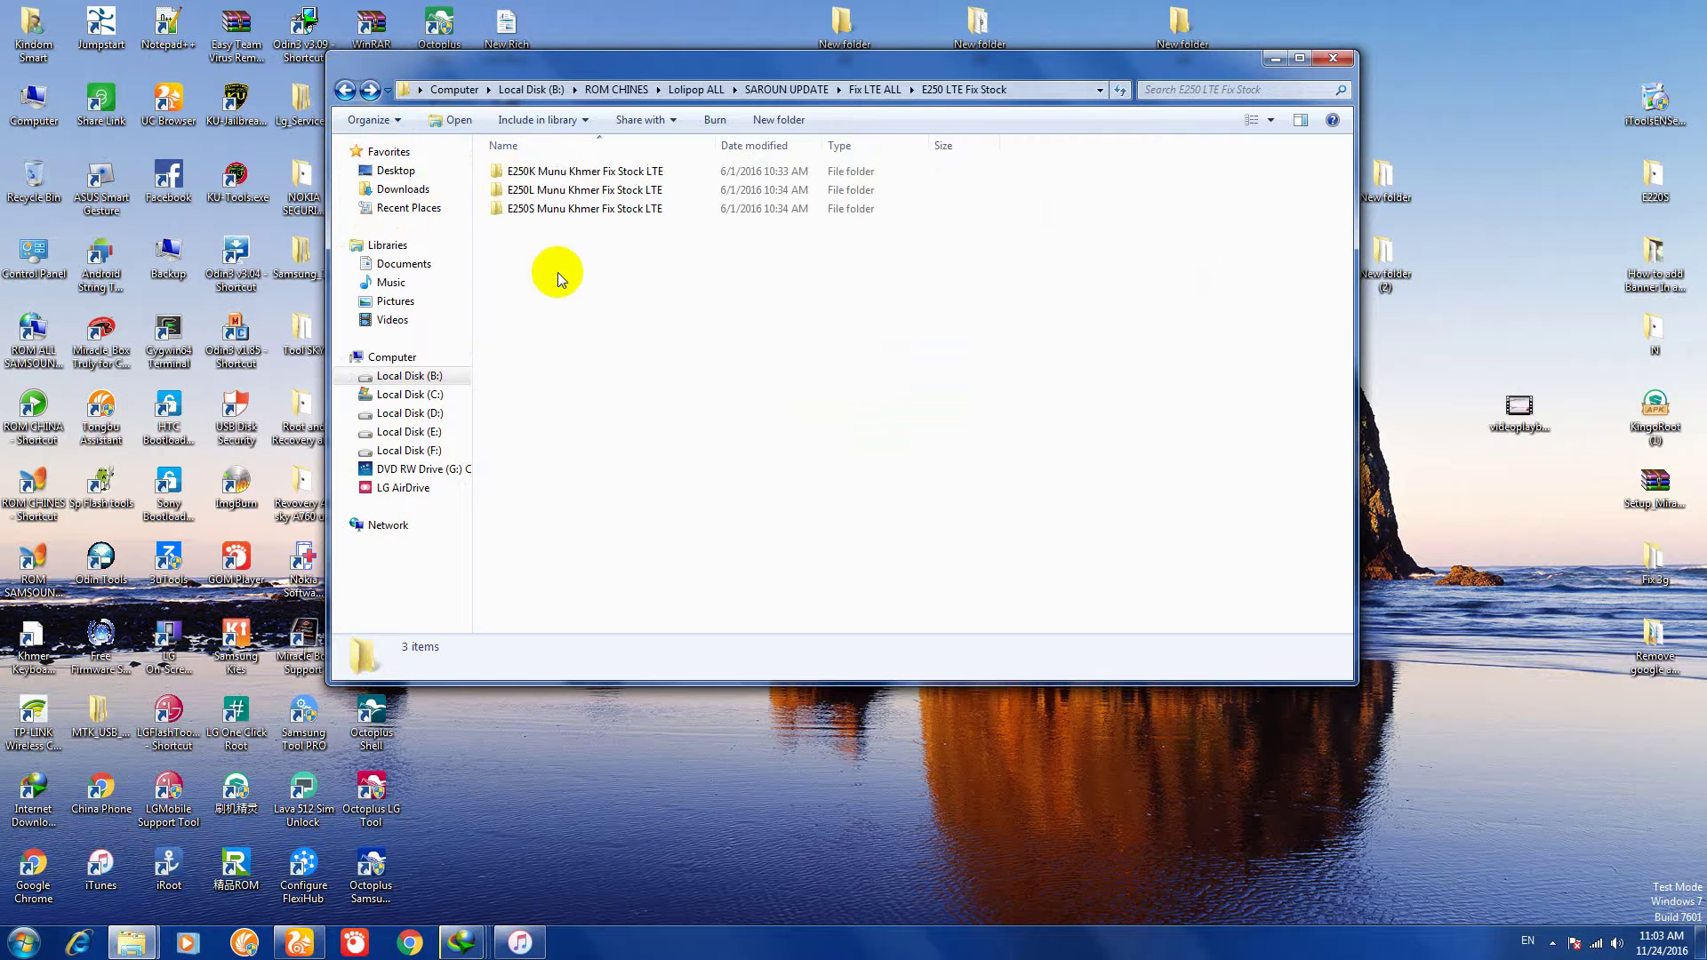
pyautogui.doubleClick(523, 172)
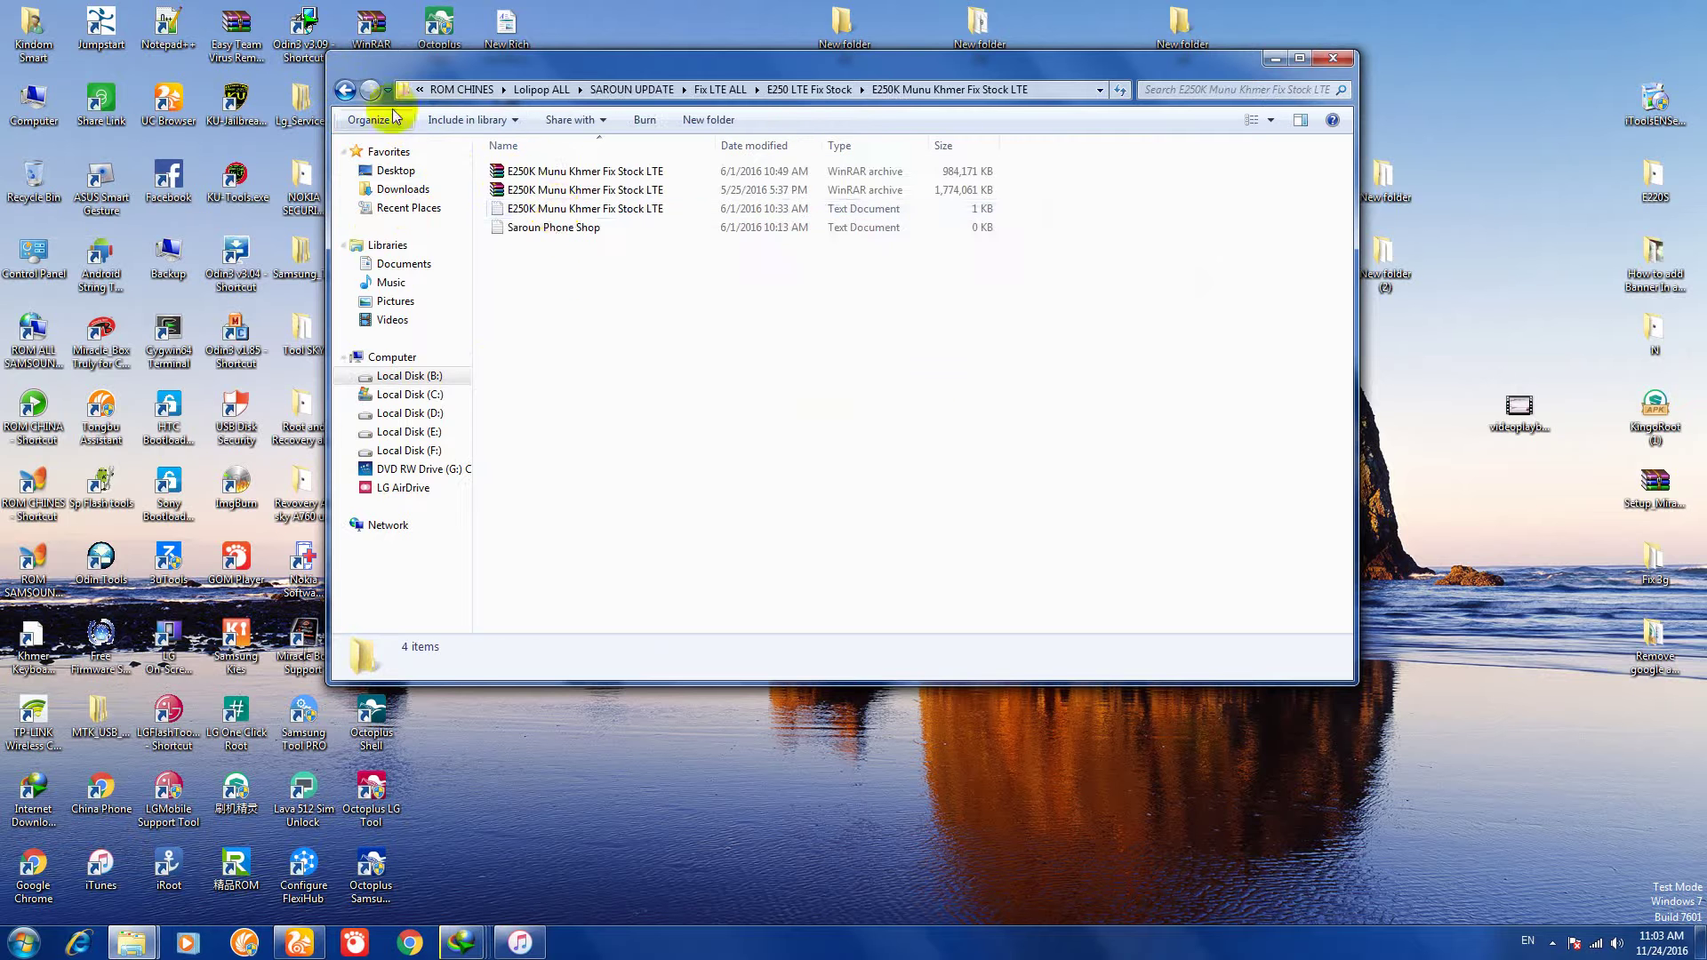
pyautogui.click(344, 90)
pyautogui.doubleClick(564, 189)
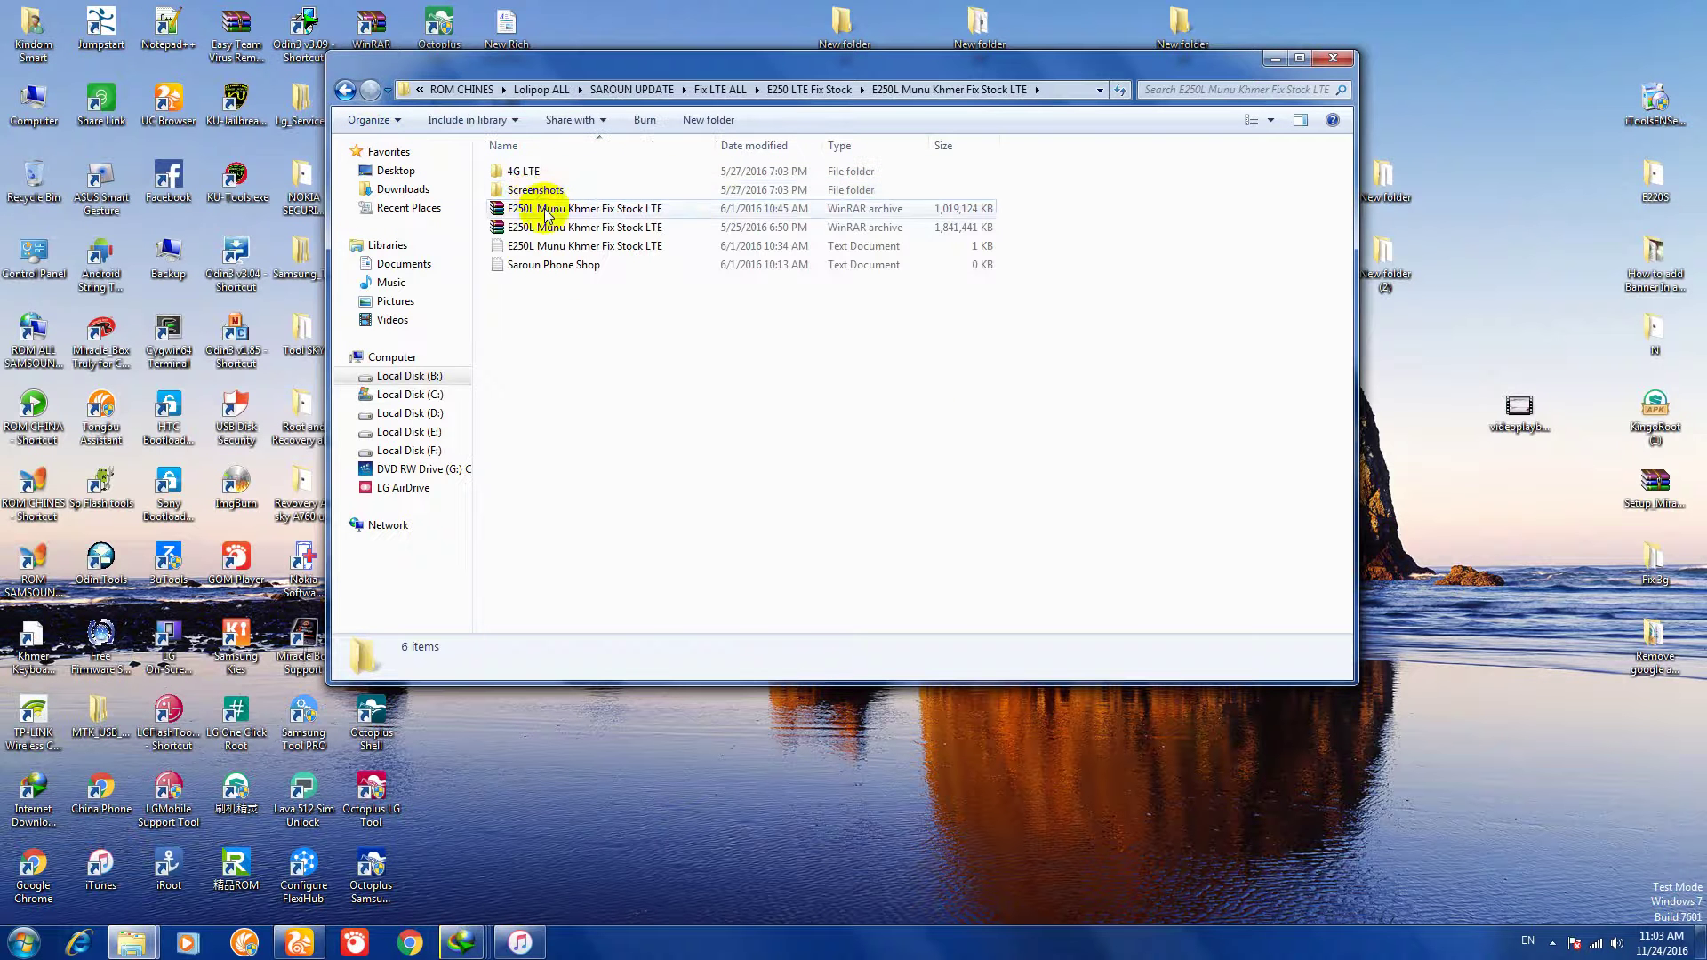
# Step: View the Screenshots folder of E250L Munu Khmer Fix Stock LTE and go back up to the SAROUN UPDATE folder
pyautogui.doubleClick(536, 191)
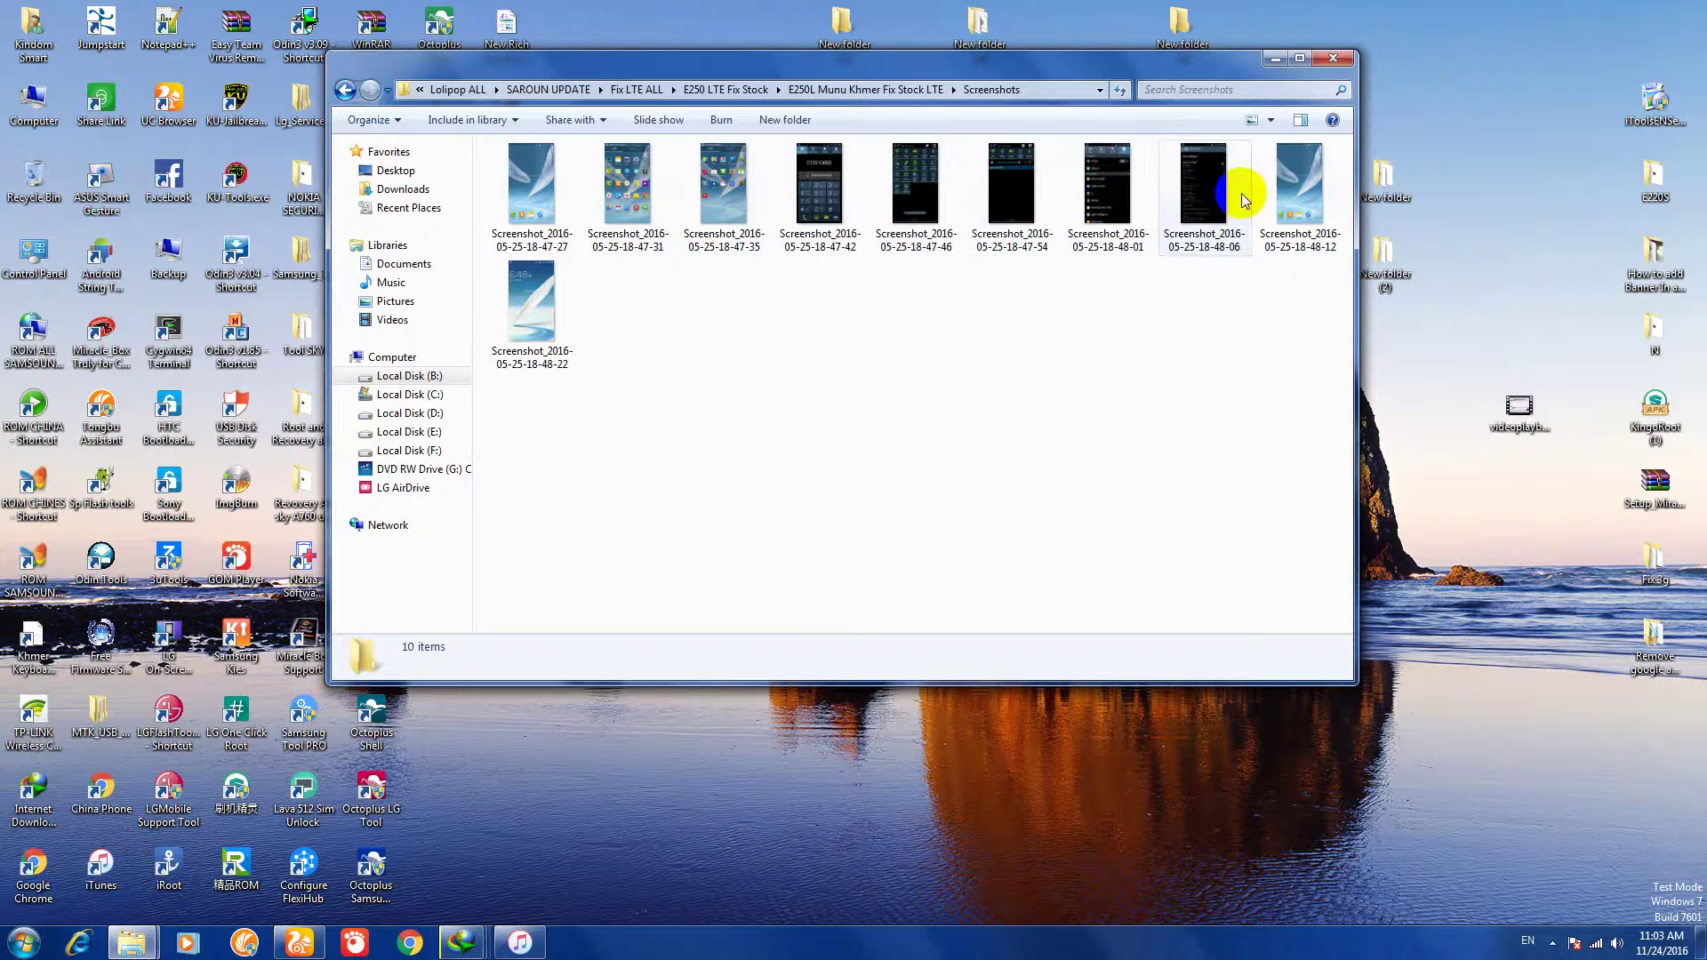
pyautogui.click(345, 89)
pyautogui.click(345, 90)
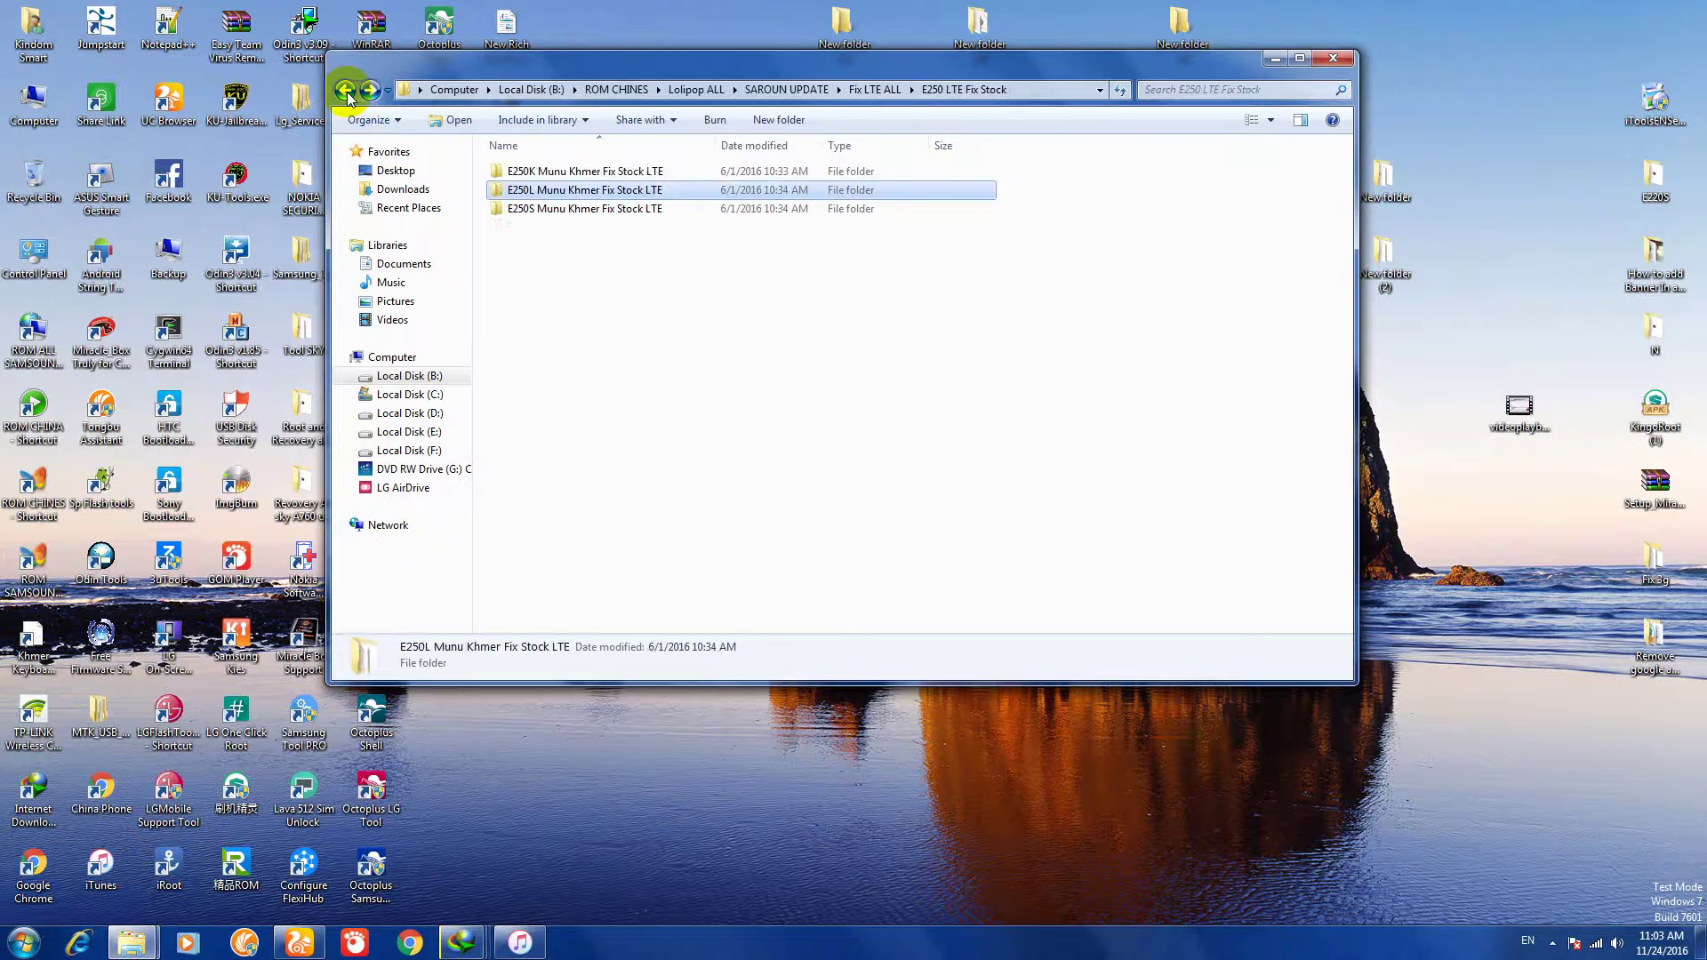
pyautogui.click(345, 90)
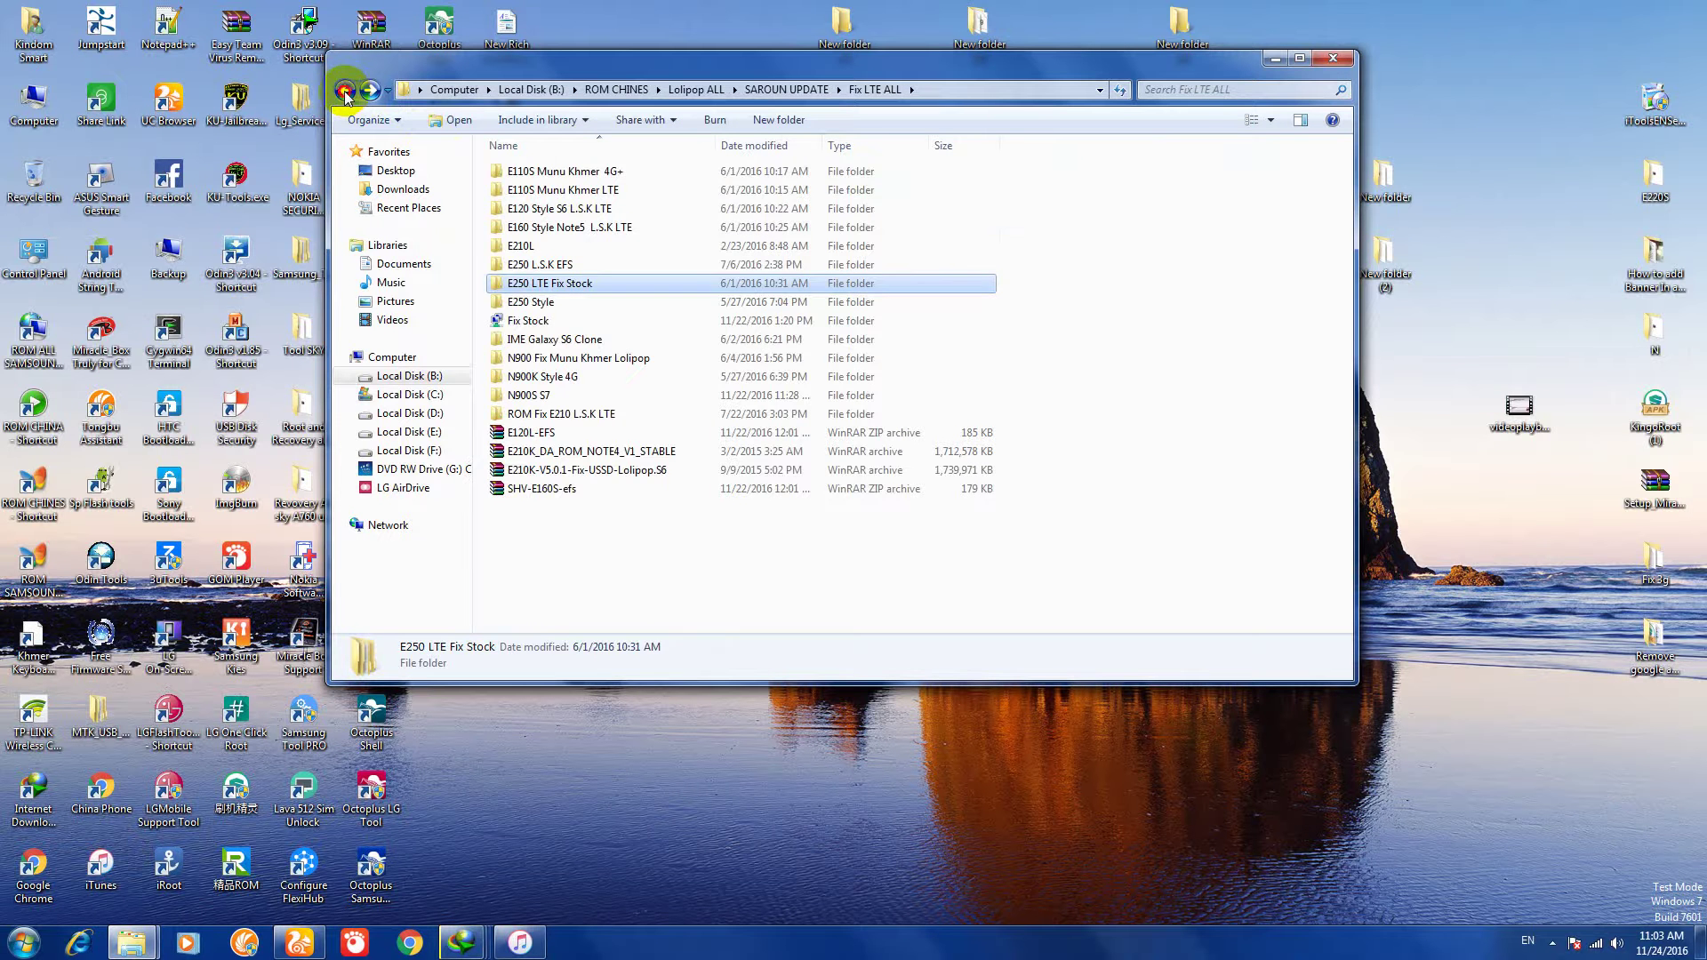
pyautogui.click(345, 89)
# Step: Open the Galaxy A500K Style subfolder under New Lolipop, A500 L.S.K, A500K
pyautogui.doubleClick(569, 210)
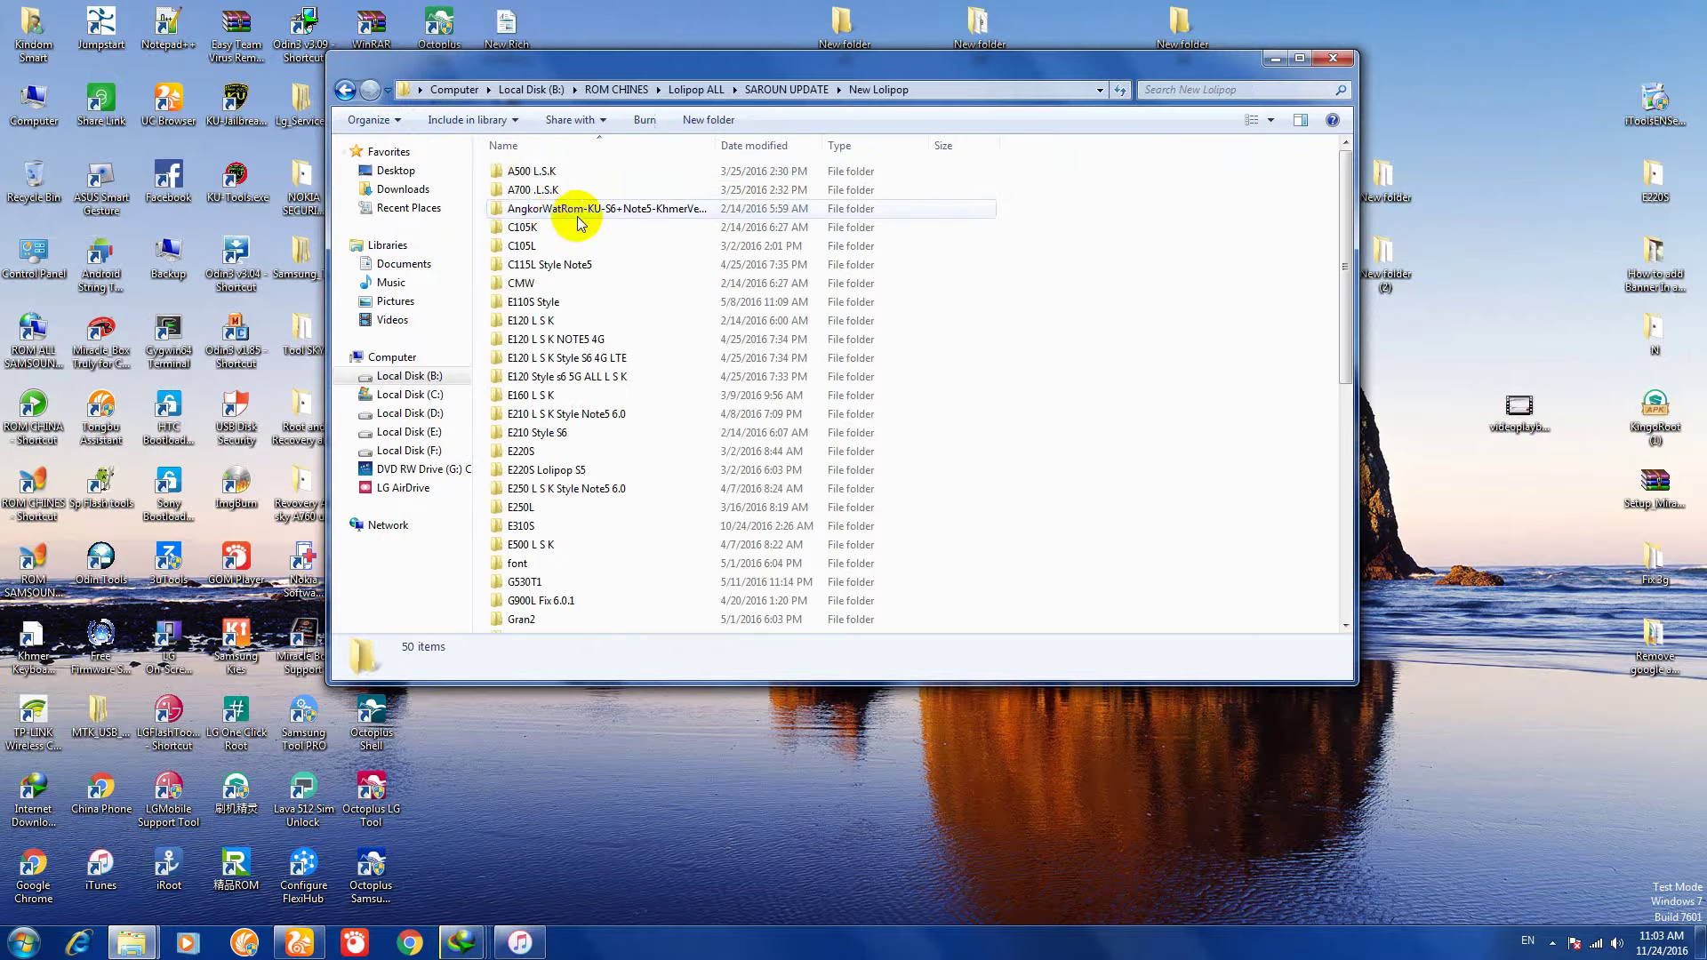
pyautogui.doubleClick(531, 173)
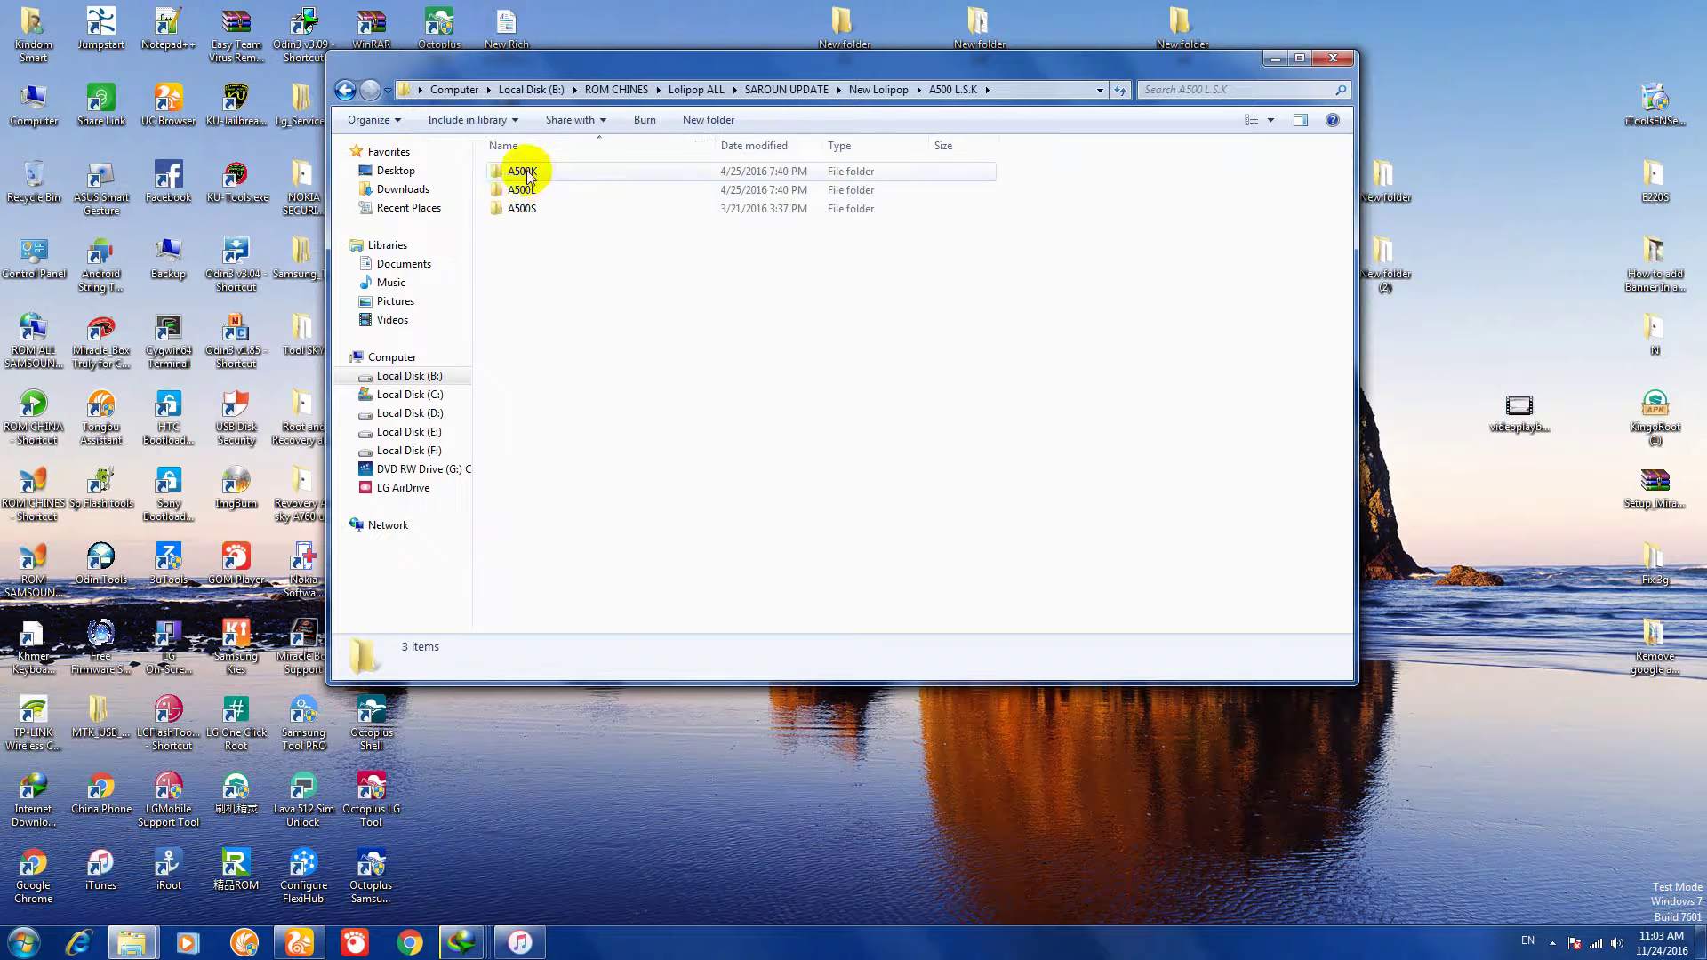
pyautogui.doubleClick(524, 171)
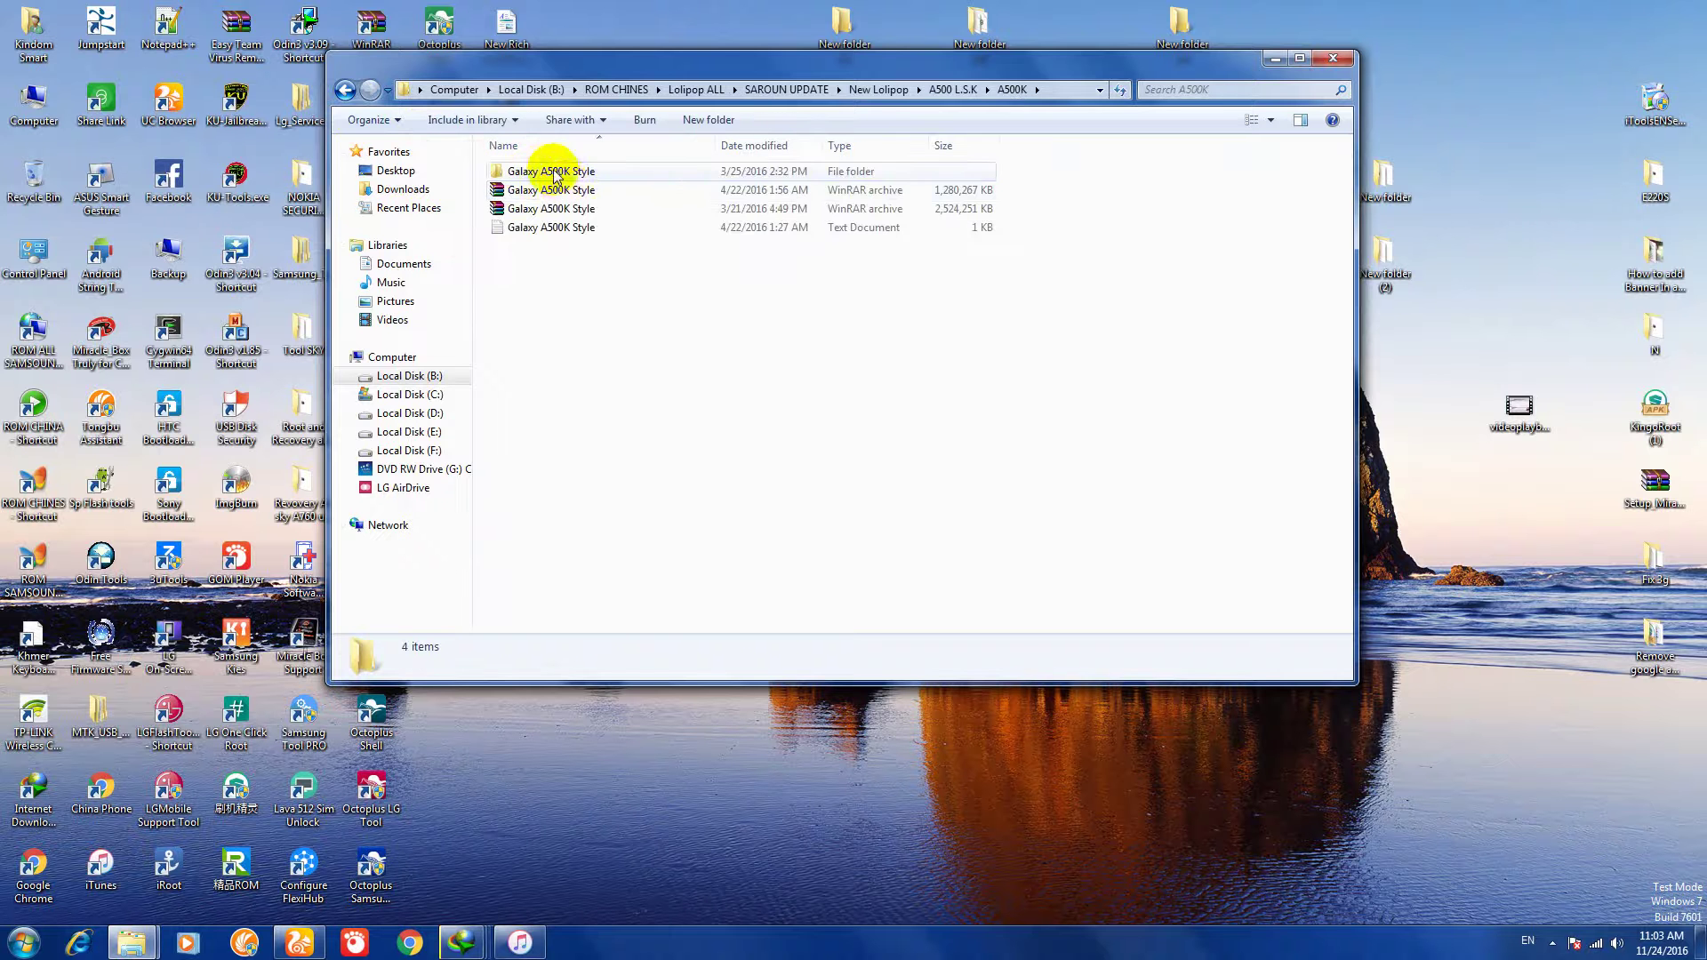
pyautogui.click(553, 171)
pyautogui.doubleClick(552, 172)
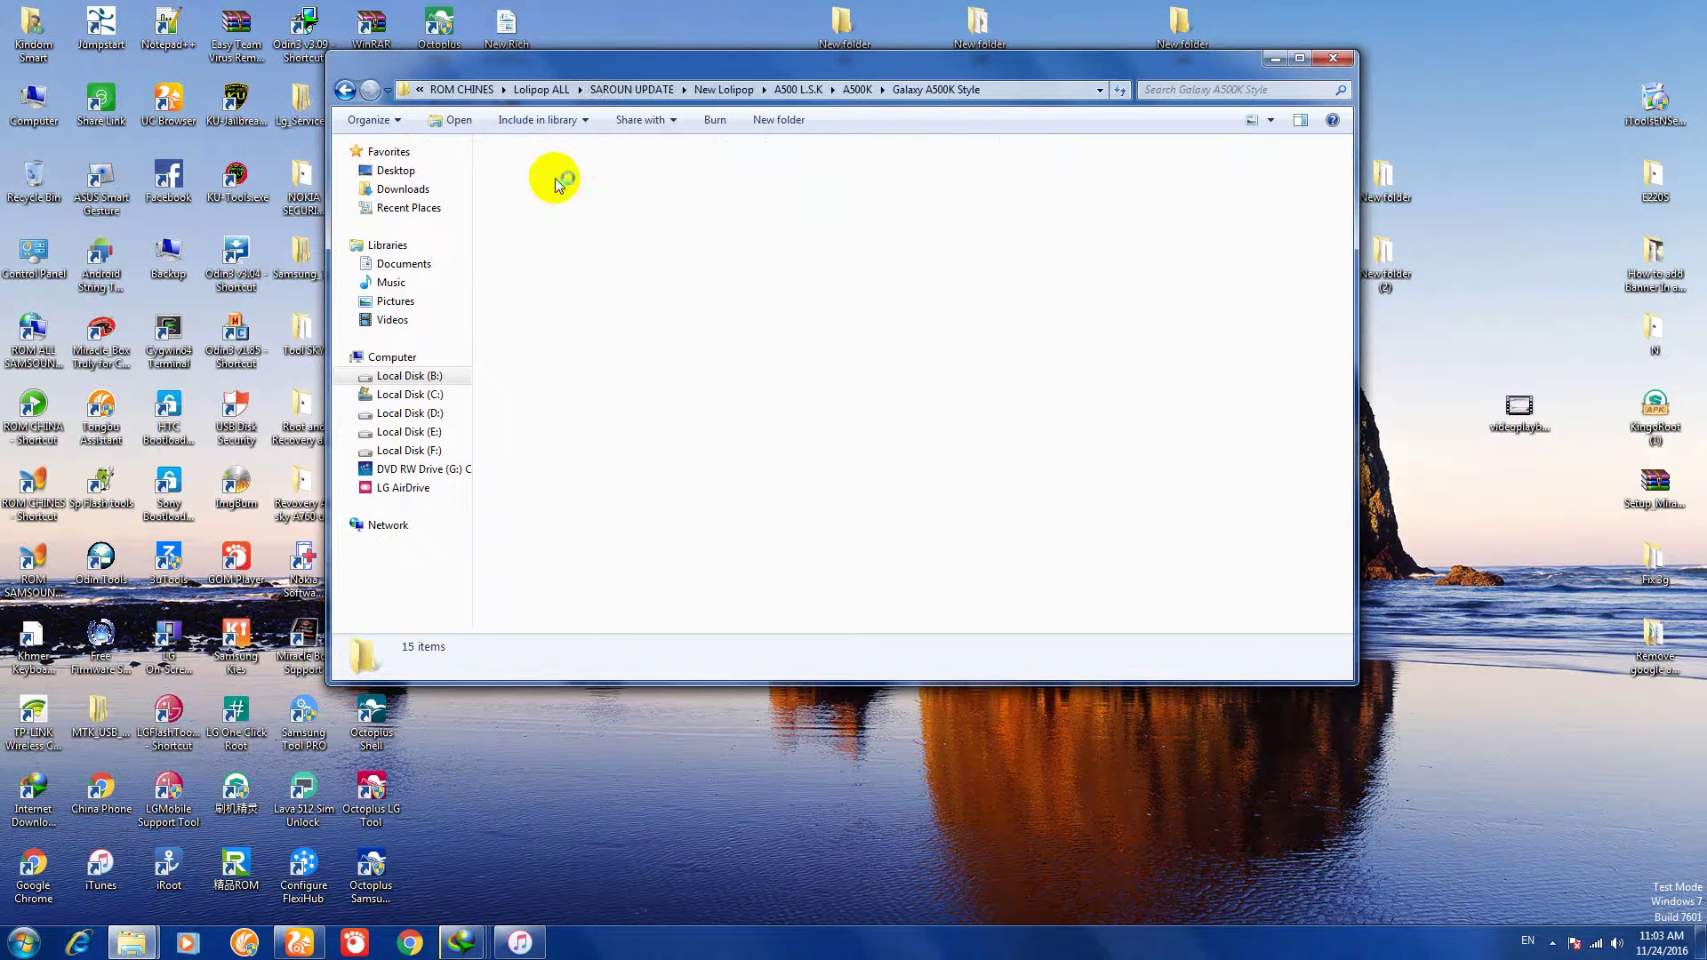
# Step: Go back to the A500 L.S.K folder and view the screenshots in A500L's Galaxy A500L Style subfolder
pyautogui.click(345, 89)
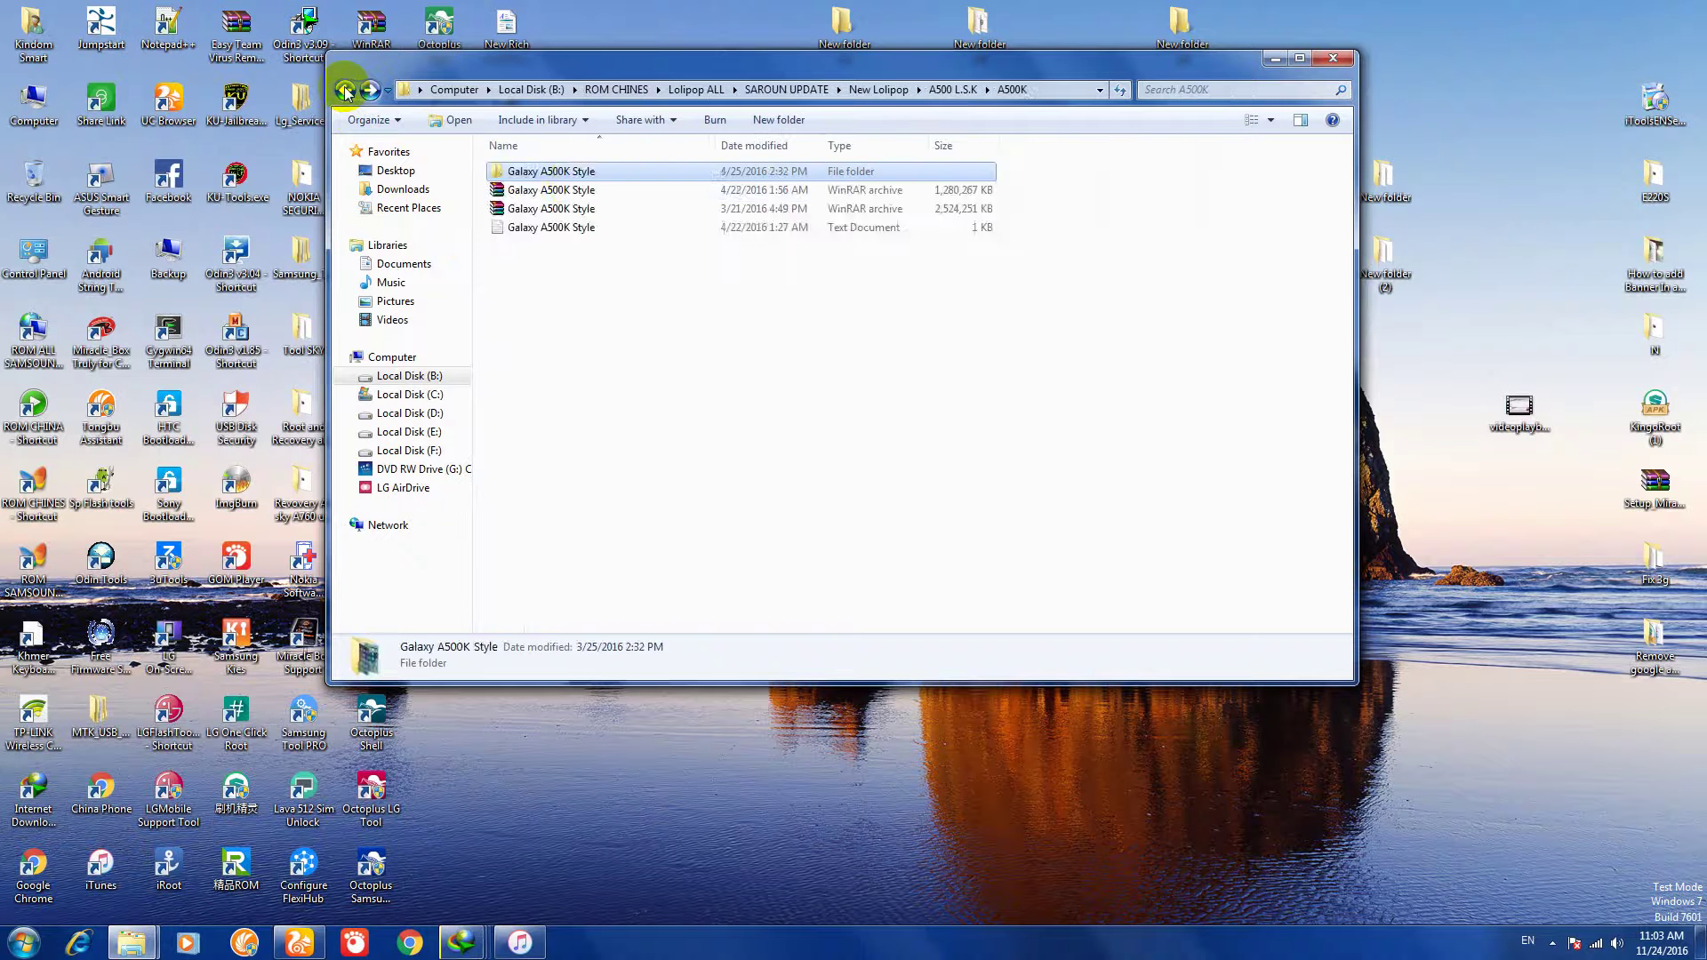
pyautogui.click(345, 90)
pyautogui.doubleClick(526, 191)
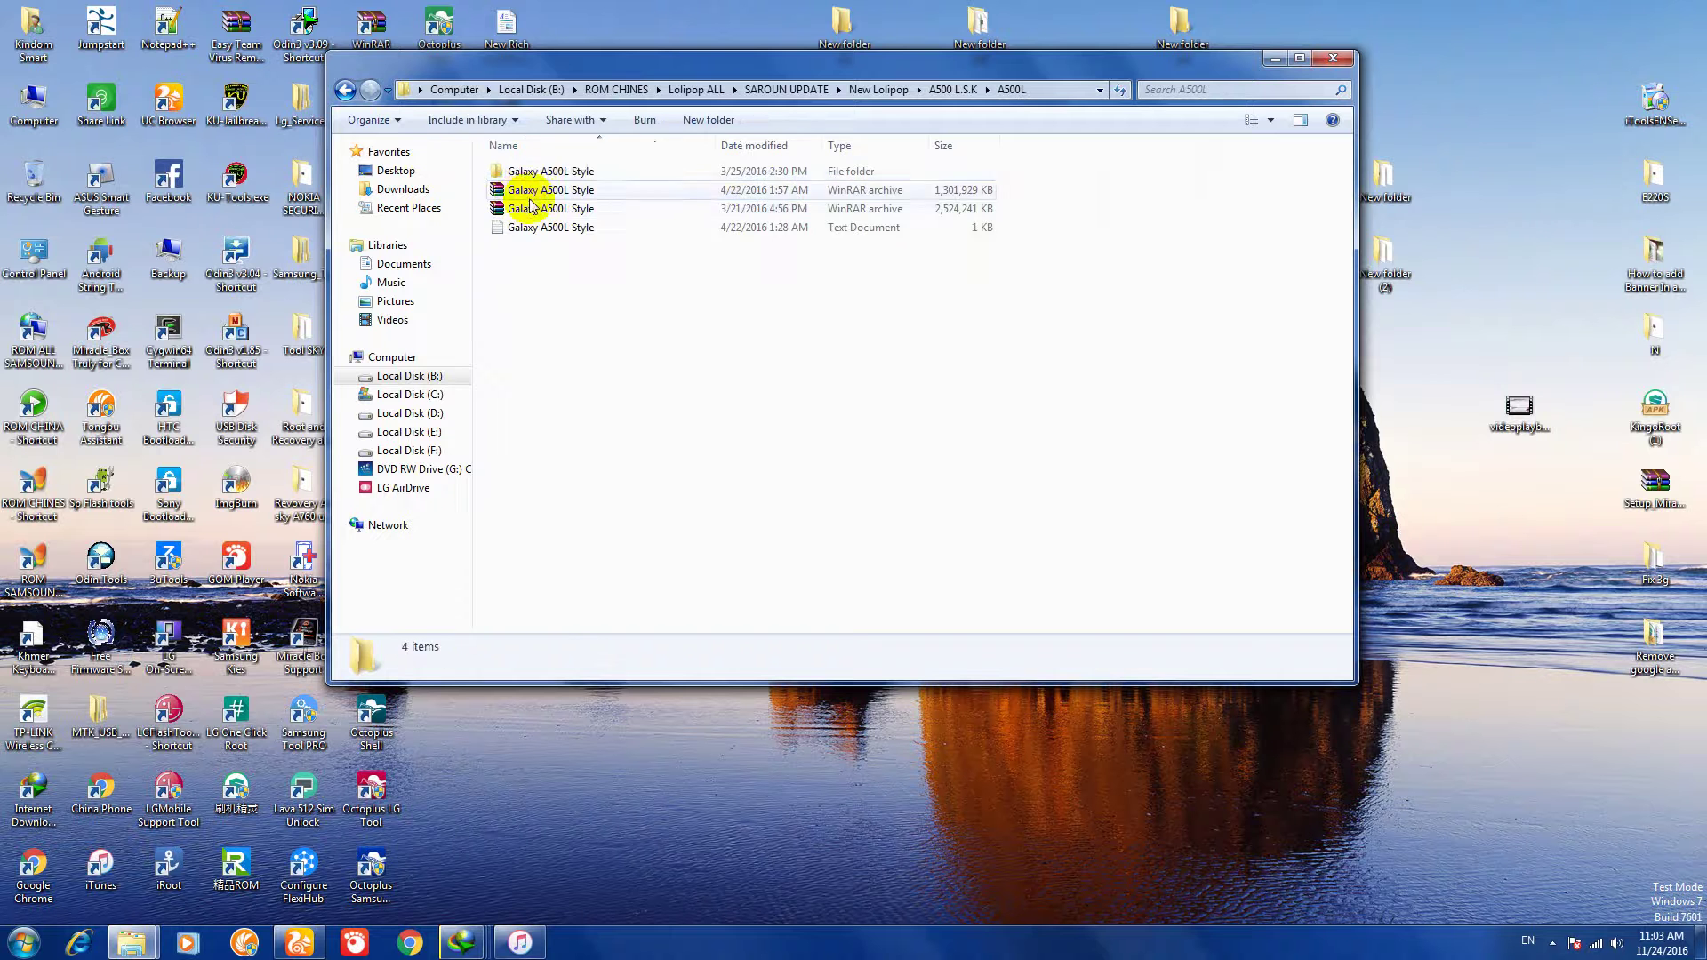
pyautogui.click(531, 174)
pyautogui.doubleClick(531, 173)
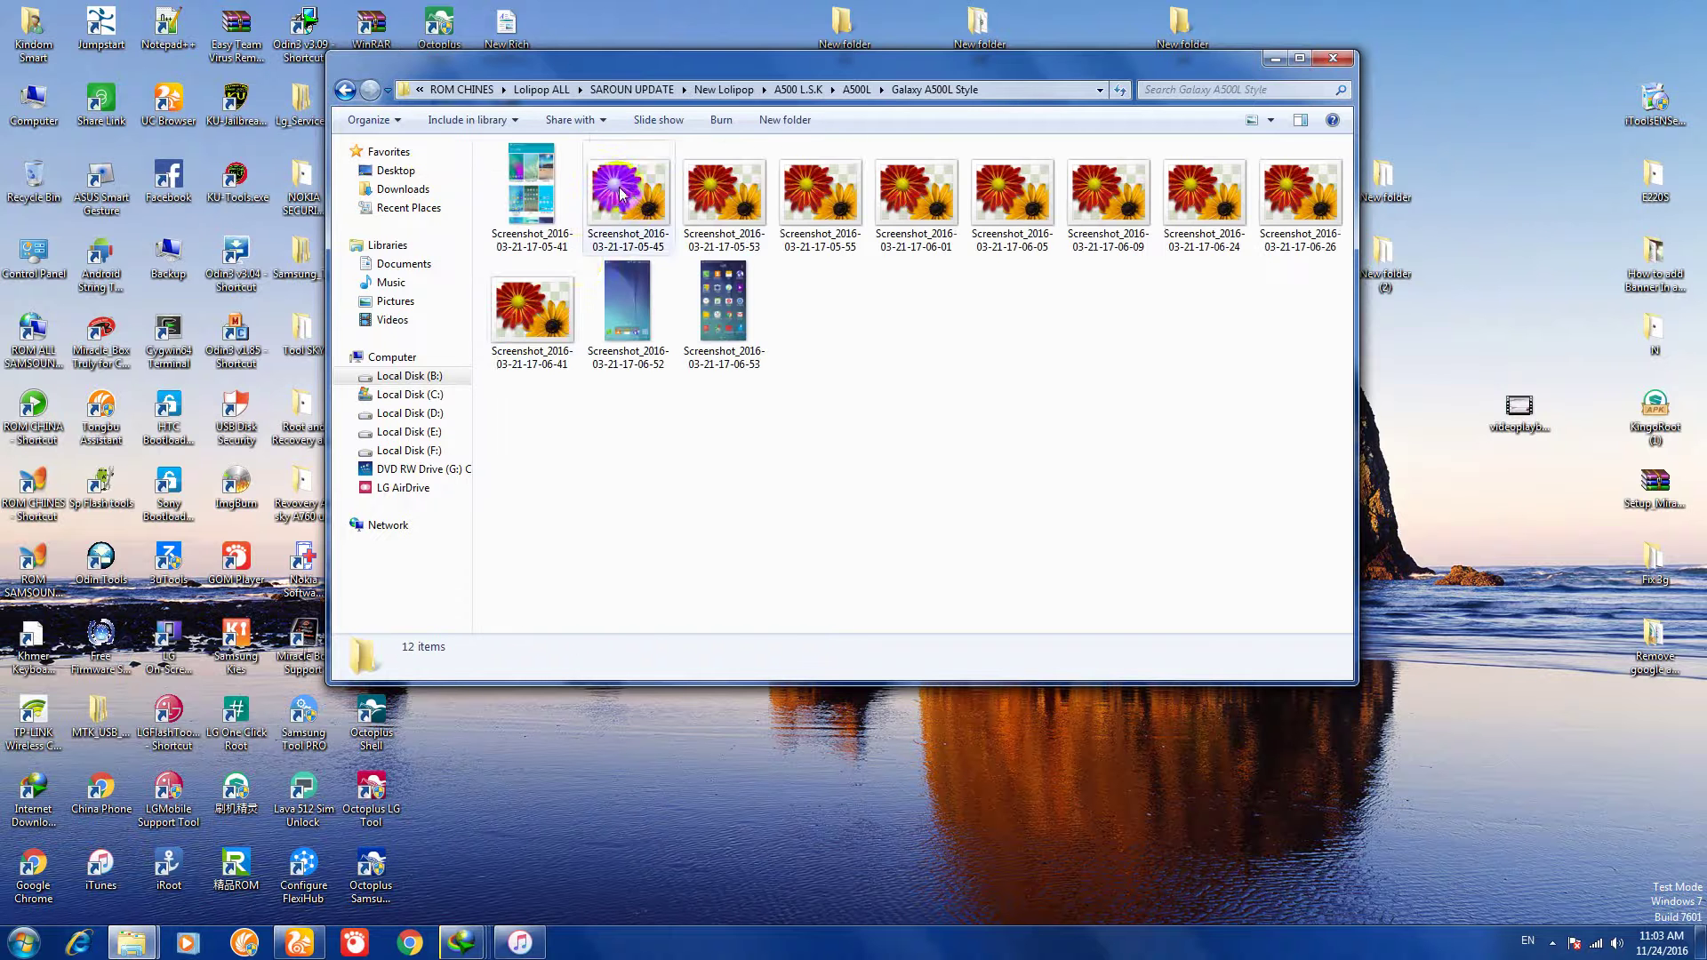
# Step: Return to New Lolipop and view the screenshots in Galaxy A700L Style under A700 .L.S.K, A700L
pyautogui.click(346, 91)
pyautogui.click(346, 91)
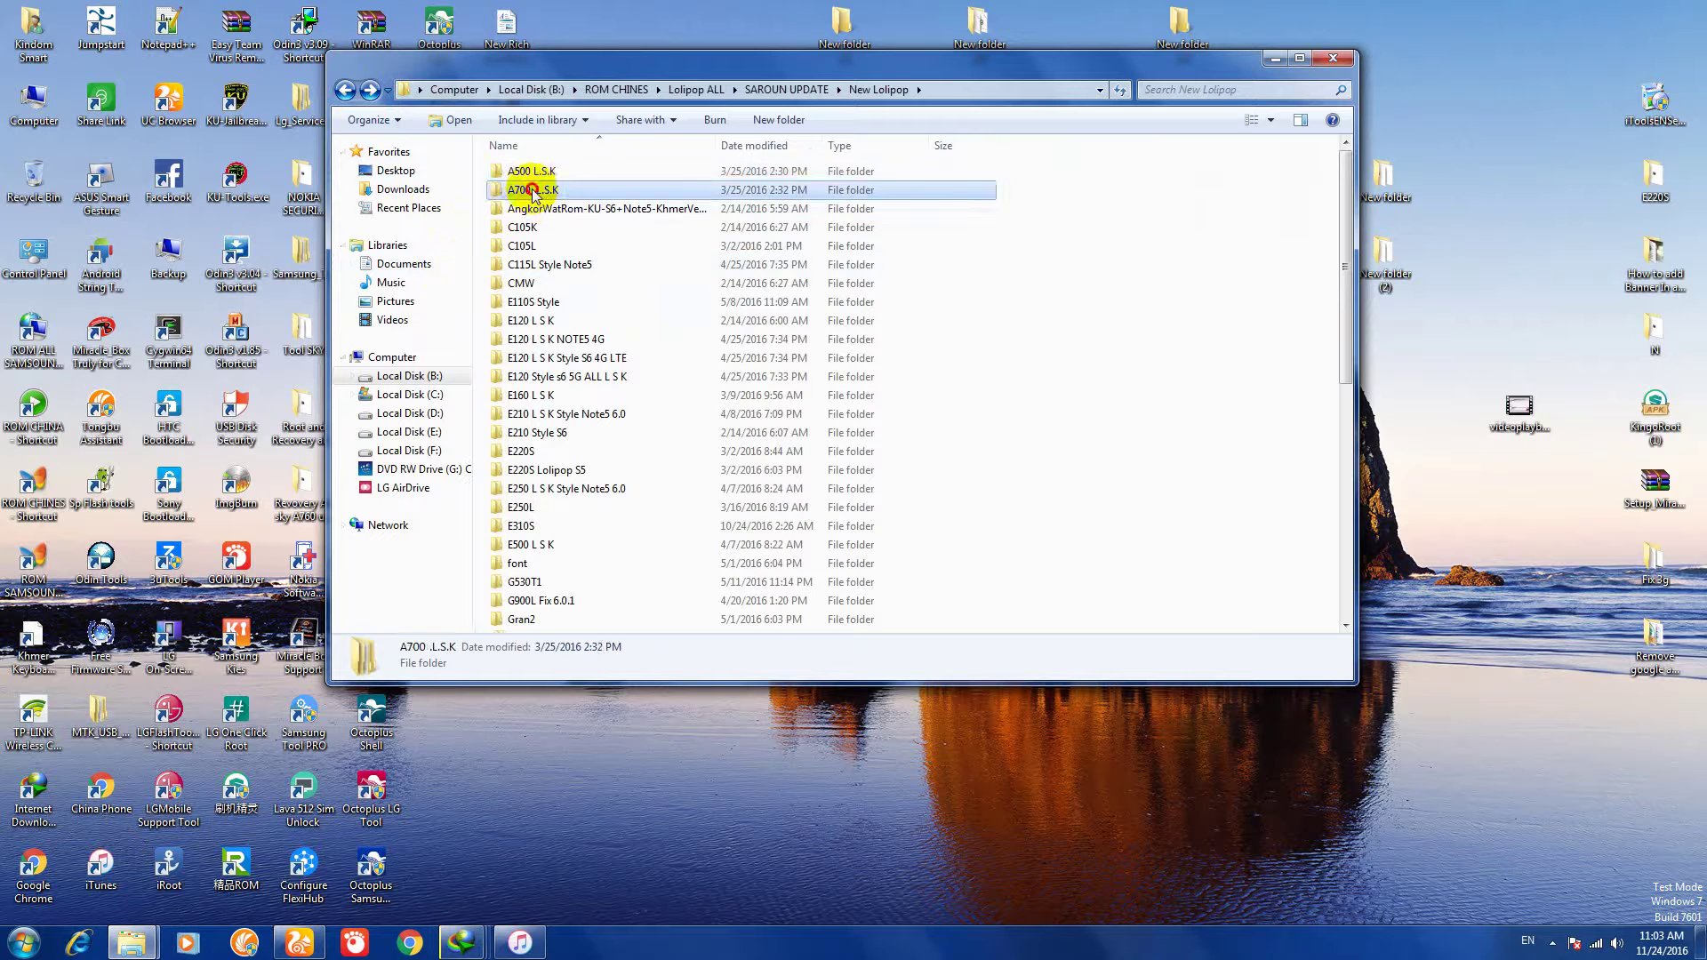
pyautogui.doubleClick(527, 189)
pyautogui.doubleClick(521, 192)
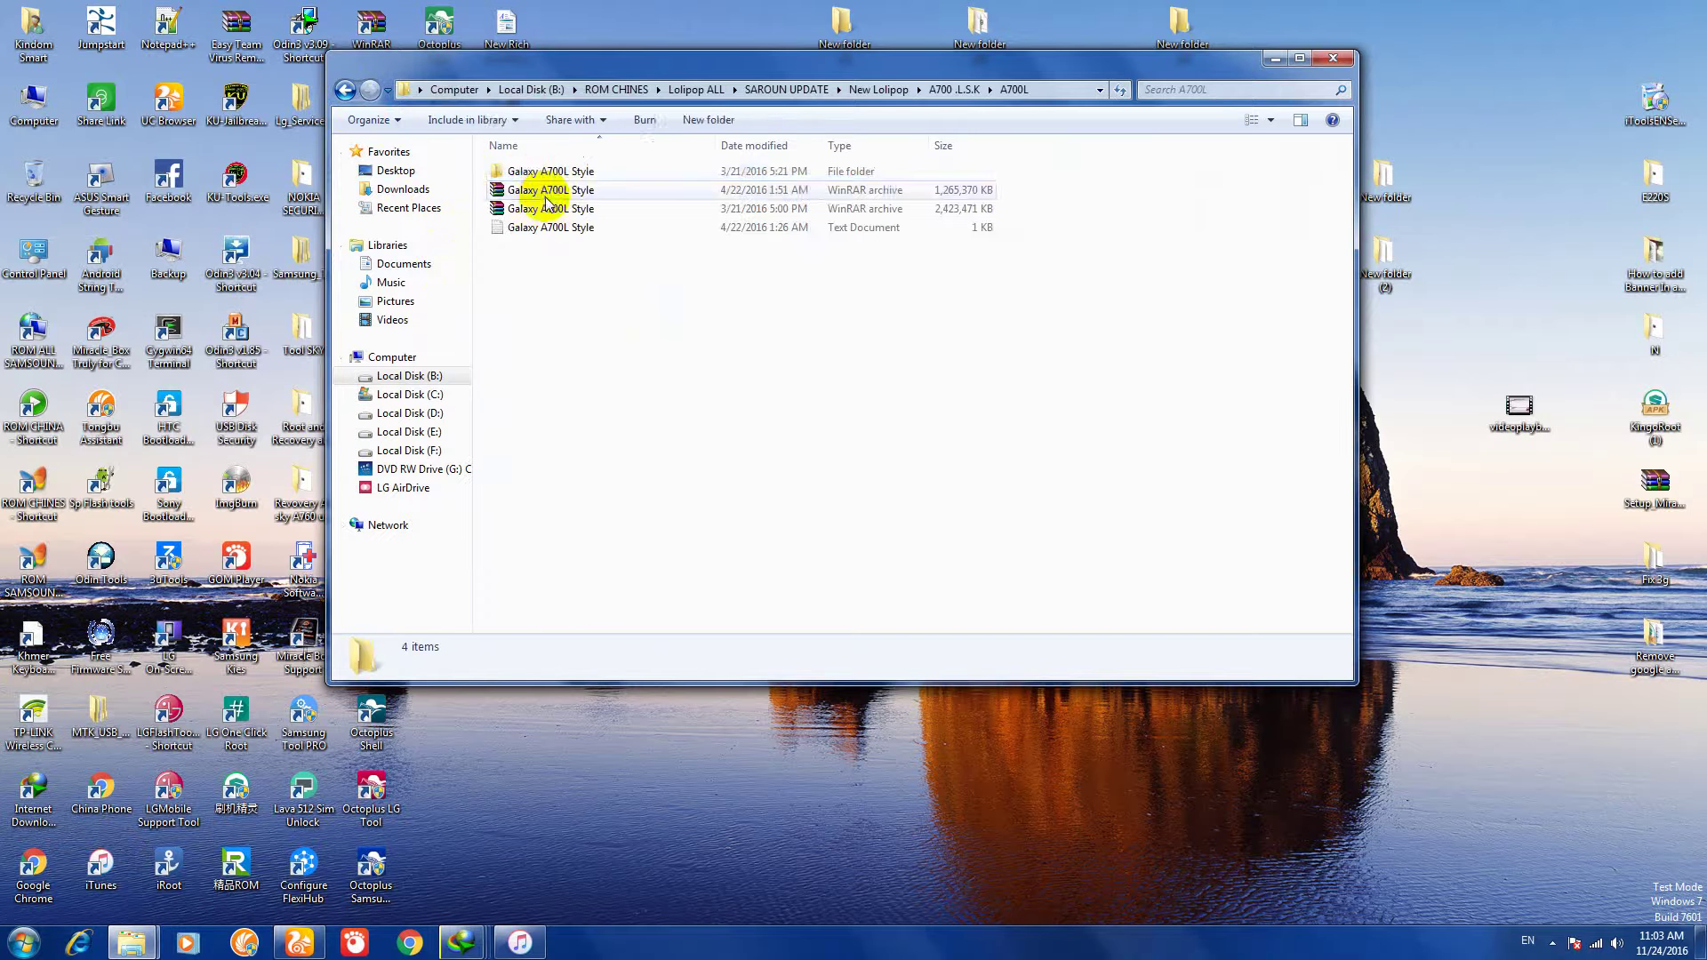
pyautogui.click(544, 171)
pyautogui.doubleClick(545, 171)
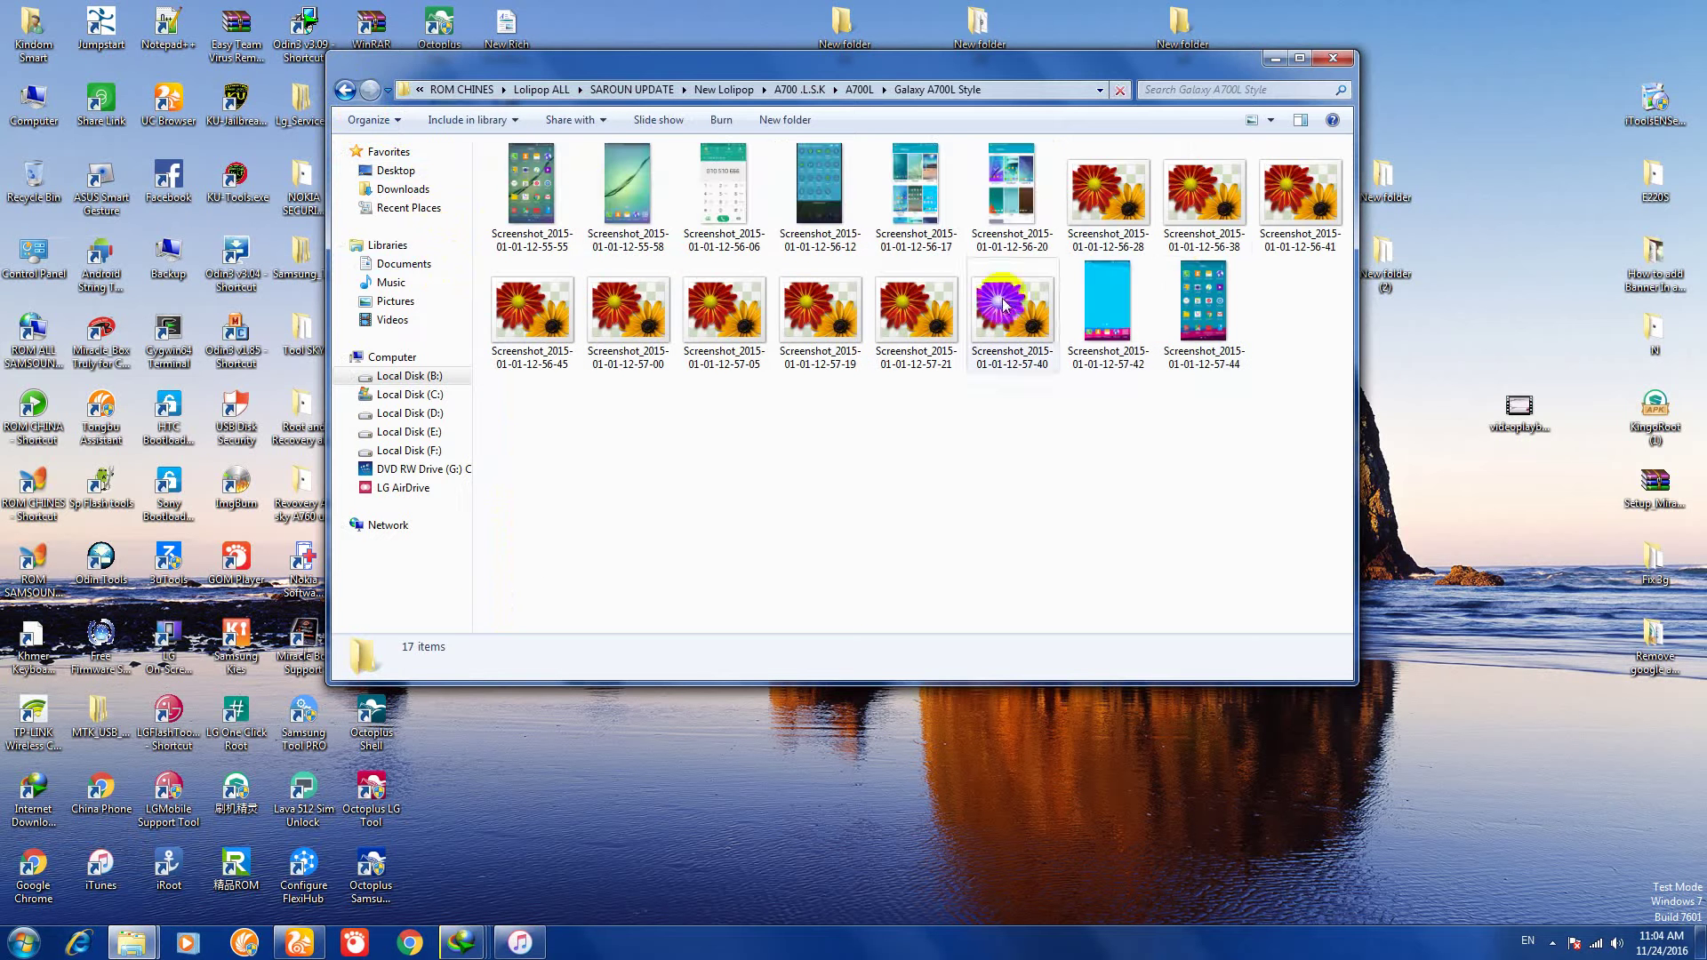
# Step: Leave the A700 .L.S.K folders, view the Screenshots folder inside C105K, and return to New Lolipop
pyautogui.click(345, 92)
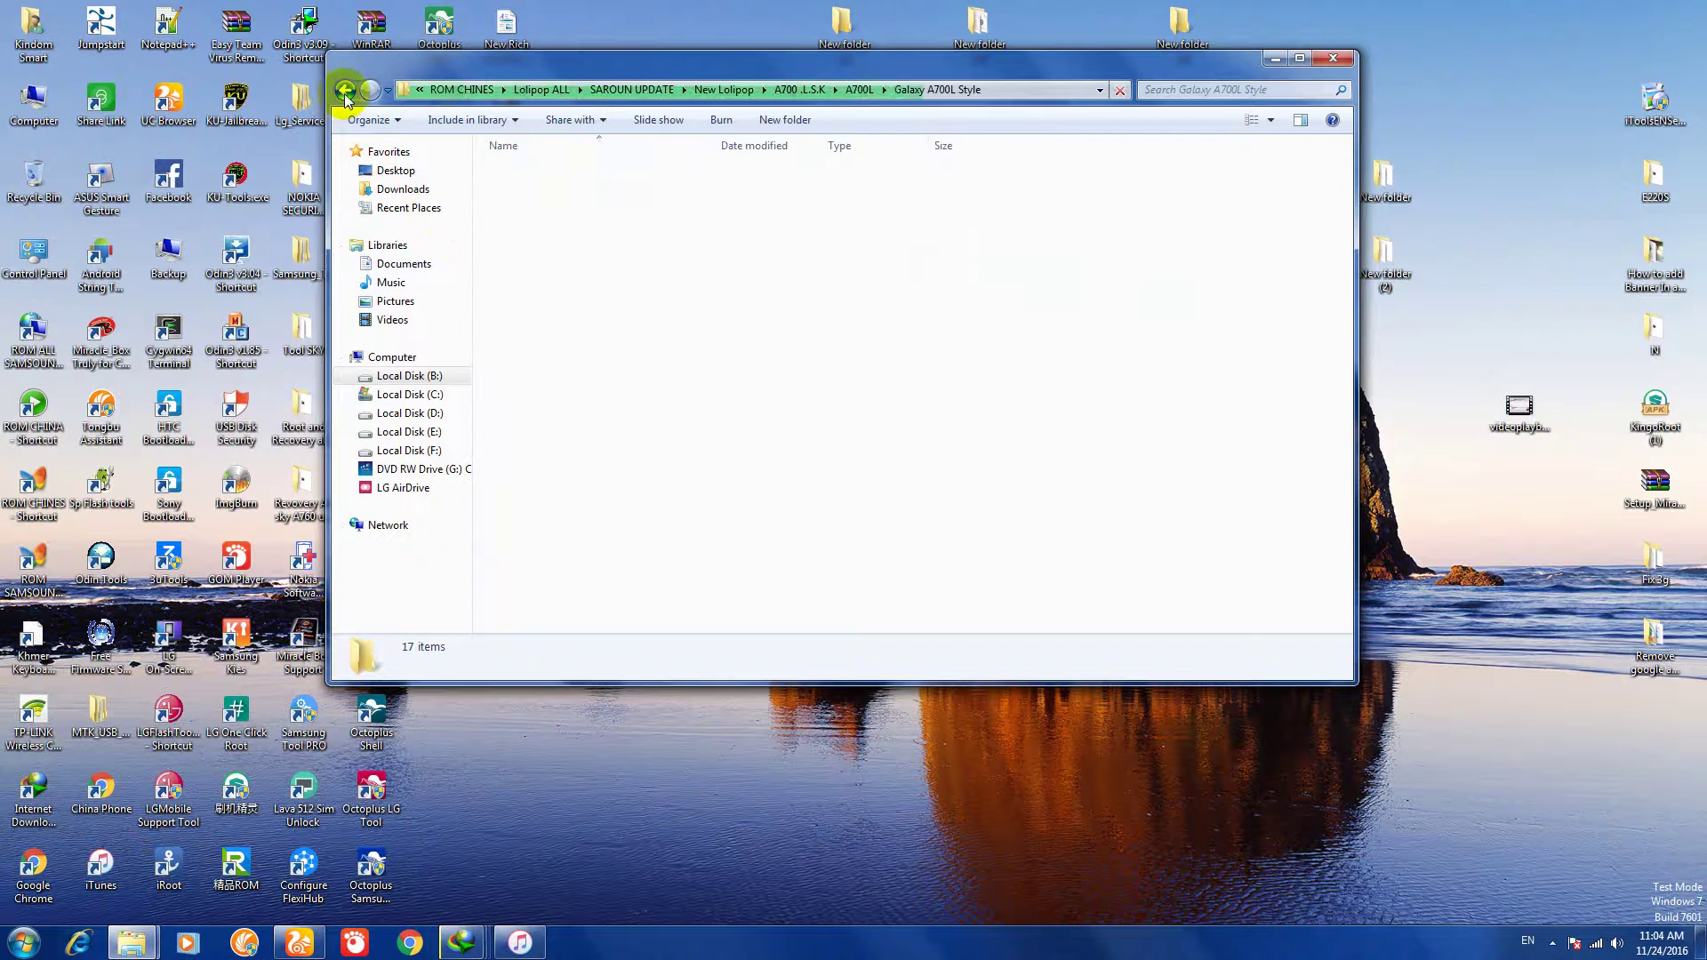
pyautogui.click(345, 93)
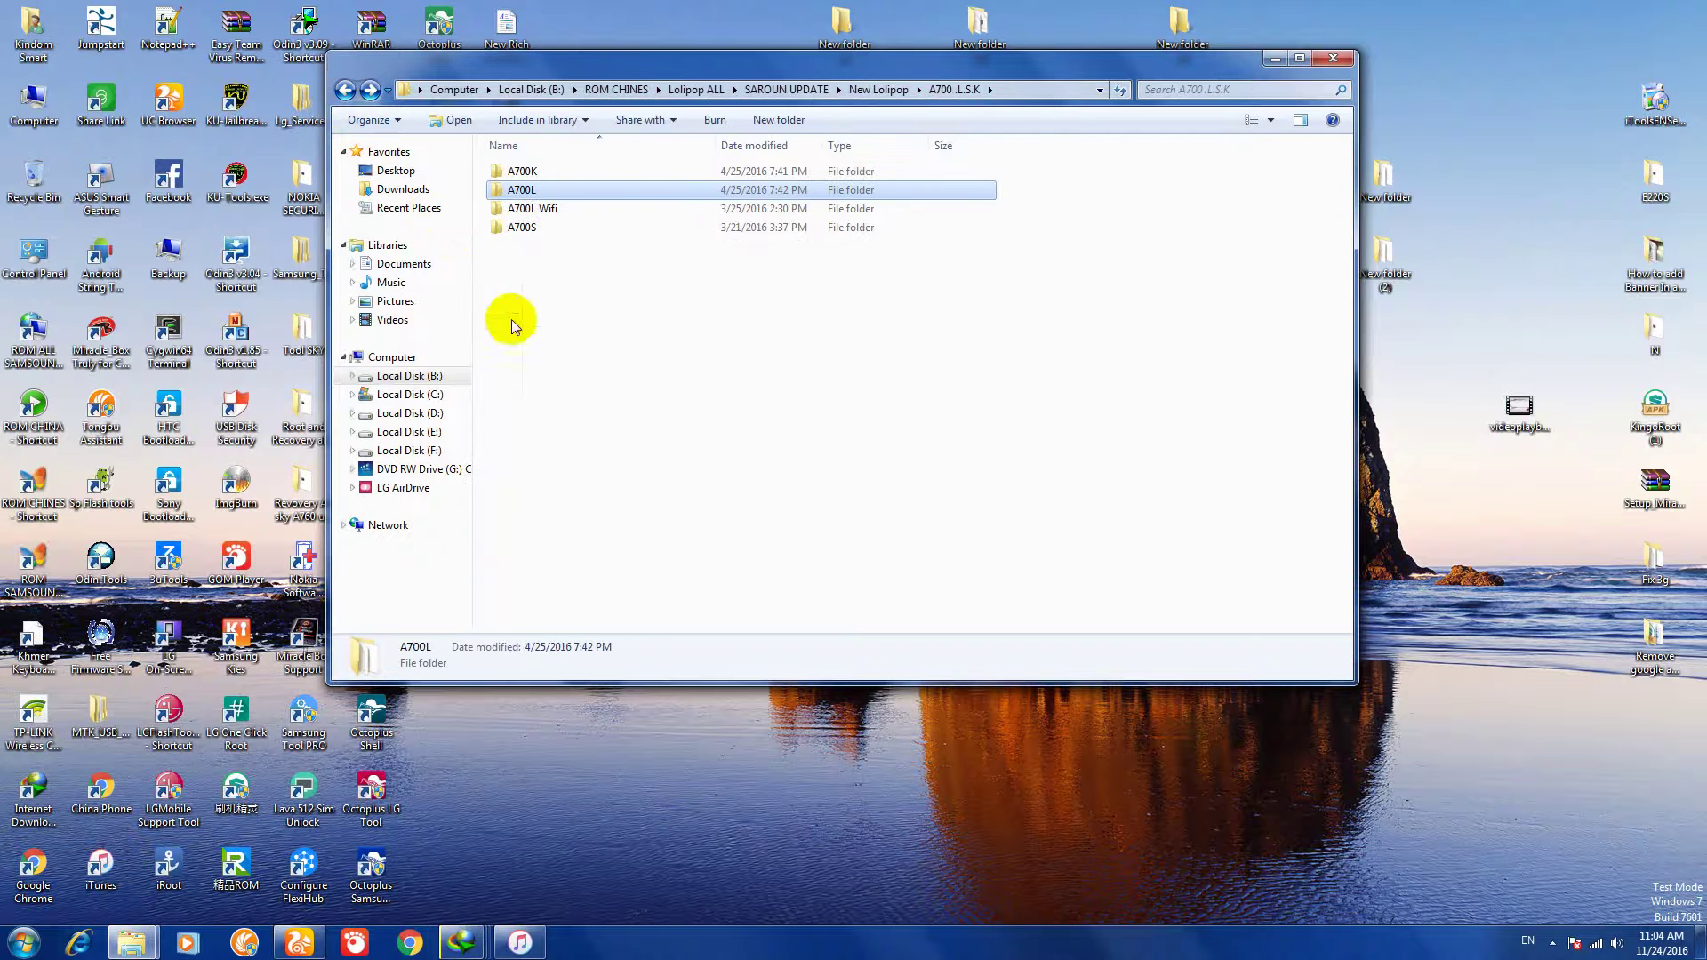
pyautogui.click(347, 92)
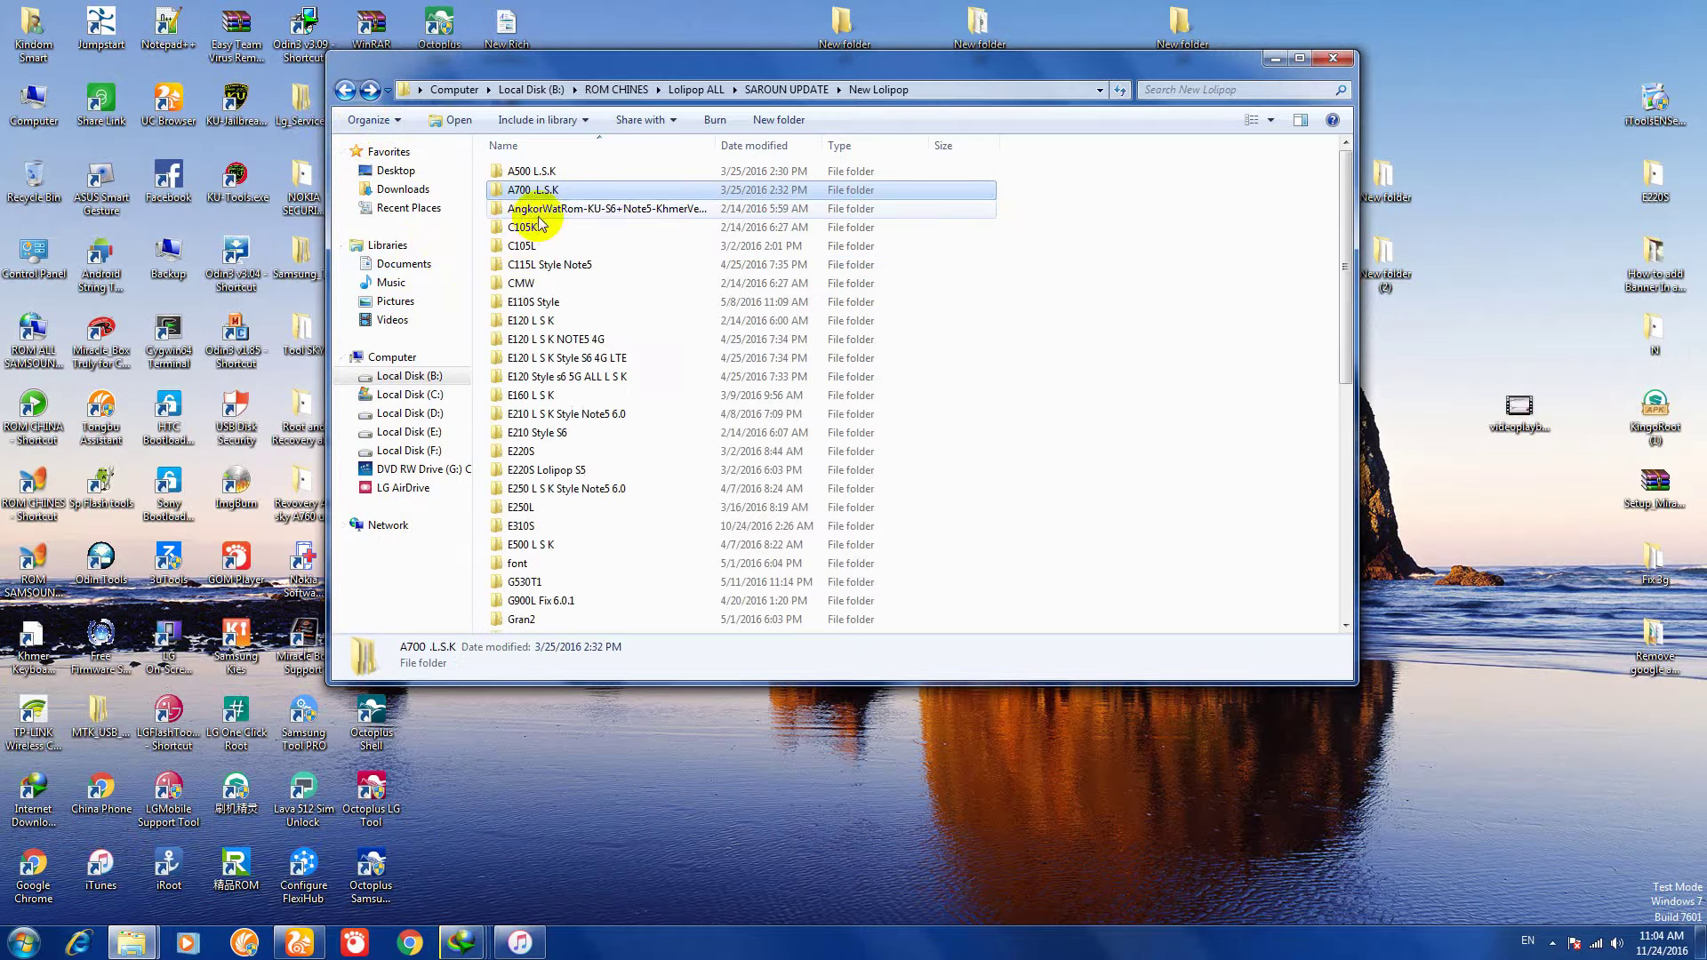
pyautogui.doubleClick(546, 228)
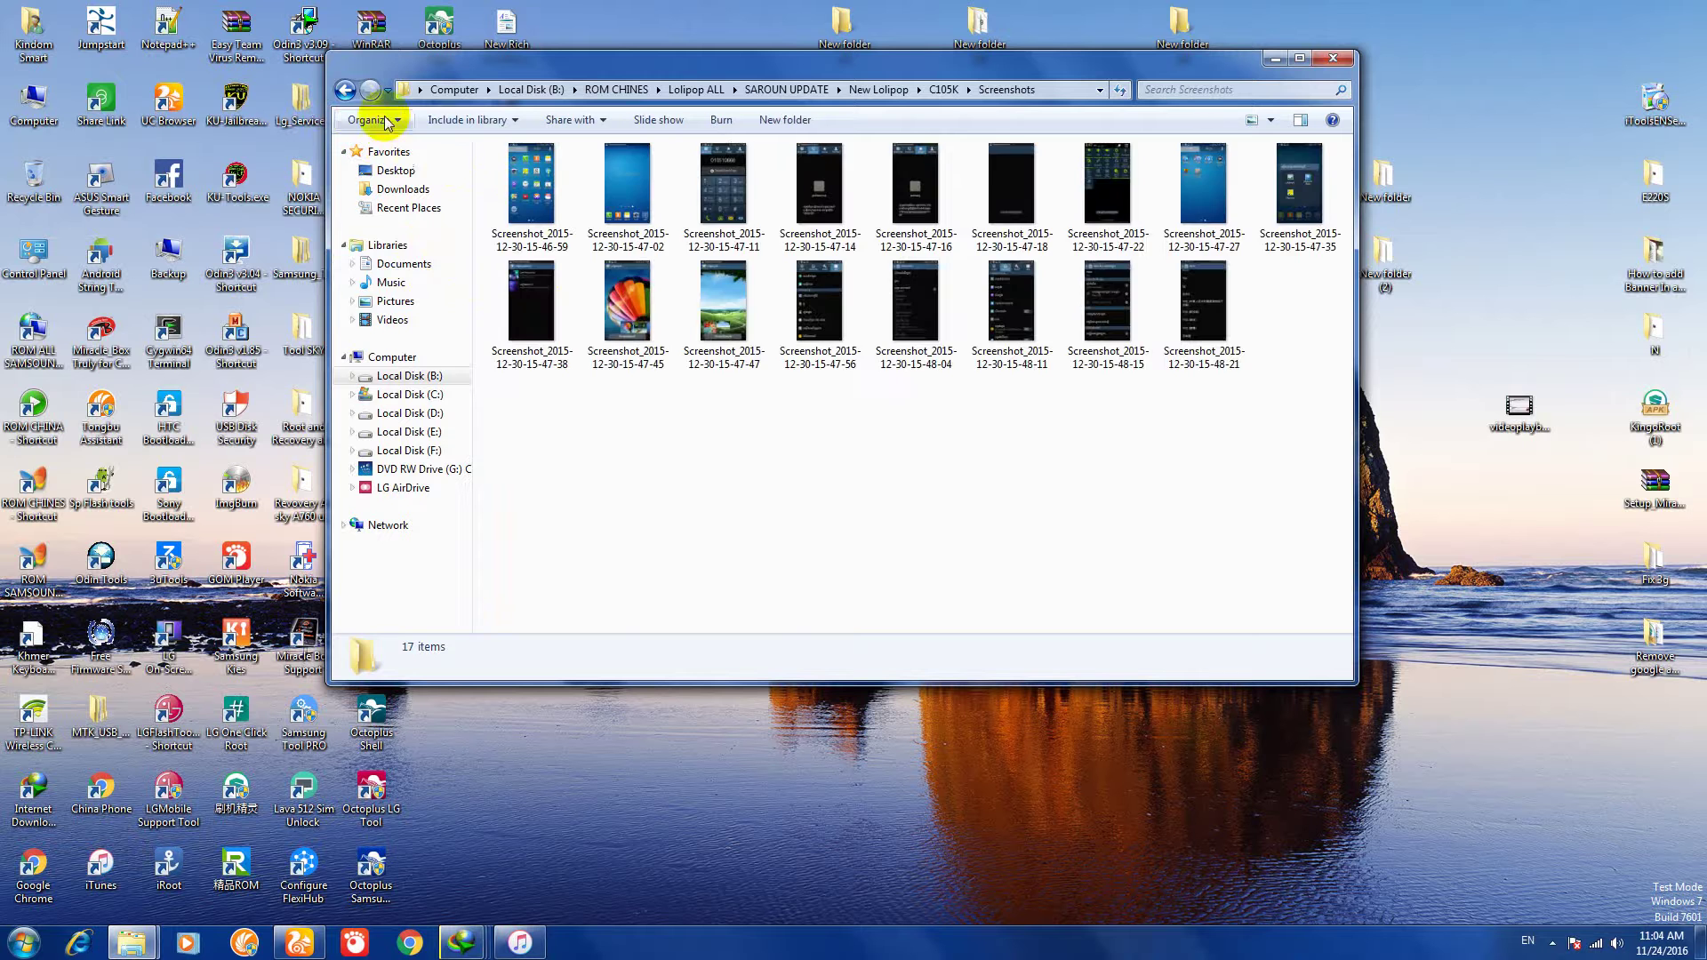
pyautogui.click(345, 89)
pyautogui.click(345, 90)
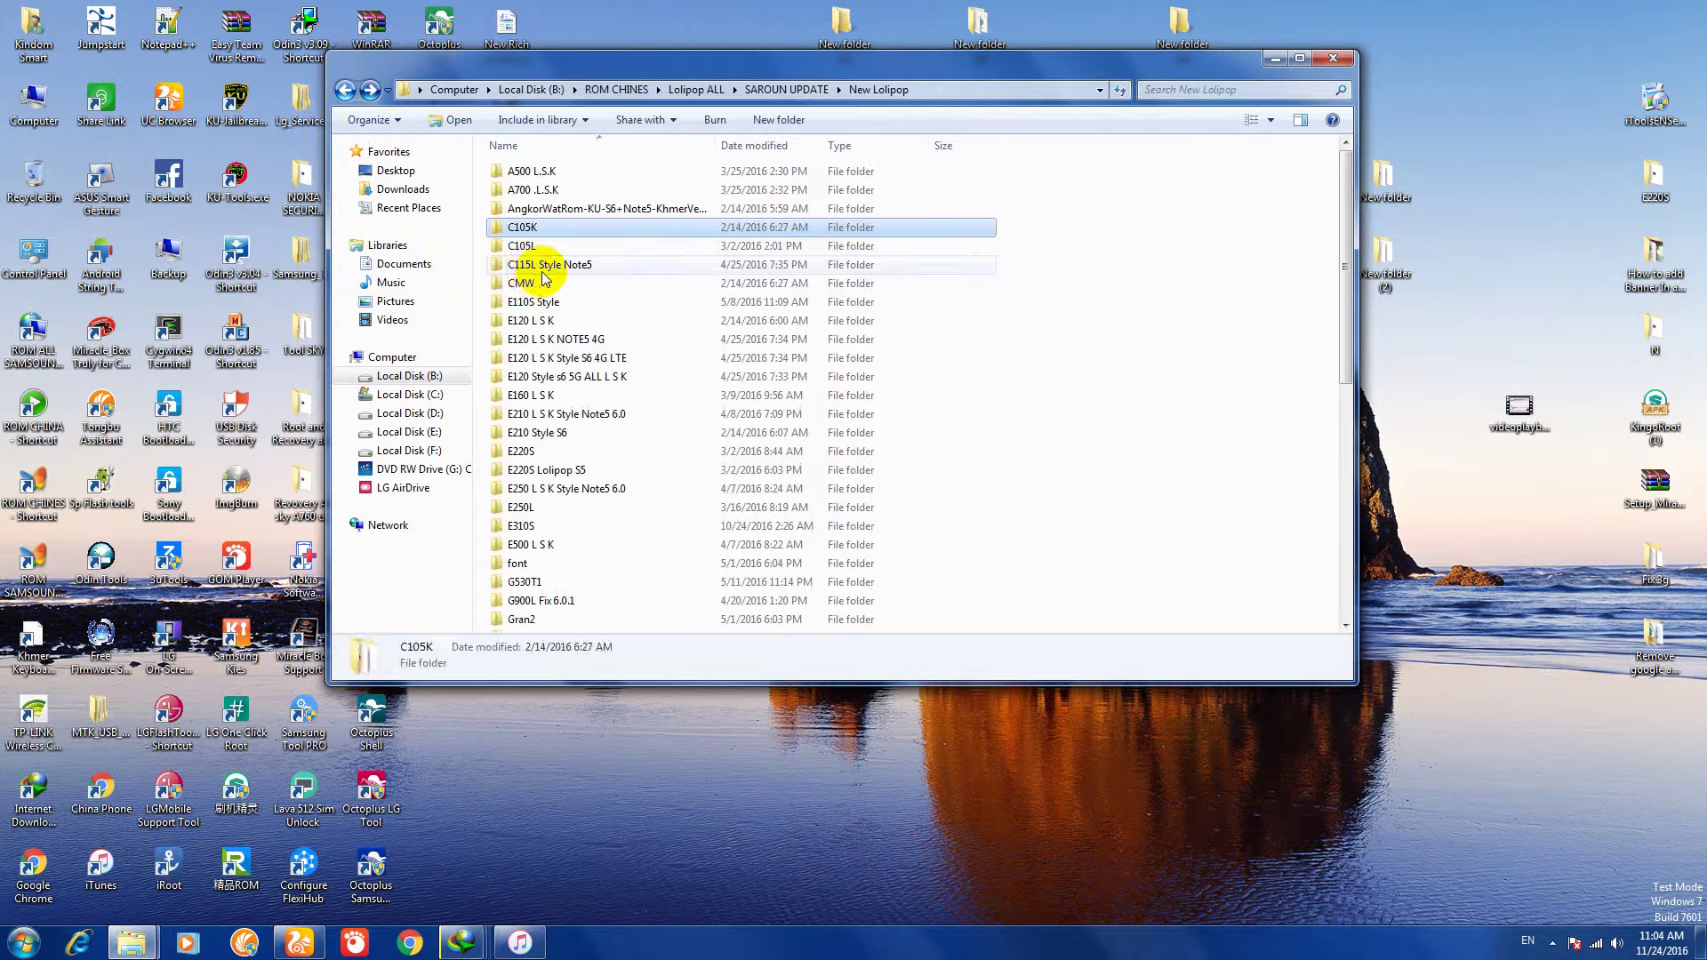
# Step: Check the contents of the C105L folder and return to New Lolipop
pyautogui.click(532, 247)
pyautogui.doubleClick(531, 247)
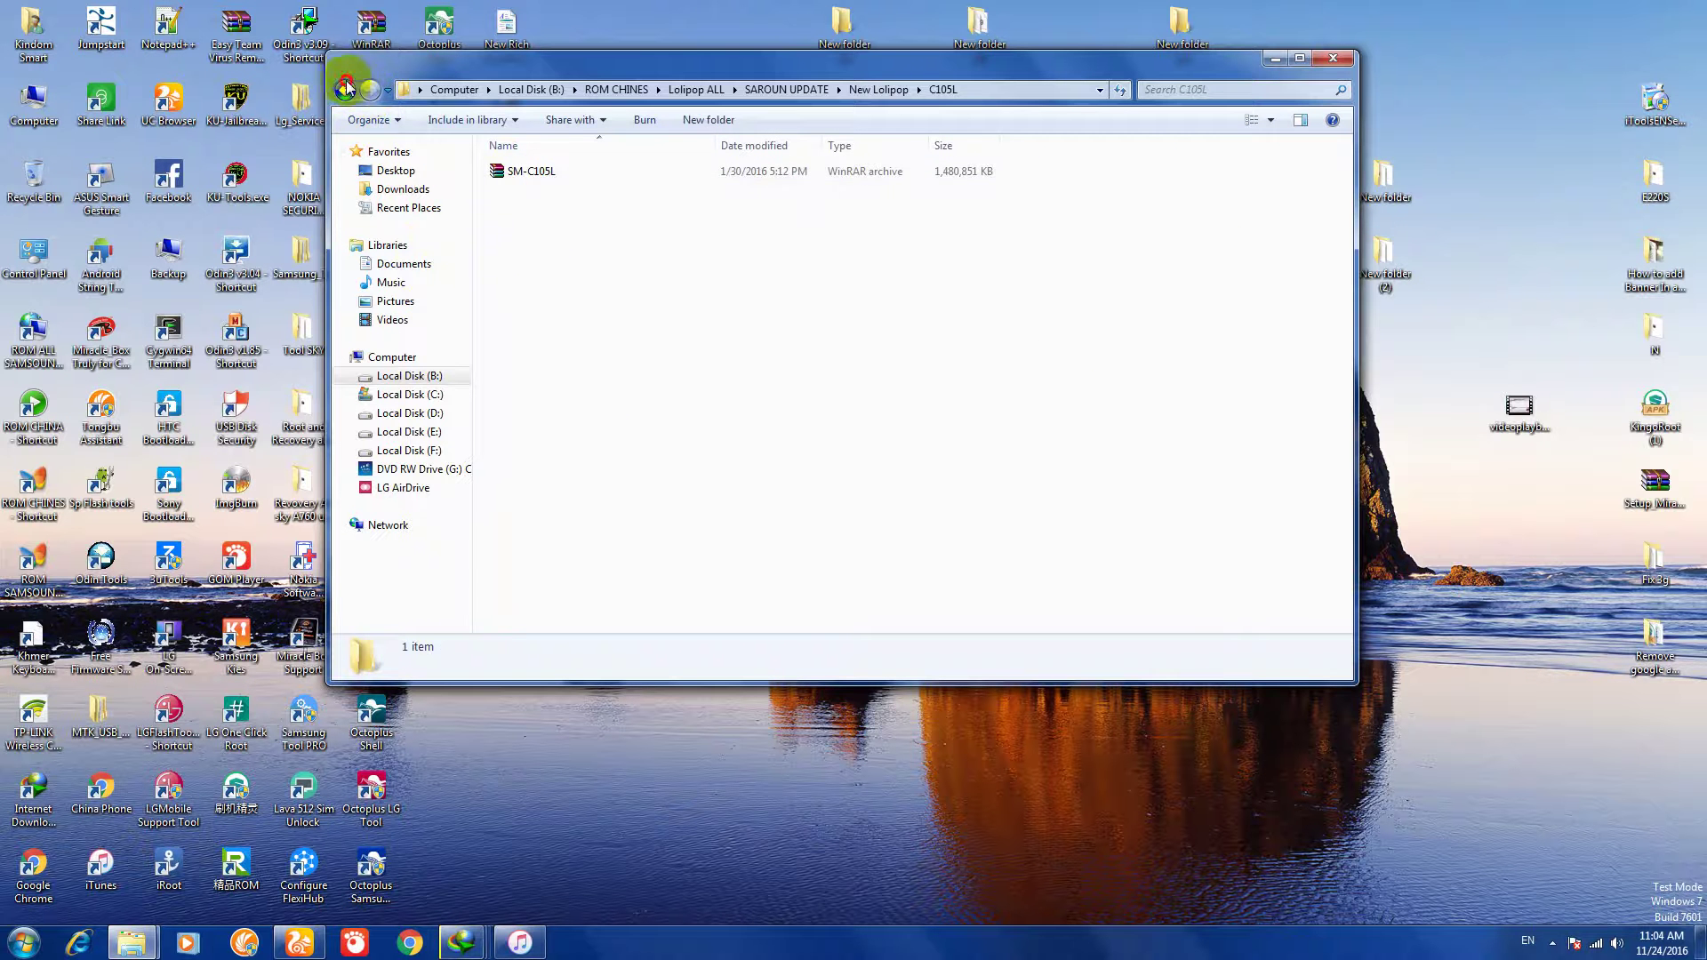
pyautogui.click(345, 90)
# Step: Open the C115L Style Note5 folder and check its S7 subfolder
pyautogui.click(549, 264)
pyautogui.doubleClick(549, 264)
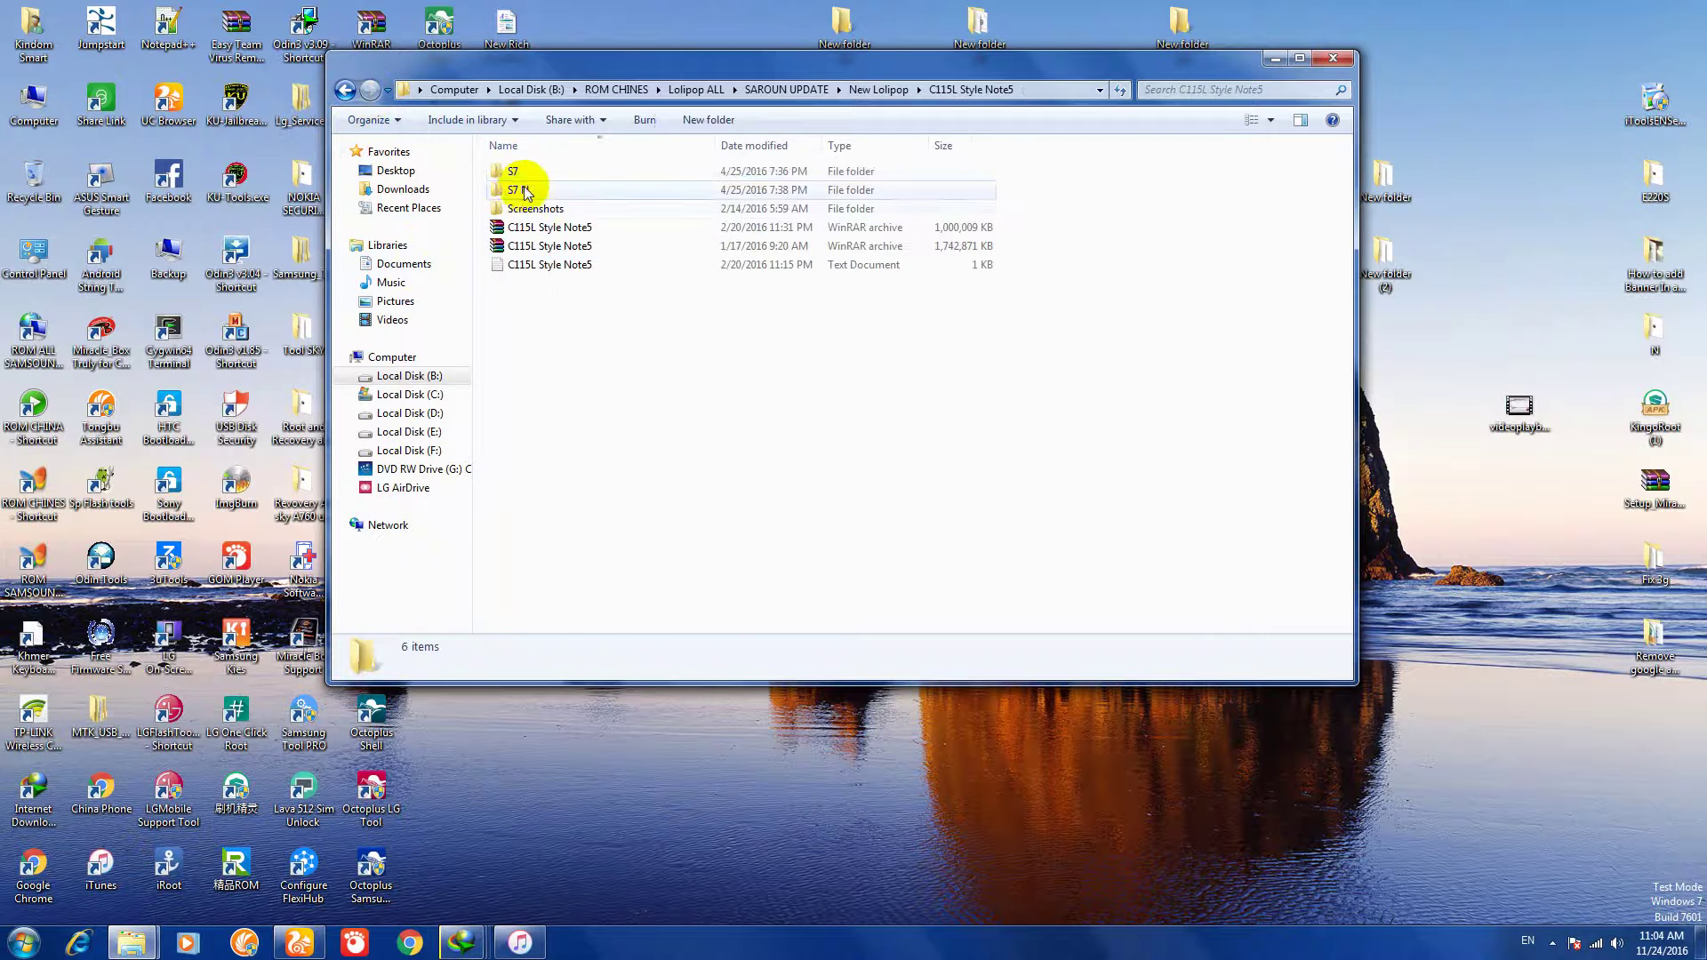
pyautogui.doubleClick(521, 174)
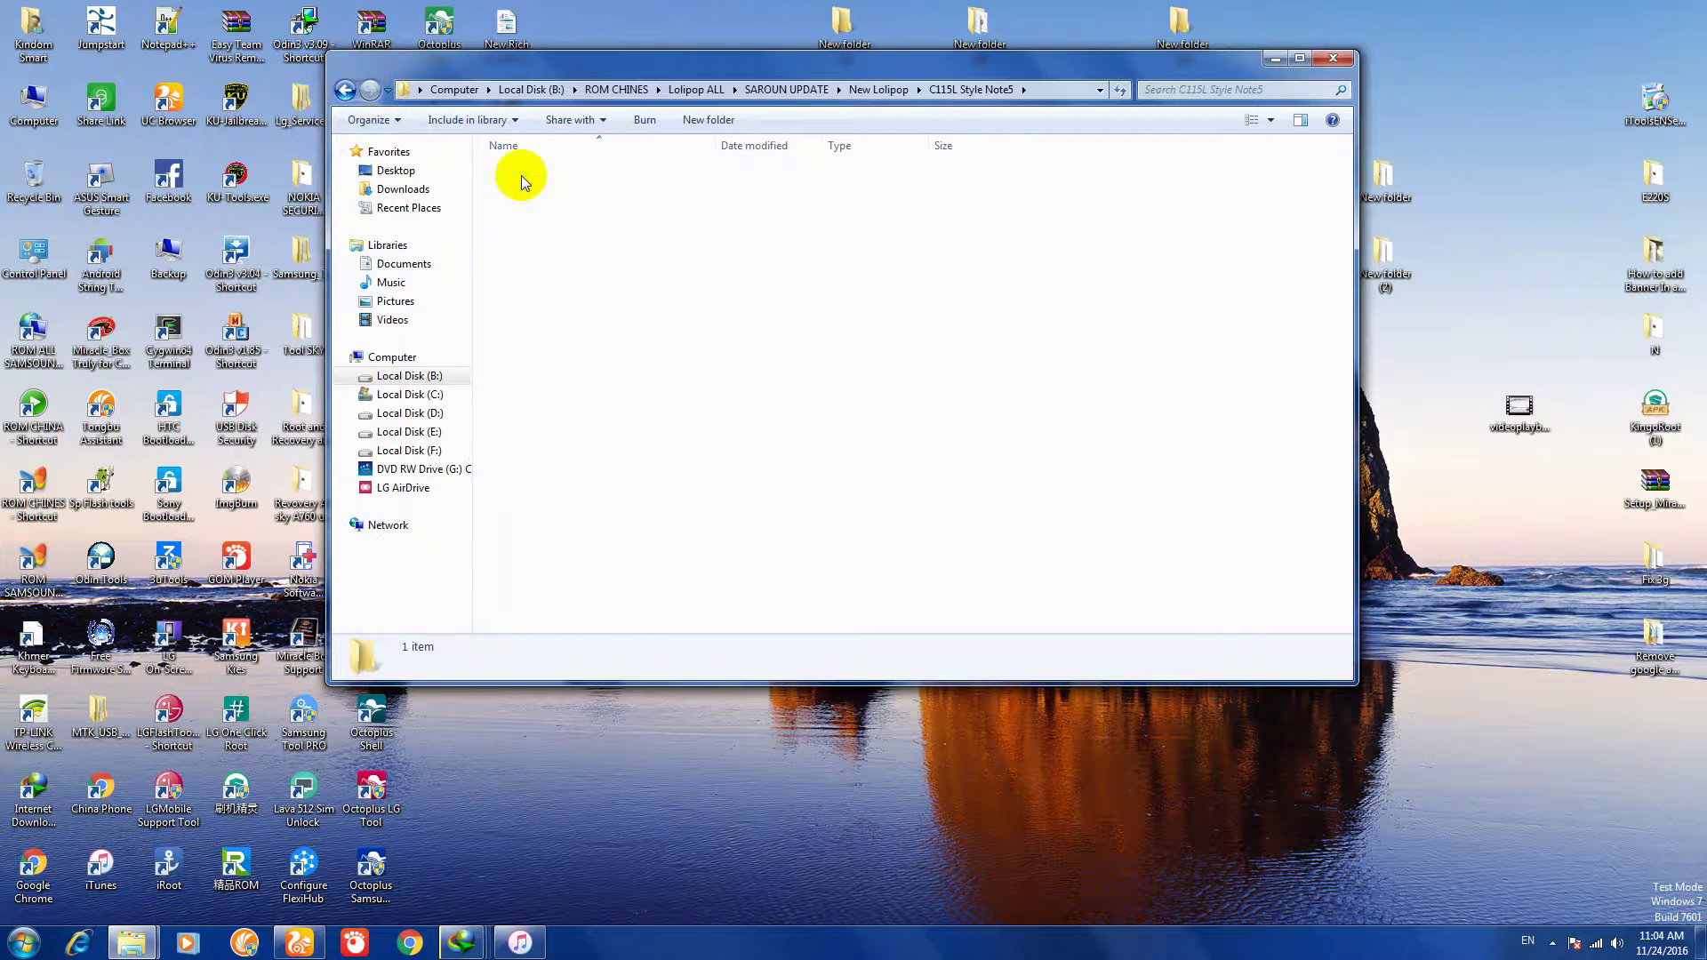
pyautogui.click(355, 92)
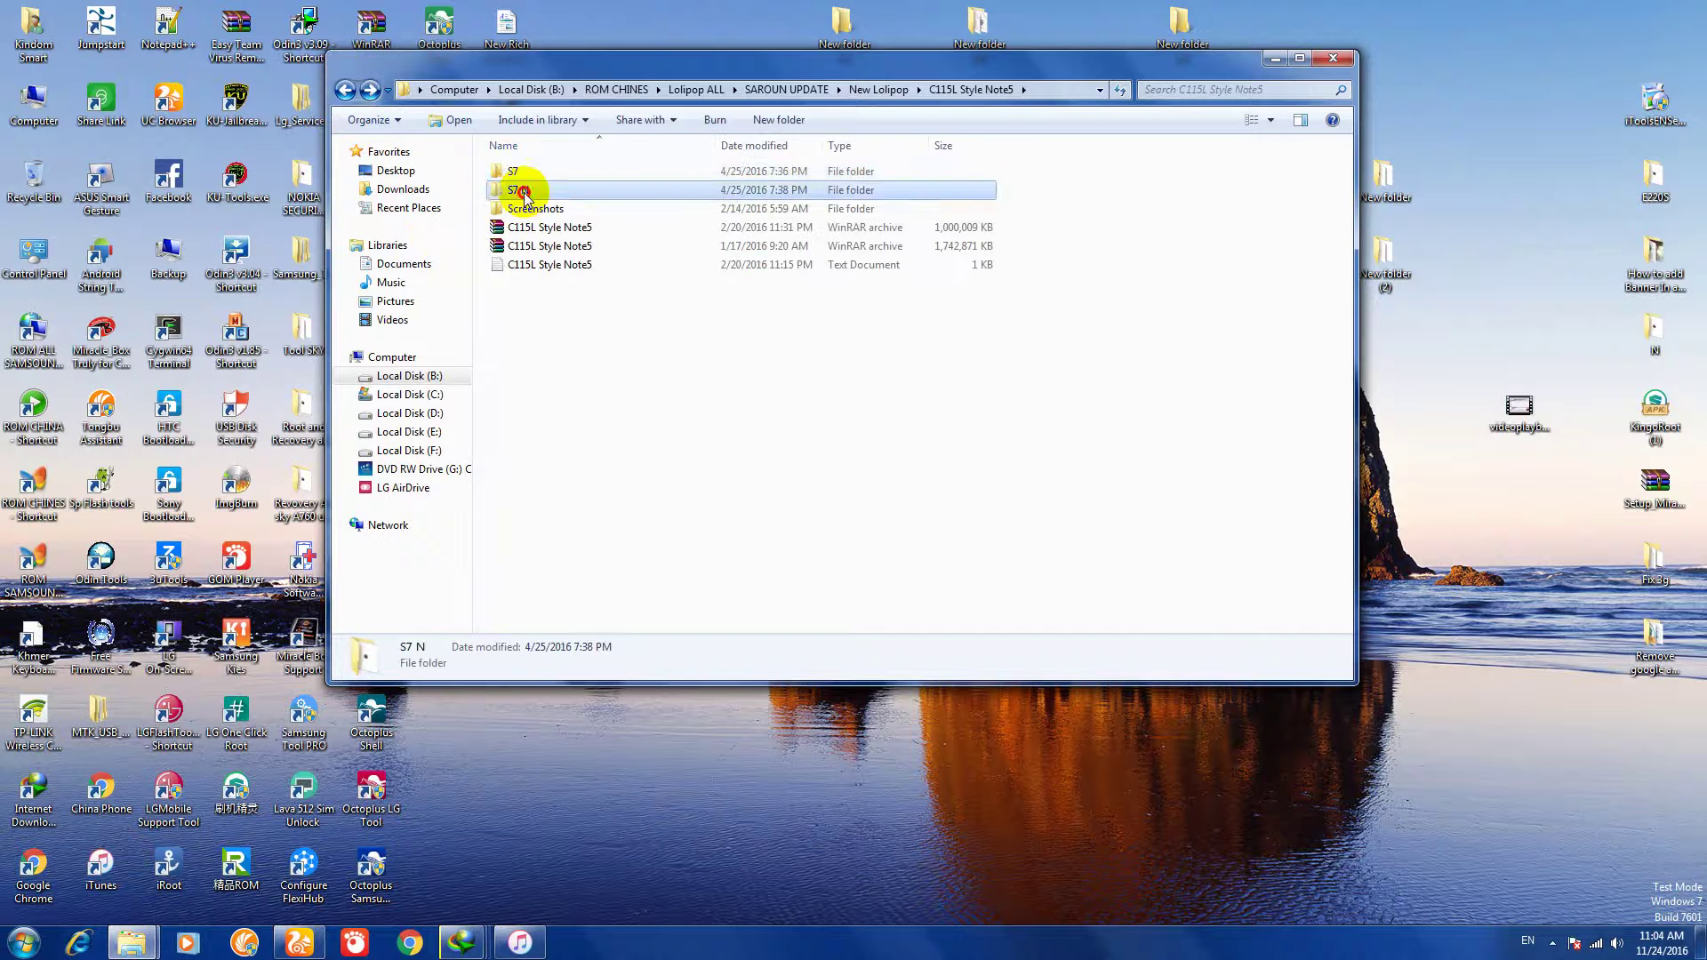
# Step: View the Screenshots folder inside S7 N and return to C115L Style Note5
pyautogui.doubleClick(529, 186)
pyautogui.click(529, 173)
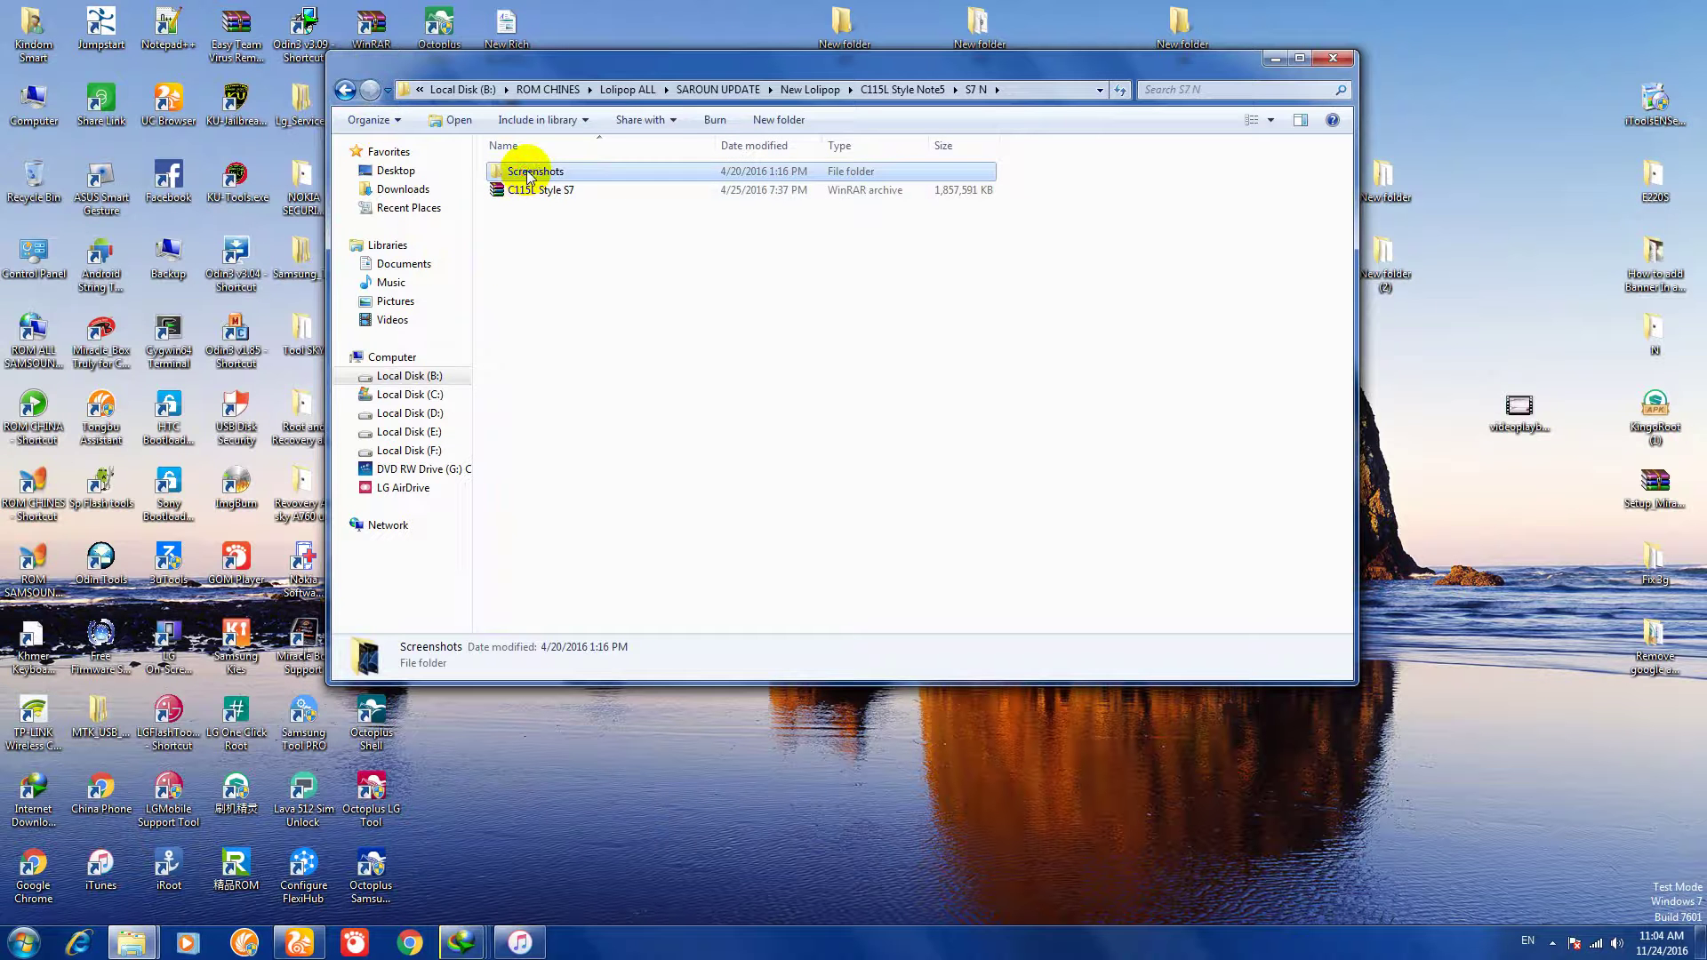
pyautogui.click(533, 190)
pyautogui.doubleClick(531, 172)
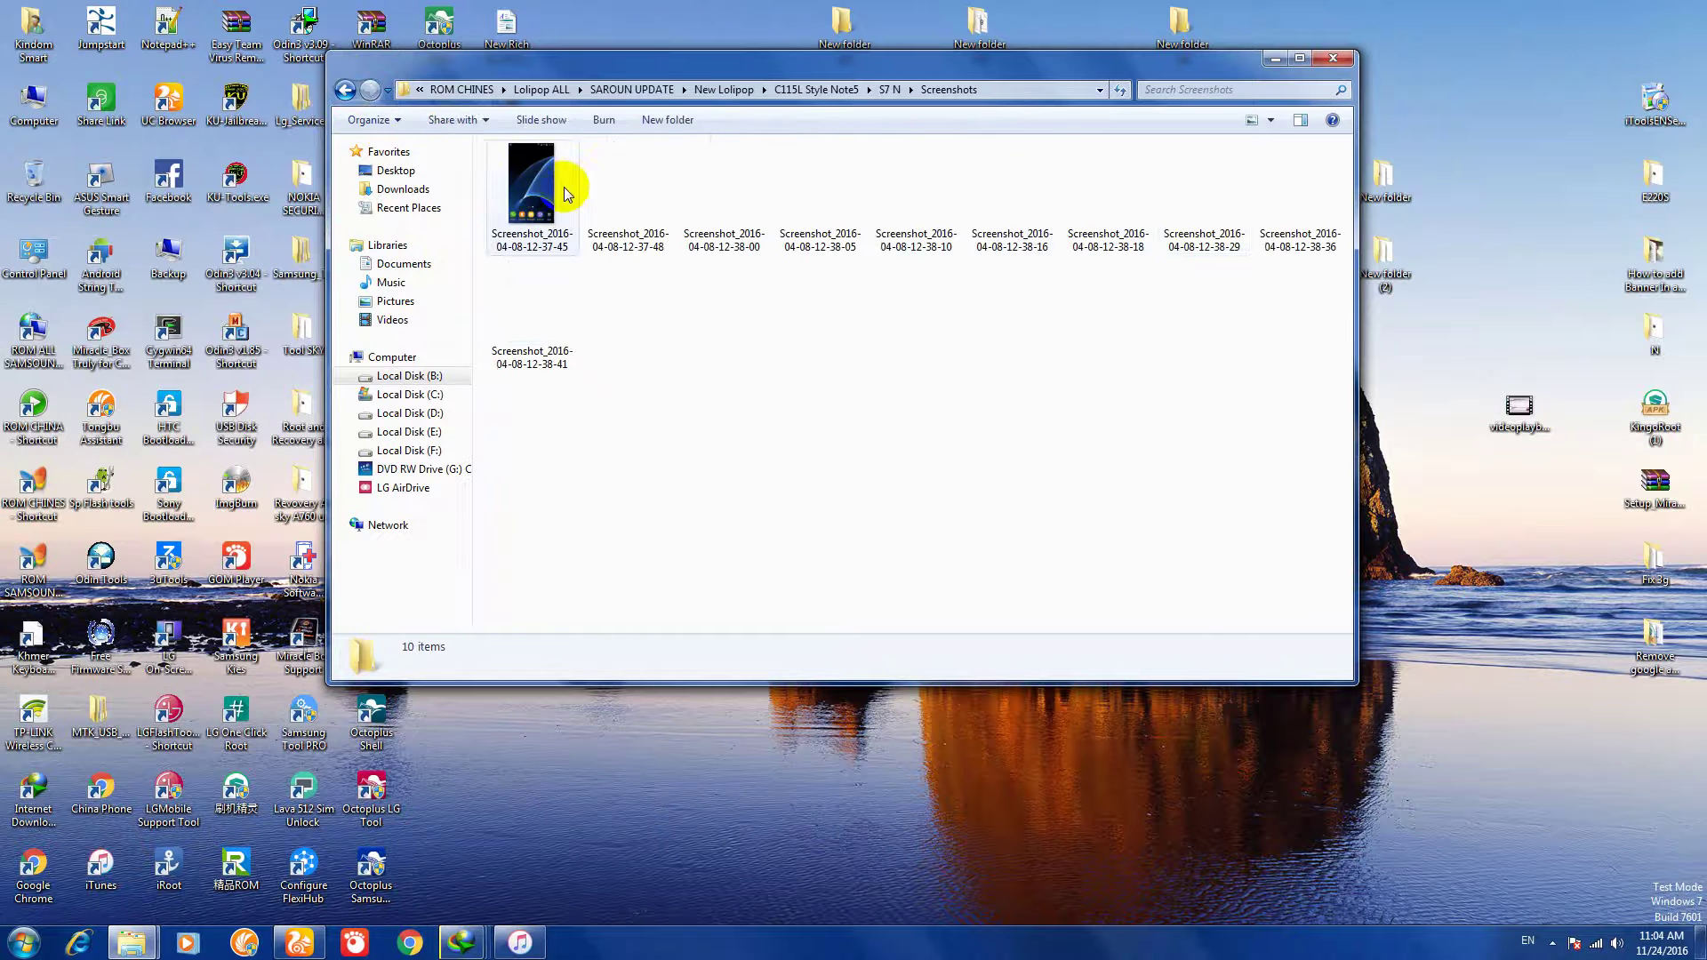
pyautogui.click(344, 90)
pyautogui.click(344, 90)
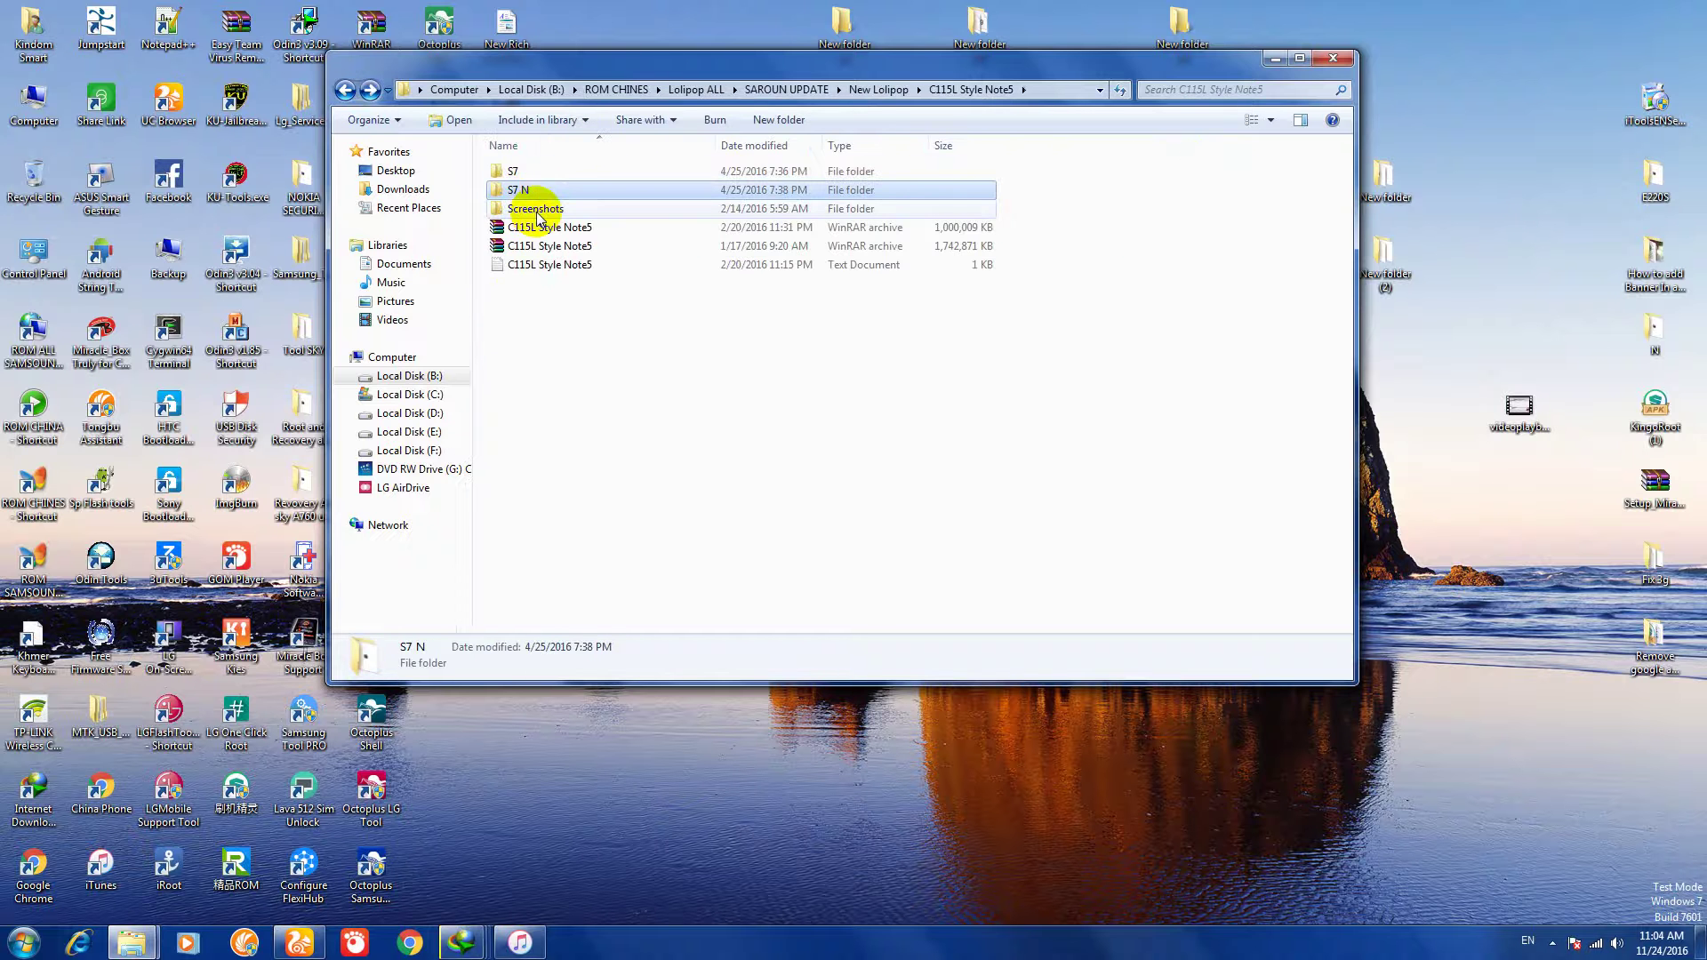
# Step: View the Screenshots folder directly inside C115L Style Note5 and return to New Lolipop
pyautogui.doubleClick(536, 212)
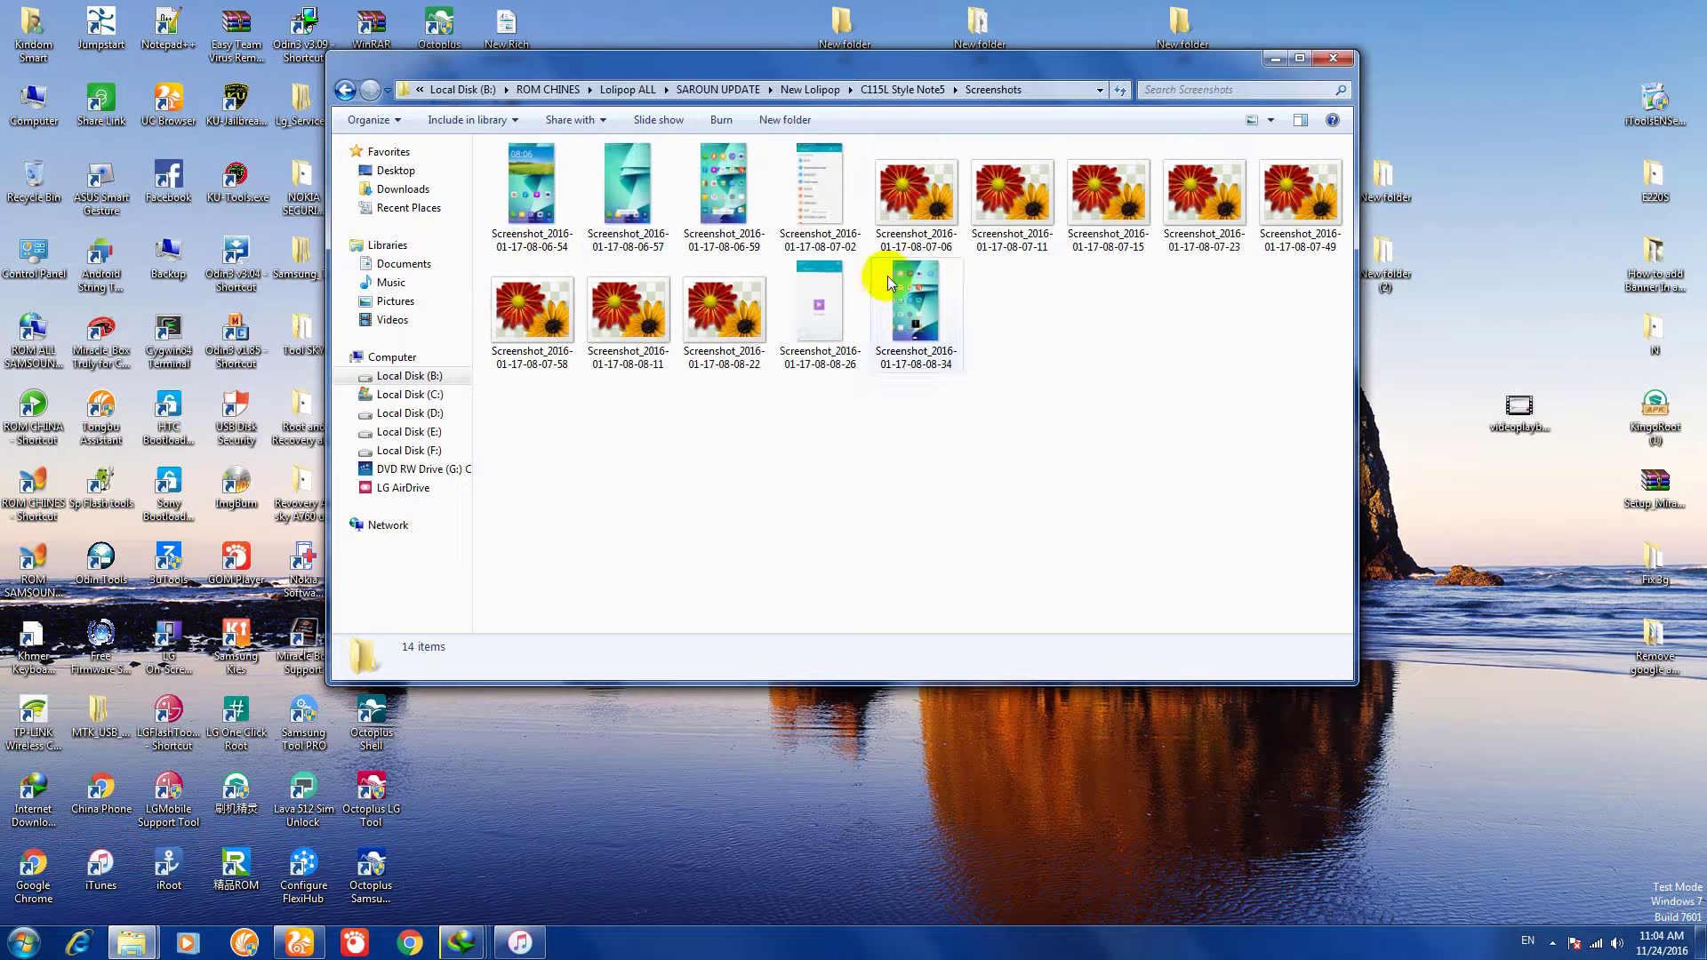
pyautogui.click(345, 89)
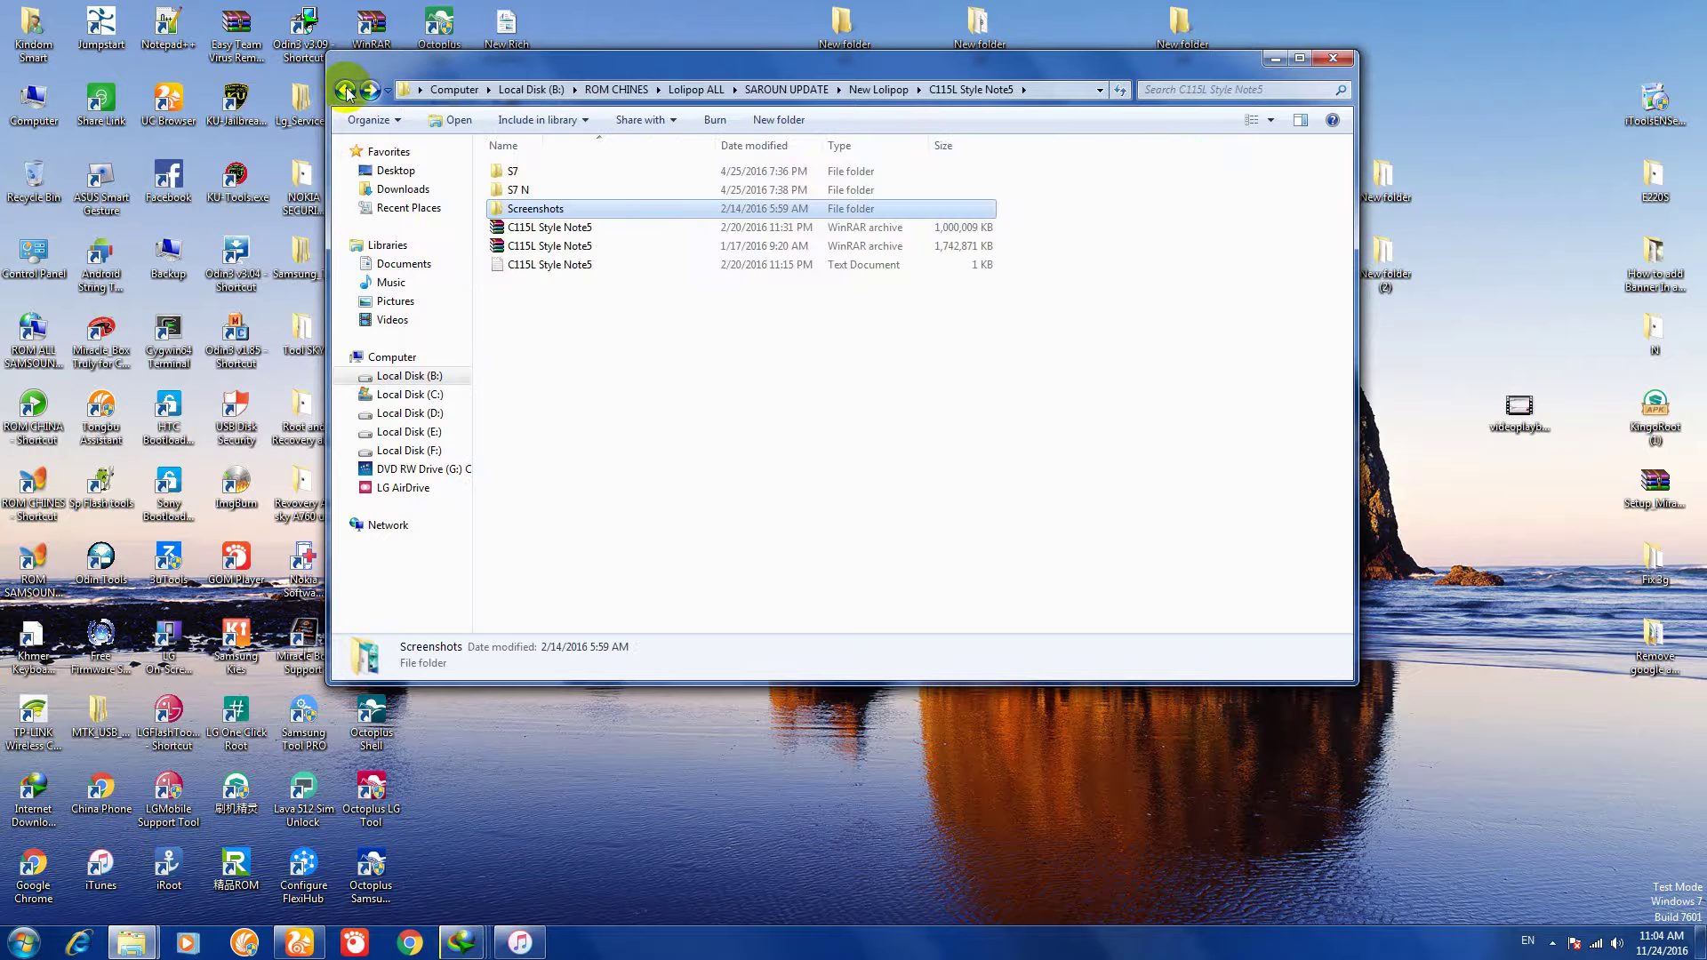
pyautogui.click(345, 90)
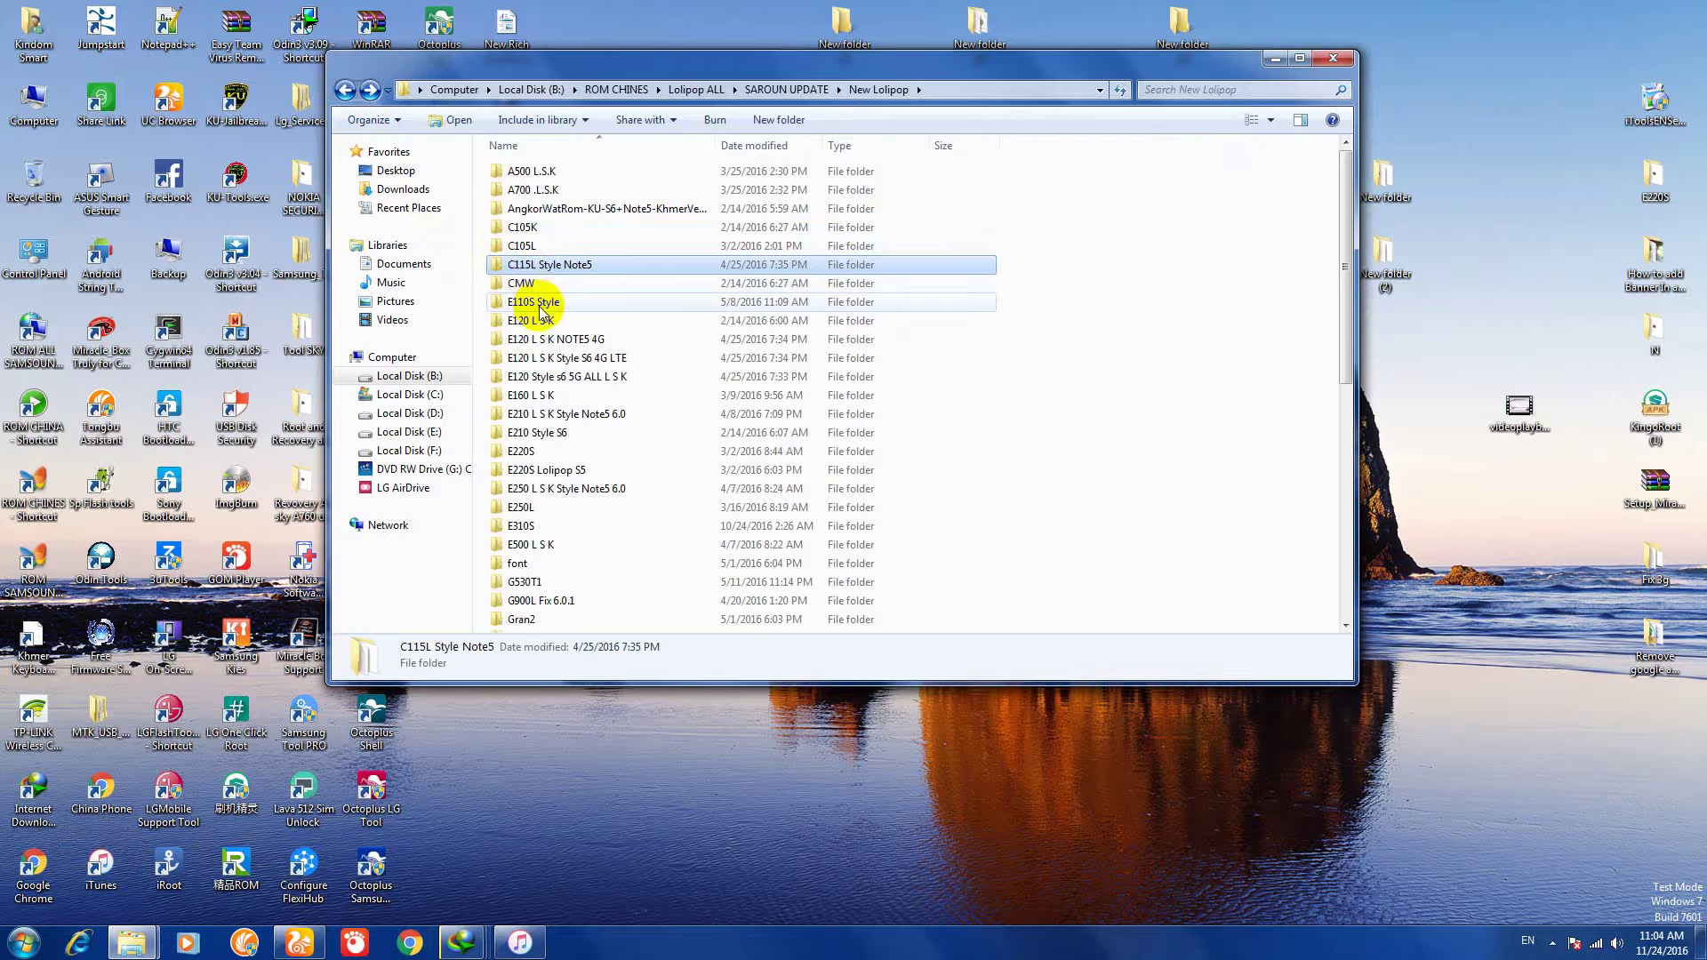
# Step: Check the E110S 4G subfolder of E110S Style and return to New Lolipop
pyautogui.doubleClick(541, 305)
pyautogui.doubleClick(528, 169)
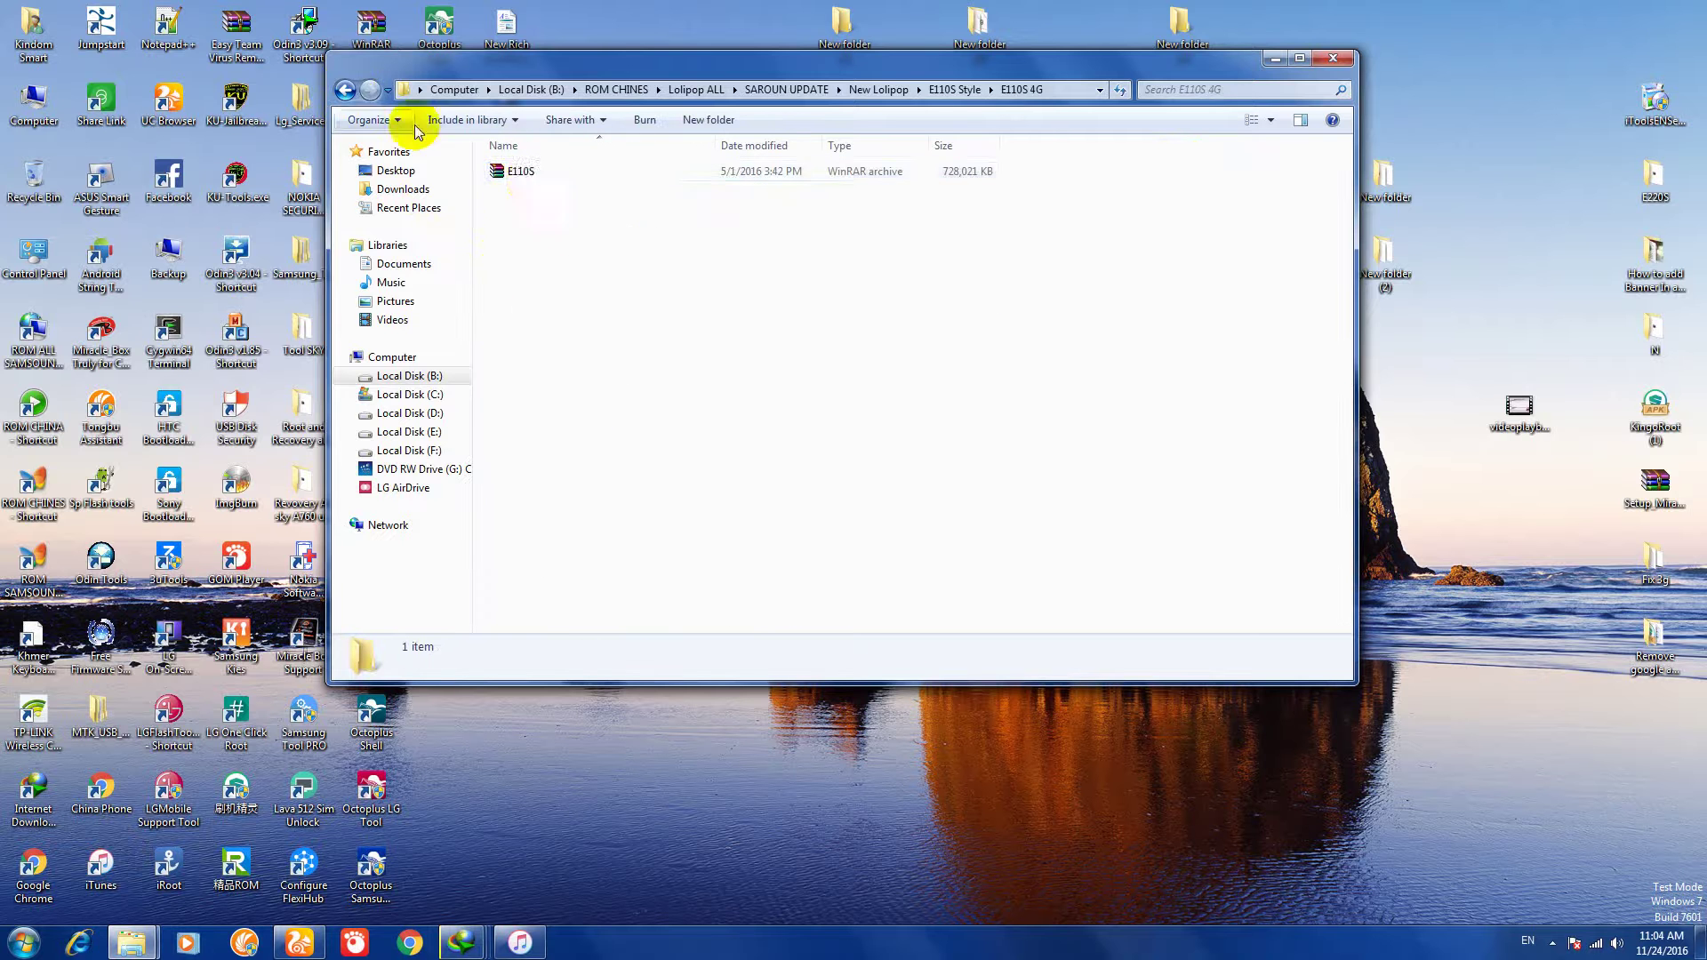
pyautogui.click(345, 89)
pyautogui.click(345, 89)
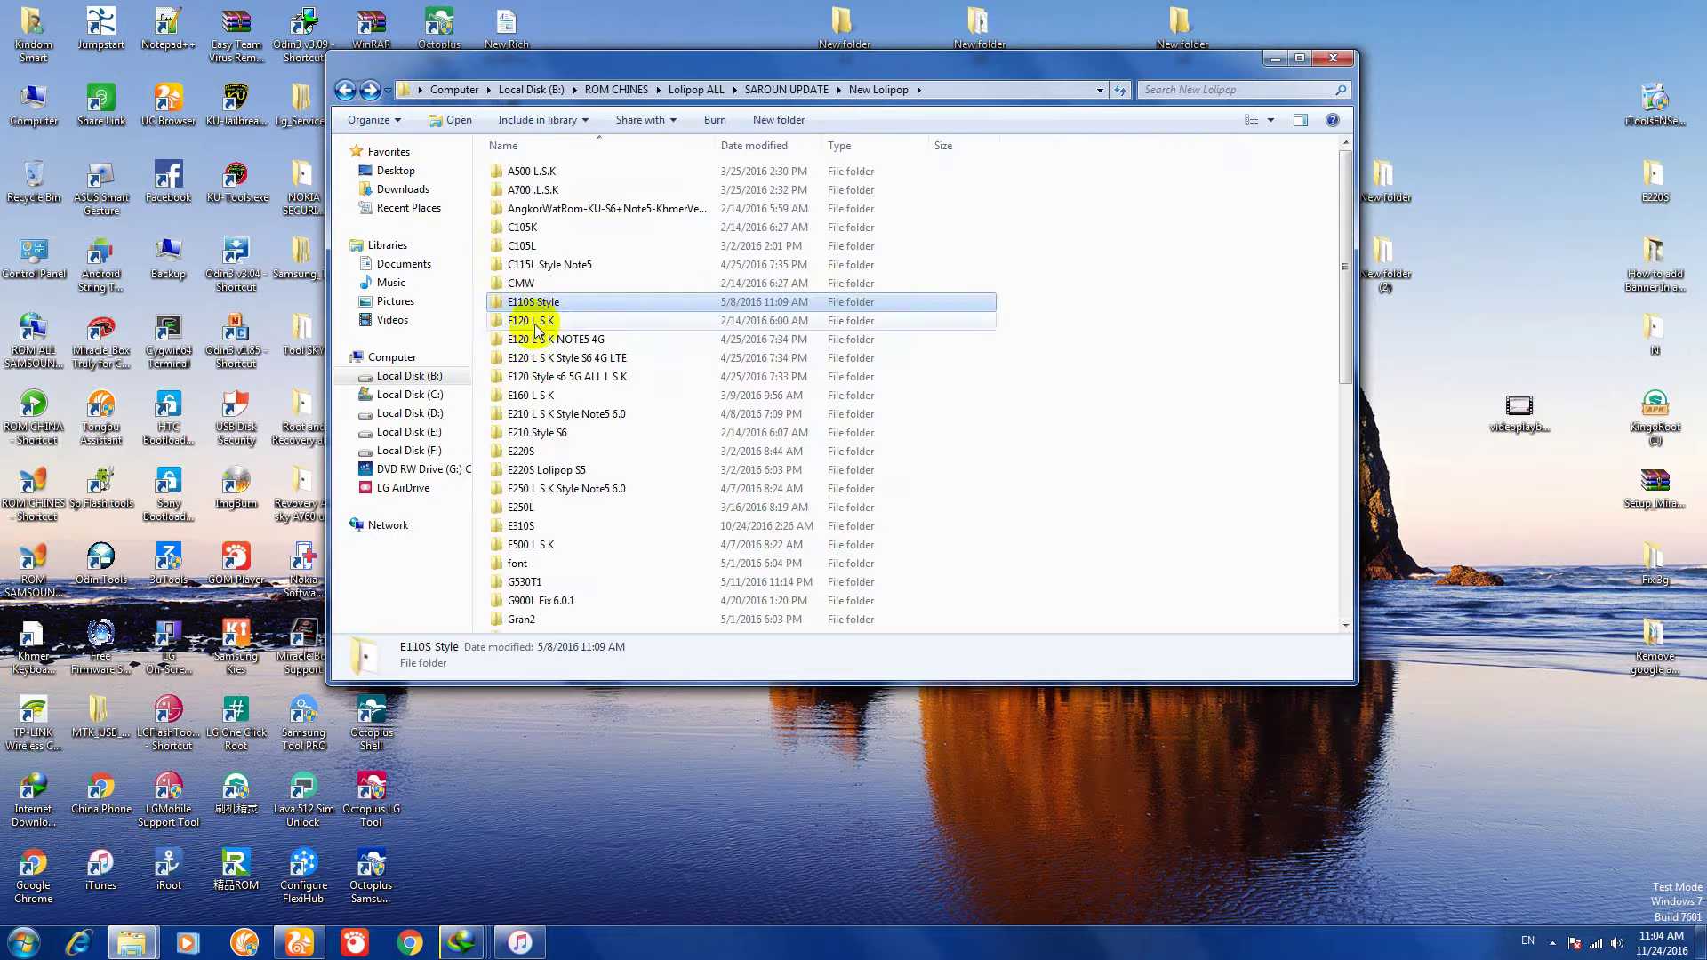
# Step: Check the E120K subfolder of E120 L S K and return to New Lolipop
pyautogui.doubleClick(535, 322)
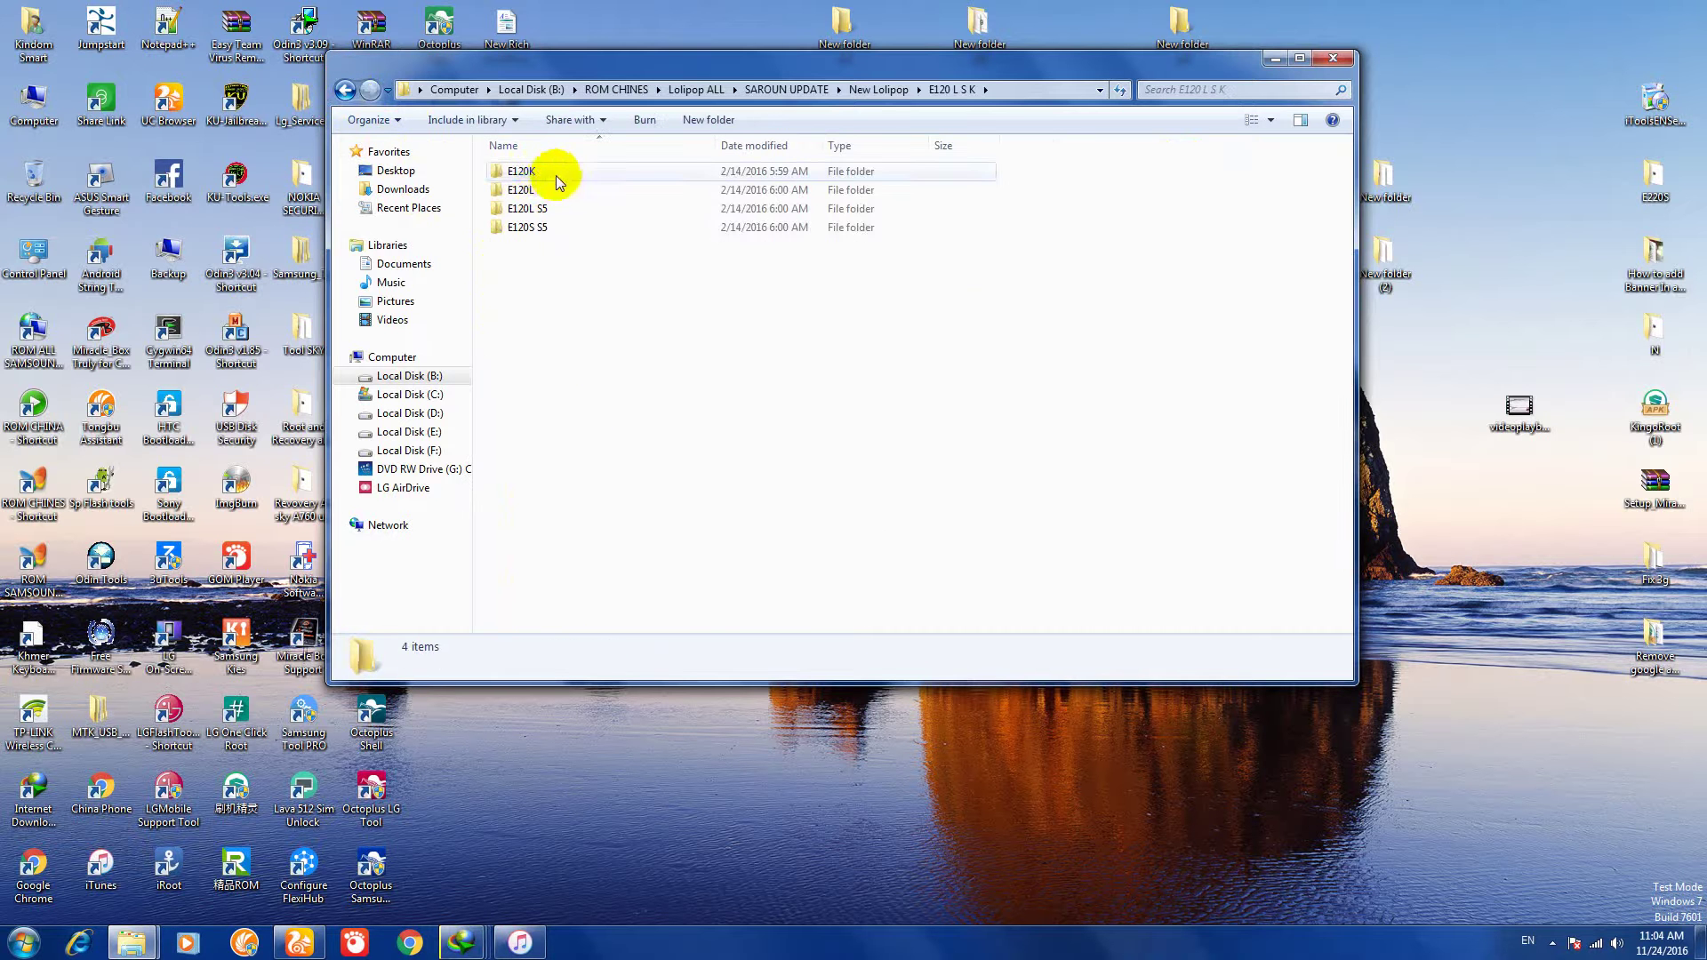
pyautogui.doubleClick(540, 171)
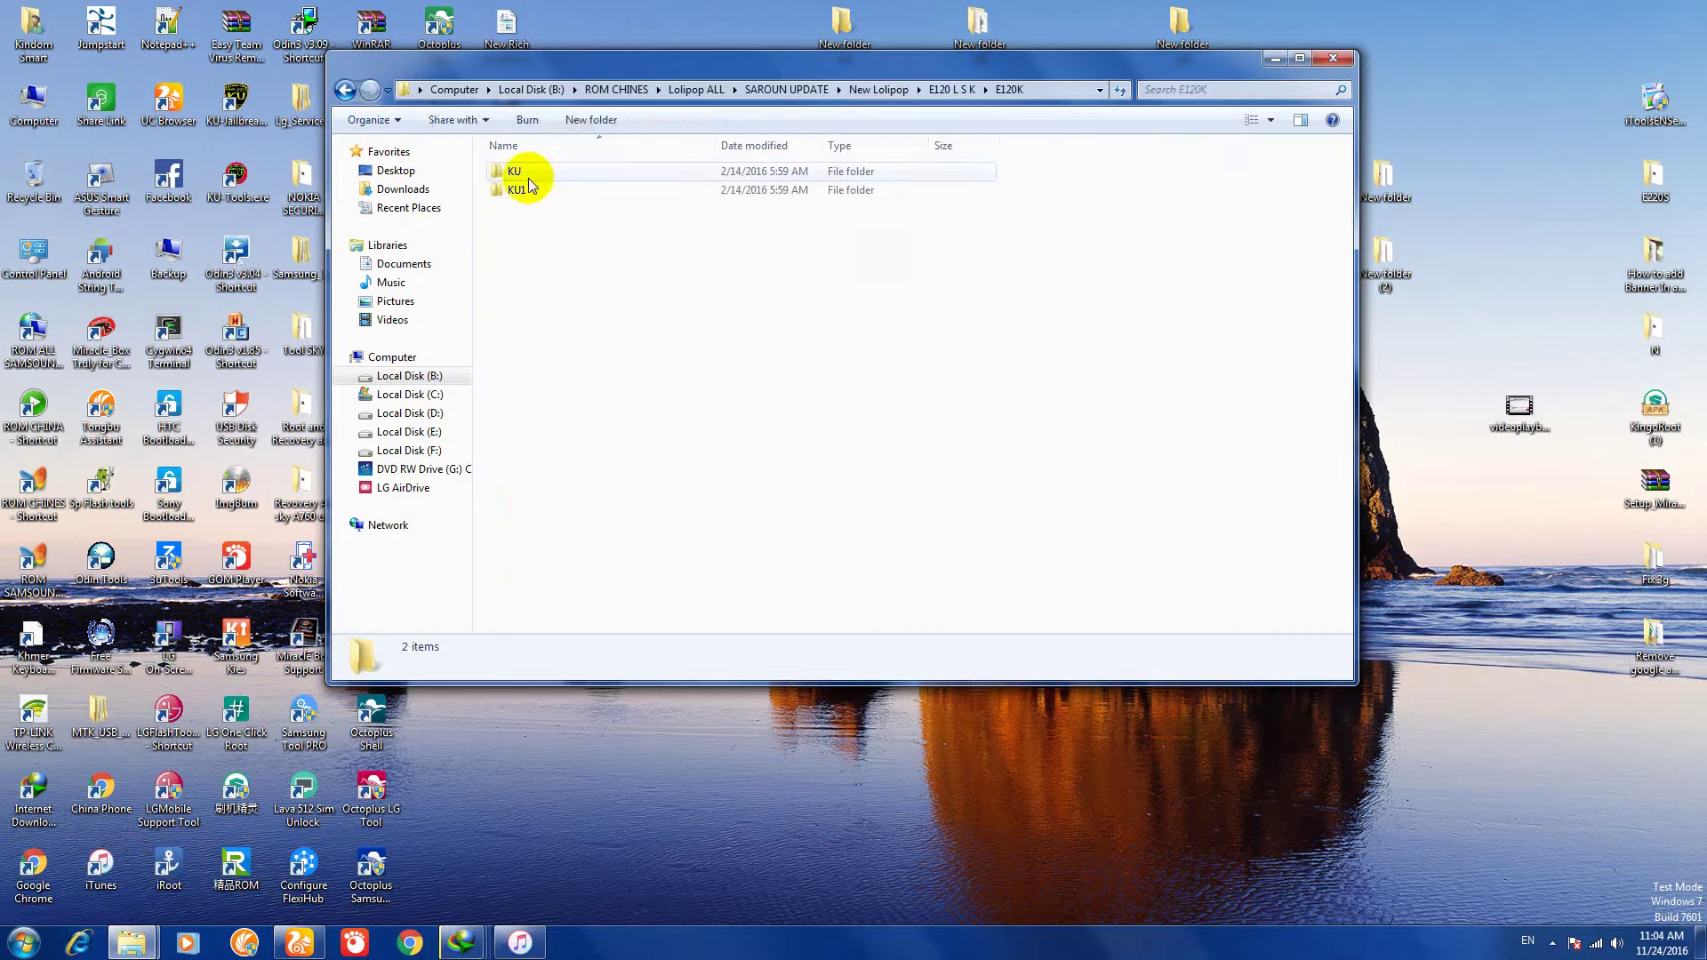
pyautogui.click(345, 90)
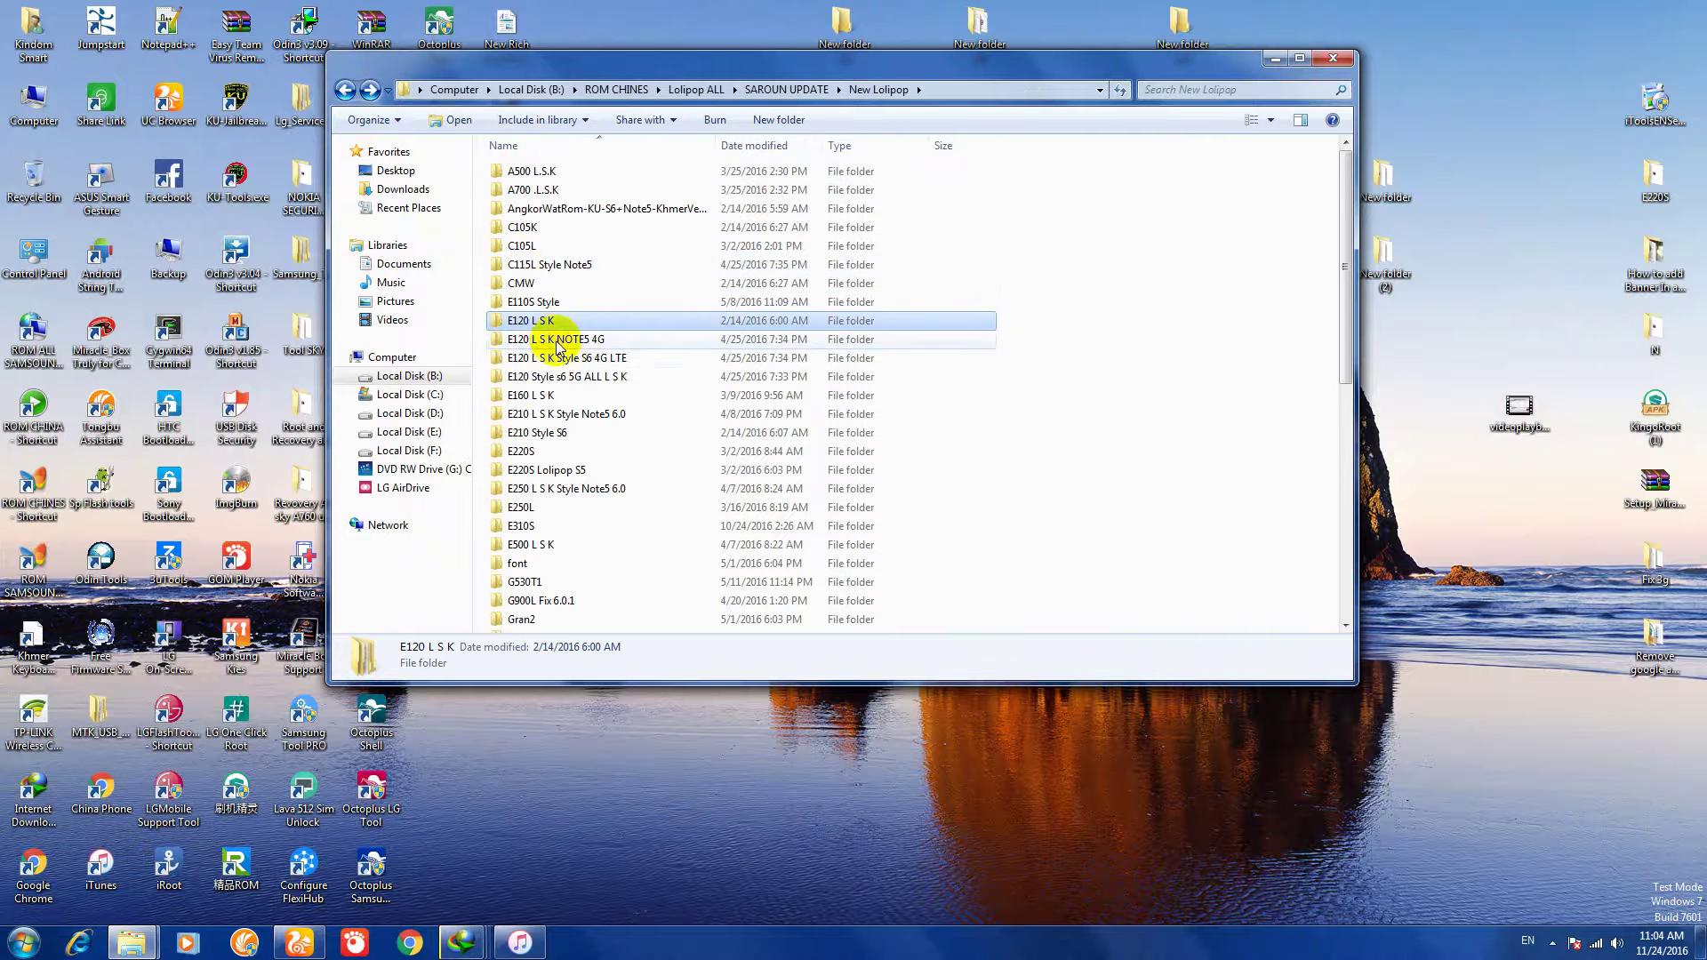
# Step: Open the L subfolder inside E120 L S K NOTE5 4G
pyautogui.click(583, 340)
pyautogui.doubleClick(583, 341)
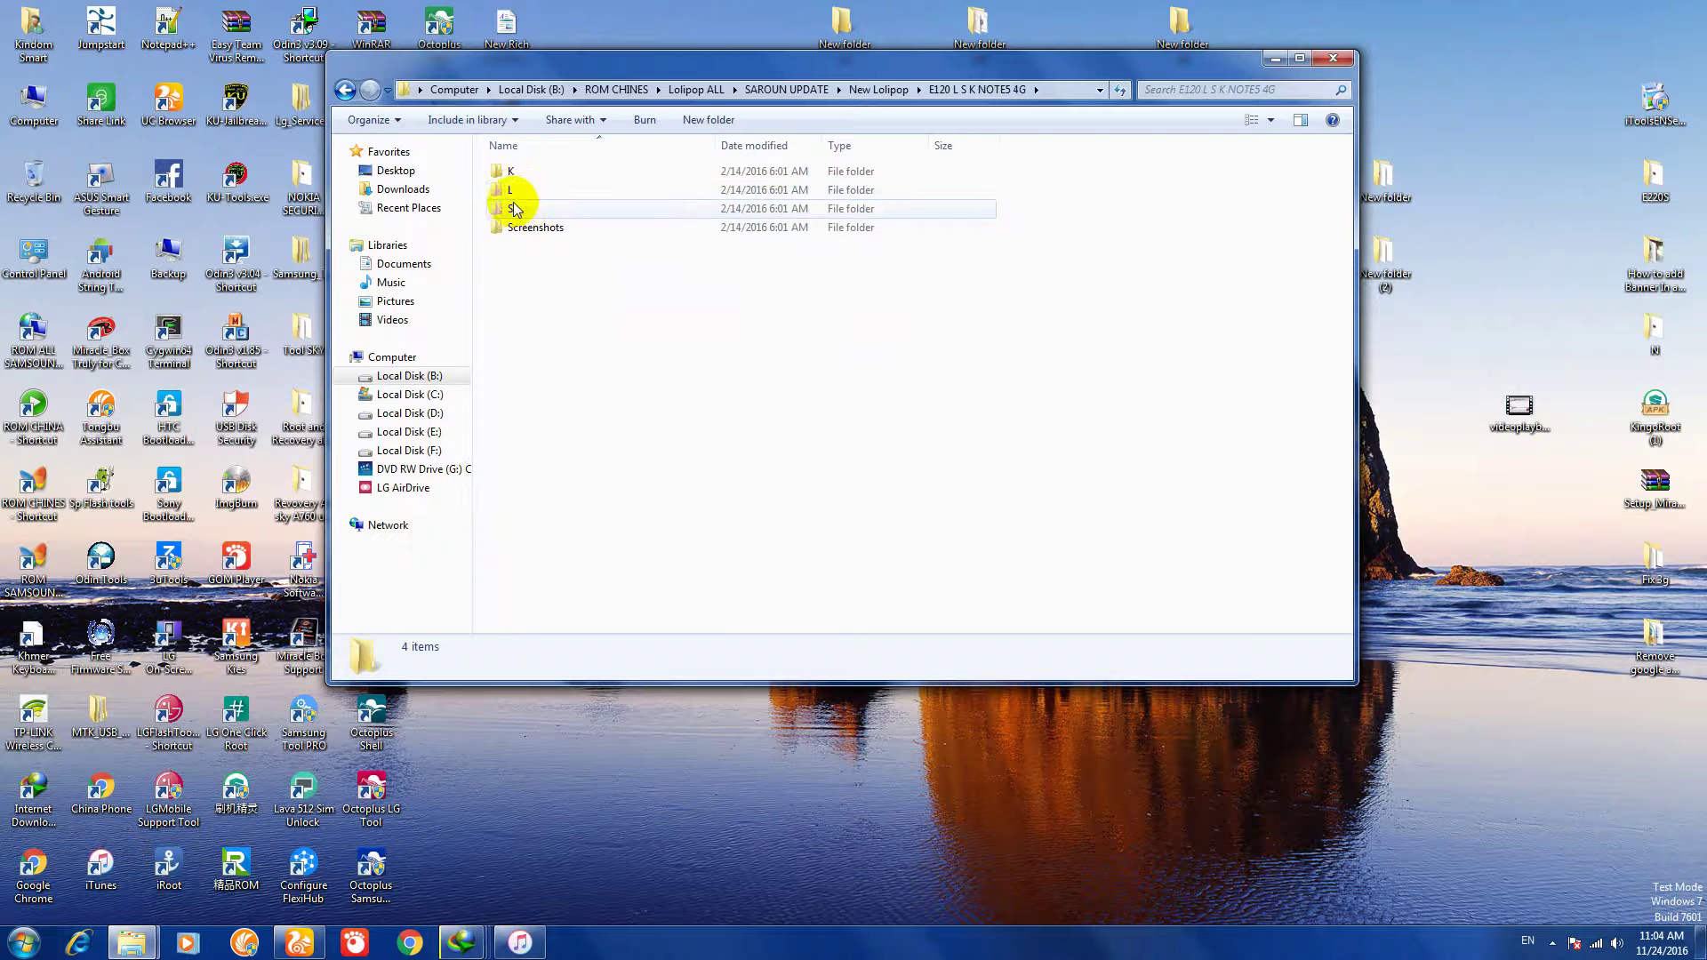
pyautogui.doubleClick(514, 196)
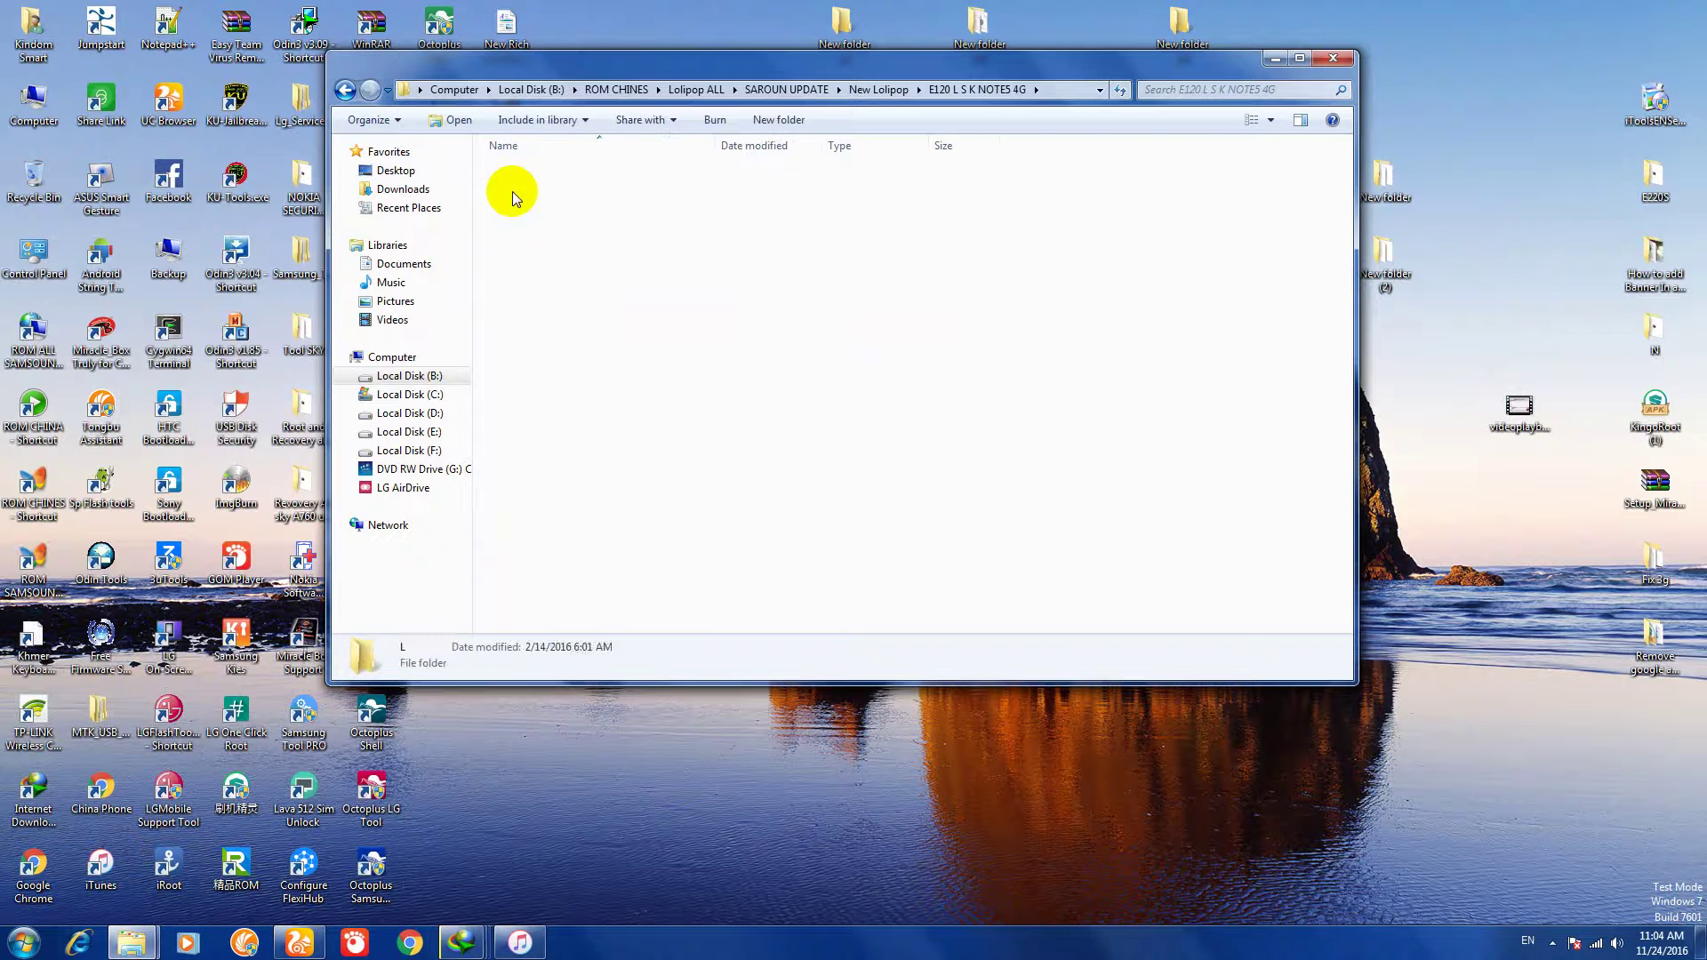
# Step: Return to New Lolipop and check the Screenshots folder of E160 NOTE5 H+ inside E160 L S K
pyautogui.click(345, 90)
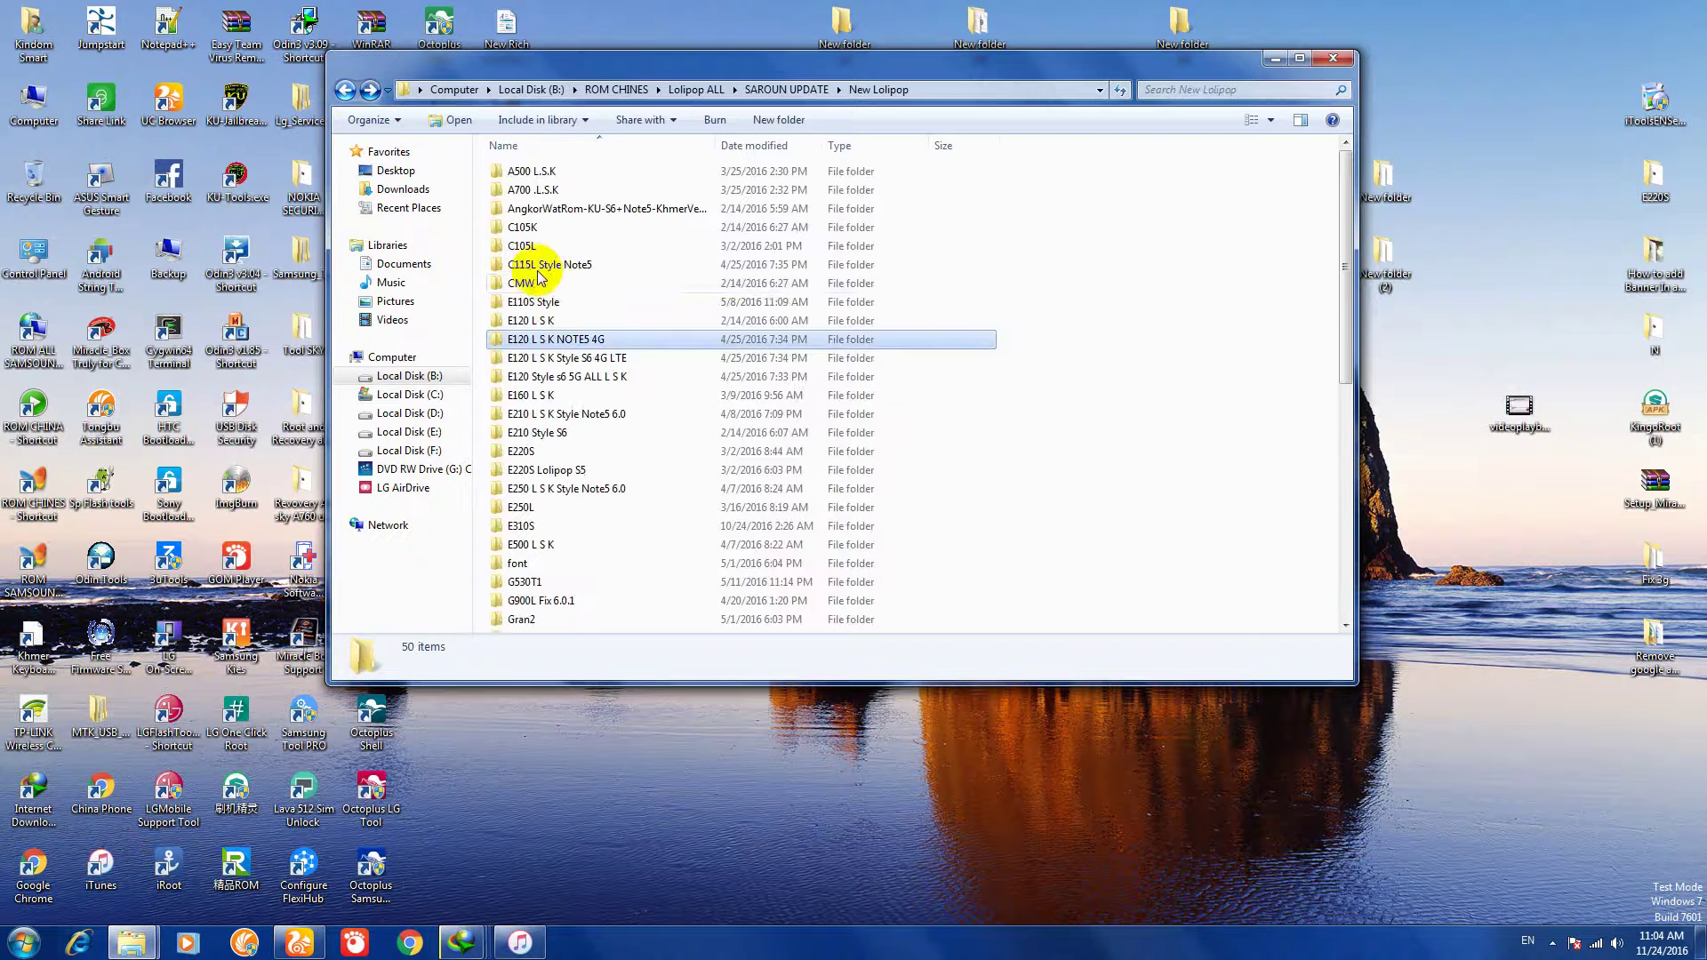
pyautogui.doubleClick(546, 396)
pyautogui.doubleClick(537, 172)
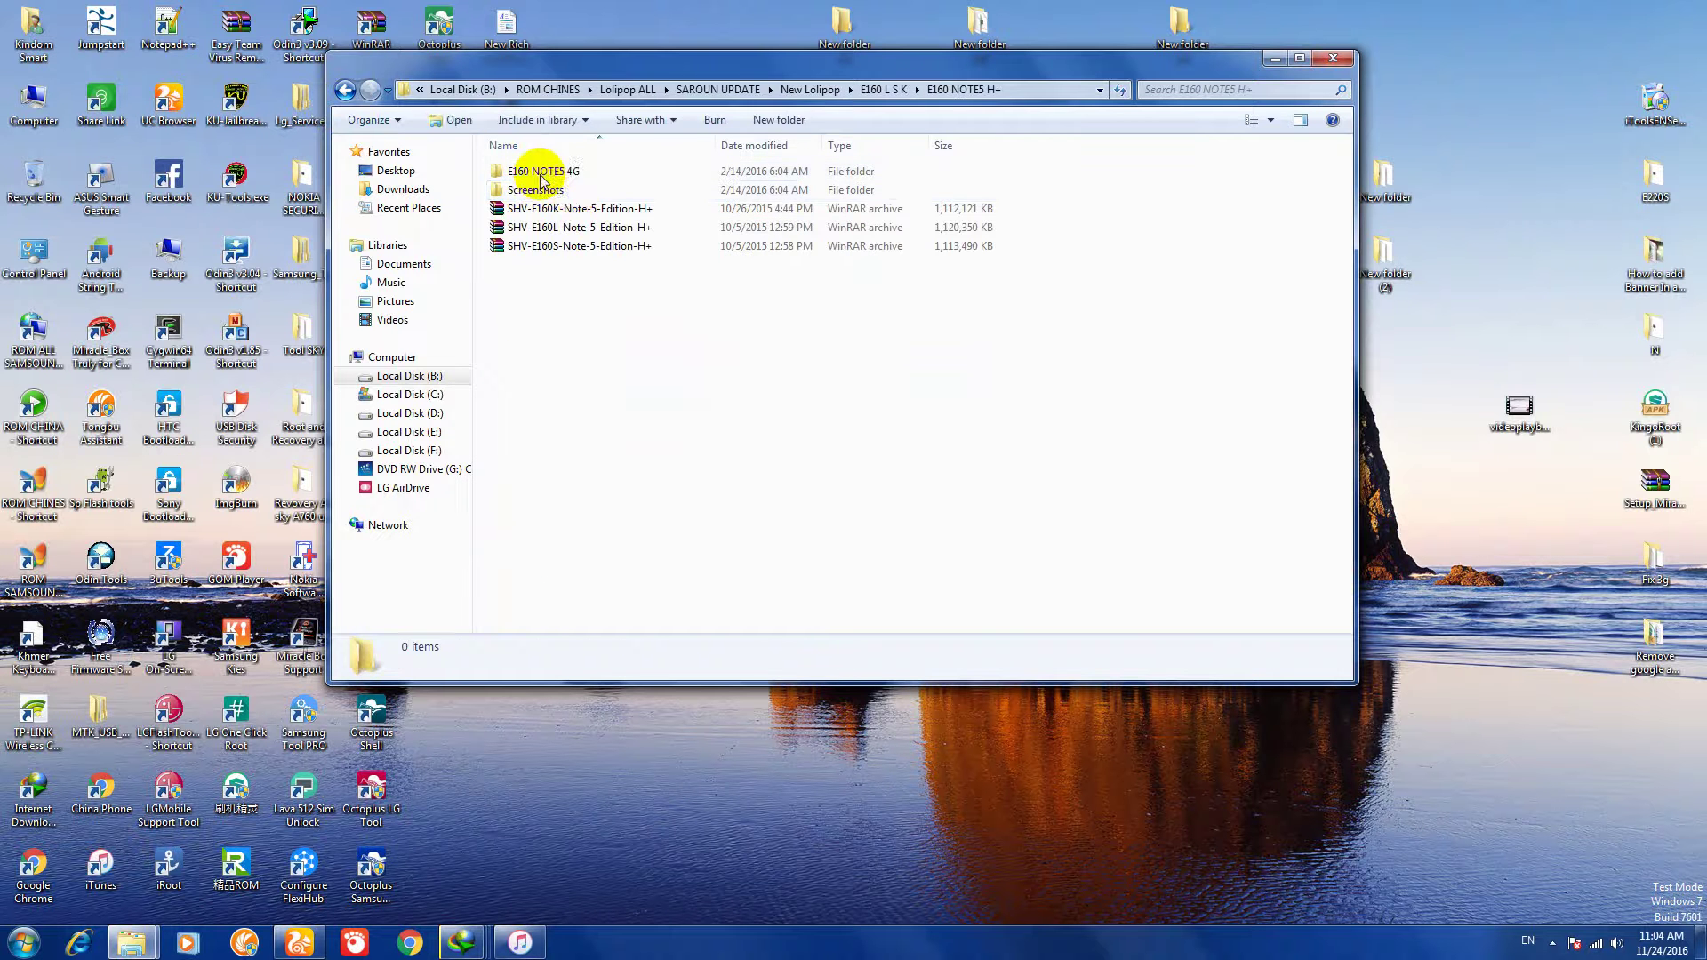
pyautogui.doubleClick(547, 190)
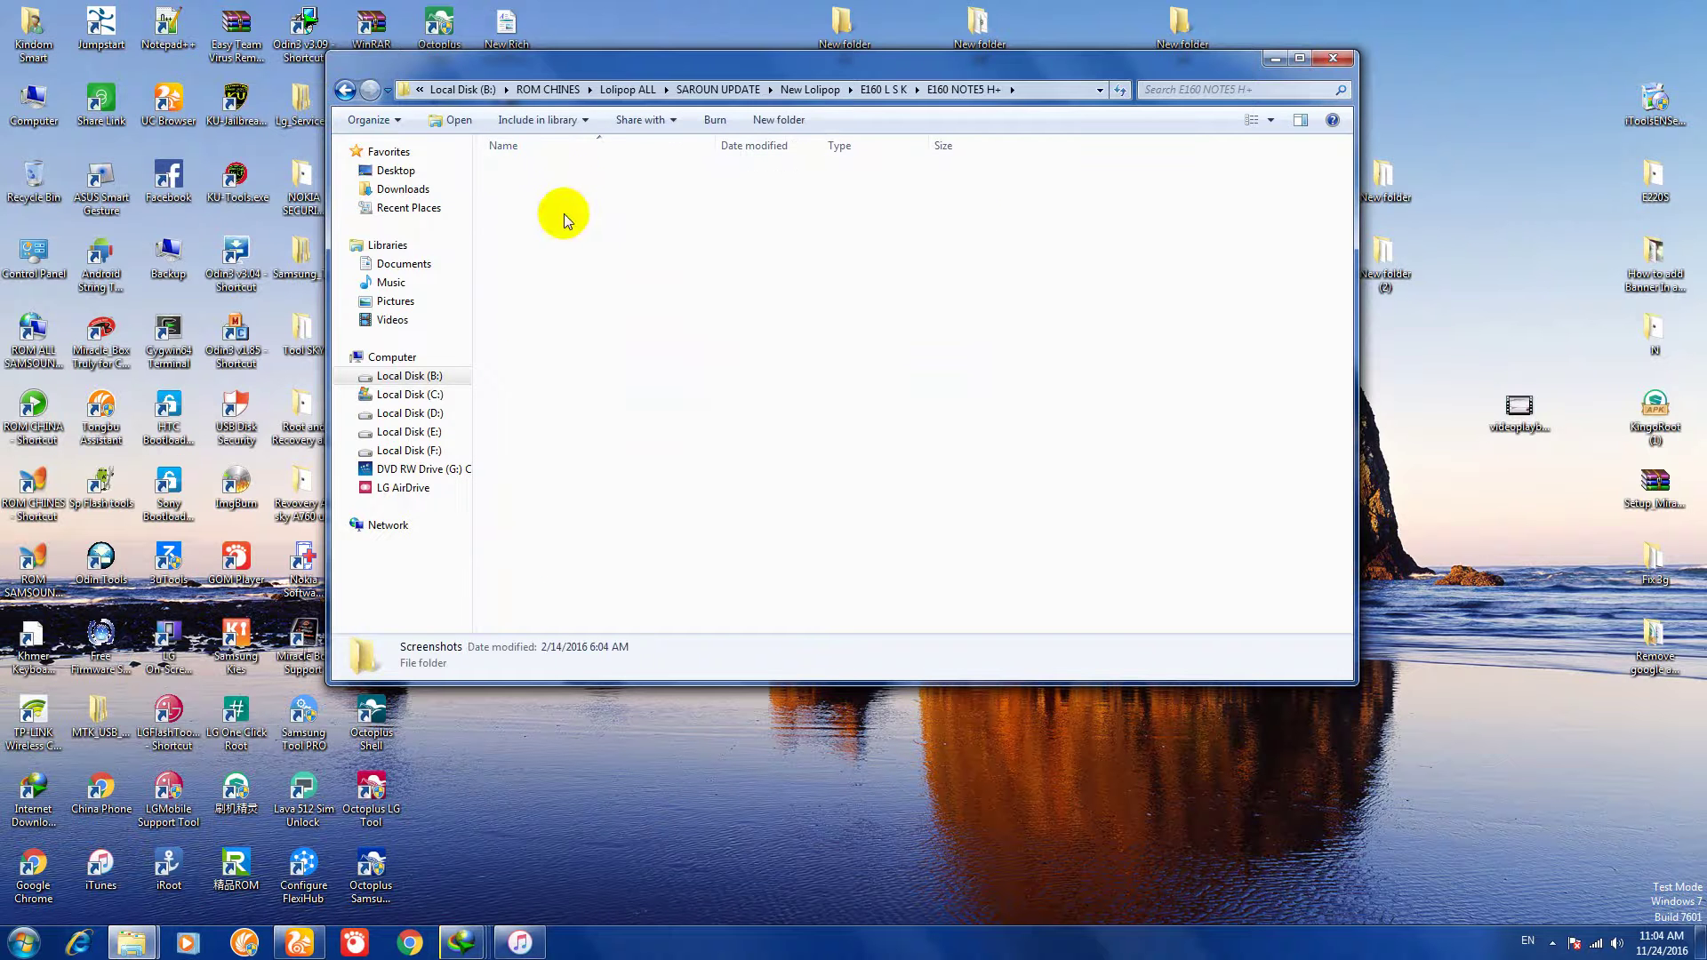
pyautogui.click(344, 91)
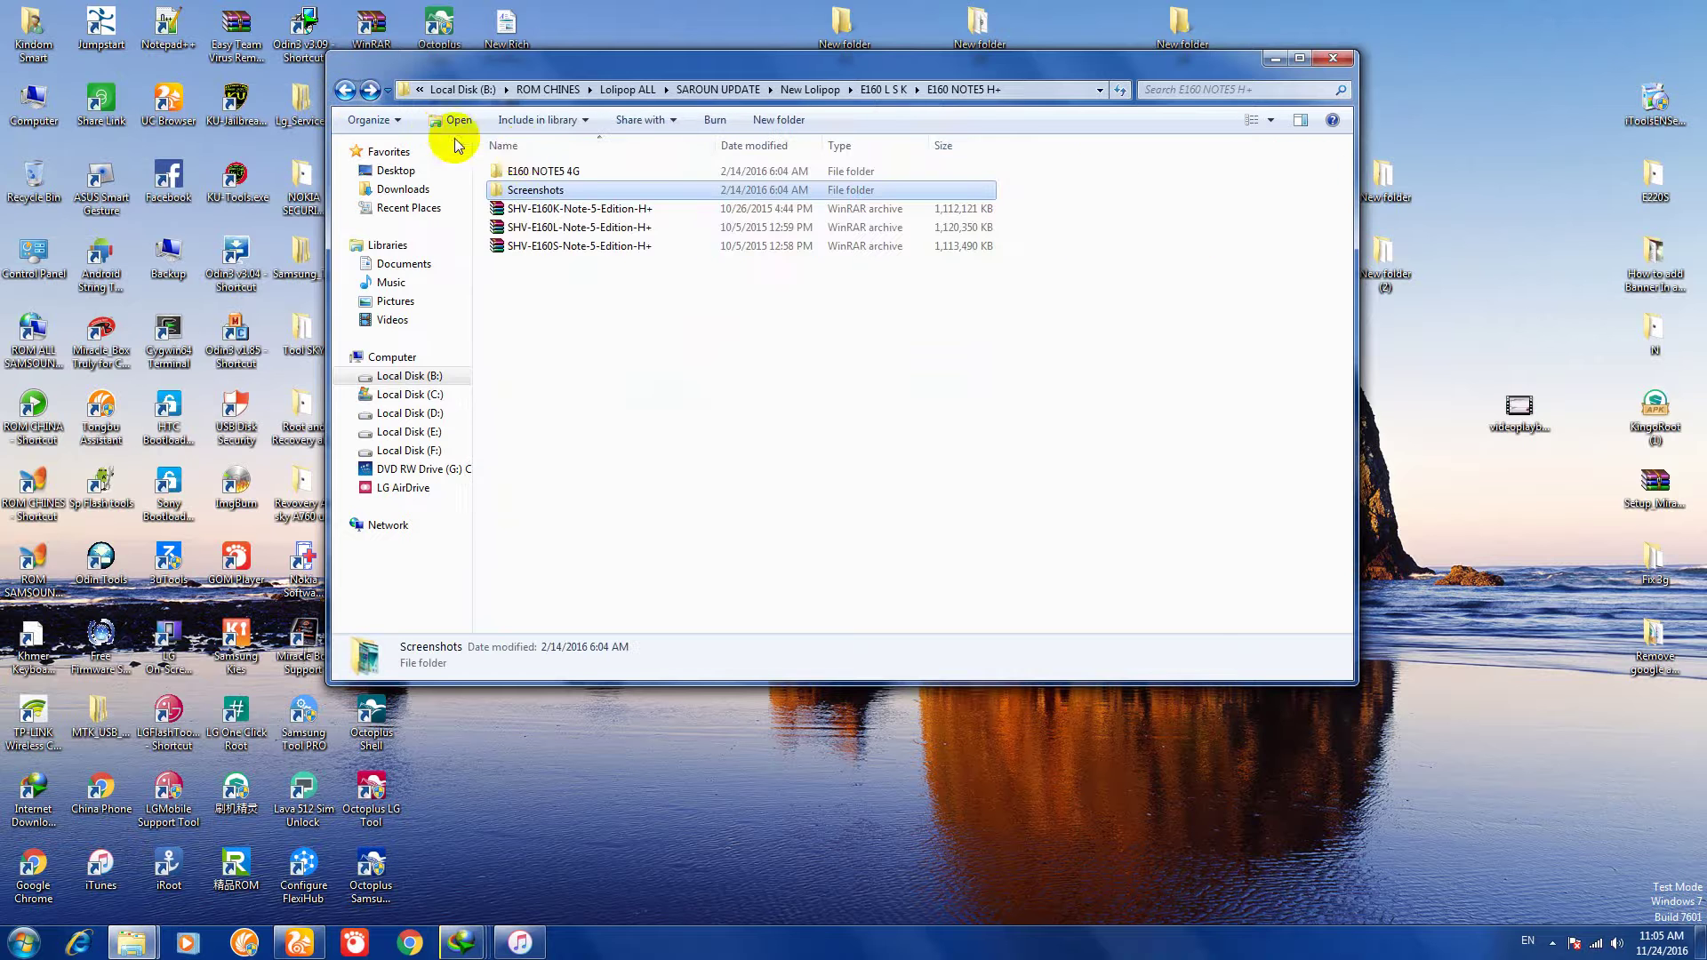
pyautogui.click(344, 90)
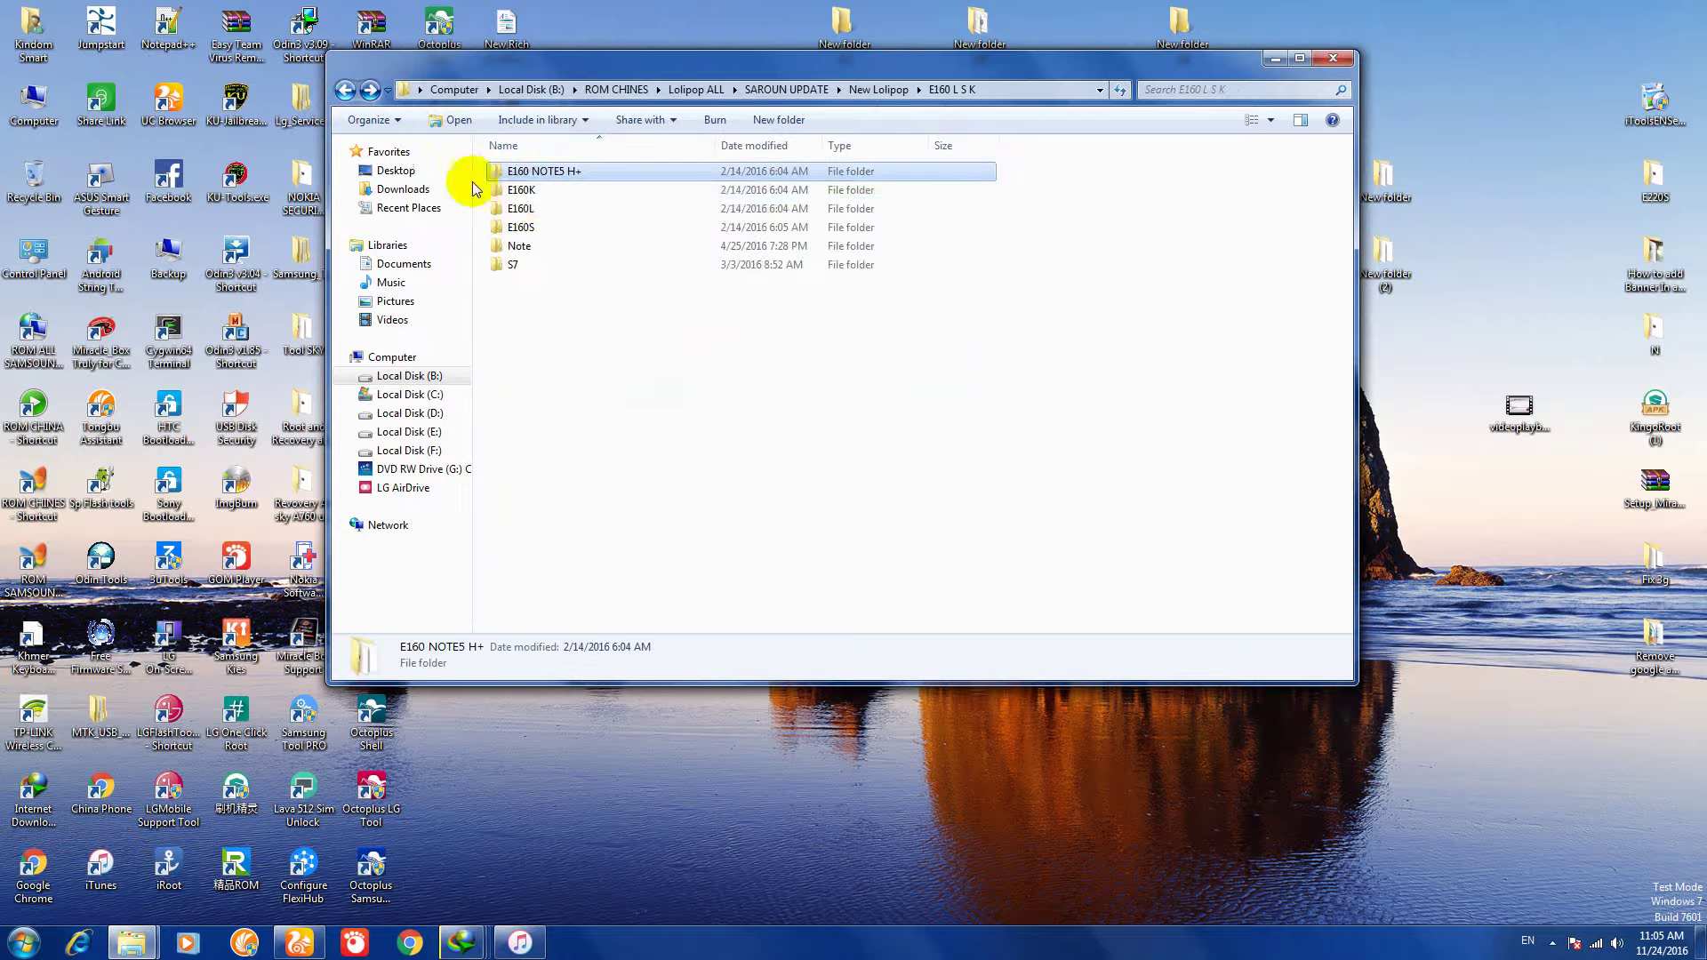
# Step: View the Screenshots subfolder of Note and return to E160 L S K
pyautogui.doubleClick(534, 249)
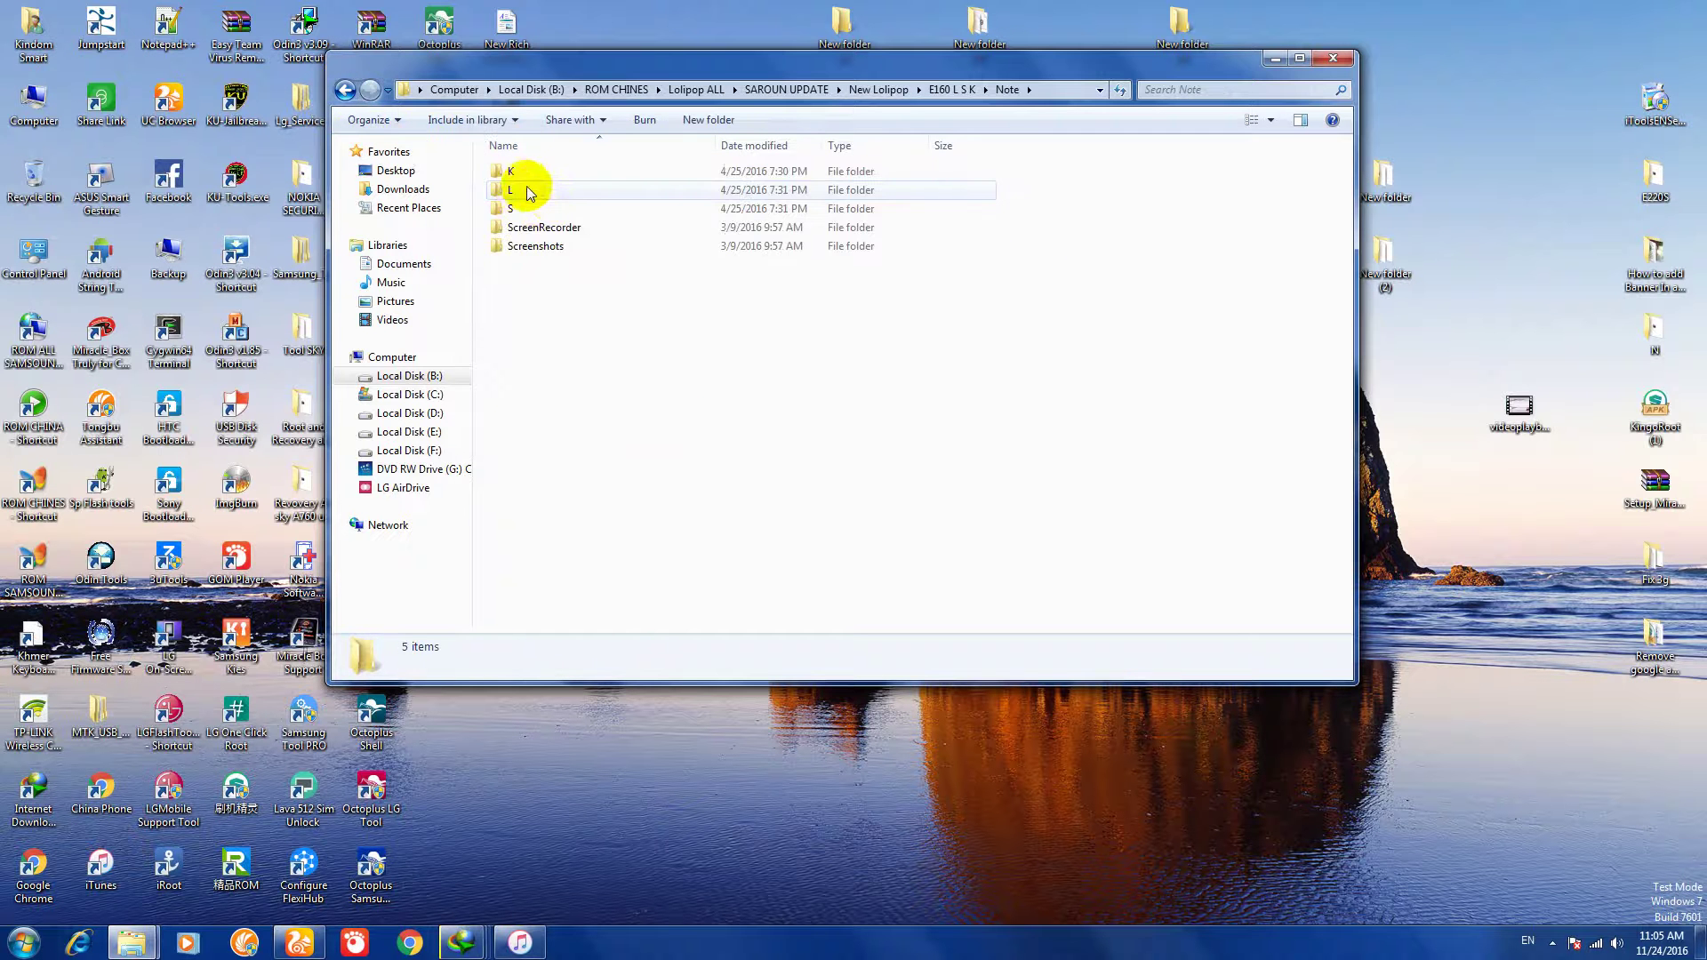
pyautogui.doubleClick(524, 245)
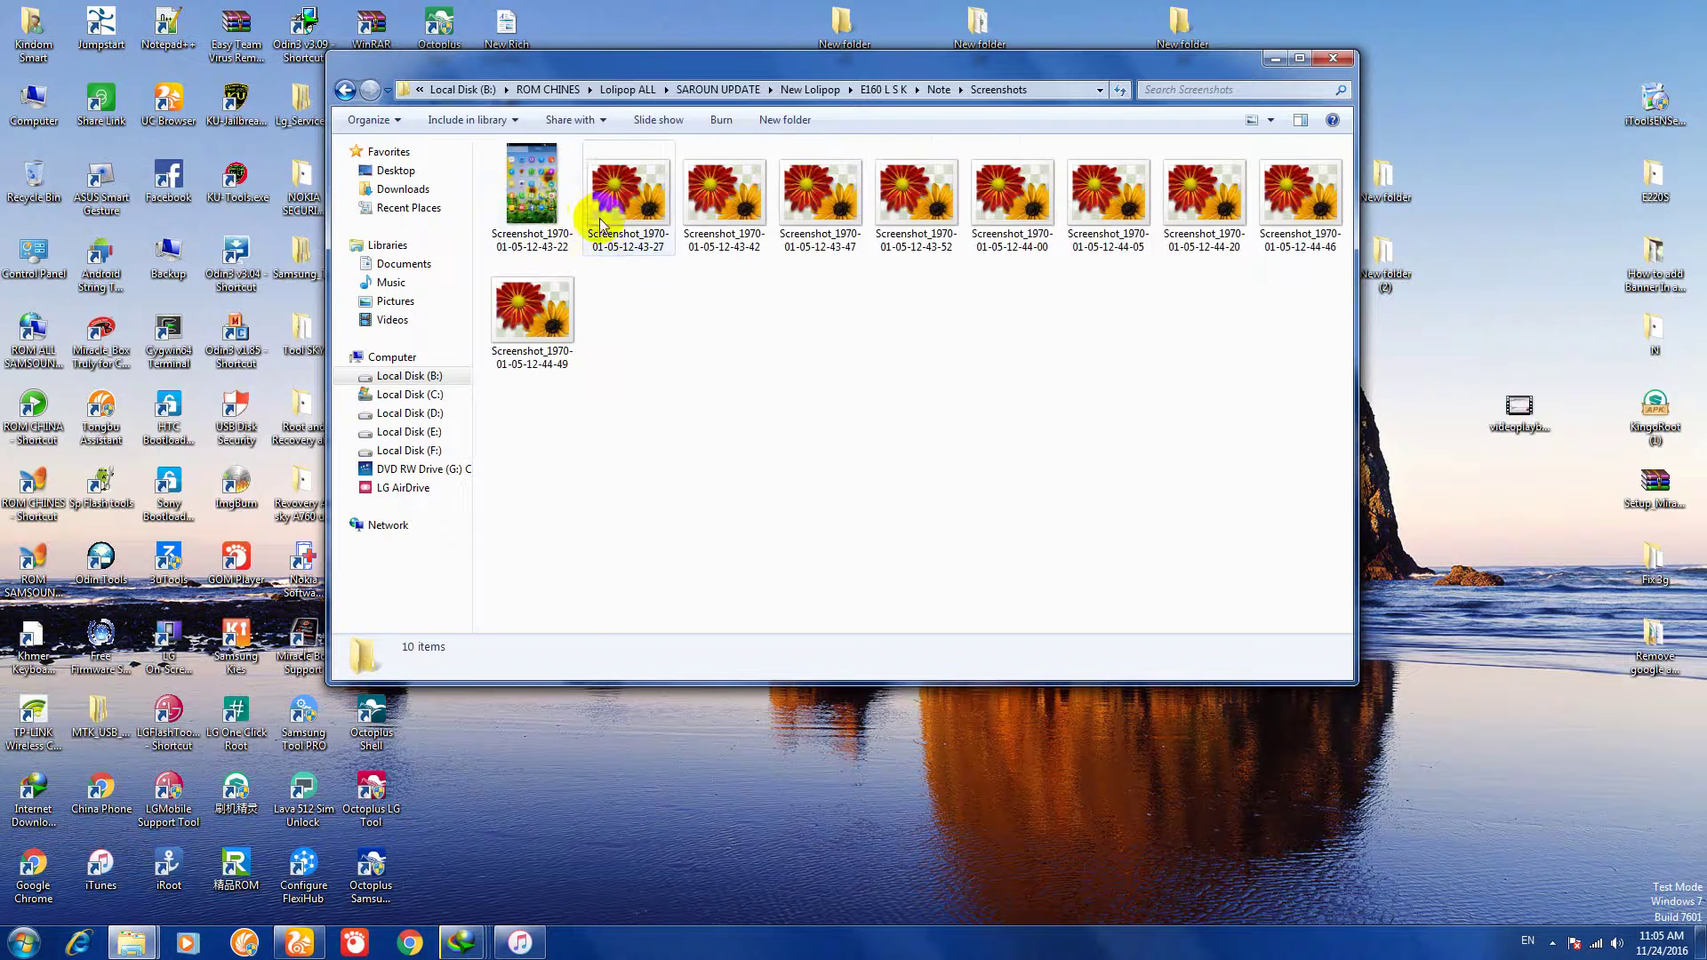
pyautogui.click(345, 91)
pyautogui.click(345, 91)
# Step: Check the S7 folder and one of its subfolders inside E160 L S K, and return to New Lolipop
pyautogui.click(525, 264)
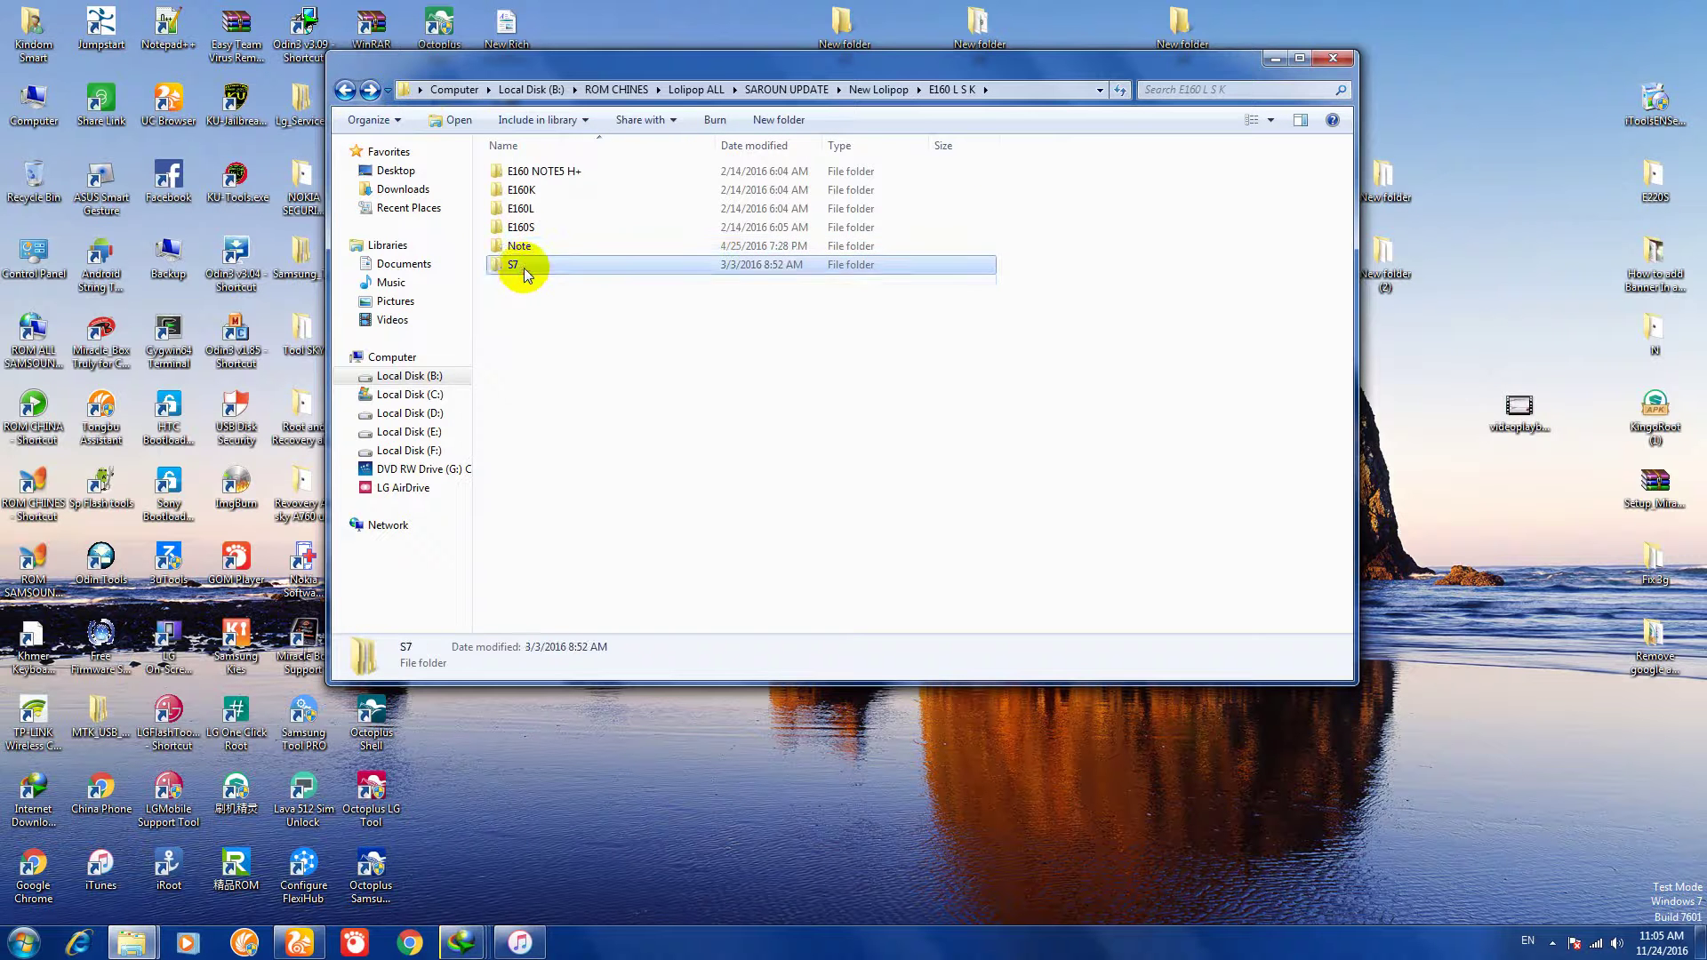
pyautogui.doubleClick(525, 264)
pyautogui.doubleClick(526, 209)
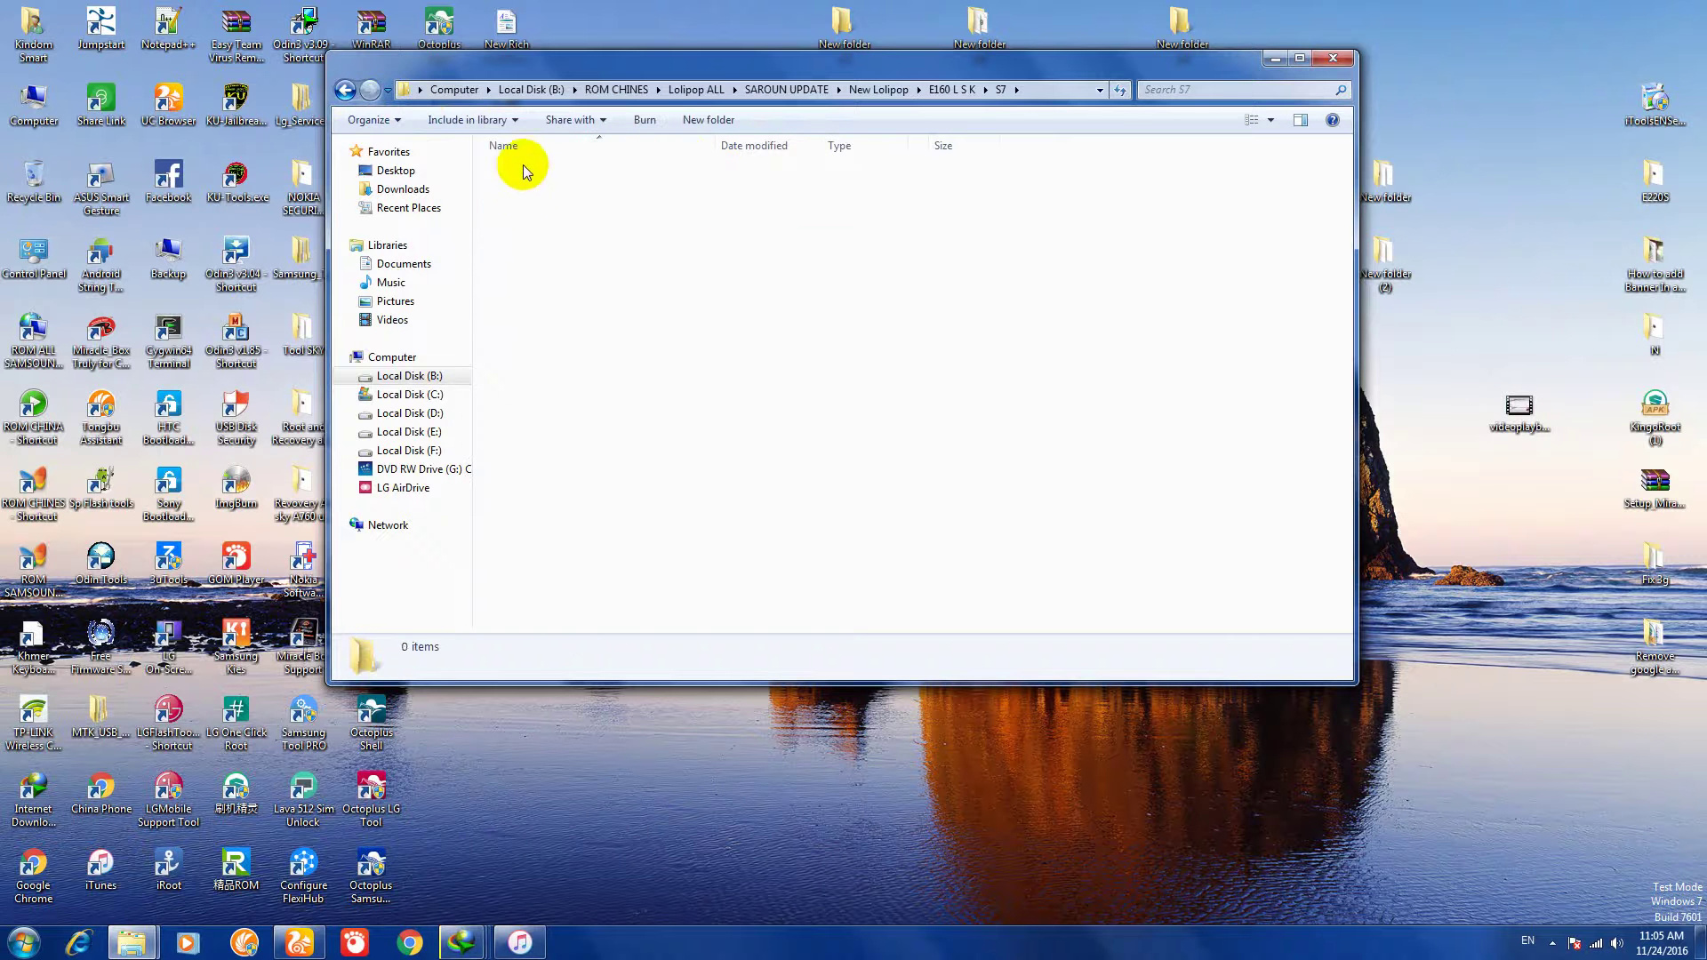
pyautogui.click(345, 91)
pyautogui.click(345, 91)
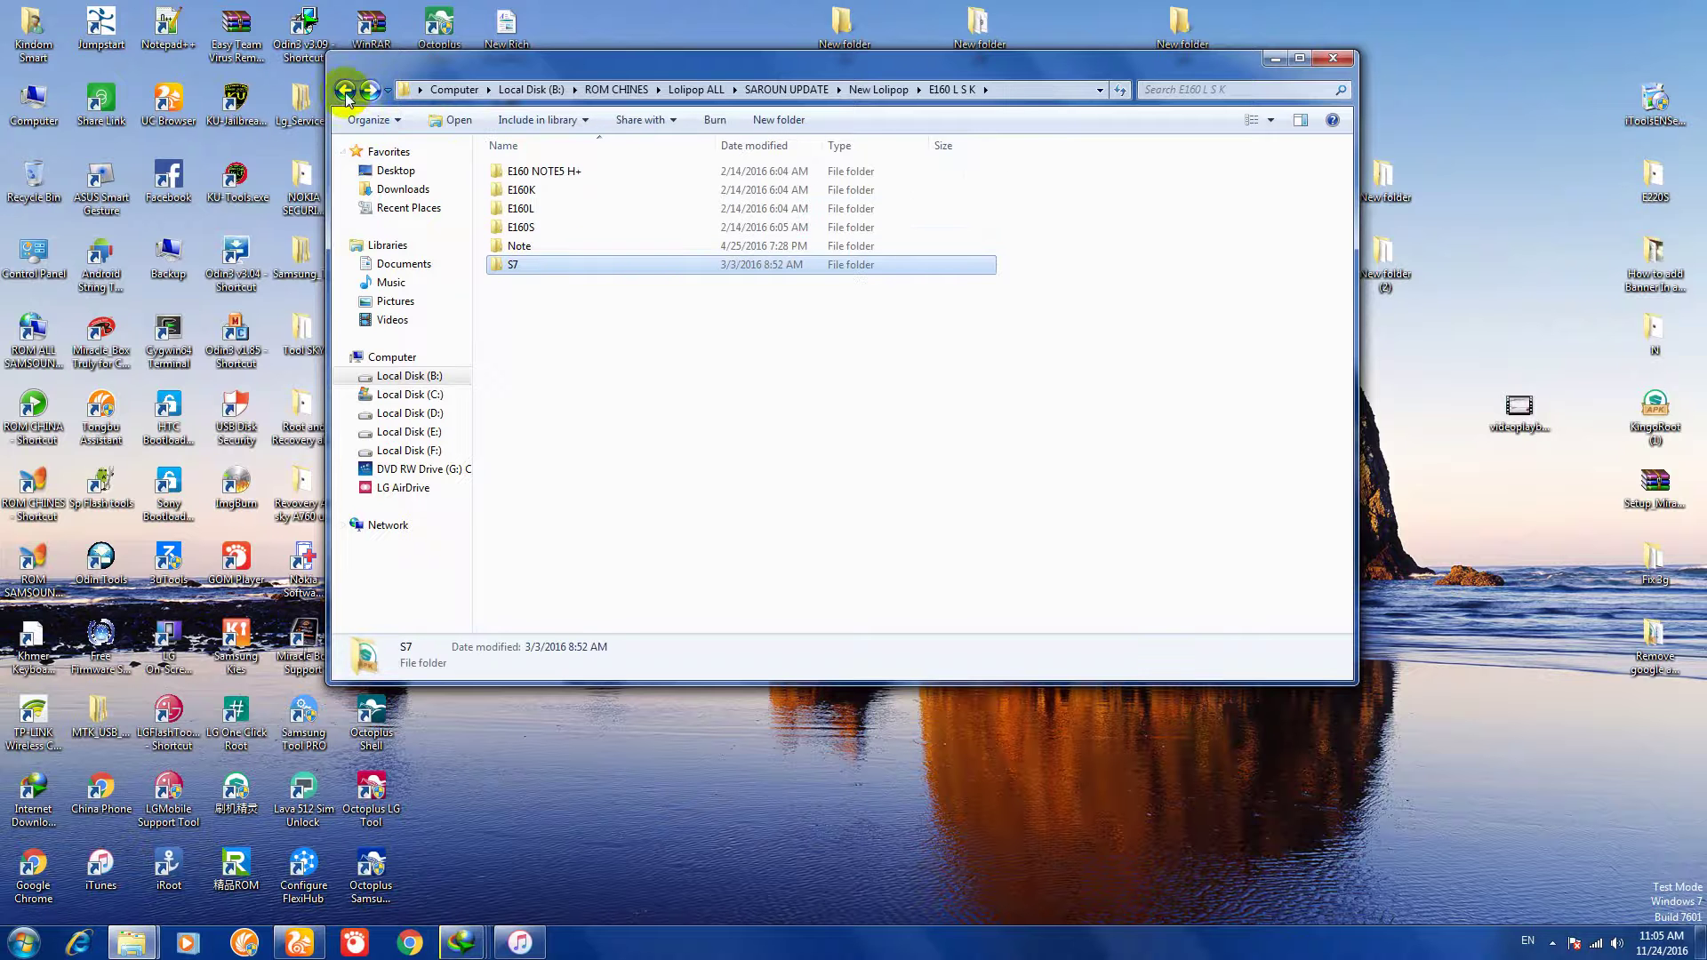
pyautogui.click(345, 91)
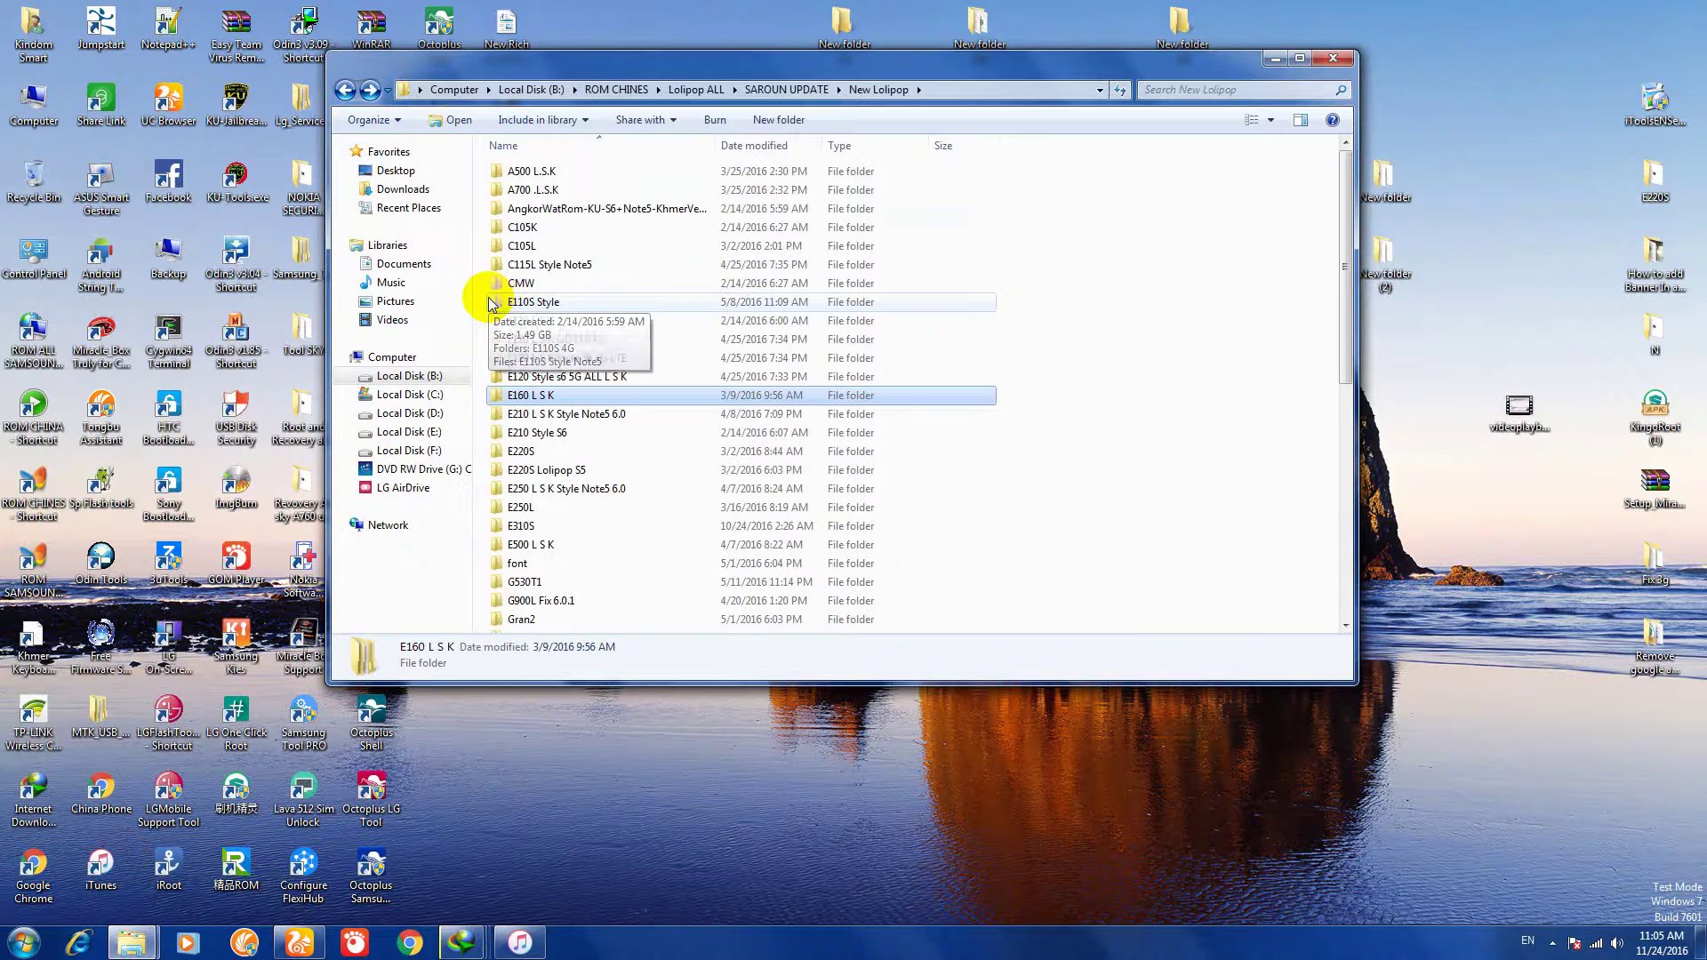
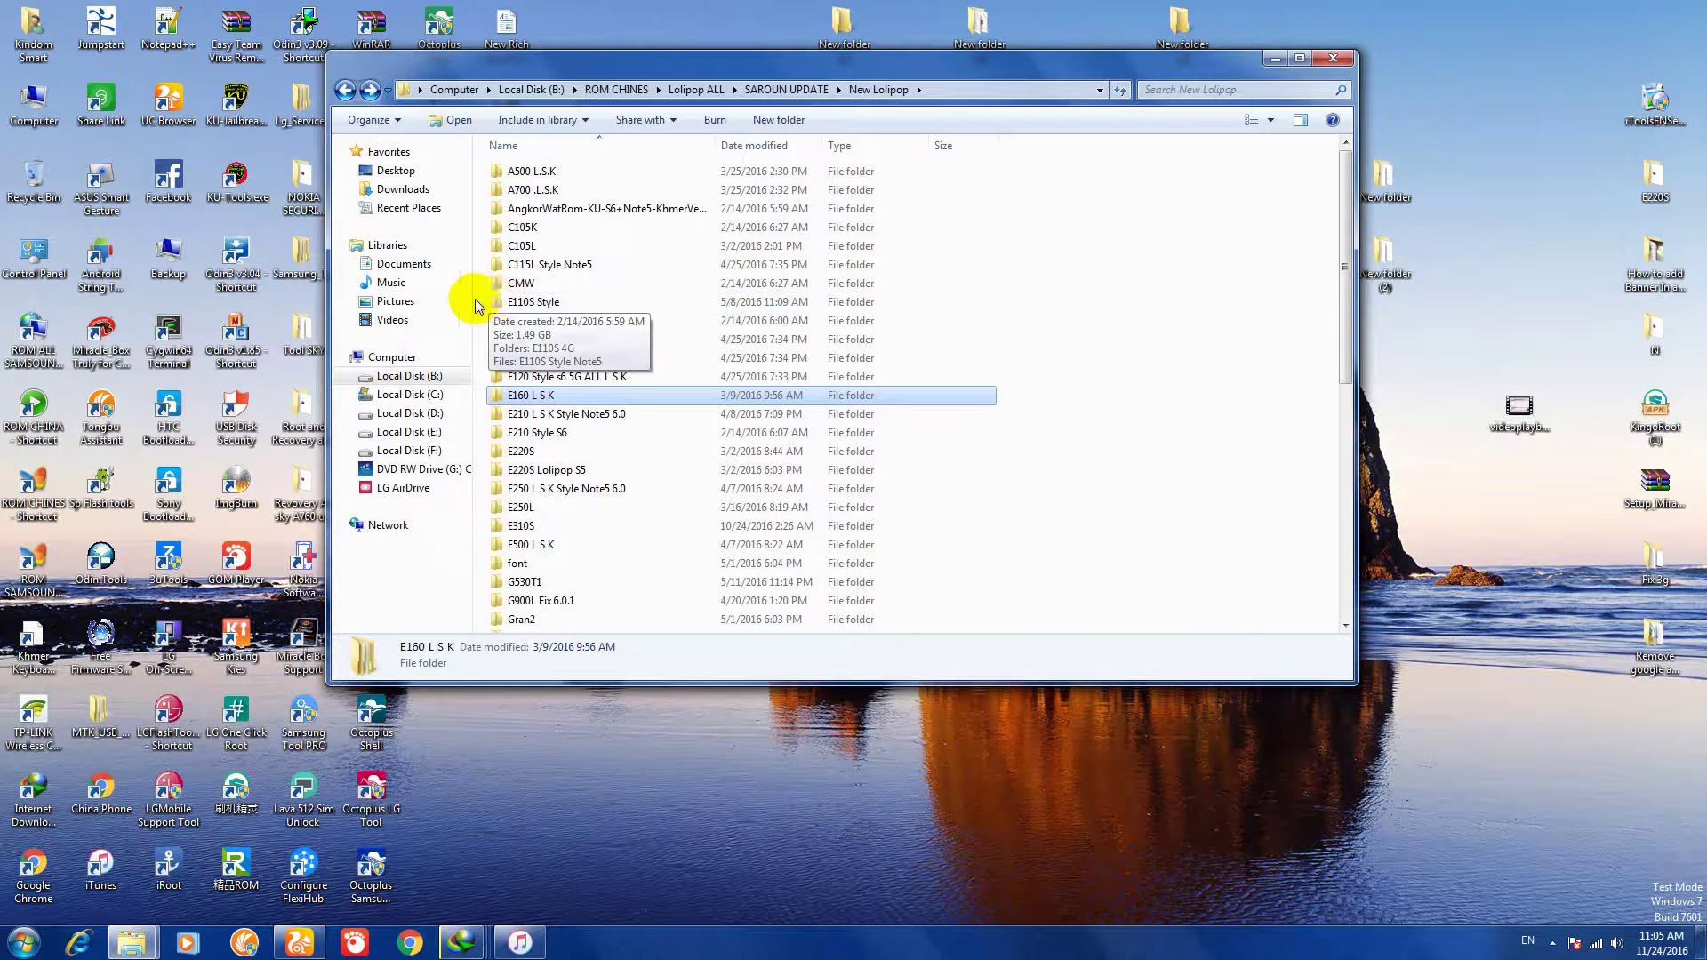
# Step: Check the S subfolder of E210 L S K Style Note5 6.0 and return to New Lolipop
pyautogui.click(564, 418)
pyautogui.doubleClick(563, 418)
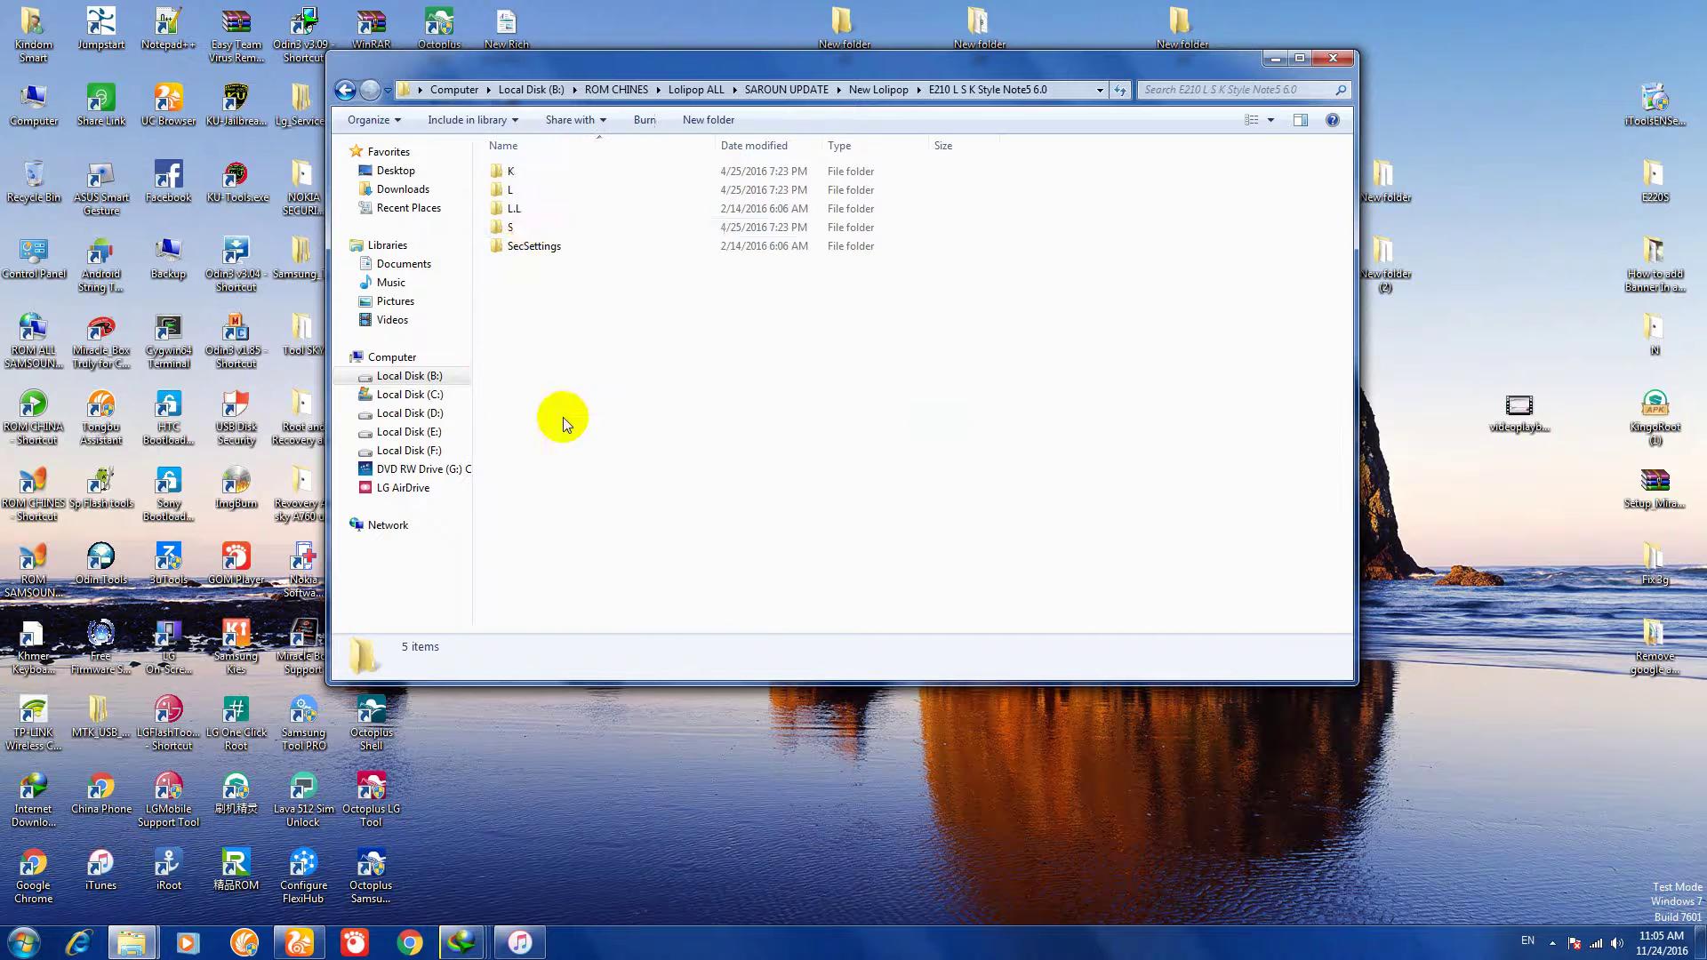
pyautogui.click(516, 224)
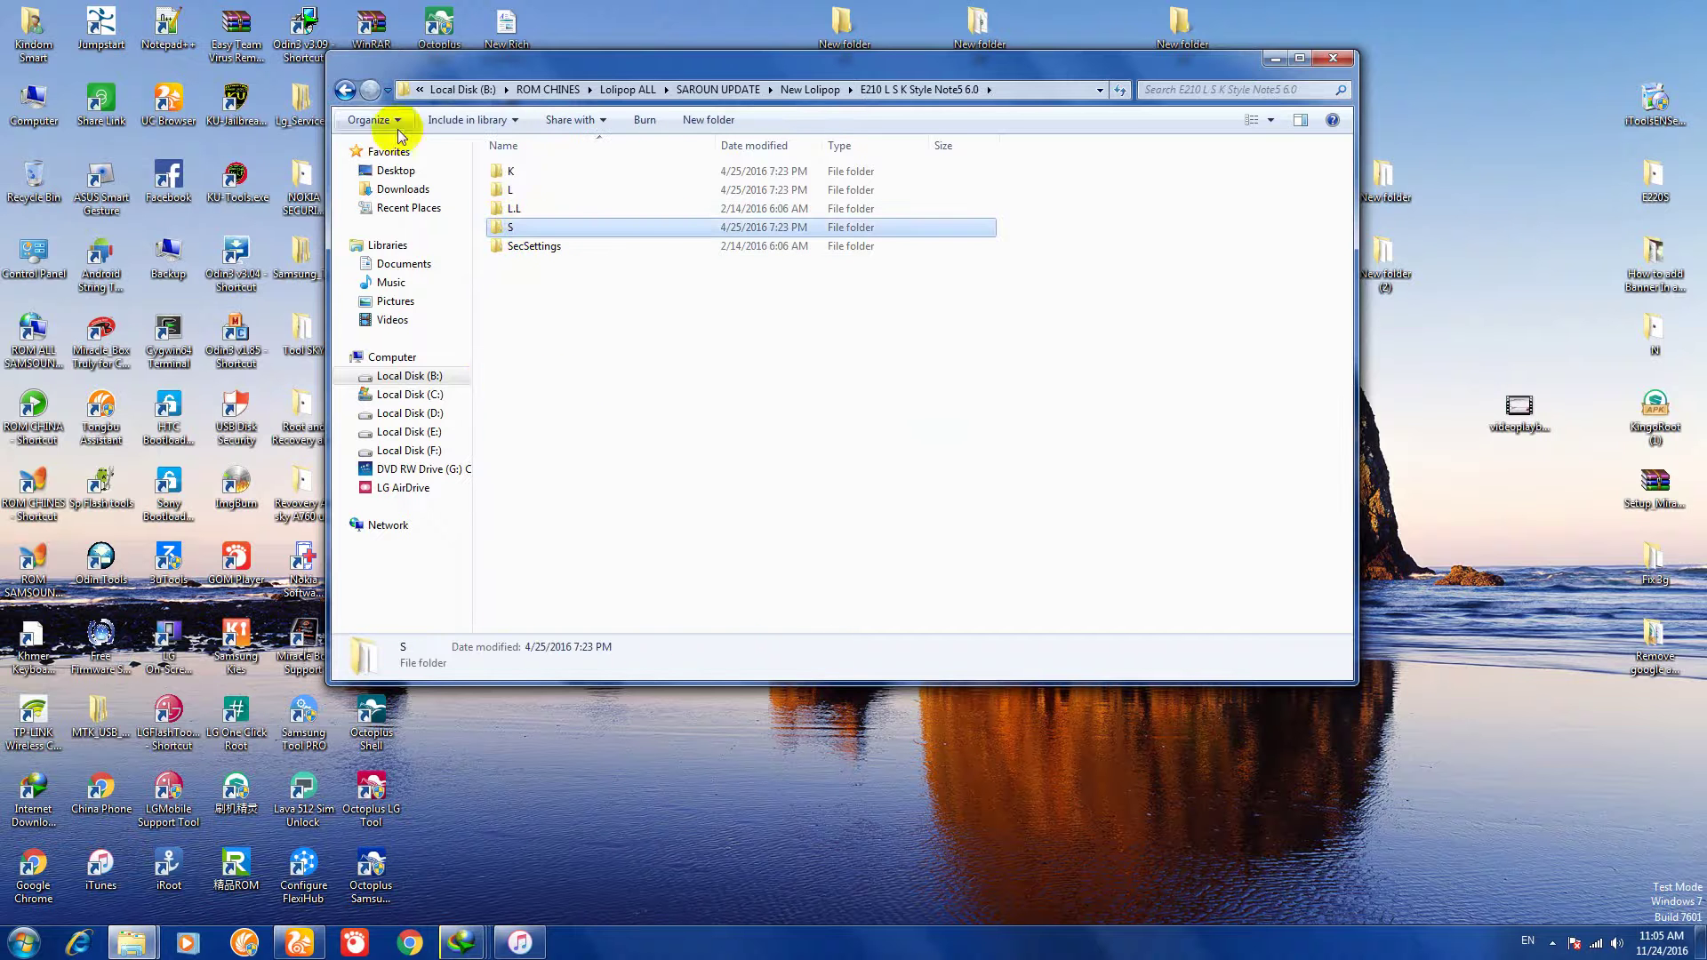
pyautogui.click(345, 90)
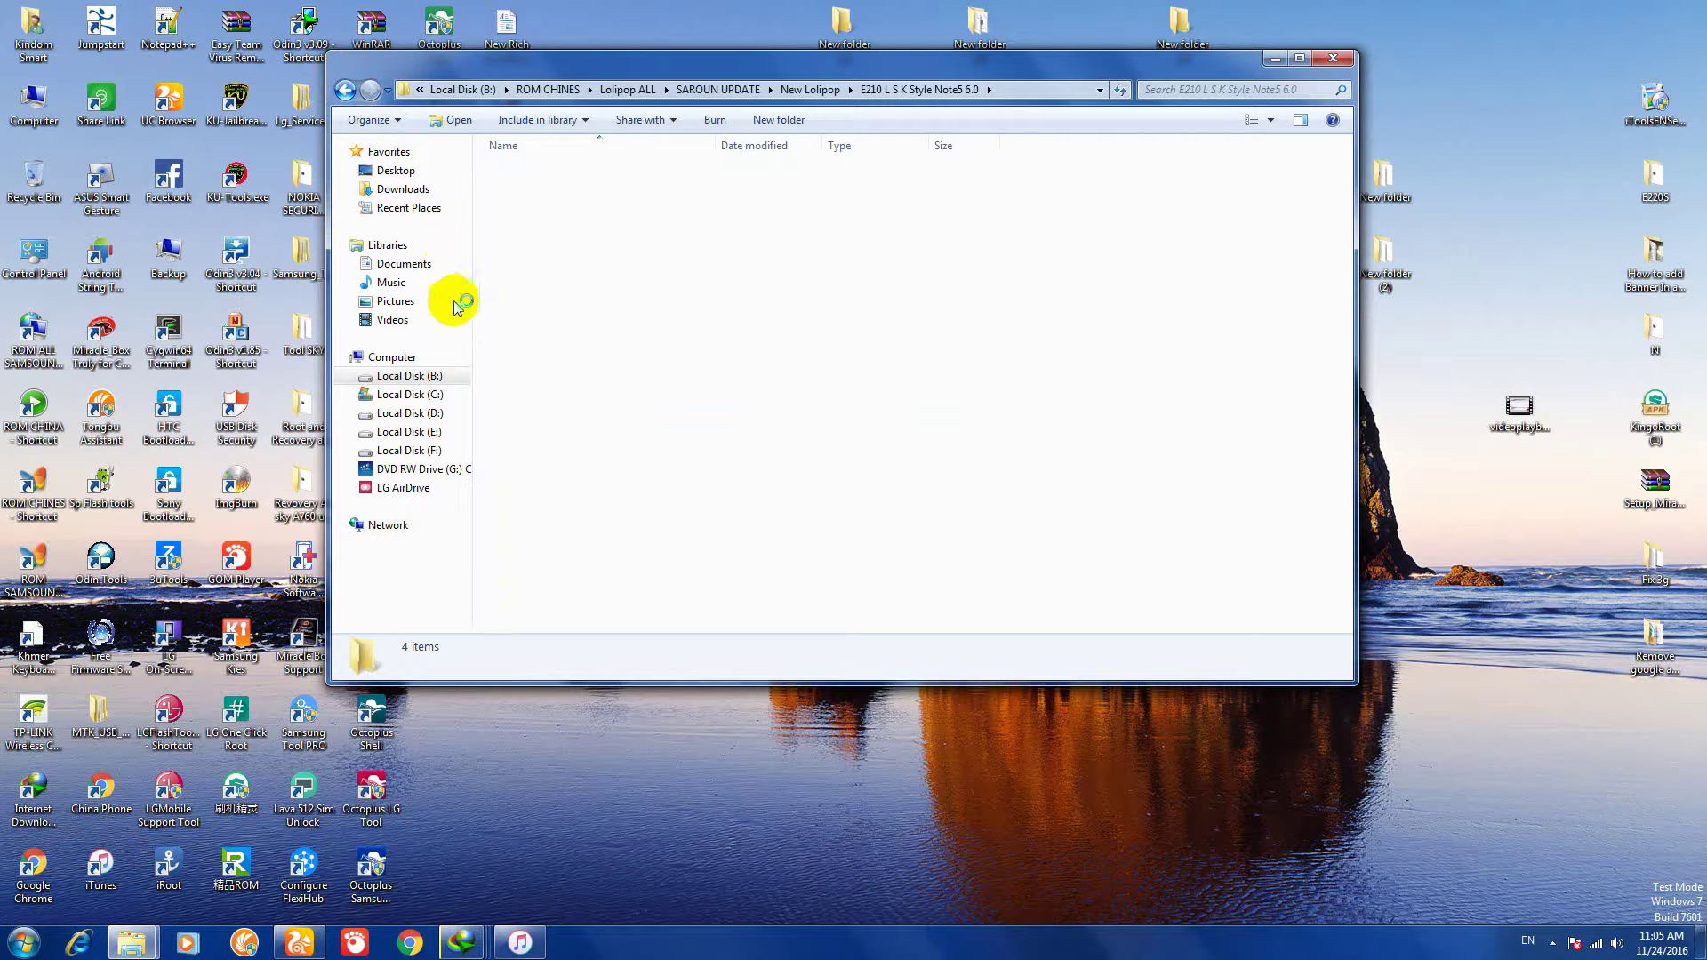
pyautogui.press('BackSpace')
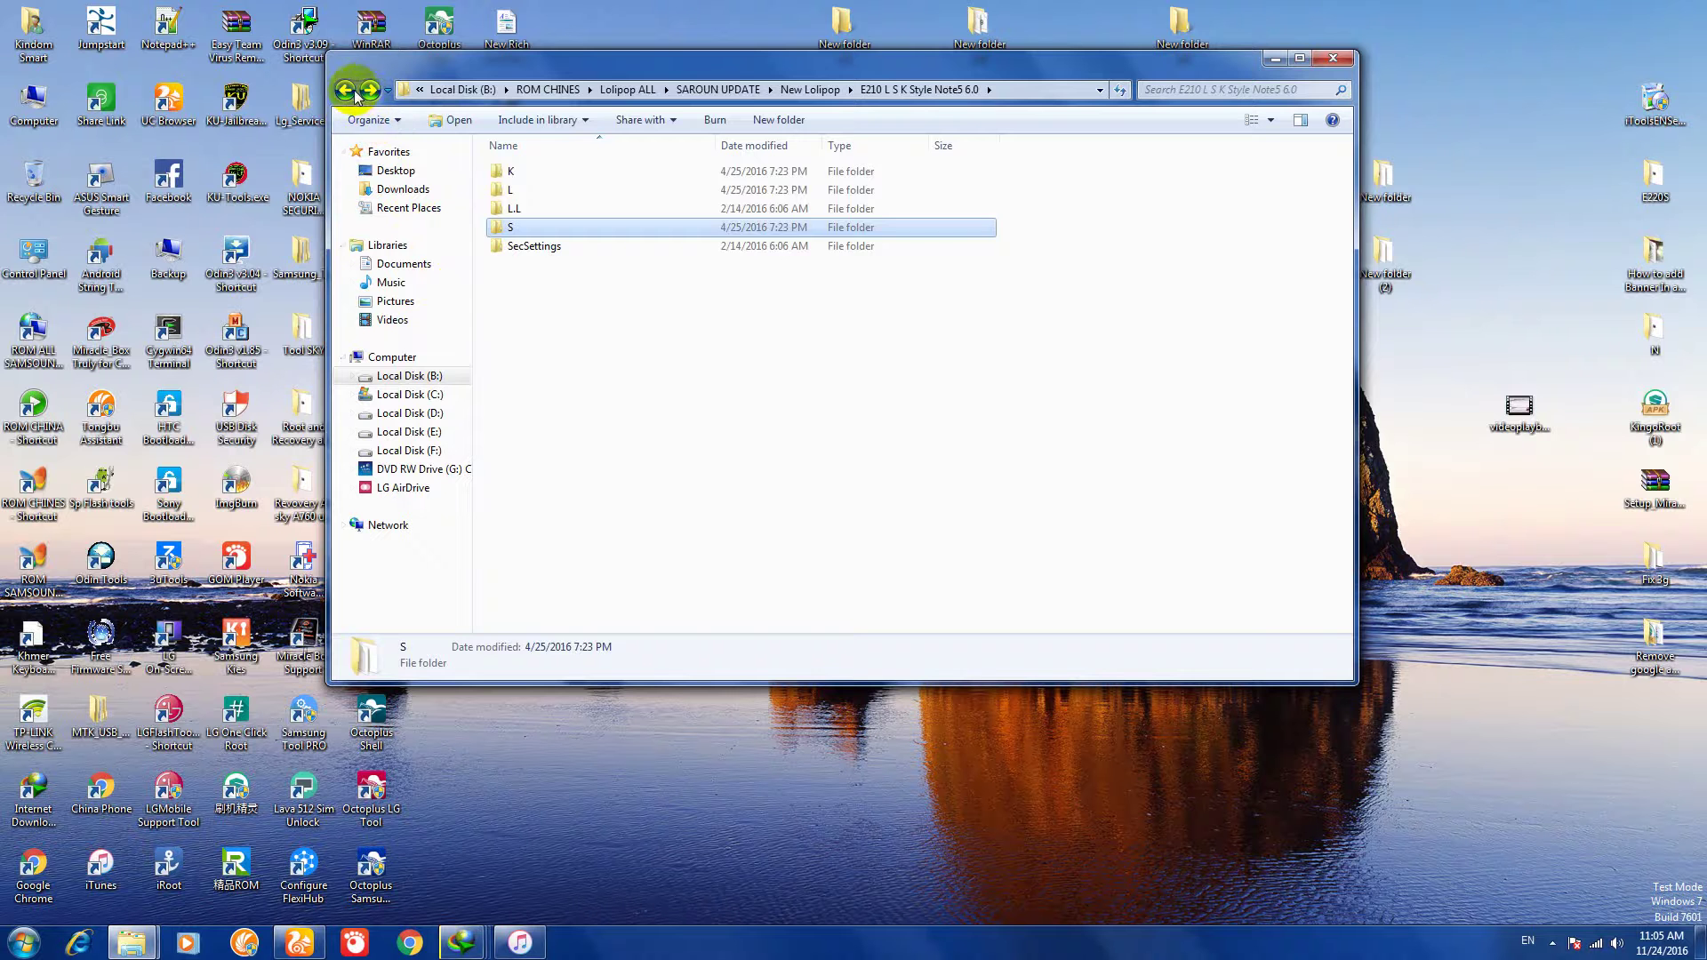
pyautogui.click(355, 92)
# Step: View the contents of the N subfolder inside E210 Style S6 and go back to E210 Style S6
pyautogui.doubleClick(545, 438)
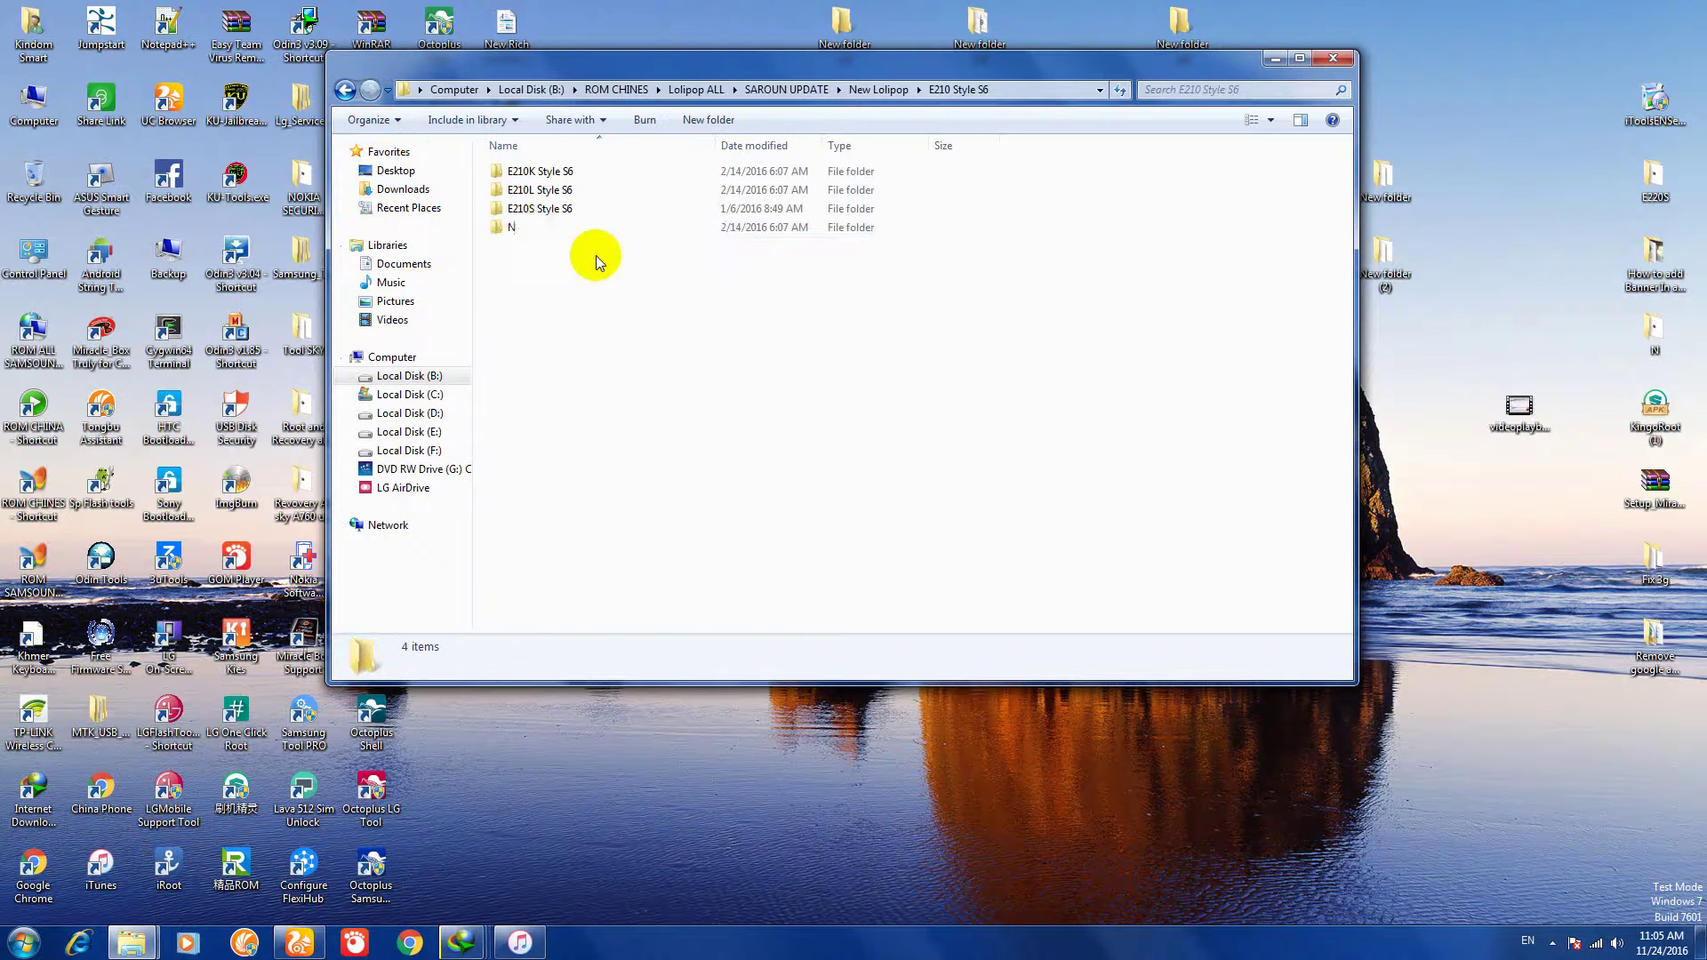
pyautogui.doubleClick(522, 226)
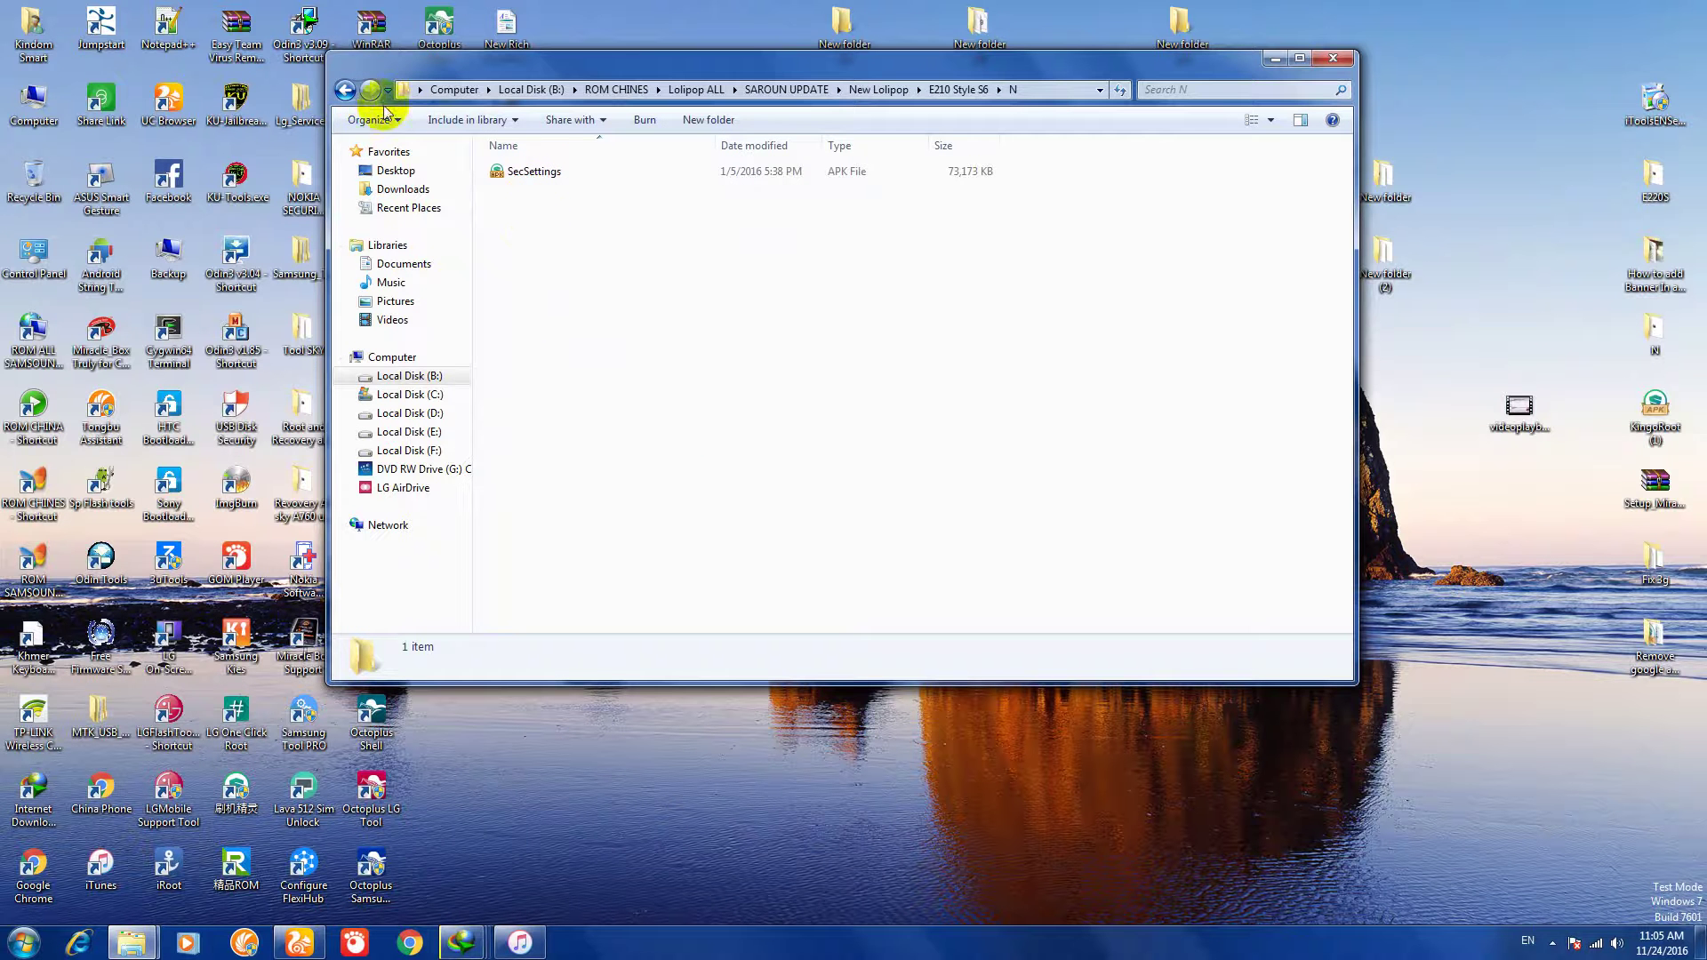
pyautogui.click(349, 92)
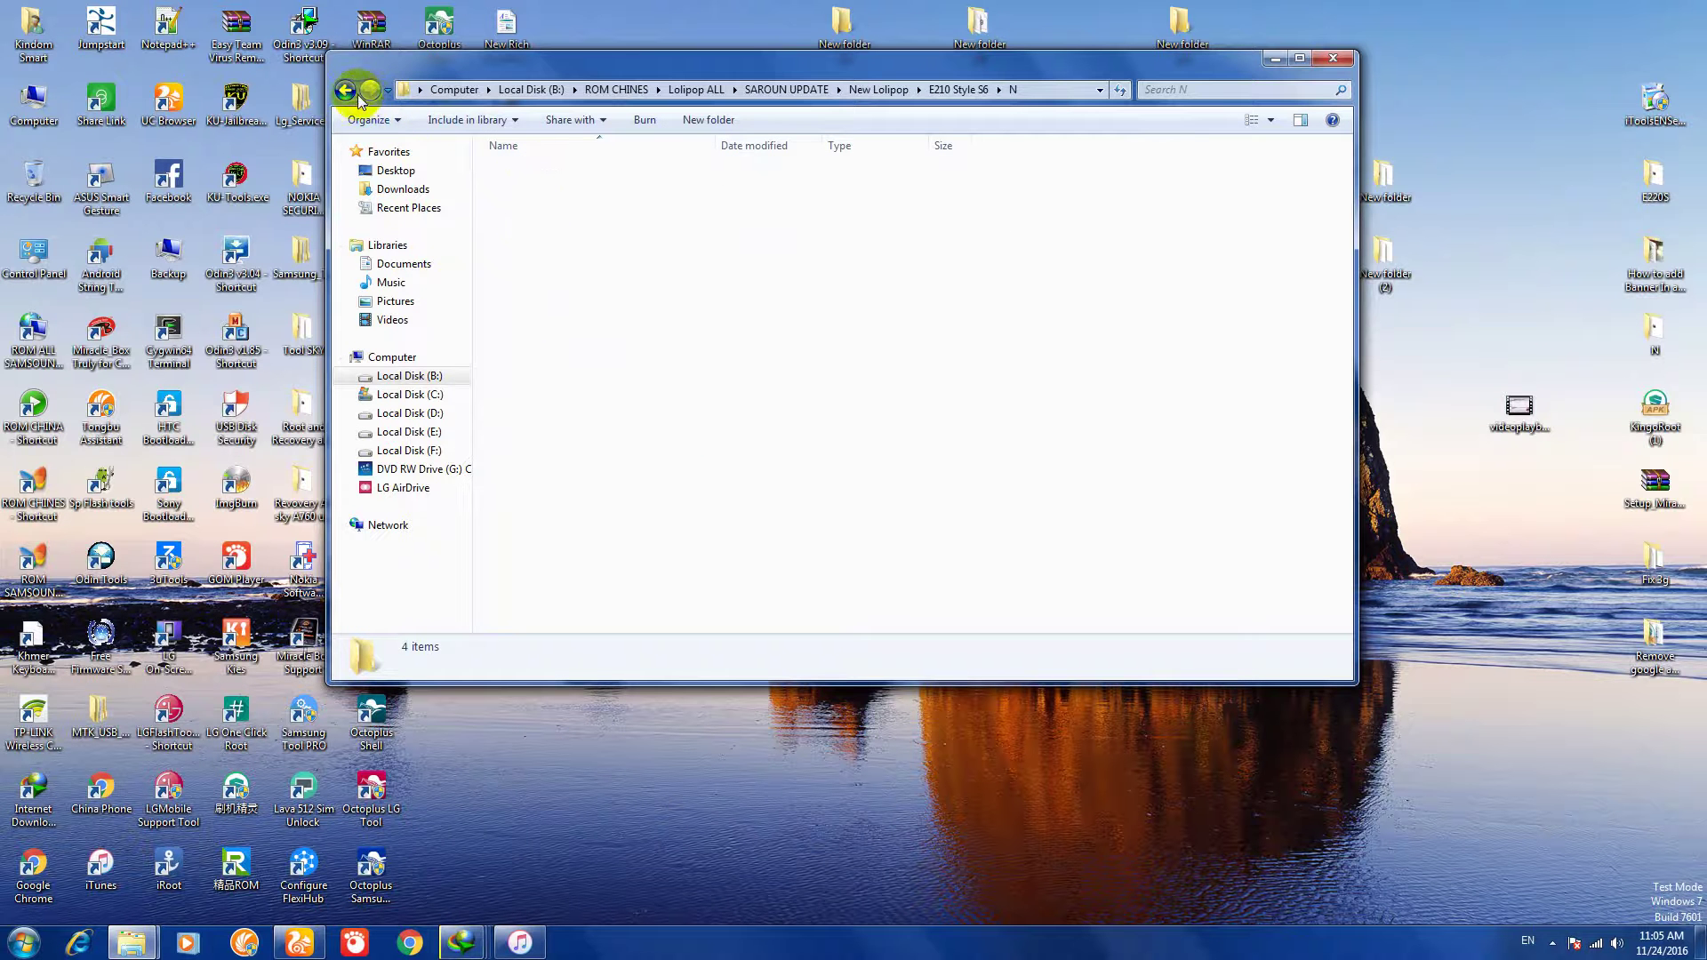
# Step: View the Screenshots folder of E210K Style S6 and return to New Lolipop
pyautogui.click(569, 174)
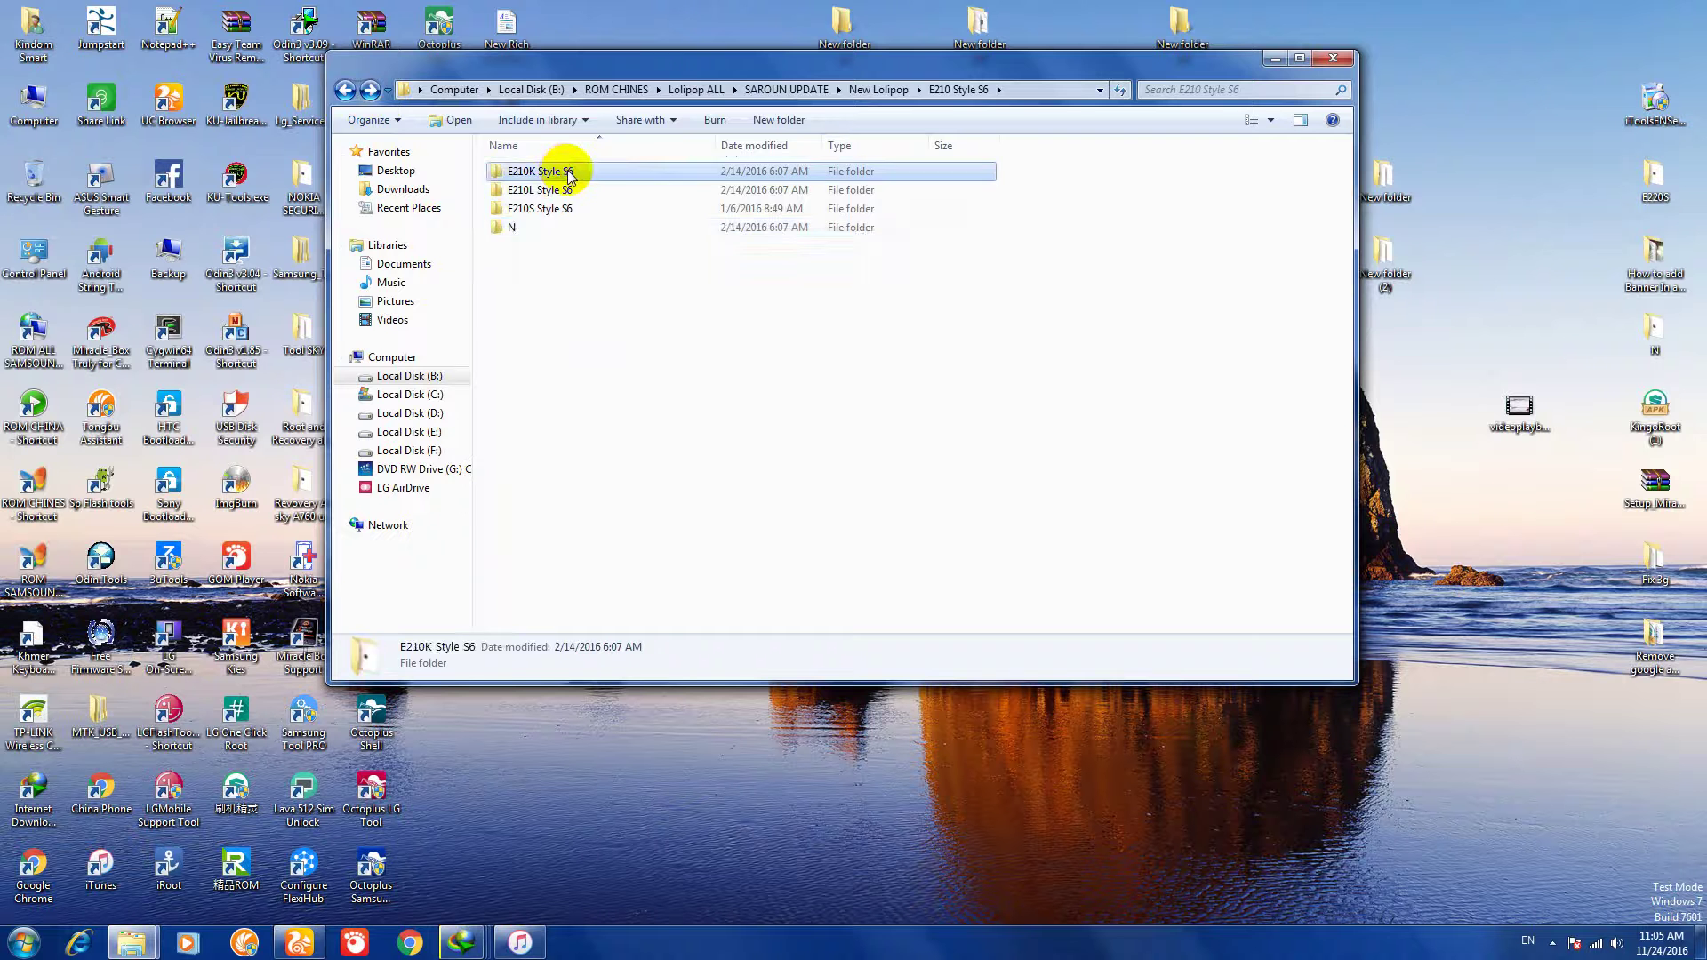
pyautogui.doubleClick(570, 174)
pyautogui.doubleClick(536, 172)
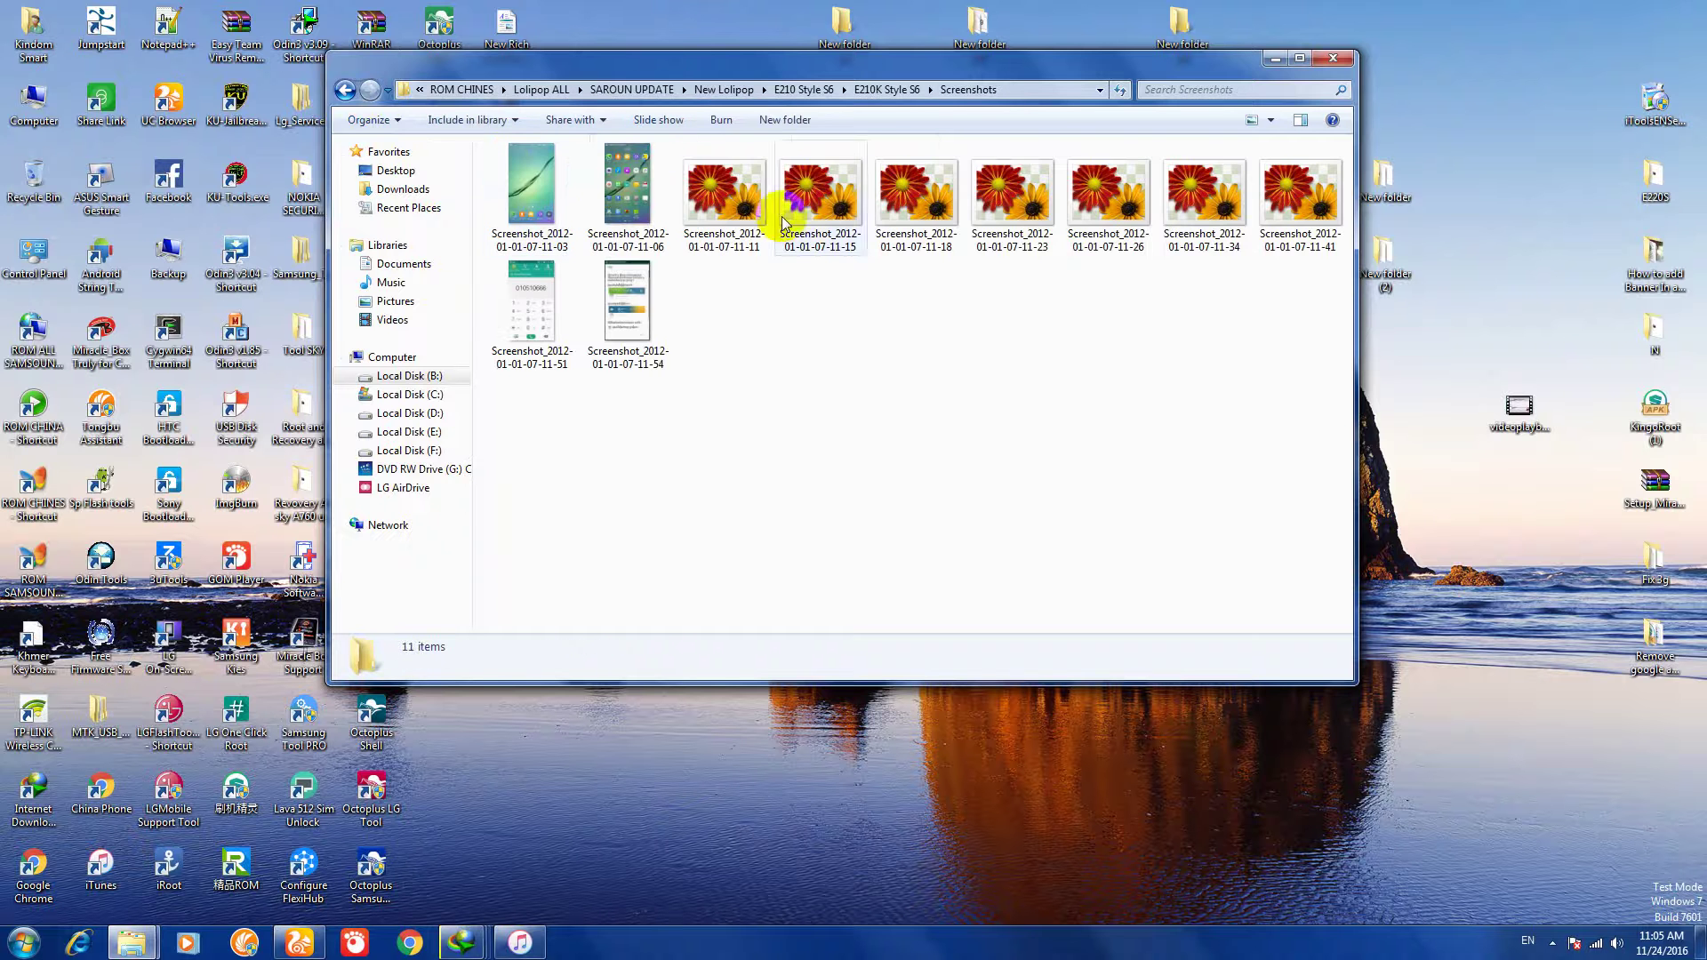
pyautogui.click(348, 92)
pyautogui.click(349, 93)
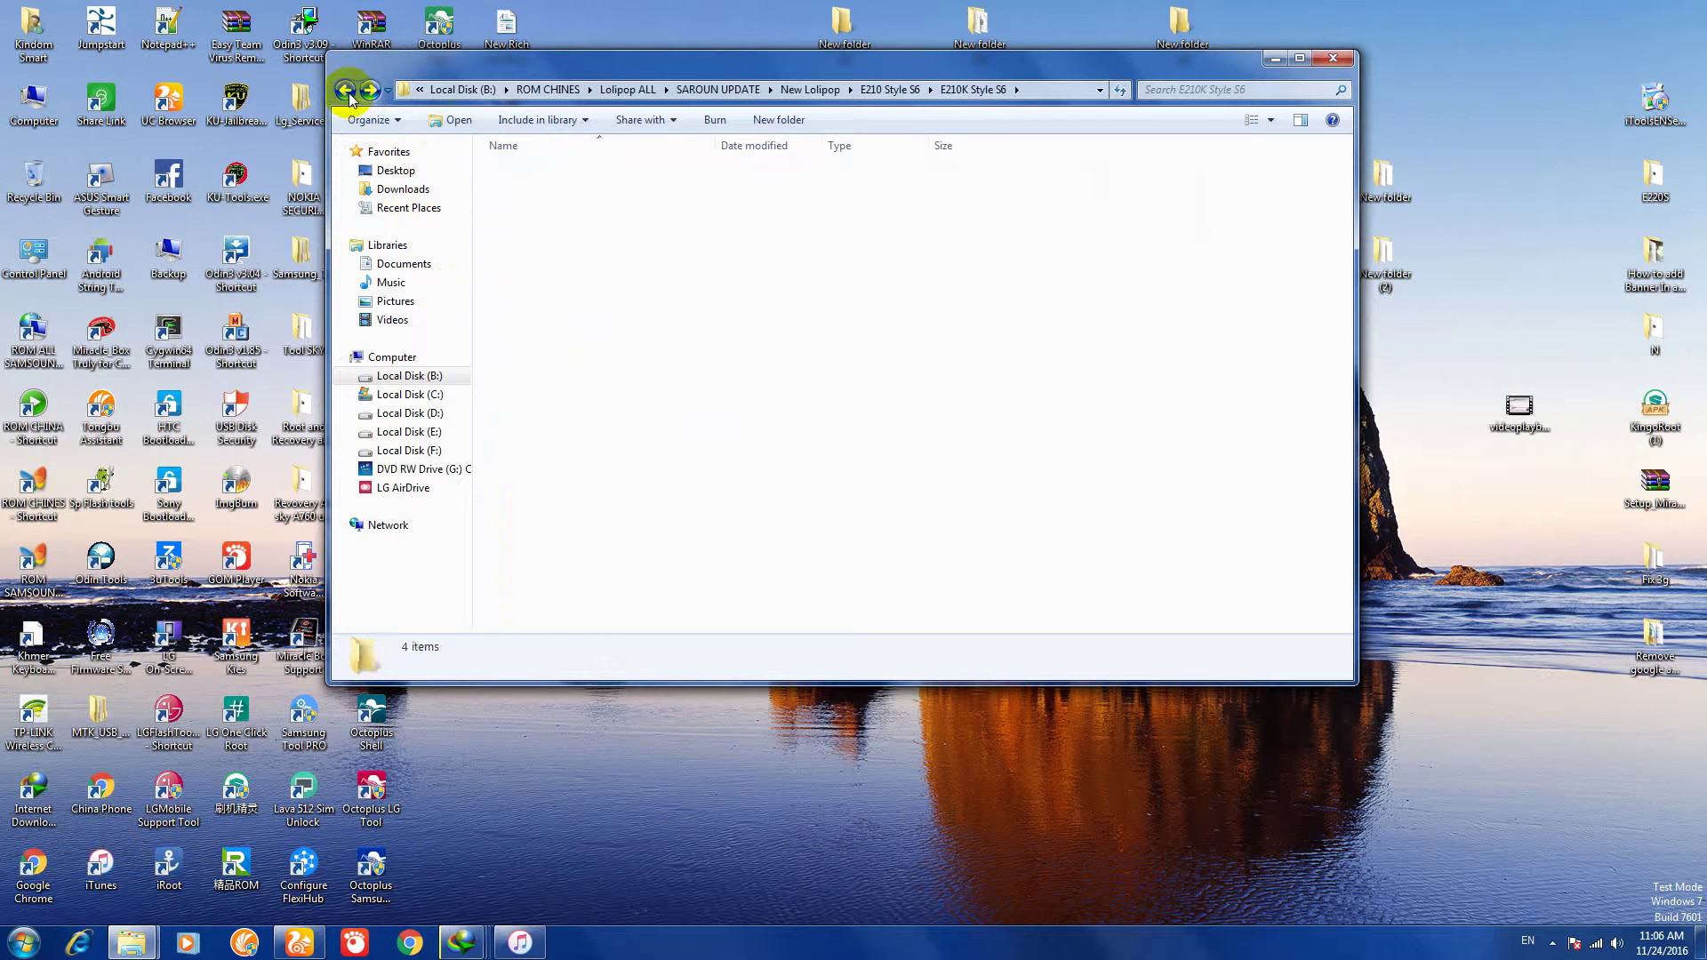
pyautogui.click(348, 90)
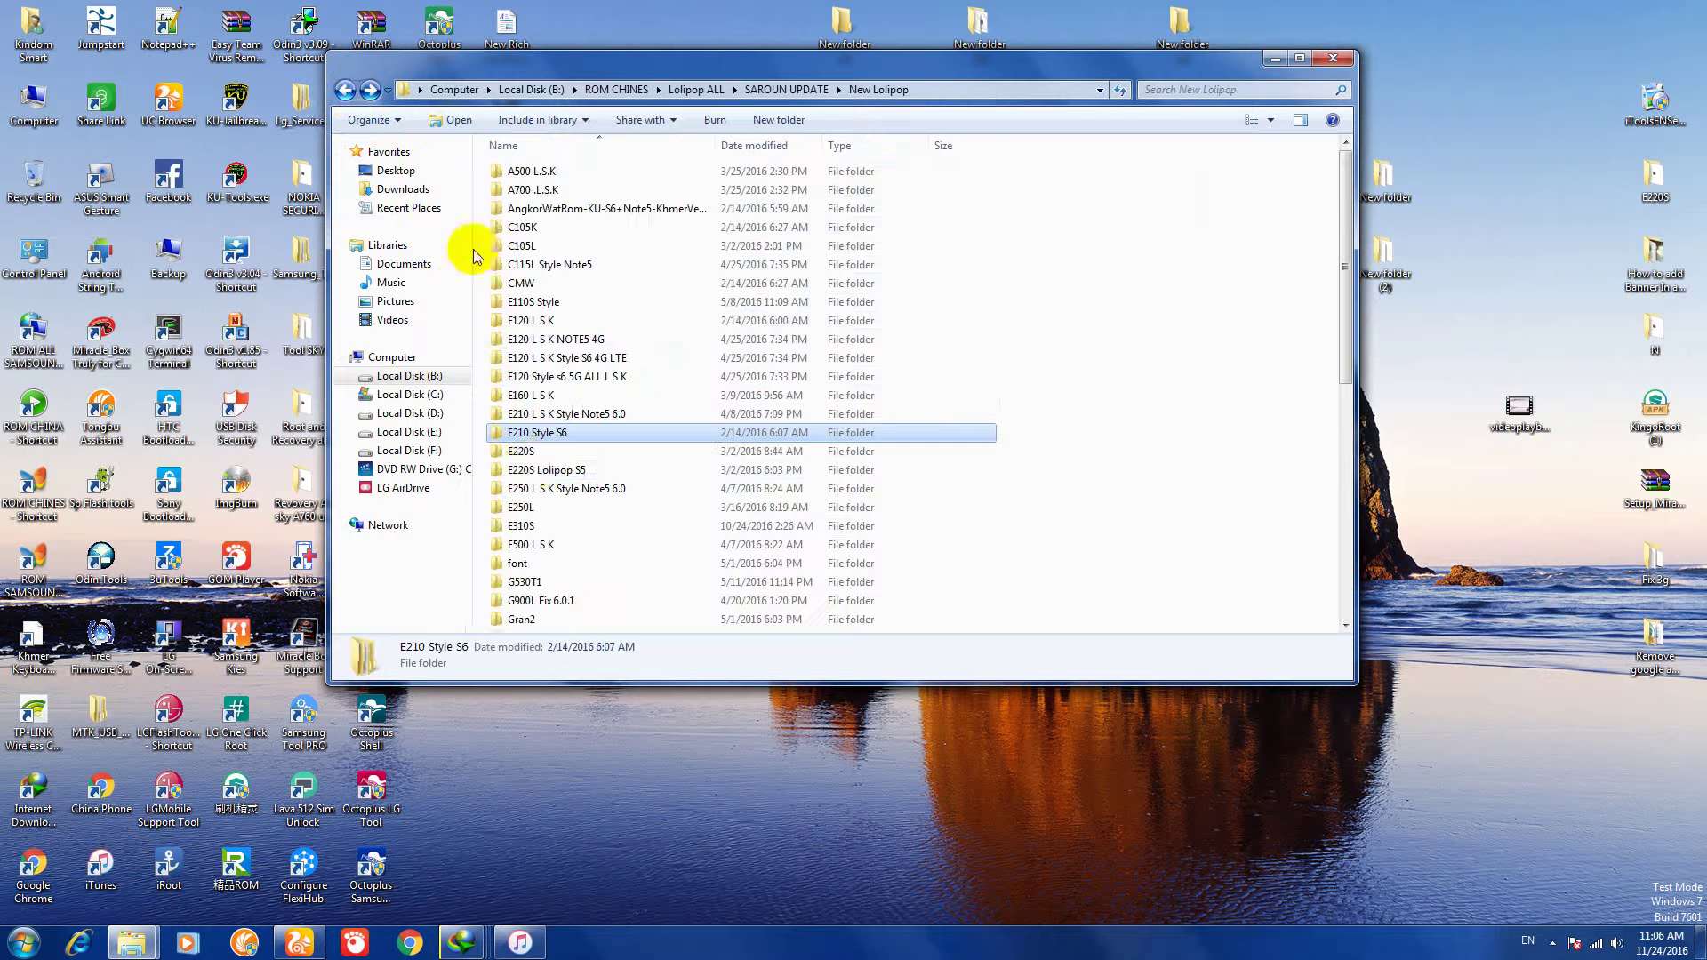
# Step: Check the archives in E220S and in the S5 subfolder of E220S Lolipop S5, ending back in New Lolipop
pyautogui.doubleClick(526, 451)
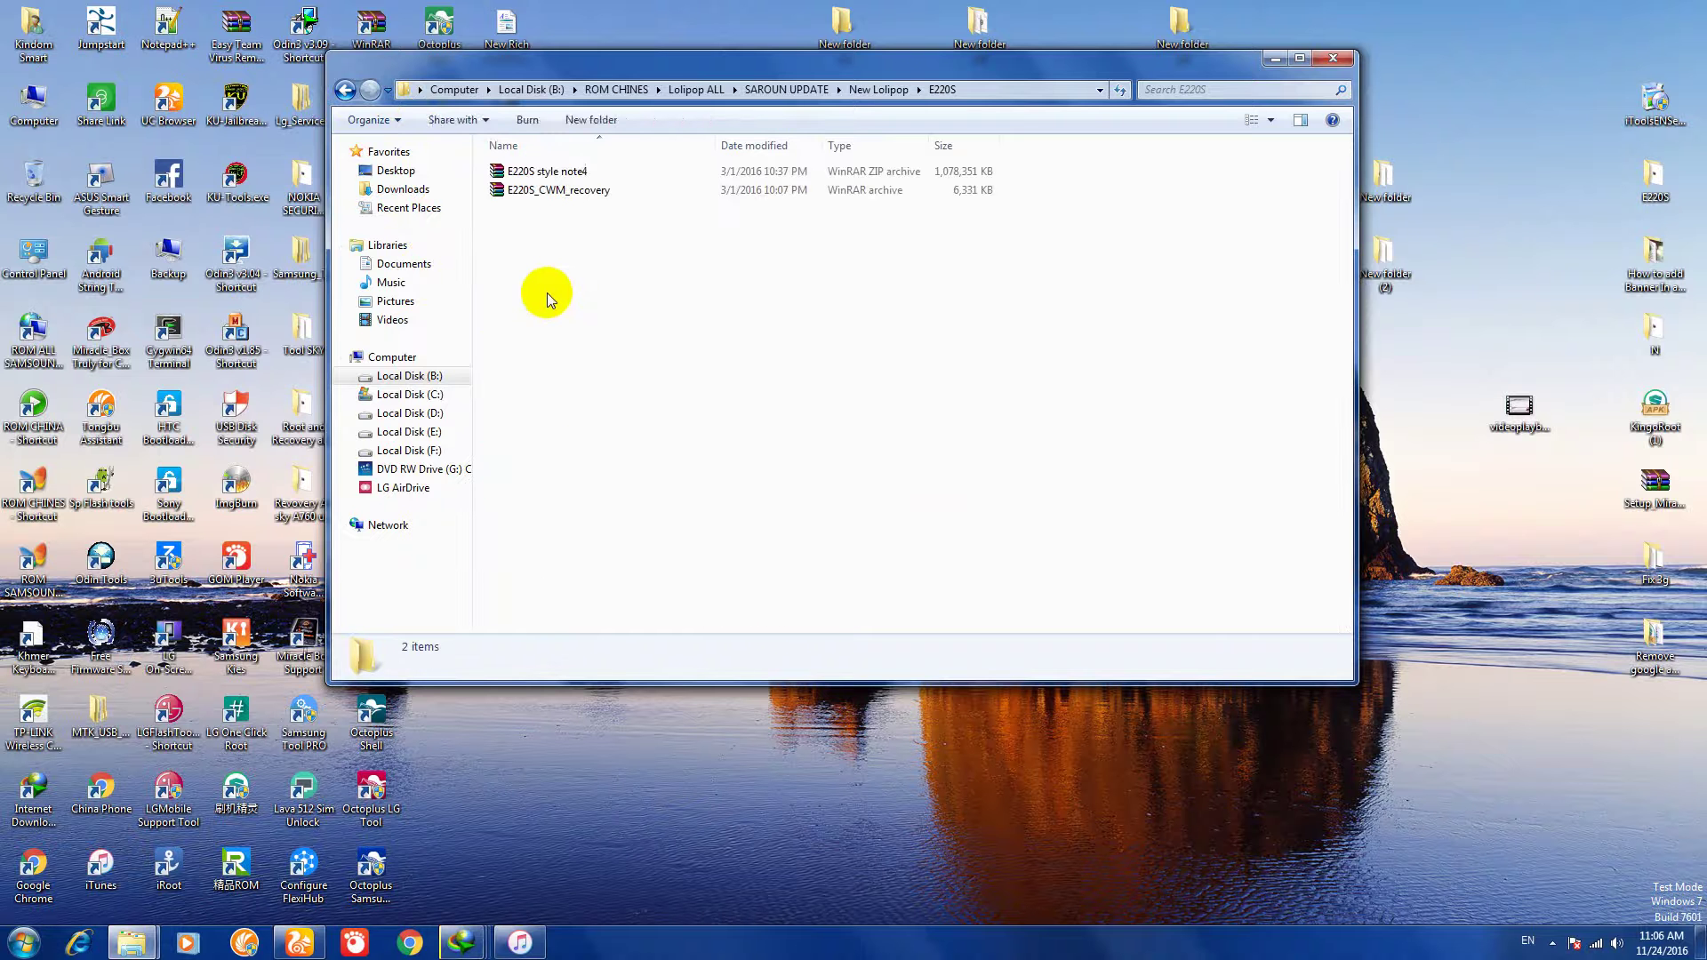
pyautogui.click(346, 90)
pyautogui.doubleClick(560, 481)
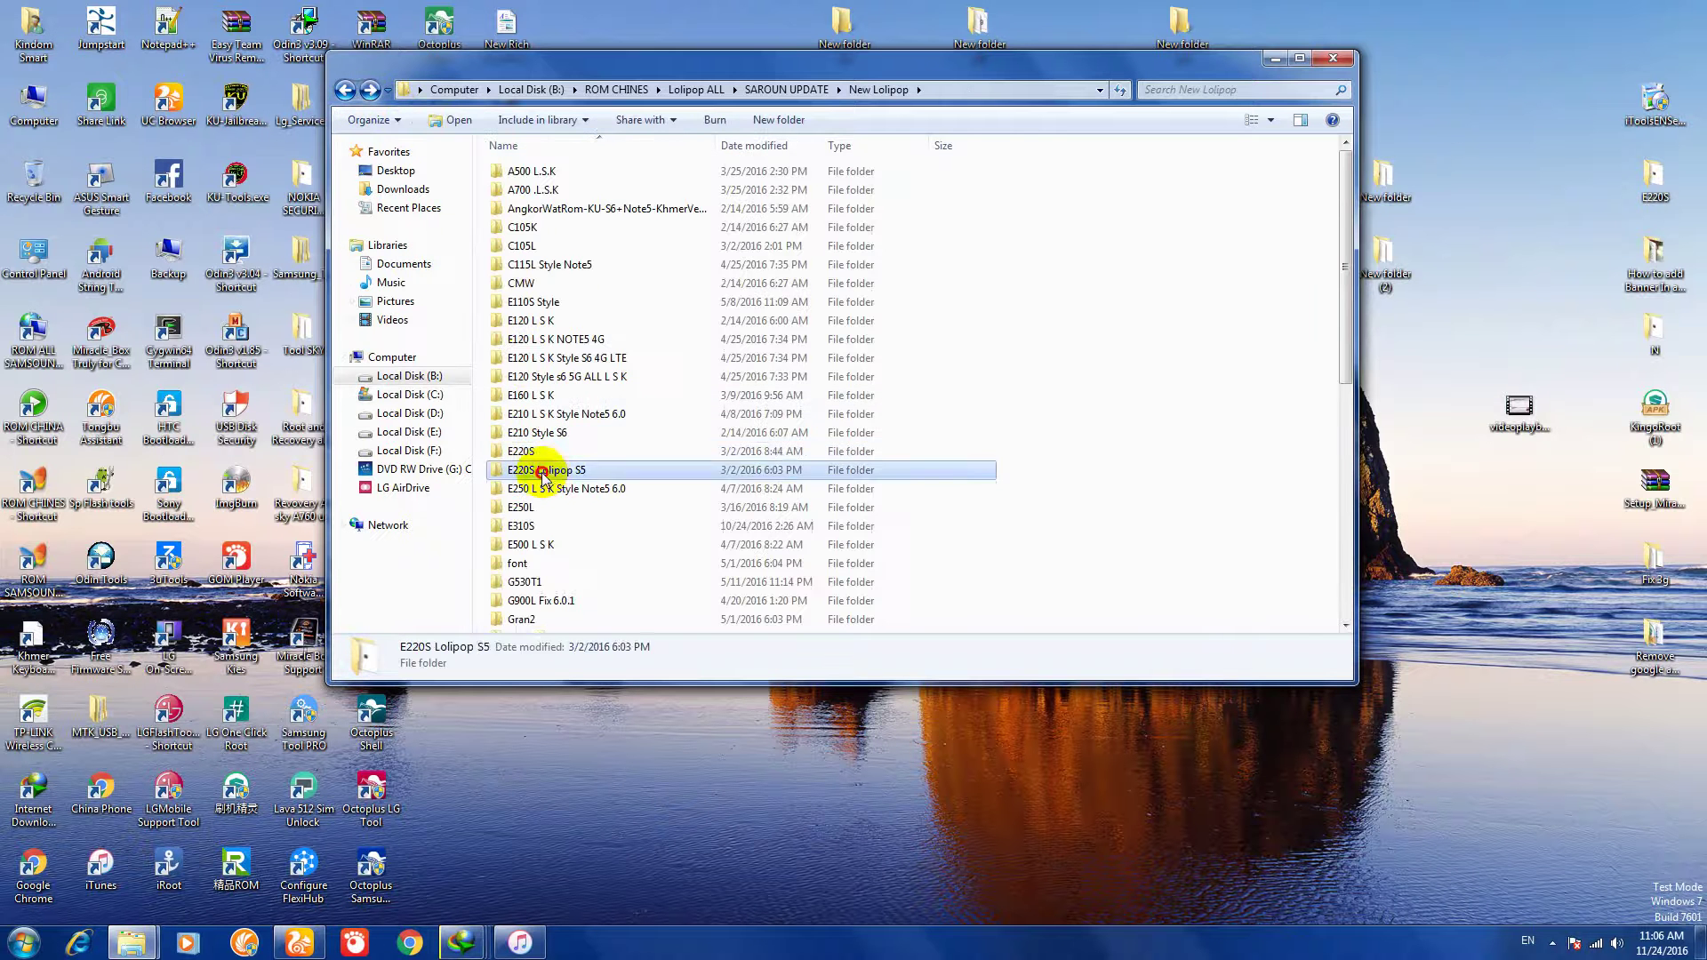
pyautogui.doubleClick(512, 188)
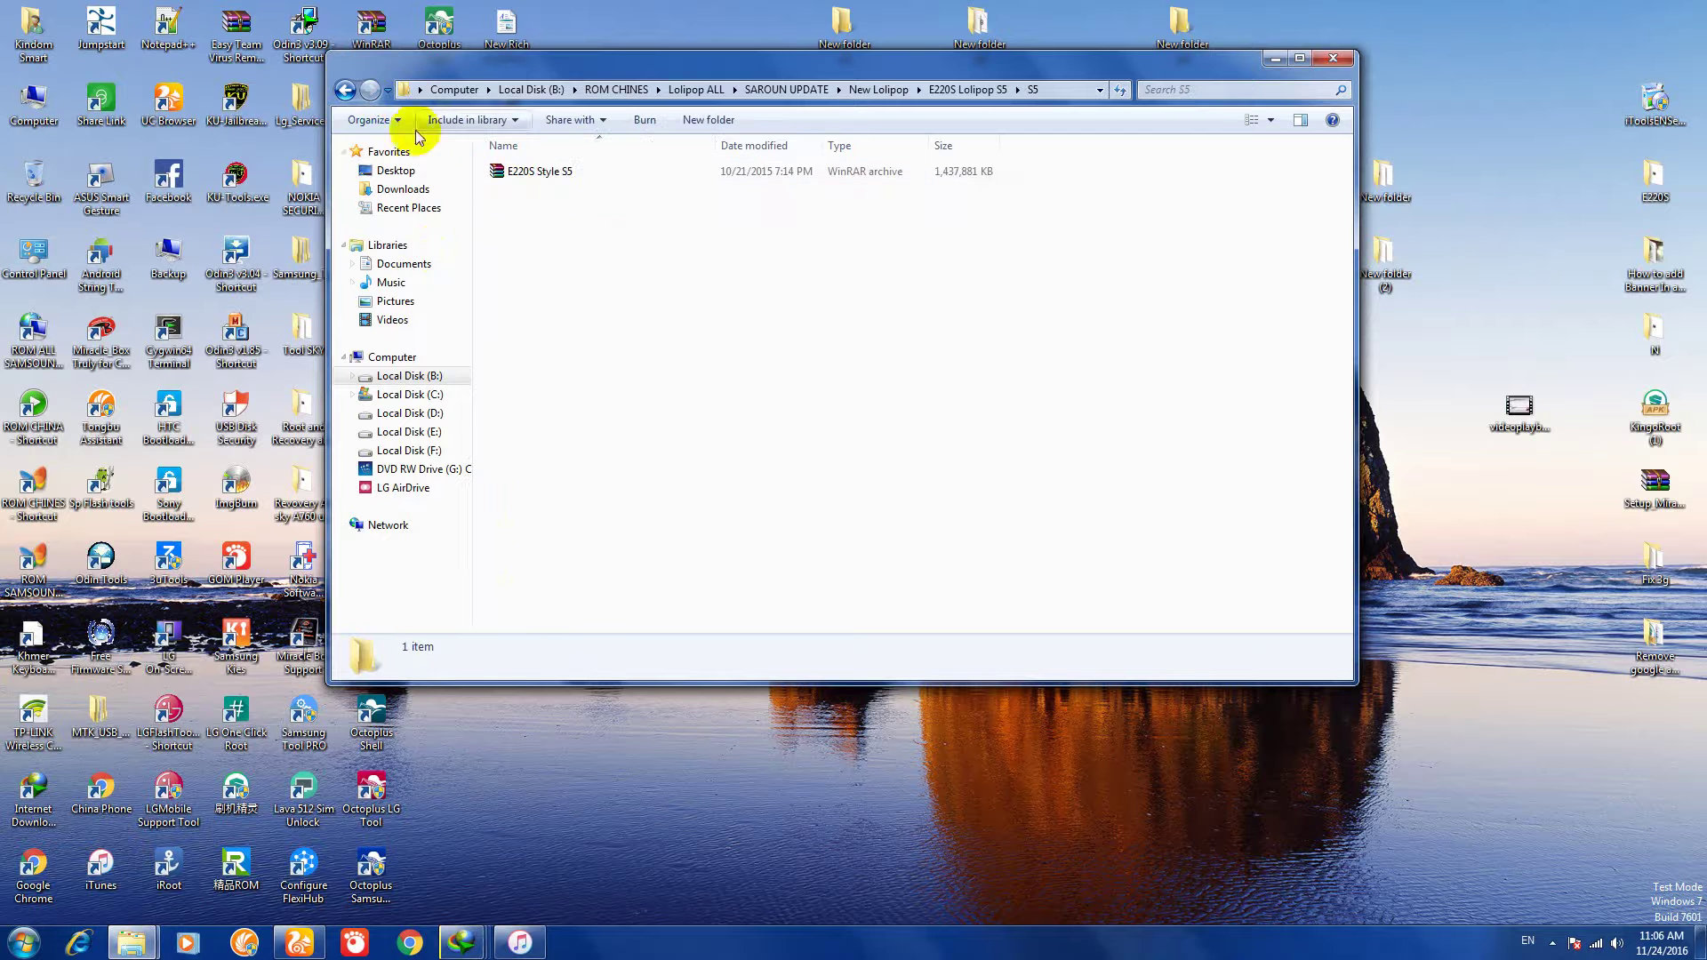
pyautogui.click(345, 90)
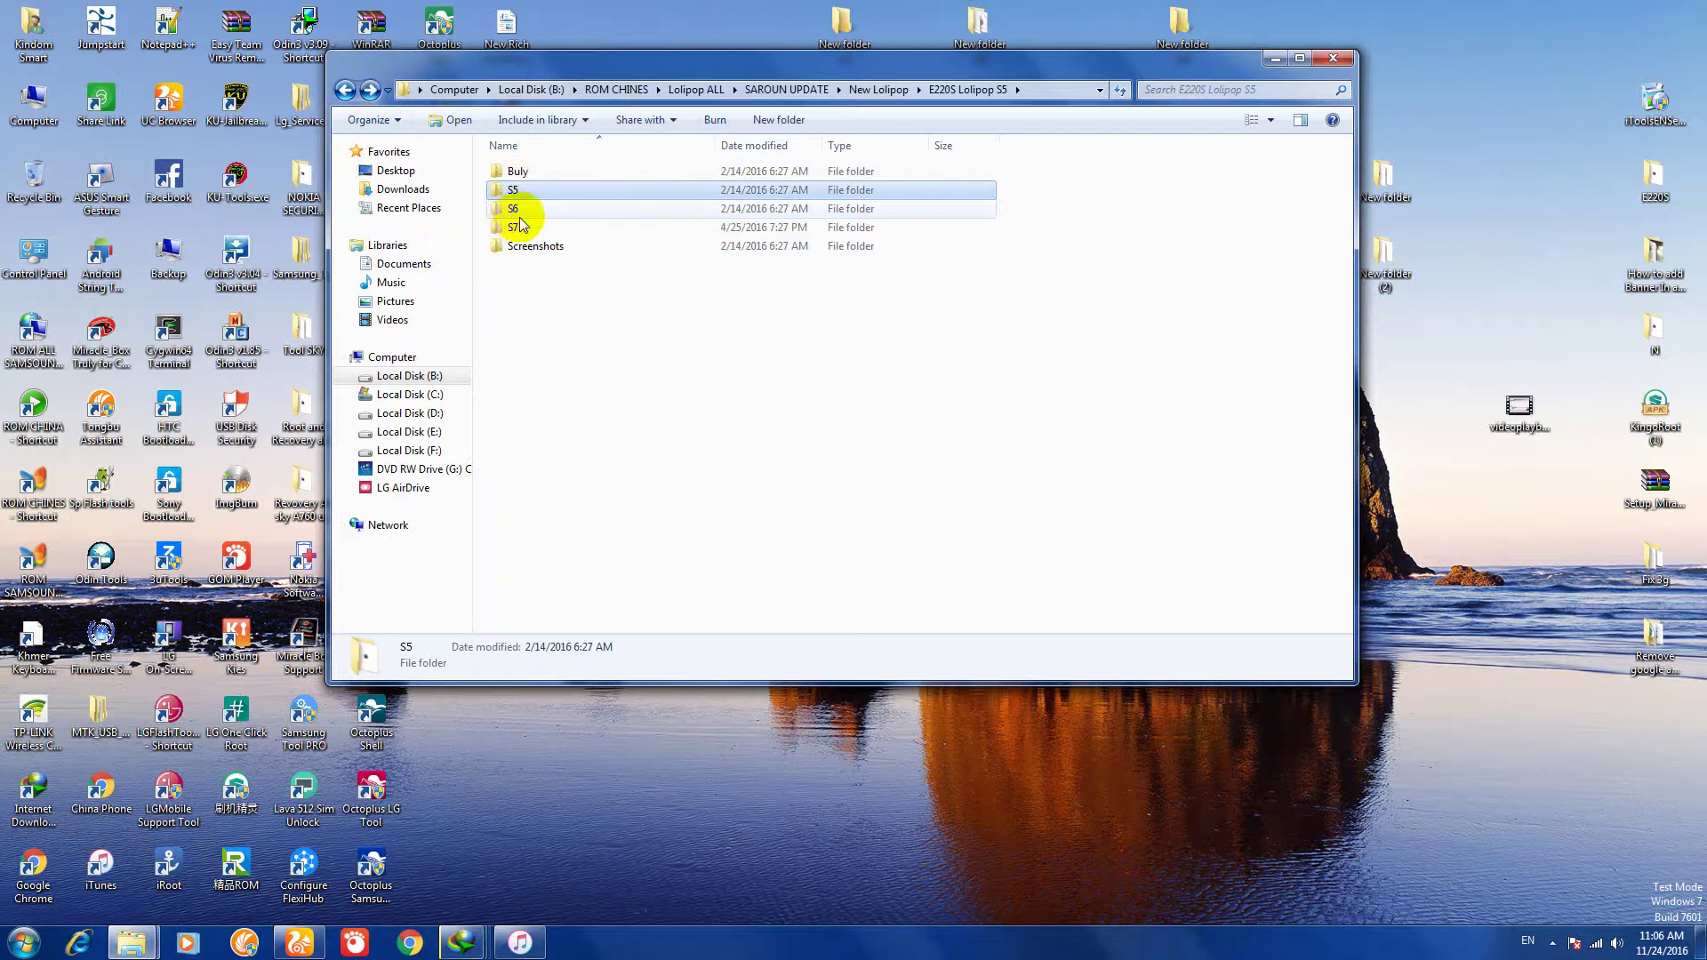
pyautogui.click(345, 90)
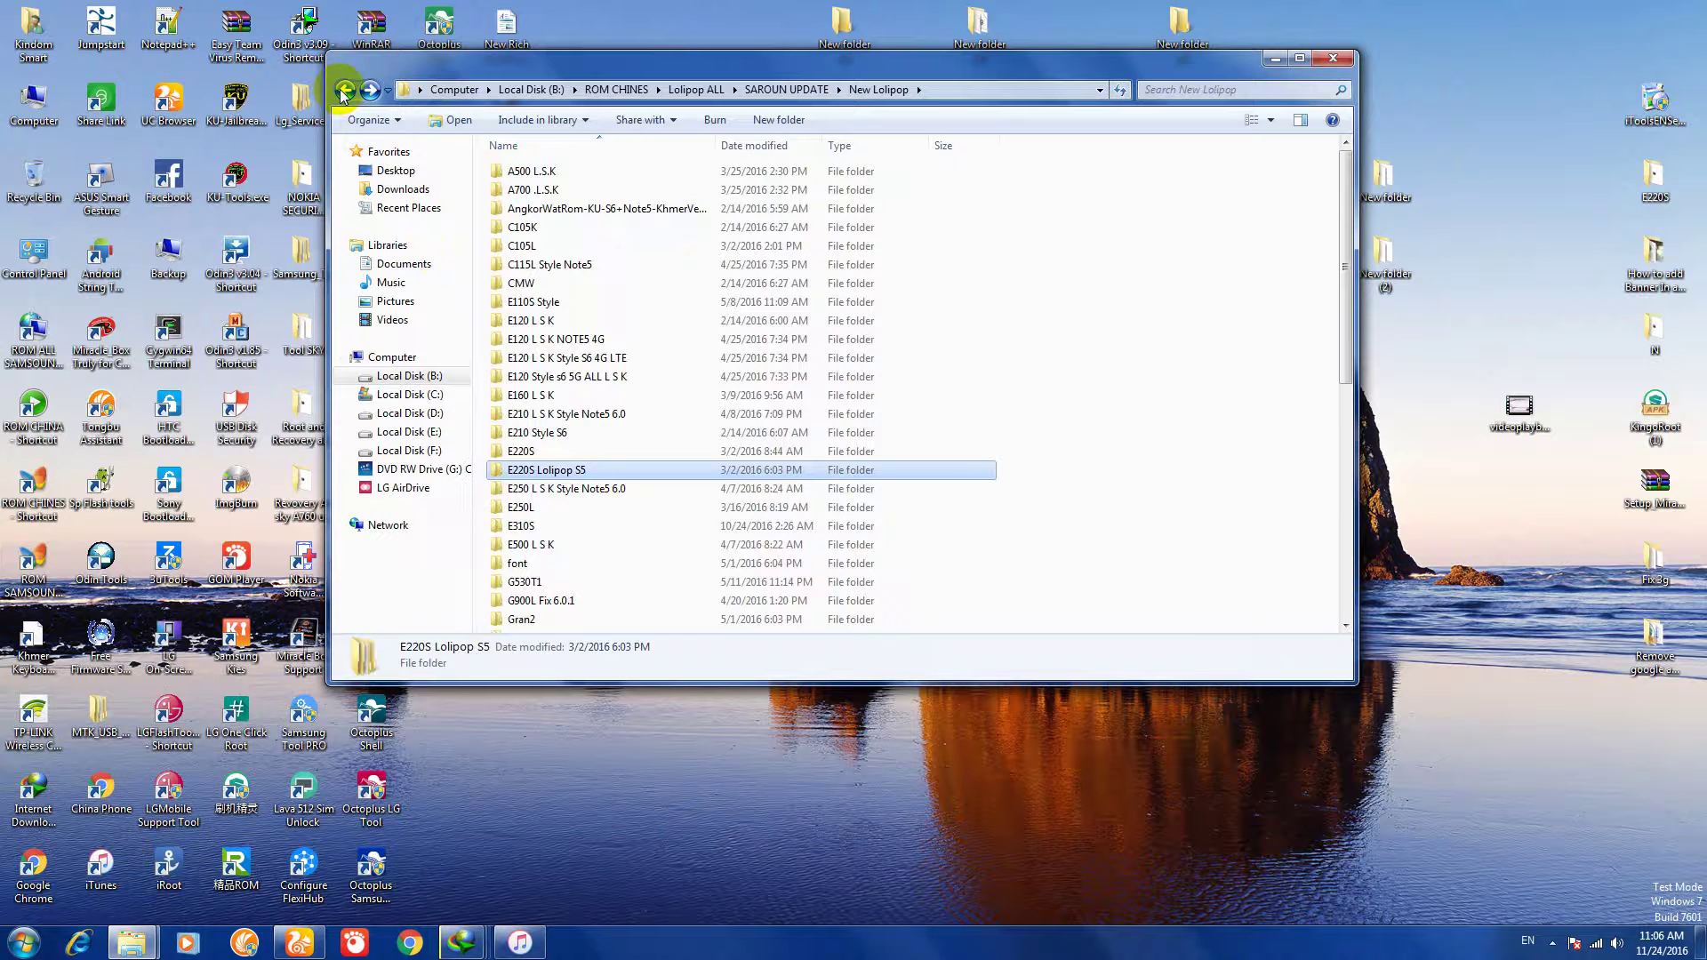
# Step: Open the E250 L S K Style Note5 6.0 folder and move its window off the desktop icons
pyautogui.click(576, 498)
pyautogui.doubleClick(576, 498)
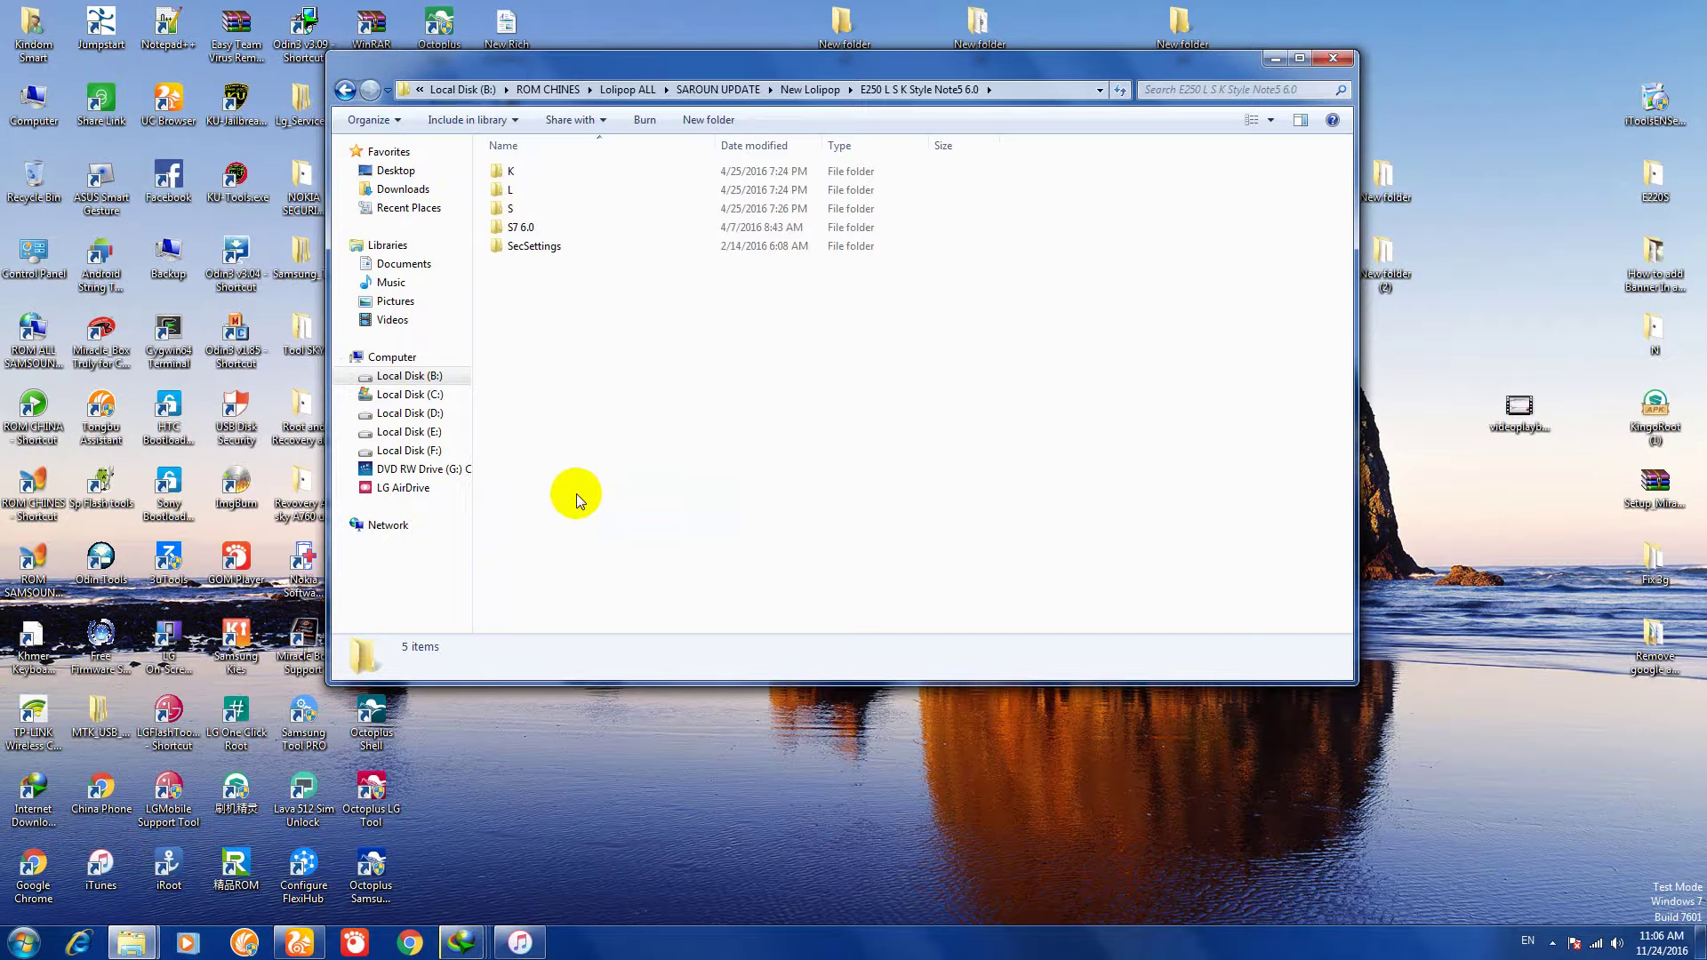
pyautogui.moveTo(569, 63); pyautogui.dragTo(919, 187)
# Step: Open Computer from the desktop to view the drives and connected devices
pyautogui.click(40, 99)
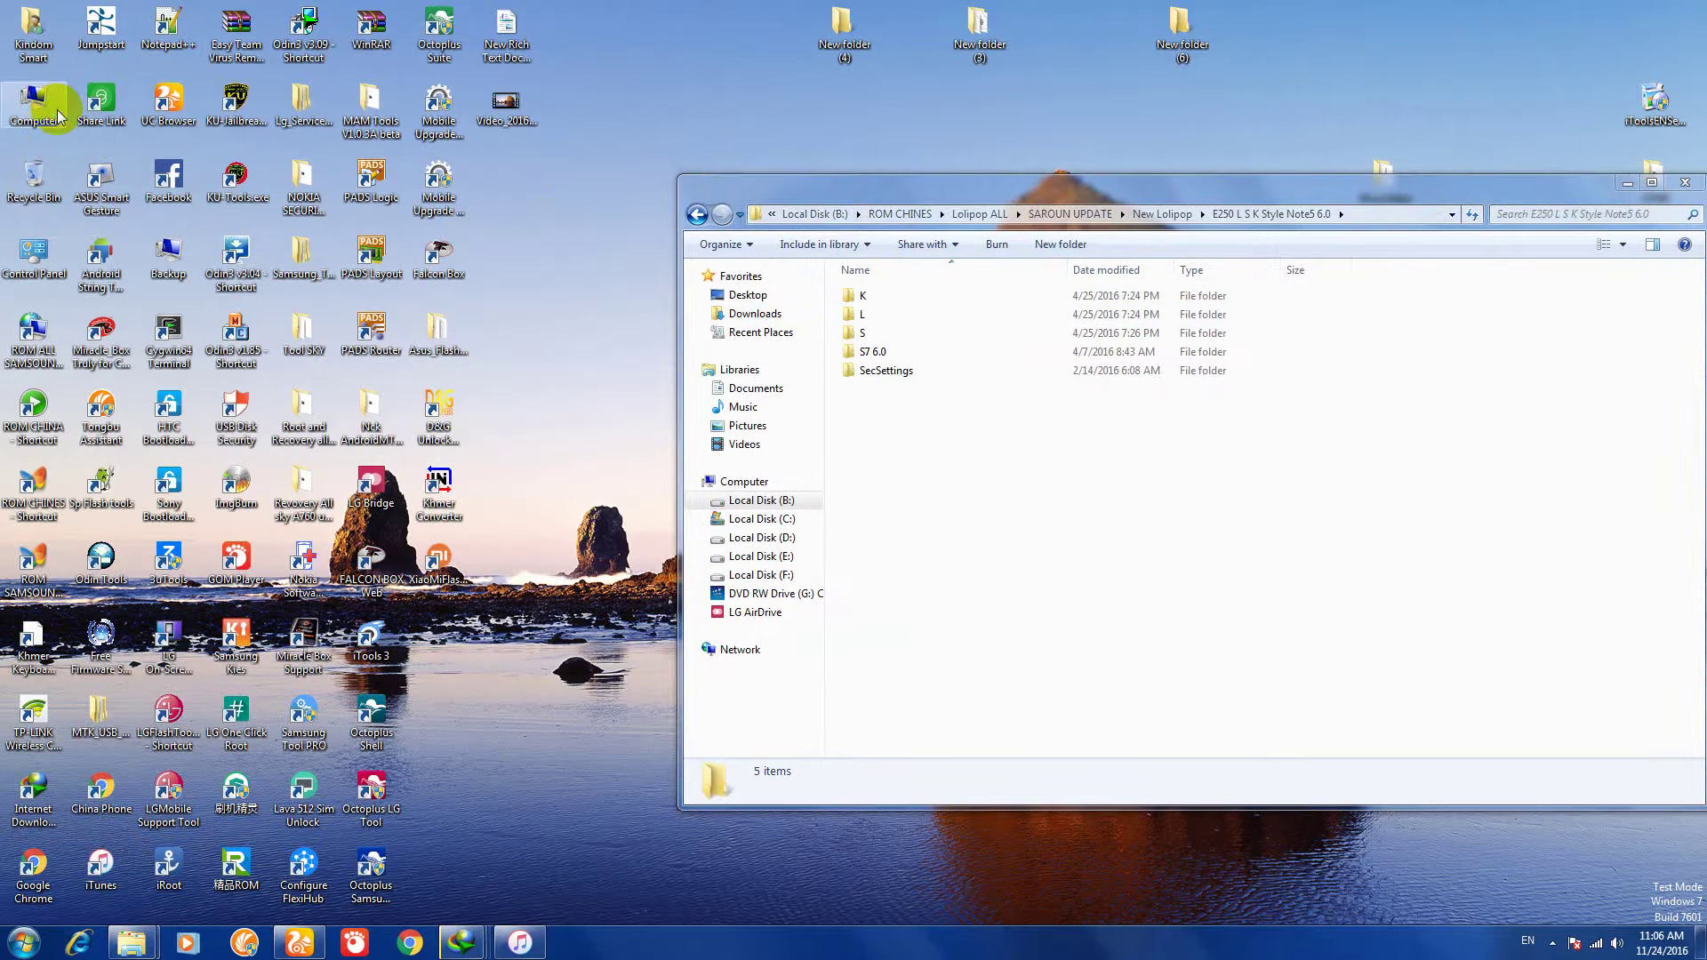
pyautogui.rightClick(58, 116)
pyautogui.click(79, 116)
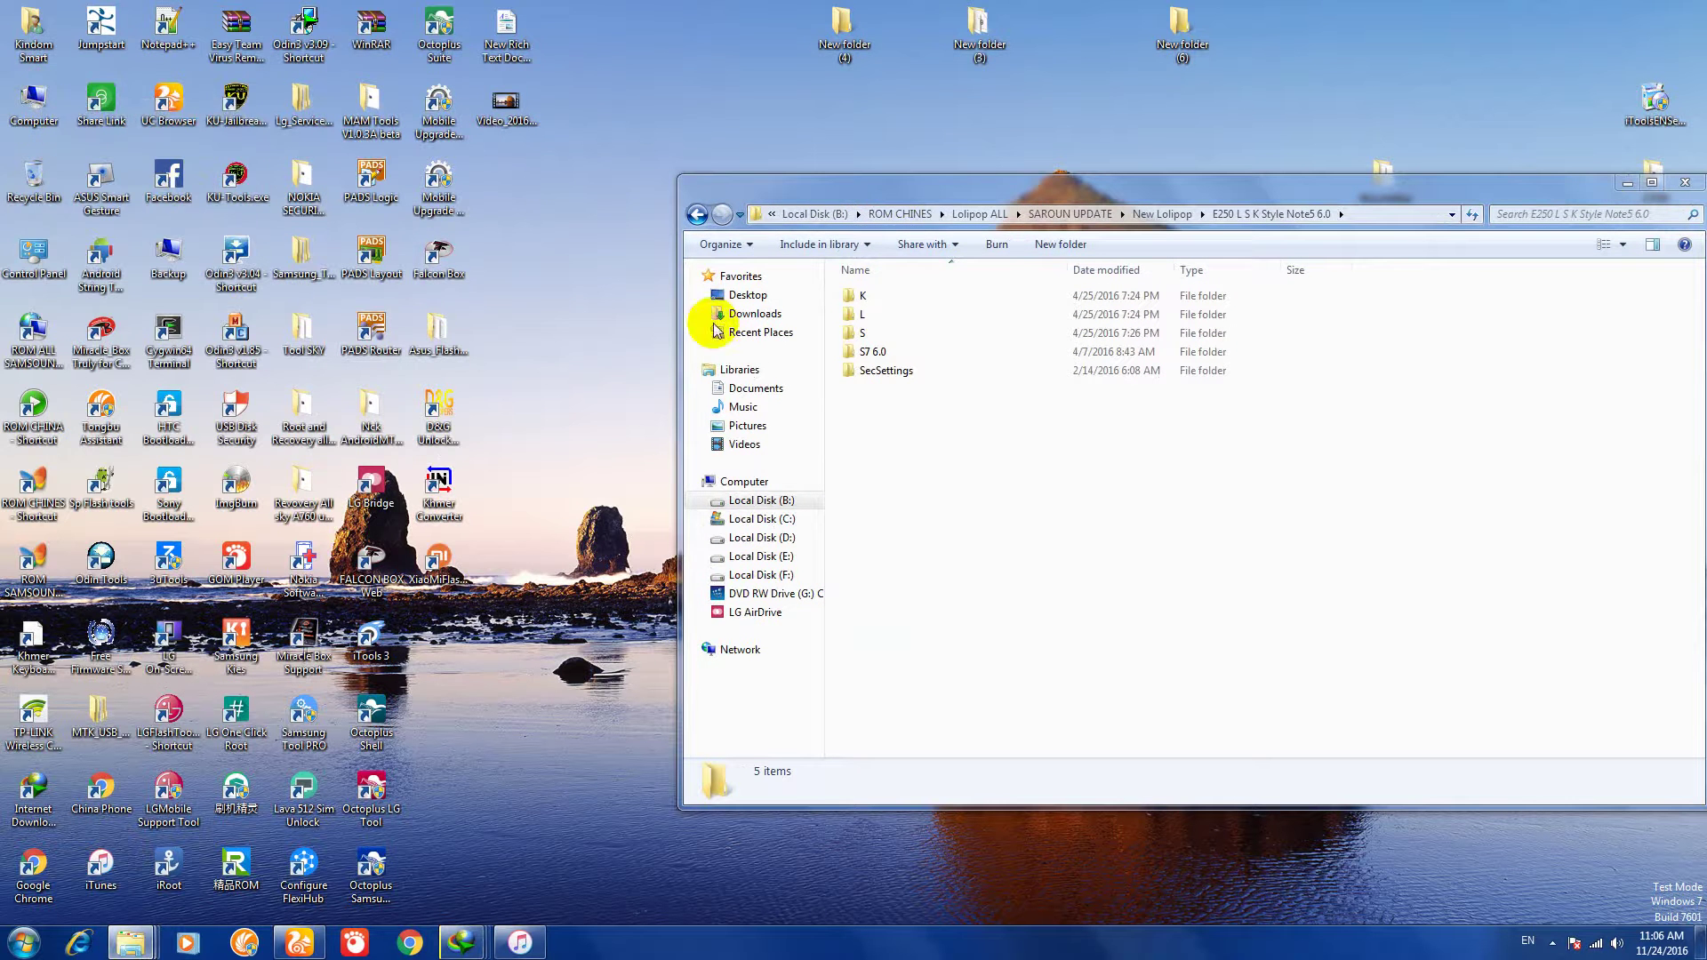
# Step: Open the device driver installation status for the connected Samsung phone
pyautogui.click(1530, 940)
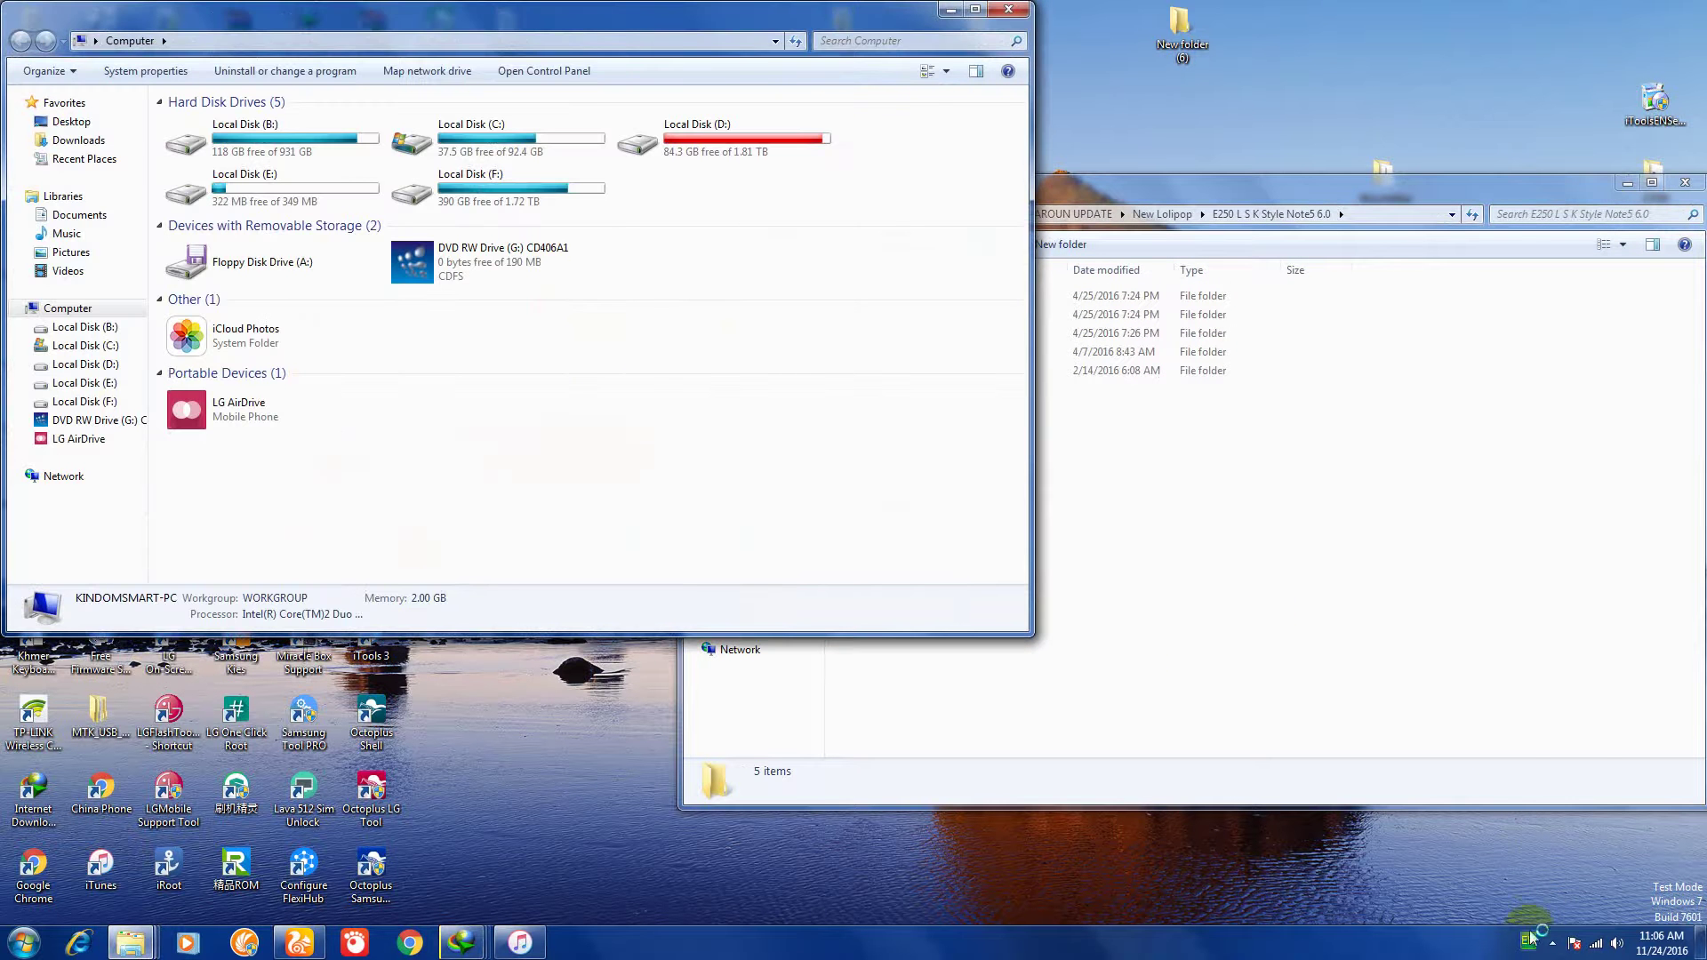
pyautogui.click(1551, 948)
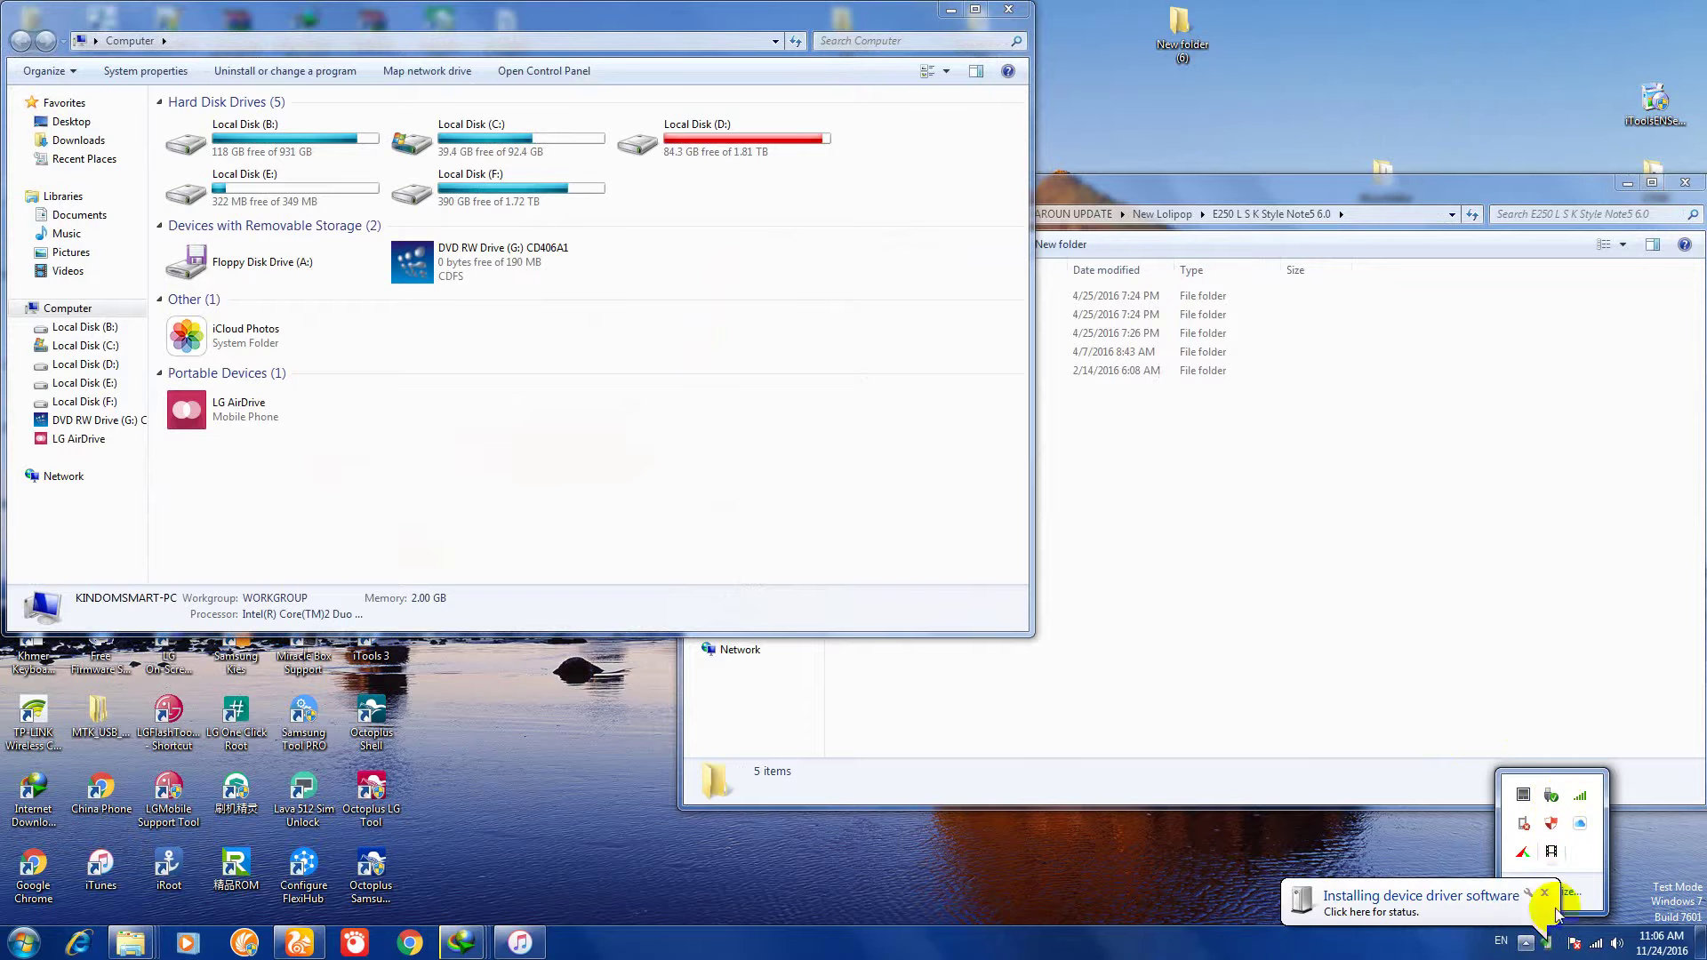
pyautogui.click(1550, 947)
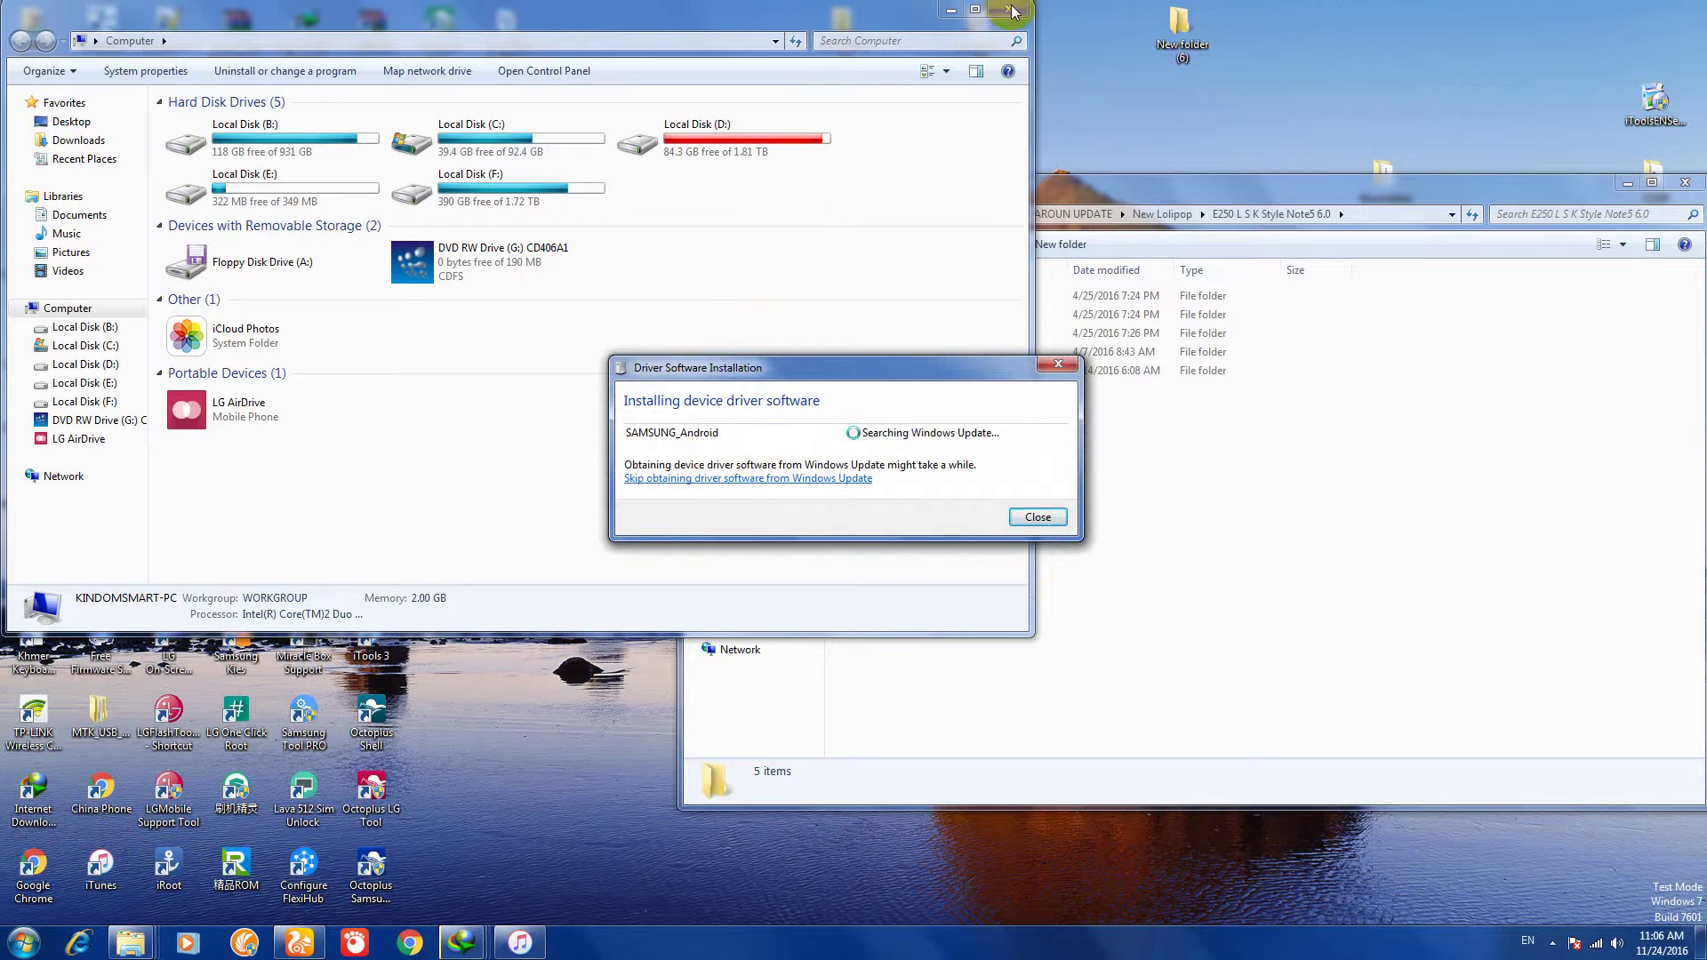
# Step: Close the Computer window and move the Driver Software Installation dialog clear of the ROM folder window
pyautogui.click(1012, 337)
pyautogui.click(1008, 9)
pyautogui.moveTo(941, 377); pyautogui.dragTo(328, 546)
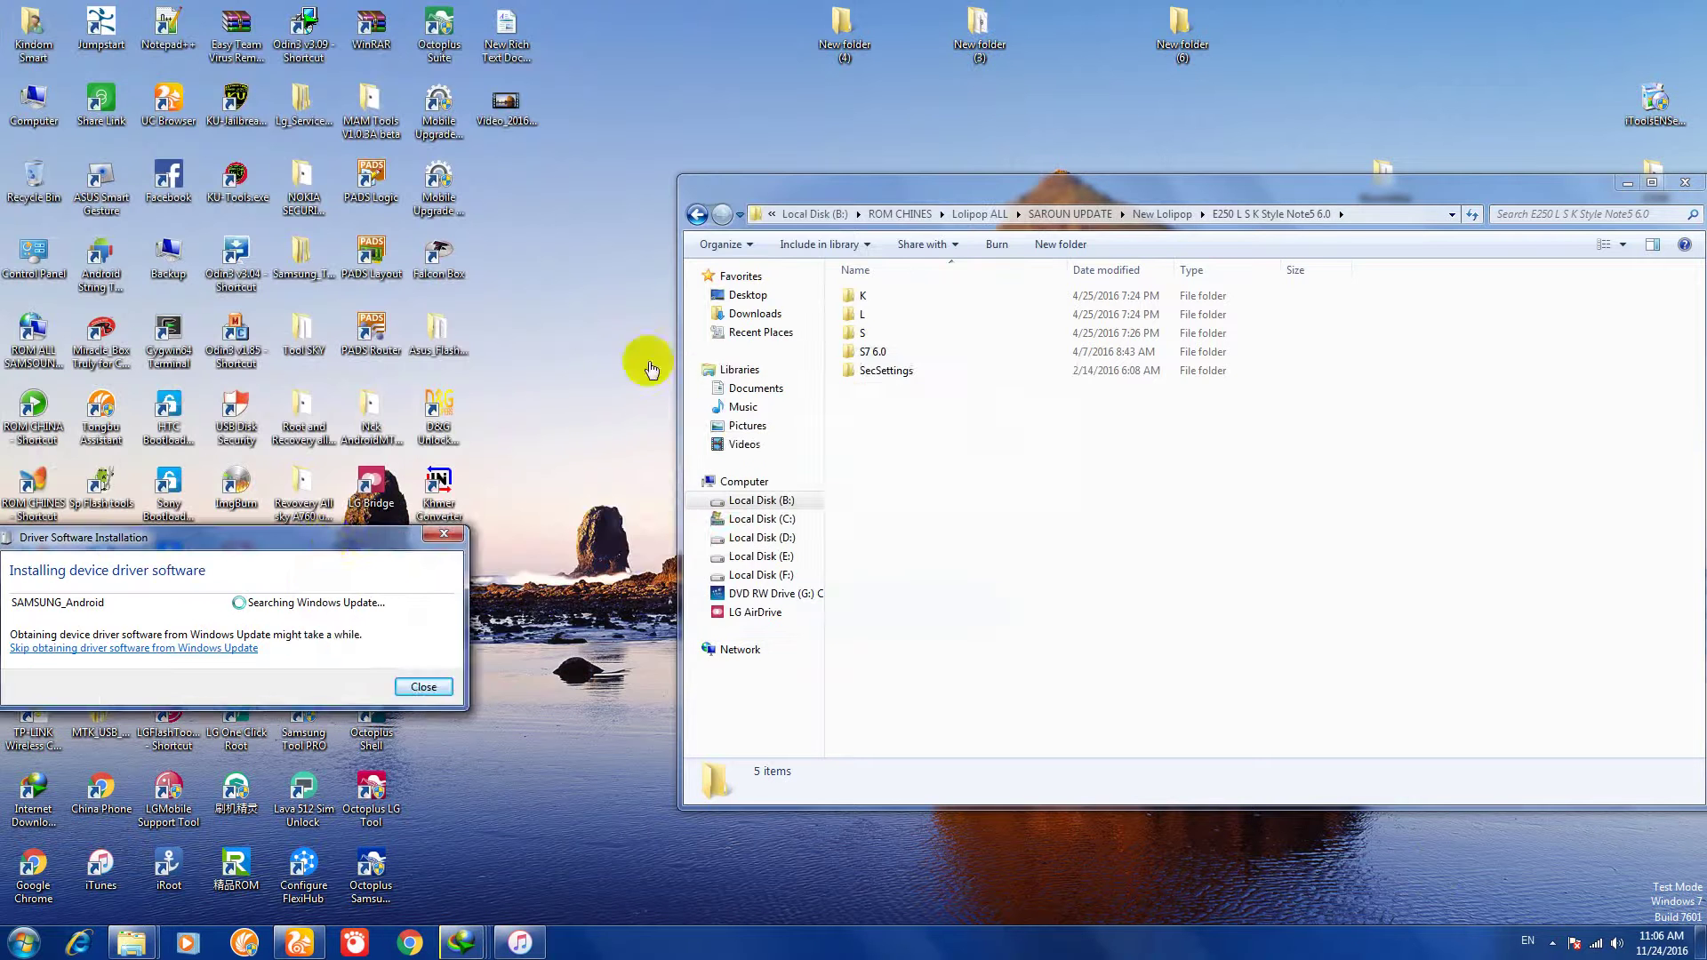
# Step: Move the E250 L S K Style Note5 6.0 folder window back fully on screen and maximize it
pyautogui.moveTo(1242, 190); pyautogui.dragTo(869, 61)
pyautogui.click(538, 956)
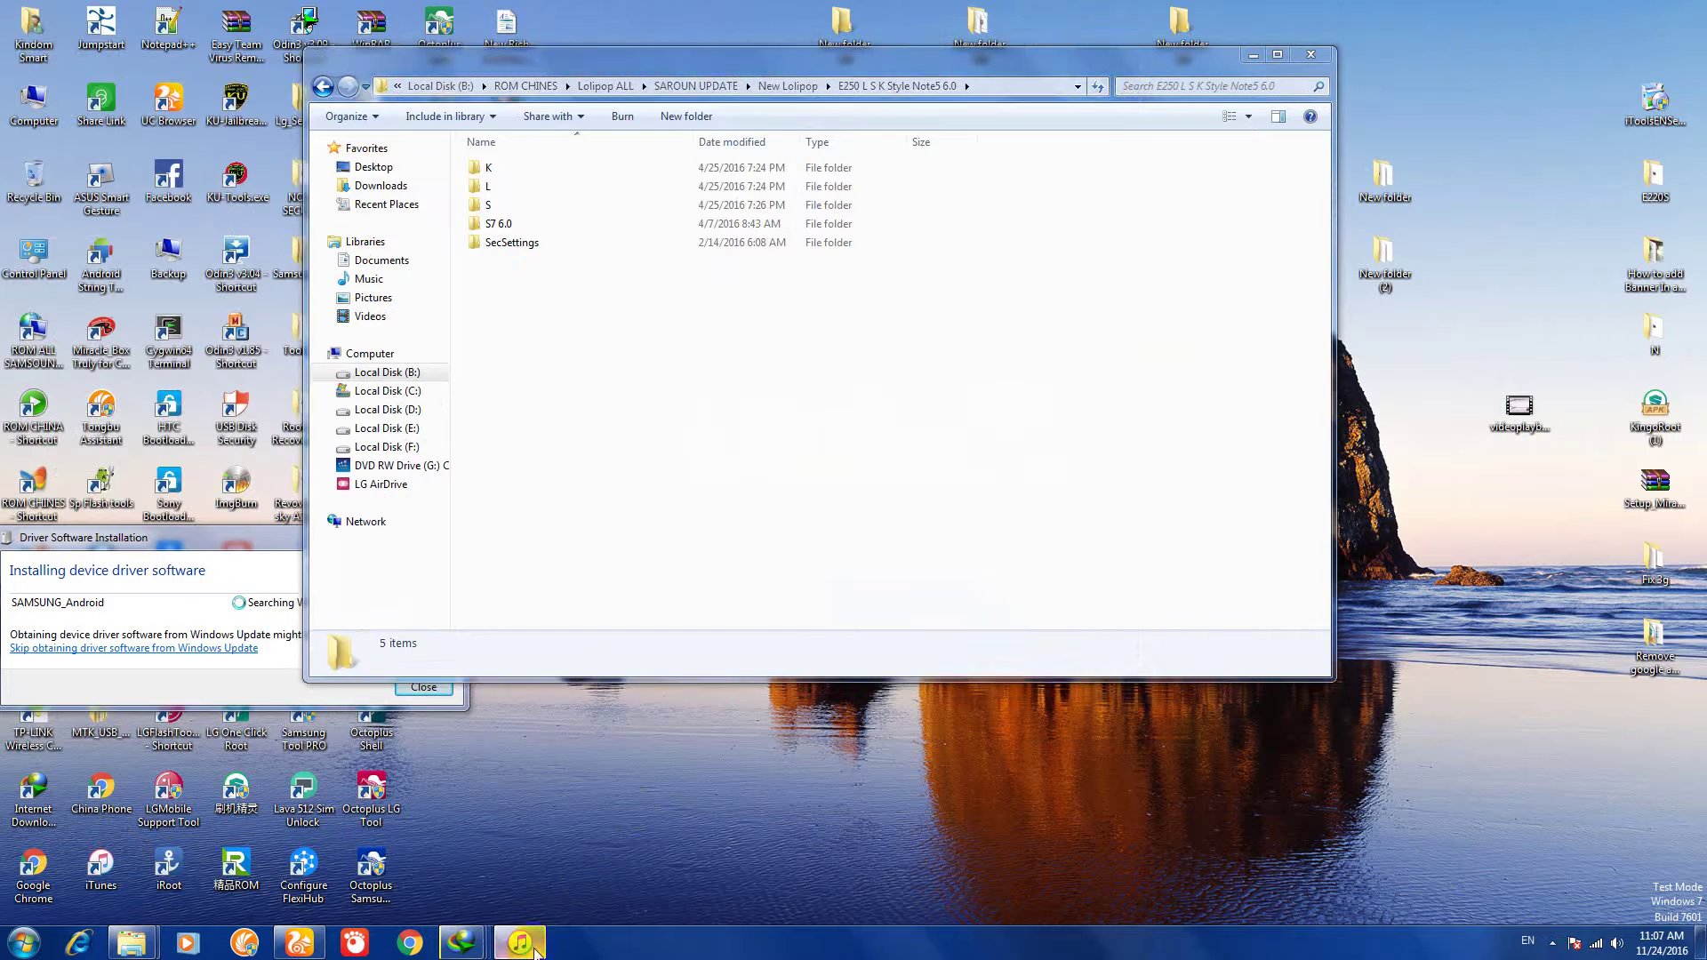
pyautogui.click(1061, 22)
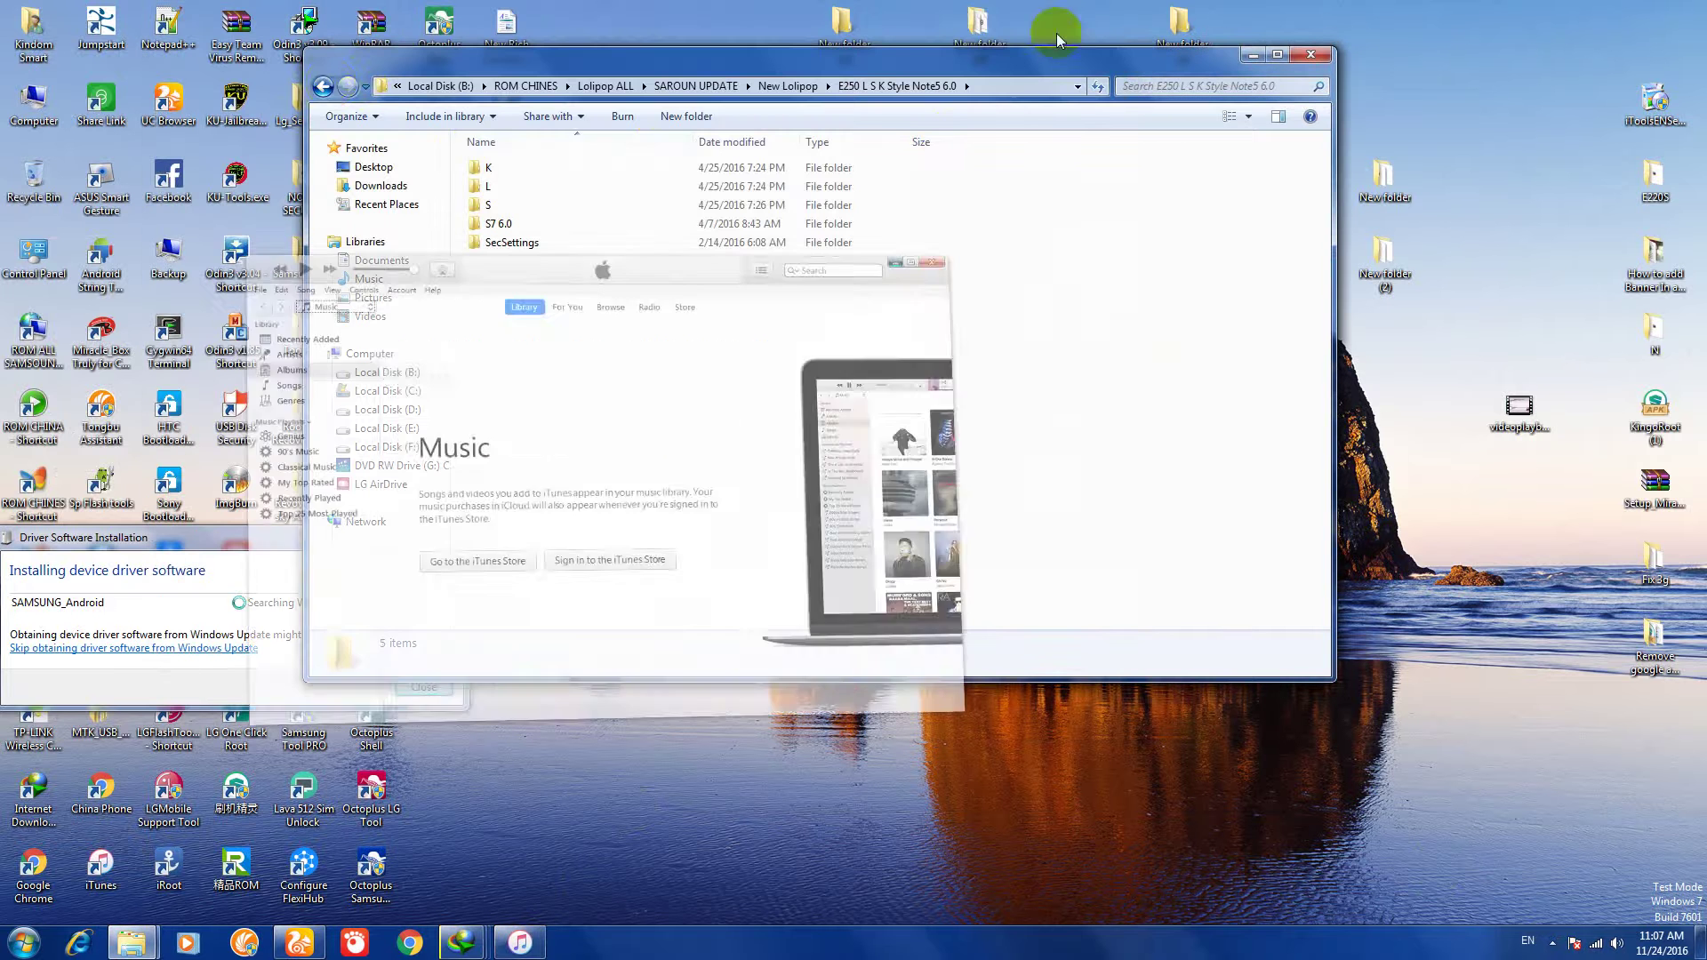
pyautogui.click(1278, 54)
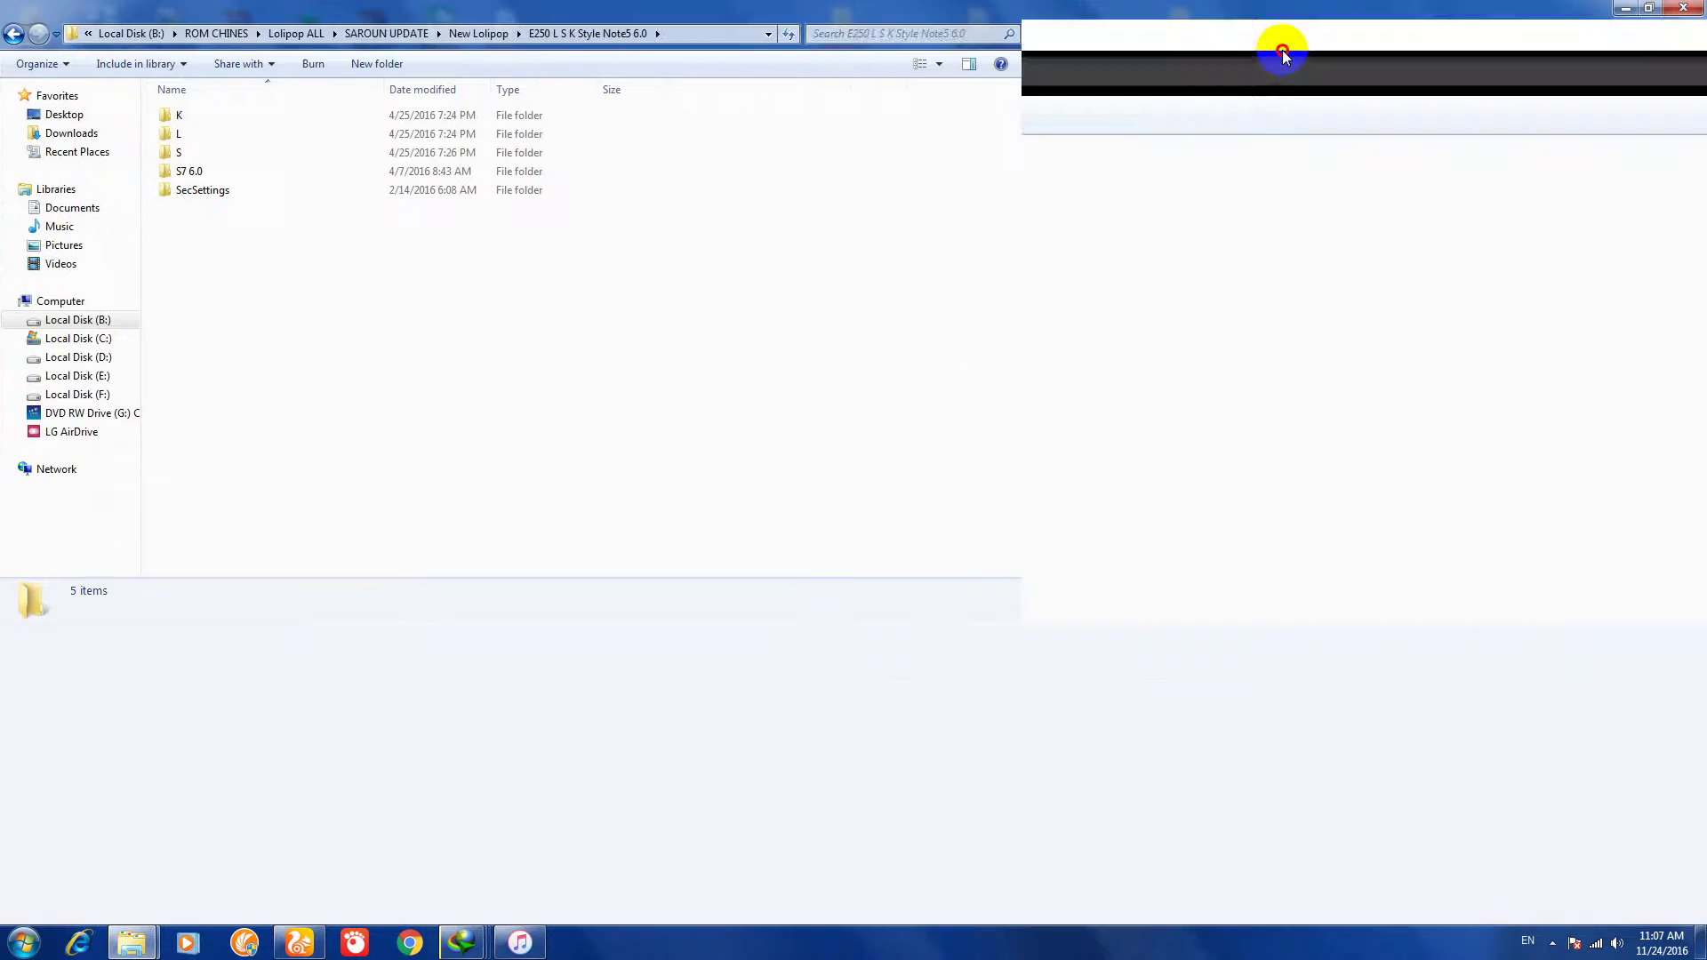
# Step: Return to New Lolipop, look inside the Gran2 folder, and review the remaining model folders and archives
pyautogui.click(13, 35)
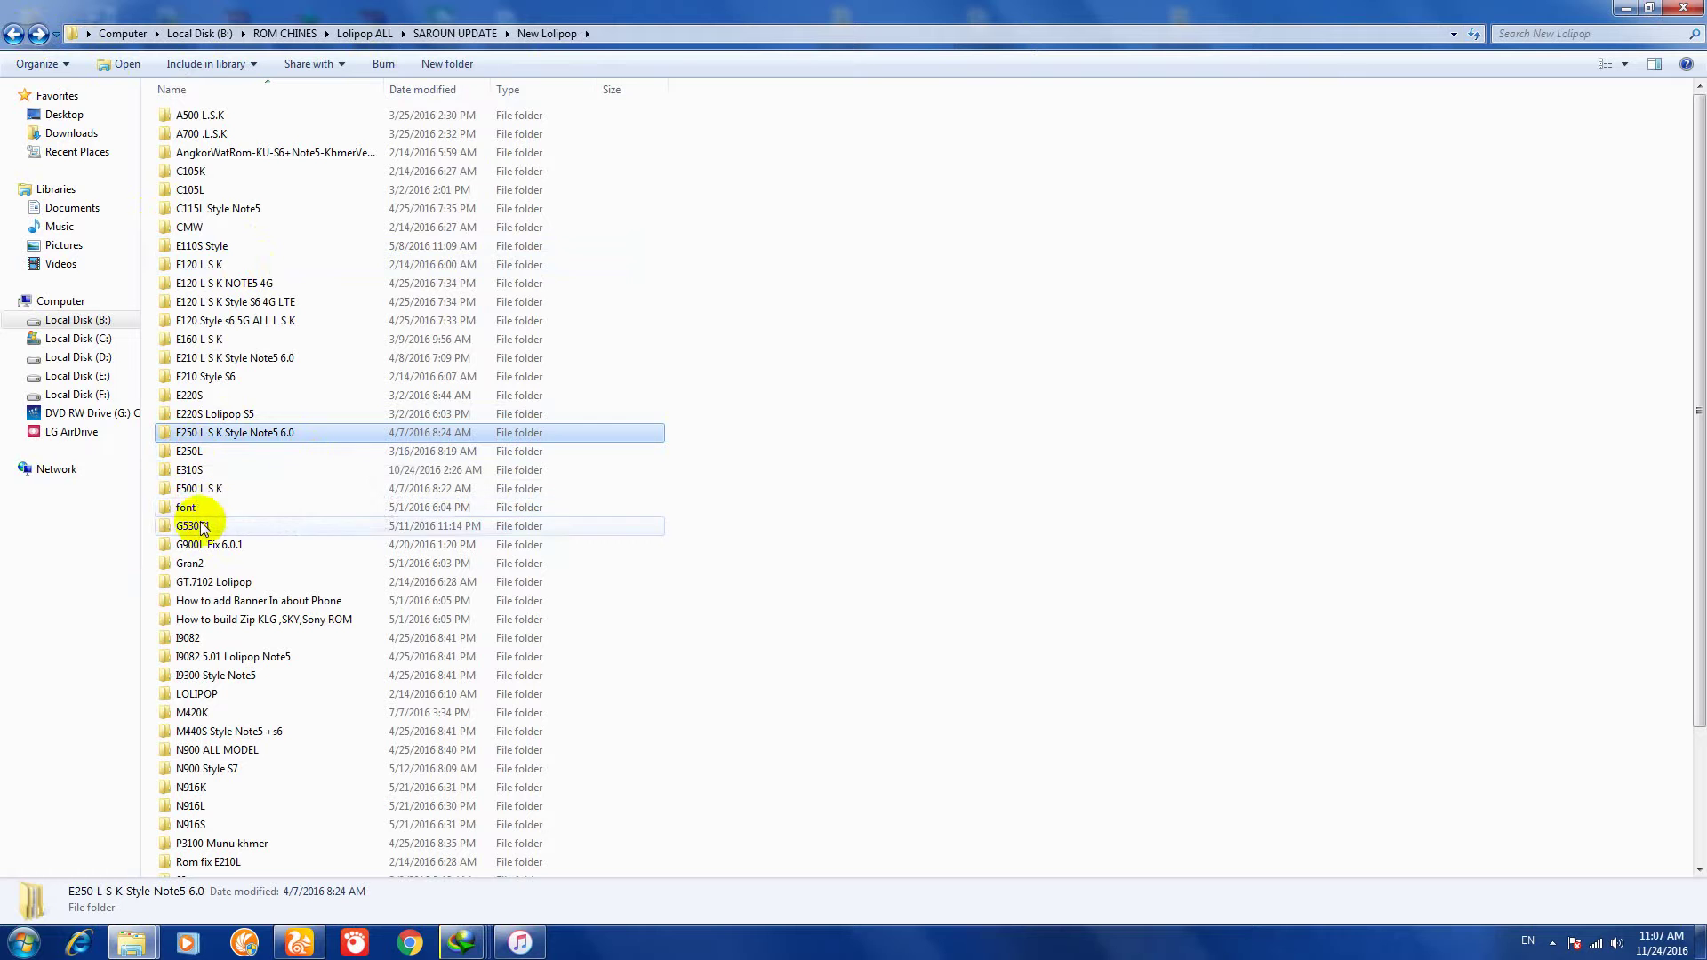
pyautogui.doubleClick(188, 565)
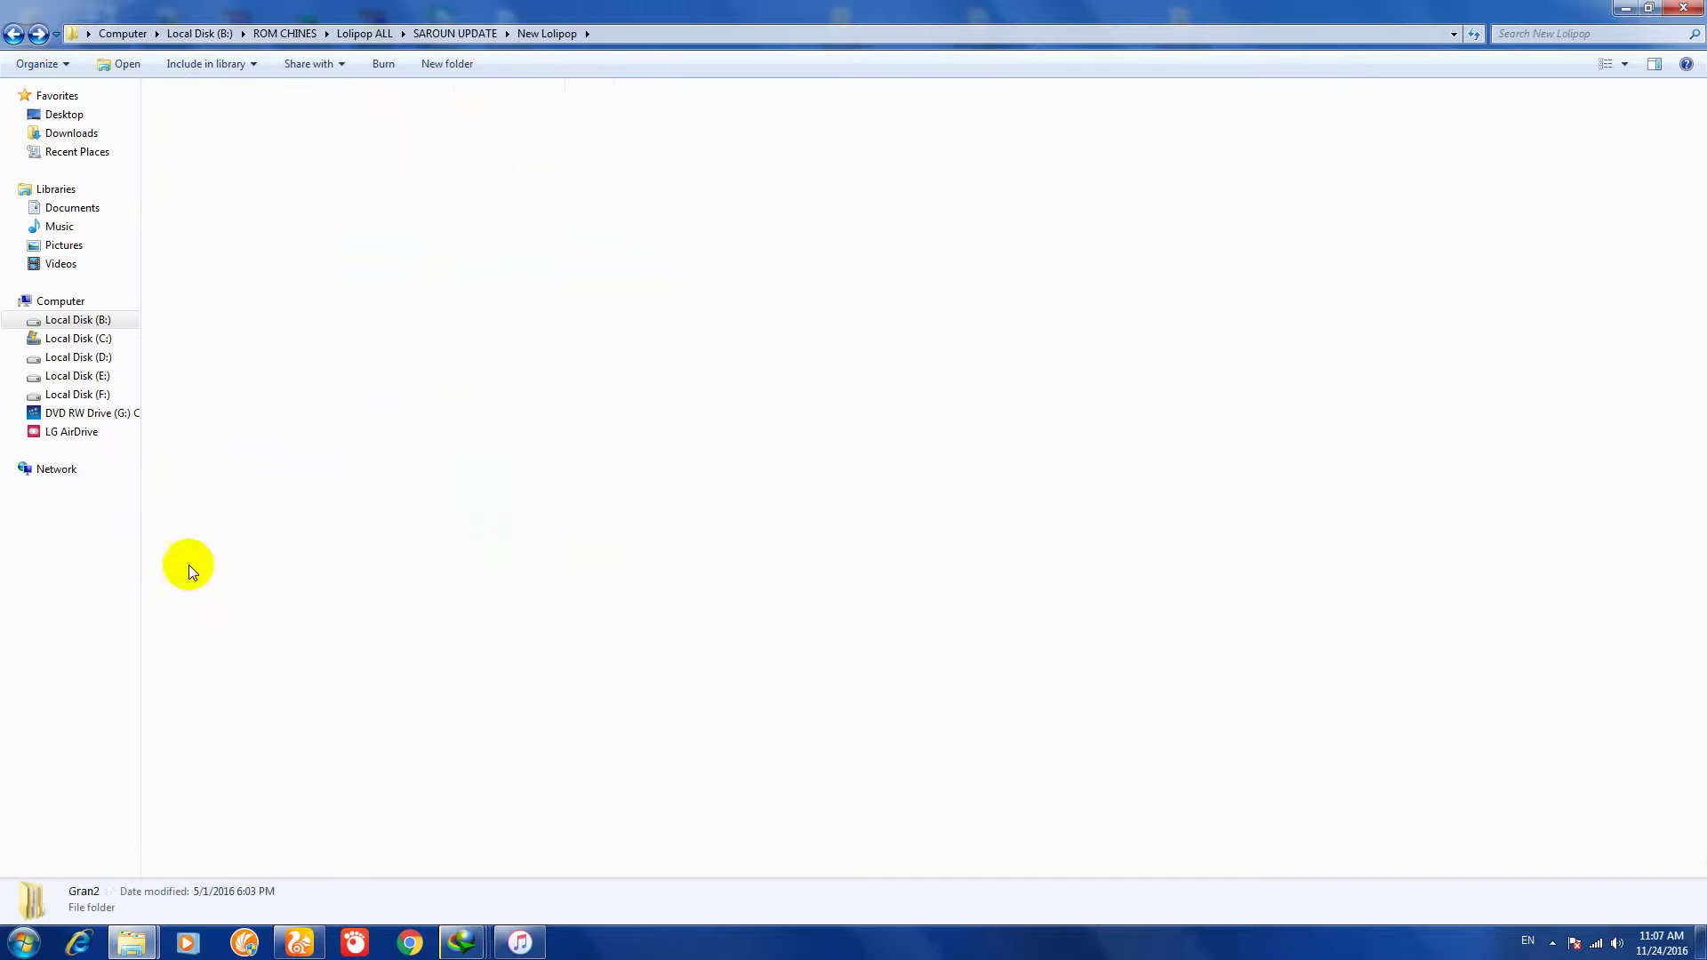
pyautogui.click(13, 34)
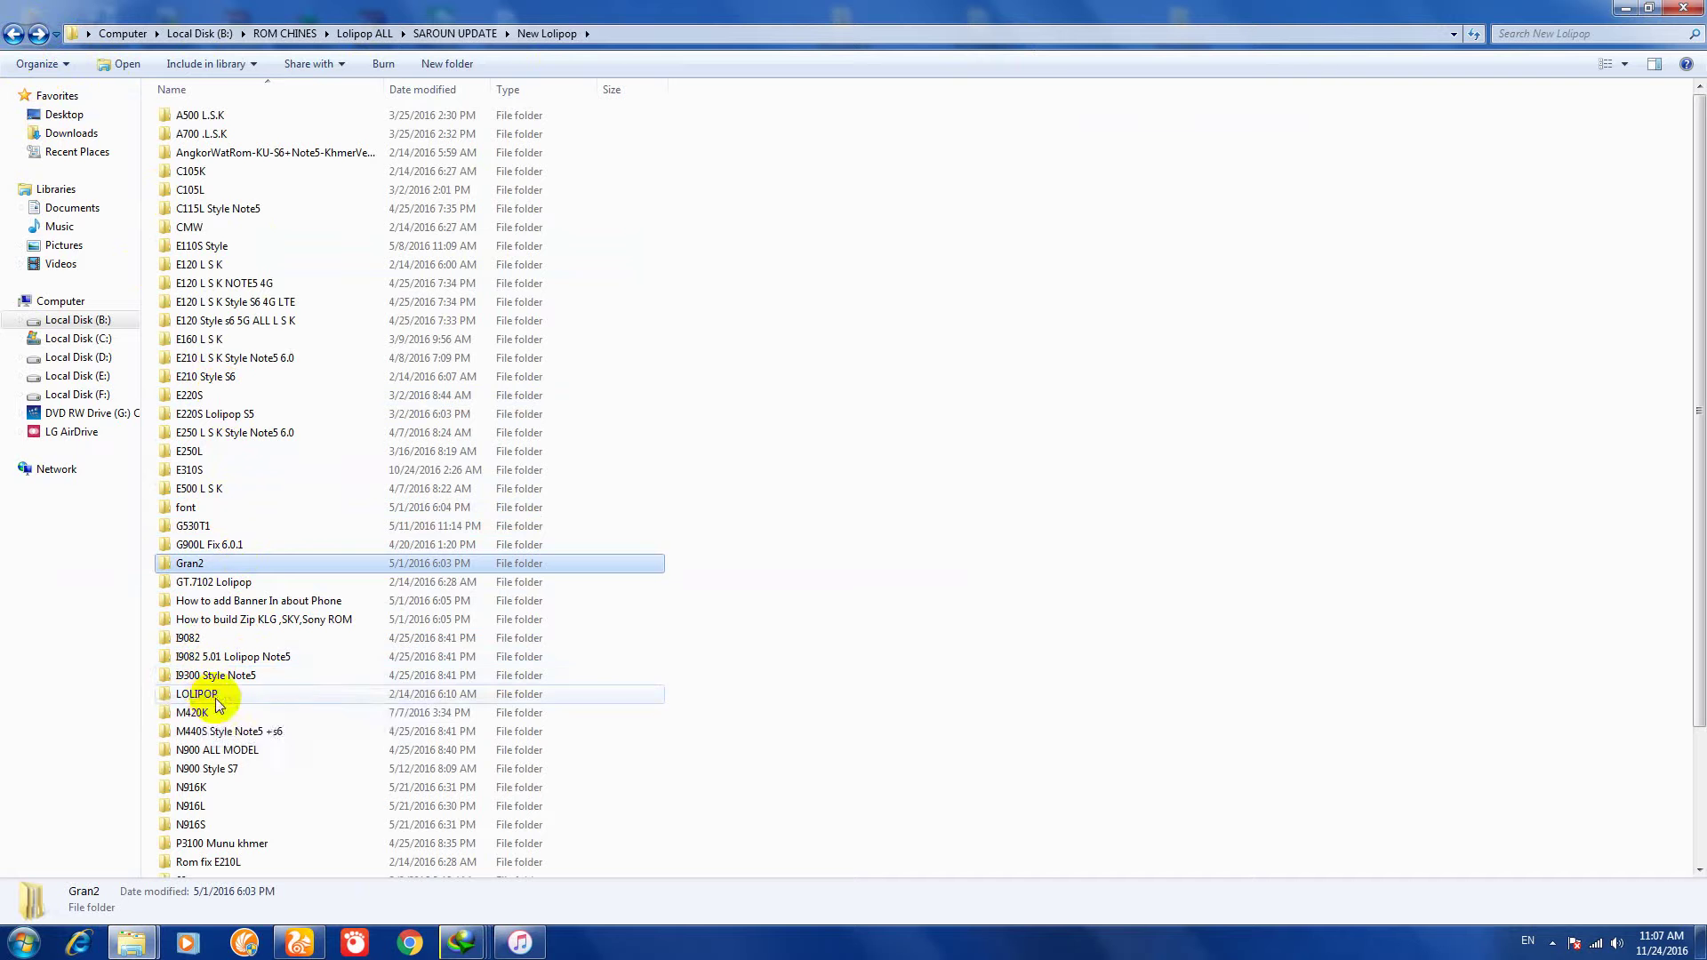
pyautogui.click(200, 790)
pyautogui.click(204, 769)
pyautogui.scroll(-3, 226, 720)
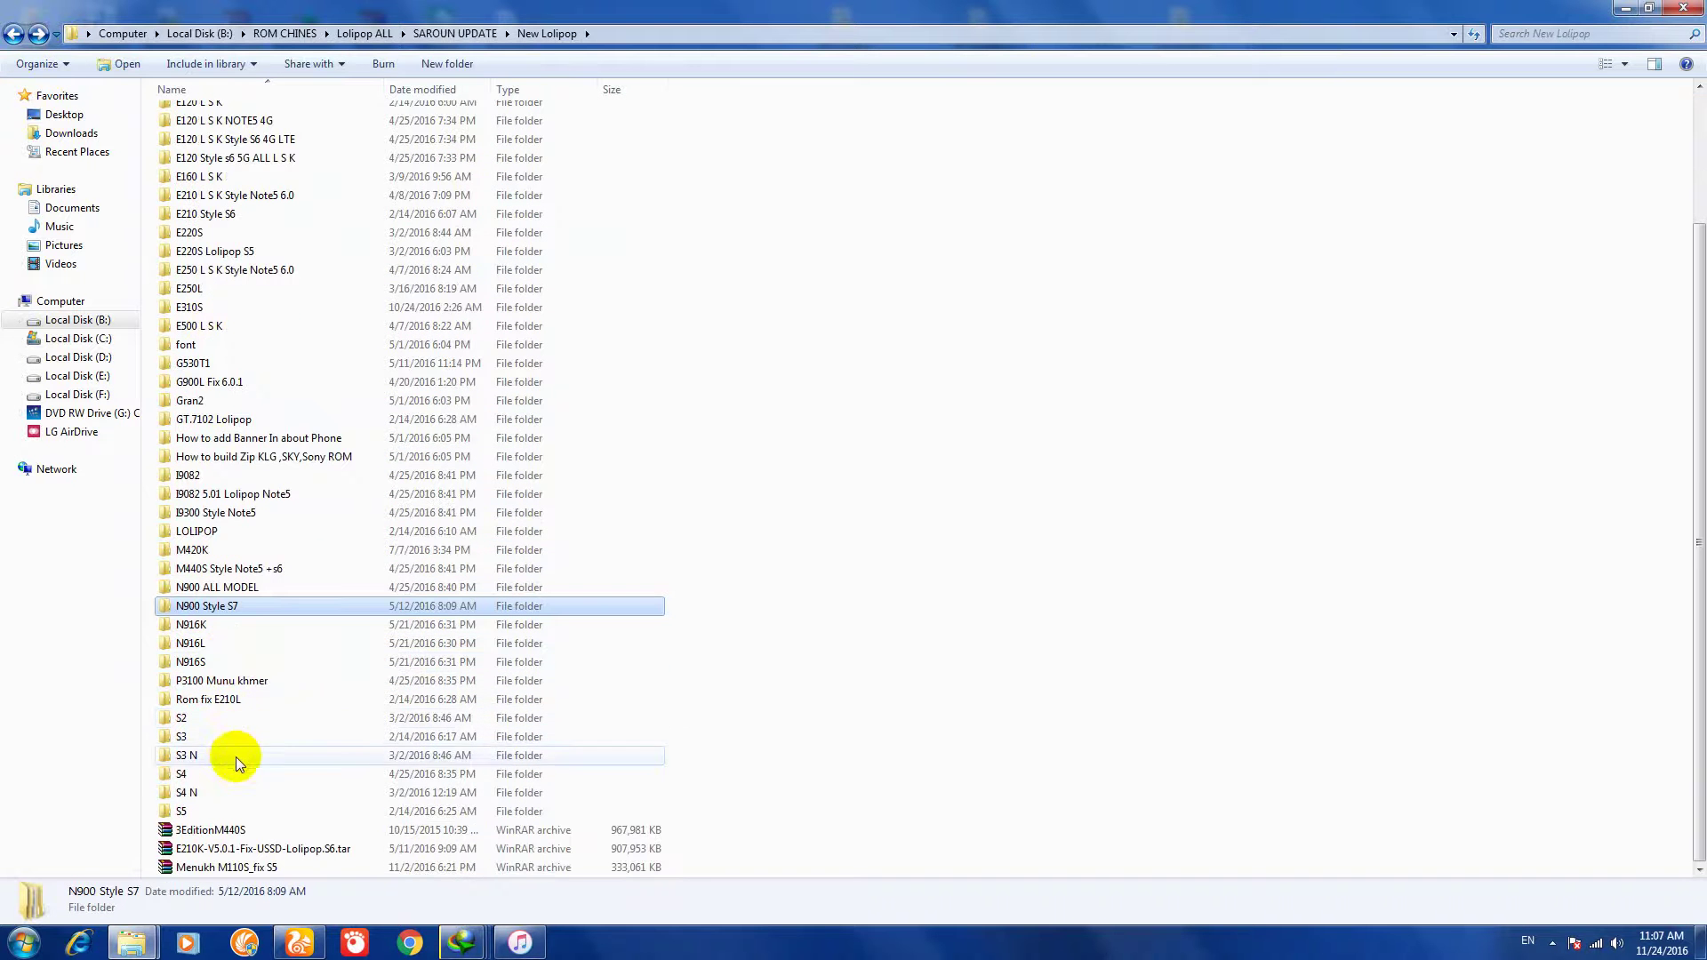
# Step: Go back to Lolipop ALL and close its window, and move the Driver Software Installation dialog clear of the desktop icons
pyautogui.click(14, 33)
pyautogui.click(14, 33)
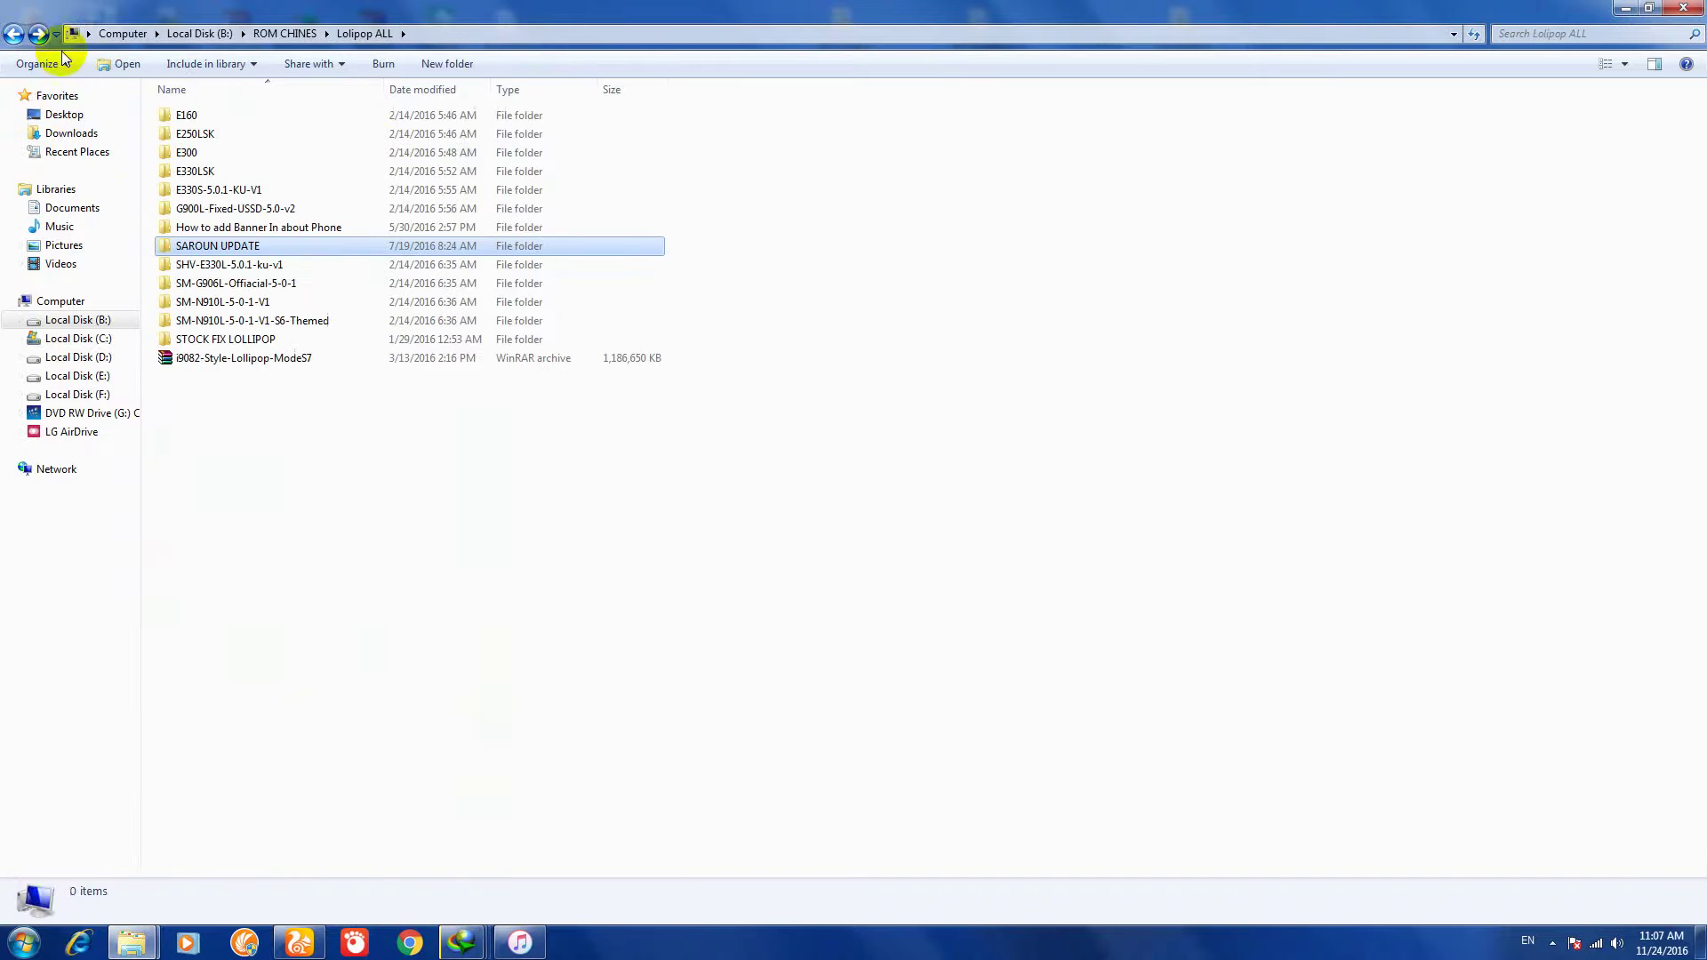
pyautogui.click(1684, 8)
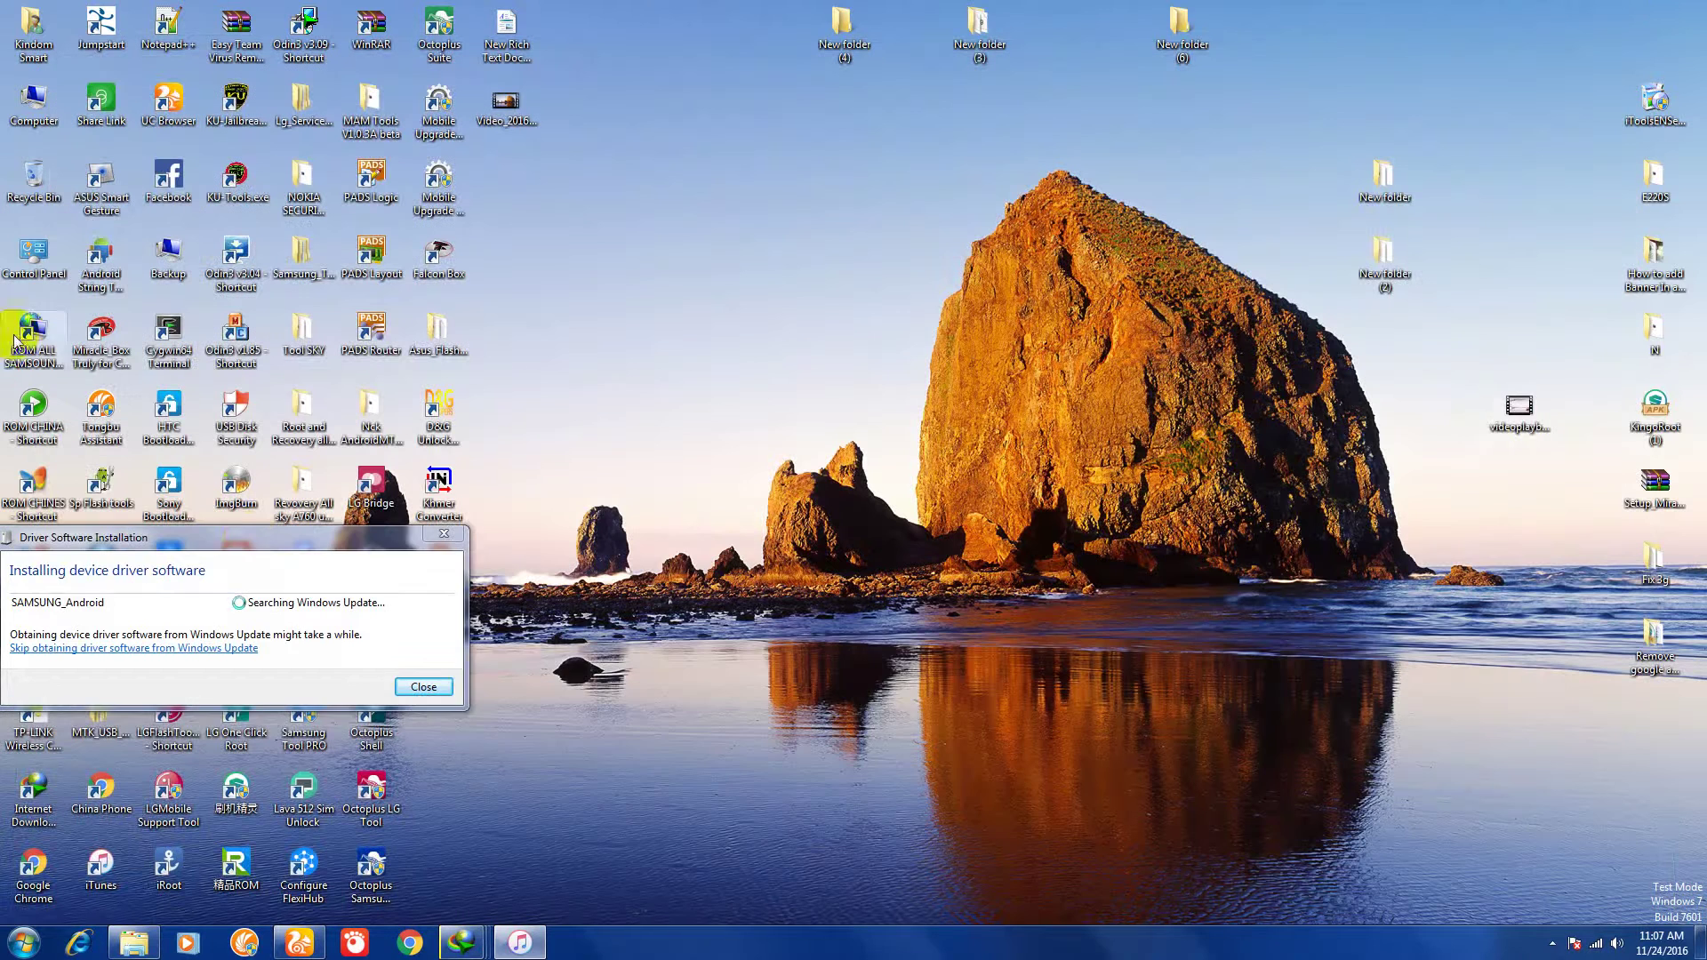
pyautogui.click(259, 564)
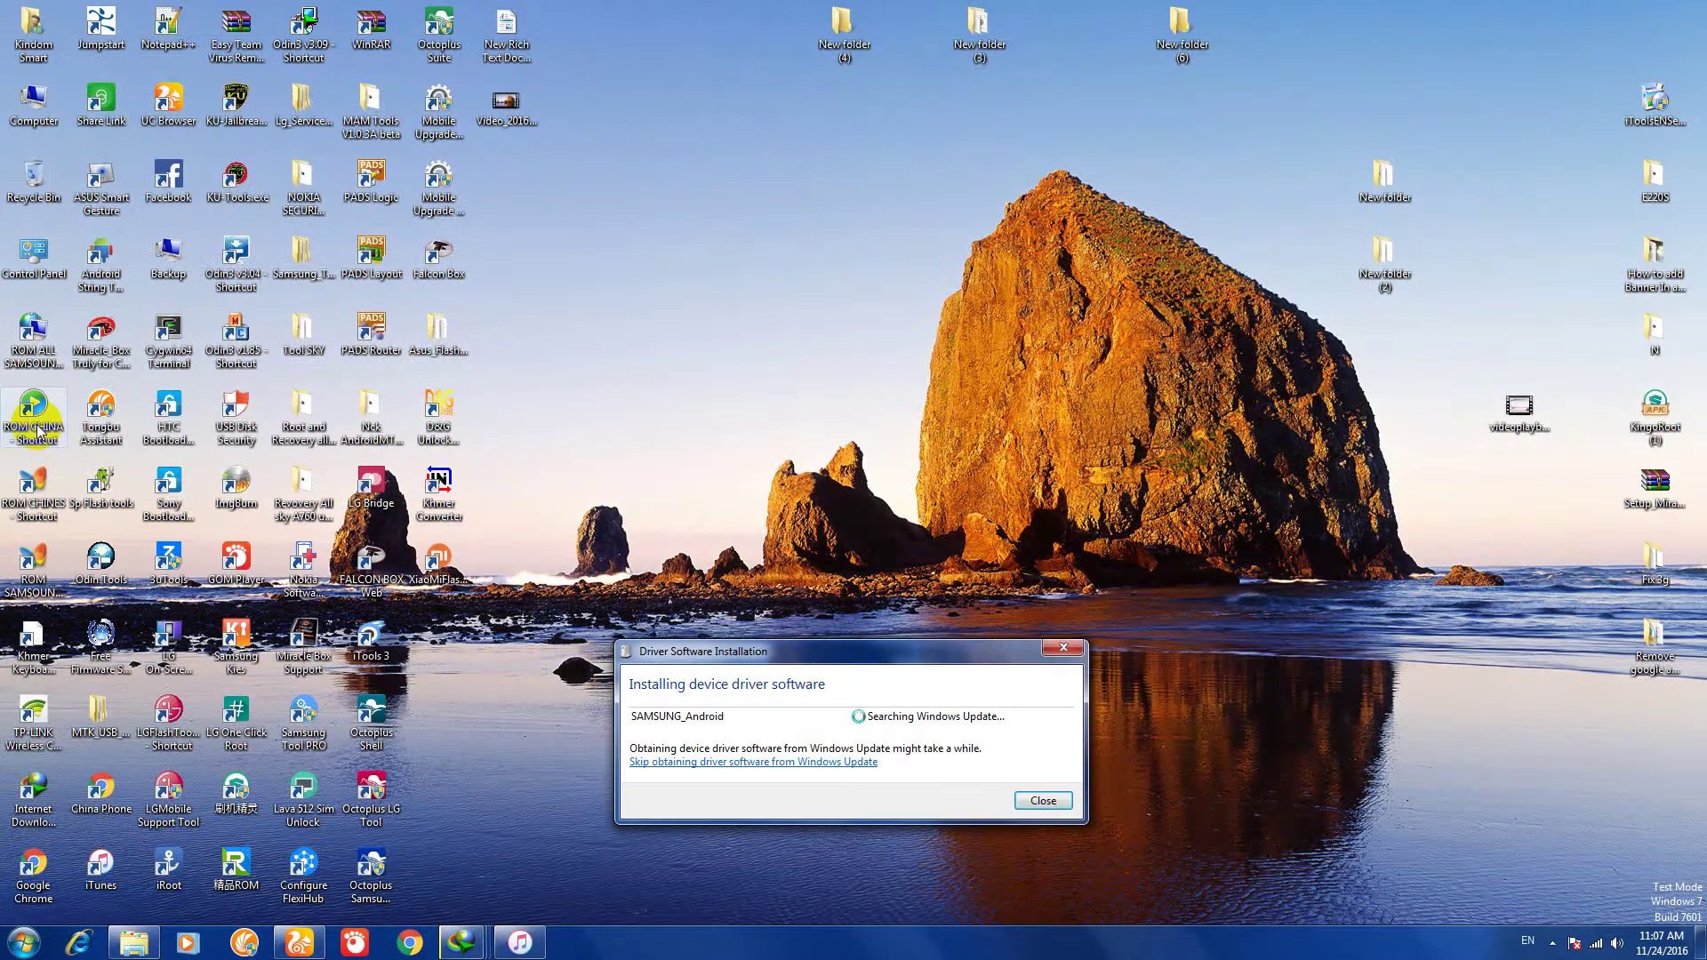
# Step: Open _-_SAMSUNG KOREA STOCK_-_ from the desktop's ROM ALL SAMSOUNG collection and review its list of model folders
pyautogui.doubleClick(33, 336)
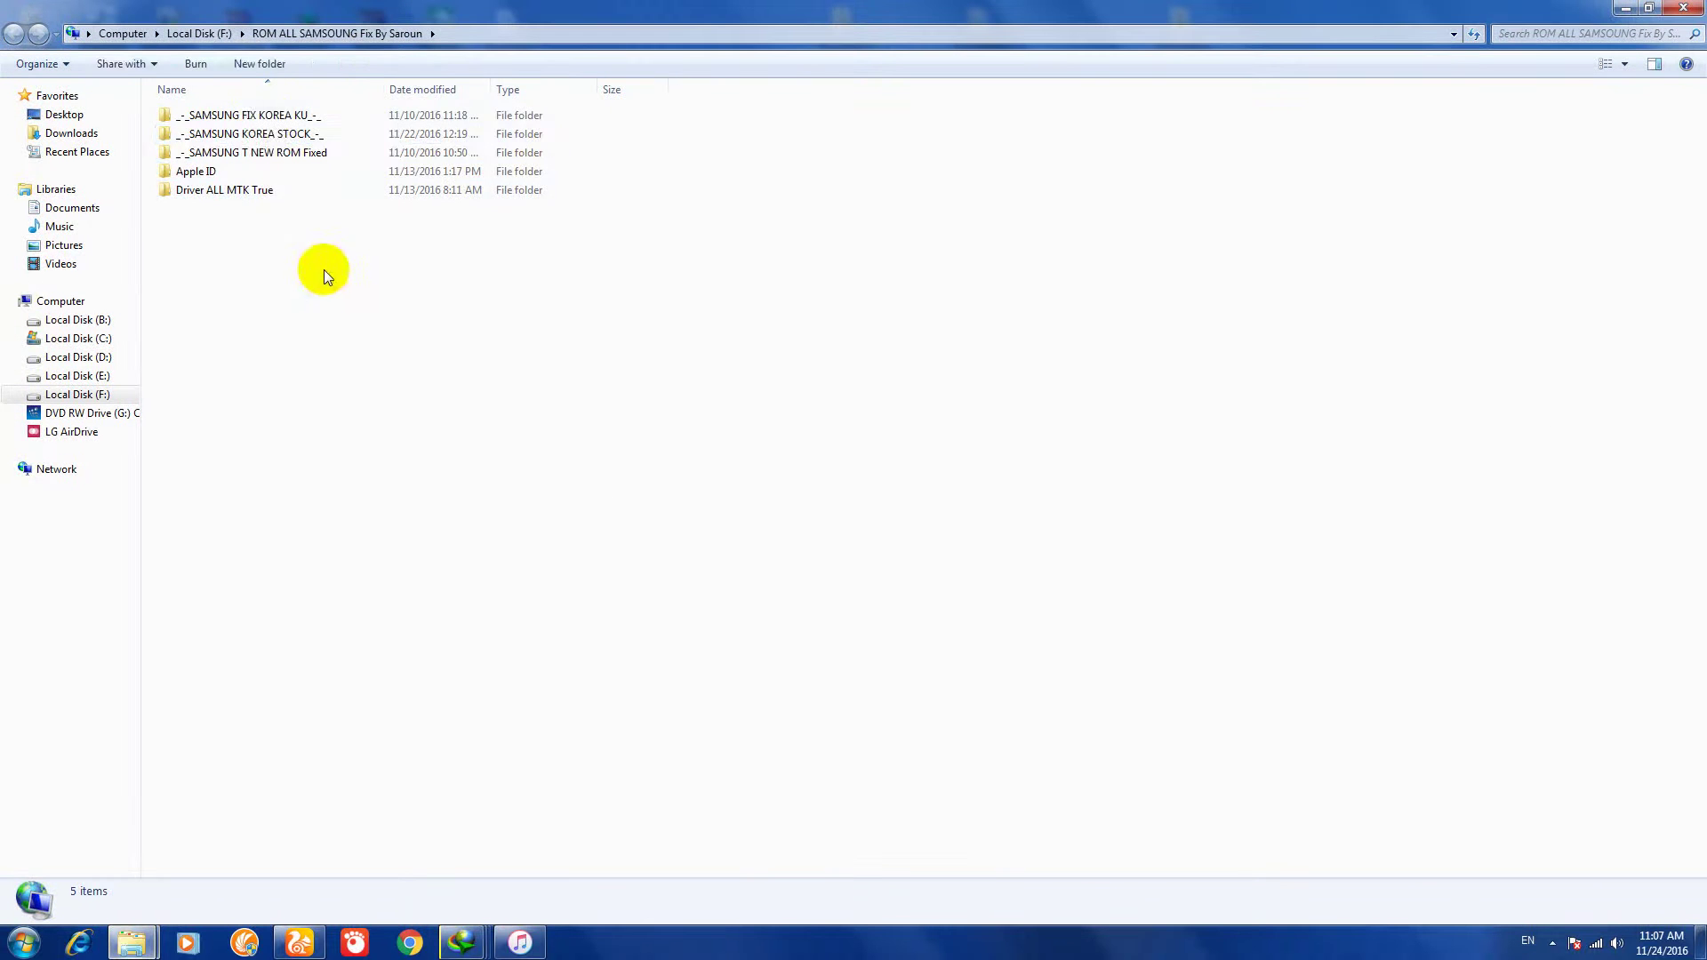
pyautogui.doubleClick(276, 135)
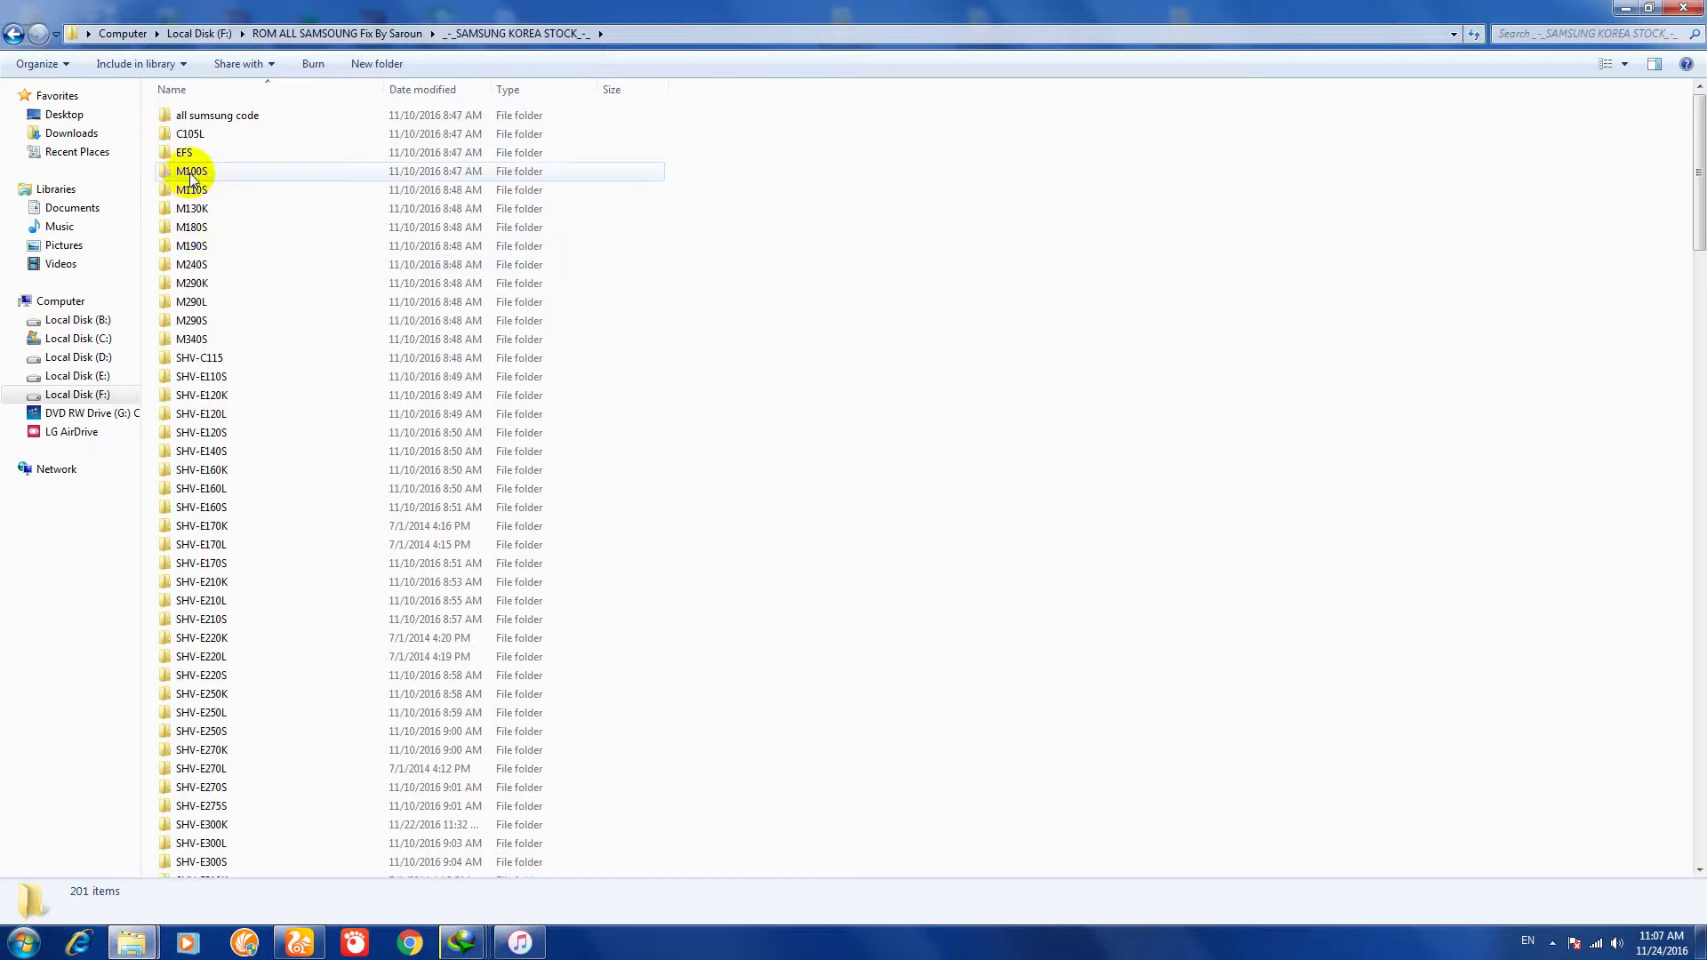
pyautogui.scroll(-16, 191, 177)
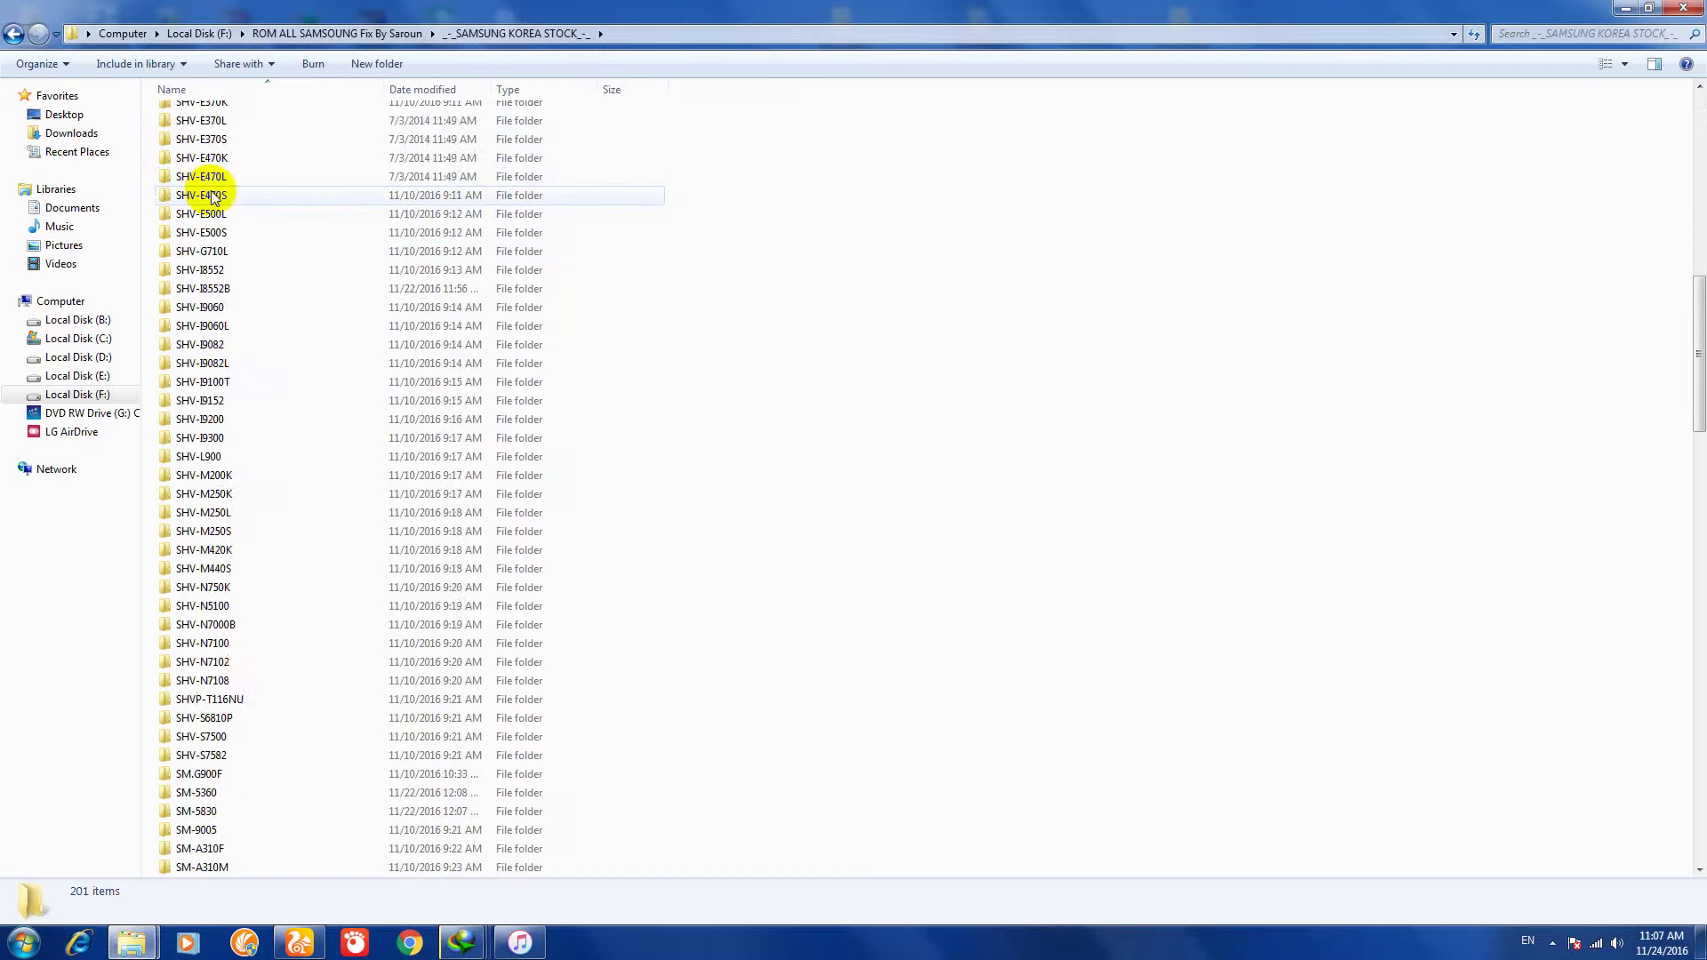
pyautogui.scroll(-16, 222, 266)
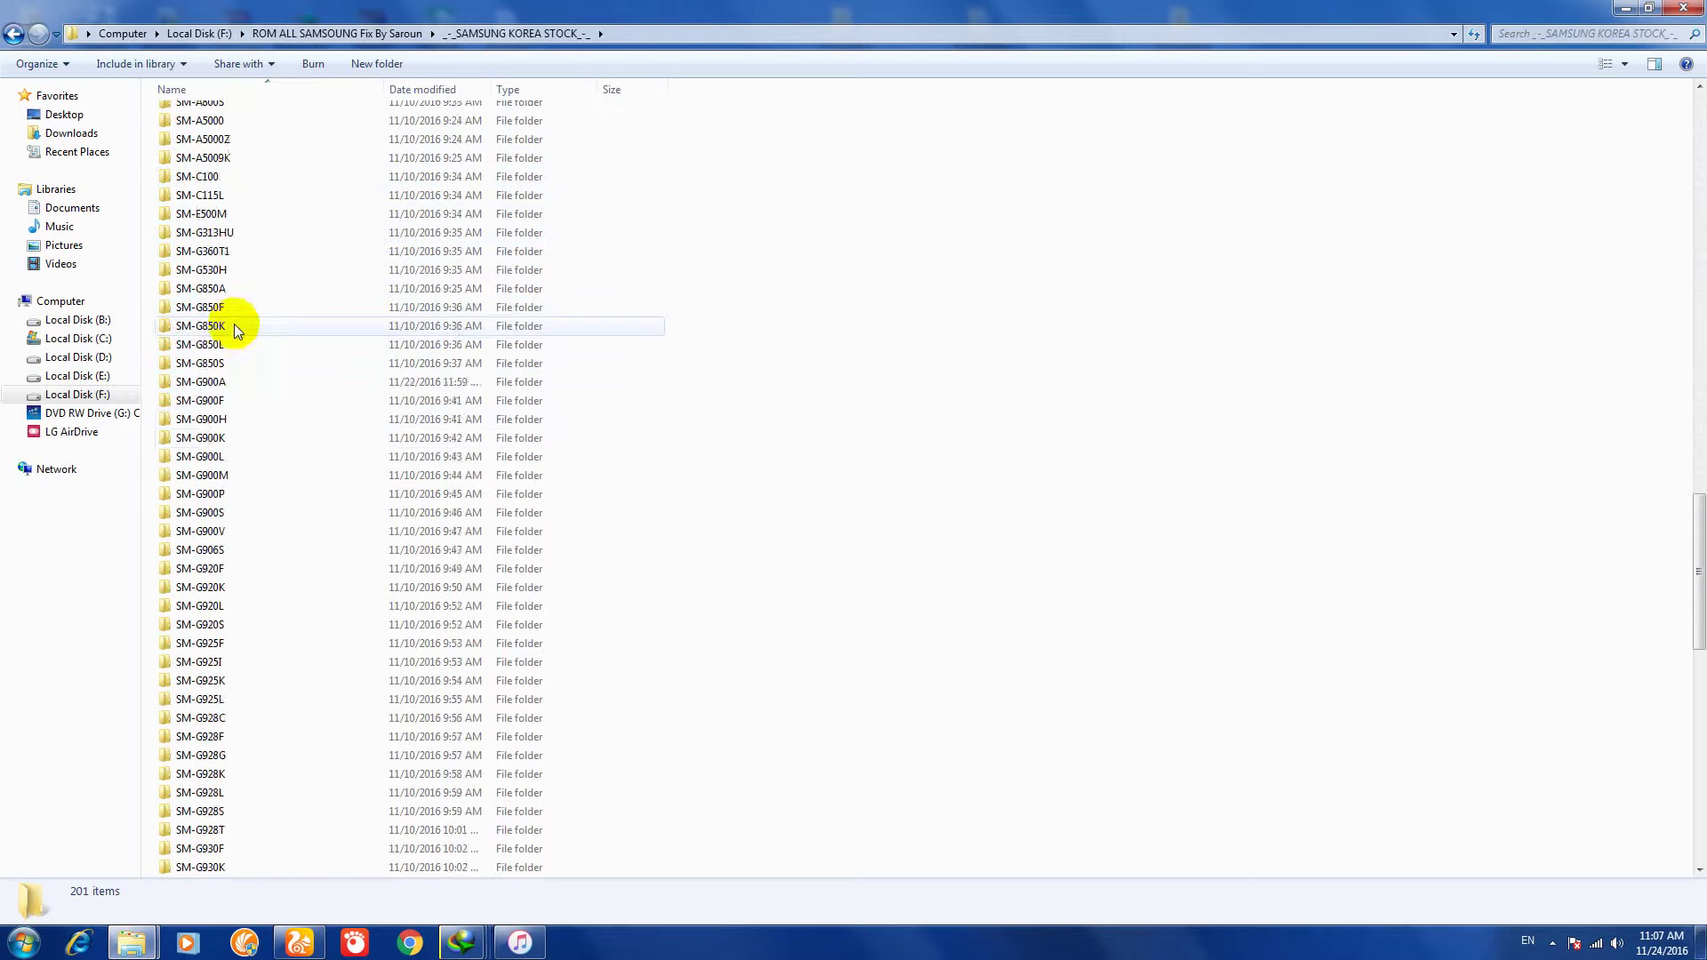
pyautogui.scroll(-4, 234, 344)
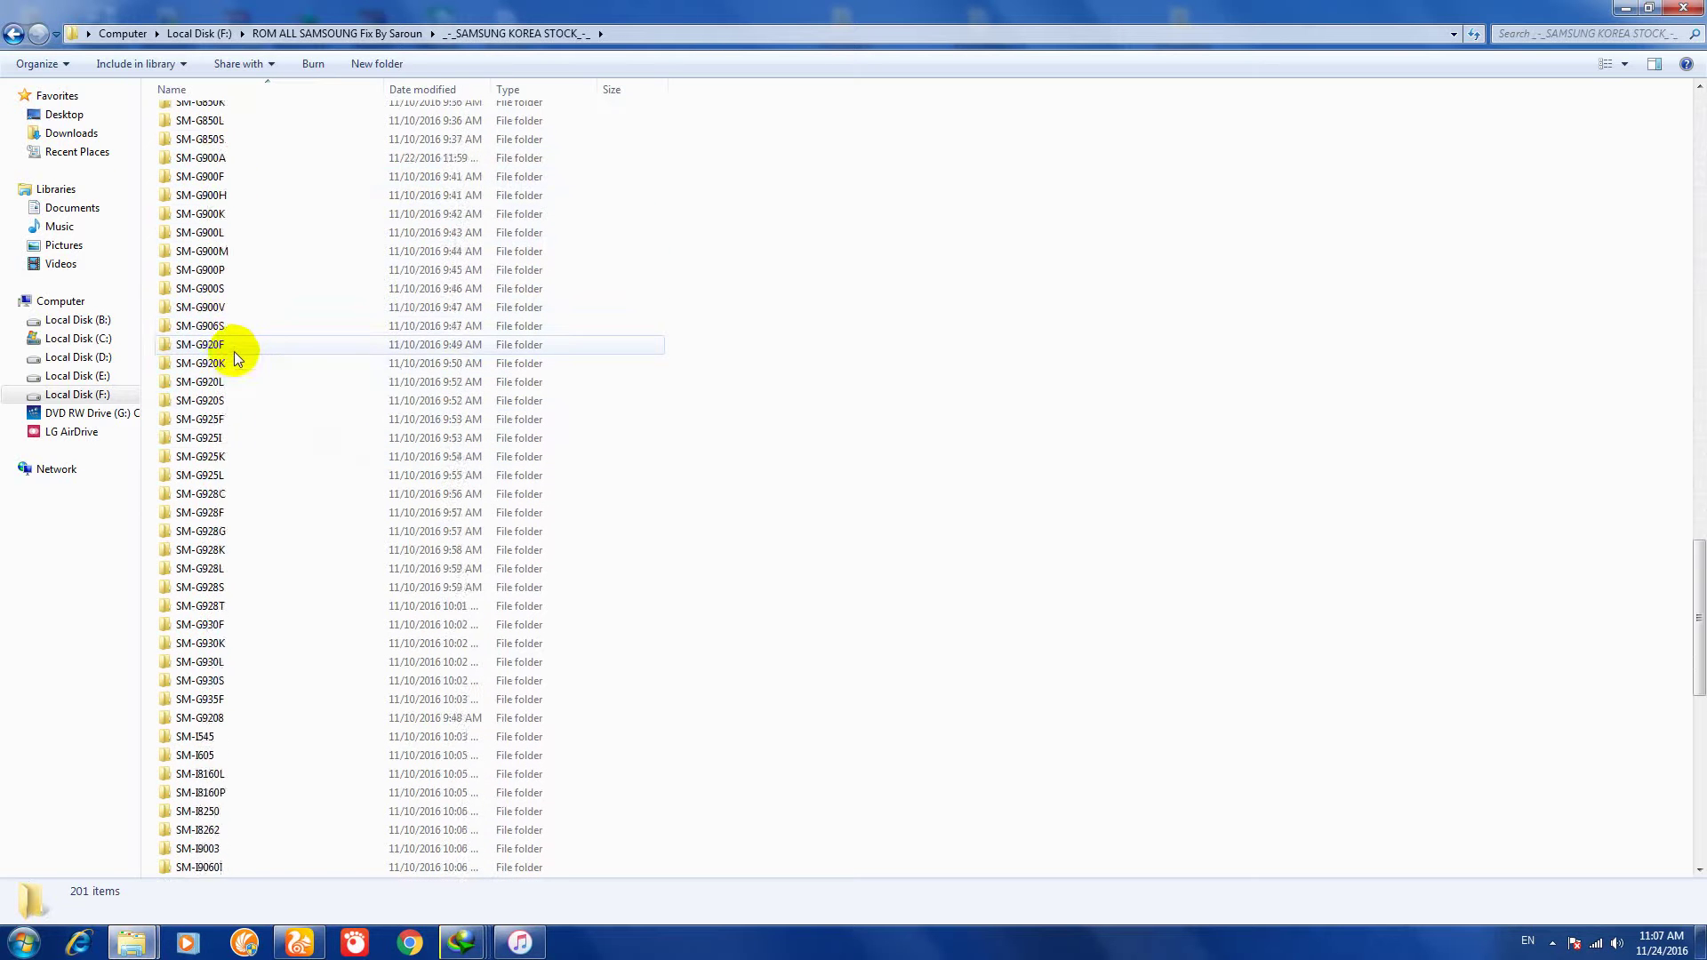
pyautogui.scroll(-4, 236, 349)
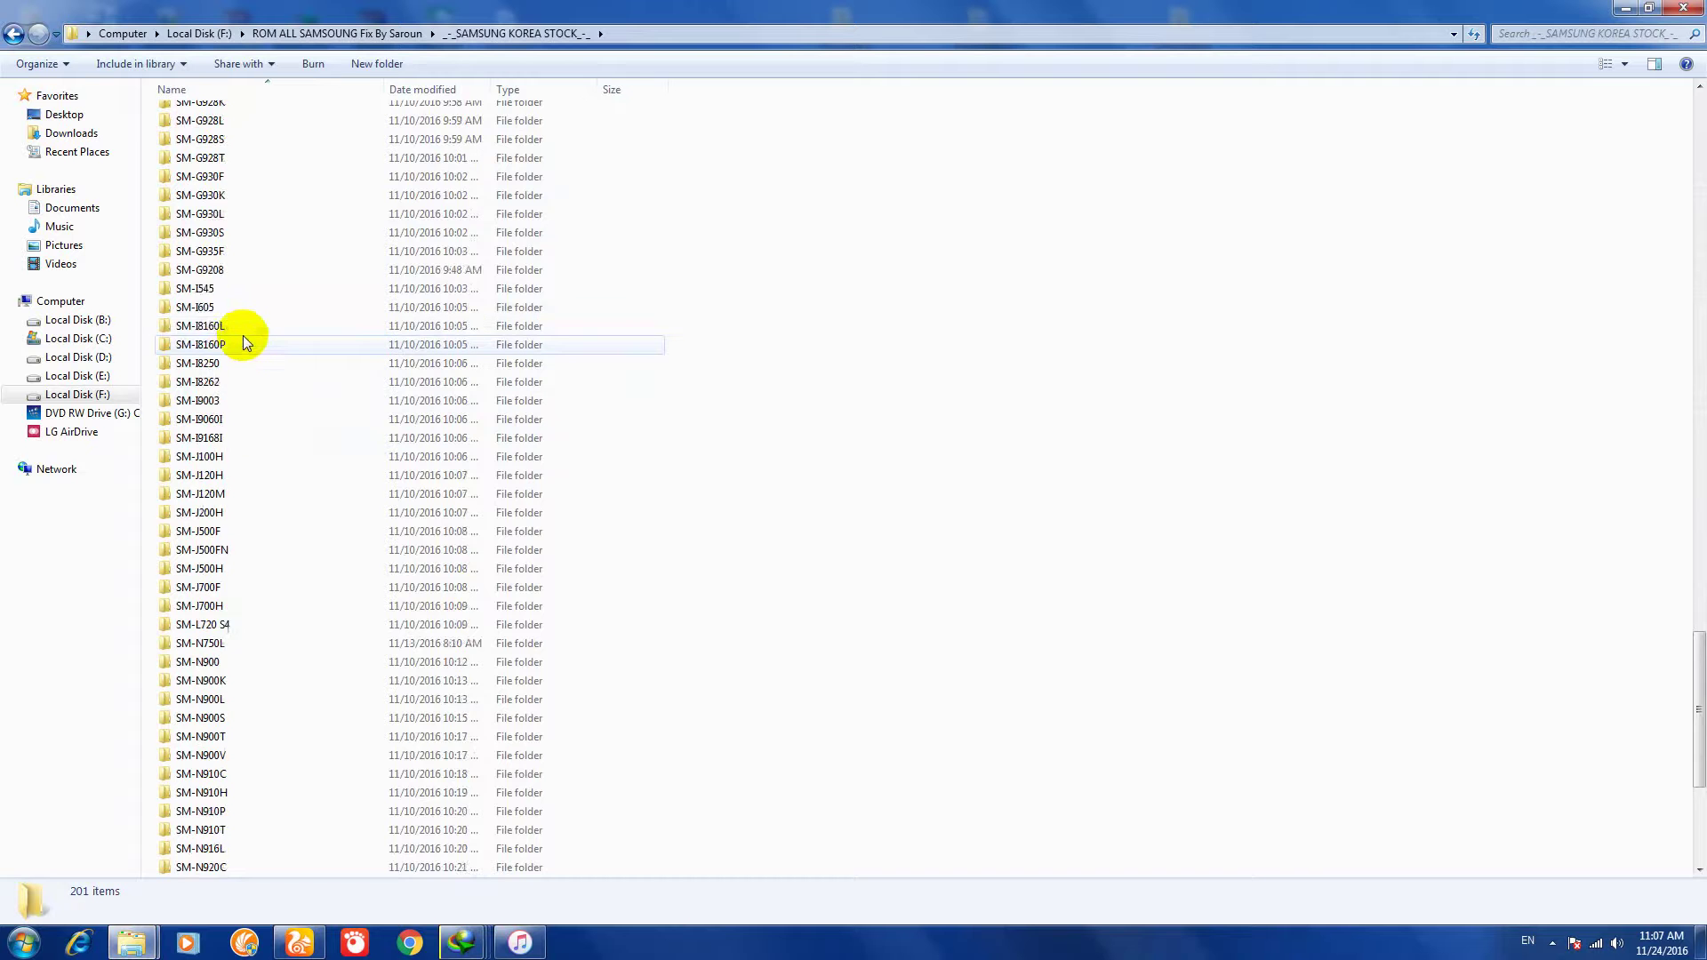
pyautogui.scroll(-4, 243, 338)
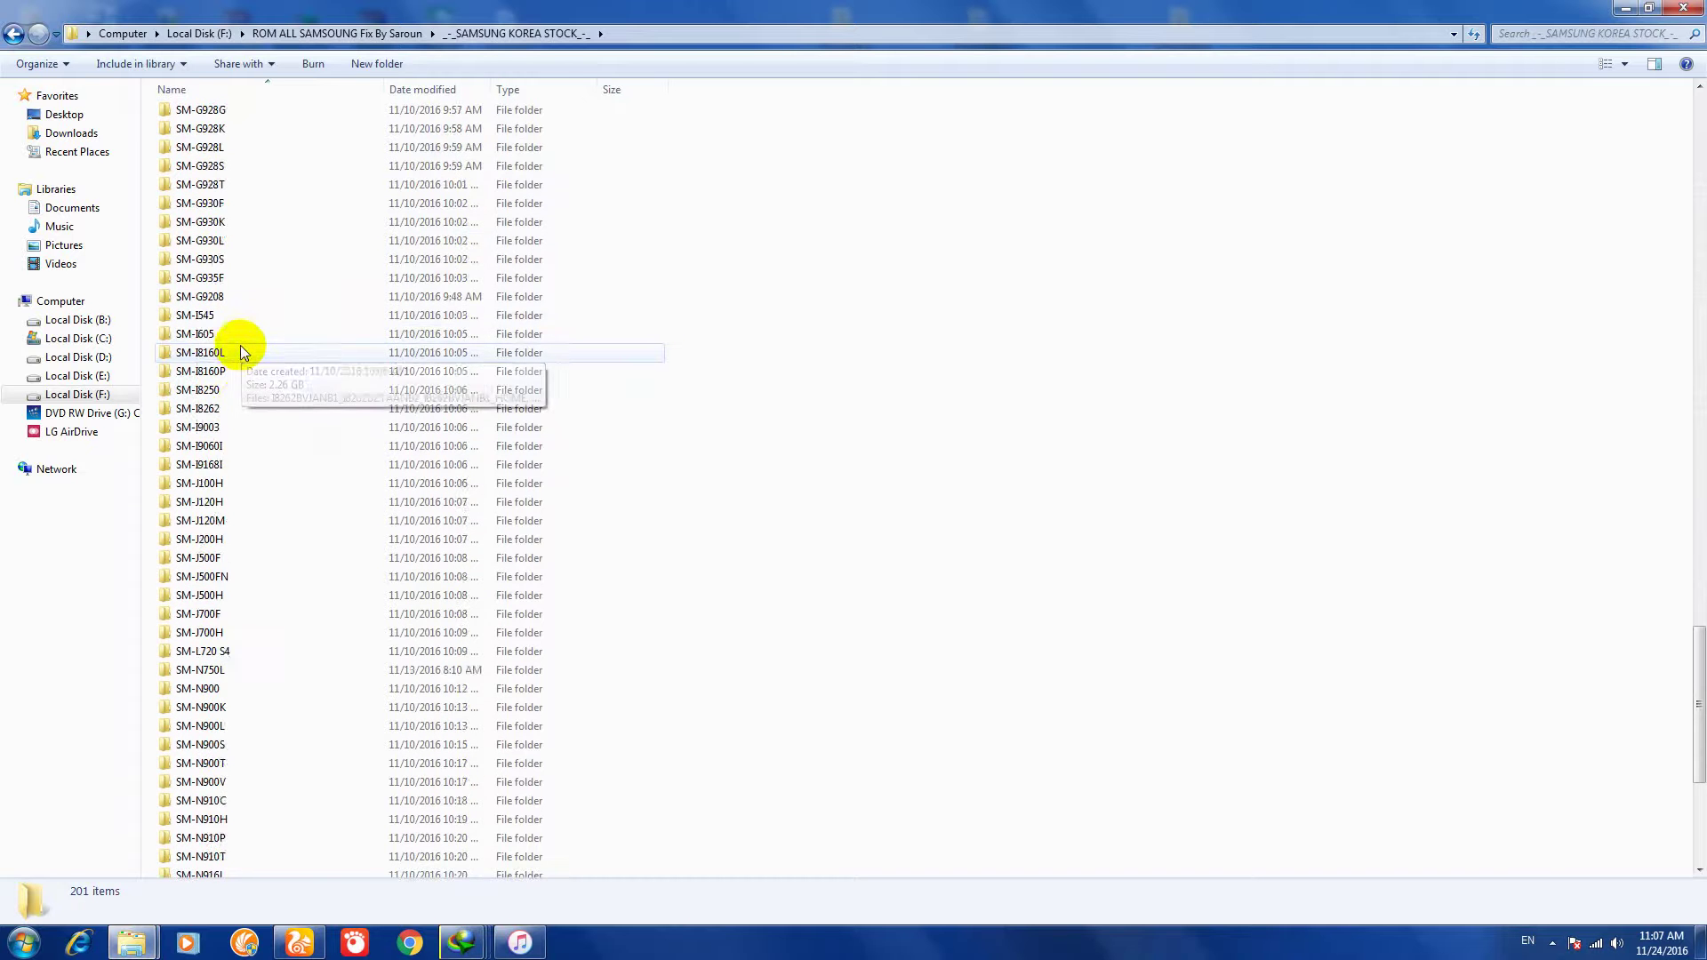
pyautogui.scroll(12, 240, 345)
# Step: Review the model folders in _-_SAMSUNG FIX KOREA KU_-_, and close the Samsung collection window
pyautogui.click(13, 32)
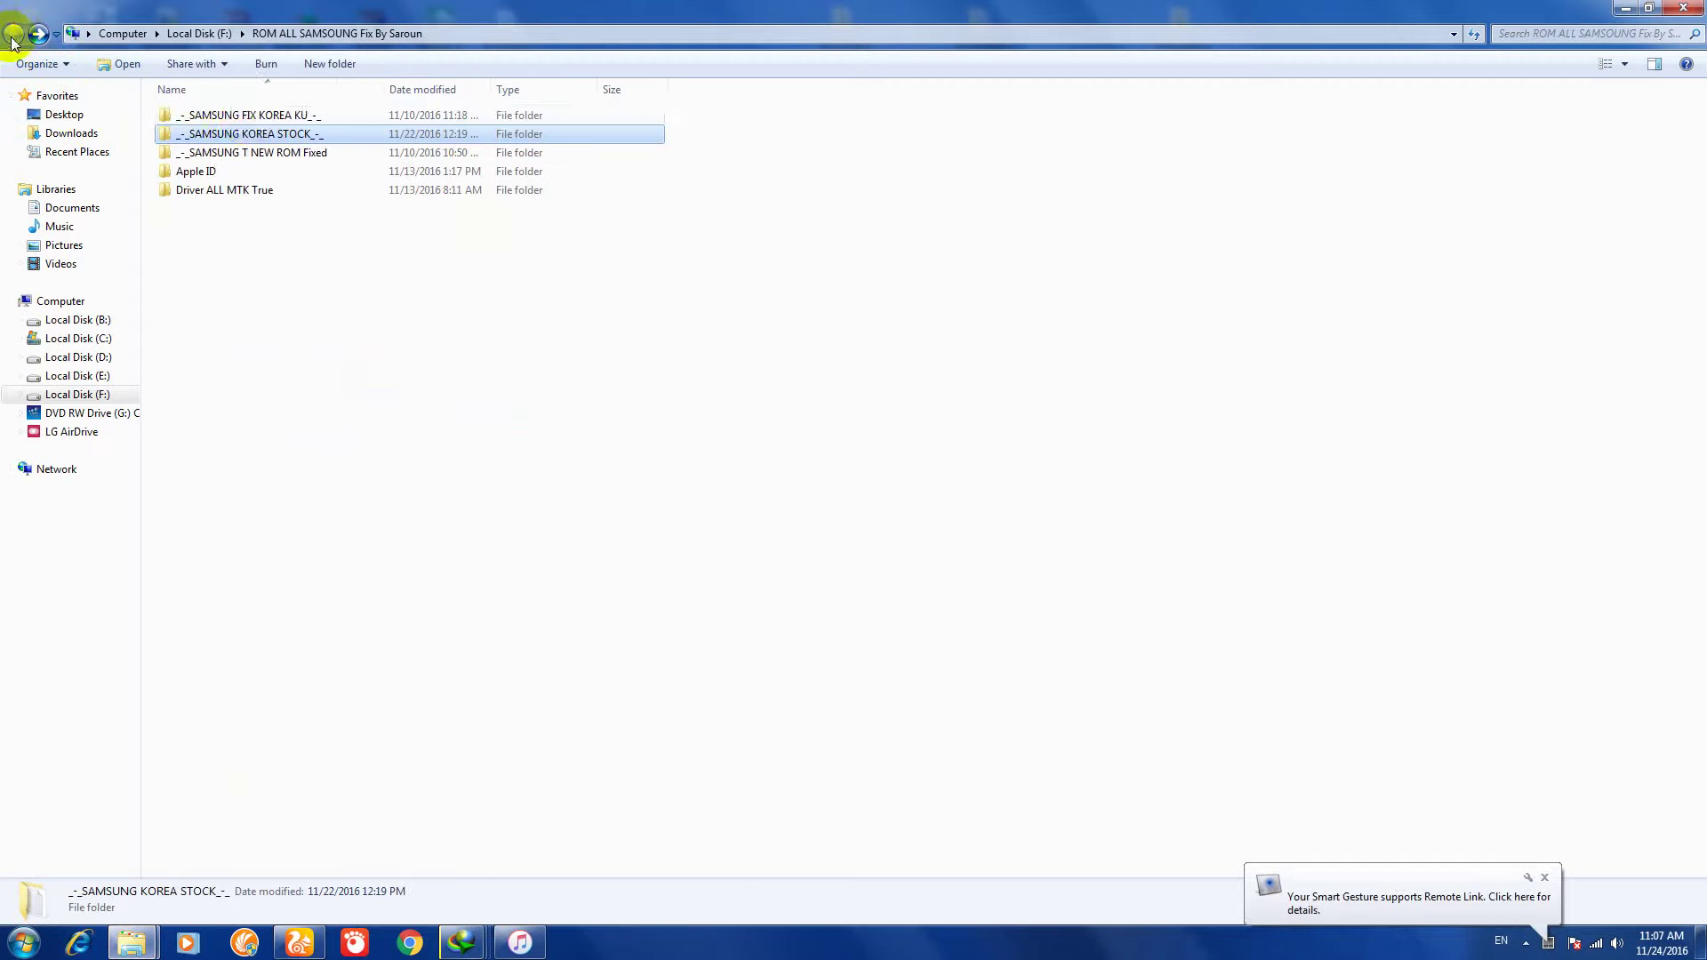
pyautogui.press('Up')
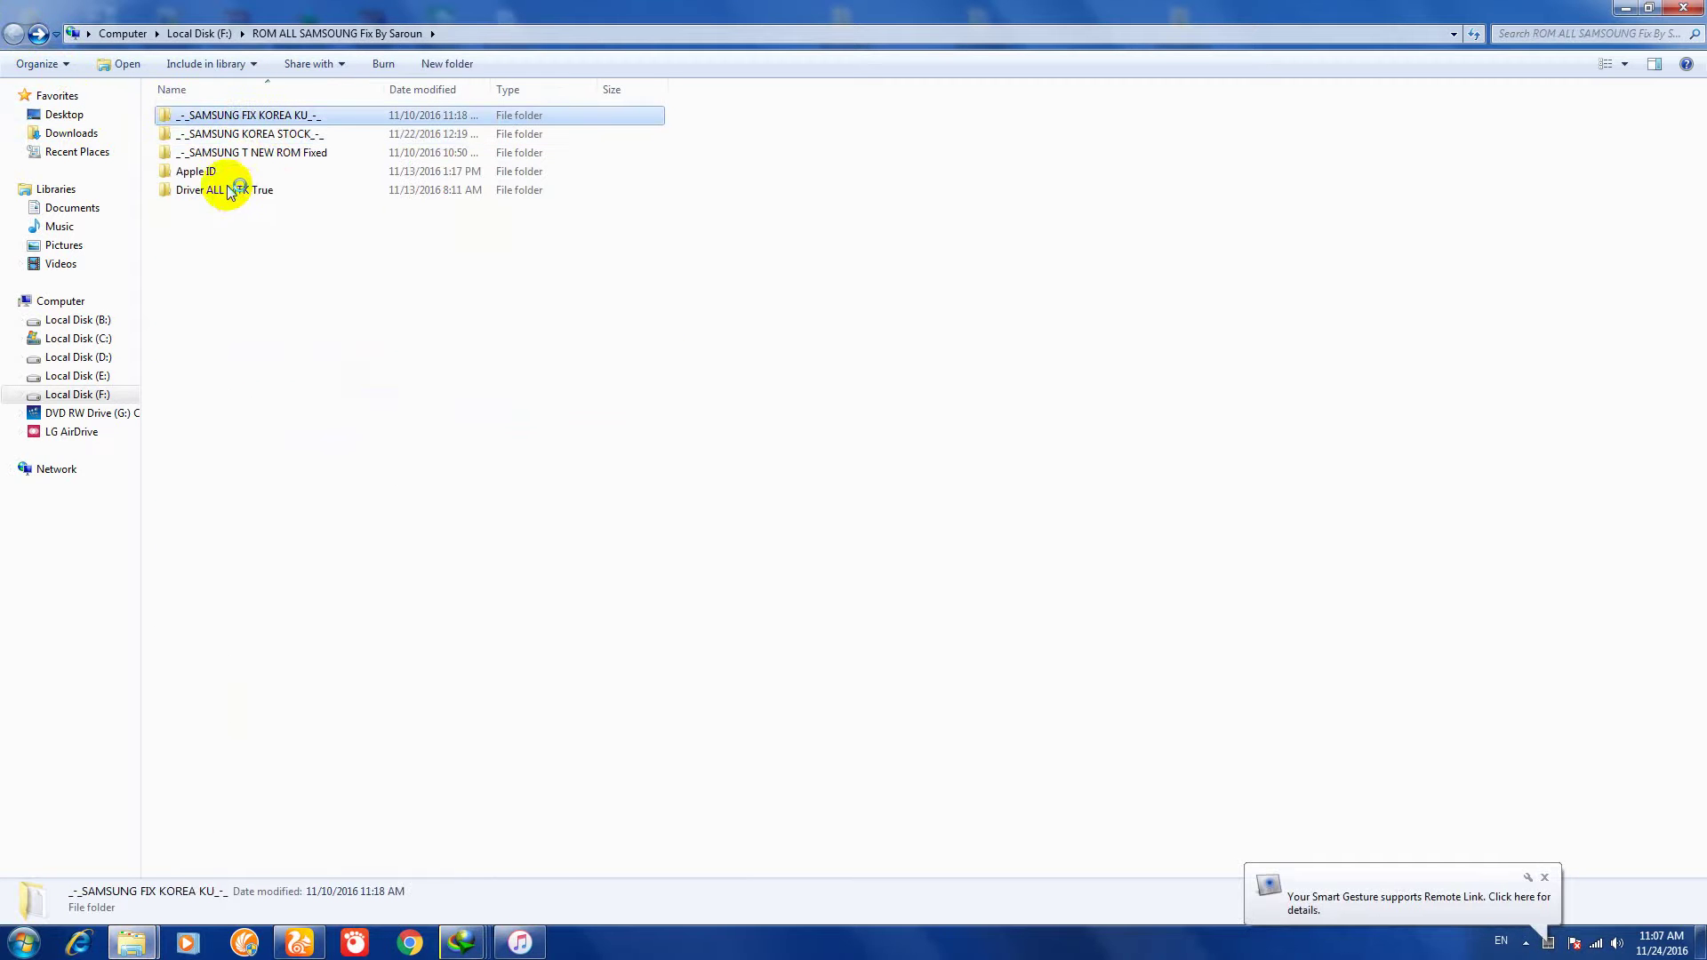
pyautogui.press('Return')
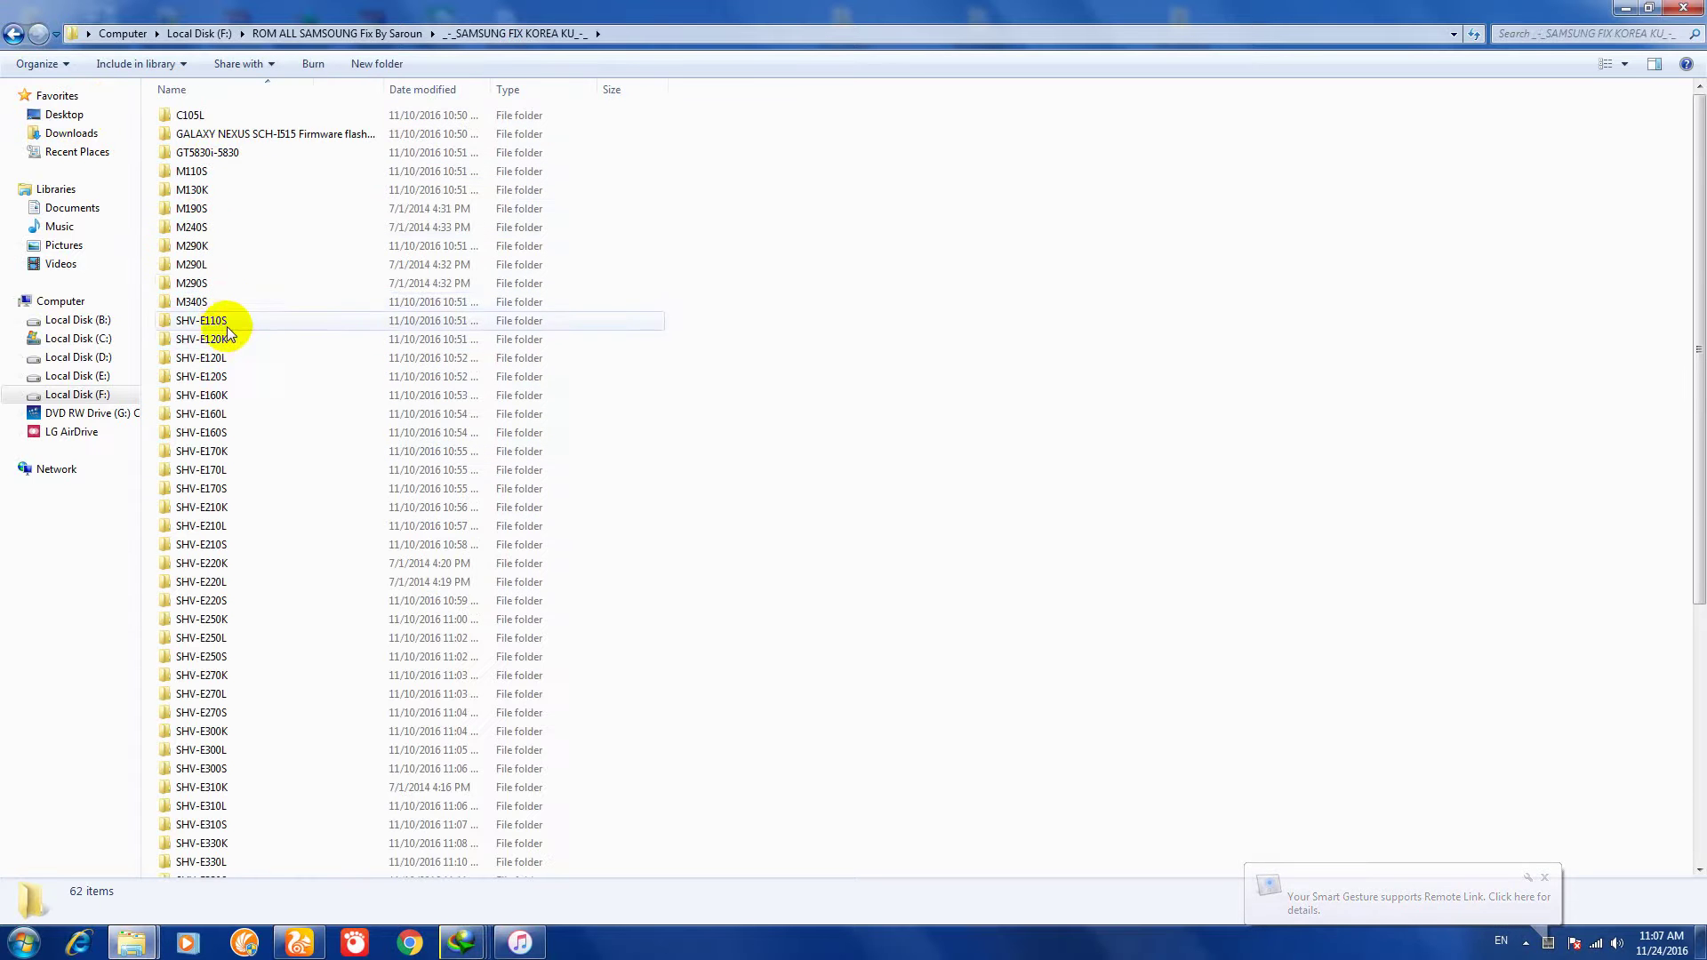
pyautogui.scroll(-7, 229, 455)
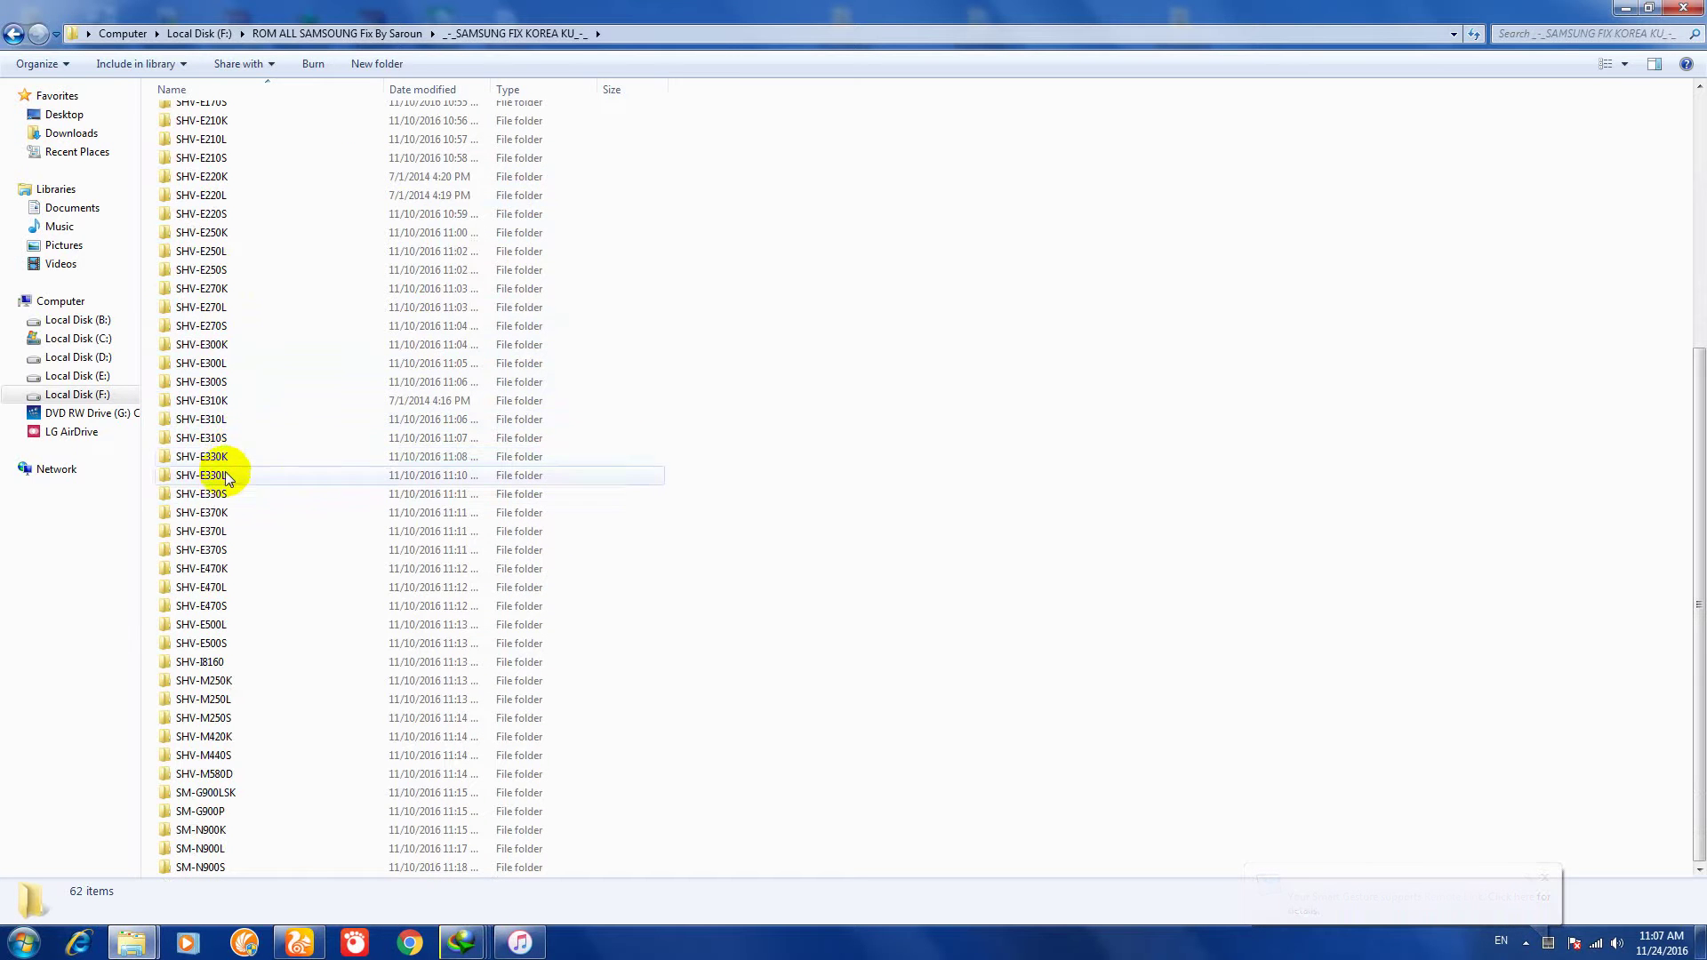
pyautogui.click(14, 34)
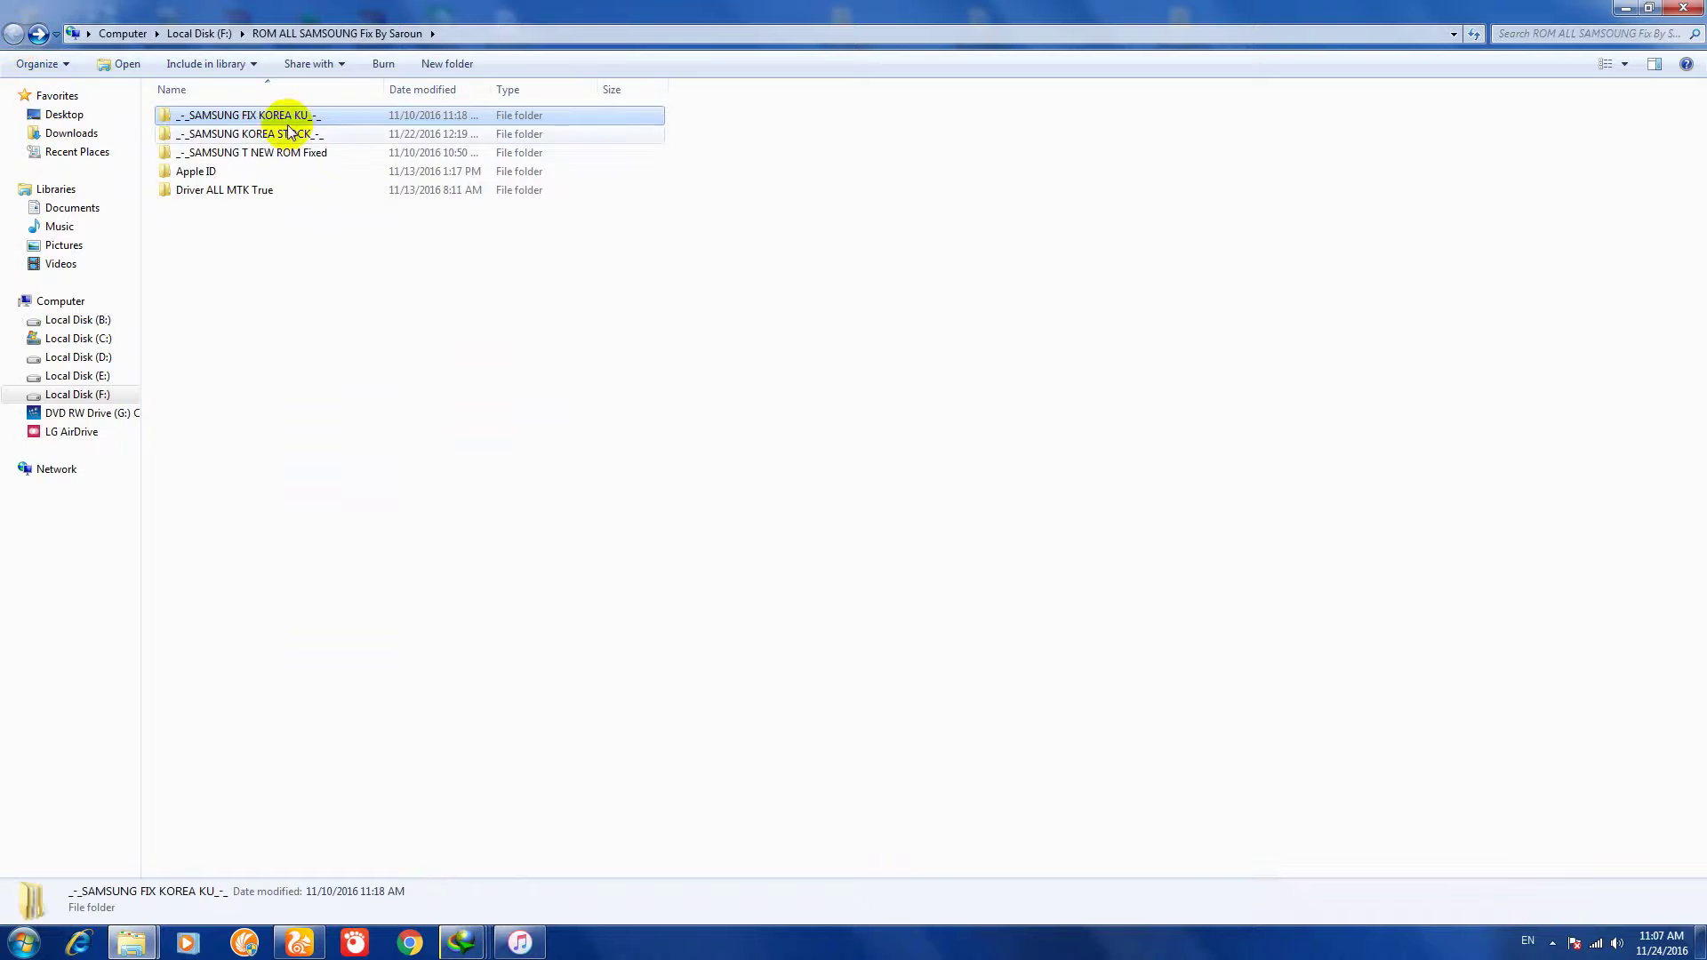
pyautogui.click(1684, 8)
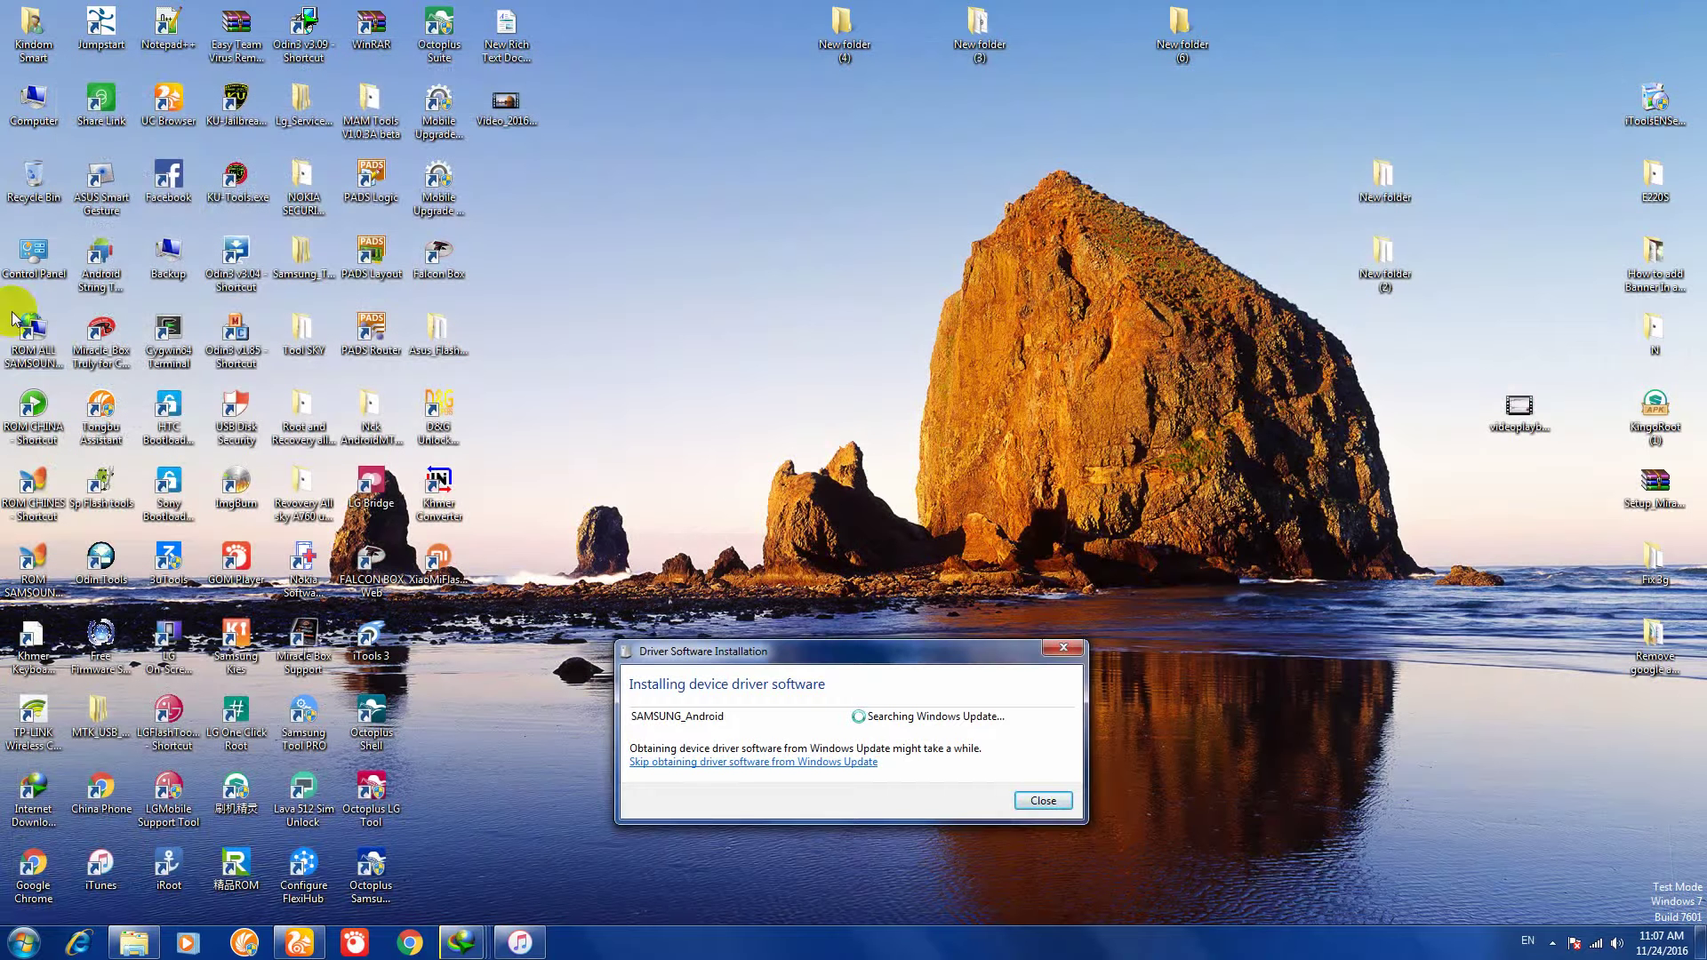
# Step: Open the ROM CHINA collection from the desktop and view the contents of its Camfone folder
pyautogui.doubleClick(38, 388)
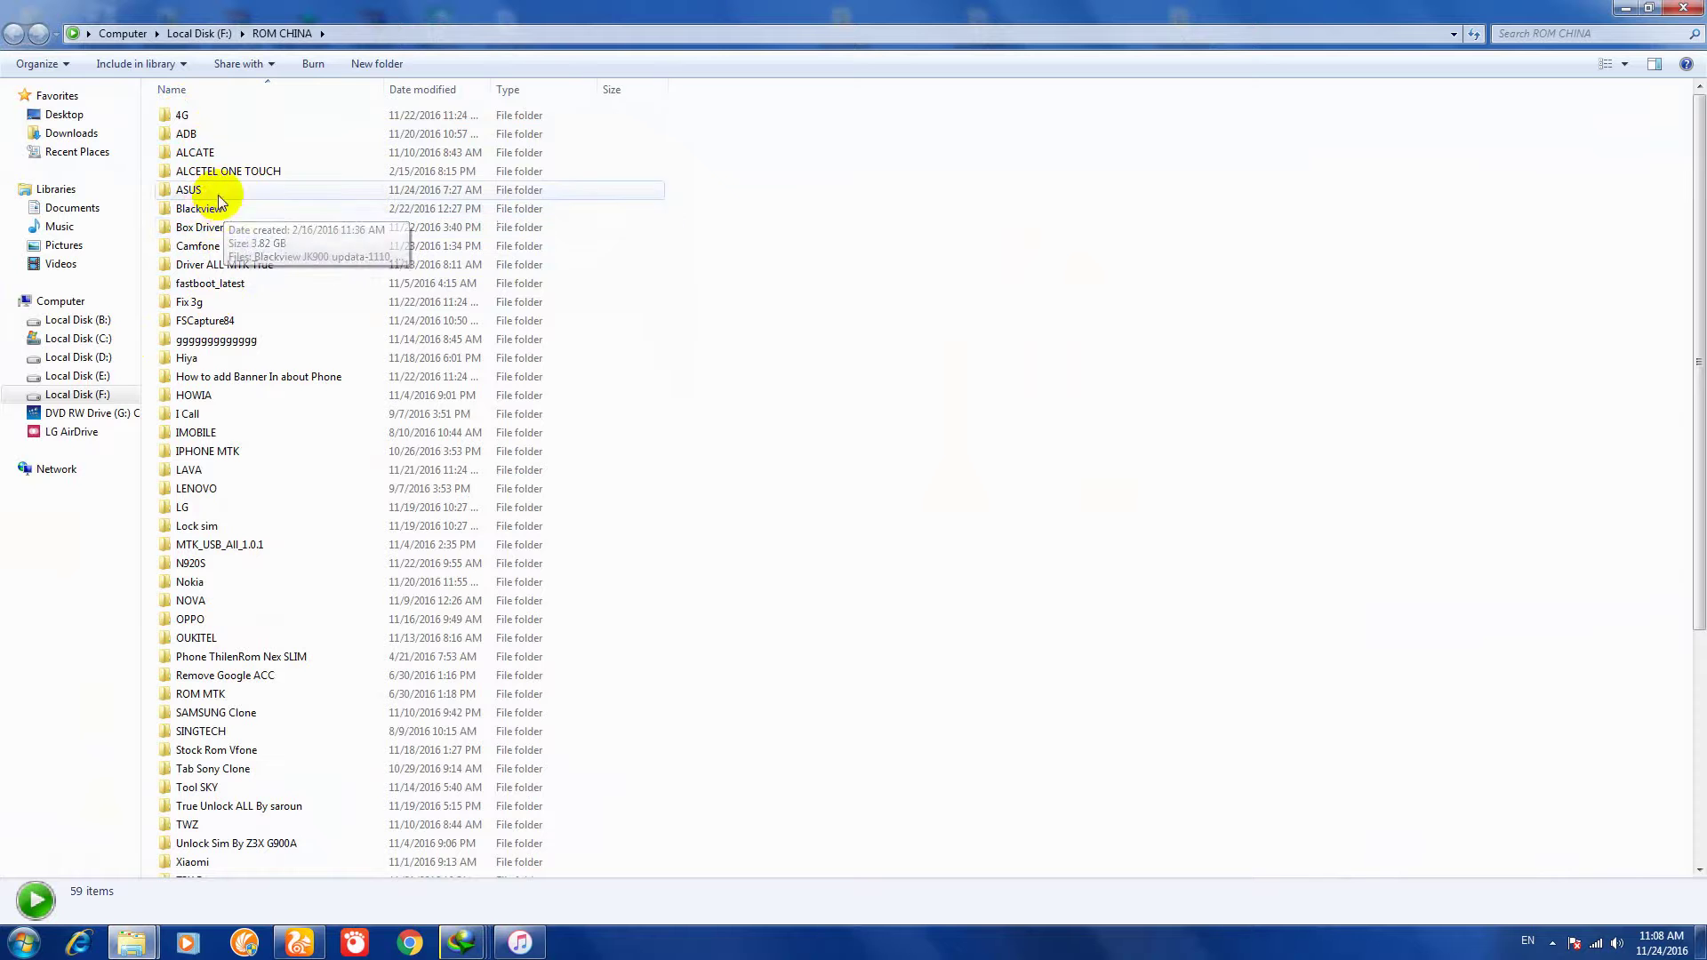
pyautogui.doubleClick(210, 241)
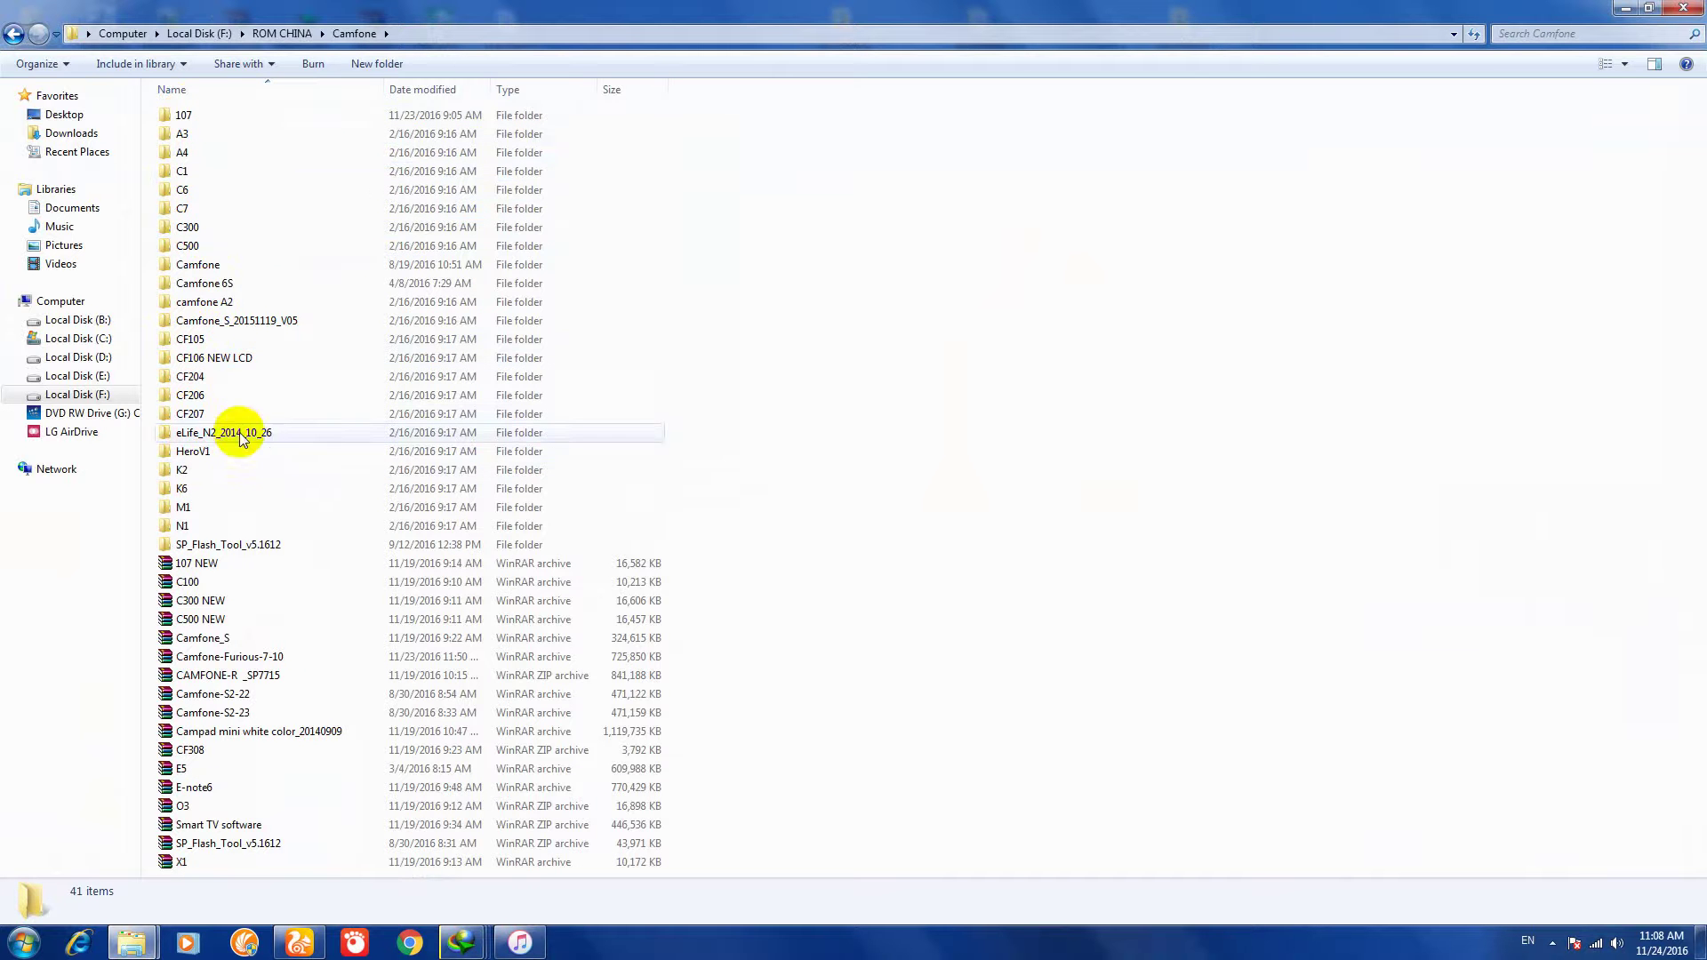
pyautogui.click(16, 36)
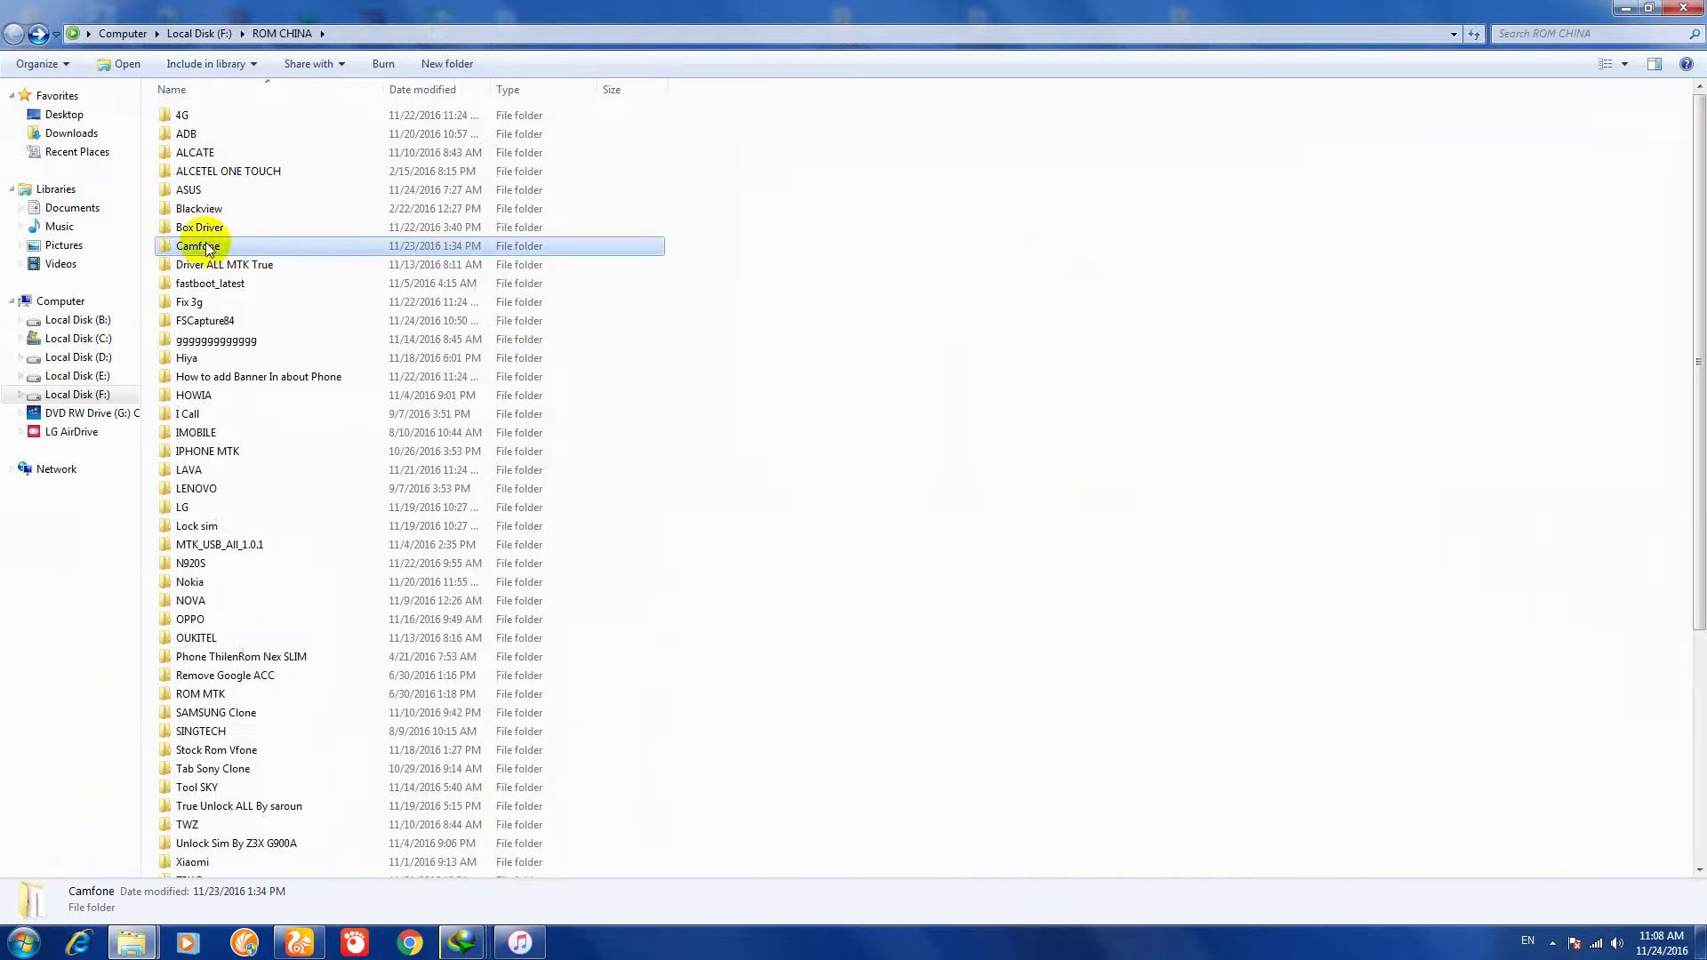
# Step: Look through the firmware archives in the Hiya folder and return to ROM CHINA
pyautogui.click(190, 359)
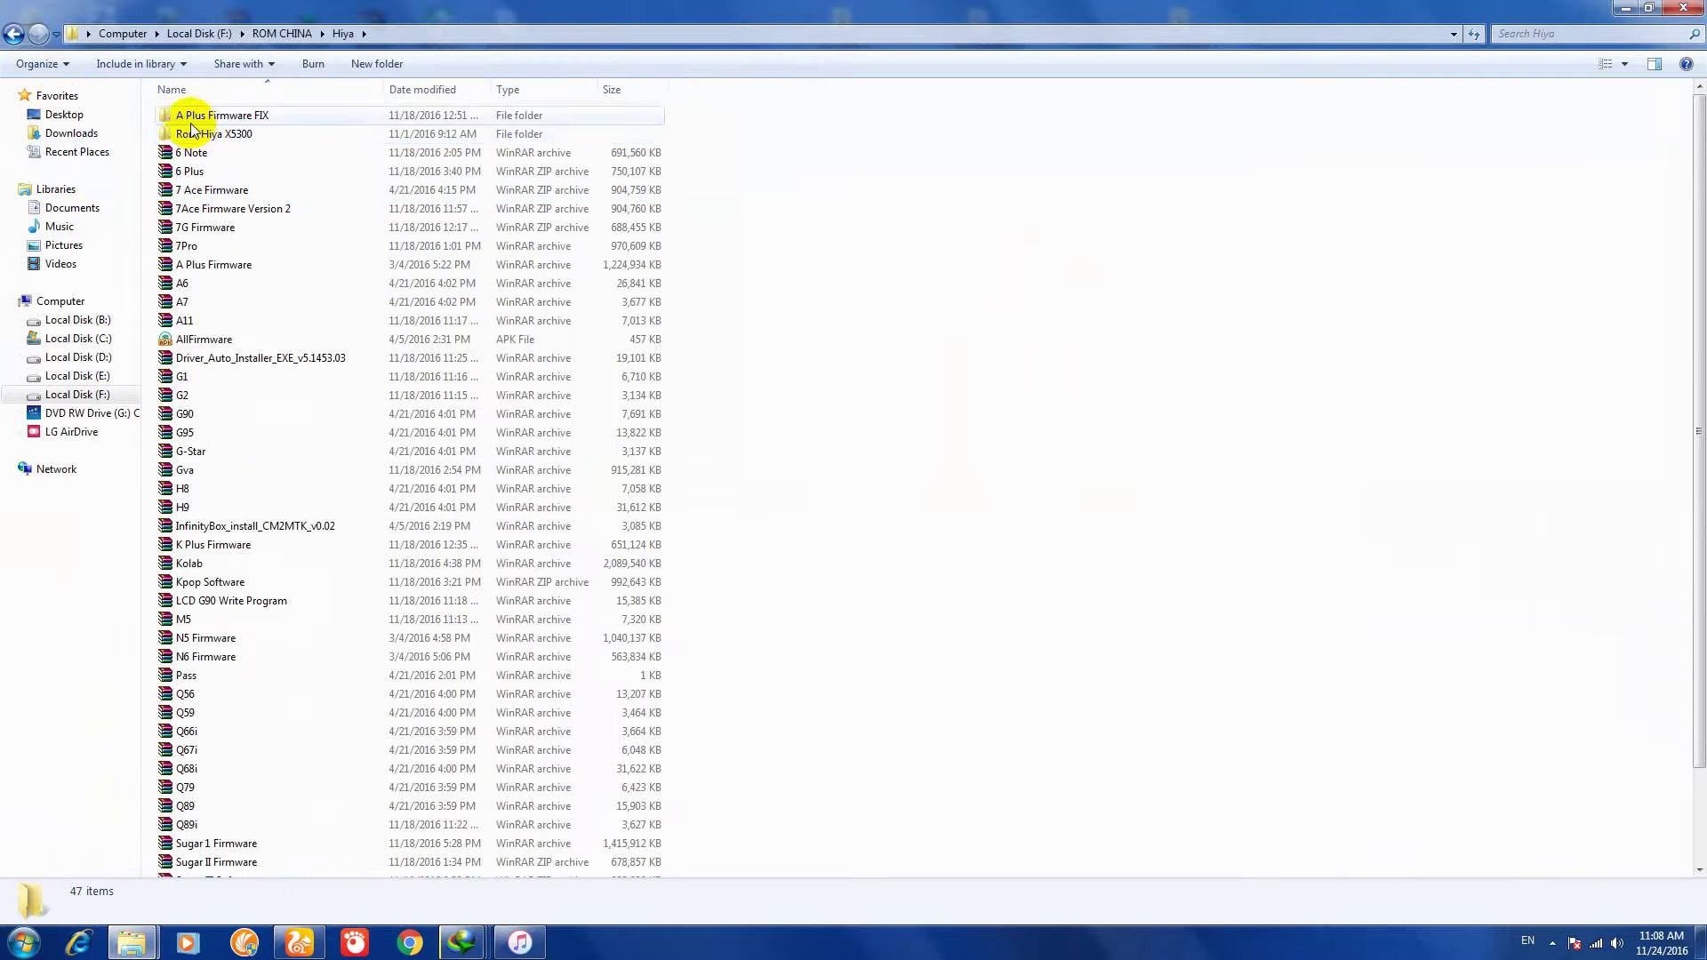
pyautogui.scroll(-2, 175, 507)
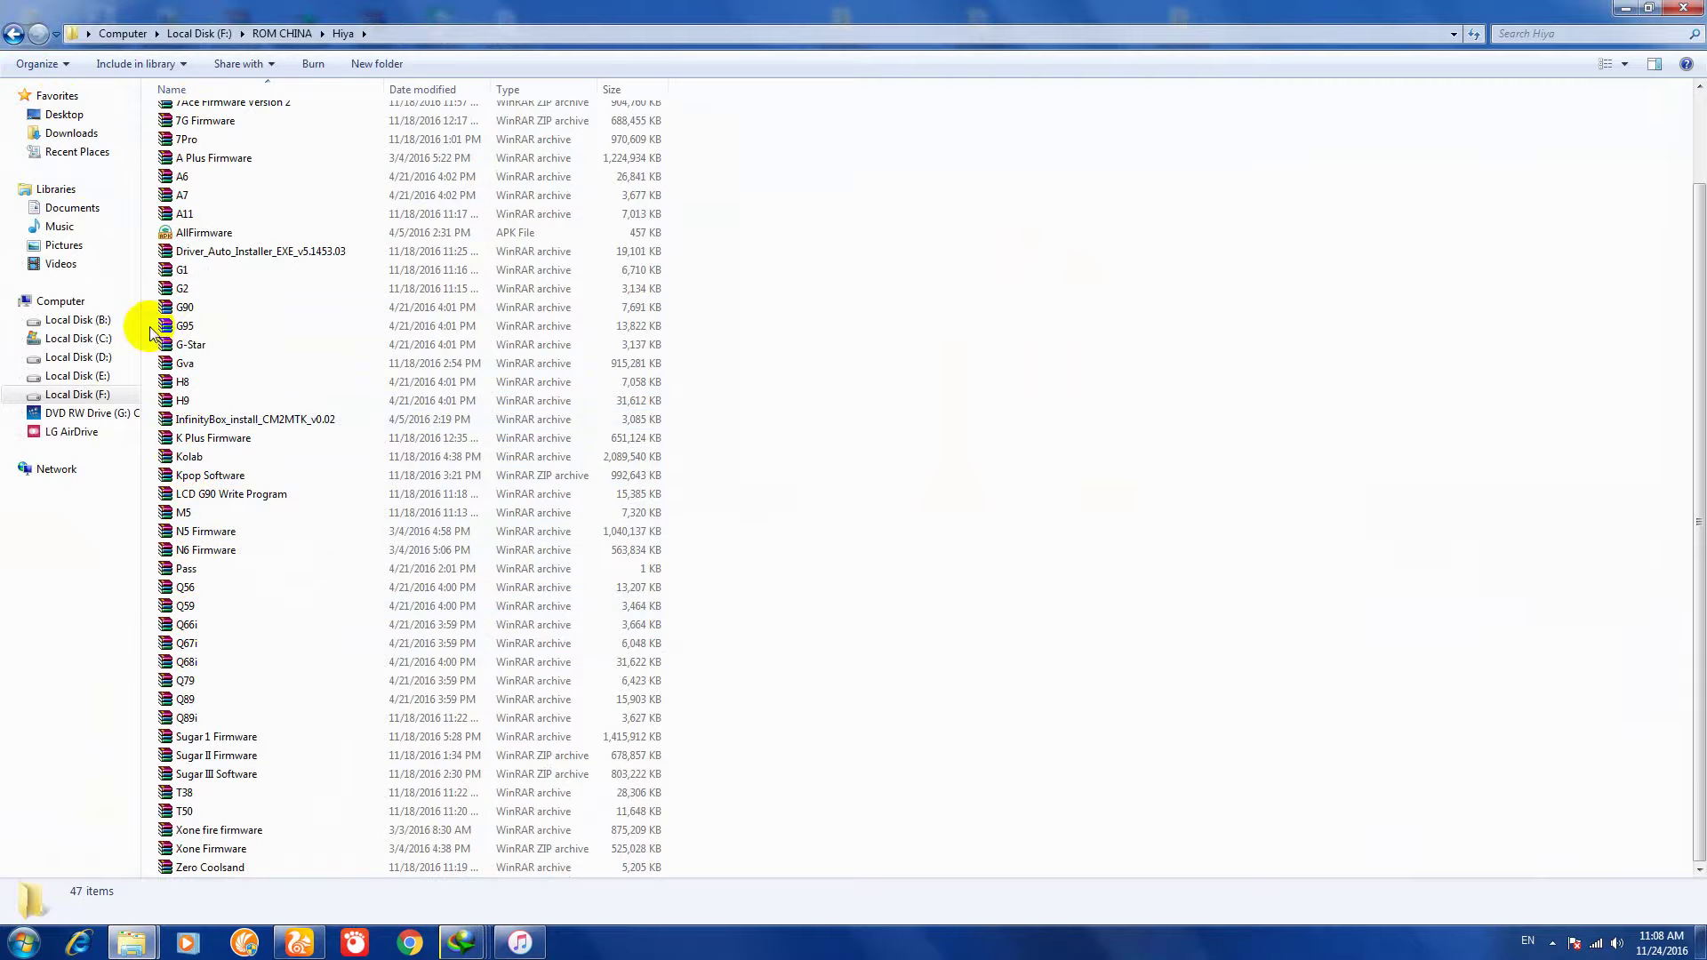
pyautogui.click(15, 36)
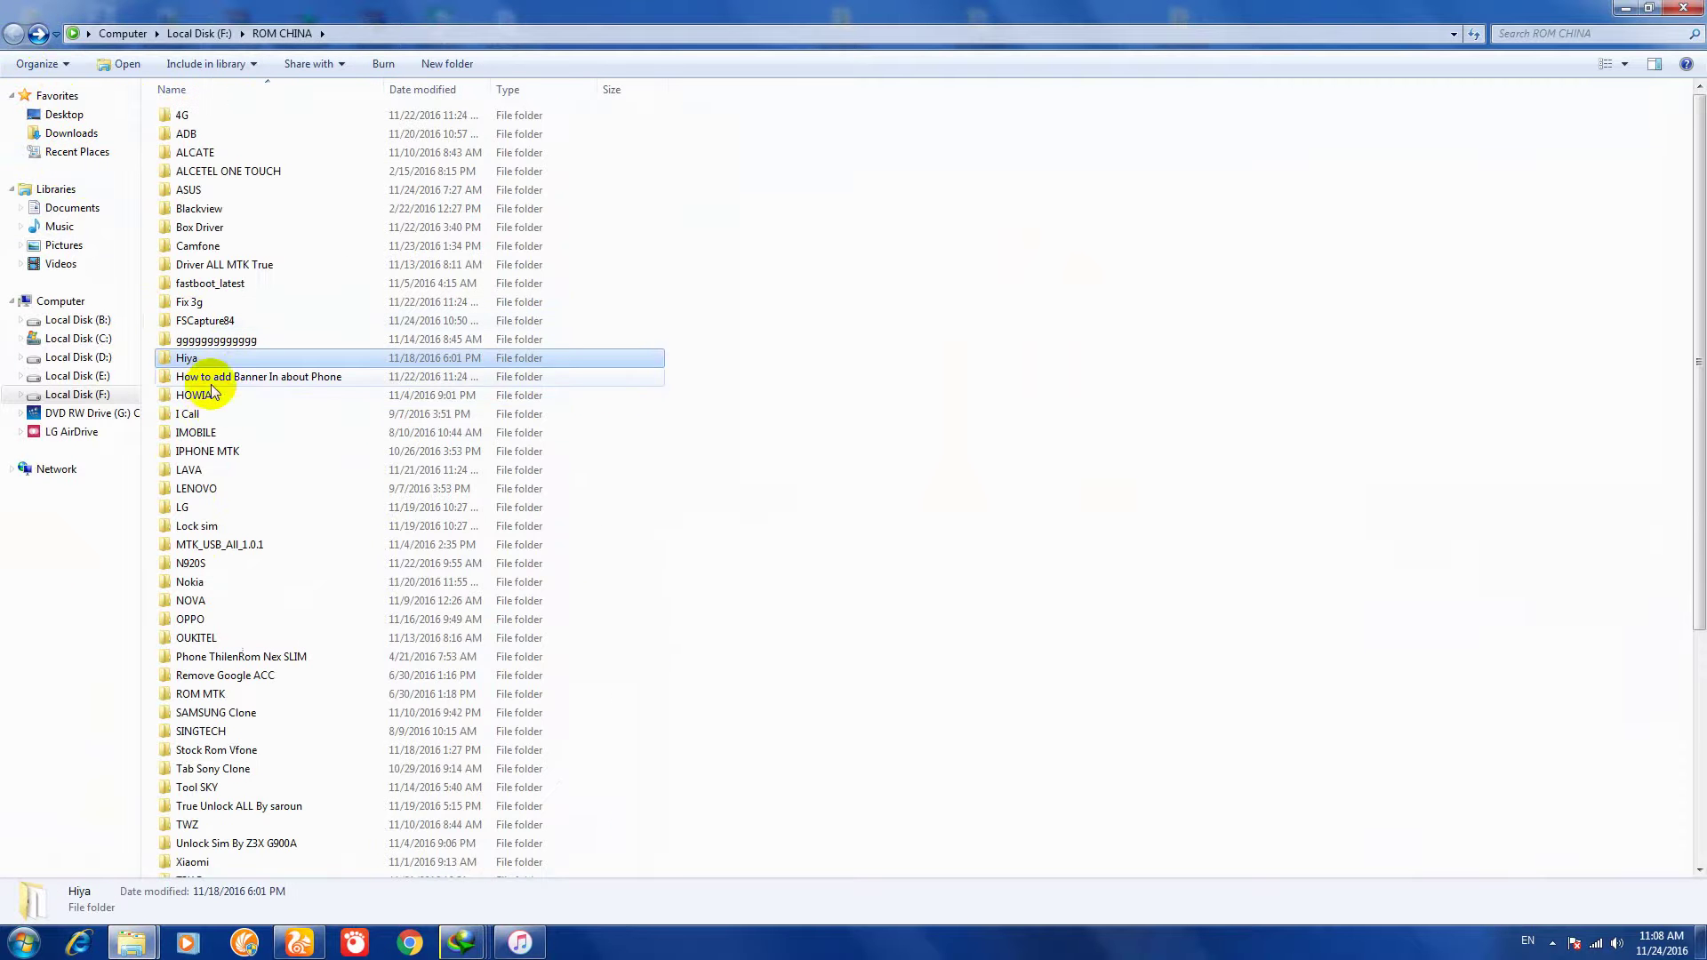
# Step: Look through the Huawei firmware archives in the HOWIA folder and return to ROM CHINA
pyautogui.doubleClick(200, 395)
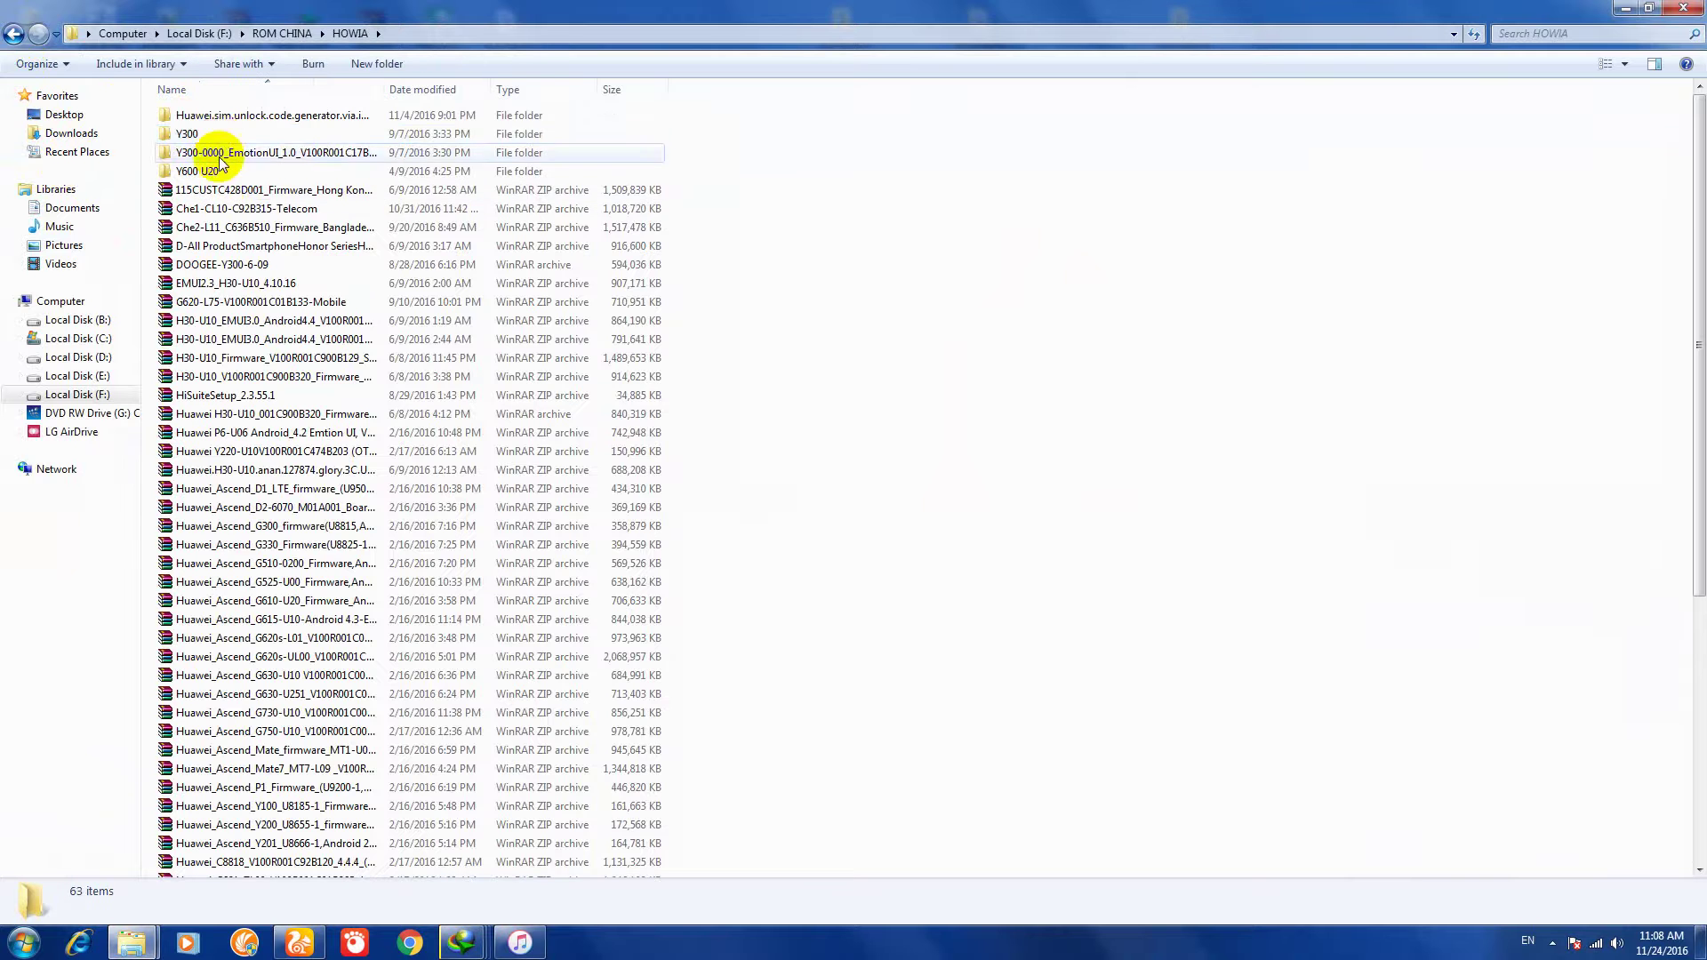
pyautogui.scroll(-7, 187, 254)
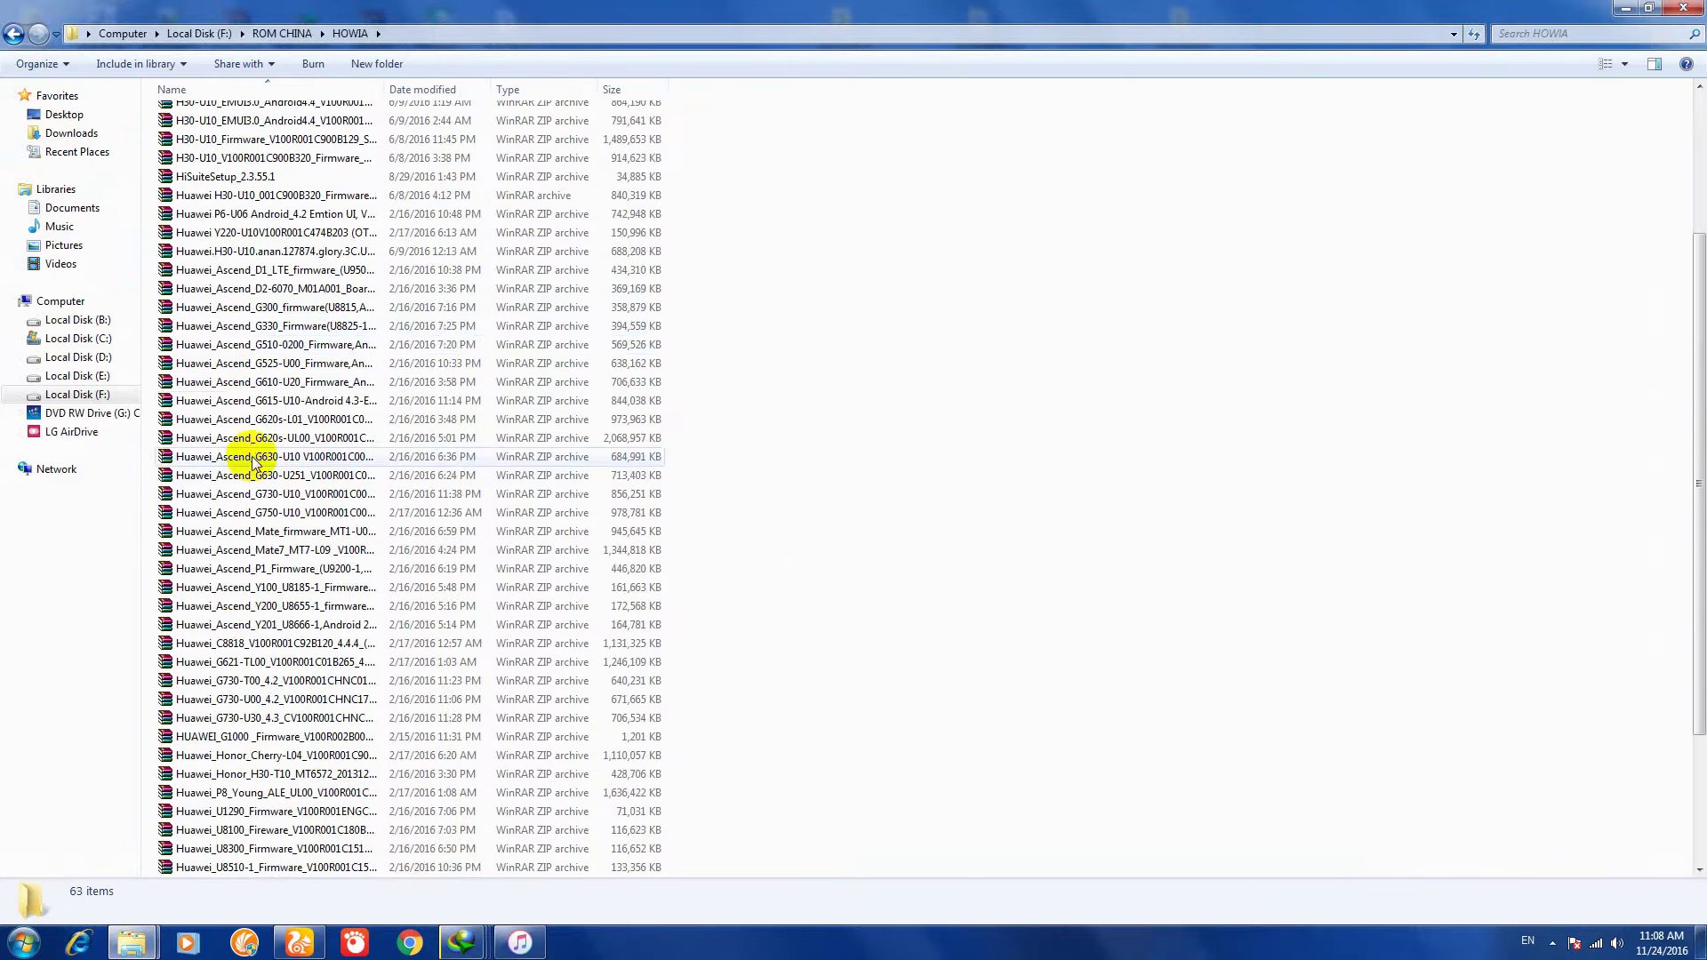
pyautogui.scroll(7, 267, 321)
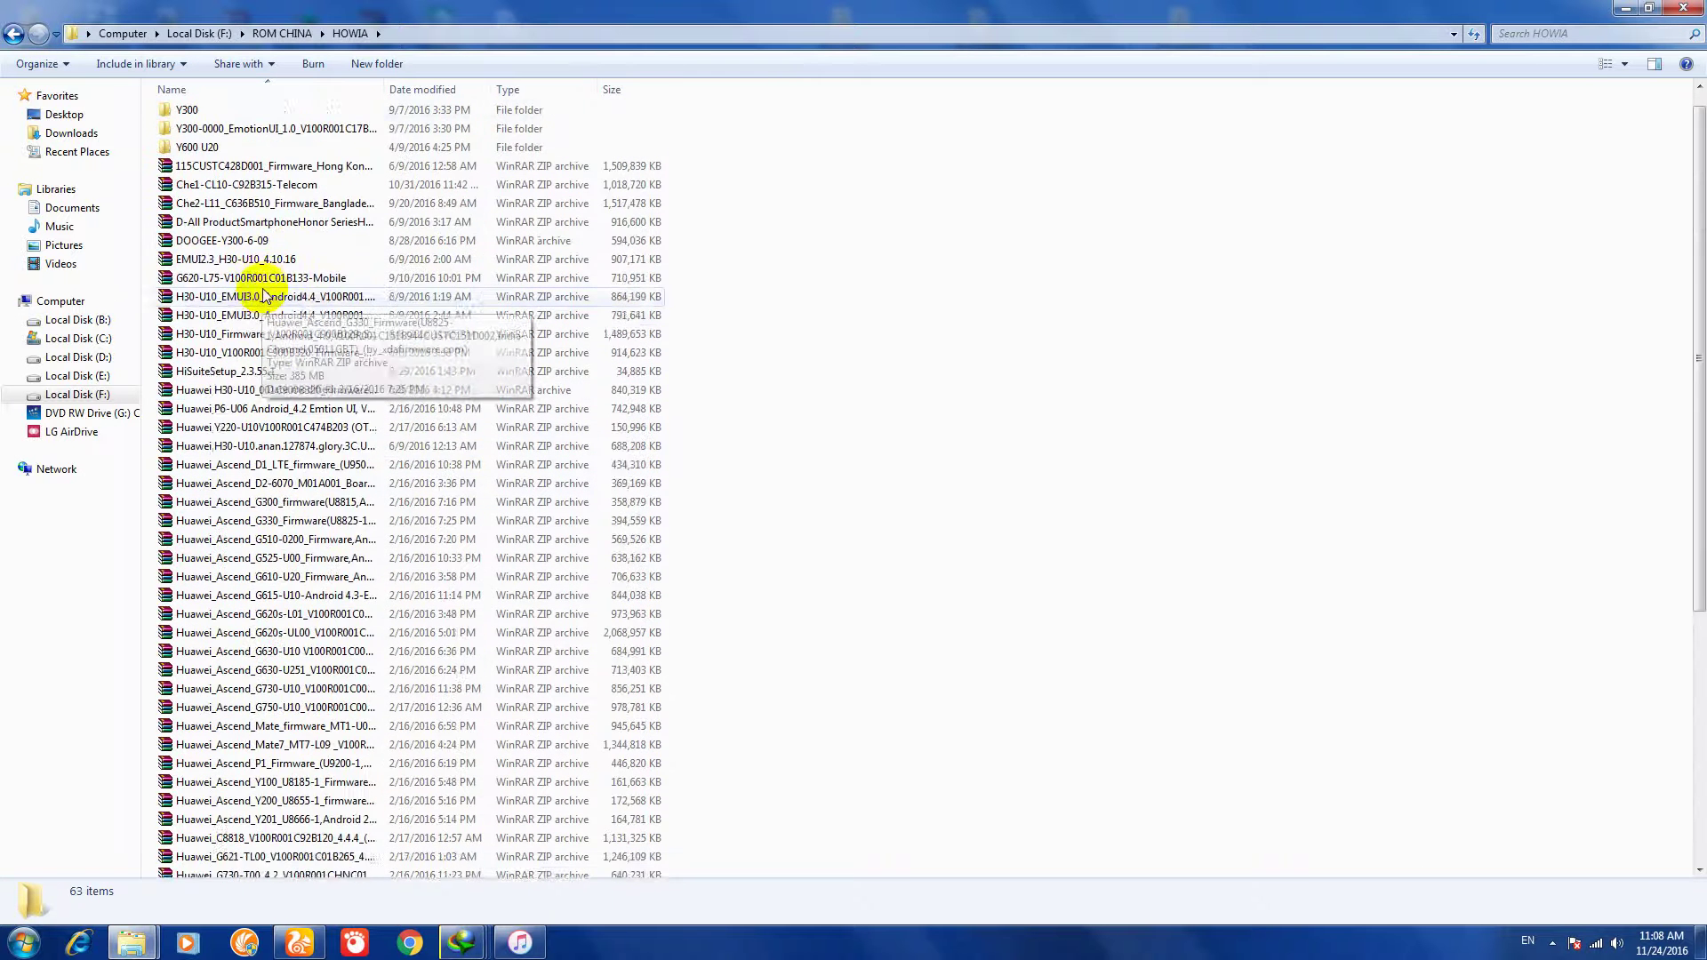
pyautogui.click(14, 33)
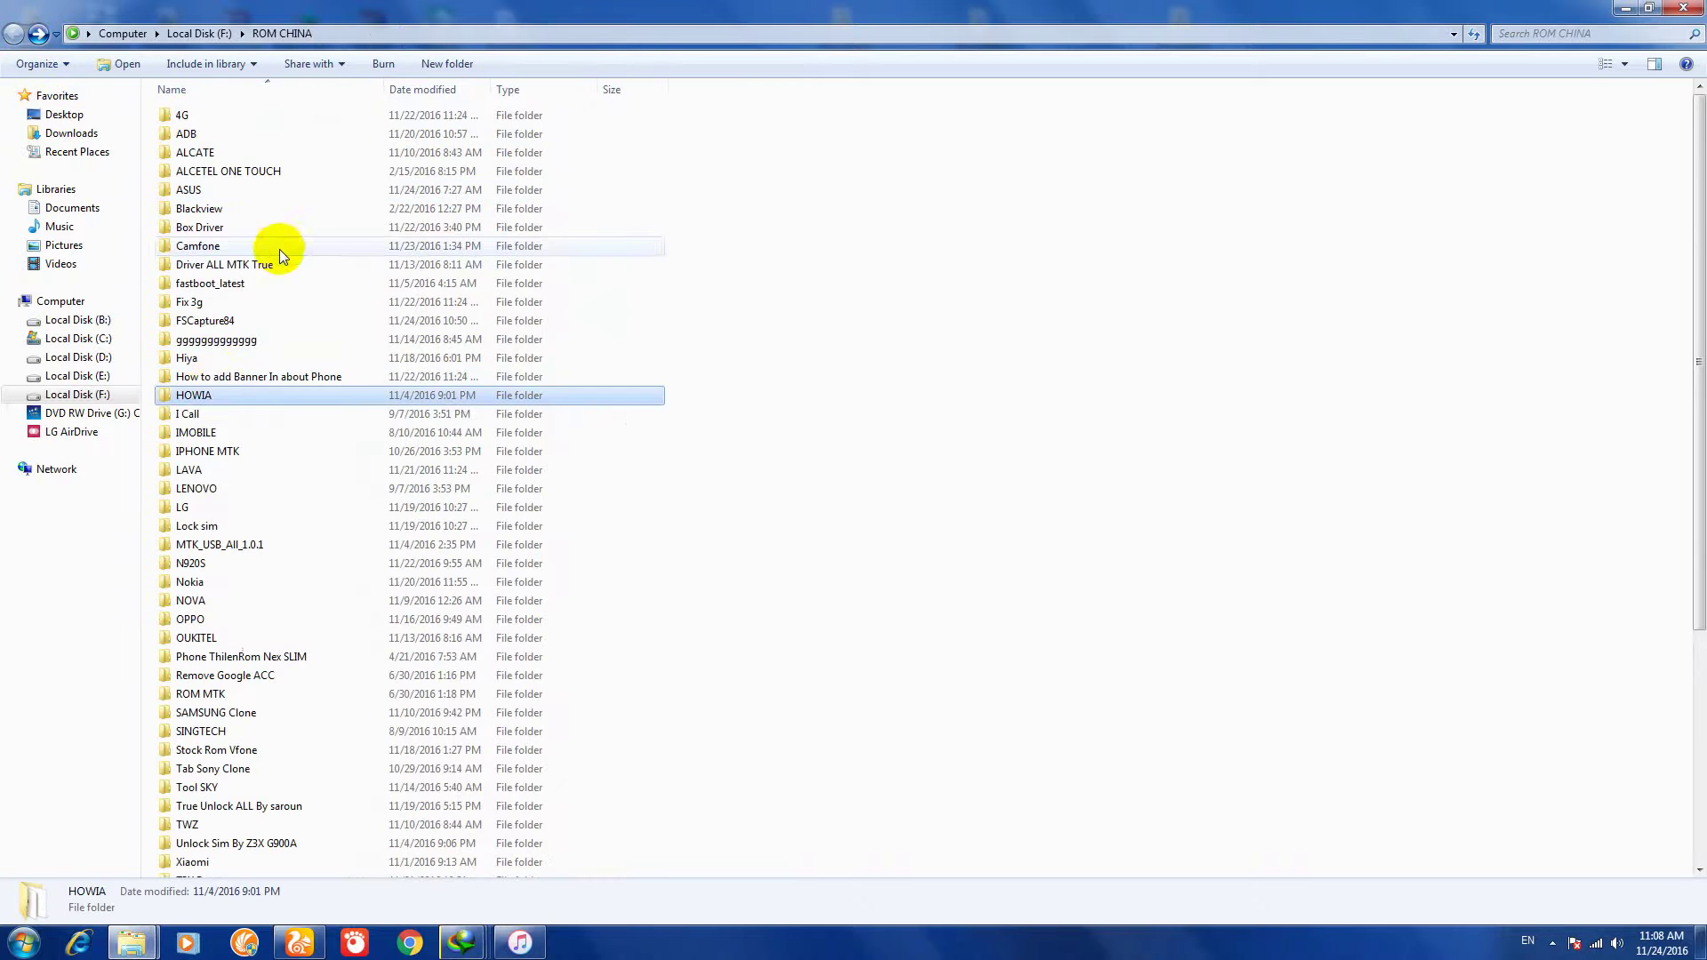
# Step: Look into the I Call and IMOBILE folders and return to ROM CHINA
pyautogui.doubleClick(206, 415)
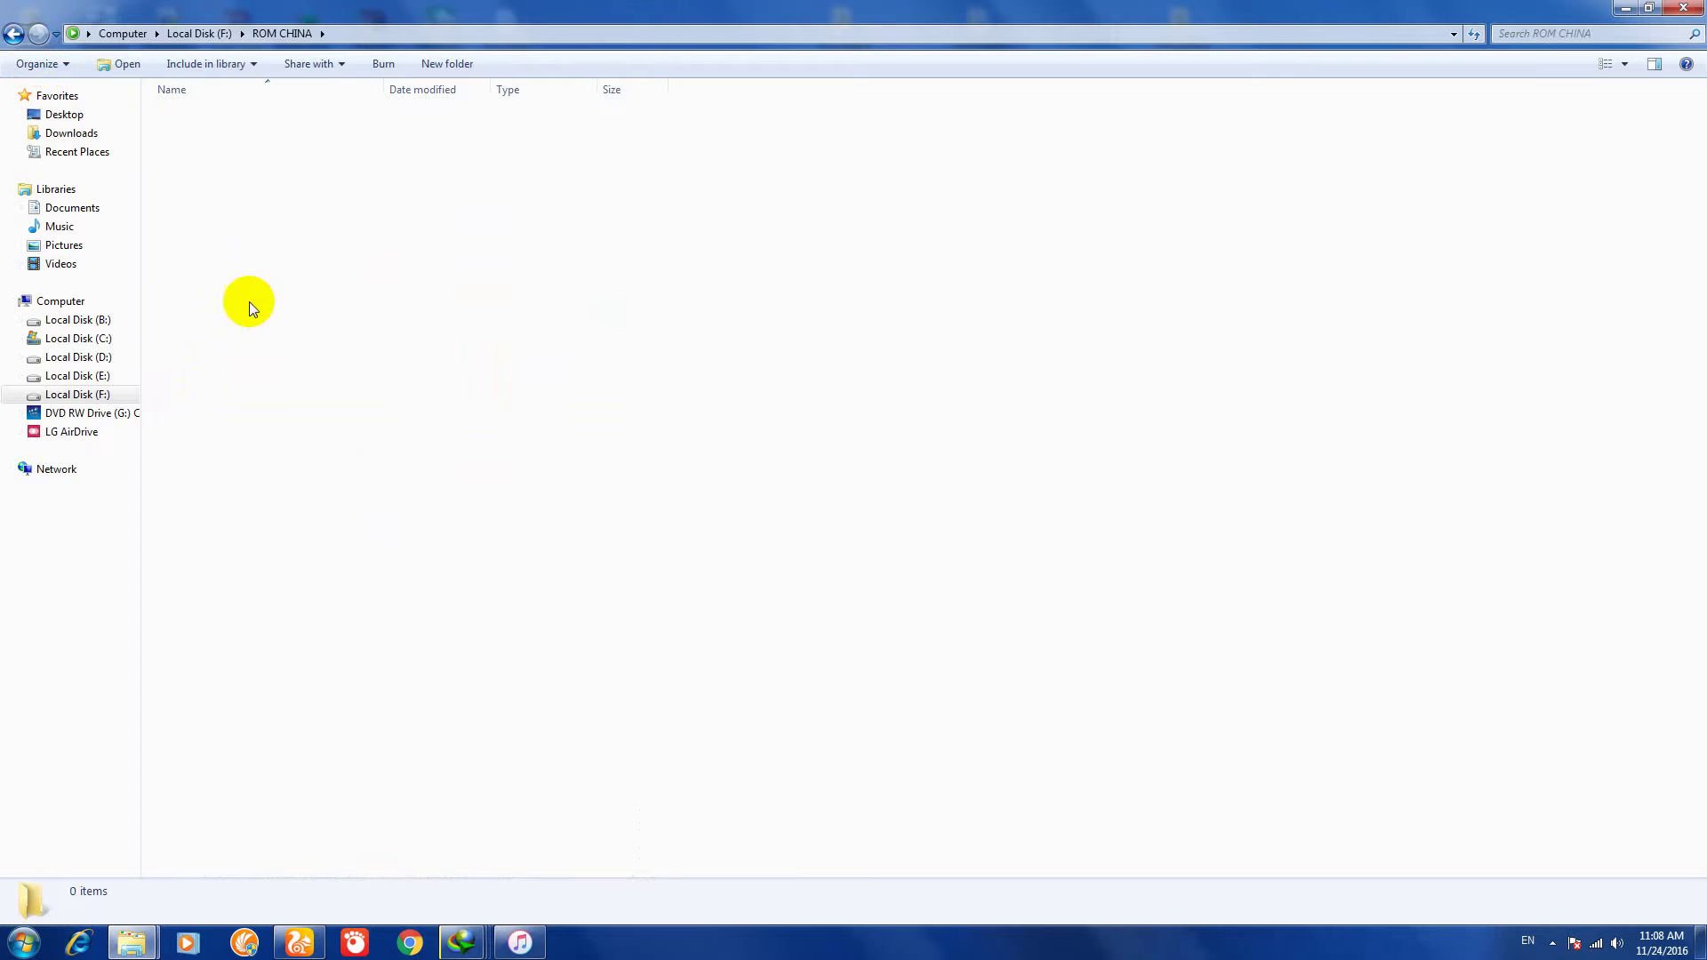
pyautogui.click(15, 36)
pyautogui.click(208, 433)
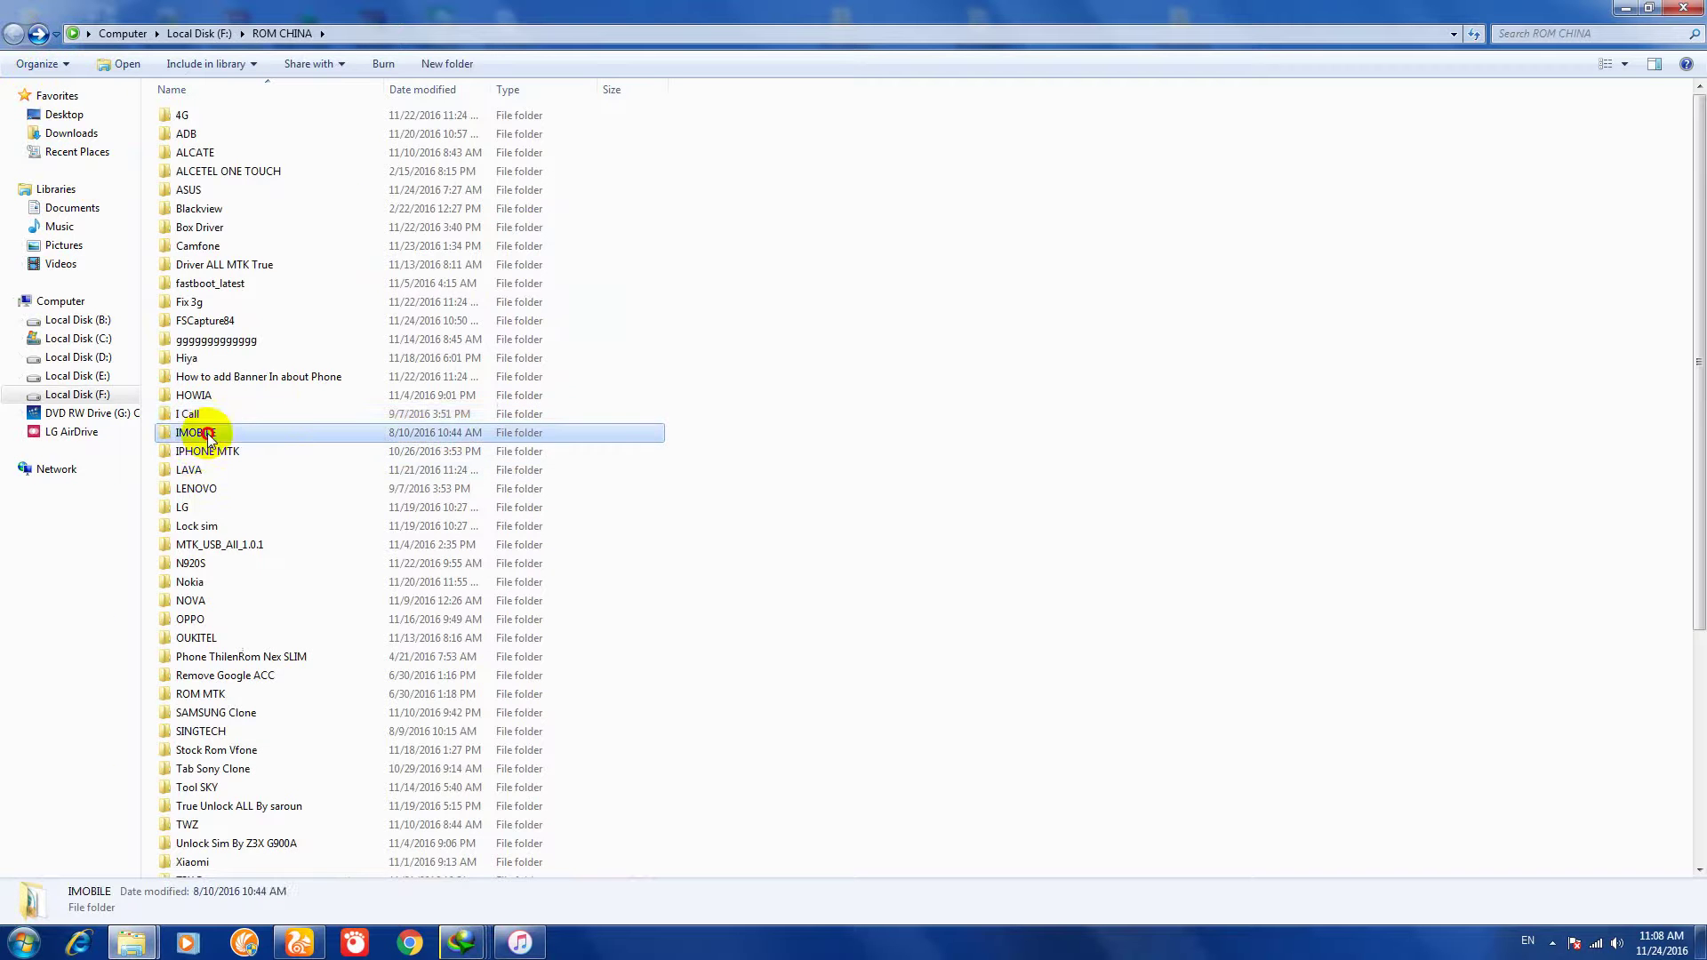
pyautogui.doubleClick(207, 434)
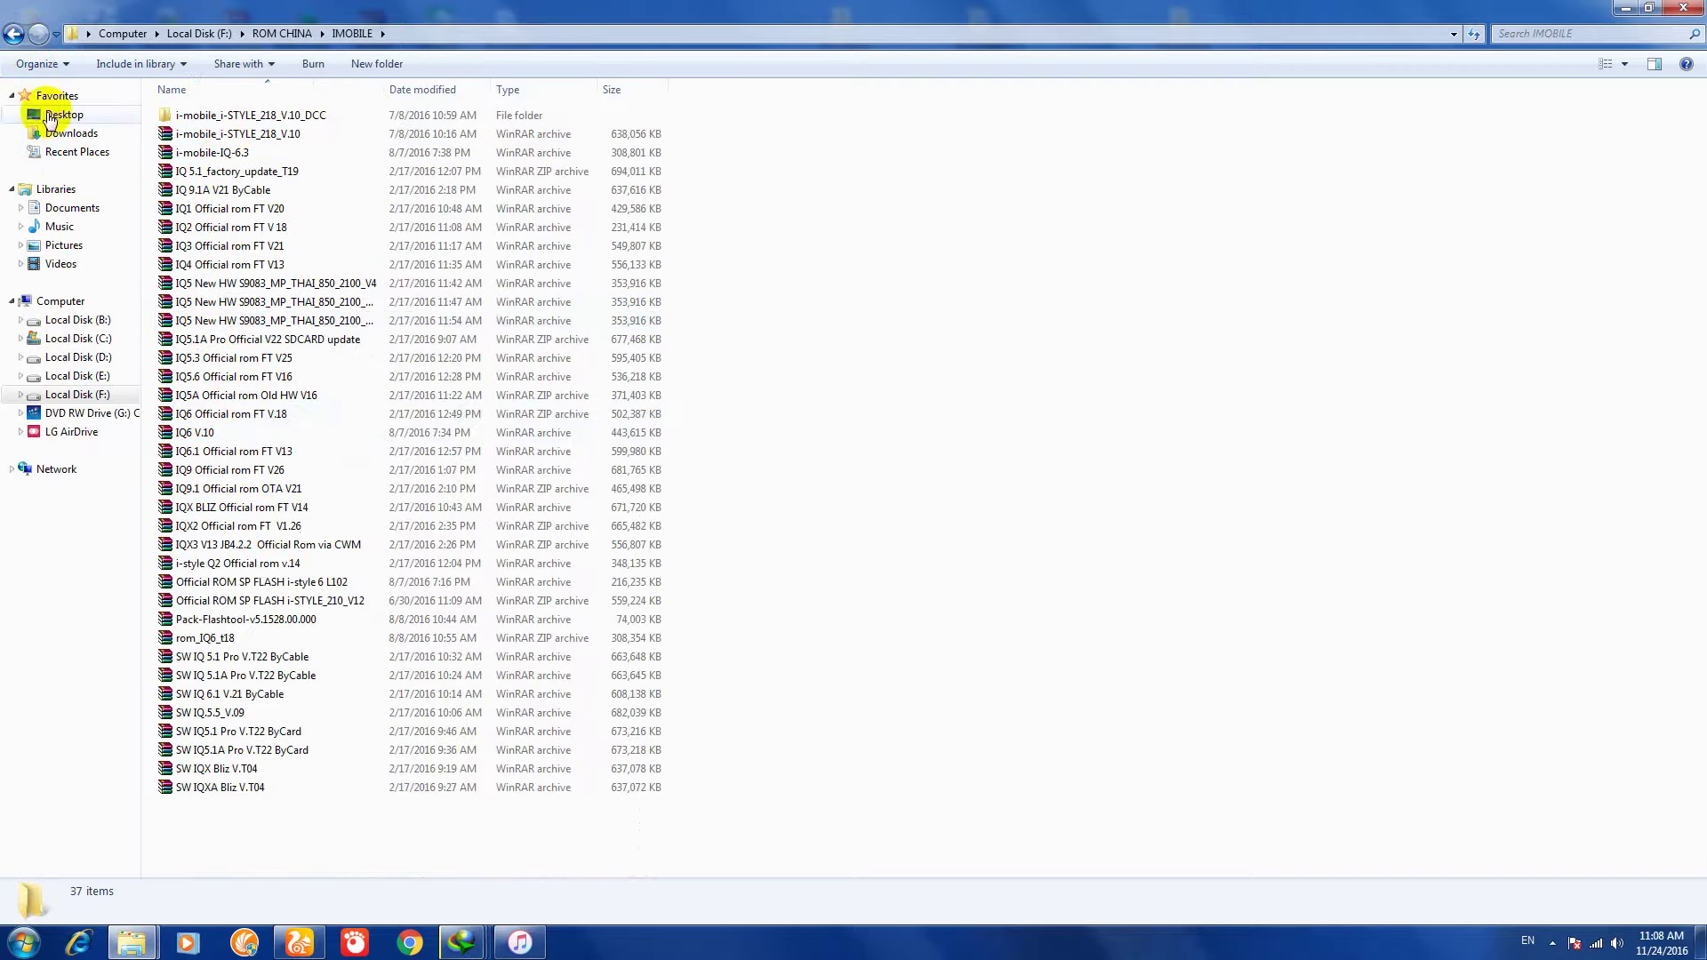
pyautogui.click(13, 36)
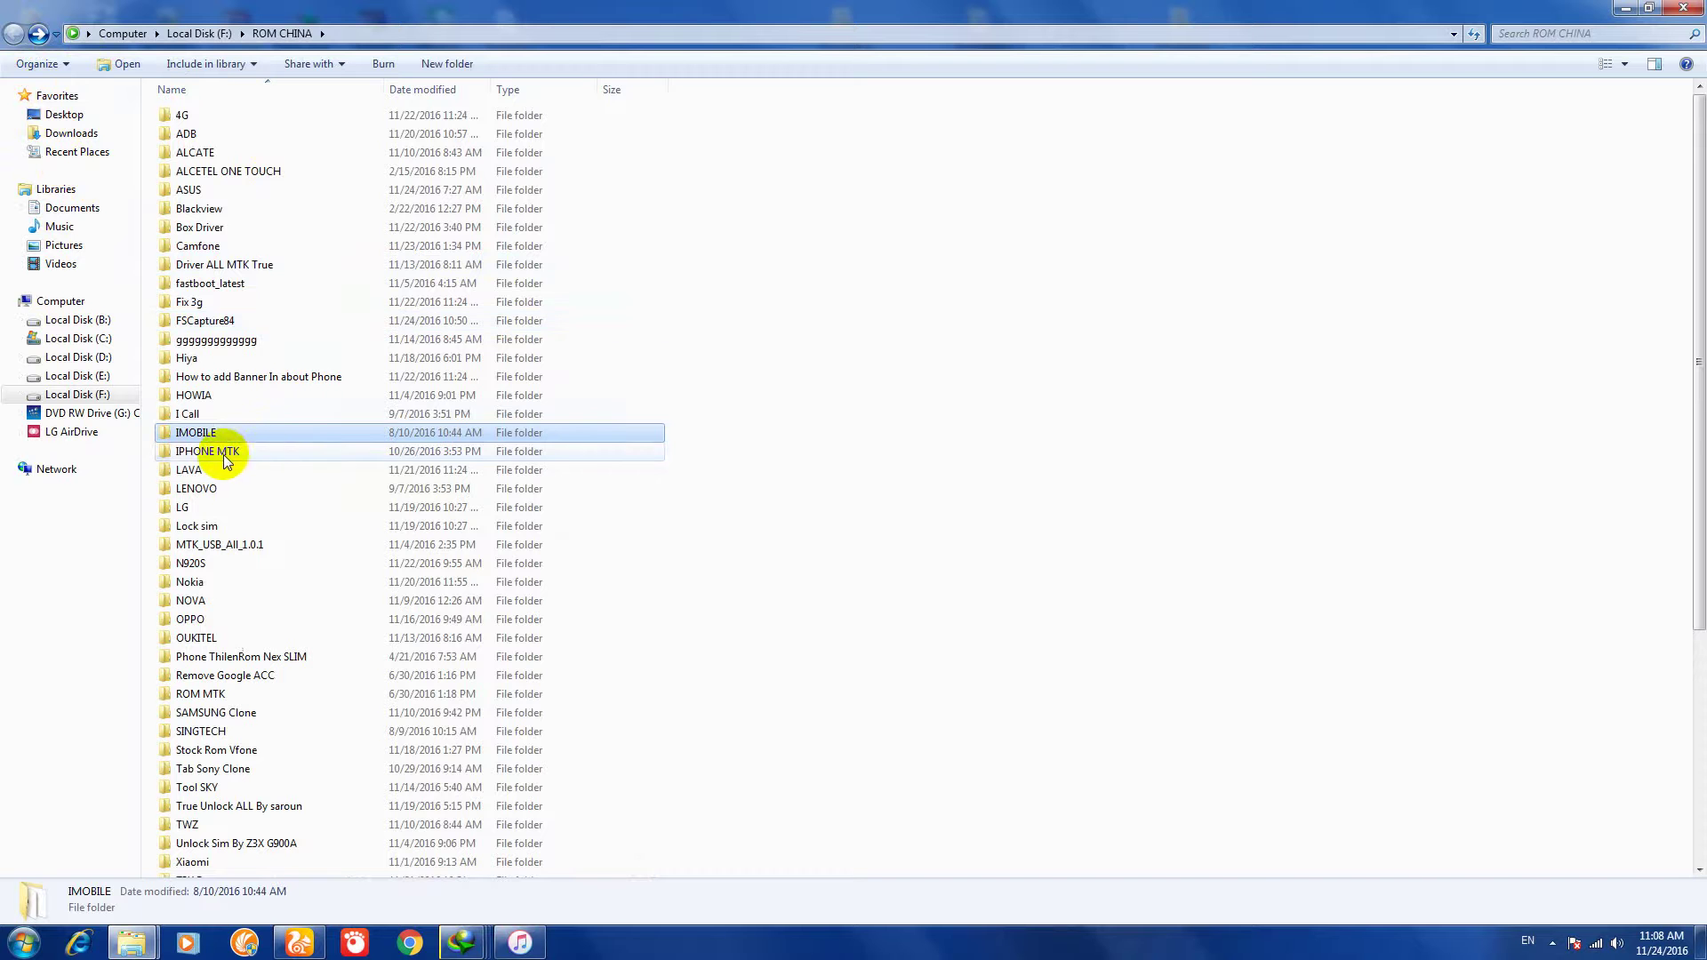
# Step: Minimize iTunes, look through the LAVA firmware archives and the Phone ThilenRom Nex SLIM folder, and return to ROM CHINA
pyautogui.click(223, 451)
pyautogui.doubleClick(214, 470)
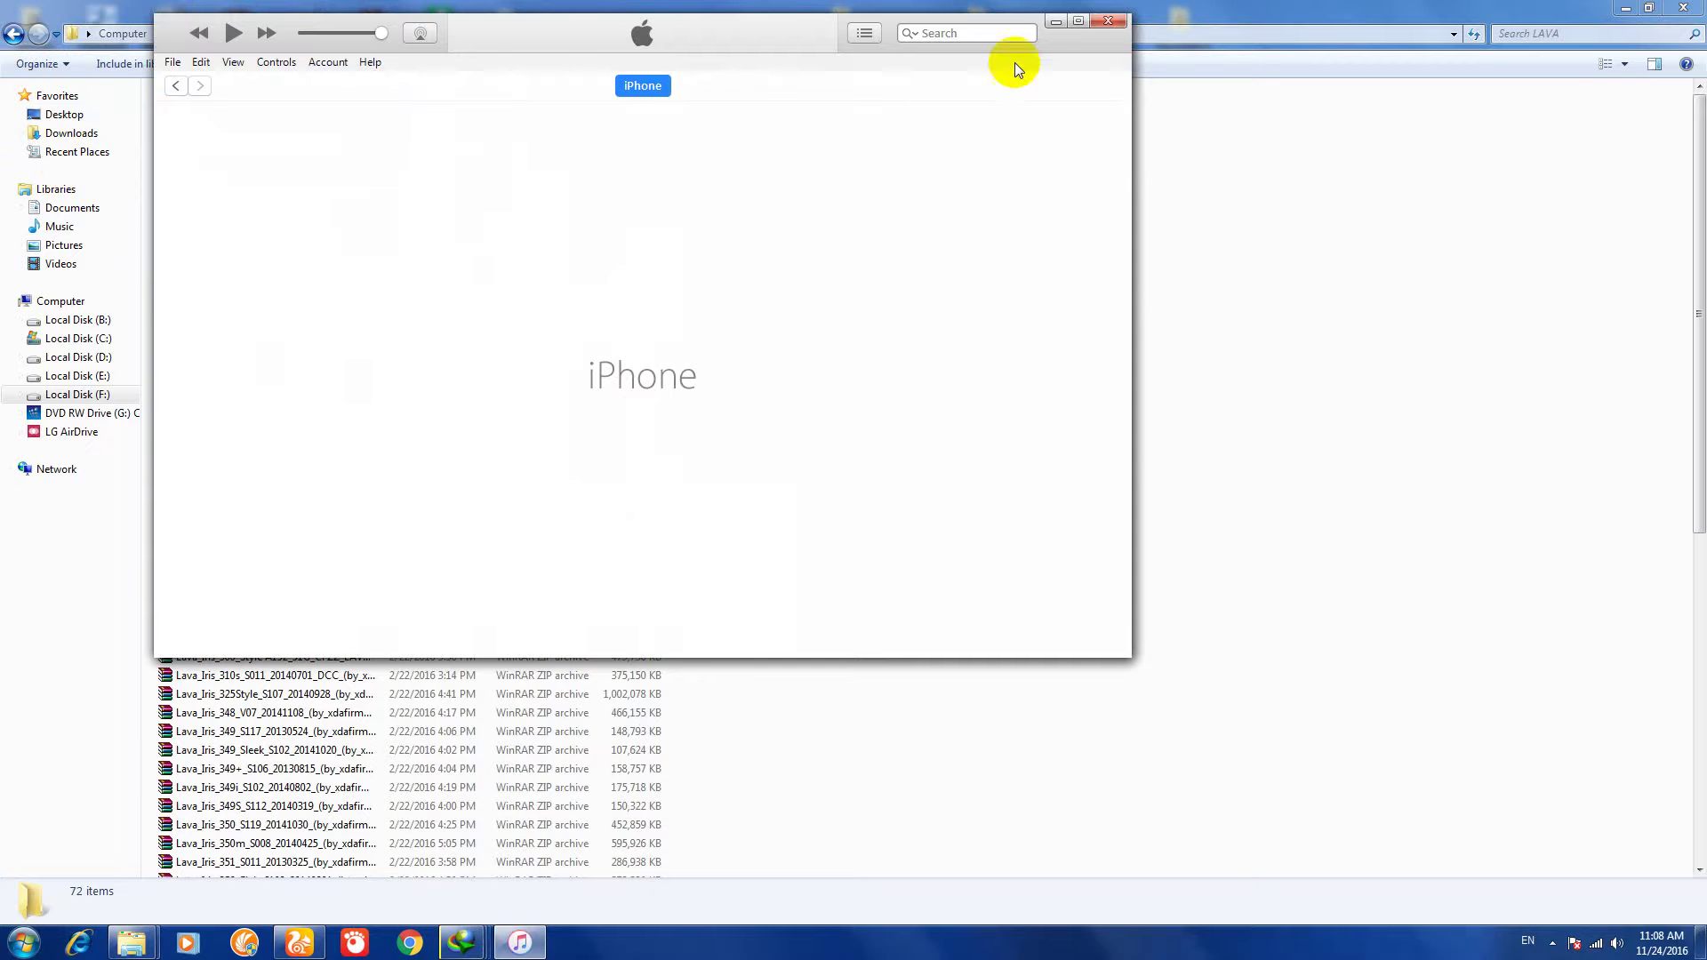
pyautogui.click(1061, 27)
pyautogui.scroll(-10, 258, 380)
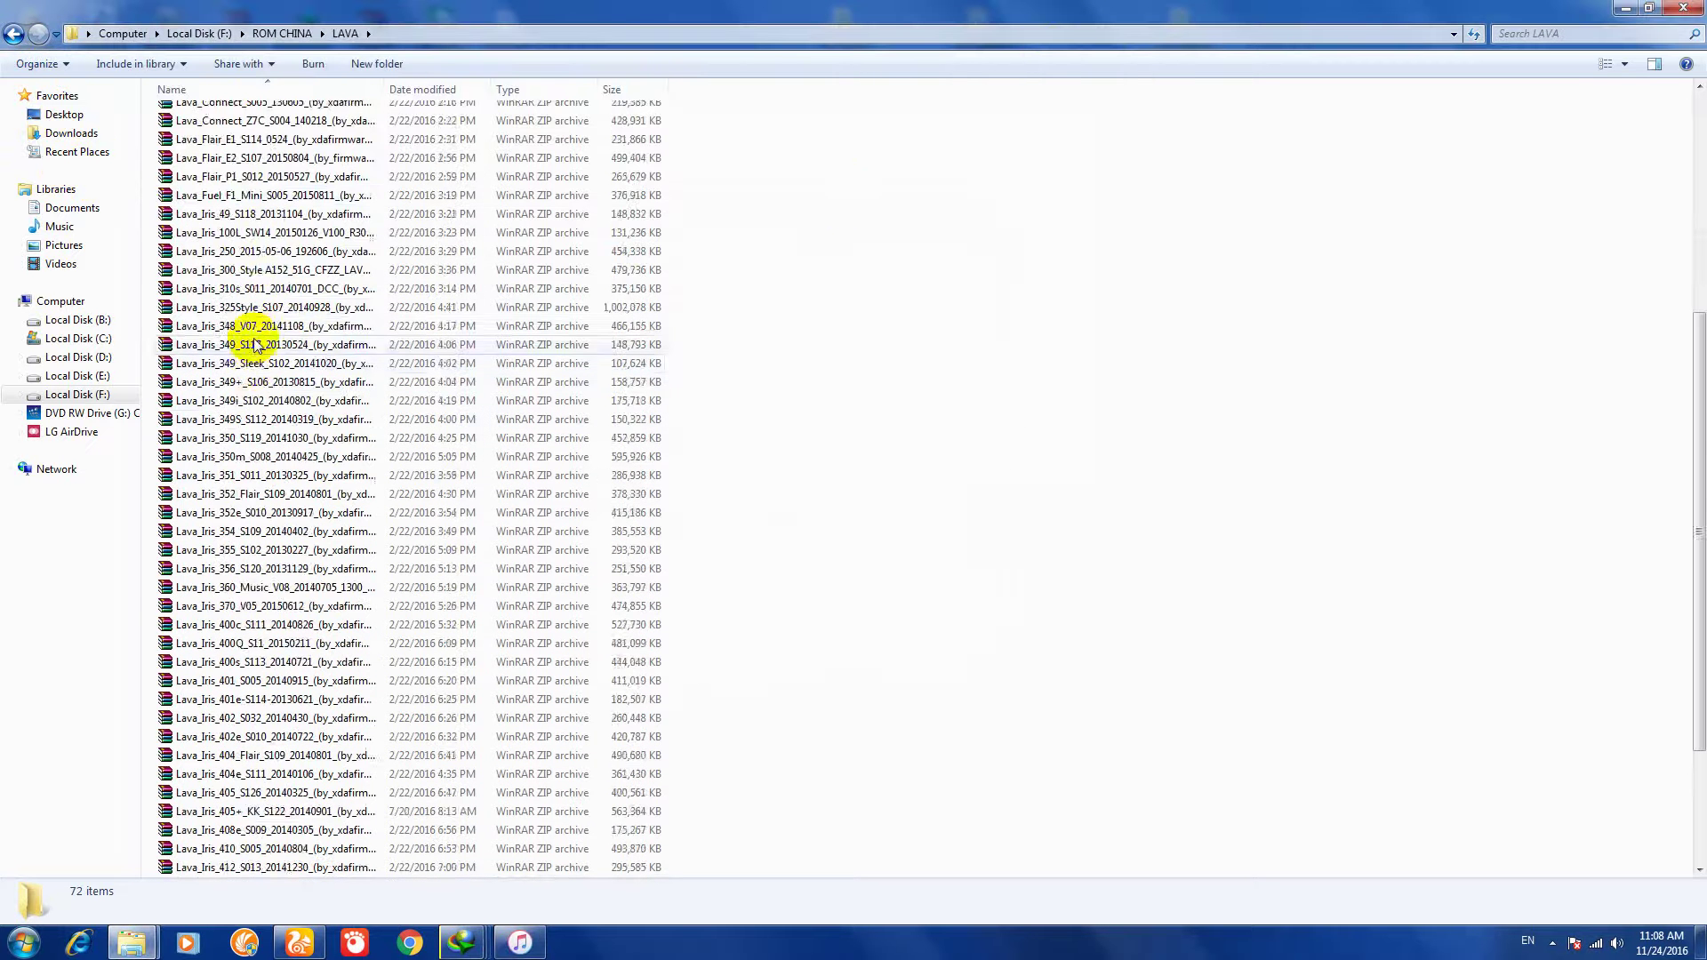
pyautogui.click(14, 33)
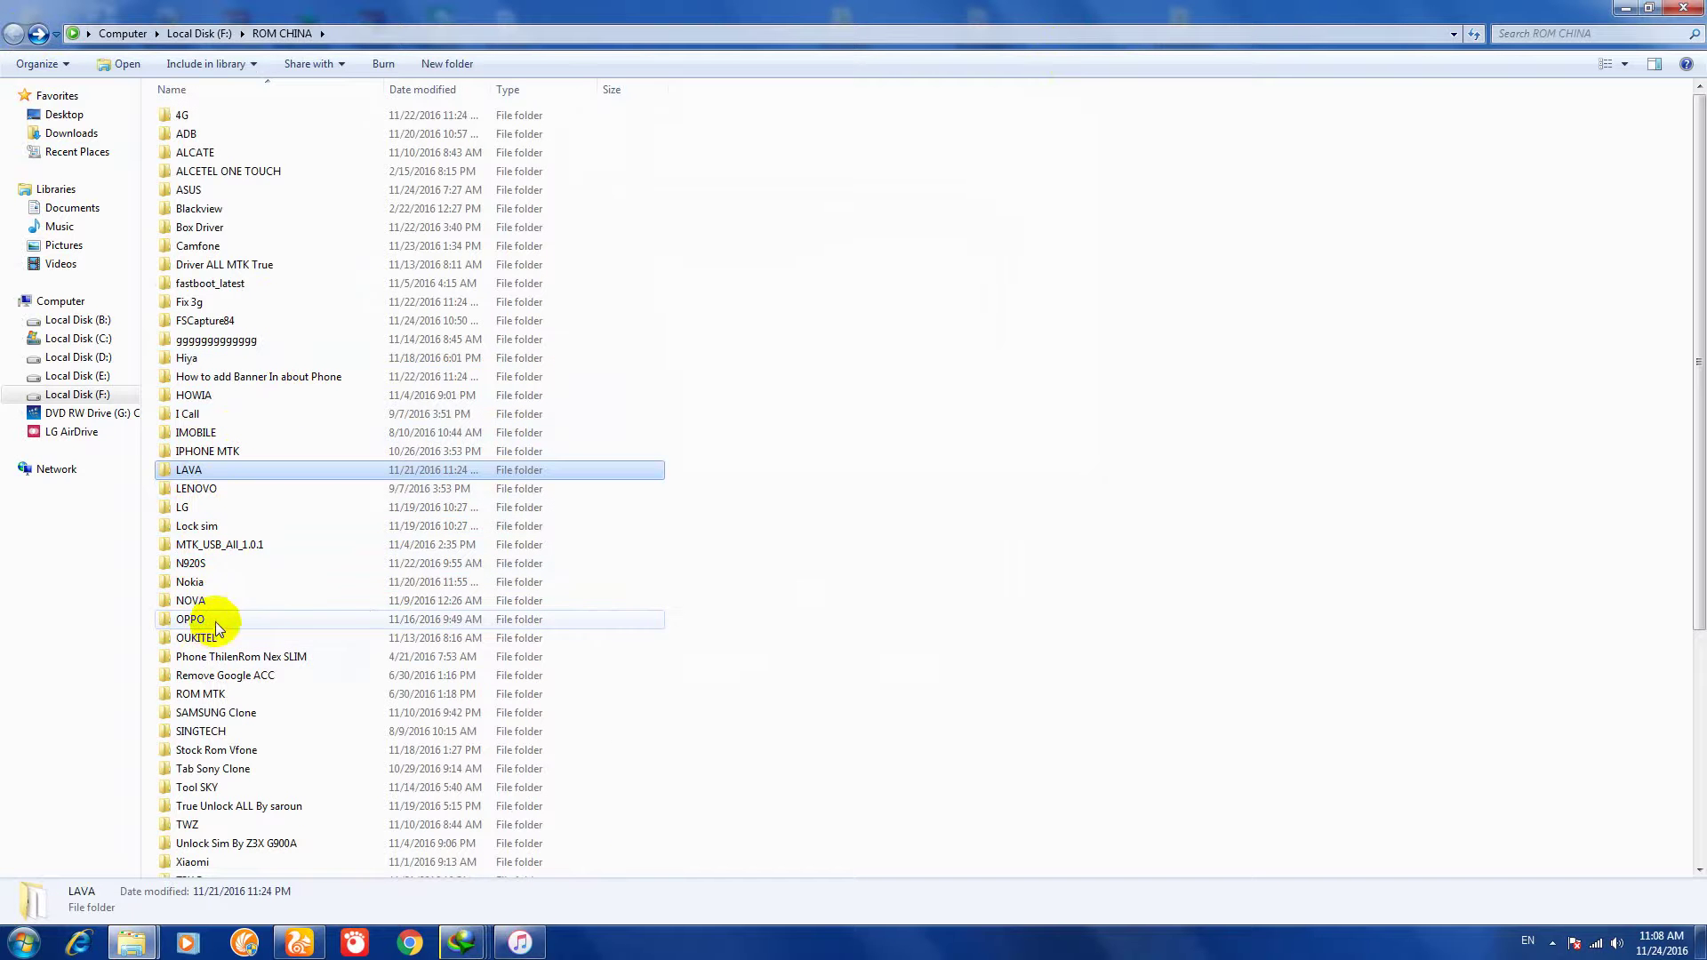
pyautogui.doubleClick(238, 662)
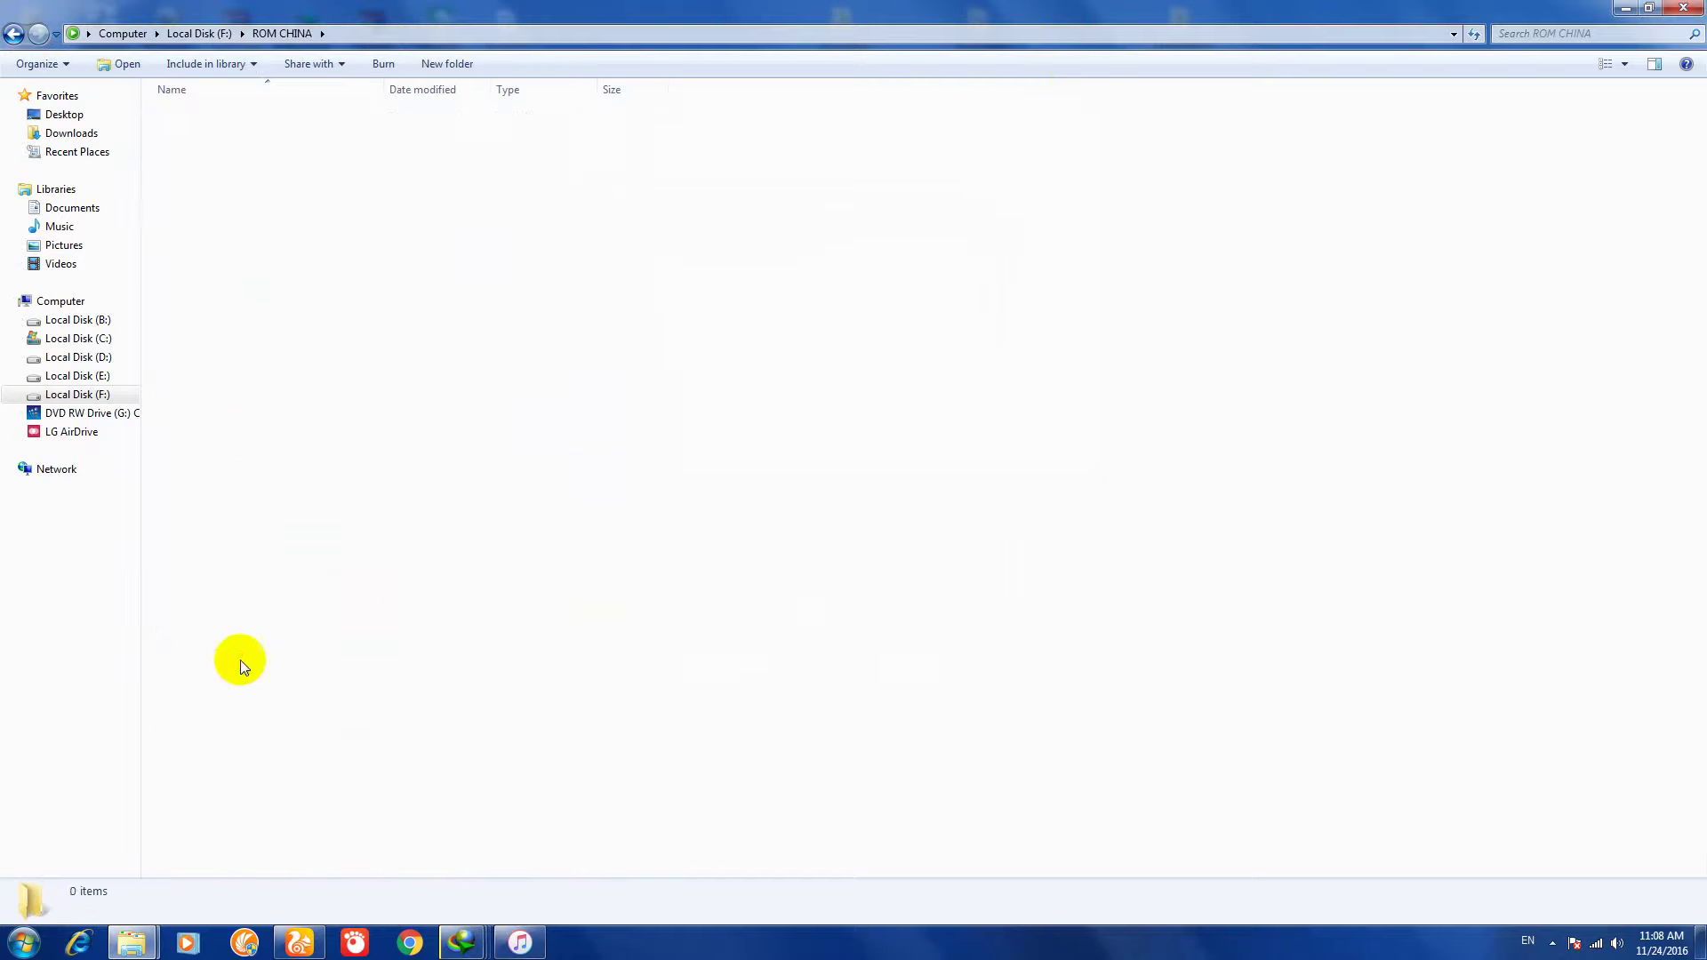
pyautogui.press('BackSpace')
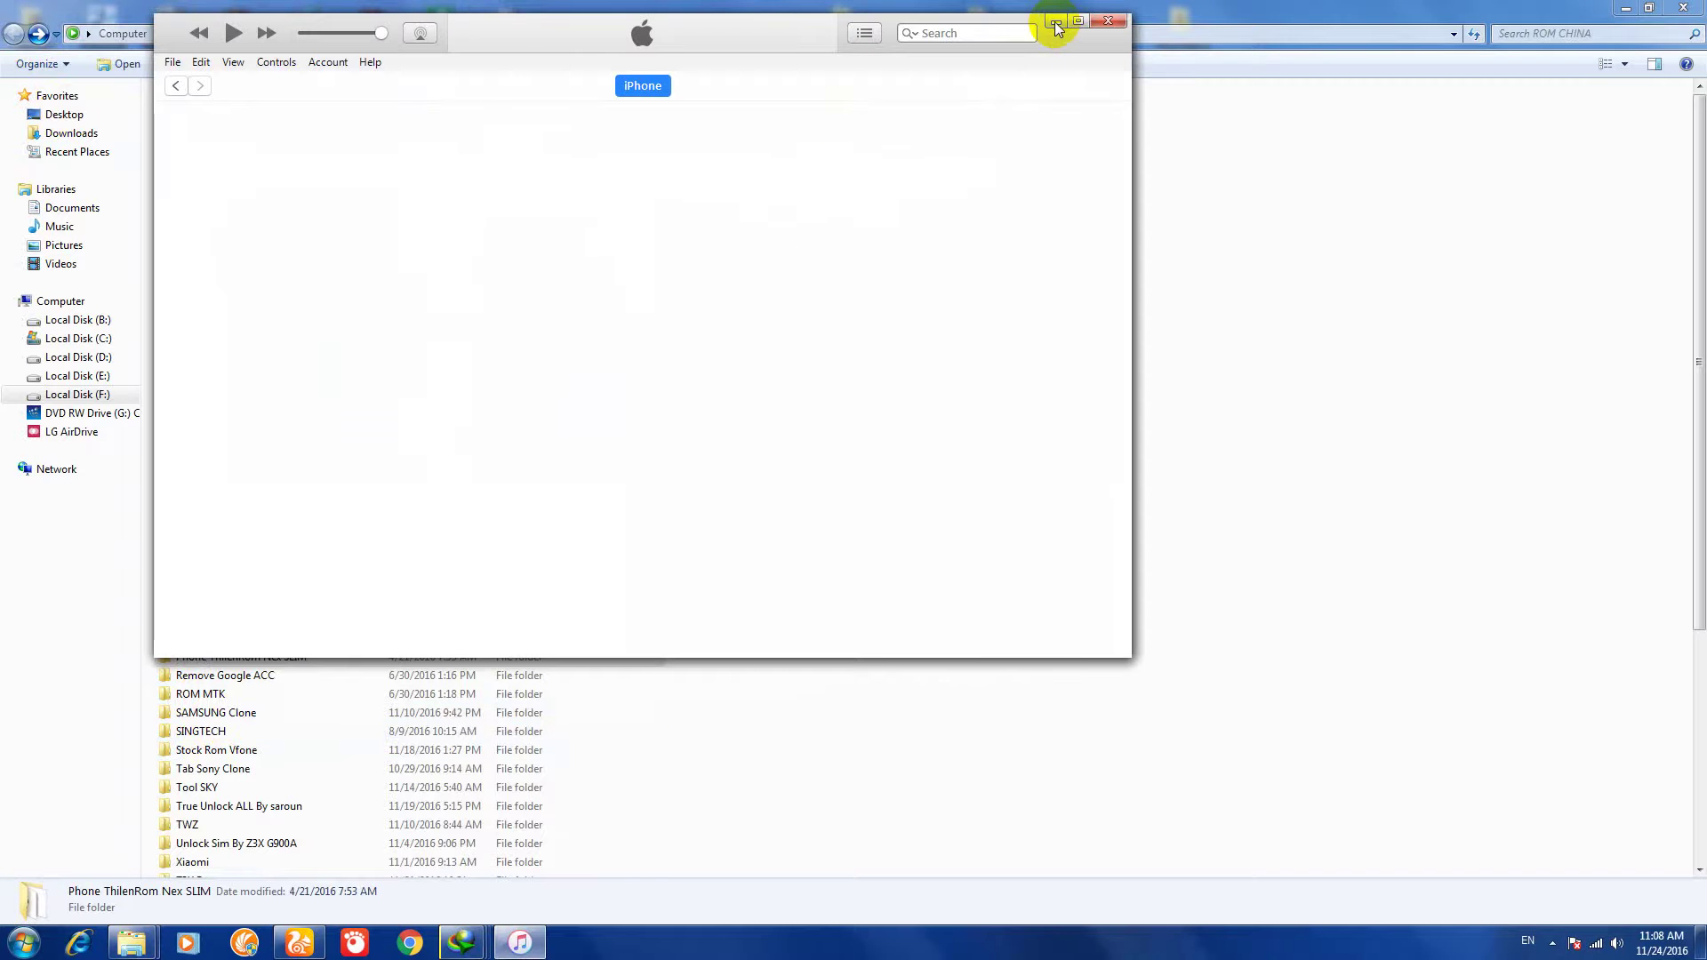
# Step: Dismiss the iPhone carrier settings update offer in iTunes and minimize its window
pyautogui.click(1197, 84)
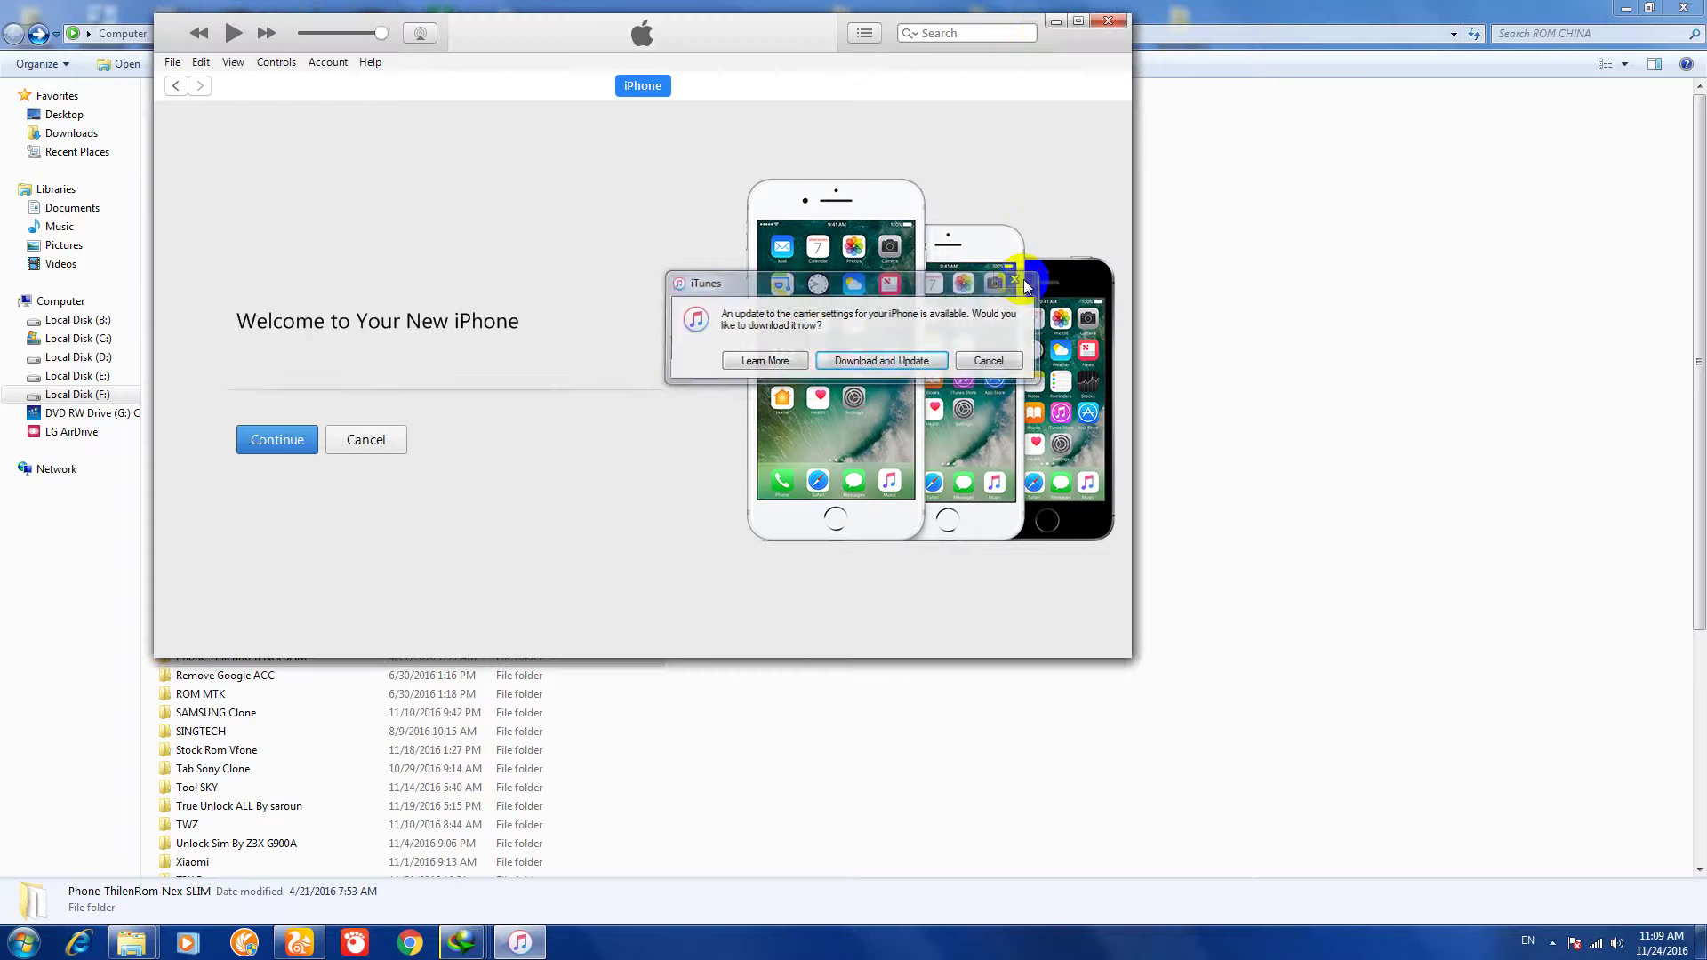
pyautogui.click(1022, 283)
pyautogui.click(1054, 21)
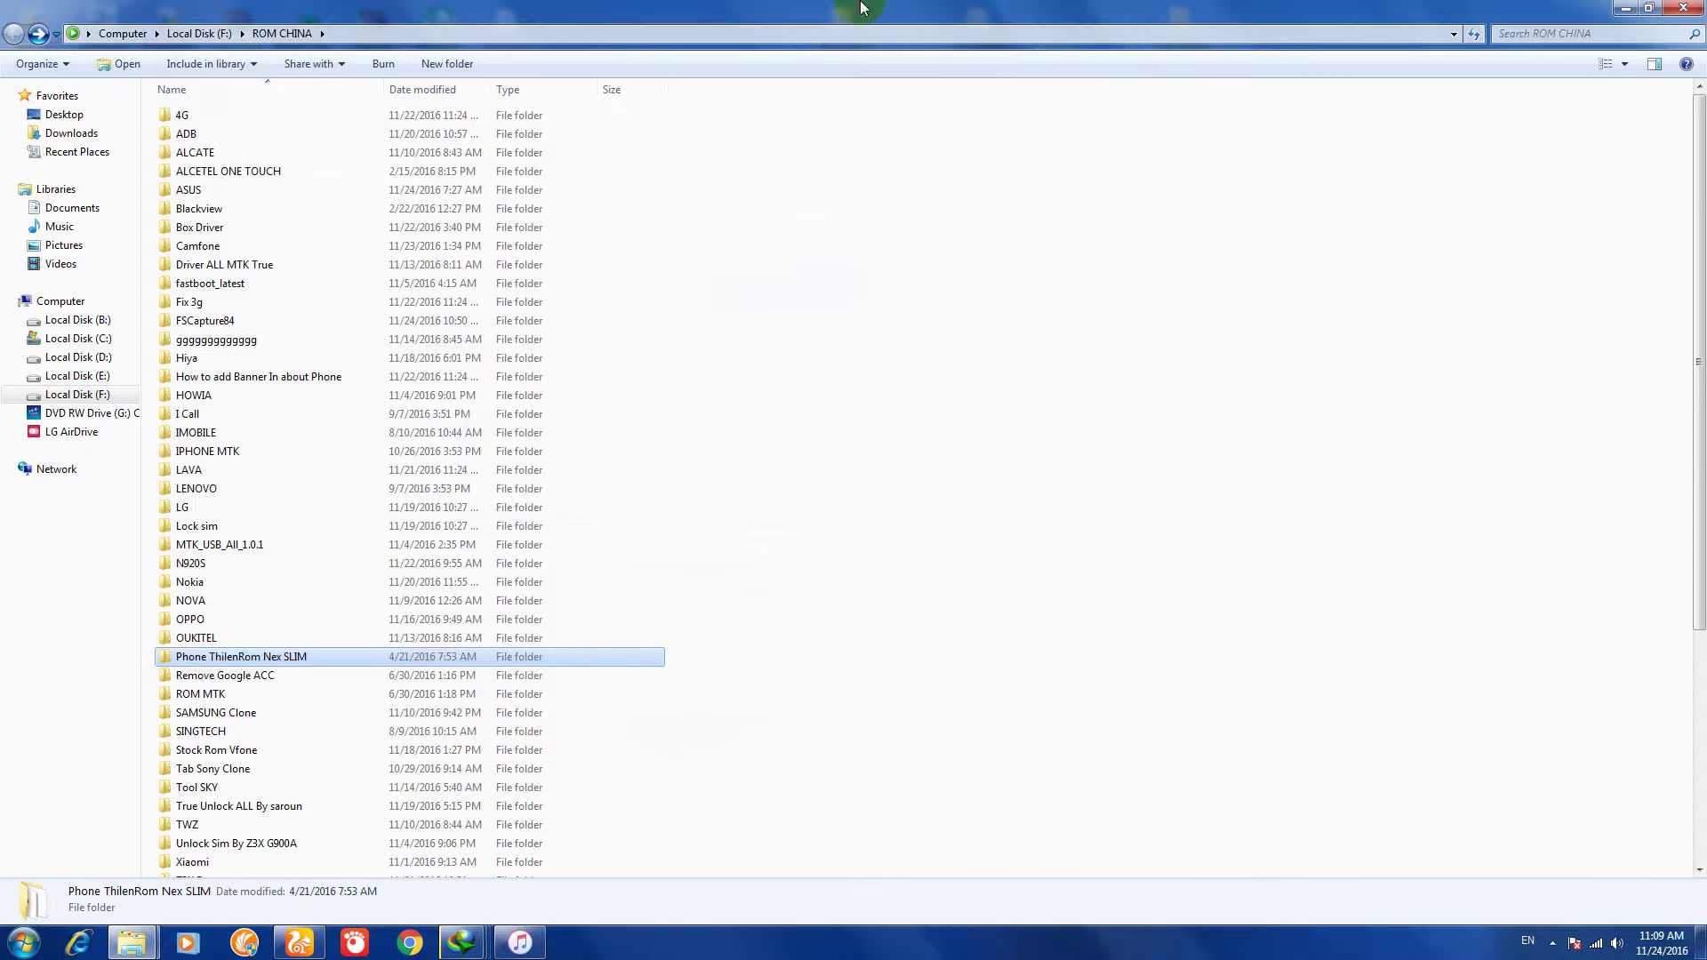
# Step: Open the SAMSUNG Clone folder for a brief look and return to ROM CHINA
pyautogui.scroll(-3, 169, 480)
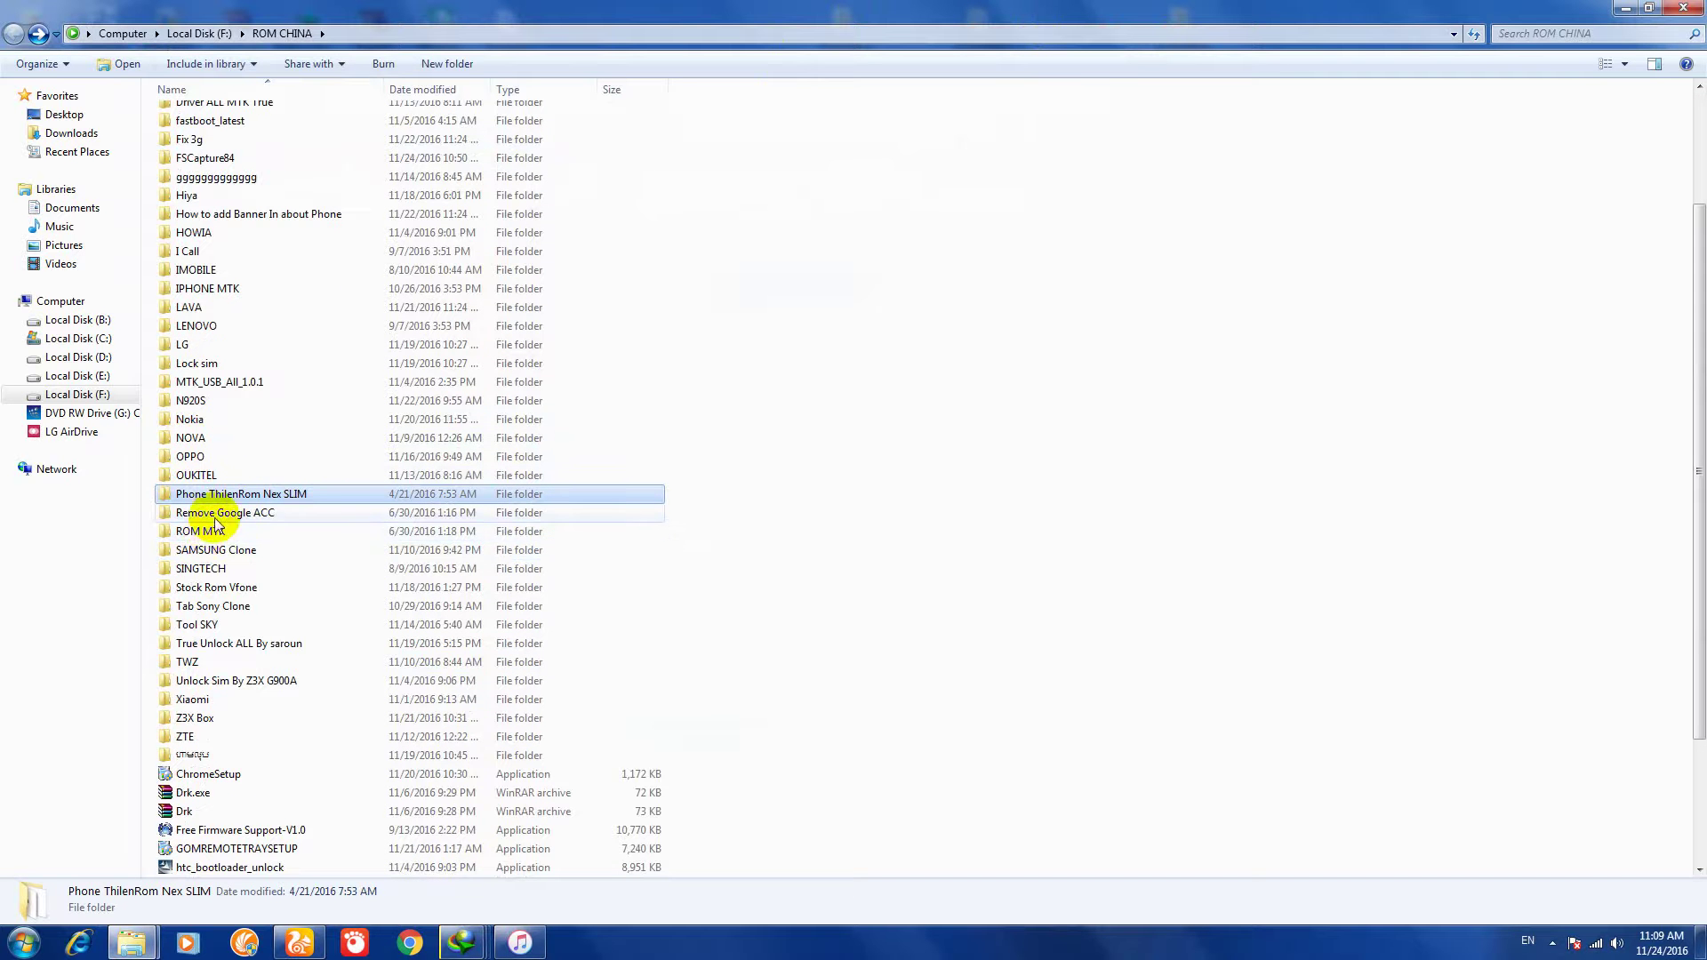
pyautogui.doubleClick(215, 552)
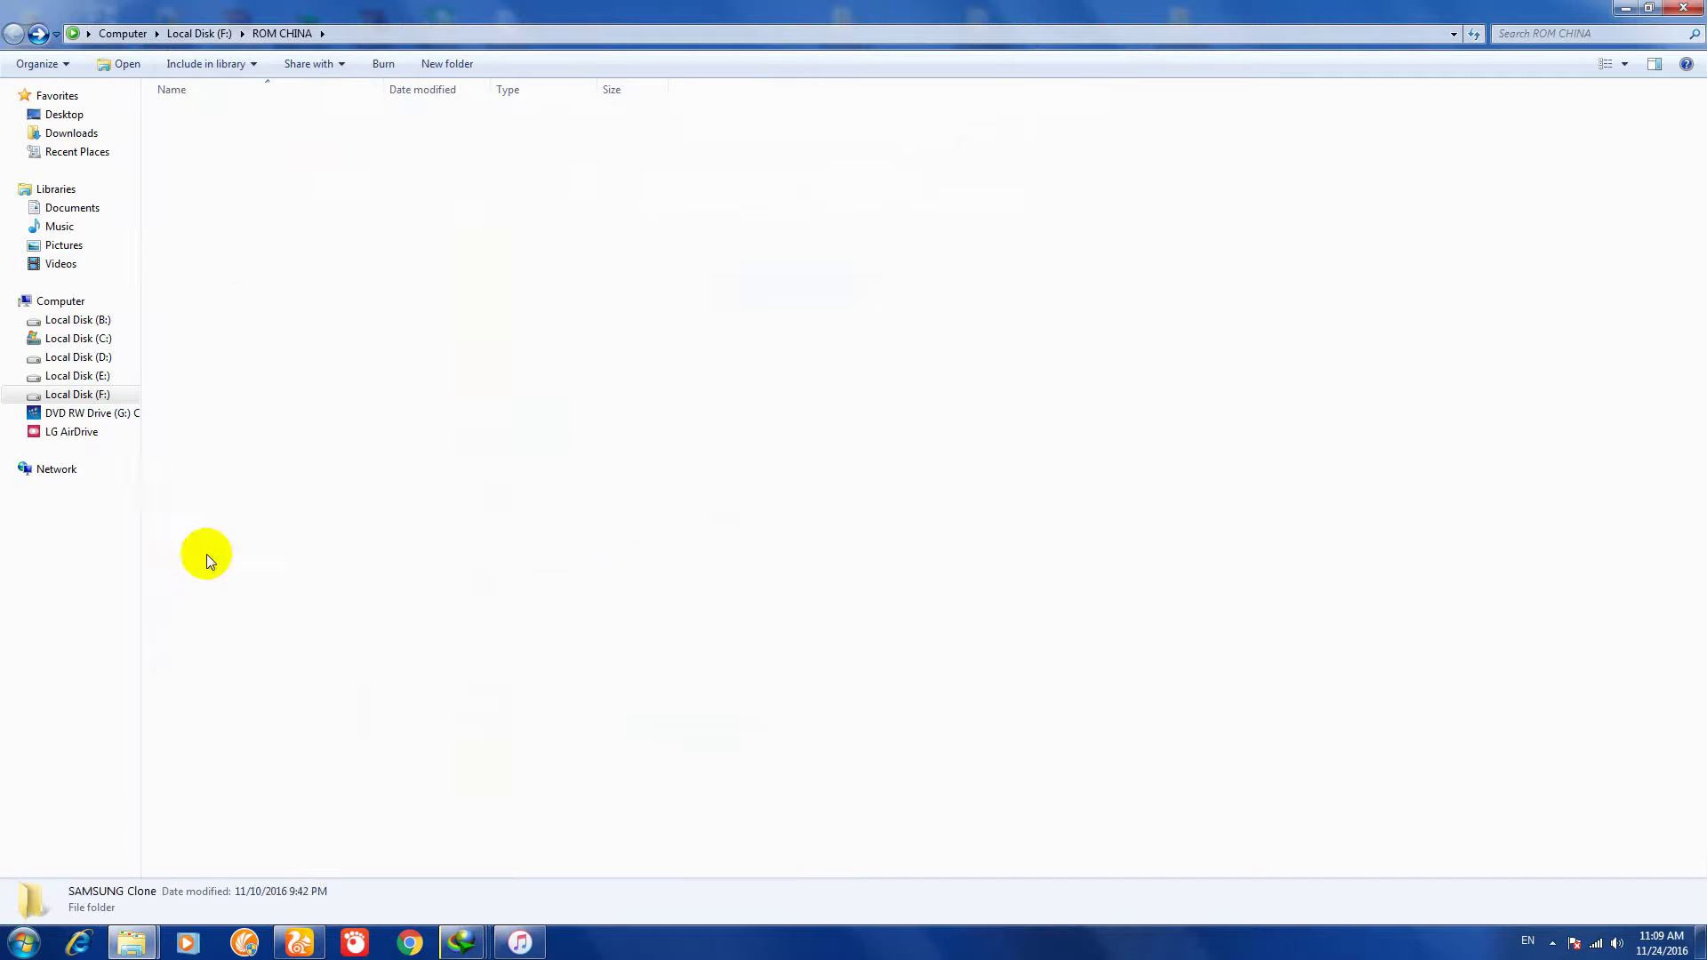
pyautogui.click(13, 34)
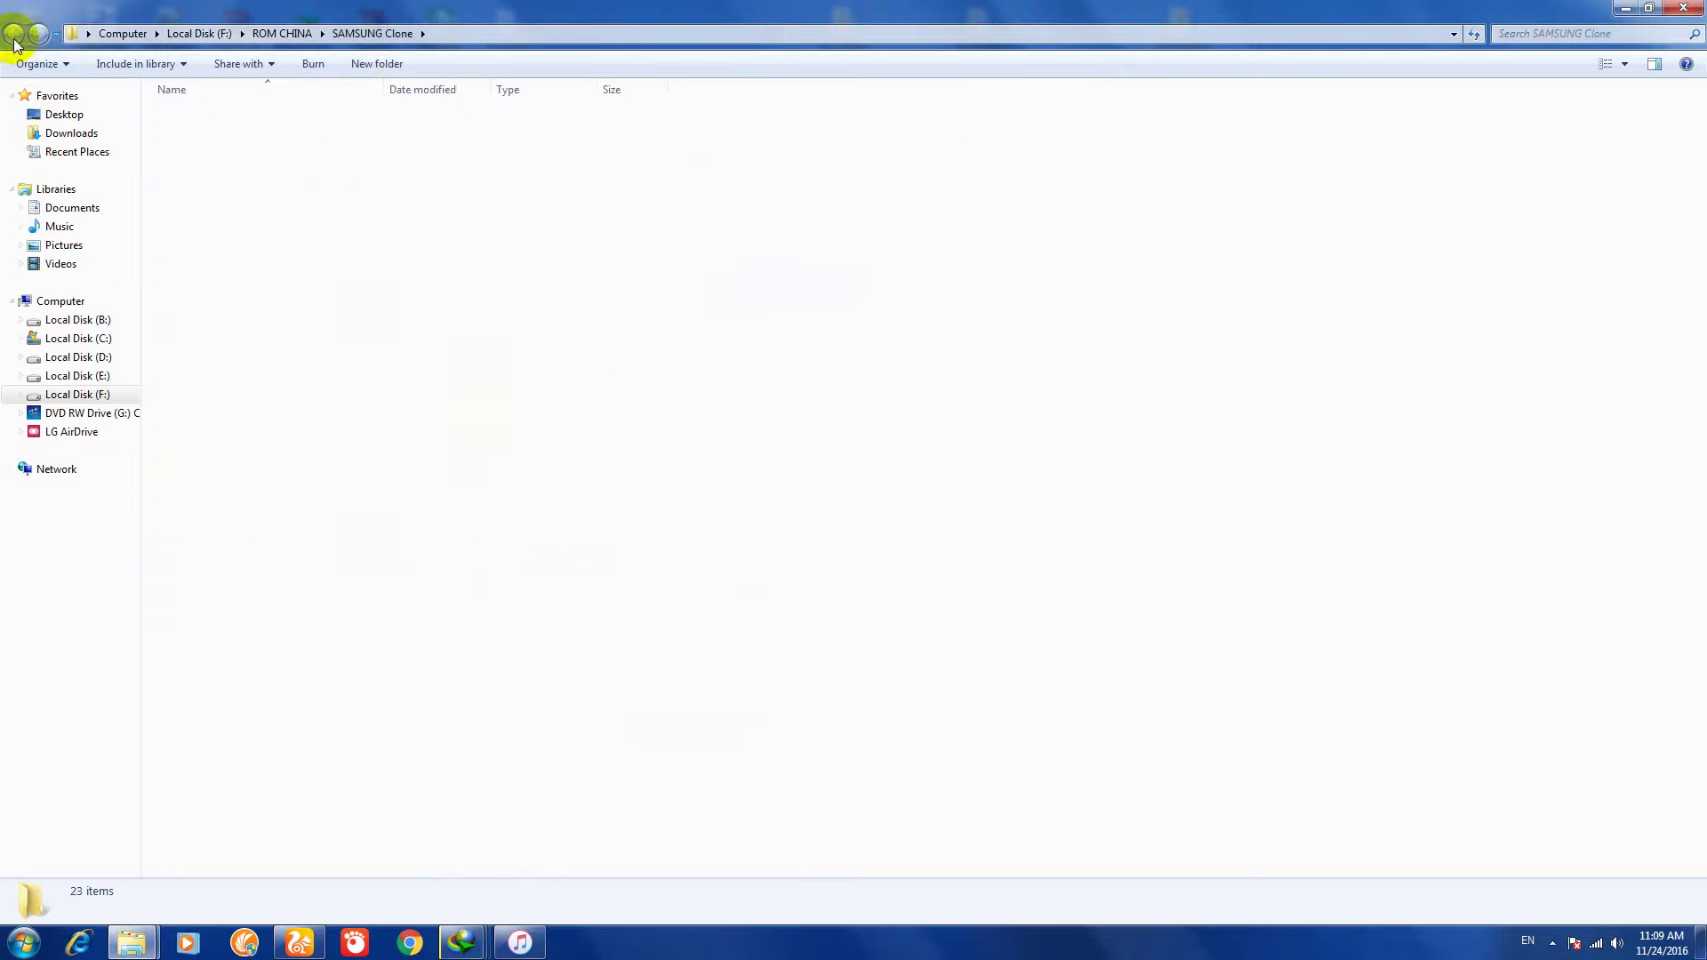
# Step: View the firmware archives in the Stock Rom Vfone folder and return to ROM CHINA
pyautogui.click(218, 751)
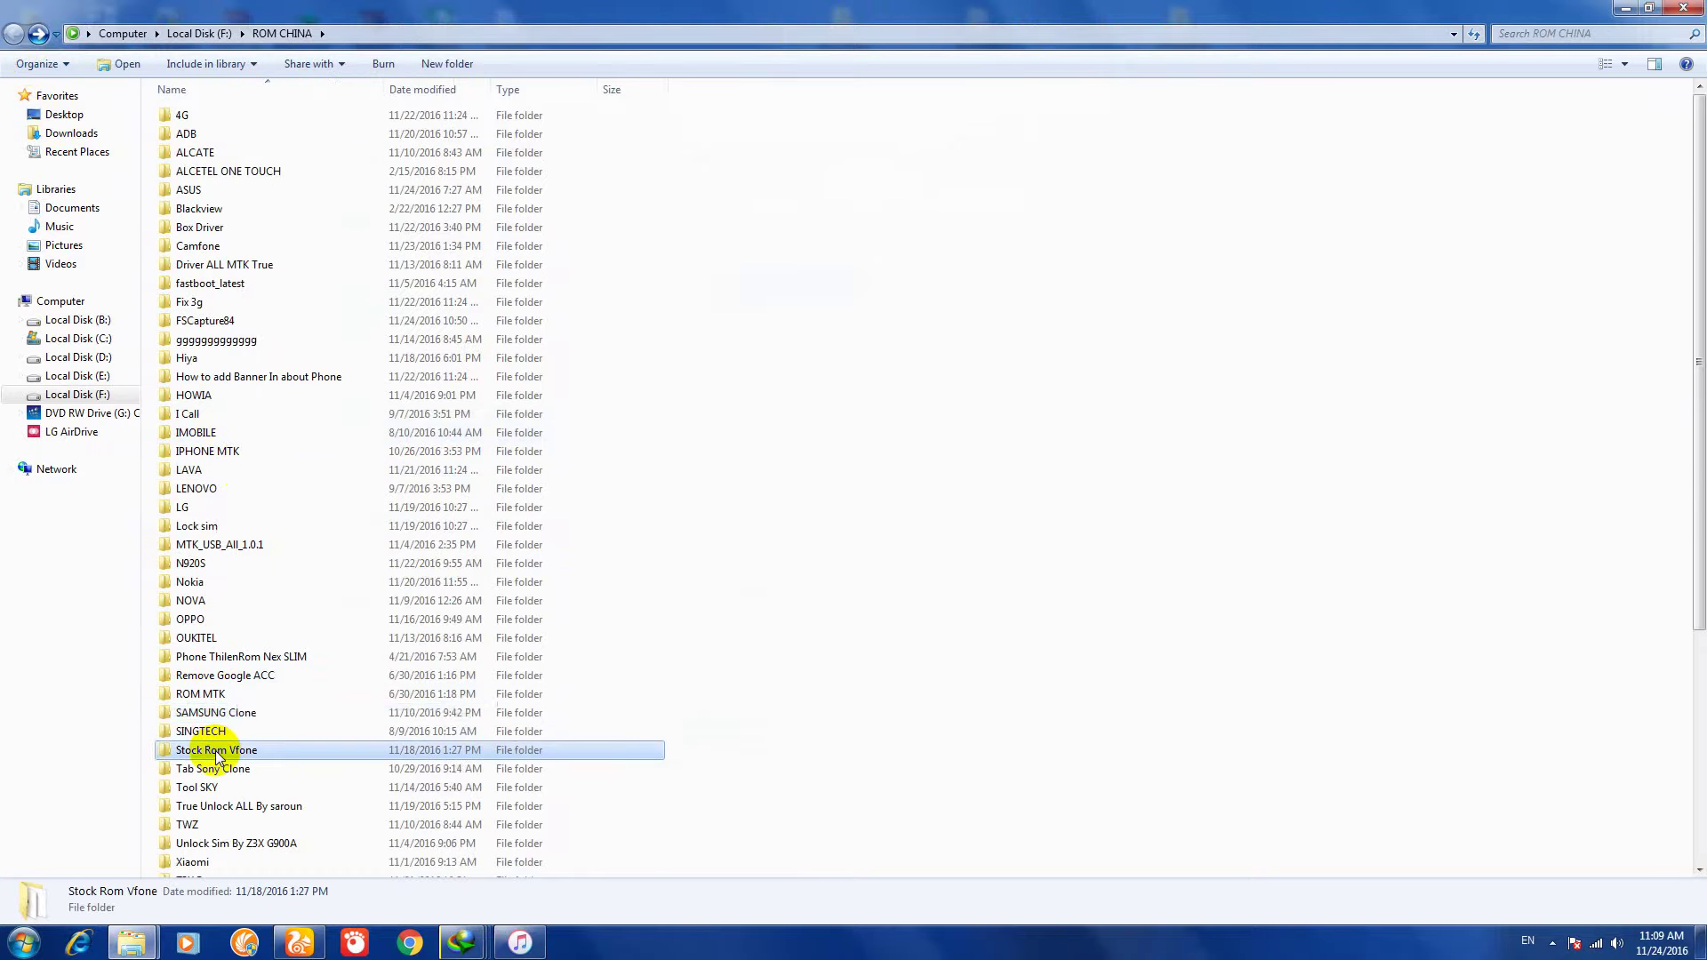
pyautogui.scroll(-4, 223, 747)
pyautogui.doubleClick(229, 534)
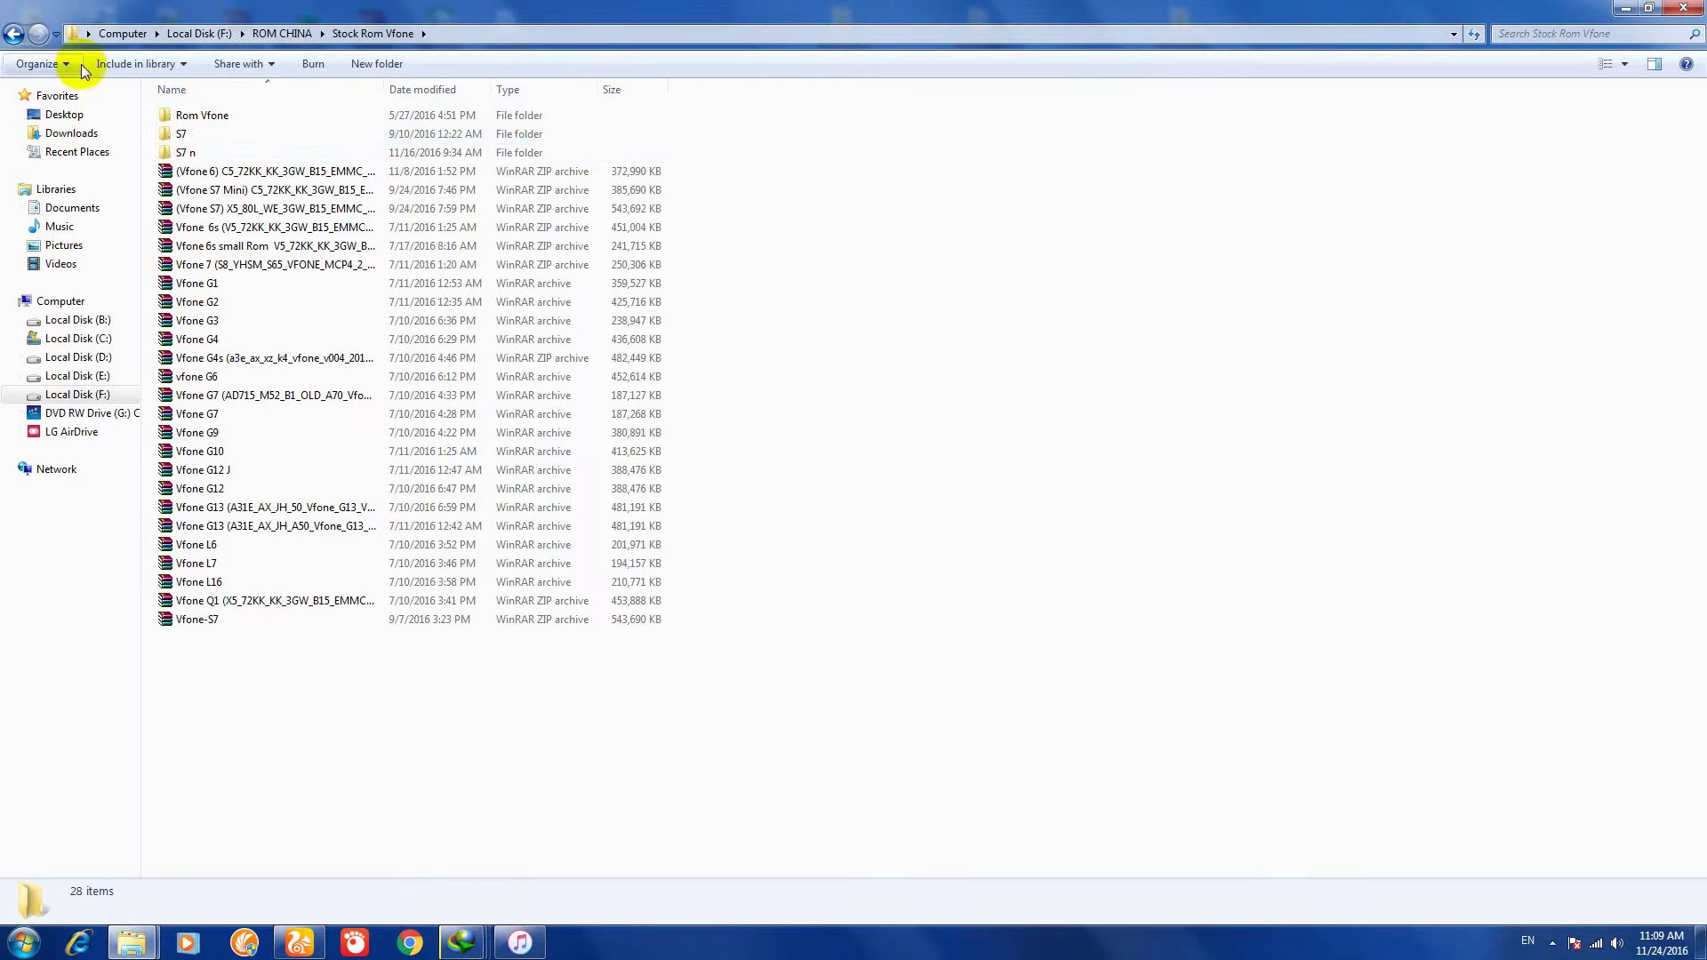
pyautogui.click(14, 33)
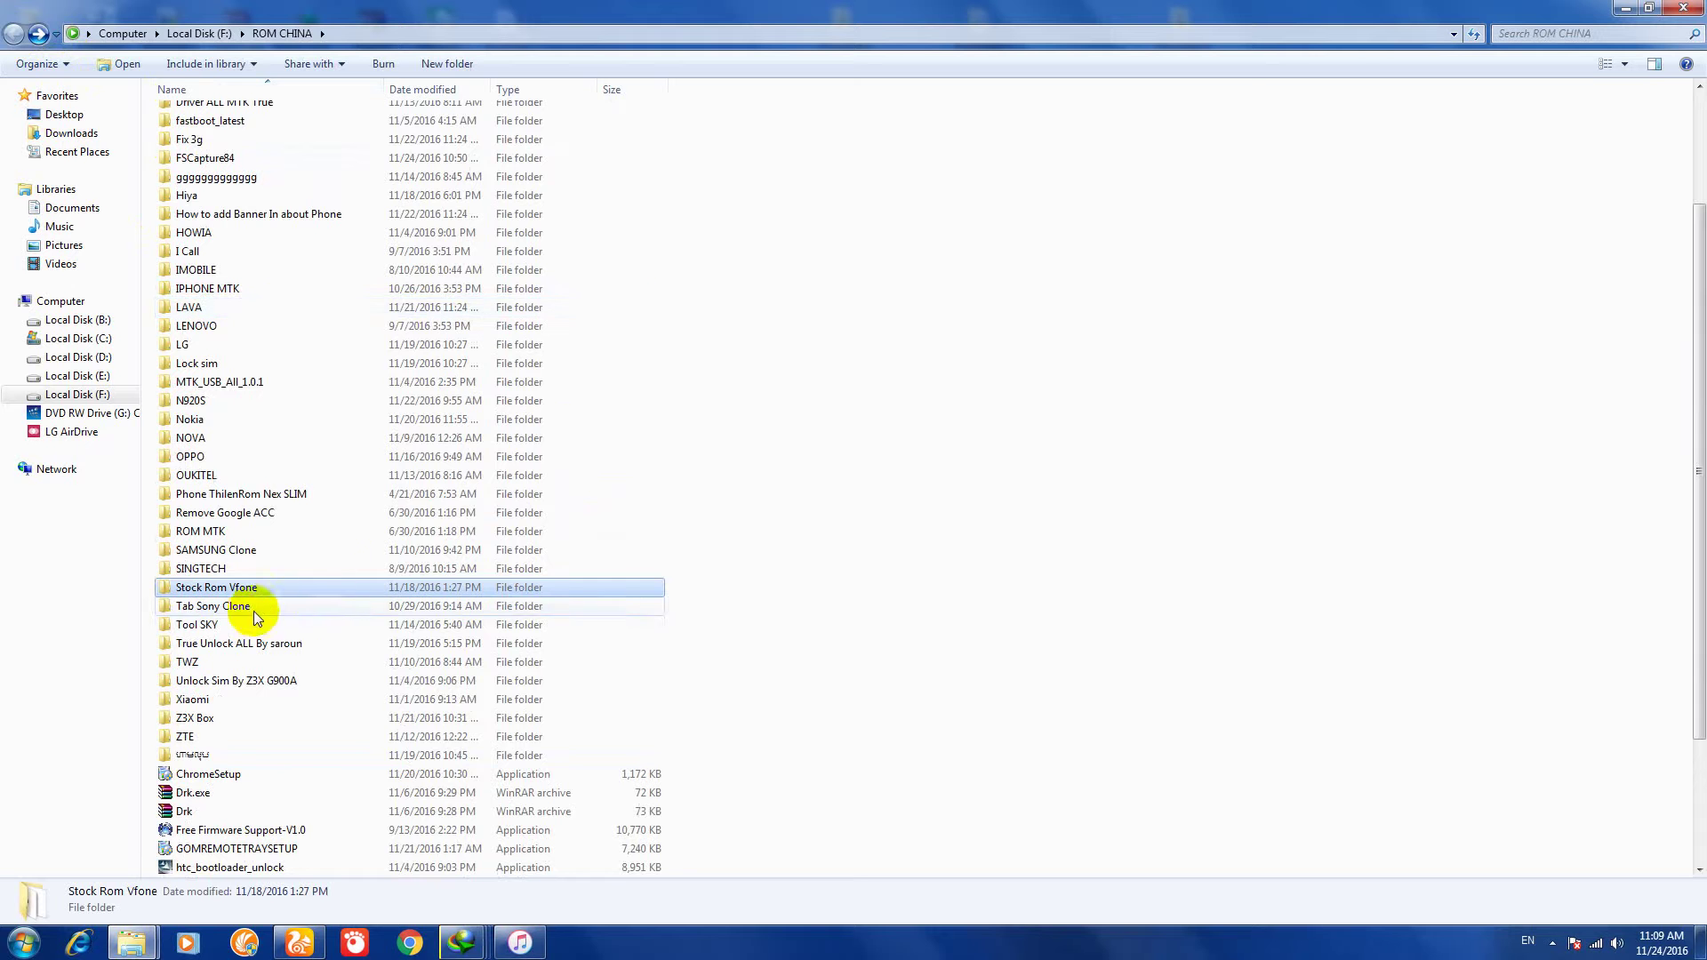
# Step: Look through the unlock files in the True Unlock ALL folder and return to ROM CHINA
pyautogui.click(233, 647)
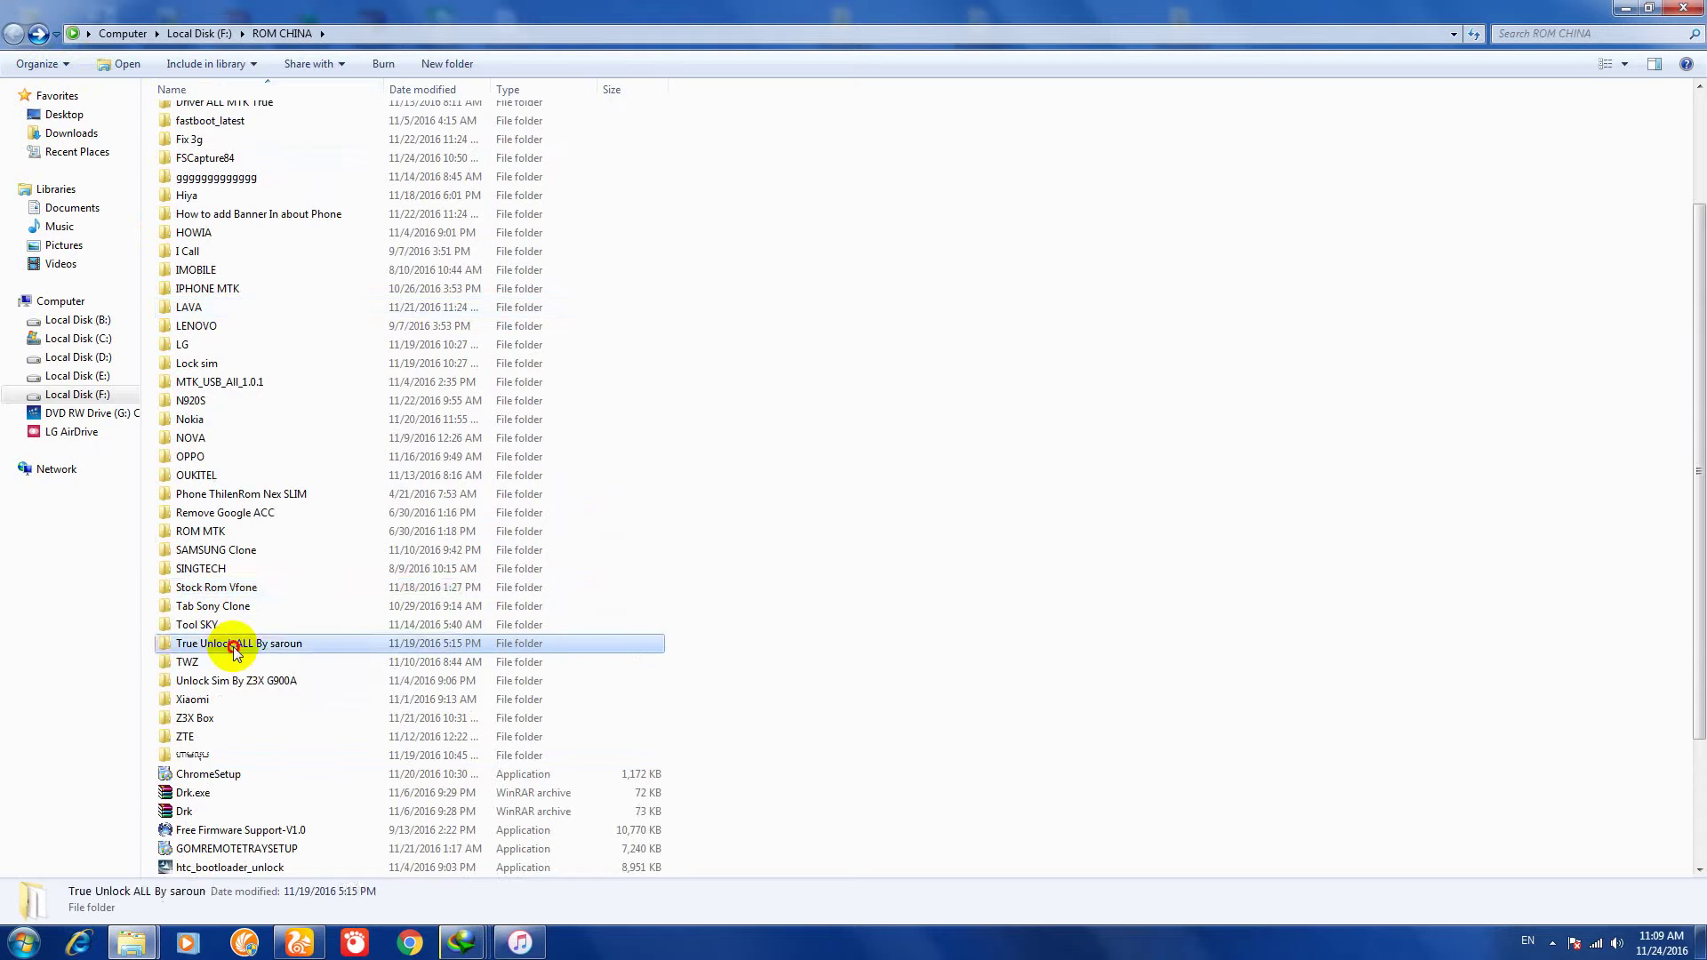
pyautogui.doubleClick(233, 648)
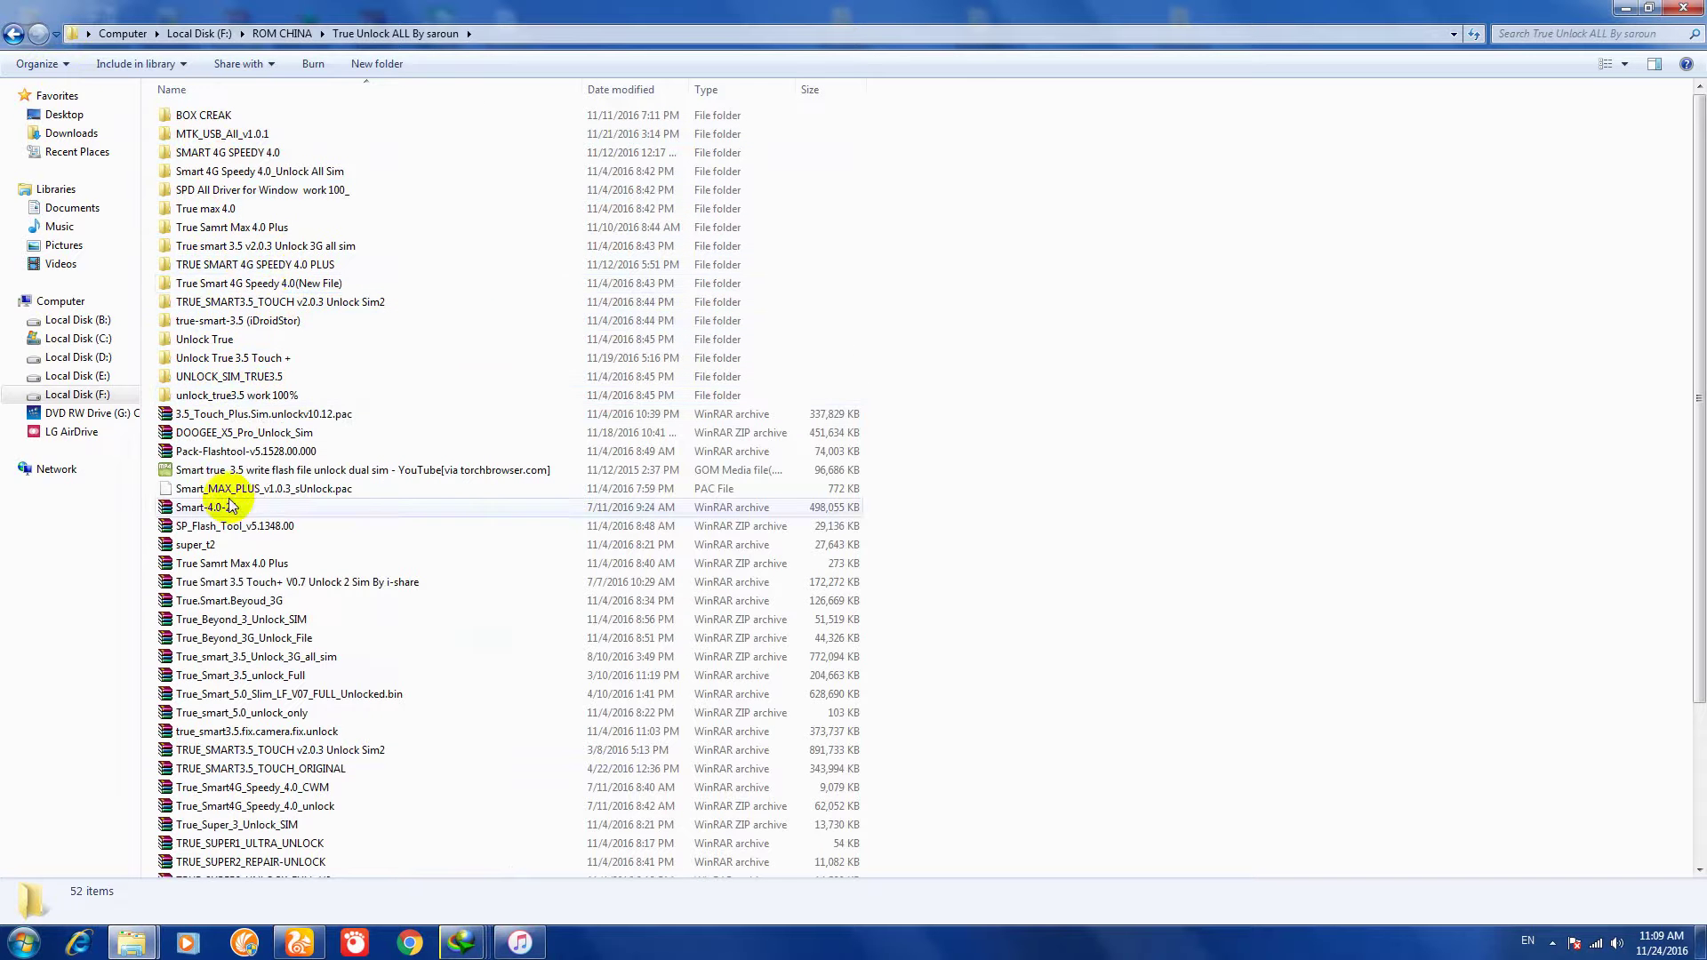
pyautogui.scroll(-4, 230, 506)
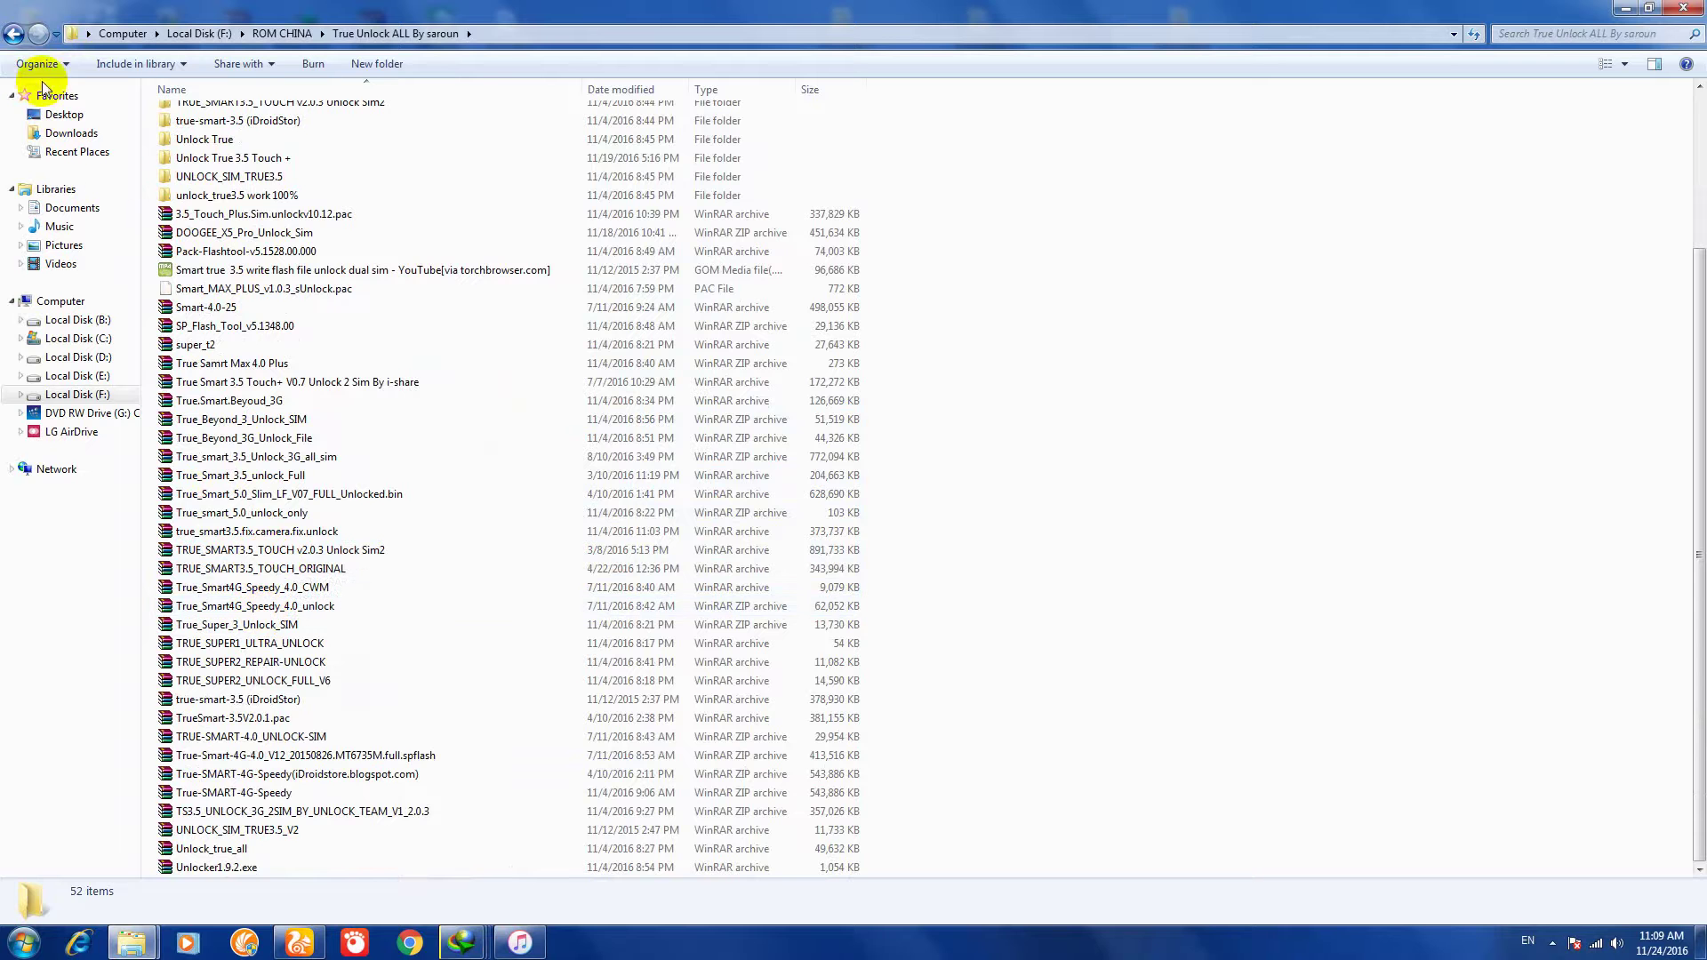
pyautogui.click(14, 35)
# Step: View the MIUI firmware archives in the Xiaomi folder and return to ROM CHINA
pyautogui.scroll(-4, 370, 530)
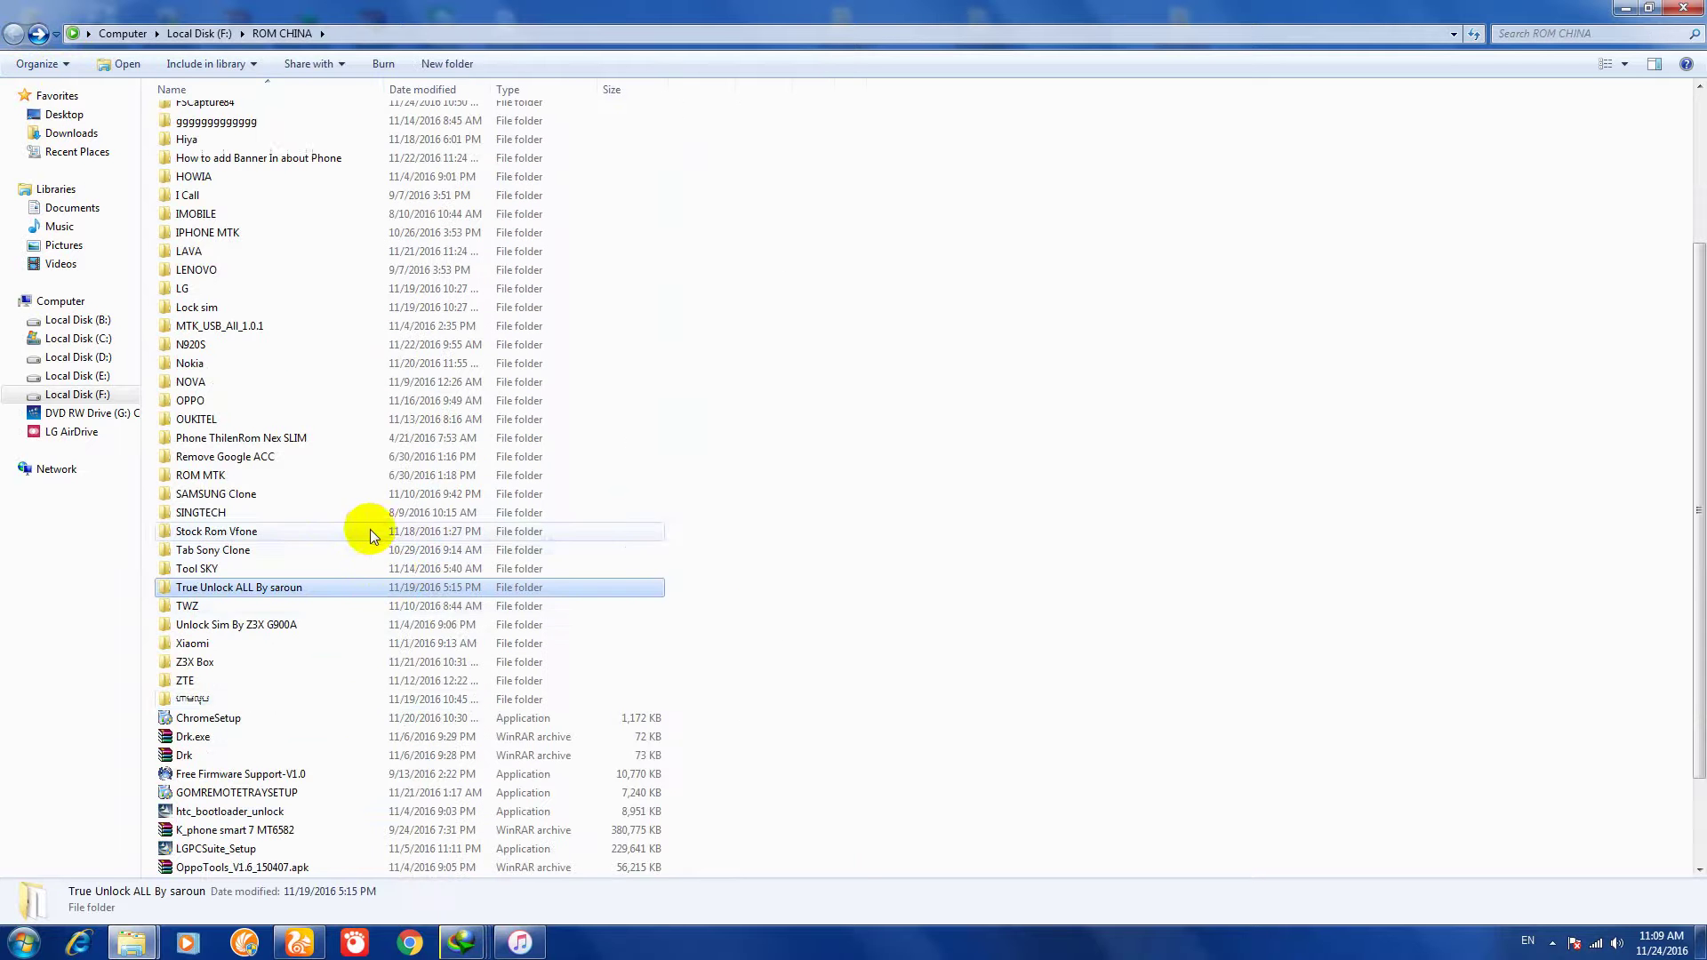
pyautogui.click(180, 608)
pyautogui.click(192, 625)
pyautogui.doubleClick(192, 643)
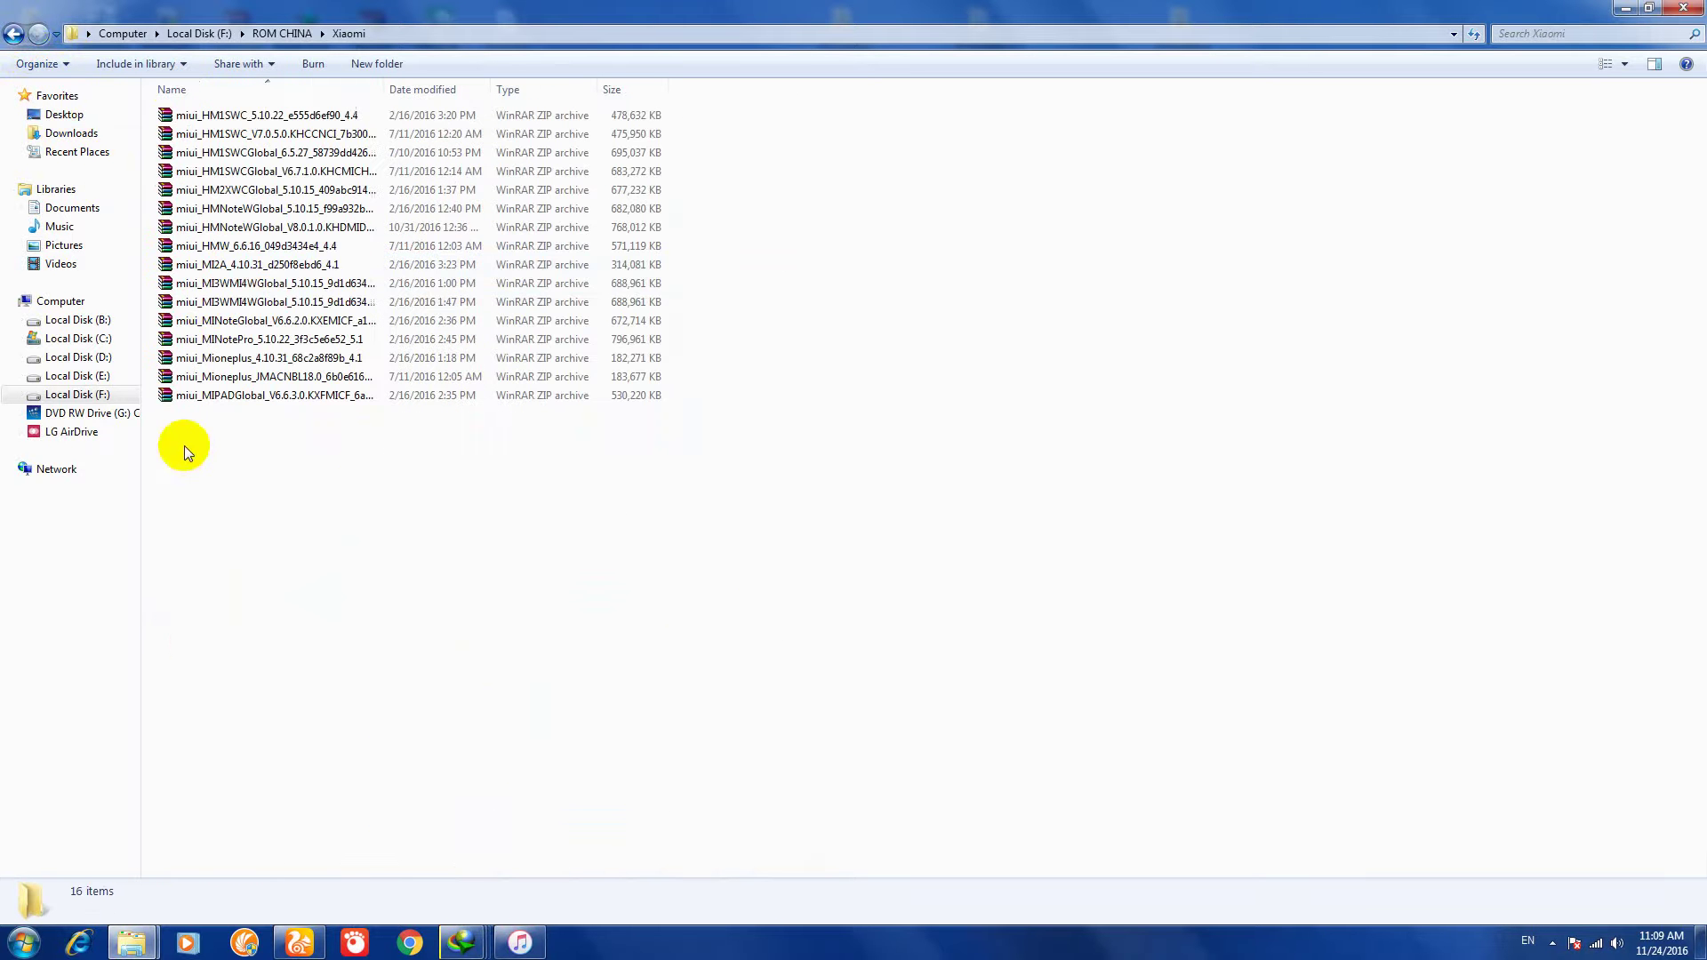
pyautogui.click(14, 35)
# Step: Review the remaining ROM CHINA entries from ZTE through the setup files and archives, and close the window
pyautogui.scroll(-4, 243, 578)
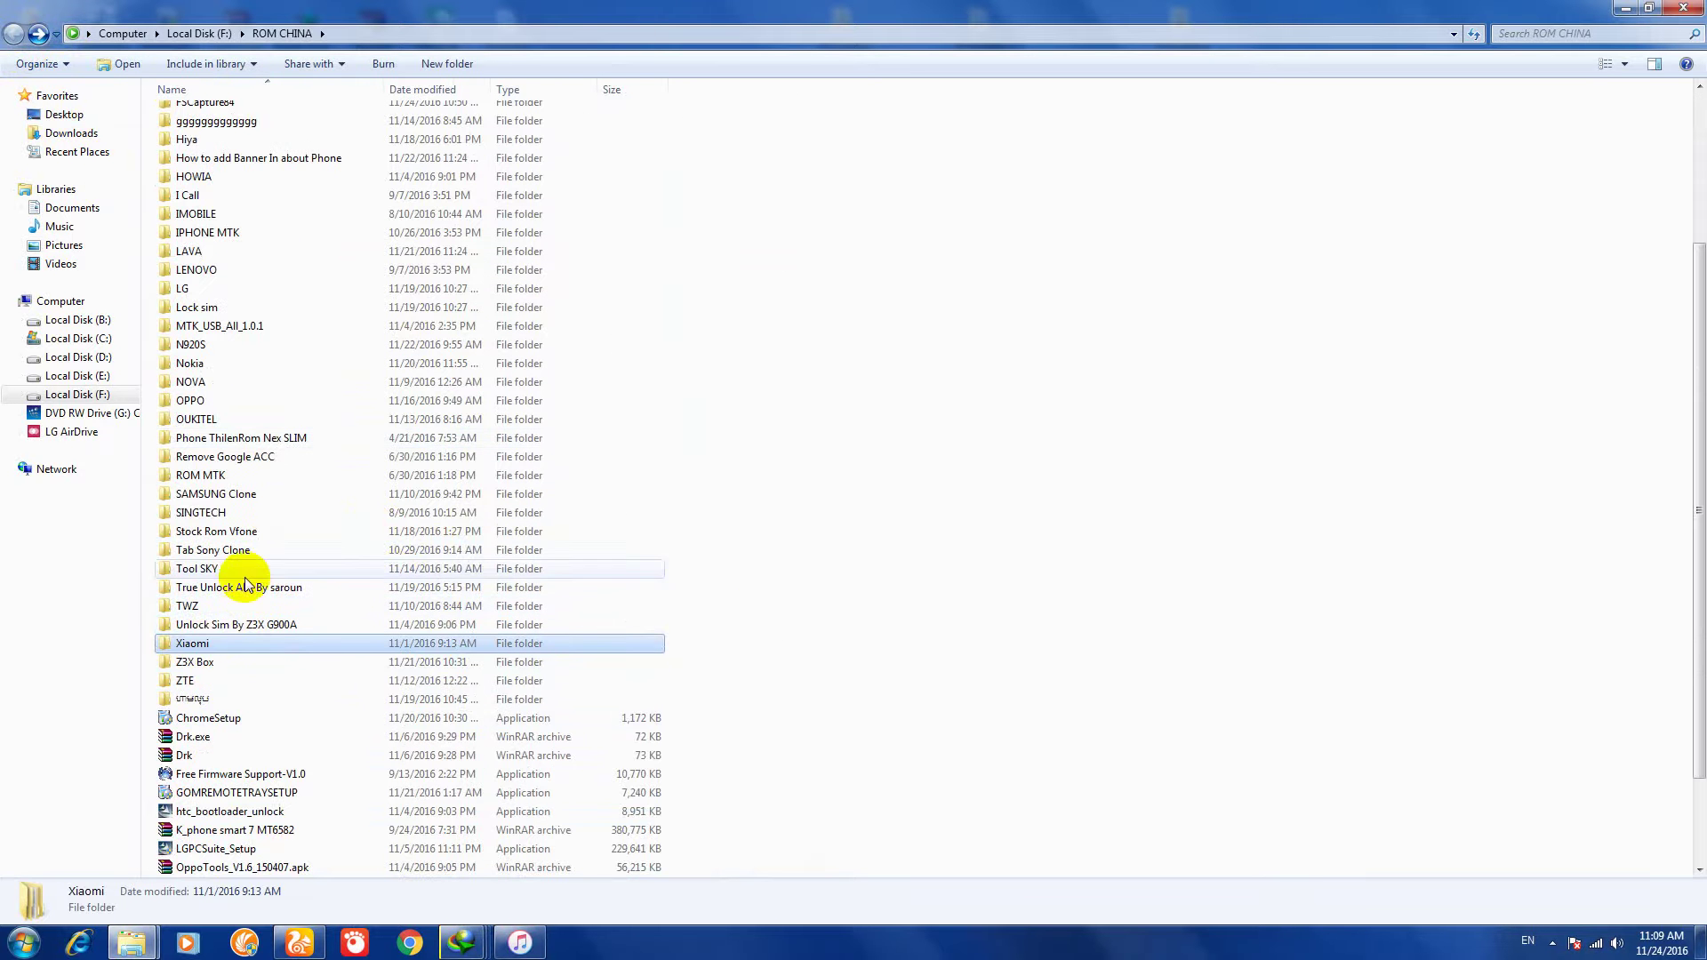
pyautogui.click(194, 684)
pyautogui.scroll(-2, 242, 611)
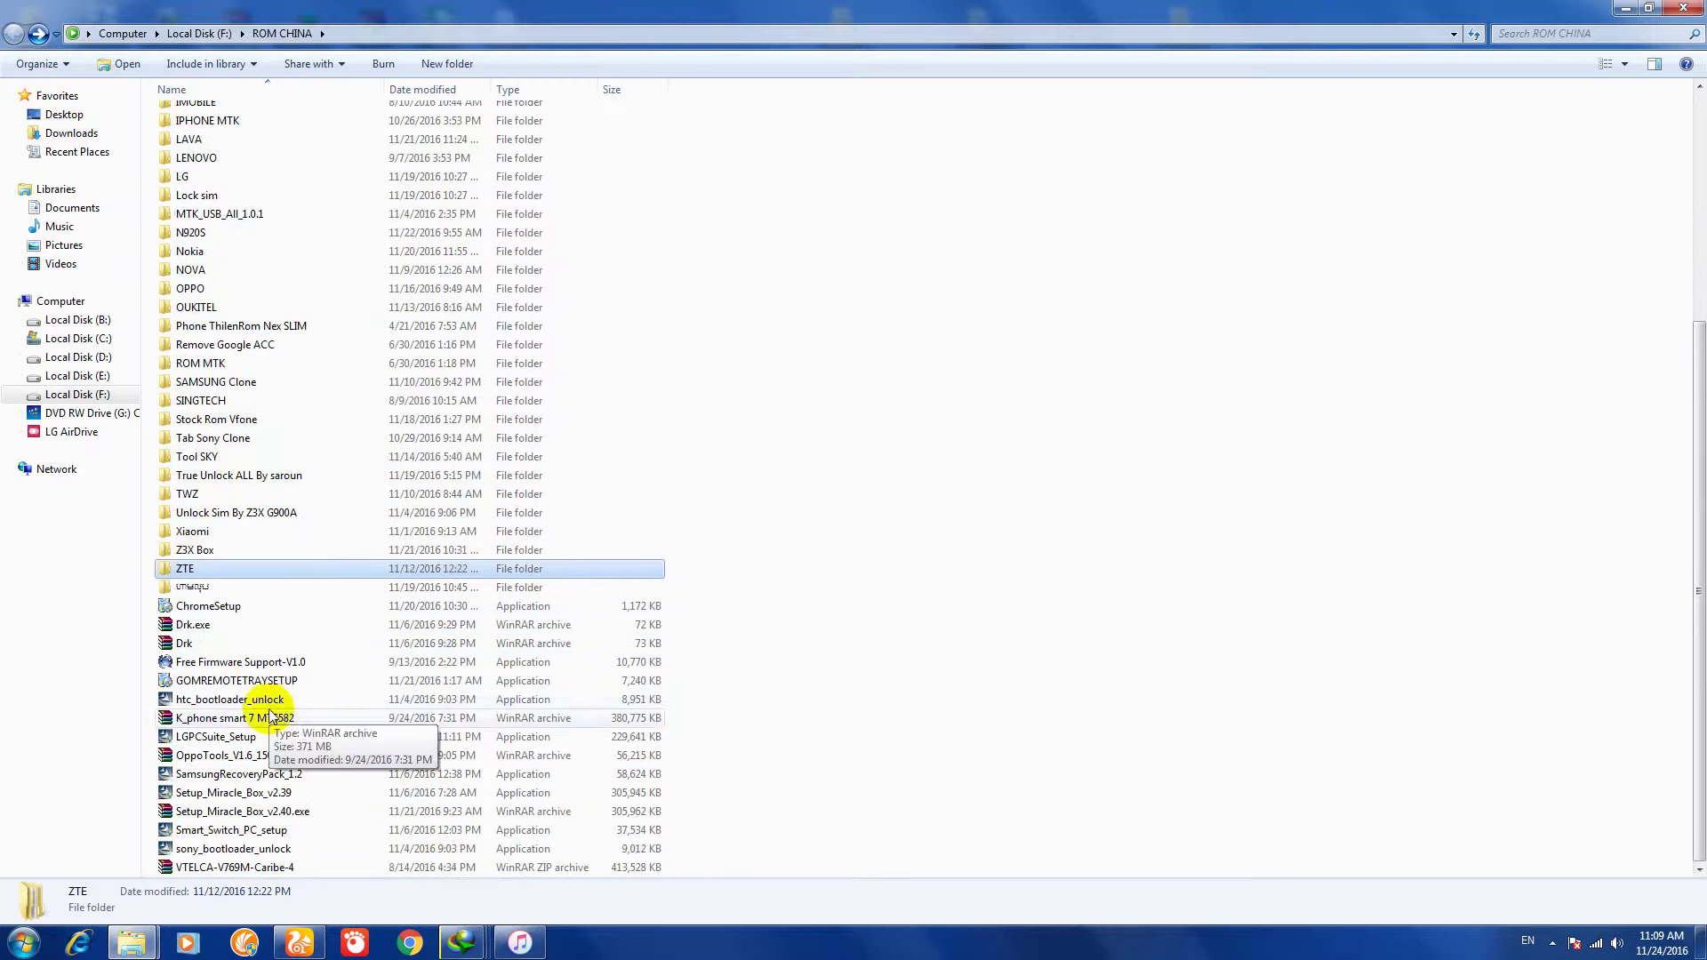
pyautogui.click(1683, 7)
# Step: Open the ROM SAMSOUNG.LG .SKY collection from the desktop and look through the model folders in _ LG FIX KORAEA KU
pyautogui.click(59, 556)
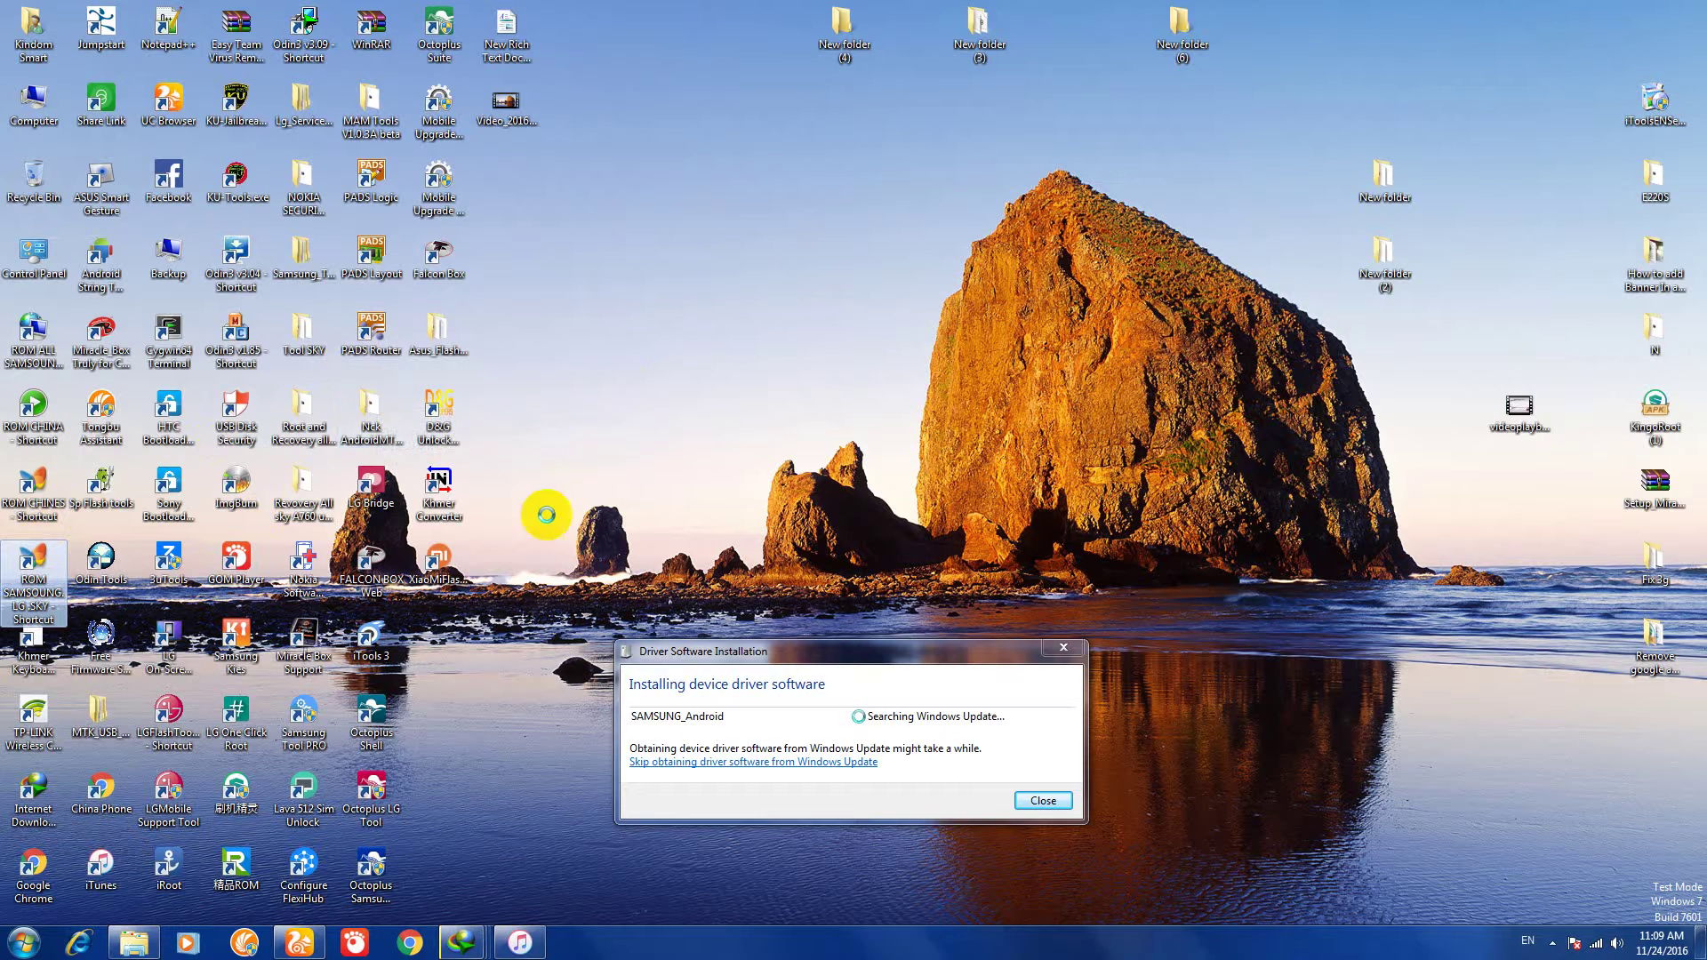
pyautogui.press('Return')
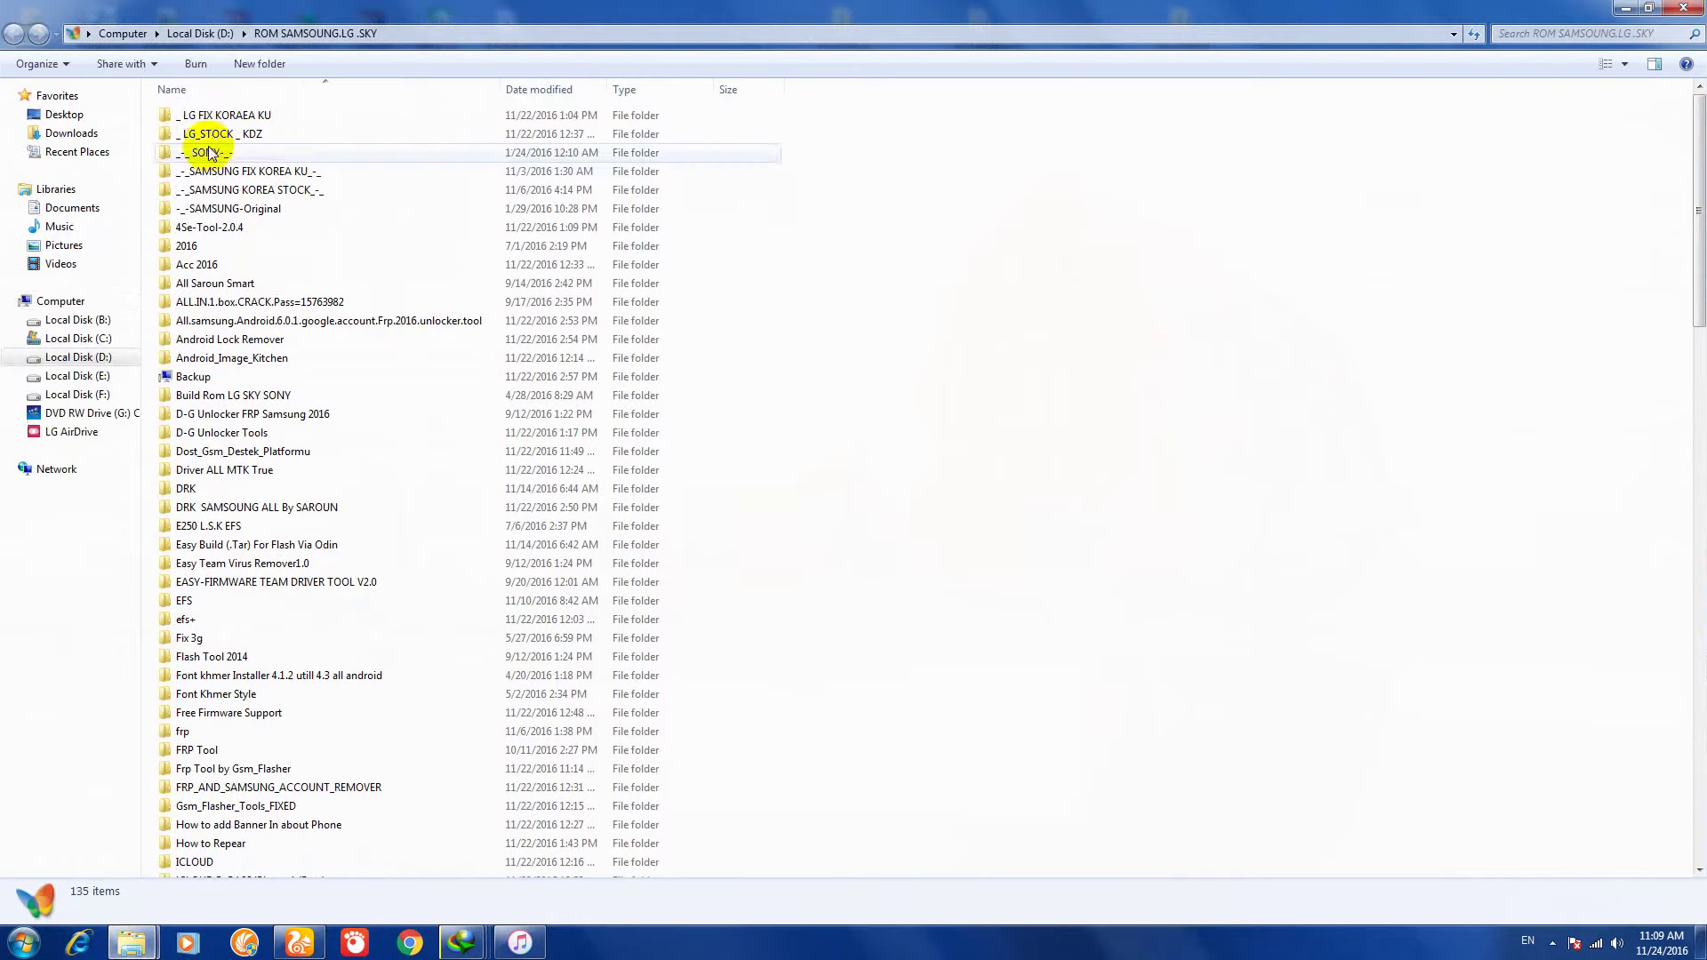
pyautogui.doubleClick(238, 120)
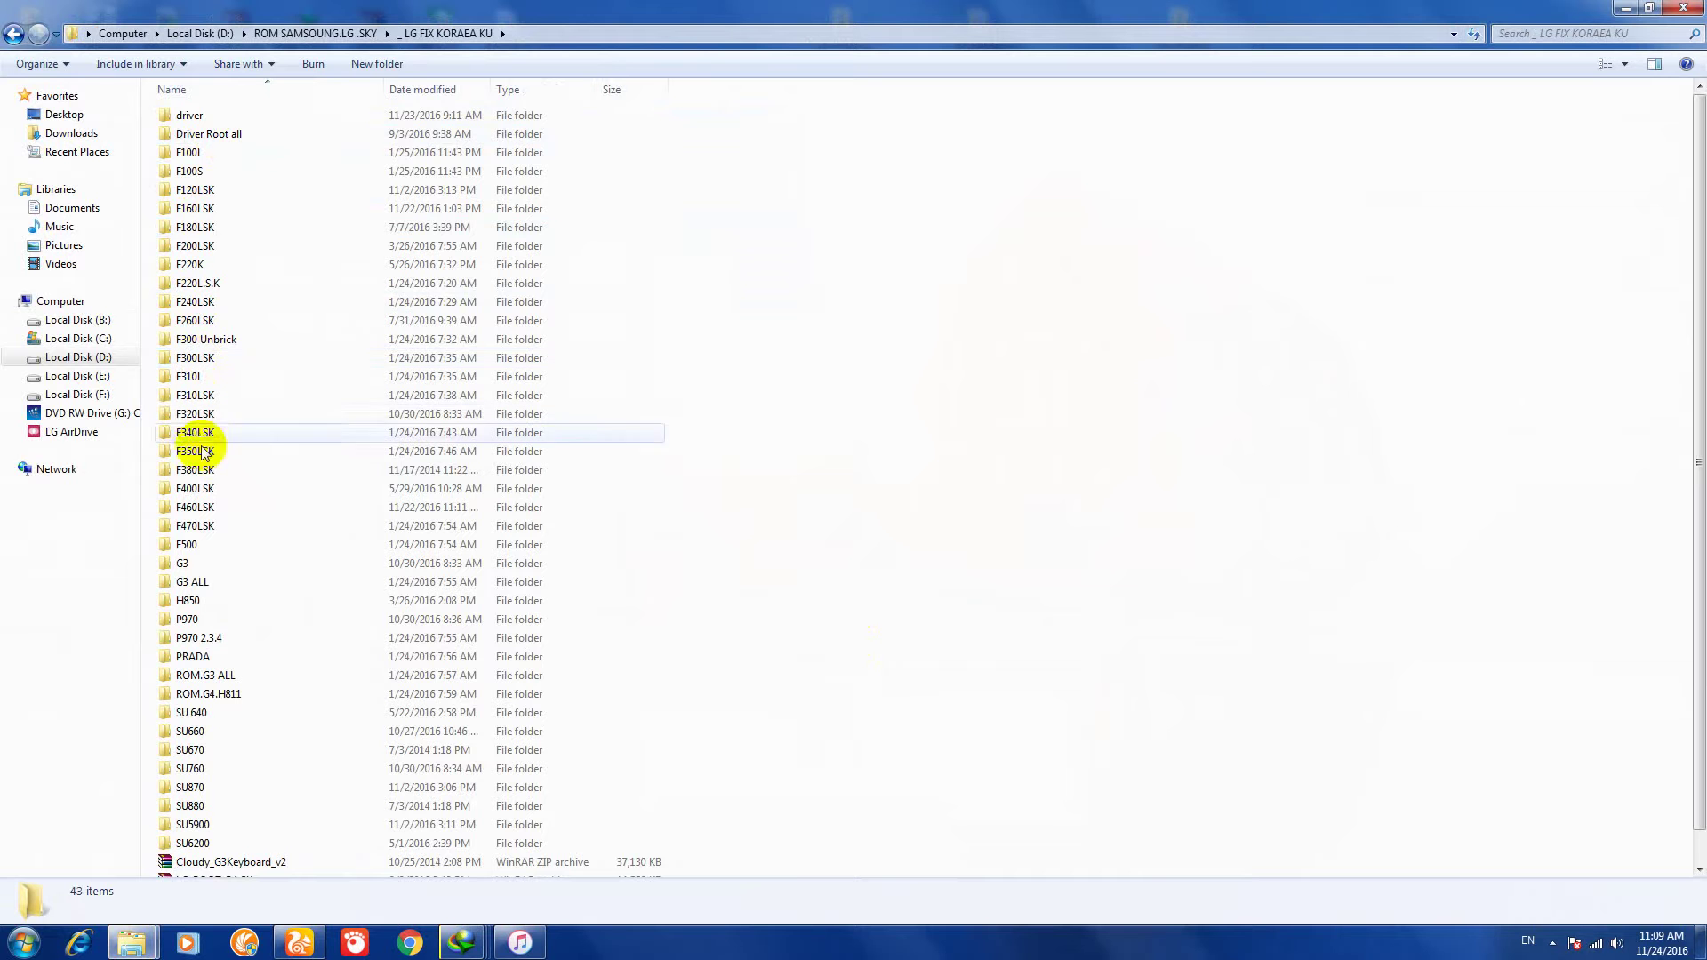
pyautogui.scroll(-1, 214, 702)
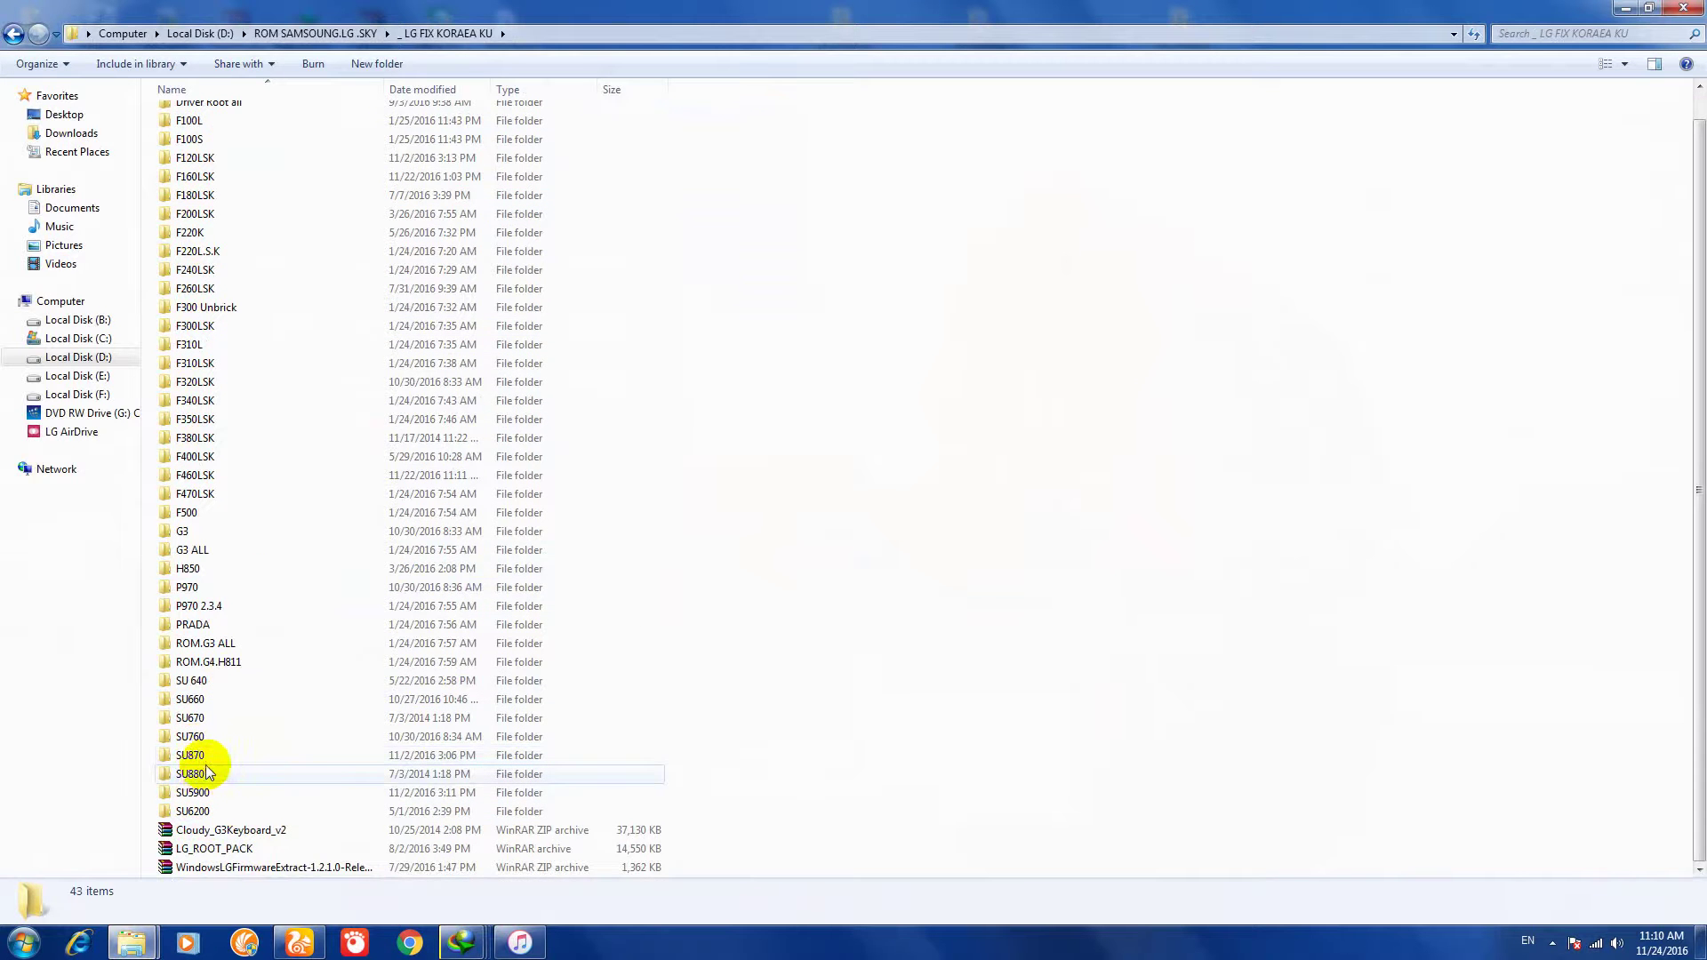
# Step: Check the contents of the SU880 and SU870 folders and return to _ LG FIX KORAEA KU
pyautogui.doubleClick(190, 773)
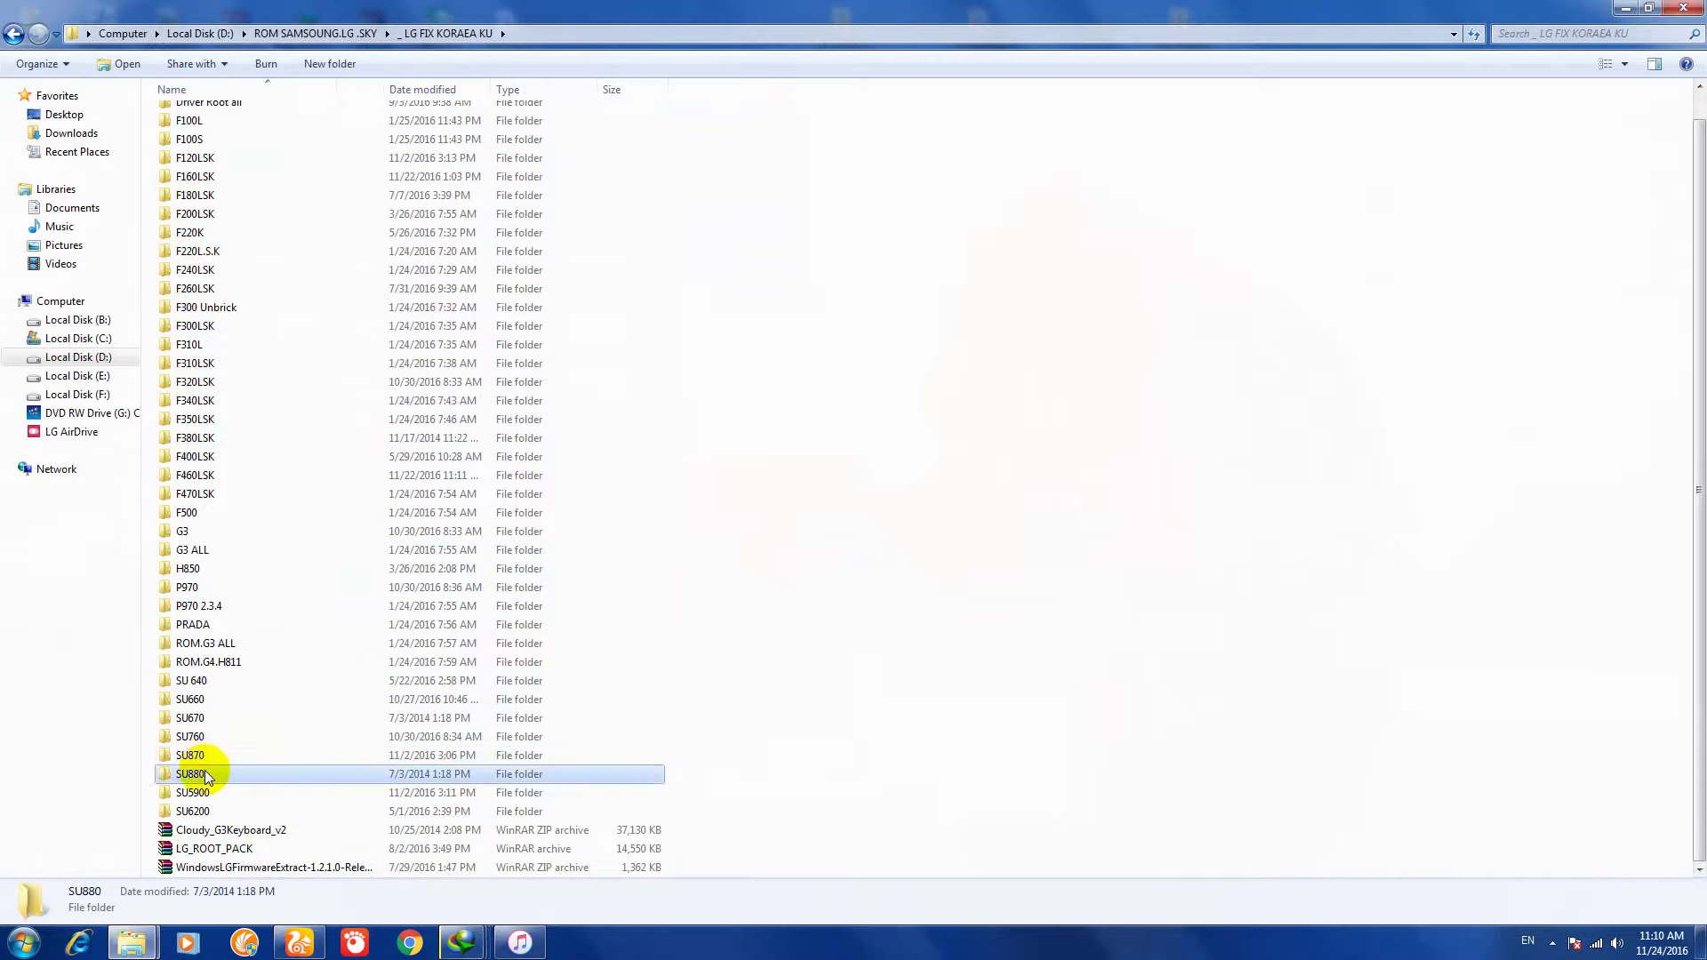
pyautogui.click(14, 34)
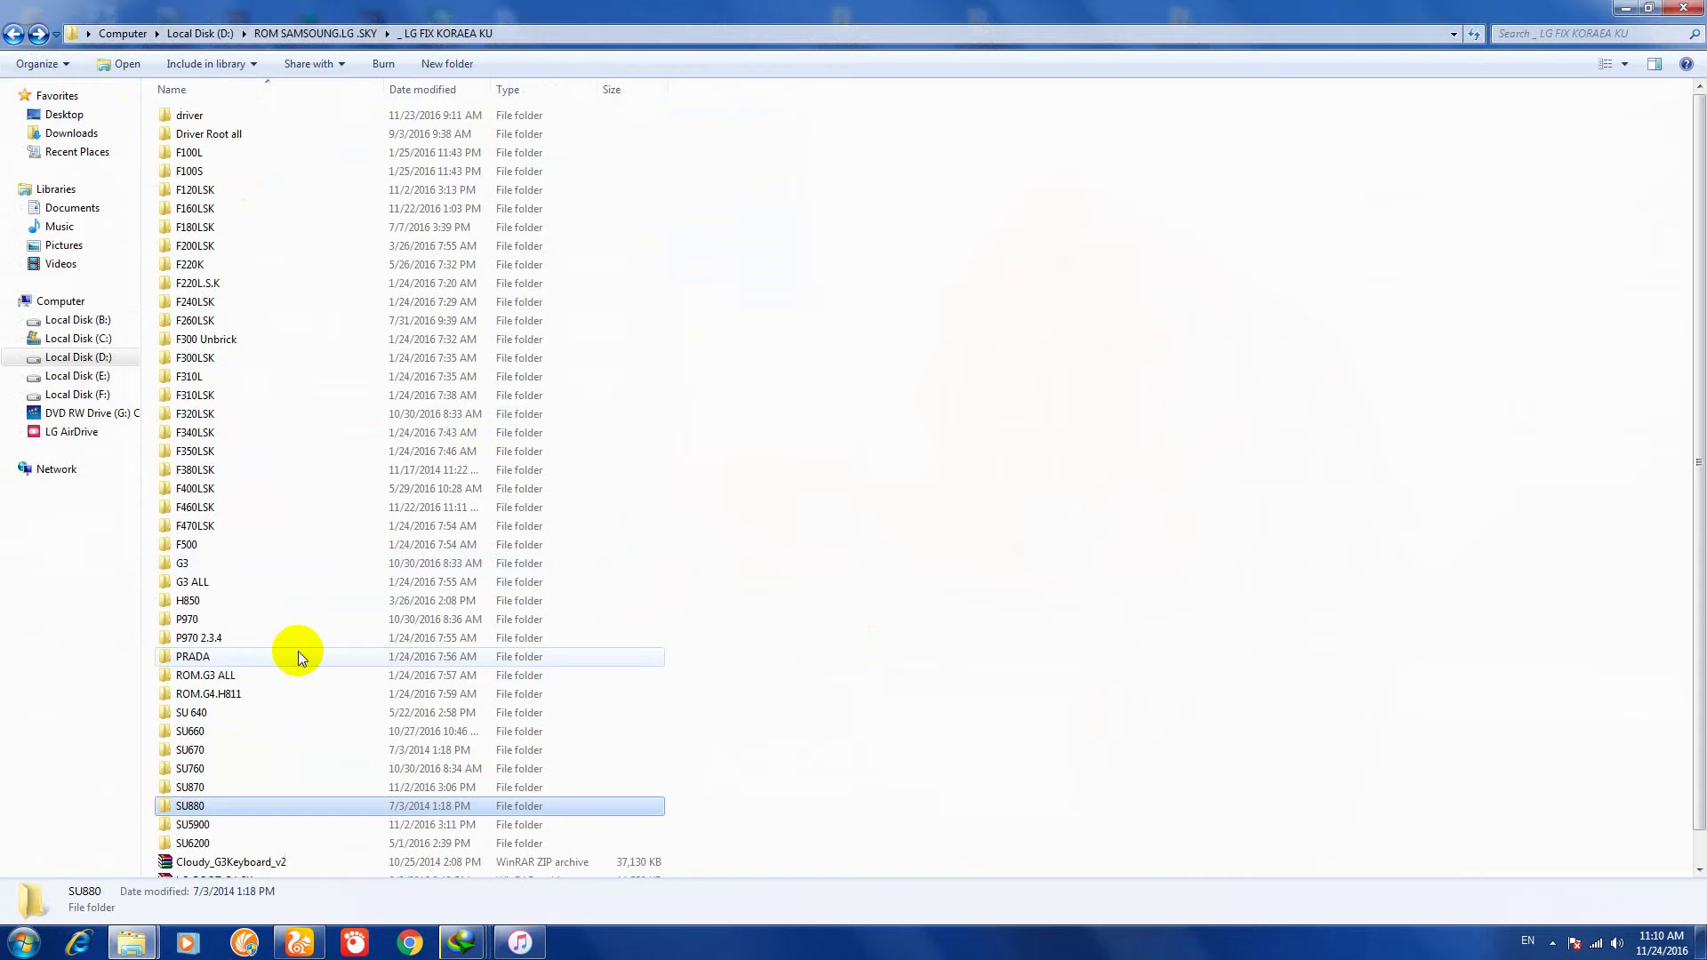
pyautogui.doubleClick(212, 788)
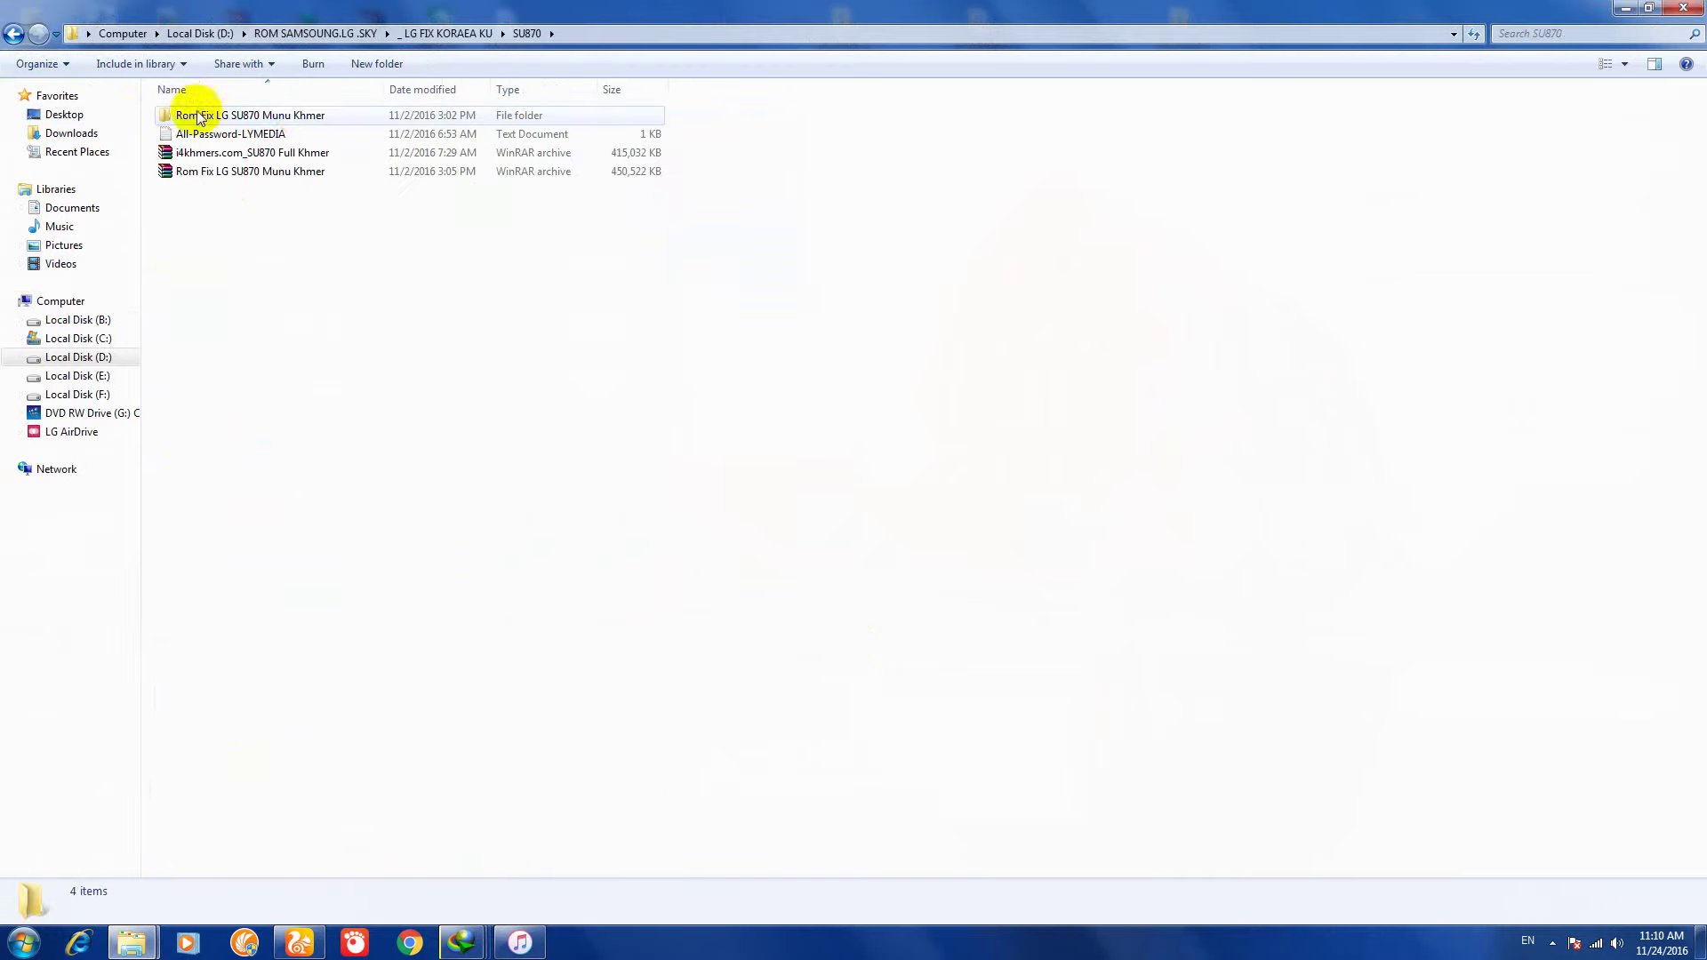
pyautogui.click(14, 34)
# Step: Check the contents of the SU760 and SU670 folders and return to _ LG FIX KORAEA KU
pyautogui.doubleClick(211, 758)
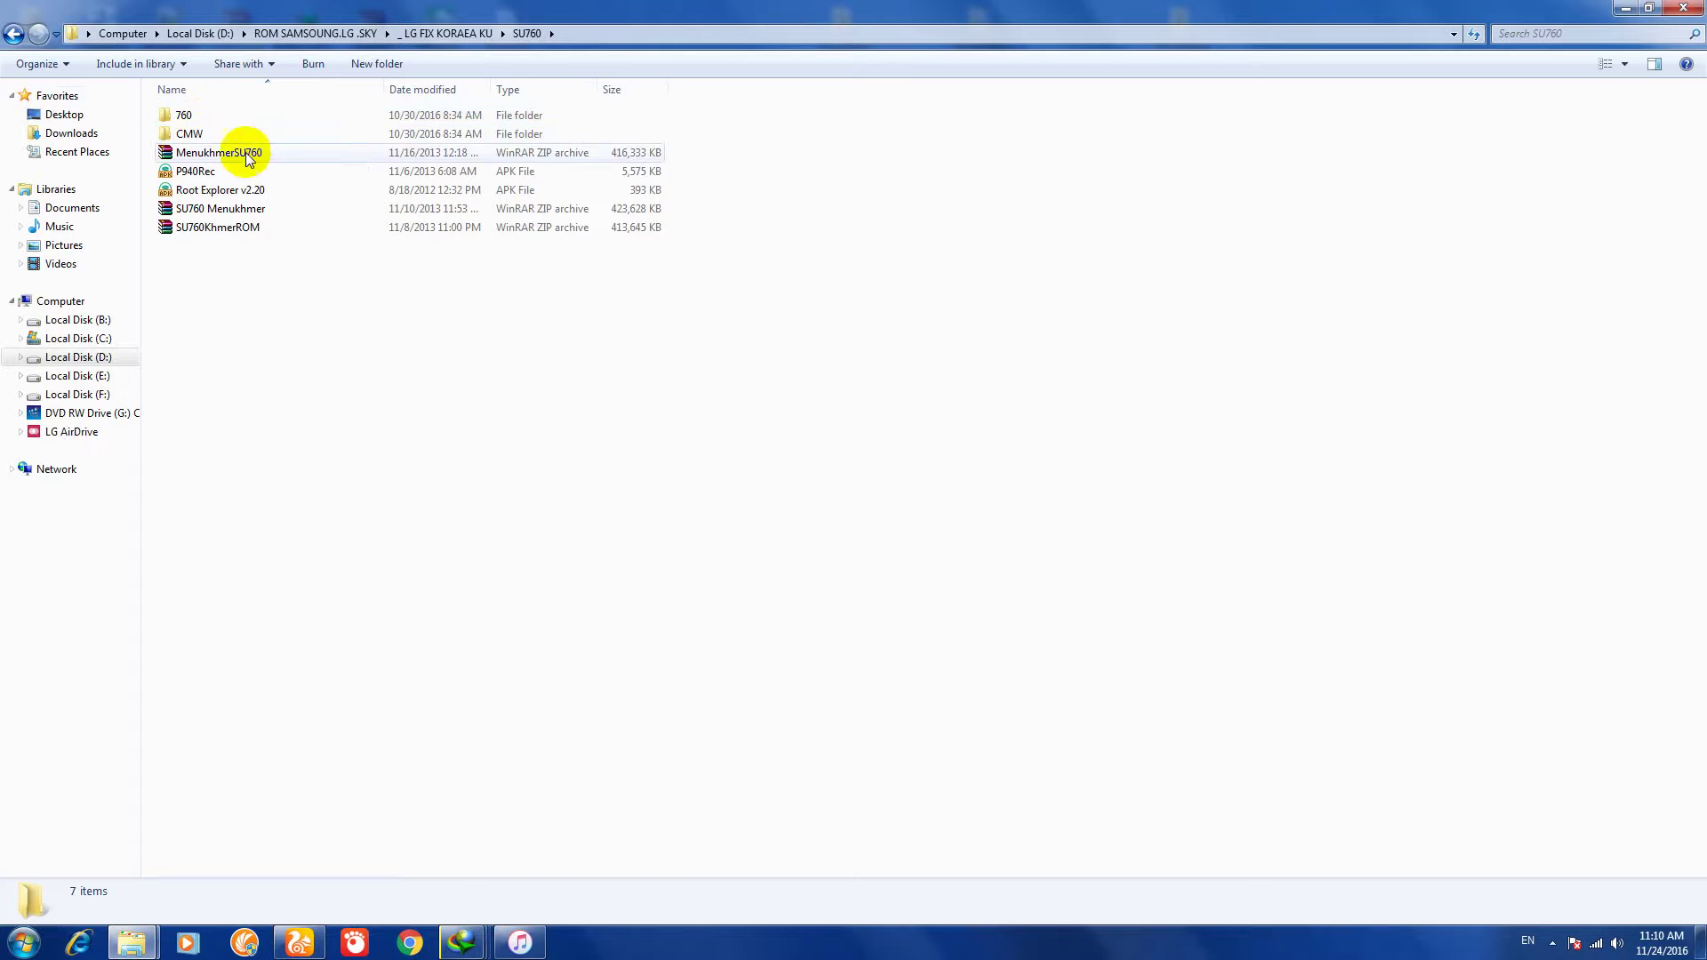
pyautogui.click(14, 34)
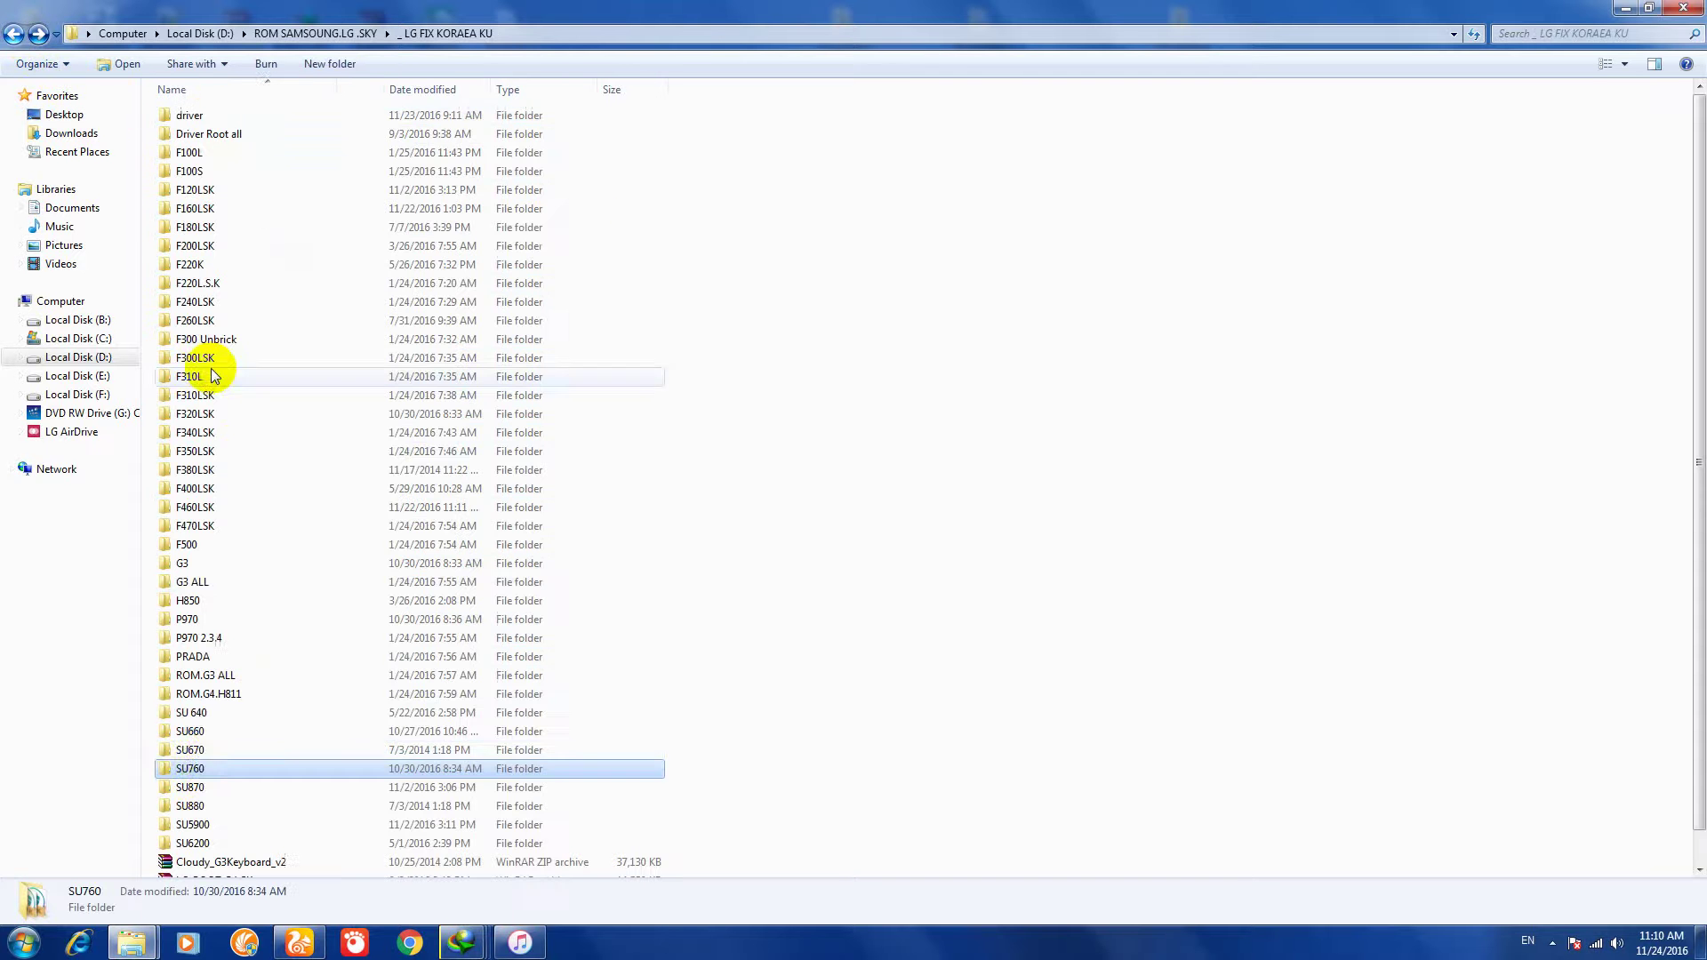
pyautogui.doubleClick(198, 748)
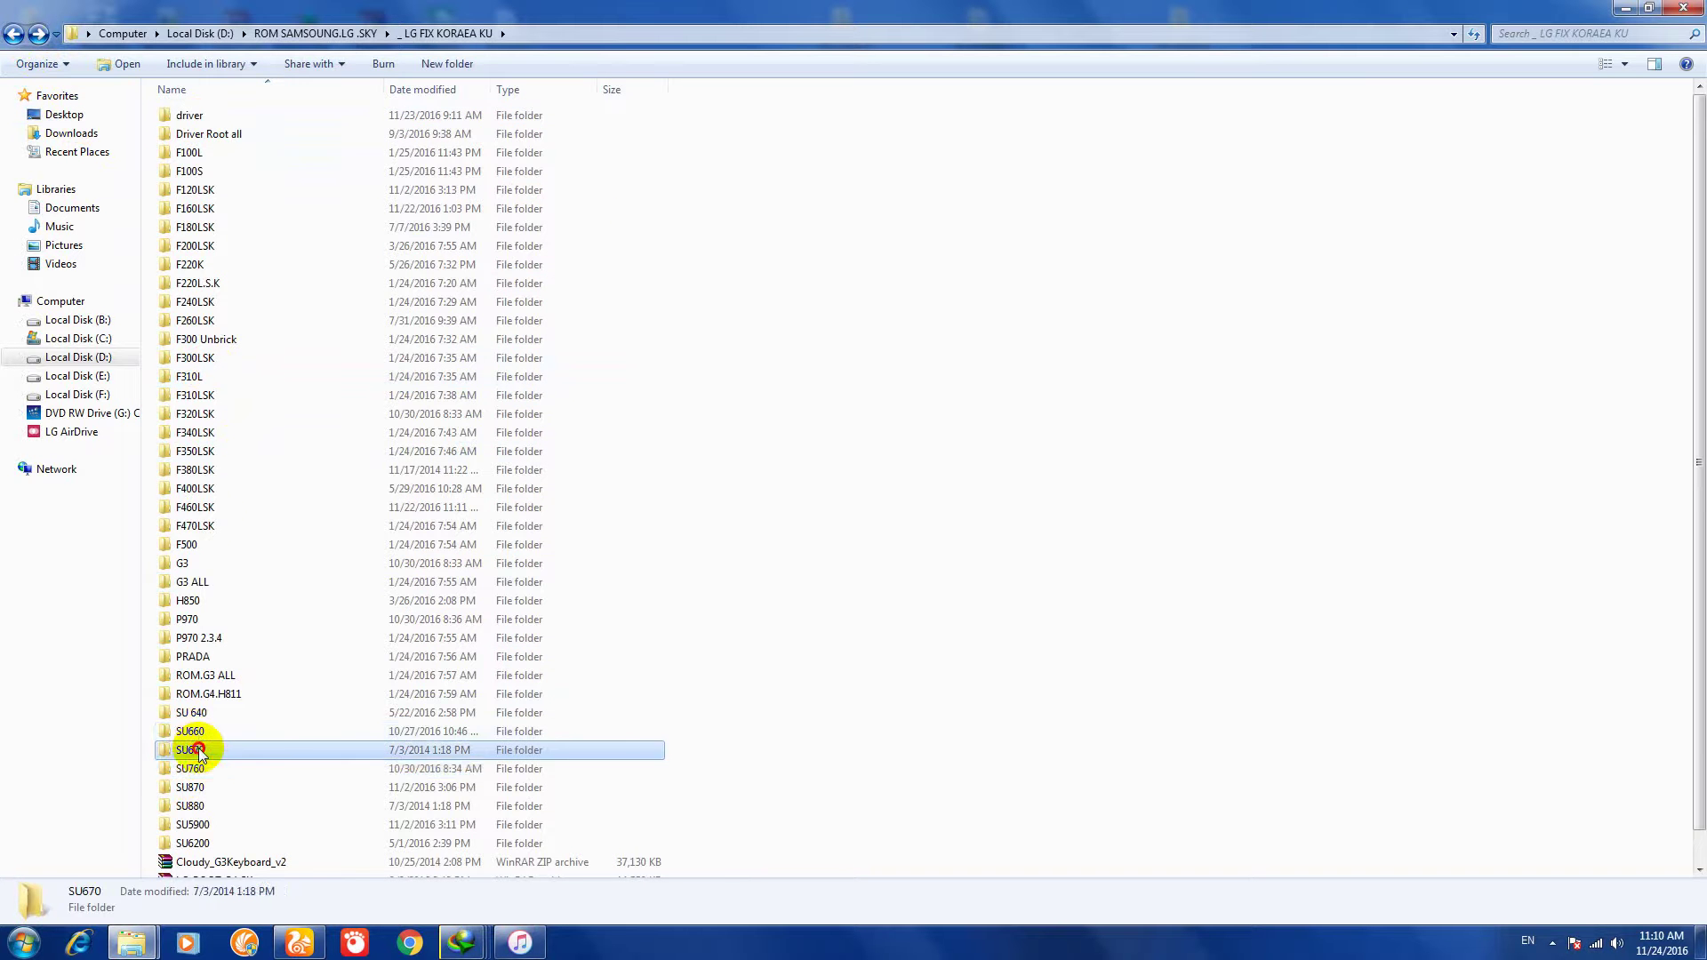
pyautogui.click(15, 34)
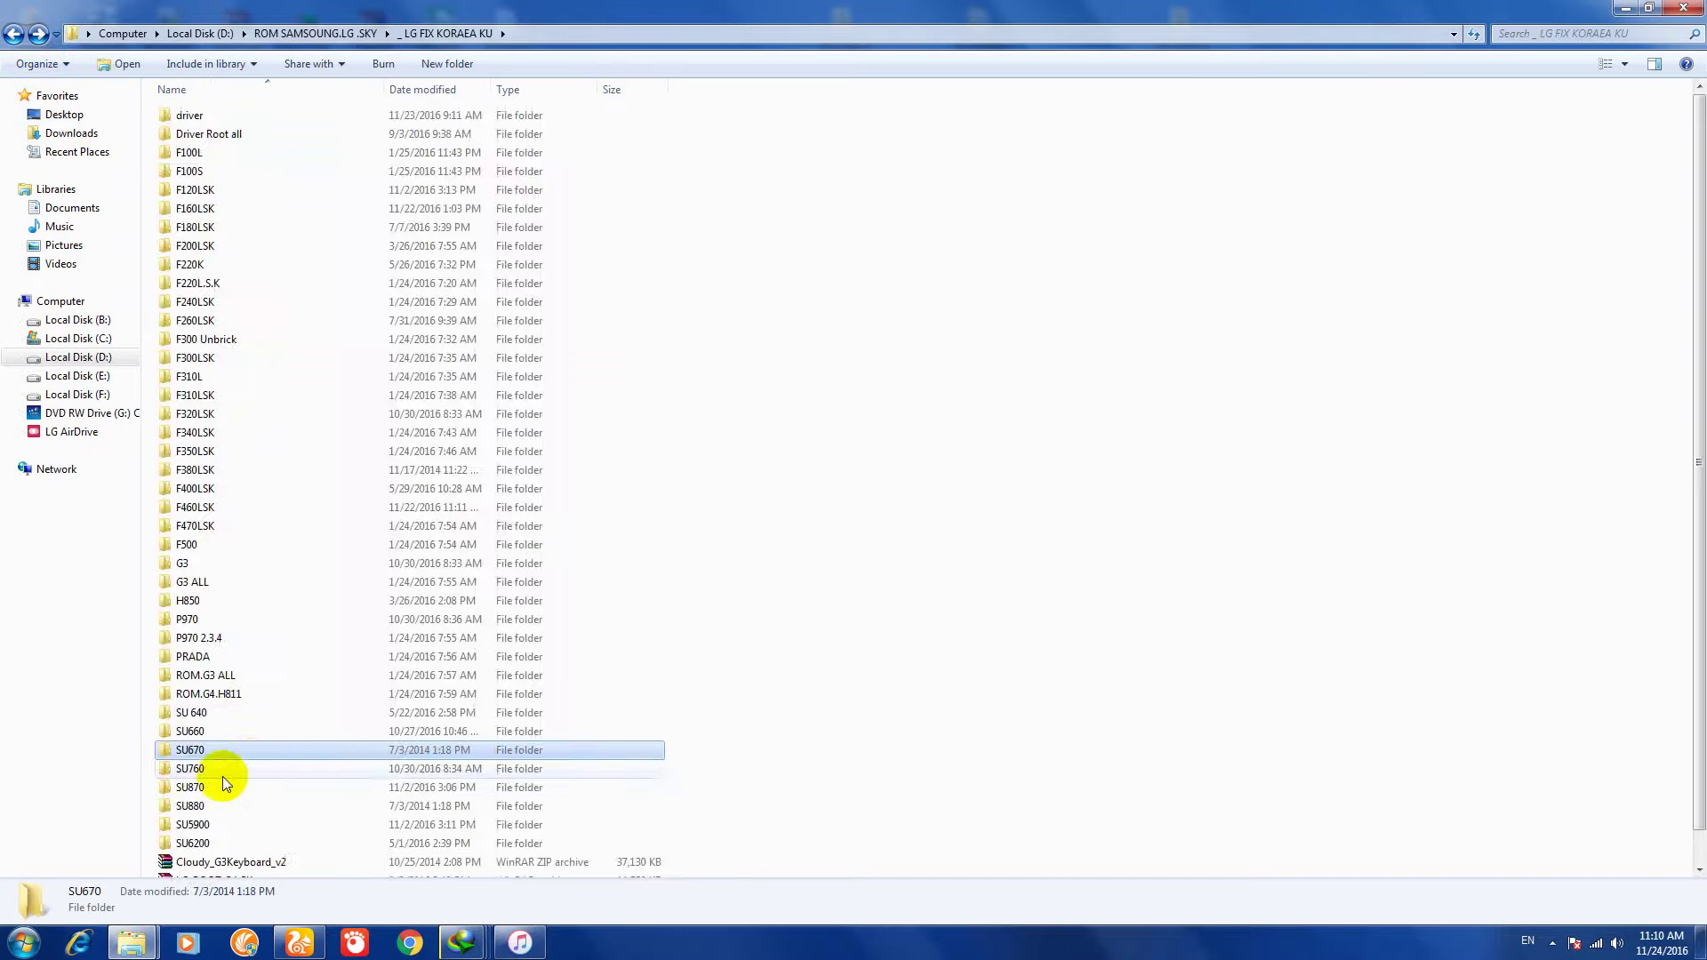
# Step: Check the contents of the SU660 folder and return to _ LG FIX KORAEA KU
pyautogui.doubleClick(190, 732)
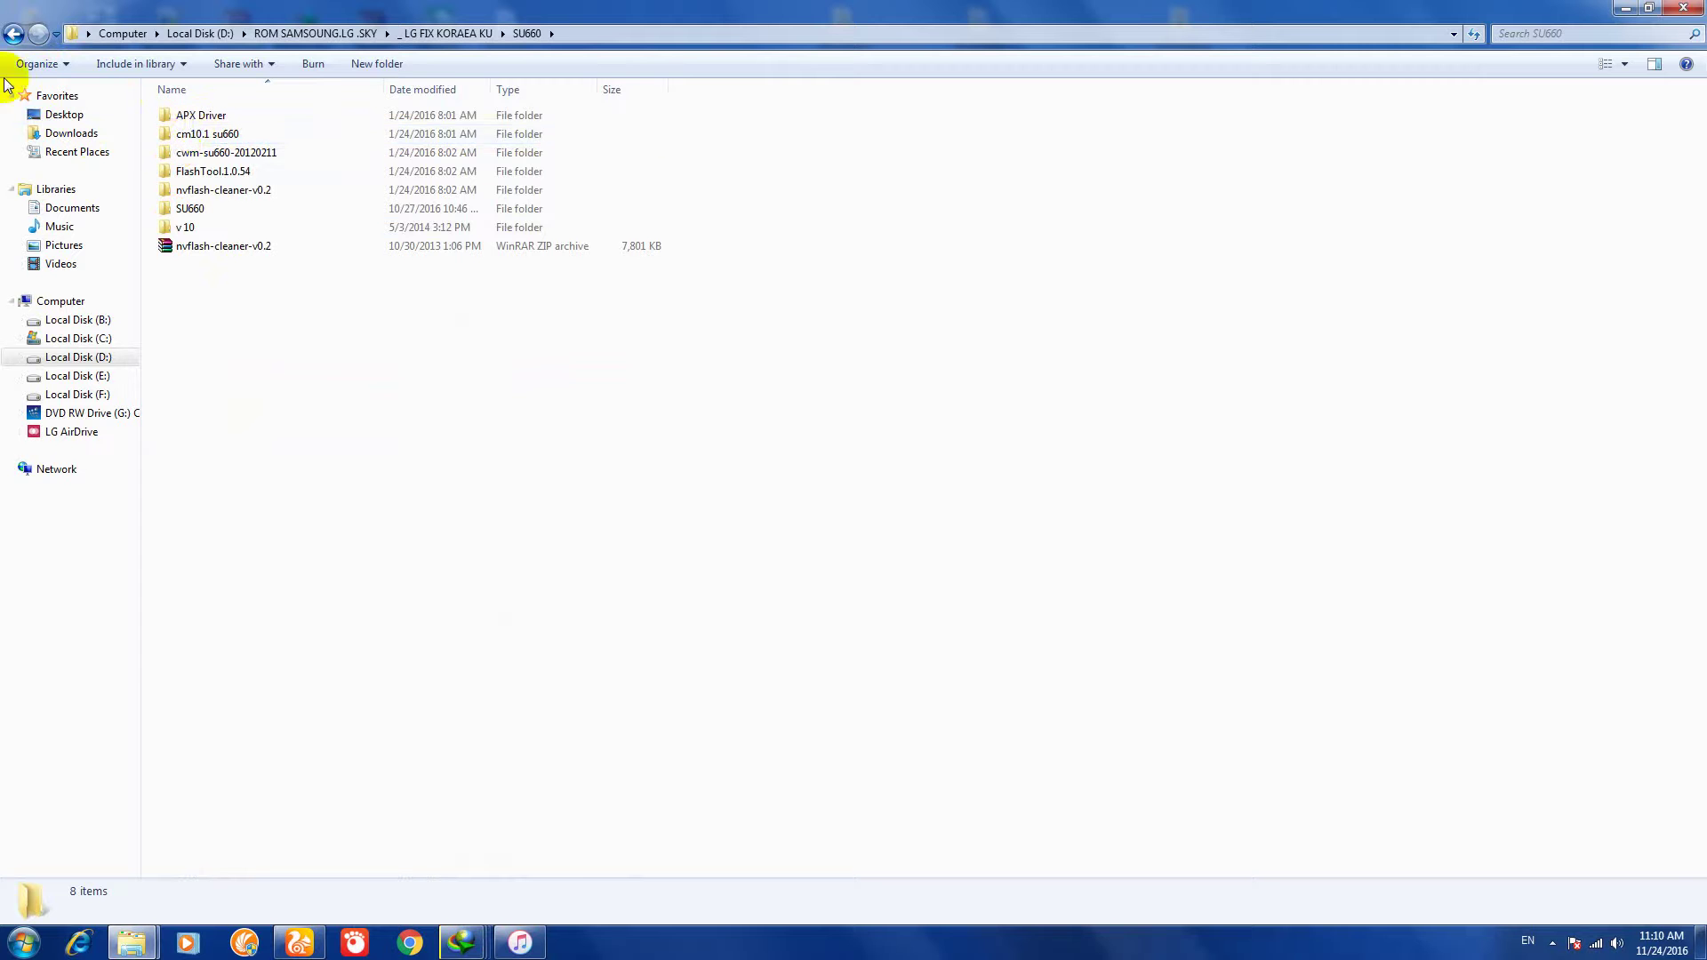
pyautogui.click(14, 36)
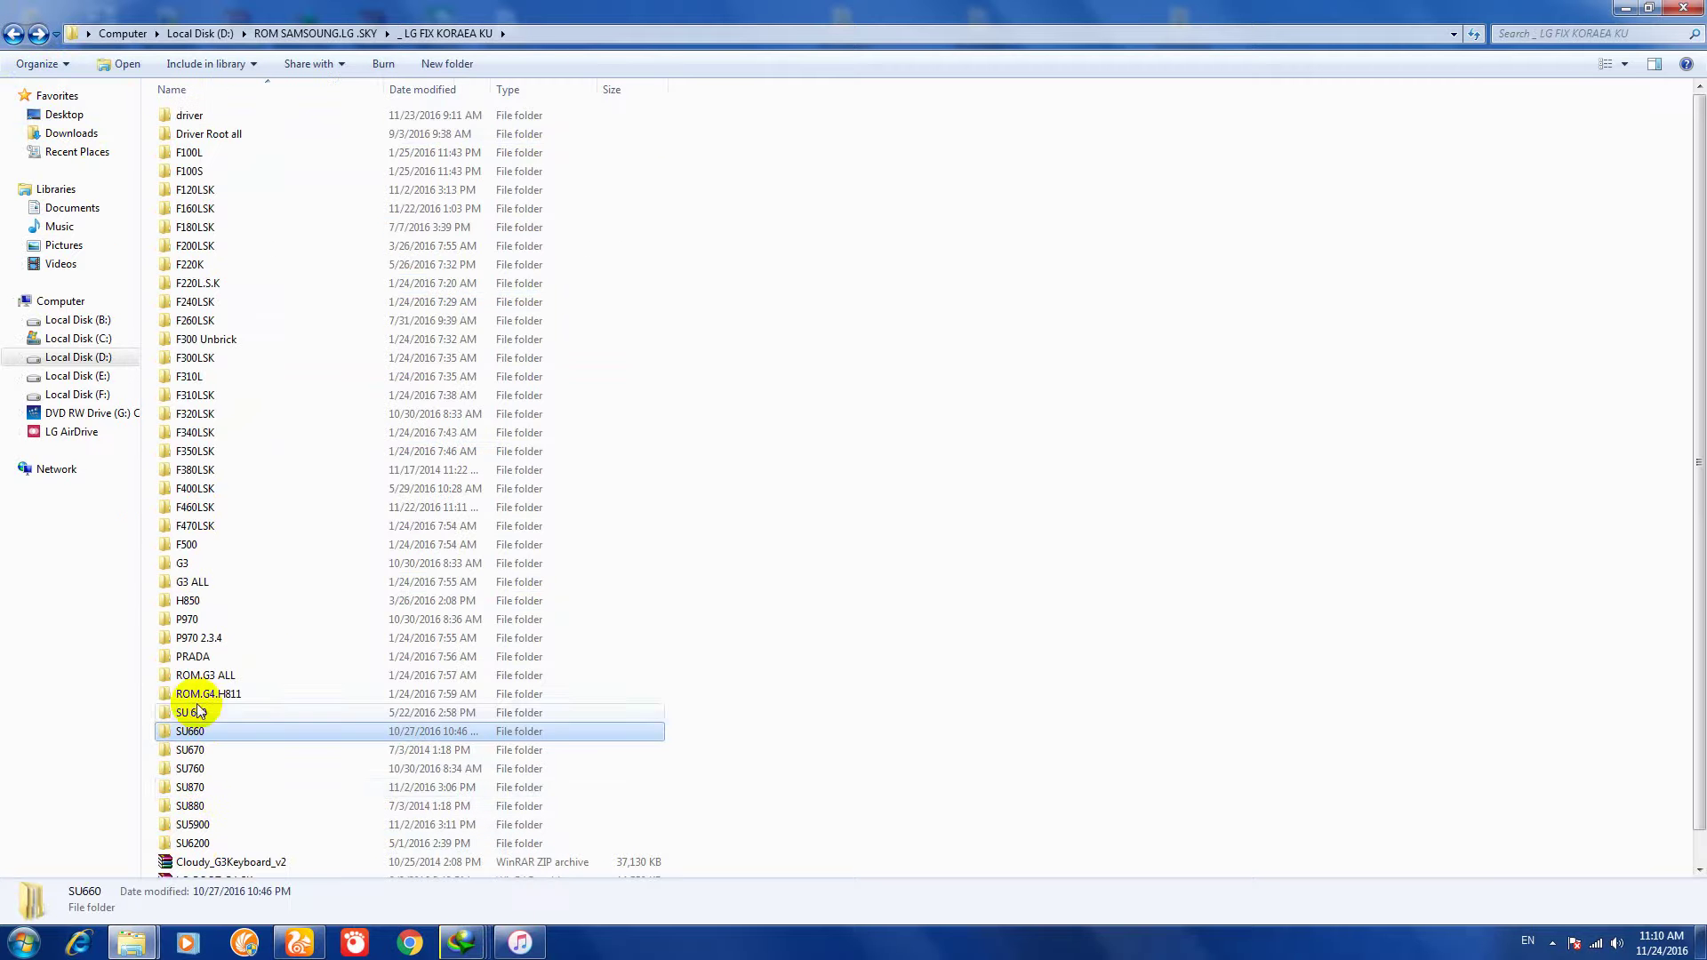
pyautogui.click(188, 546)
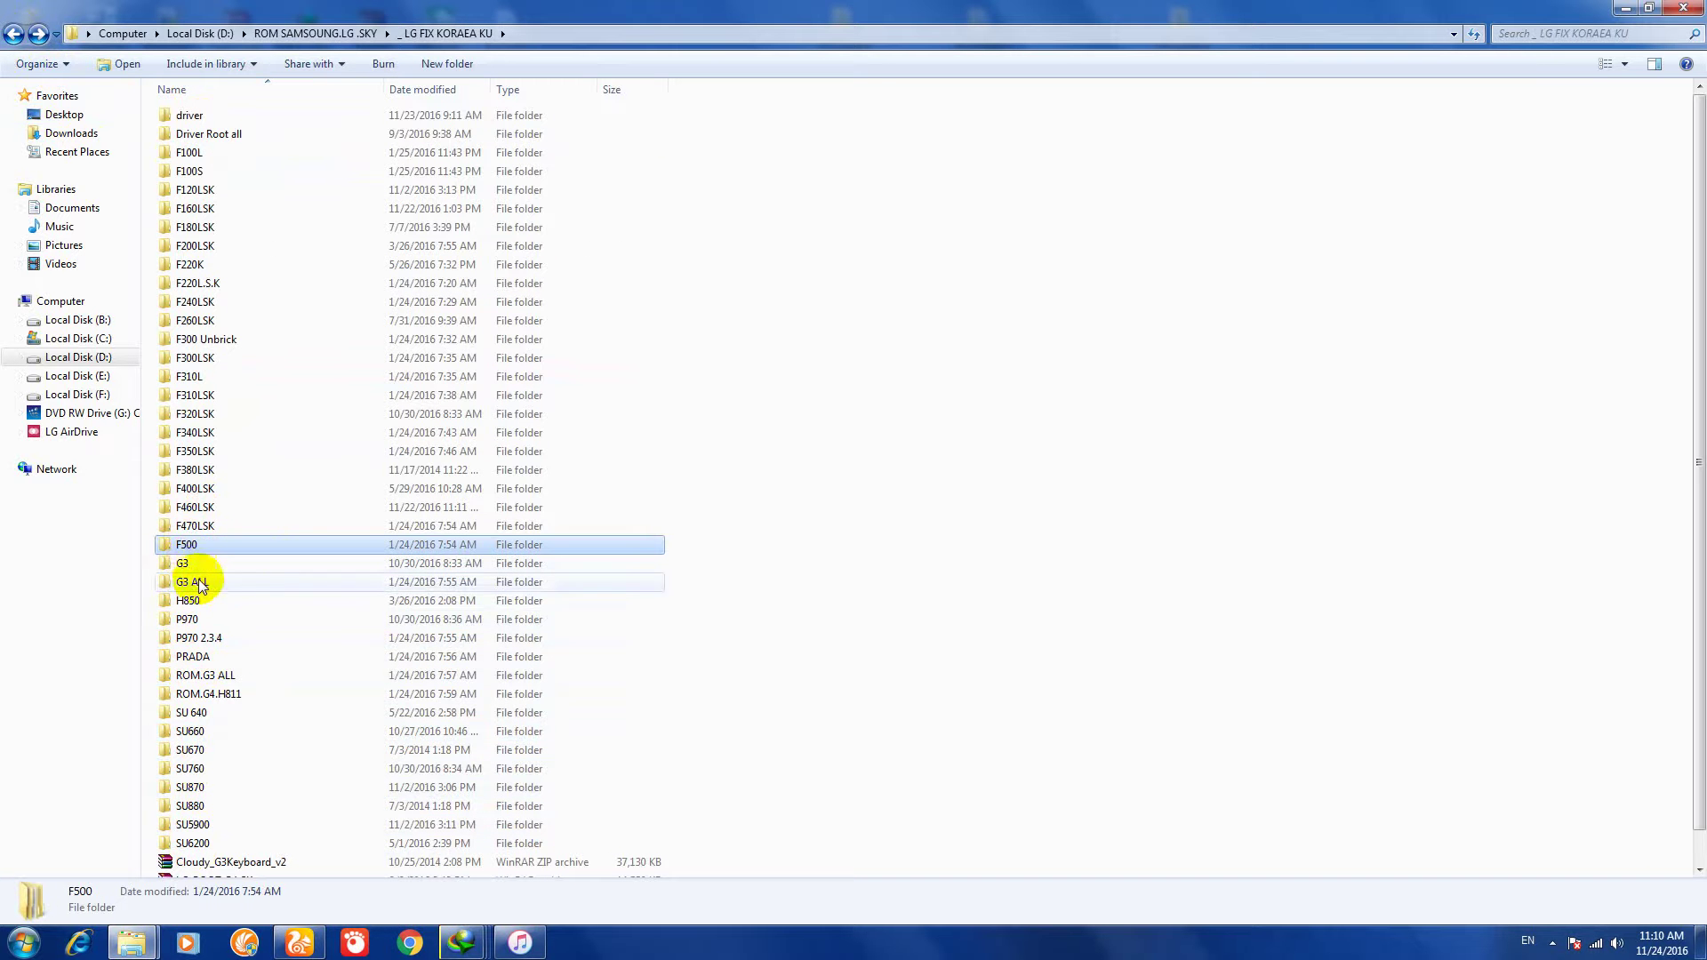
# Step: Look through the PRADA folder down to the KU5400 archive inside khmer 5400, and return to _ LG FIX KORAEA KU
pyautogui.click(202, 658)
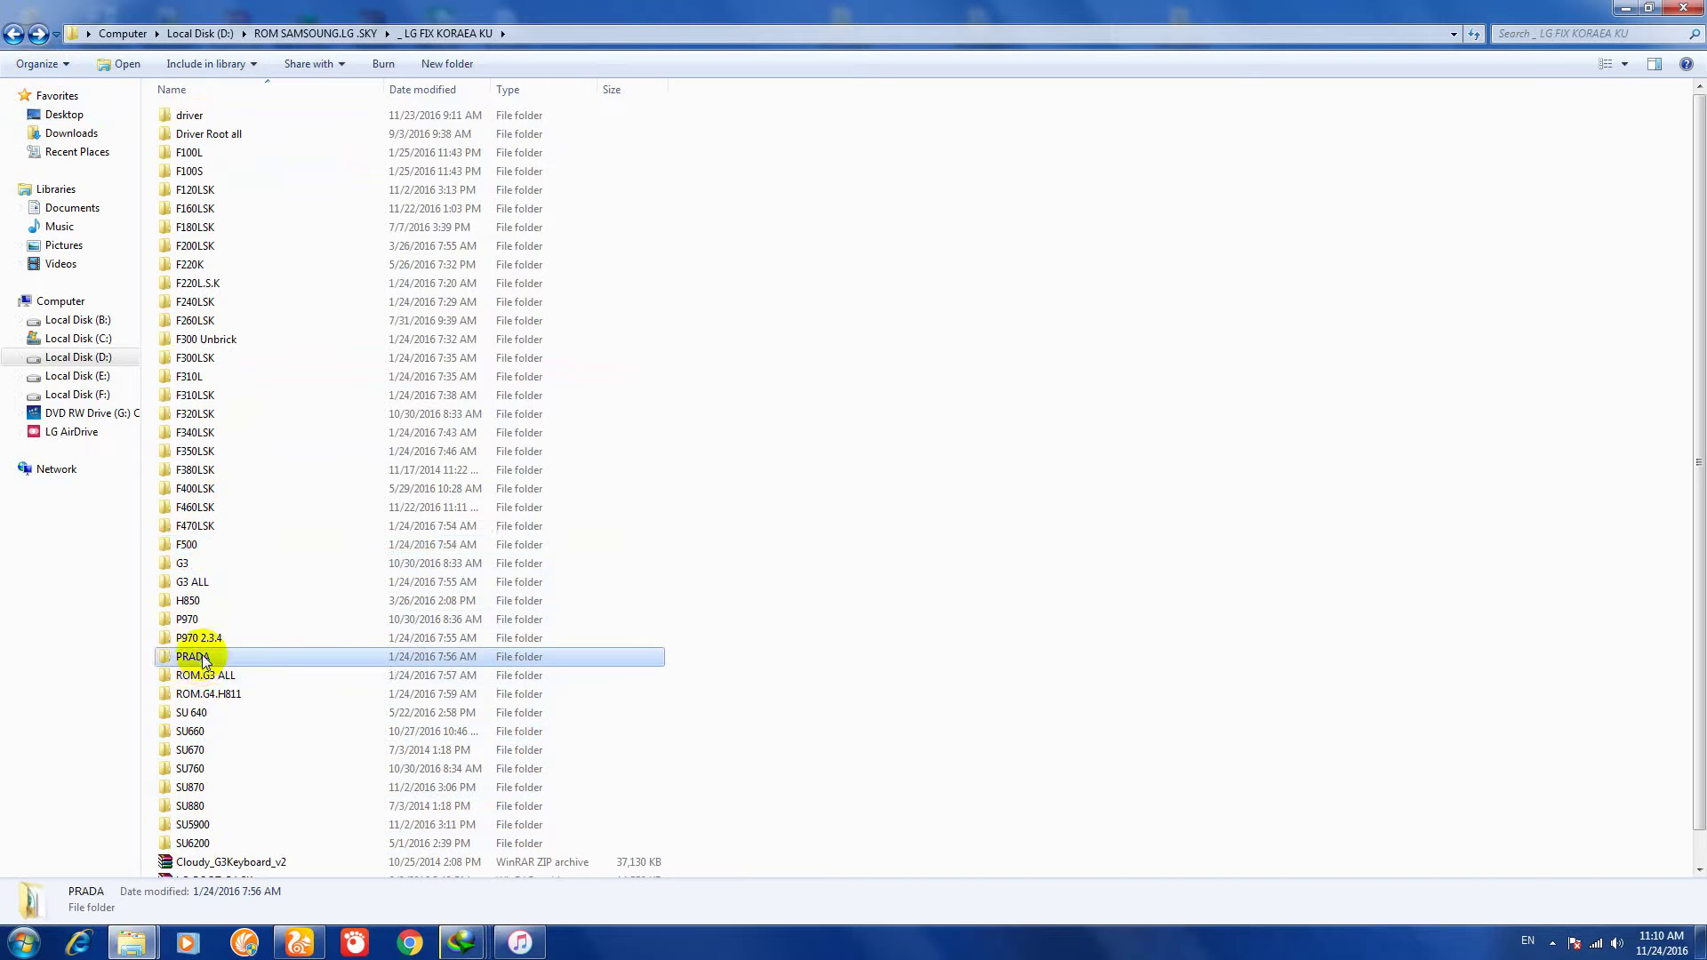
pyautogui.doubleClick(202, 658)
pyautogui.doubleClick(209, 124)
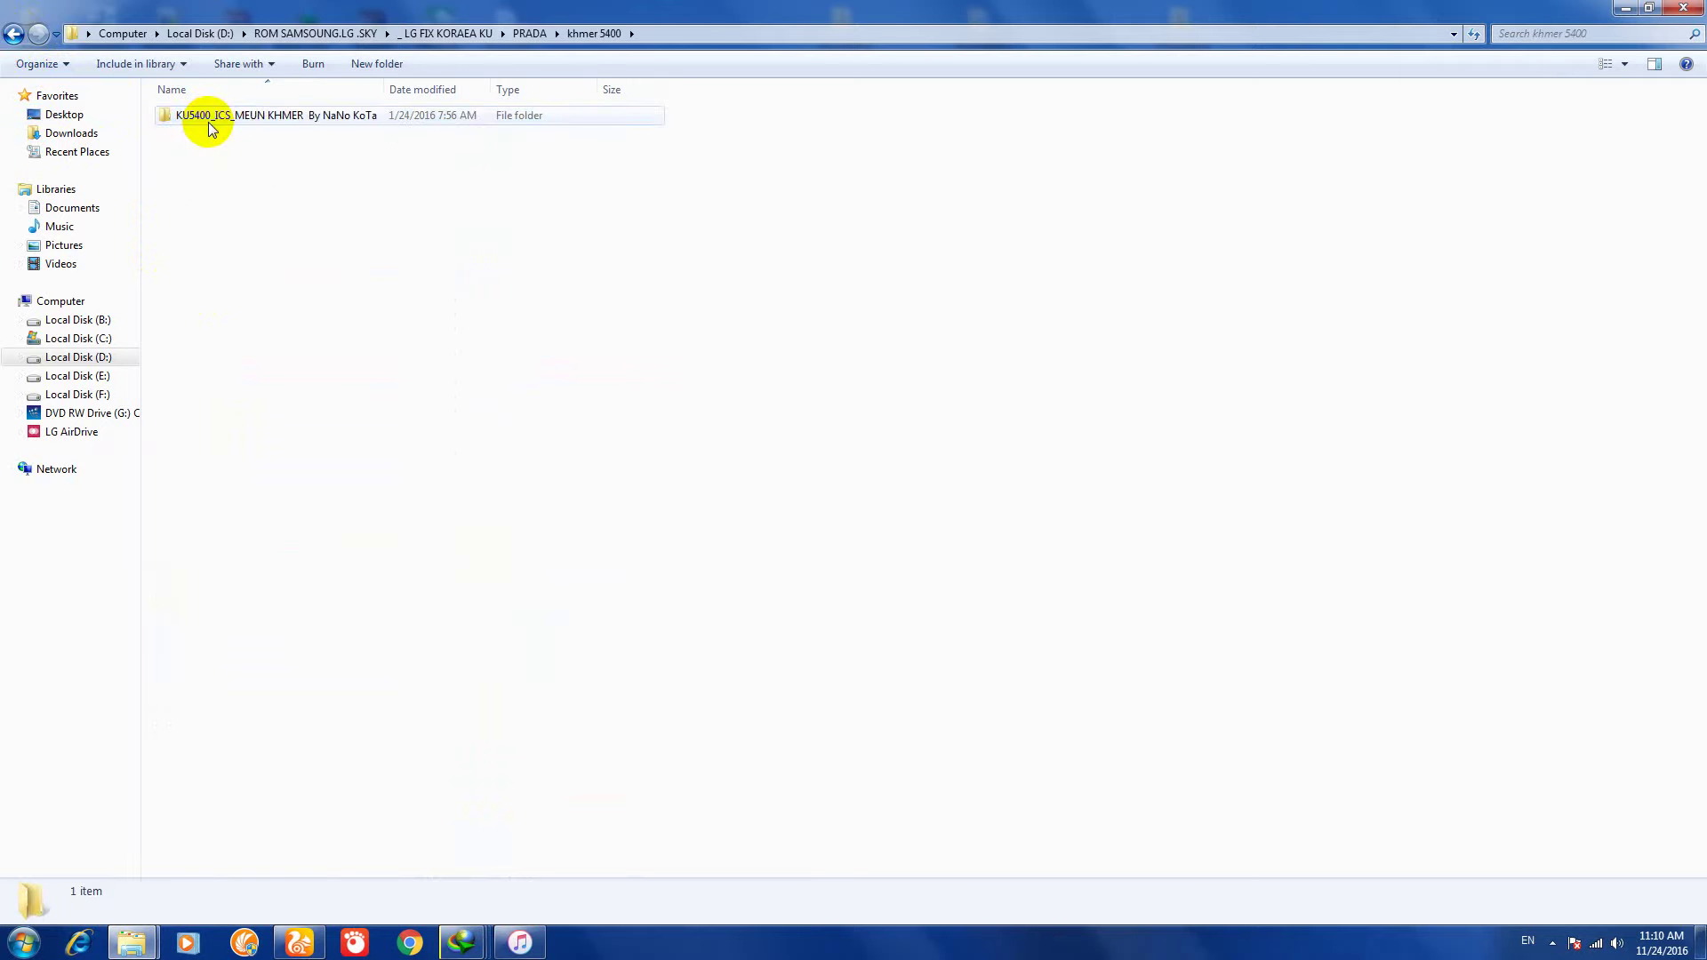
pyautogui.doubleClick(216, 124)
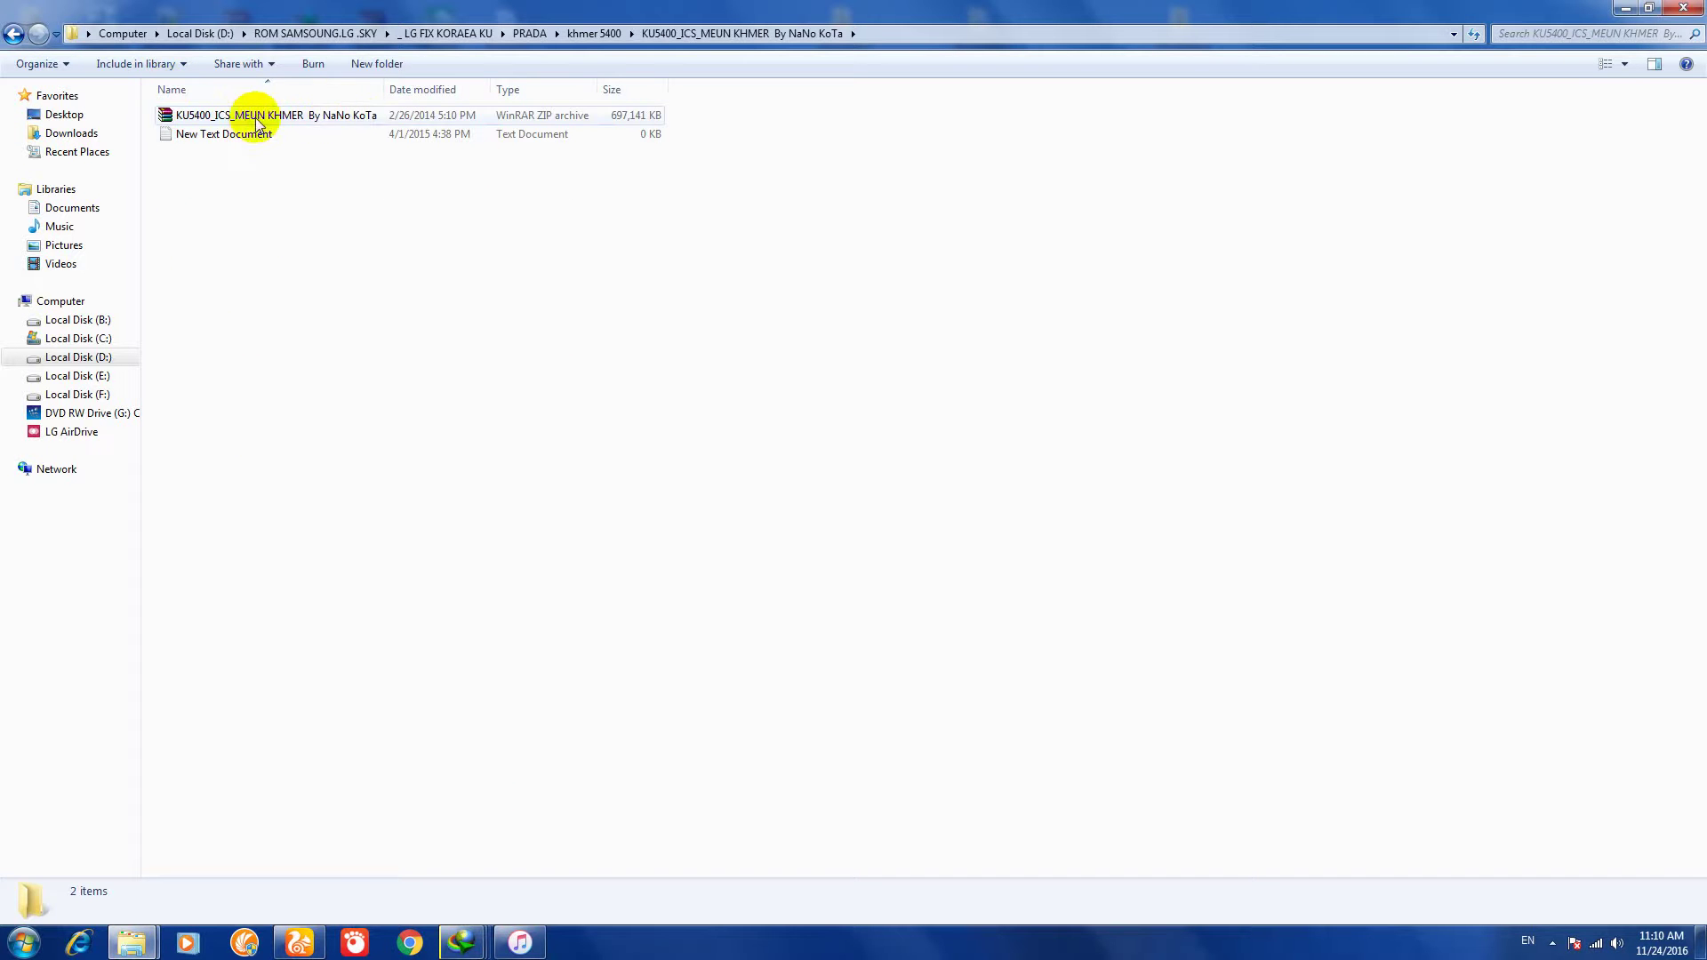
pyautogui.click(15, 36)
pyautogui.click(17, 38)
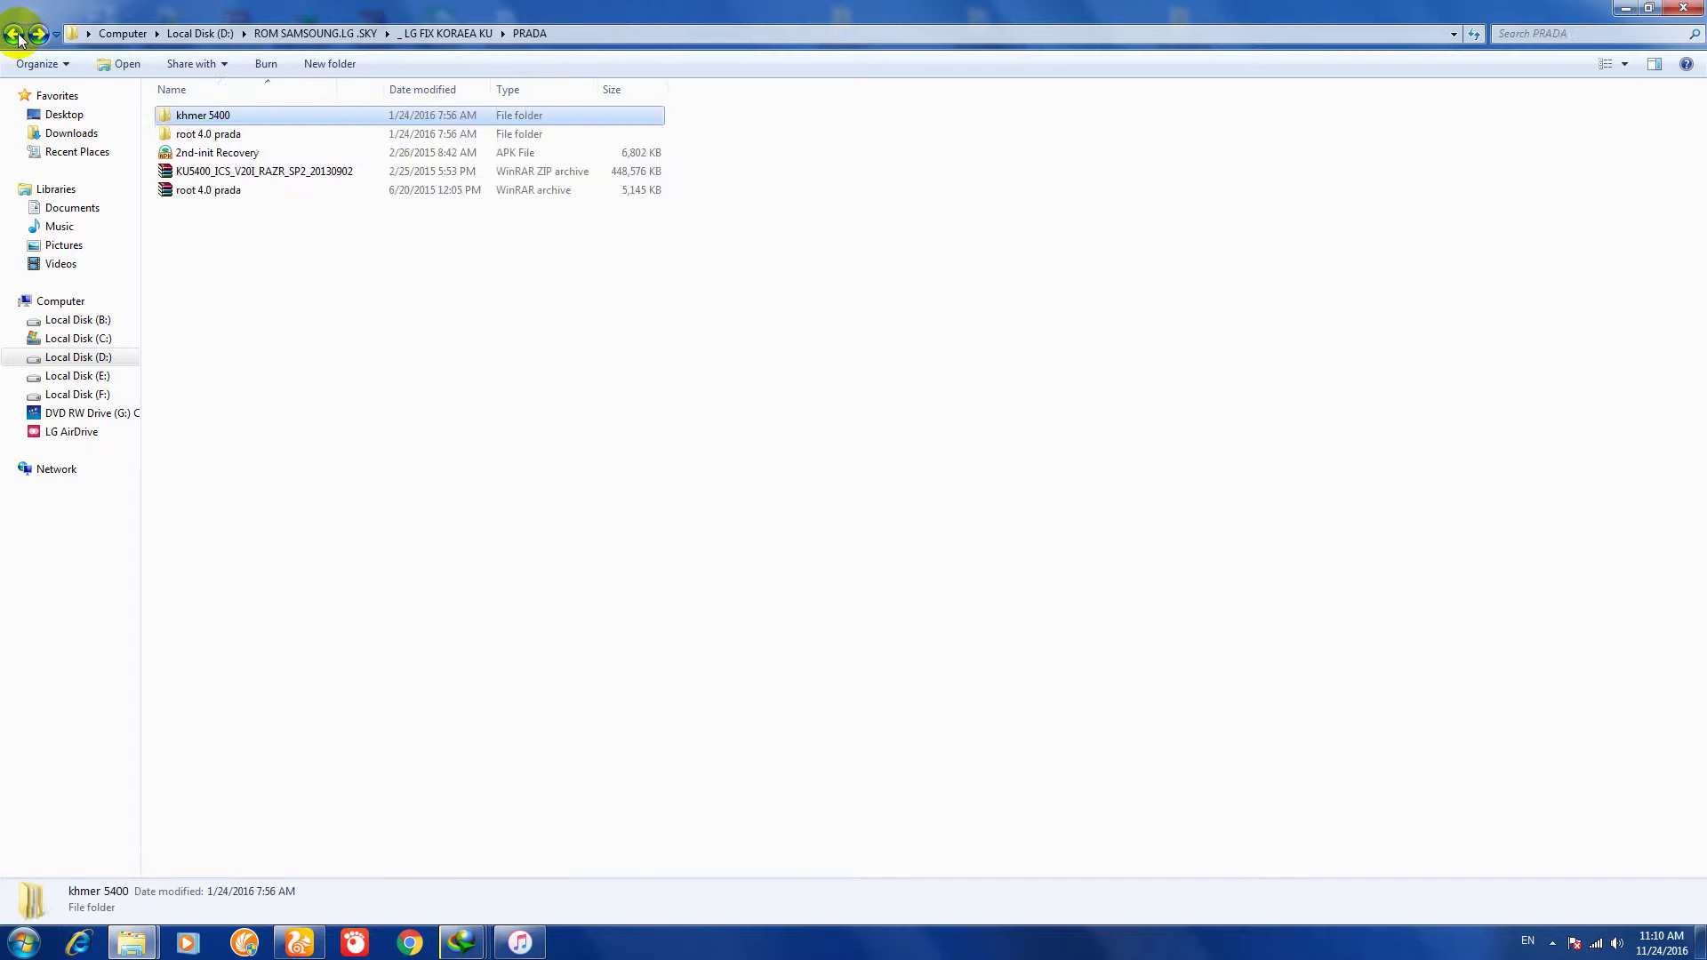
pyautogui.click(15, 36)
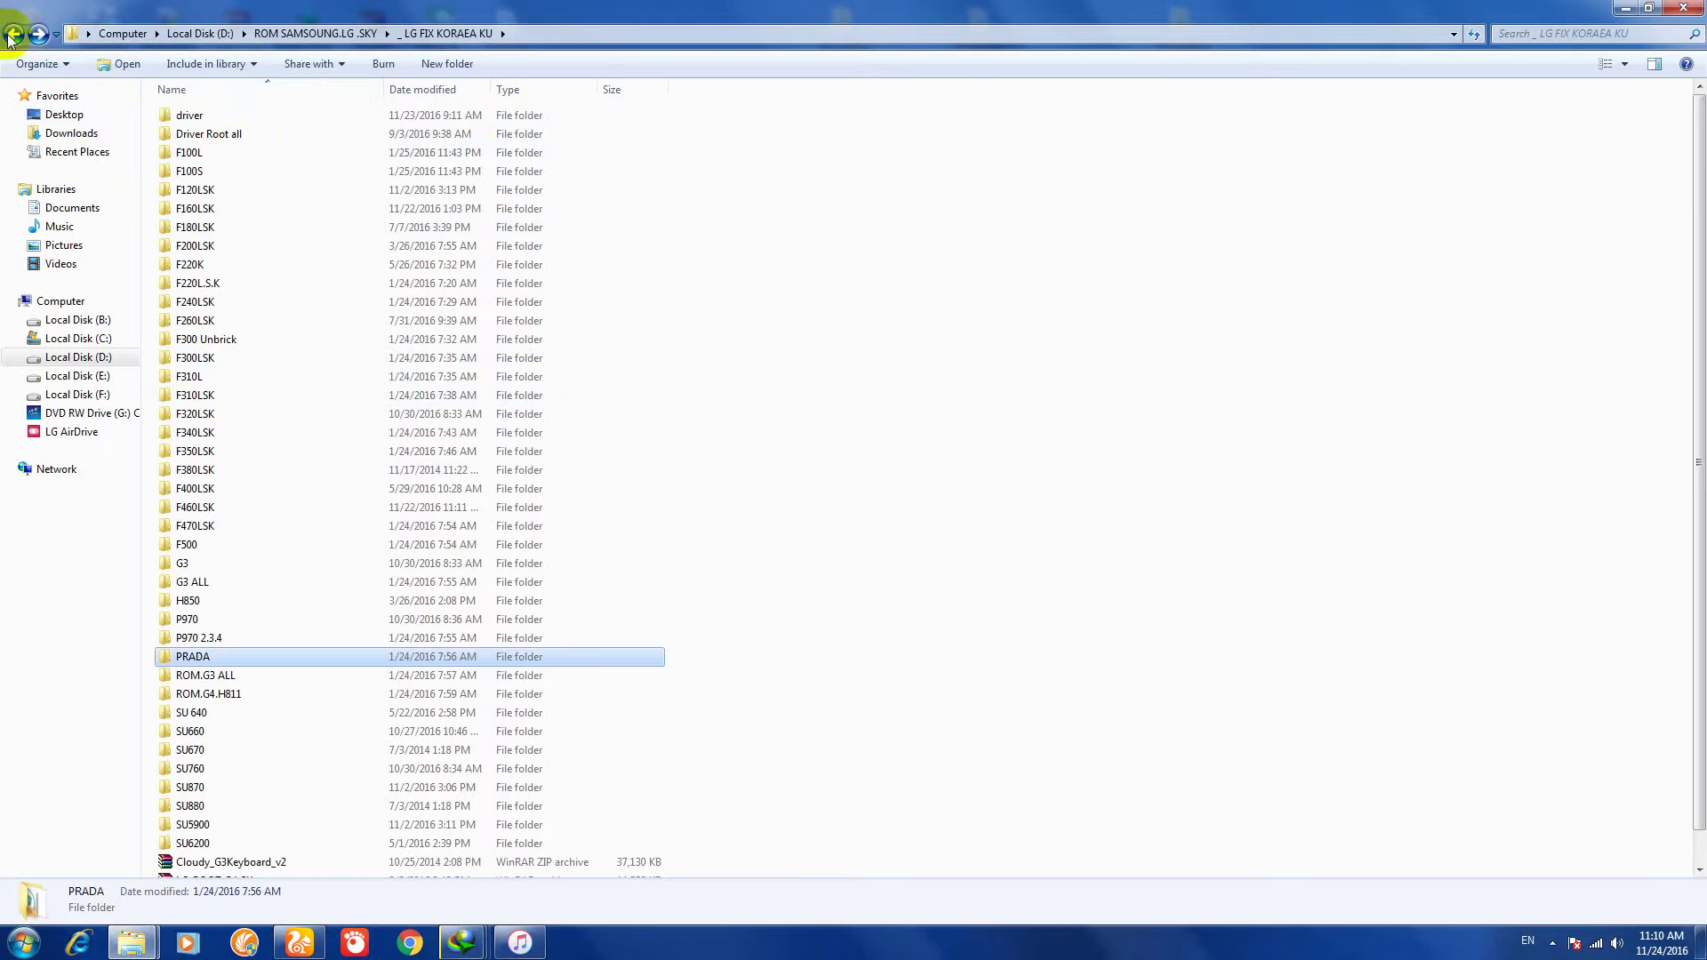
# Step: Review the model folders in the _ LG_STOCK _ KDZ collection and return to ROM SAMSOUNG.LG .SKY
pyautogui.click(9, 37)
pyautogui.doubleClick(235, 124)
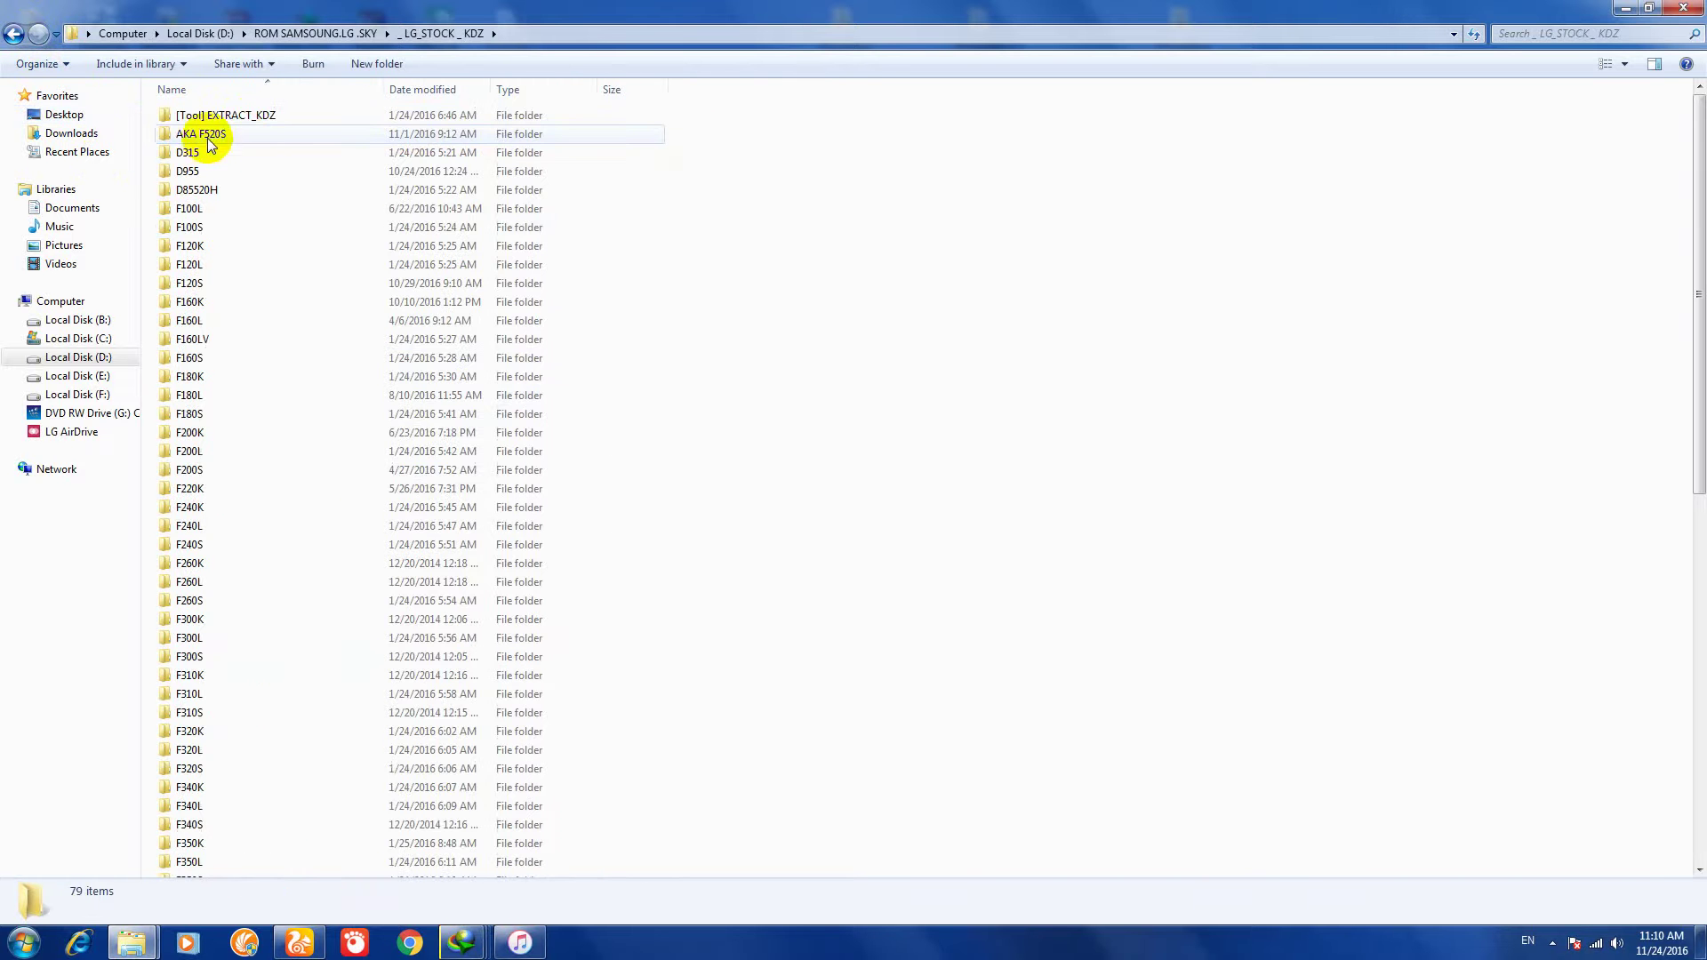
pyautogui.scroll(-7, 197, 486)
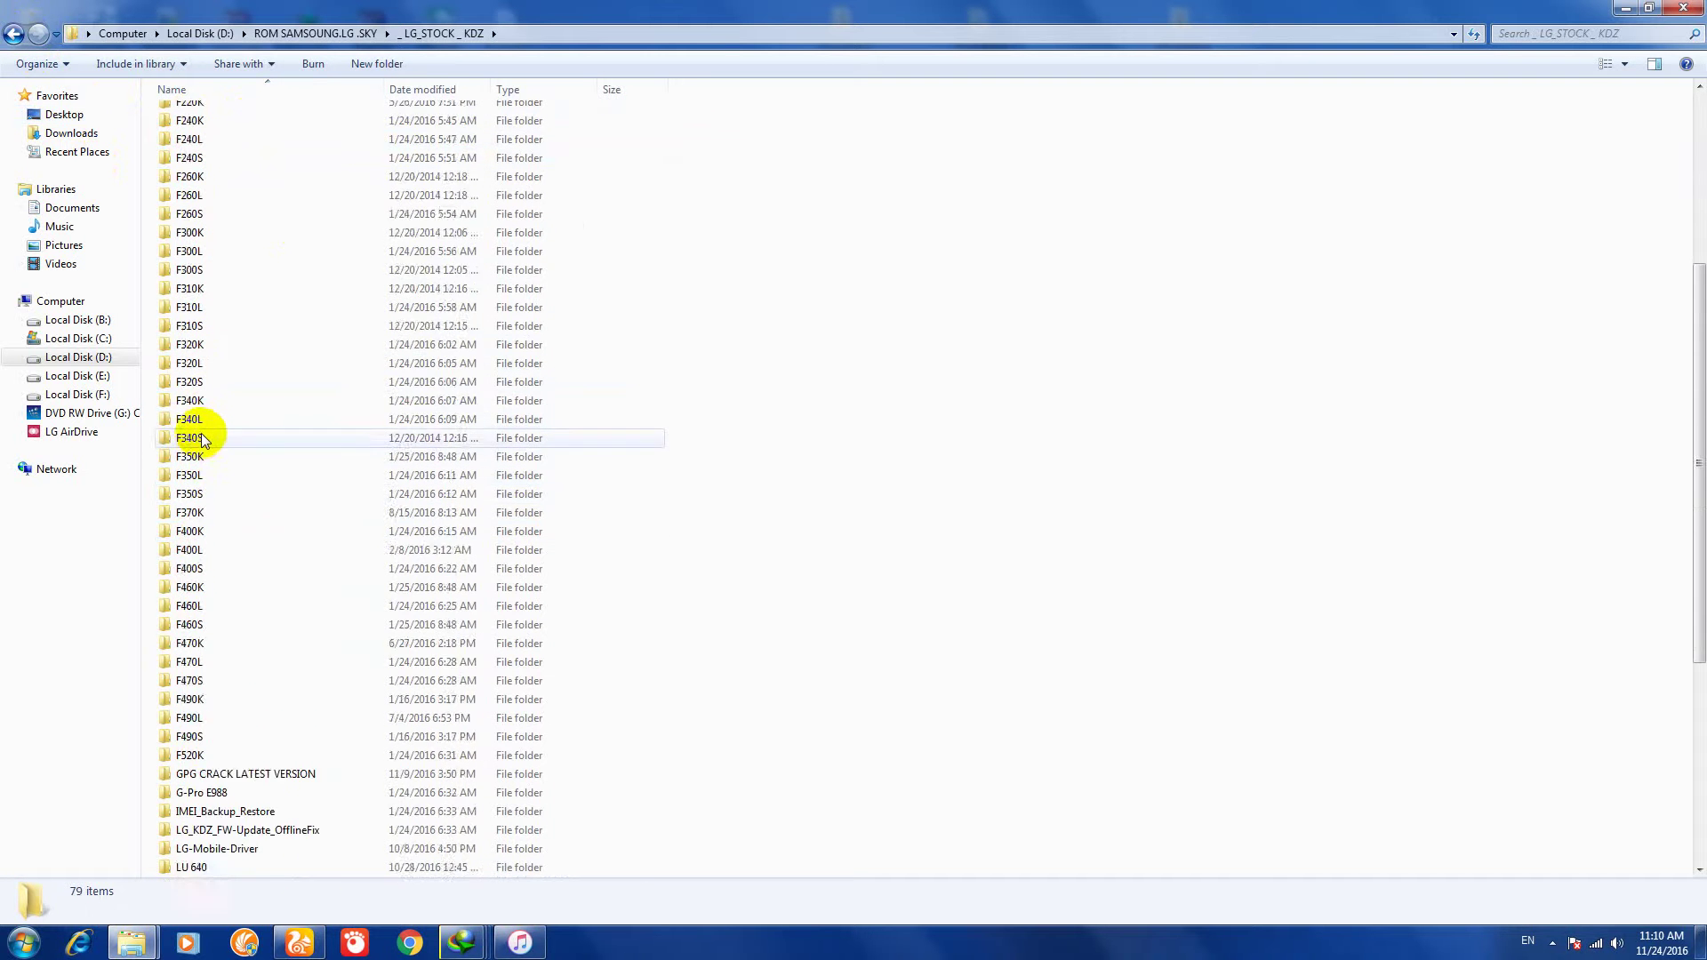
pyautogui.scroll(-4, 201, 434)
pyautogui.scroll(-2, 198, 338)
pyautogui.scroll(2, 217, 536)
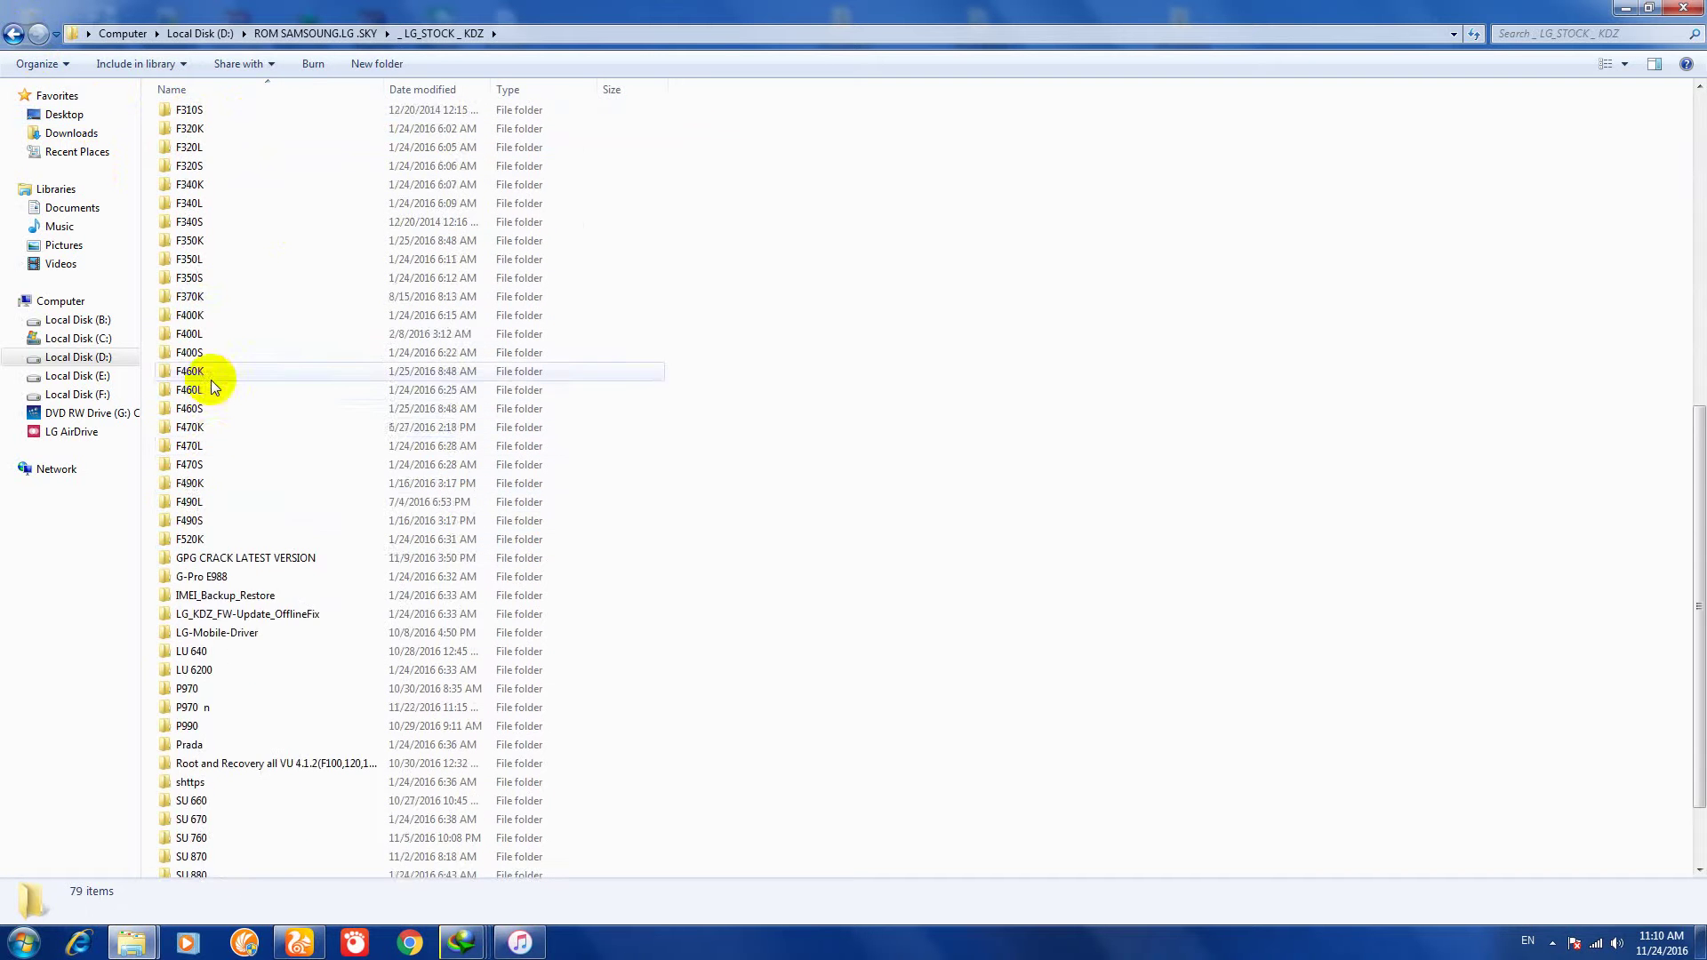
pyautogui.scroll(8, 210, 317)
pyautogui.click(13, 34)
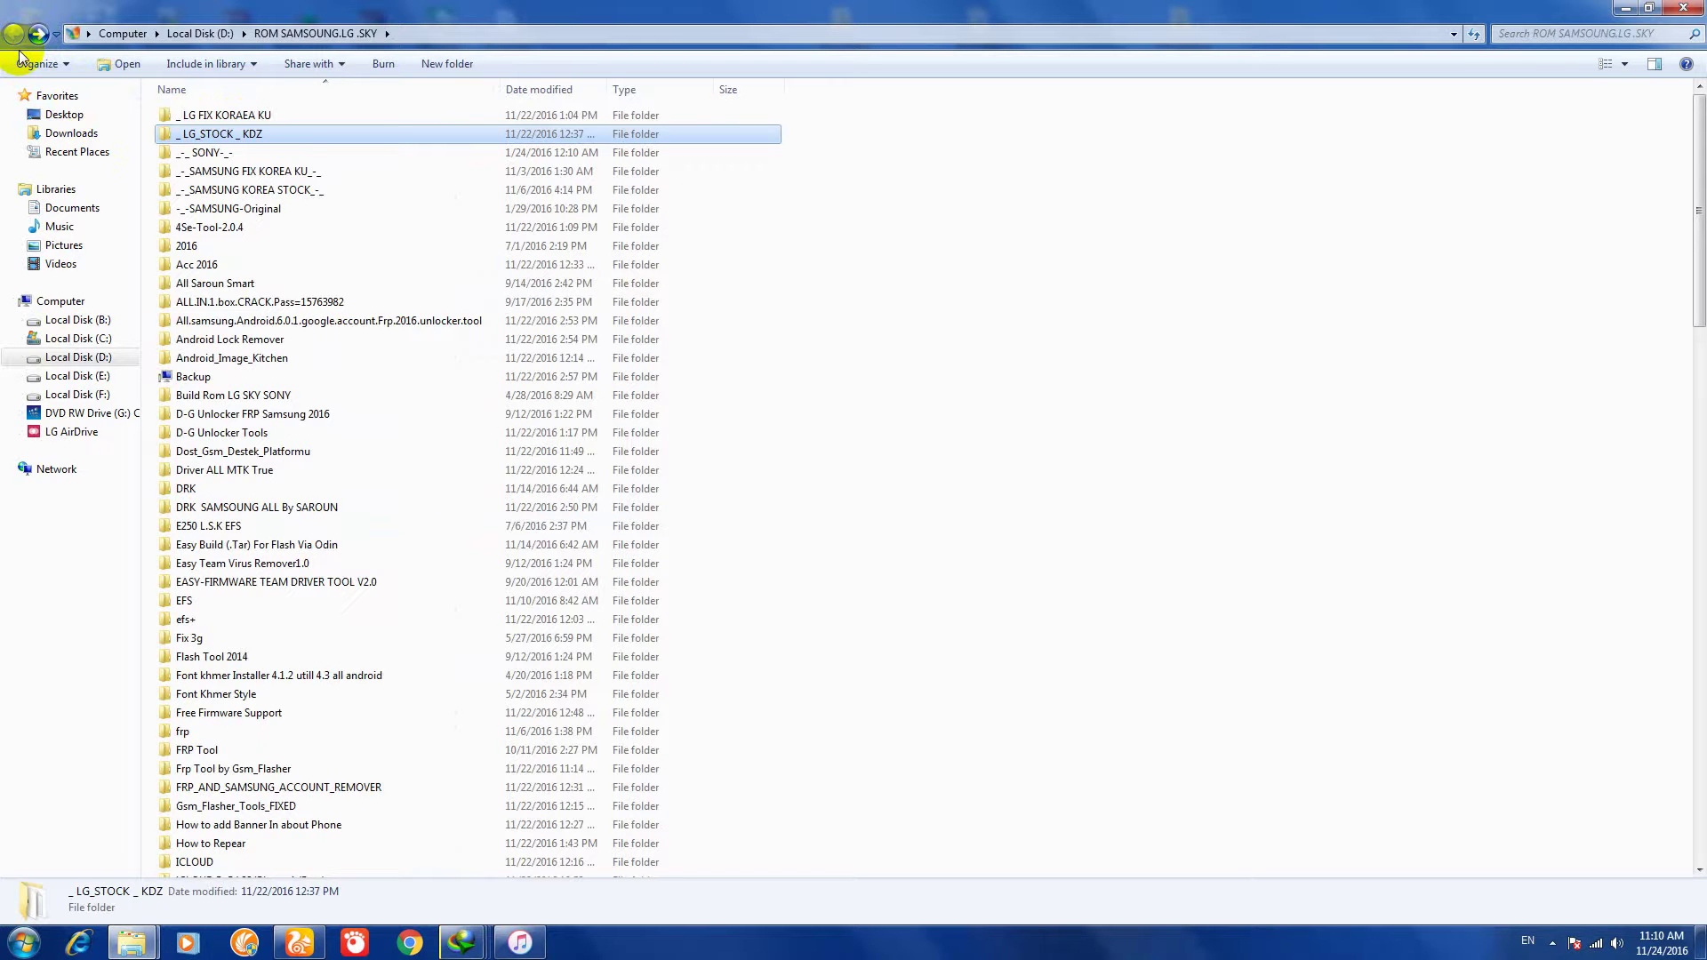
# Step: Open the SAMSUNG-Original collection and look through its Galaxy Note and Galaxy S model folders
pyautogui.click(214, 153)
pyautogui.doubleClick(262, 208)
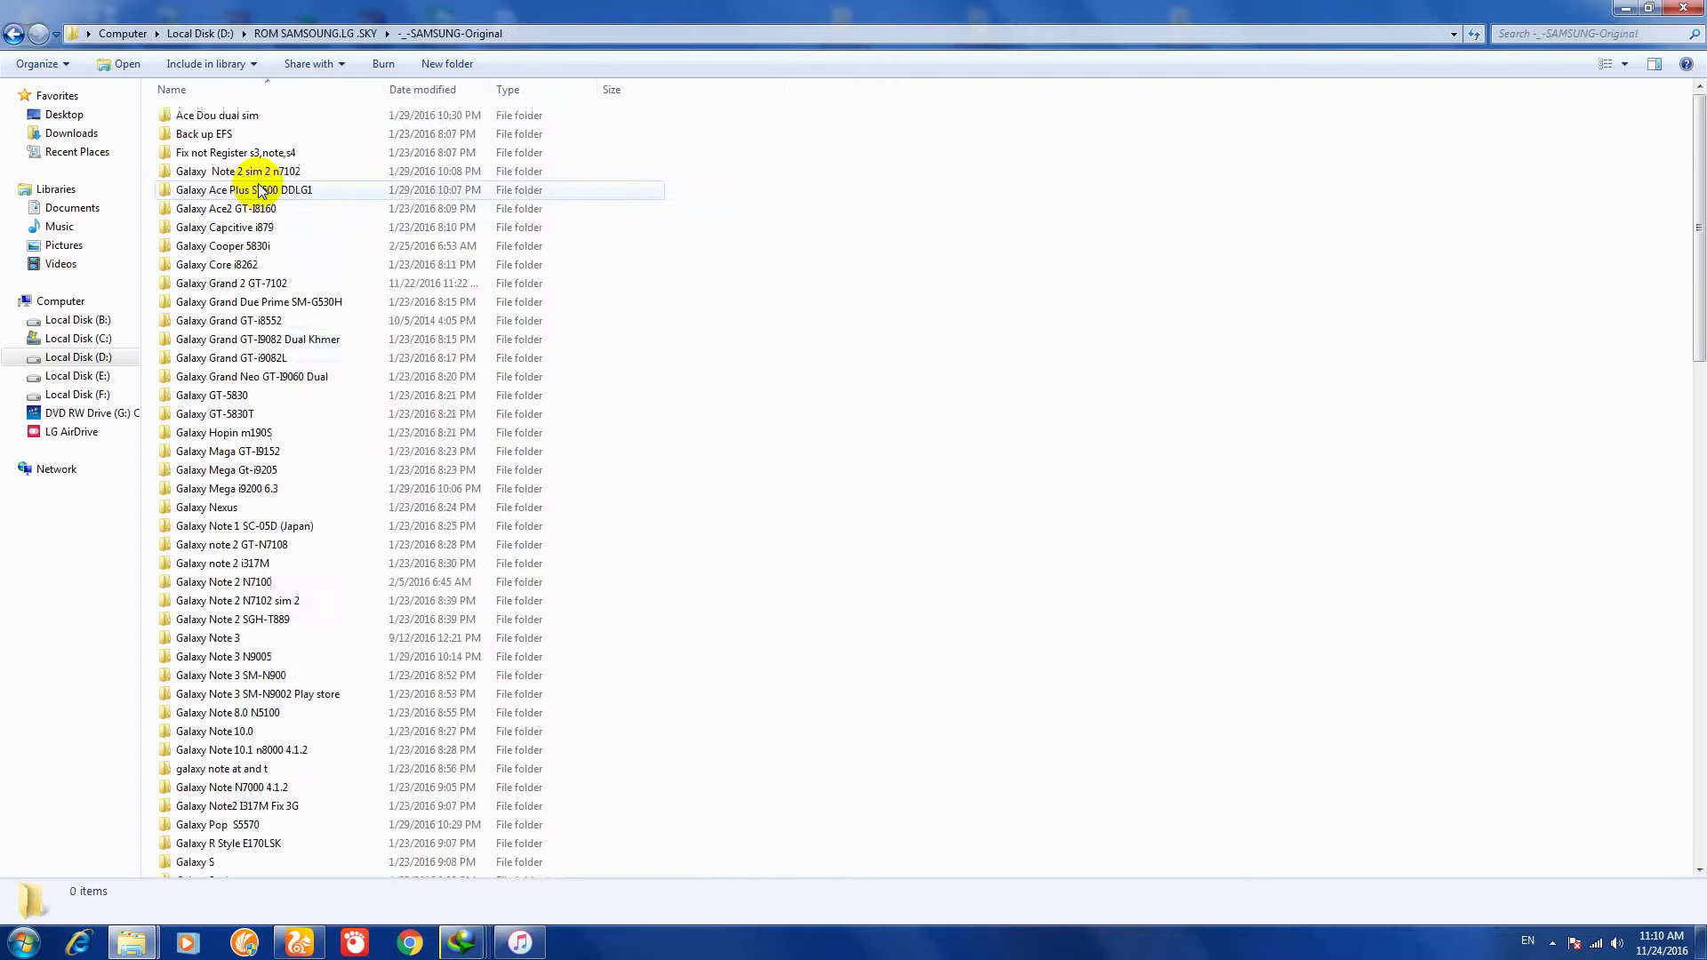
pyautogui.scroll(-3, 227, 194)
pyautogui.scroll(-6, 228, 187)
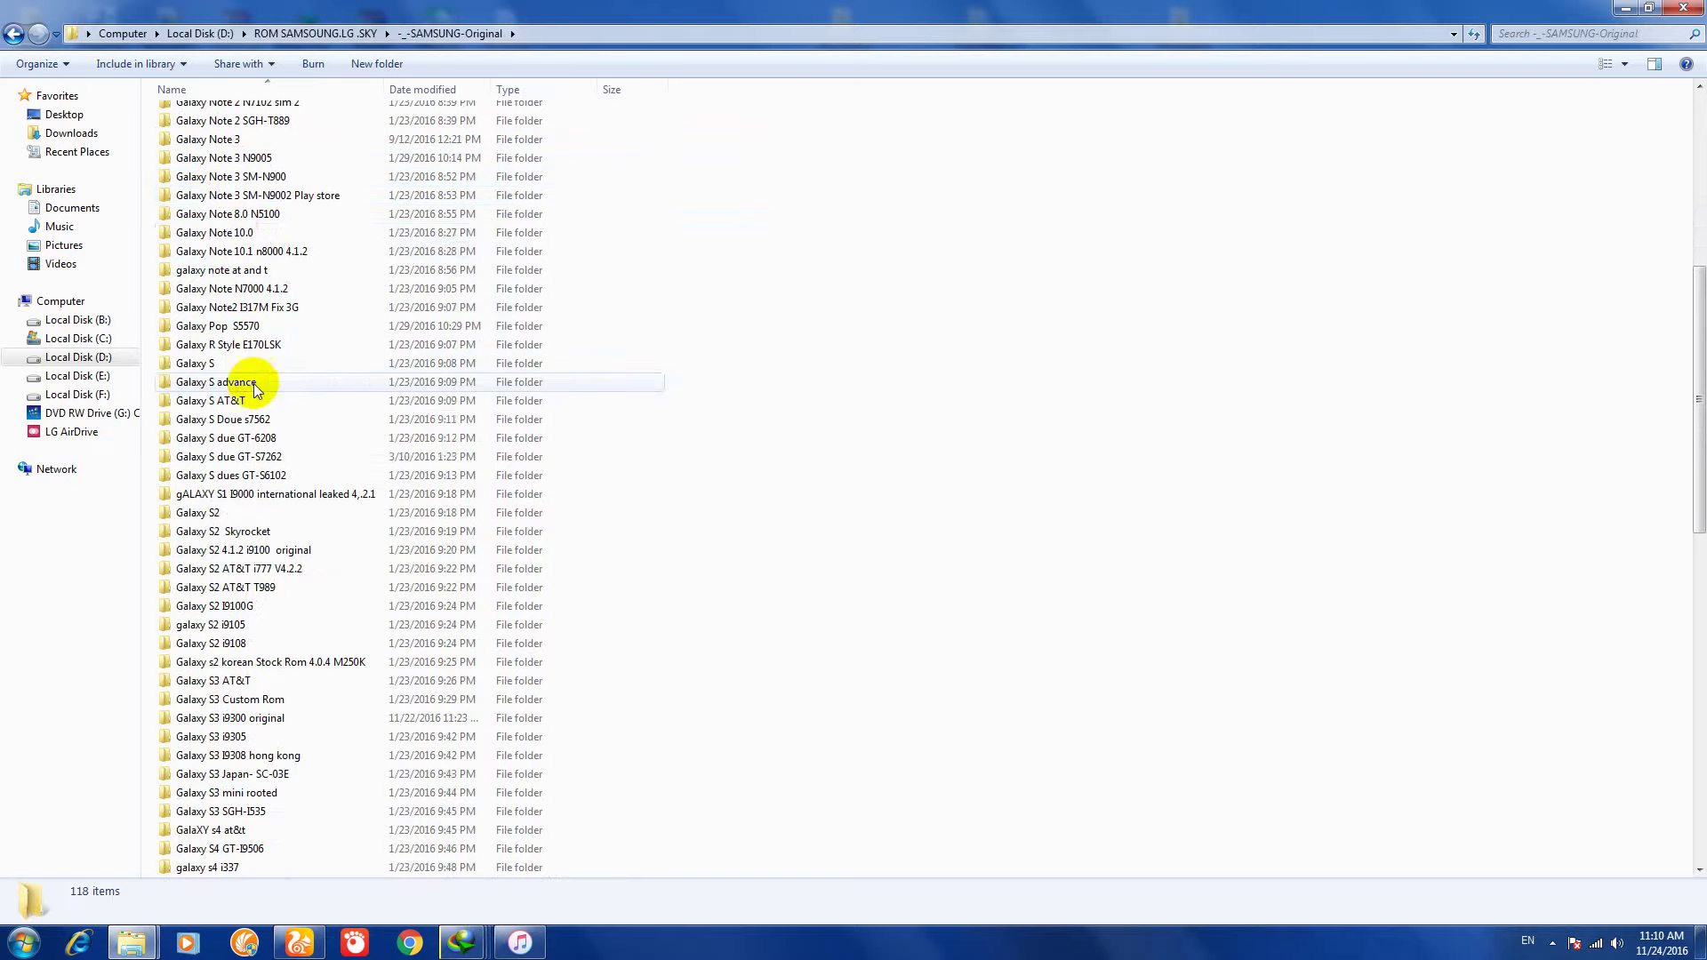
pyautogui.scroll(3, 233, 196)
pyautogui.scroll(-9, 236, 151)
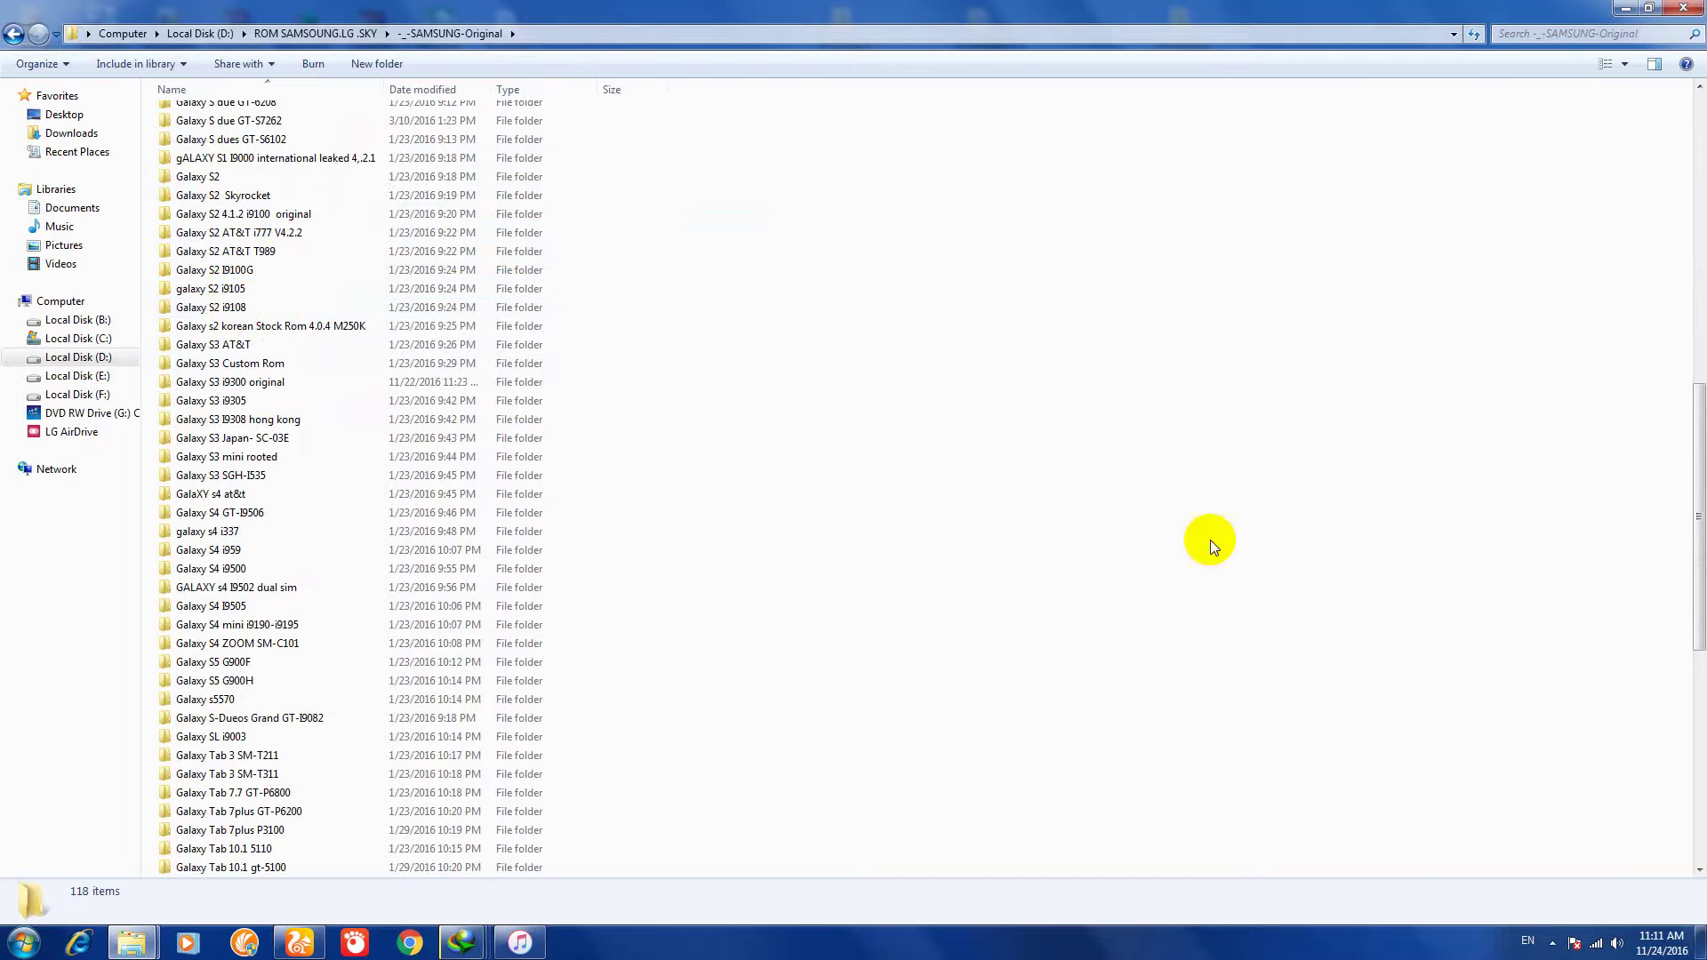
# Step: Check the hidden notification icons, review the remaining SAMSUNG-Original folders, and return to ROM SAMSOUNG.LG .SKY
pyautogui.click(1552, 943)
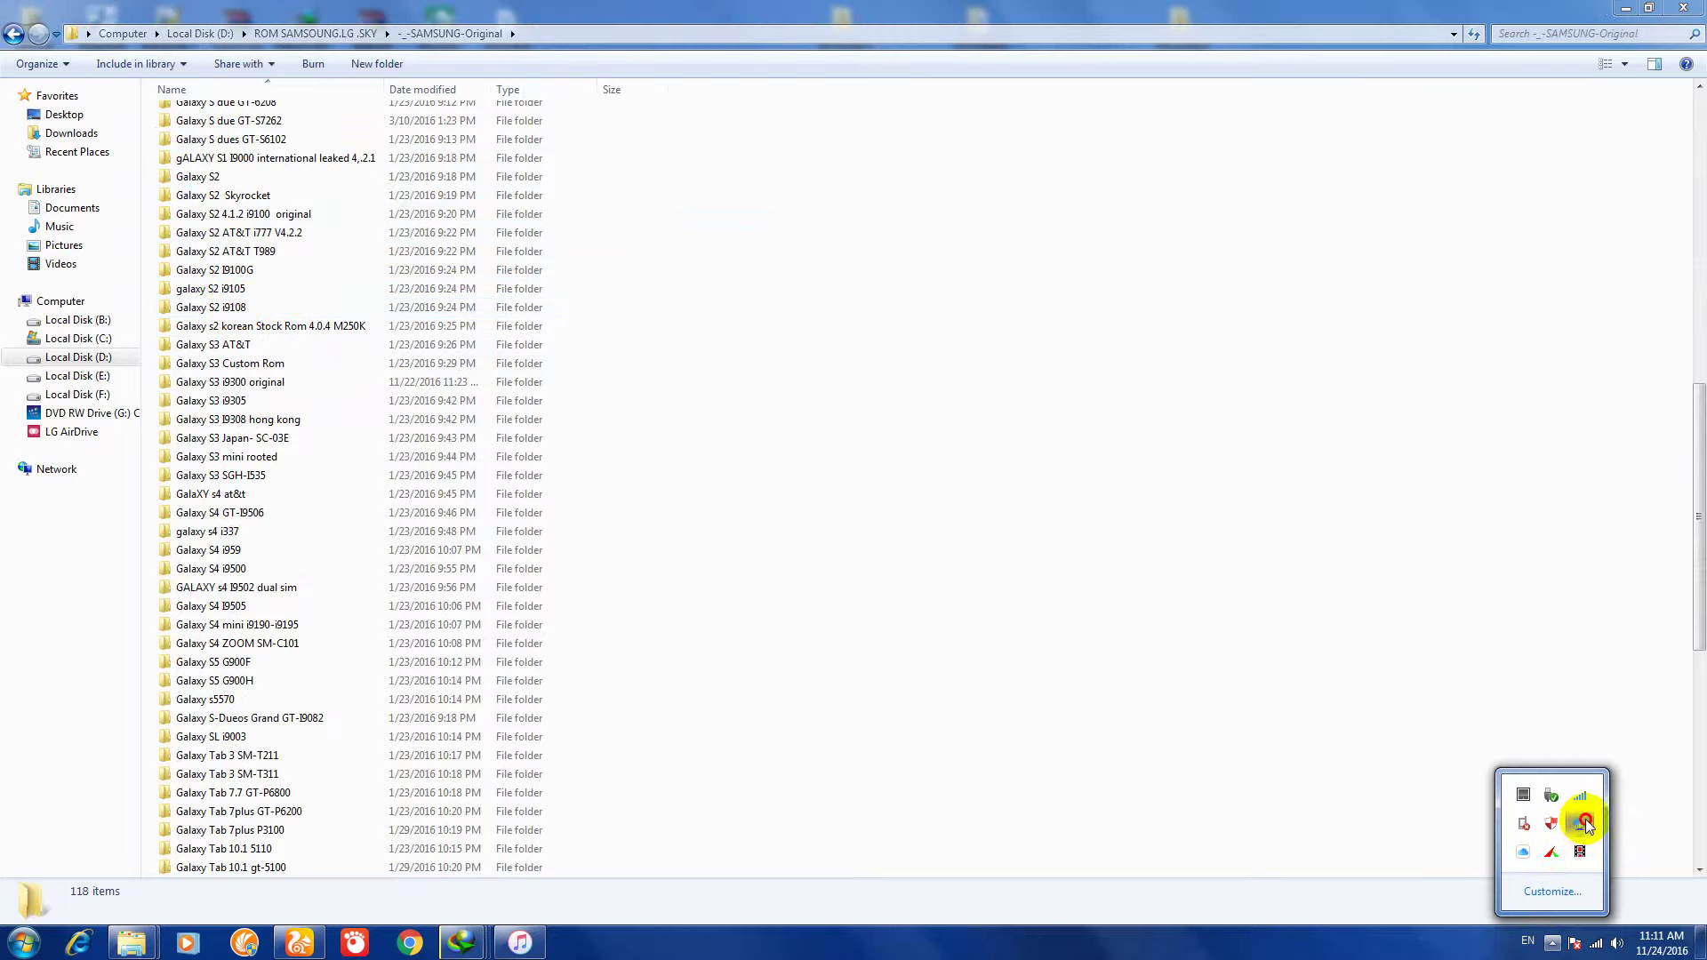
pyautogui.click(1586, 819)
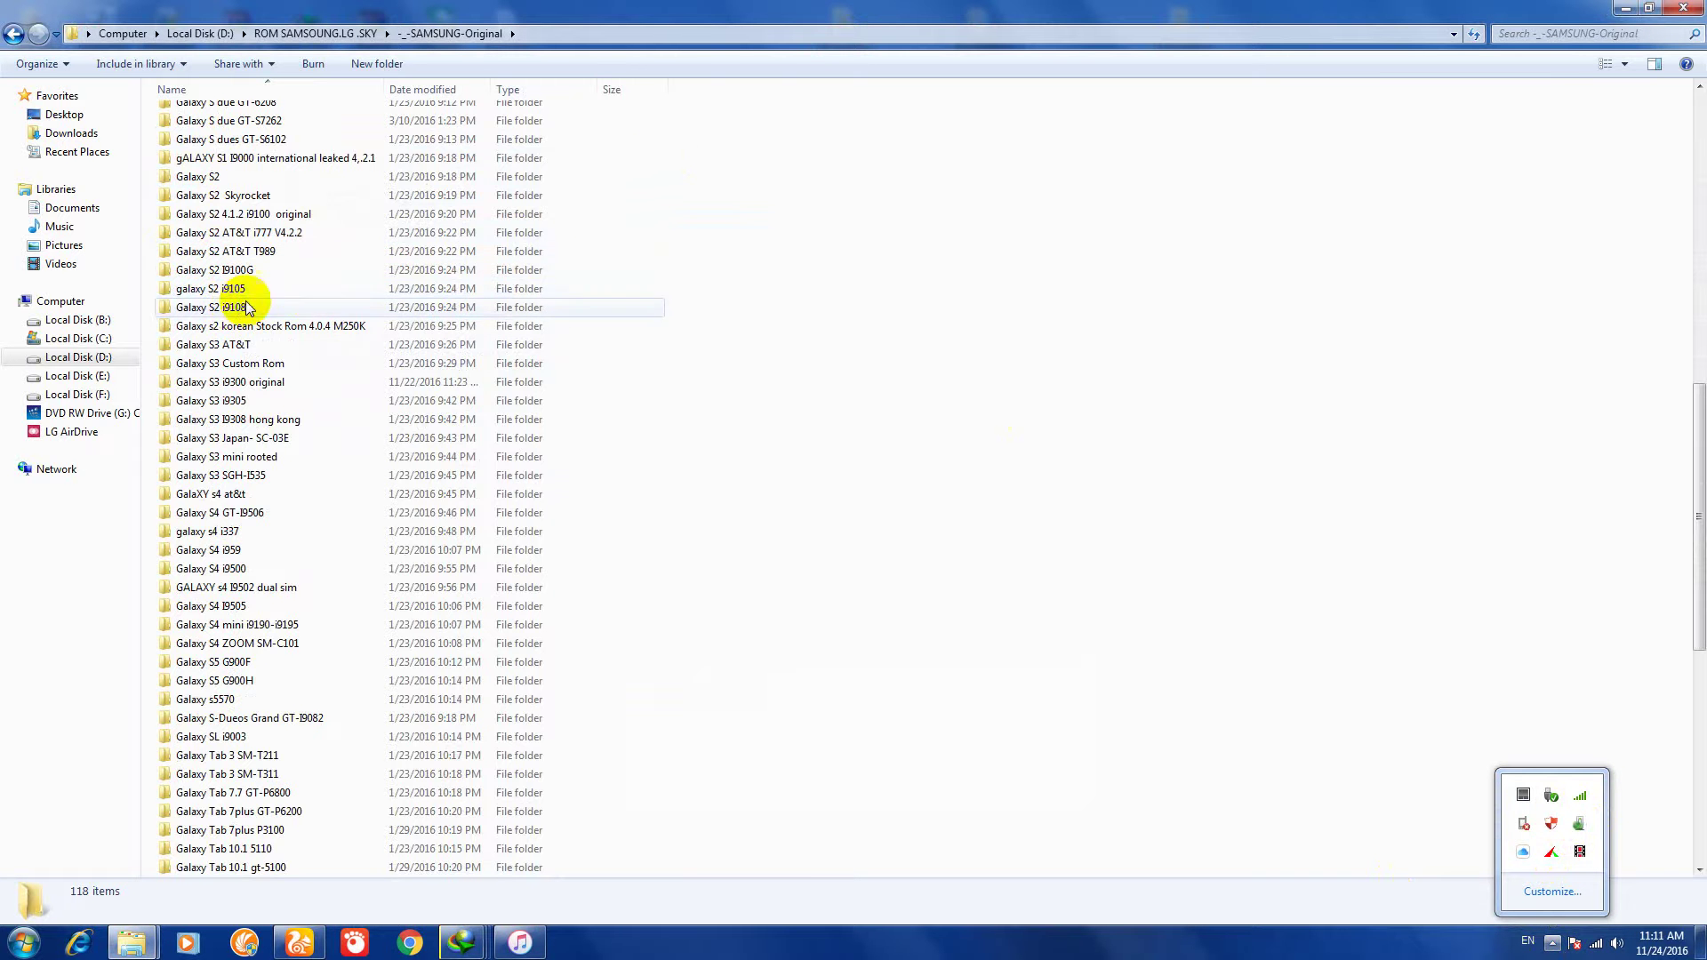
pyautogui.scroll(-3, 233, 391)
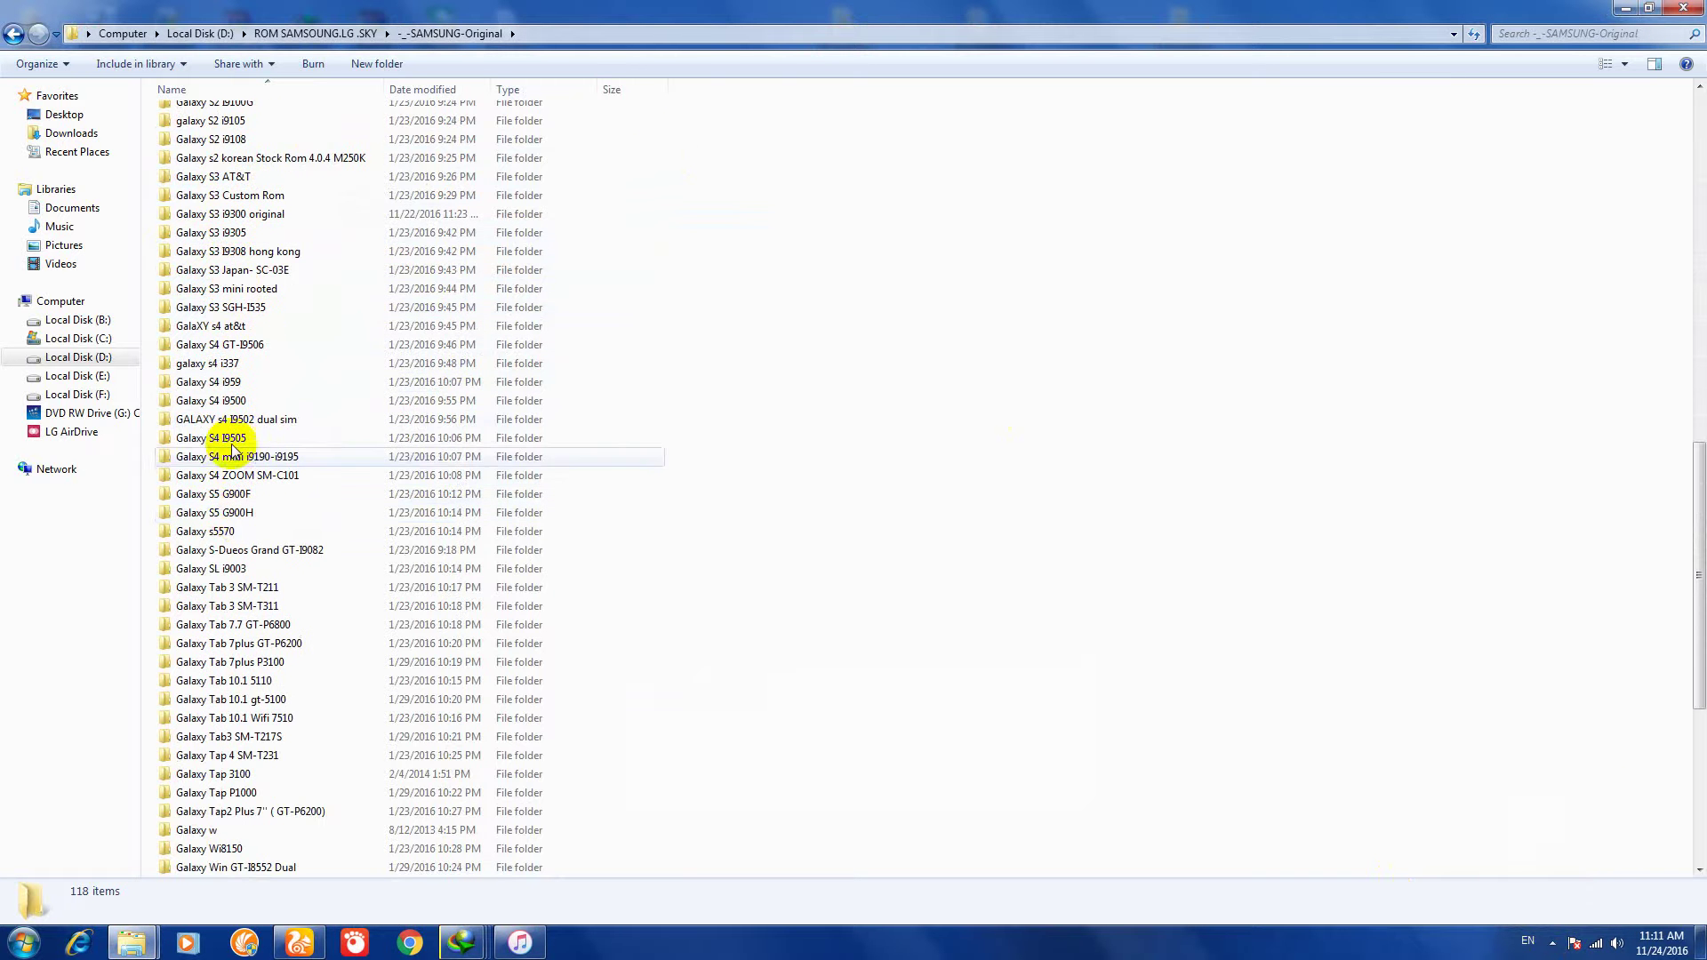
pyautogui.scroll(-8, 233, 449)
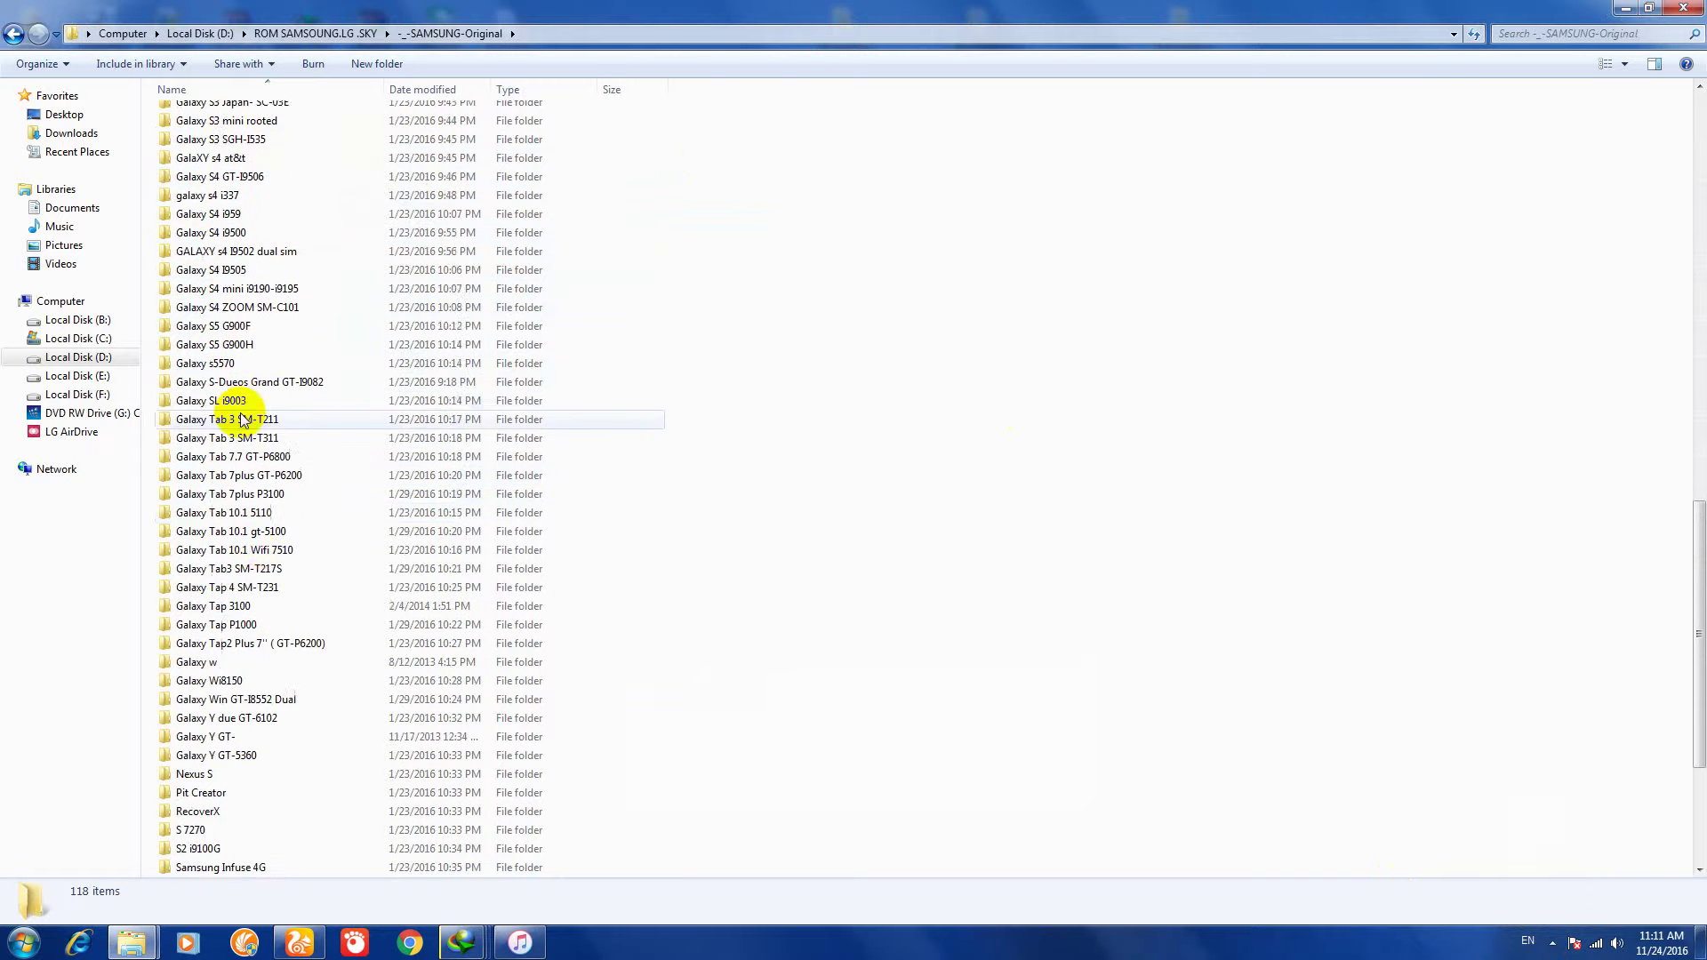
pyautogui.click(14, 36)
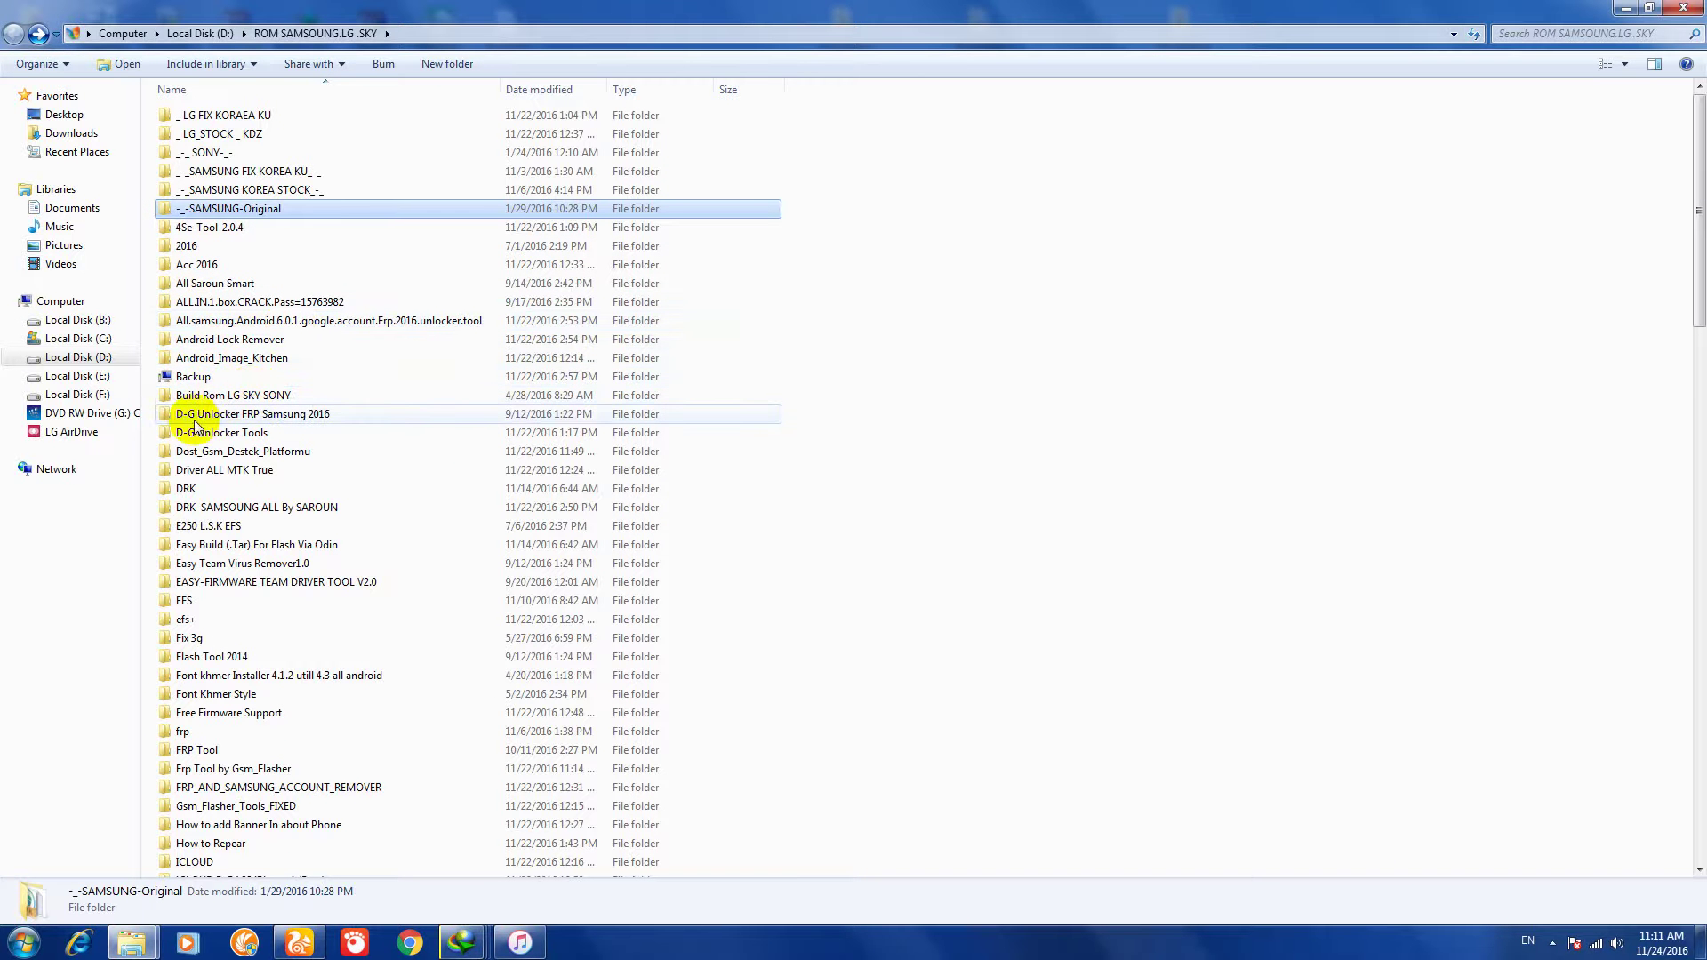
# Step: Go over the repair and tool folders from DRK and E250 L.S.K EFS to EASY-FIRMWARE TEAM DRIVER TOOL V2.0
pyautogui.click(189, 489)
pyautogui.click(200, 526)
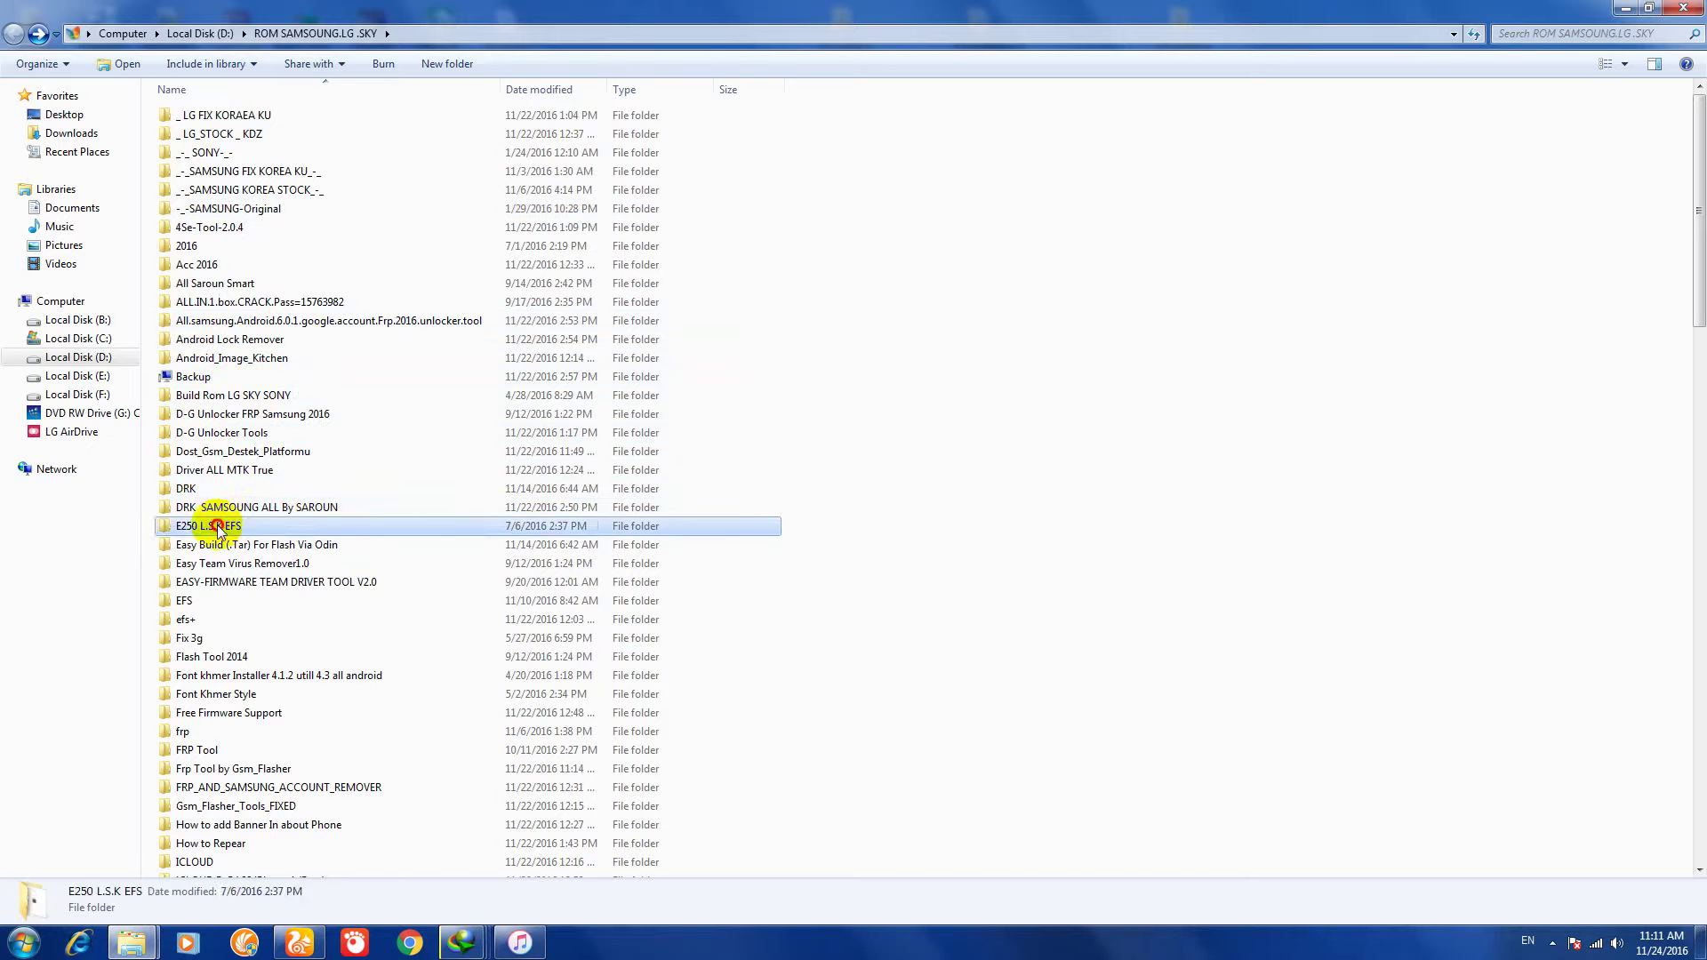
pyautogui.click(209, 545)
pyautogui.click(222, 563)
pyautogui.click(221, 588)
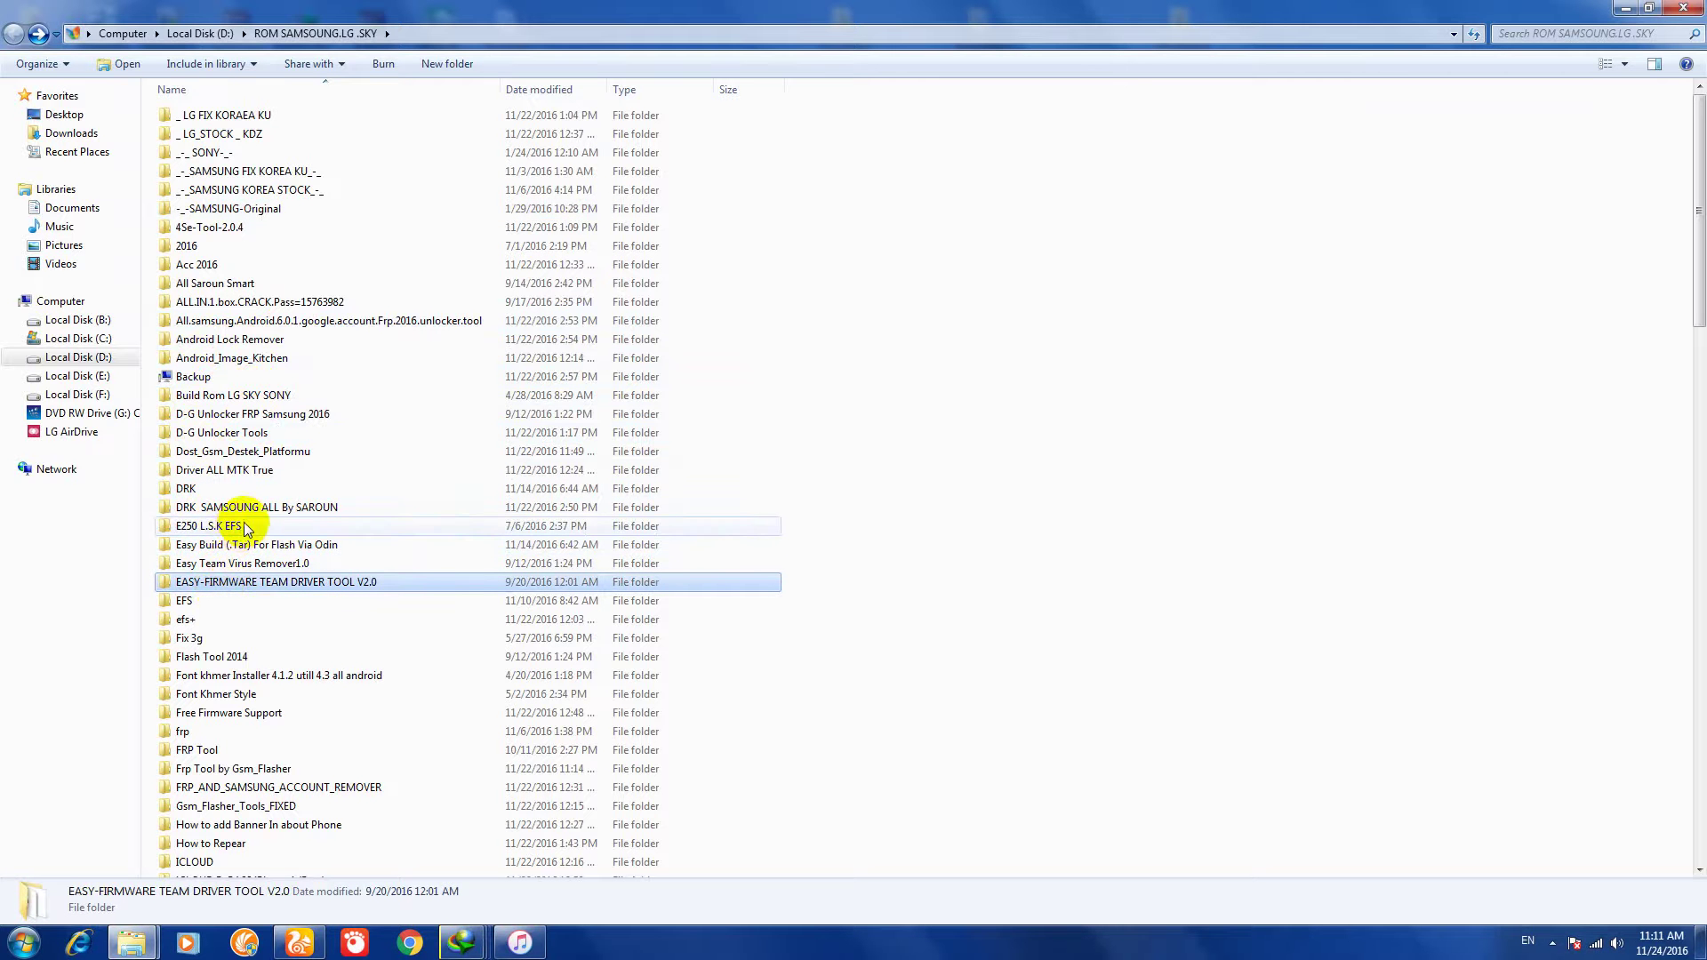
# Step: Check the contents of the efs+ folder and the archives in the EFS folder, and return to ROM SAMSOUNG.LG .SKY
pyautogui.doubleClick(191, 620)
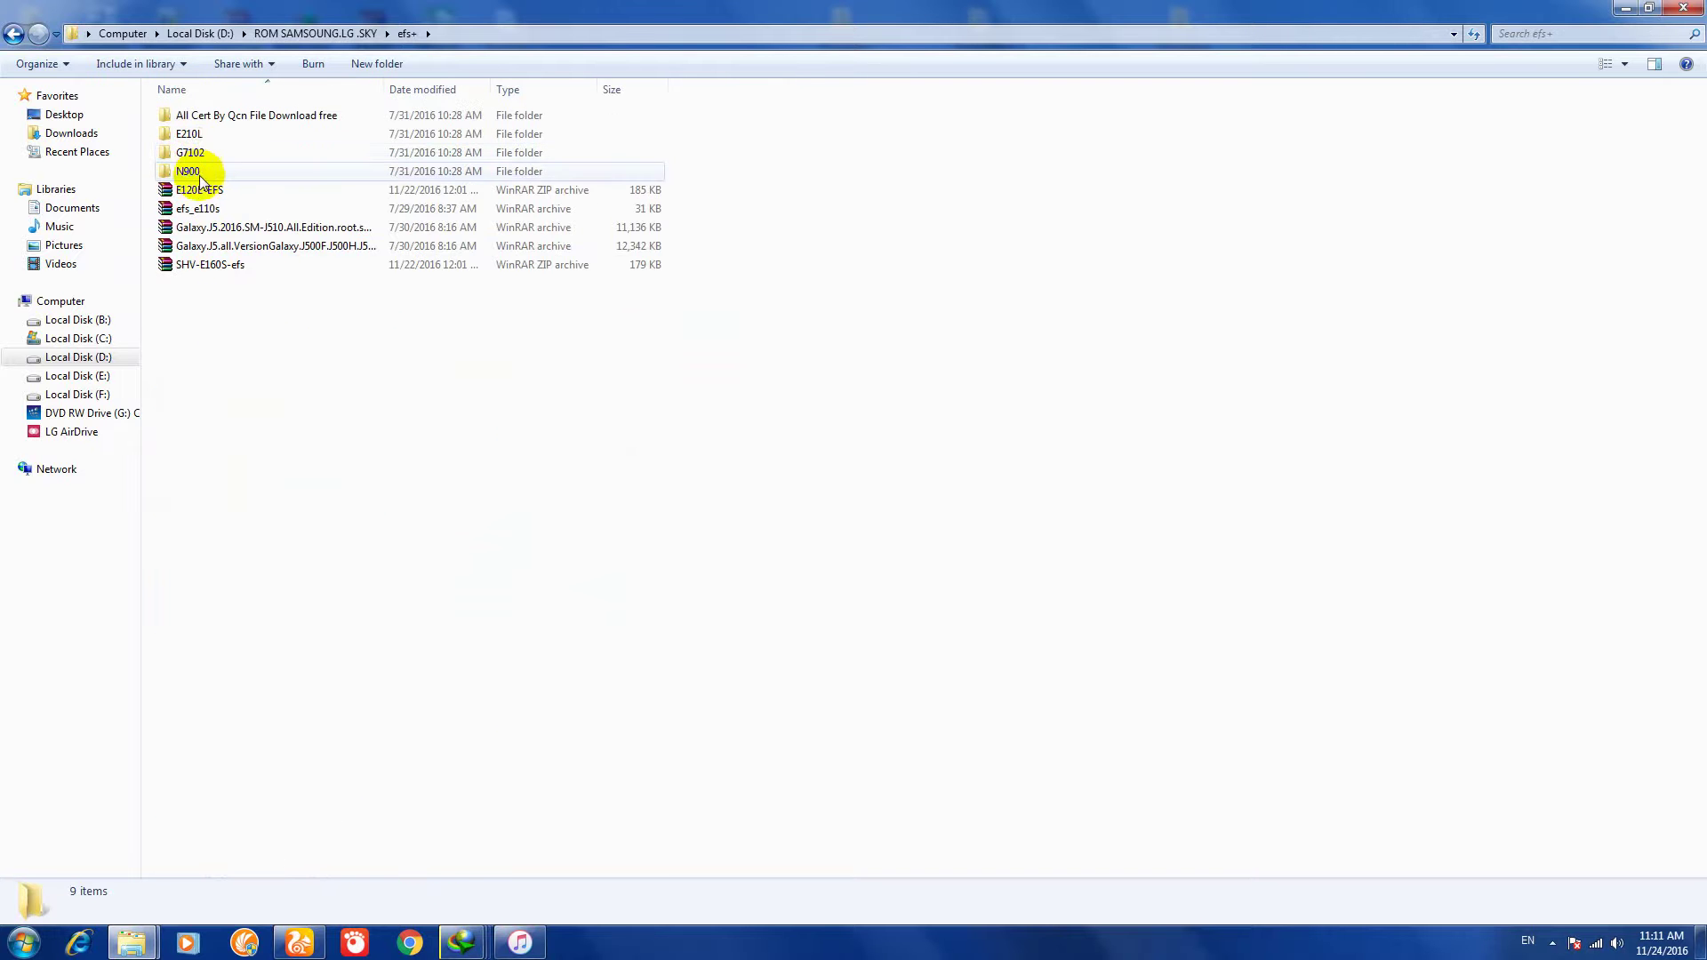
pyautogui.click(12, 34)
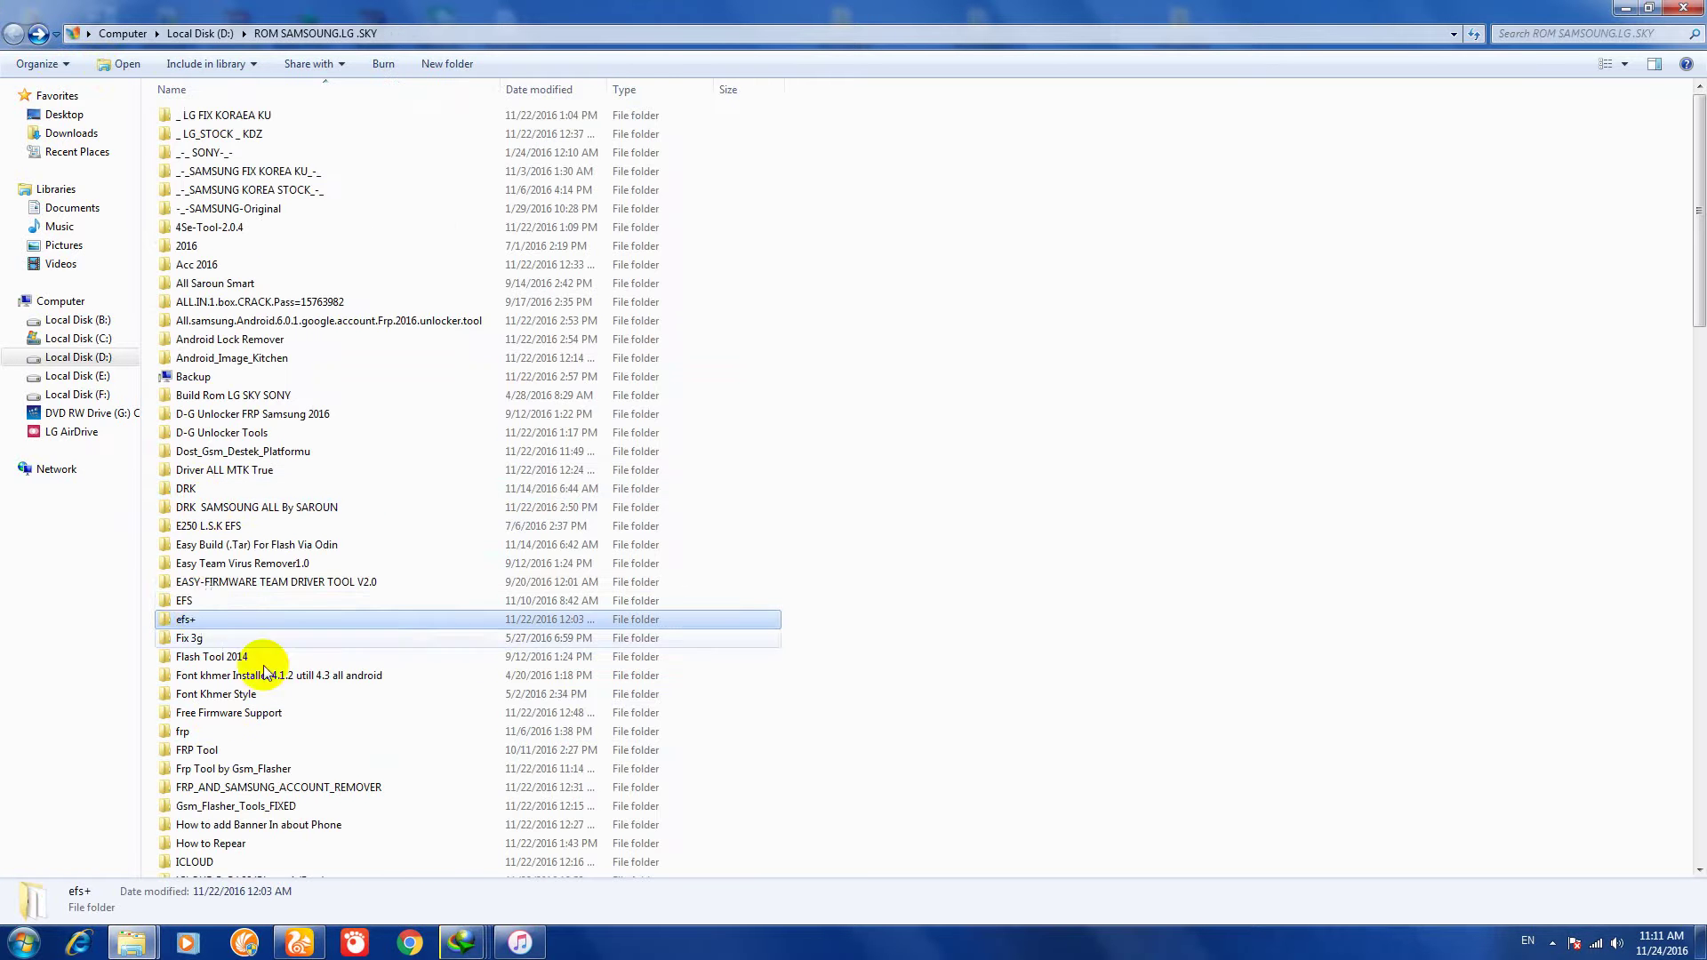
pyautogui.doubleClick(195, 599)
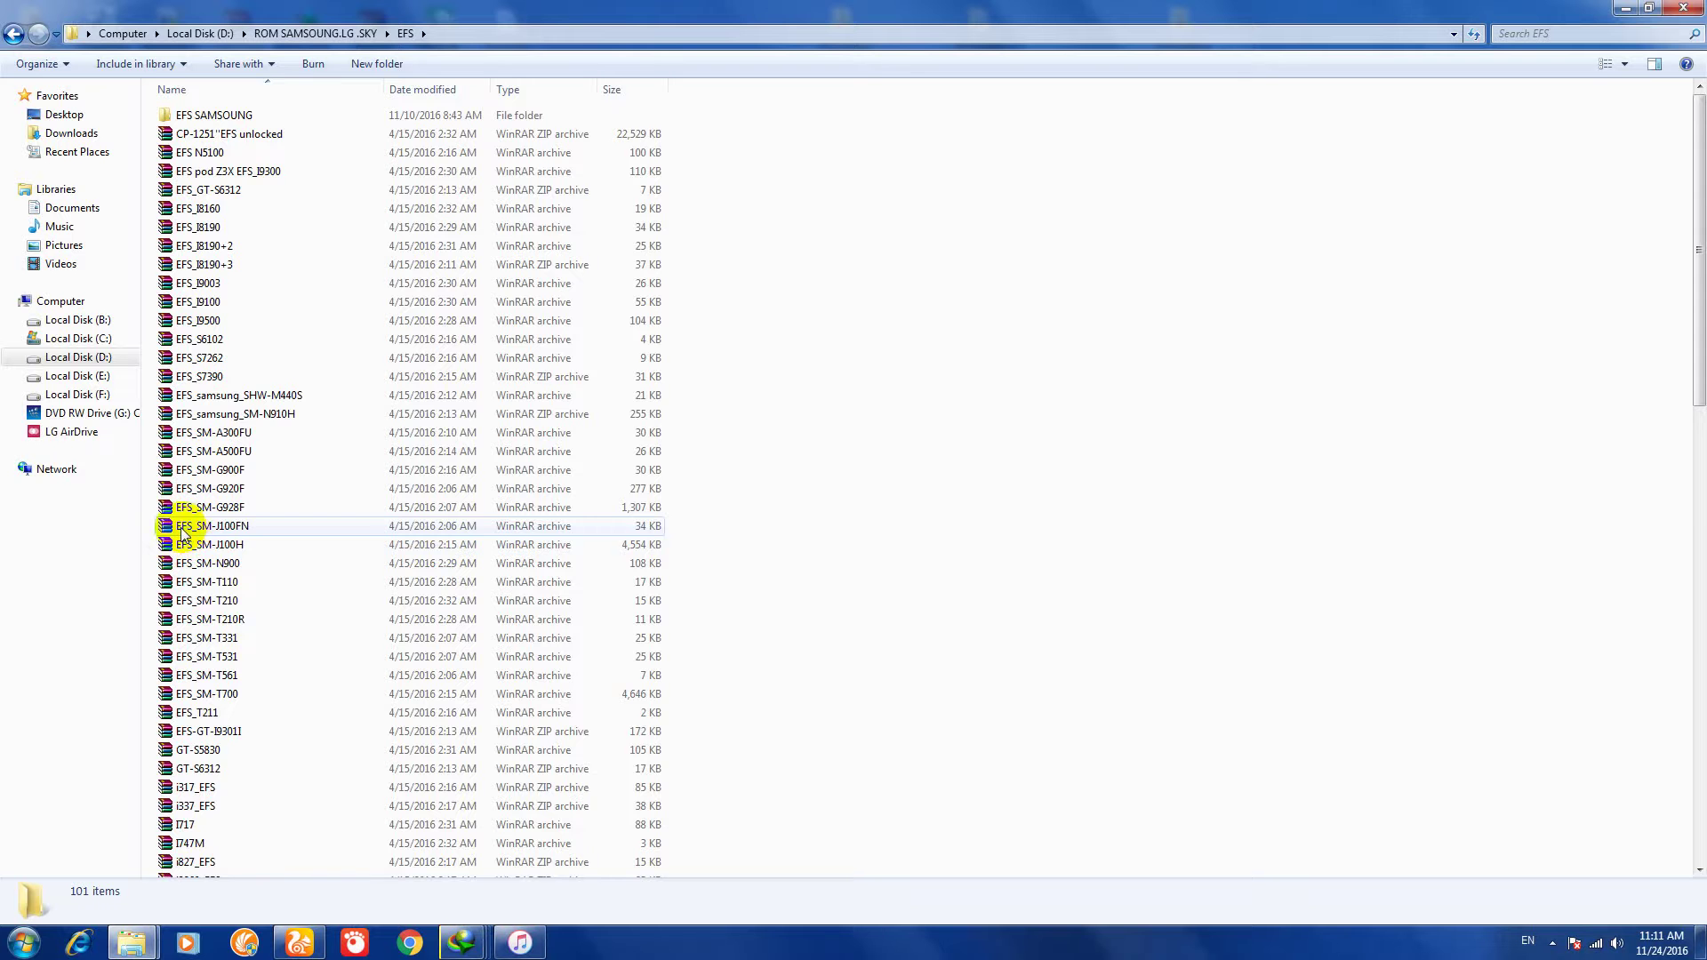
pyautogui.scroll(-14, 182, 532)
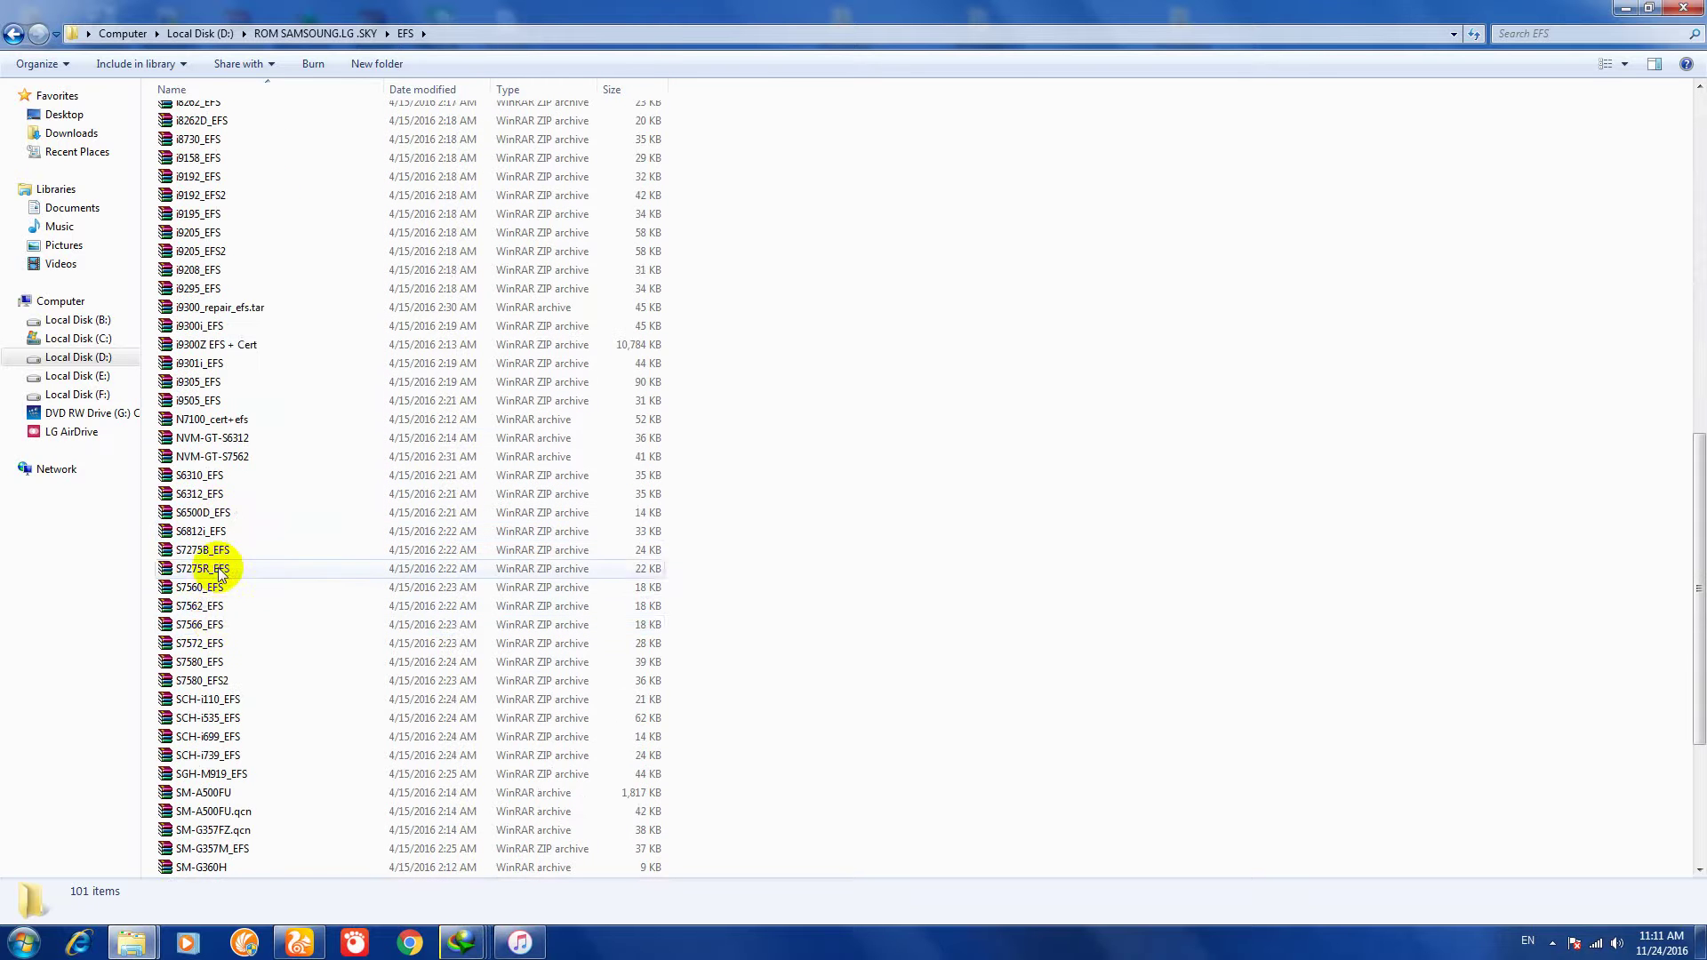
pyautogui.scroll(-5, 219, 573)
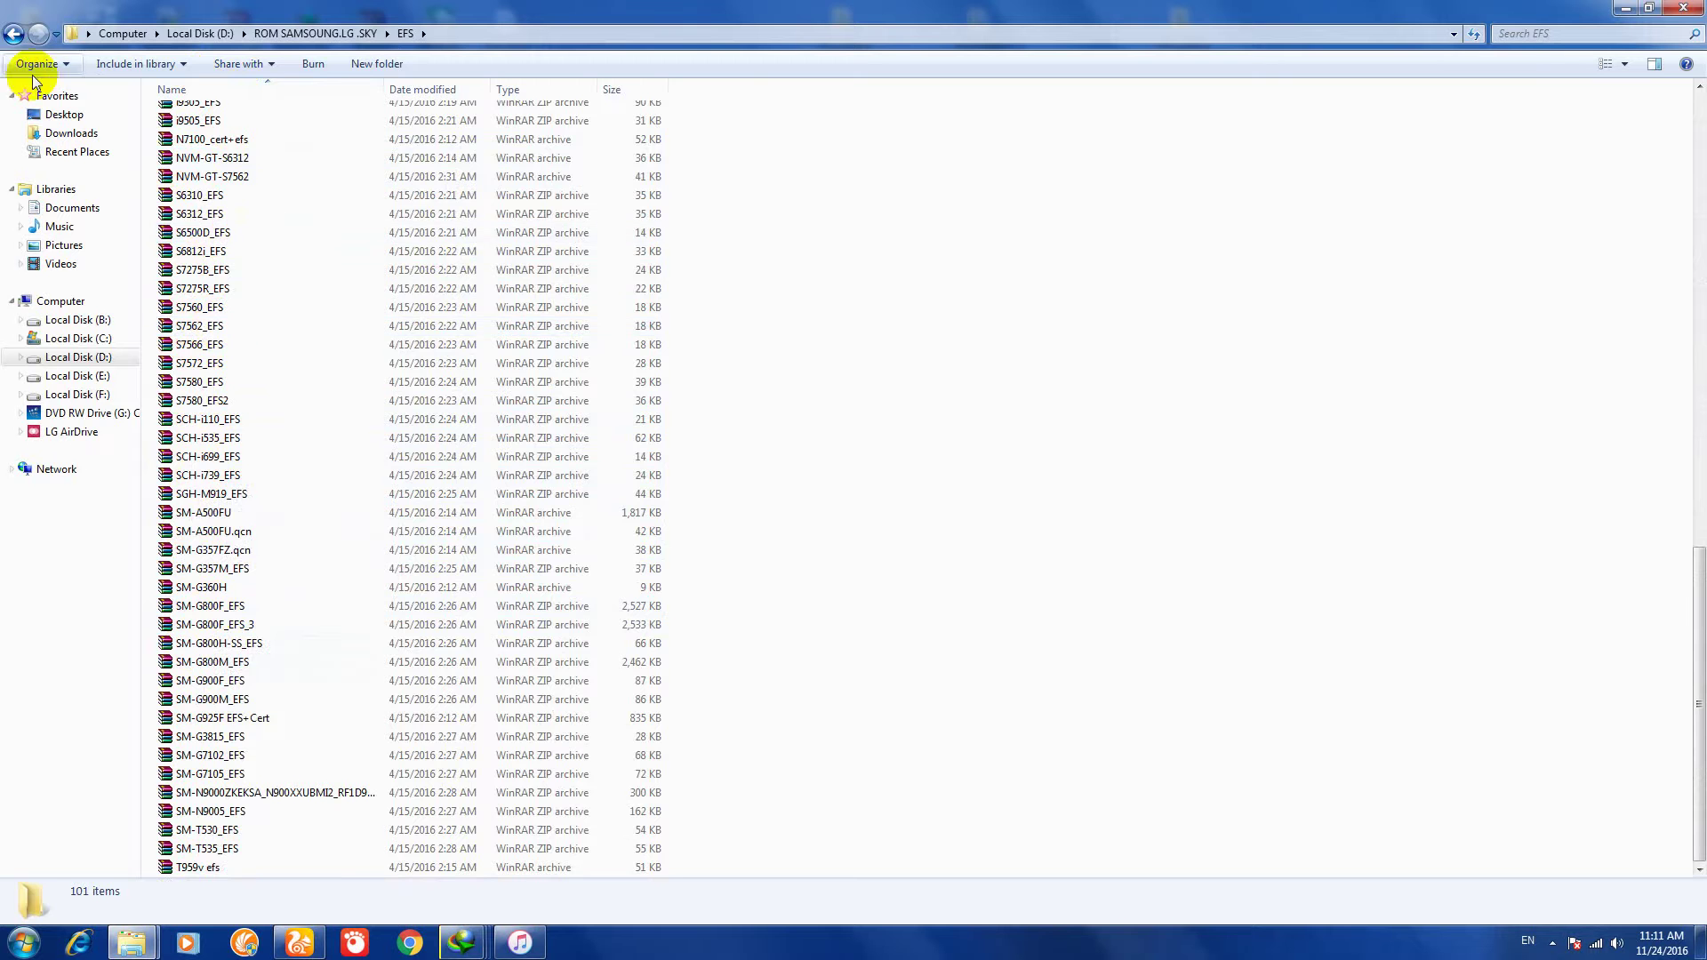
pyautogui.click(19, 40)
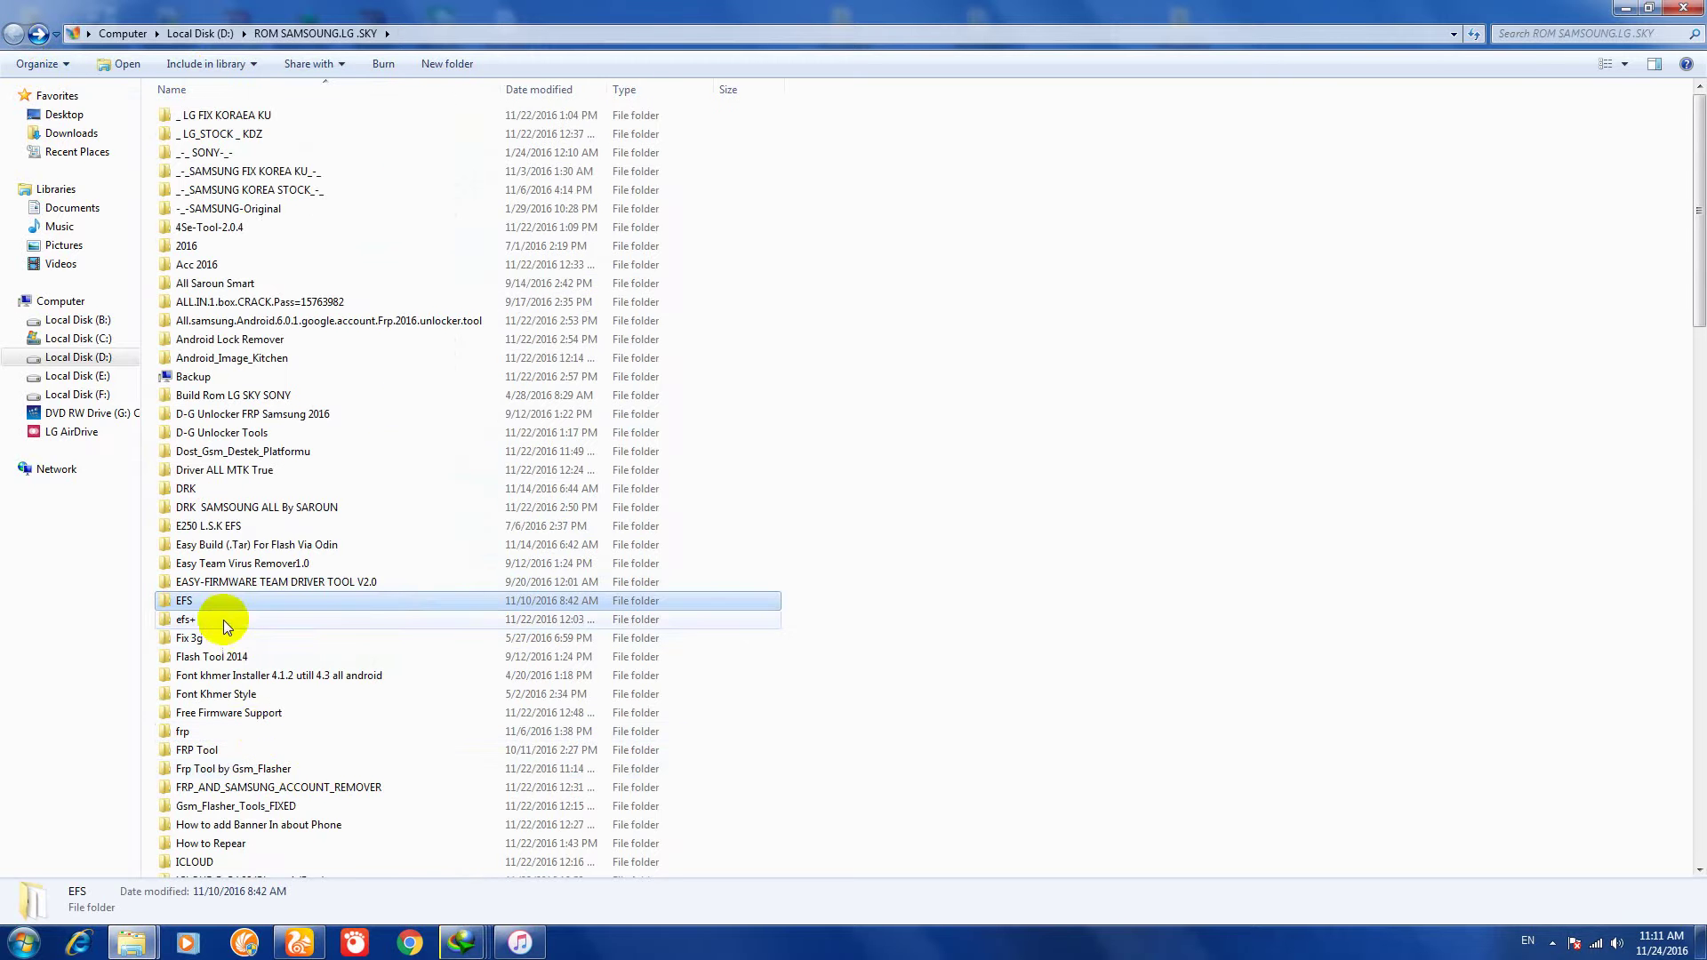
# Step: Go over the Free Firmware Support, frp and Gsm_Flasher_Tools_FIXED folders, and check the contents of the Kernel folder
pyautogui.click(233, 712)
pyautogui.click(182, 732)
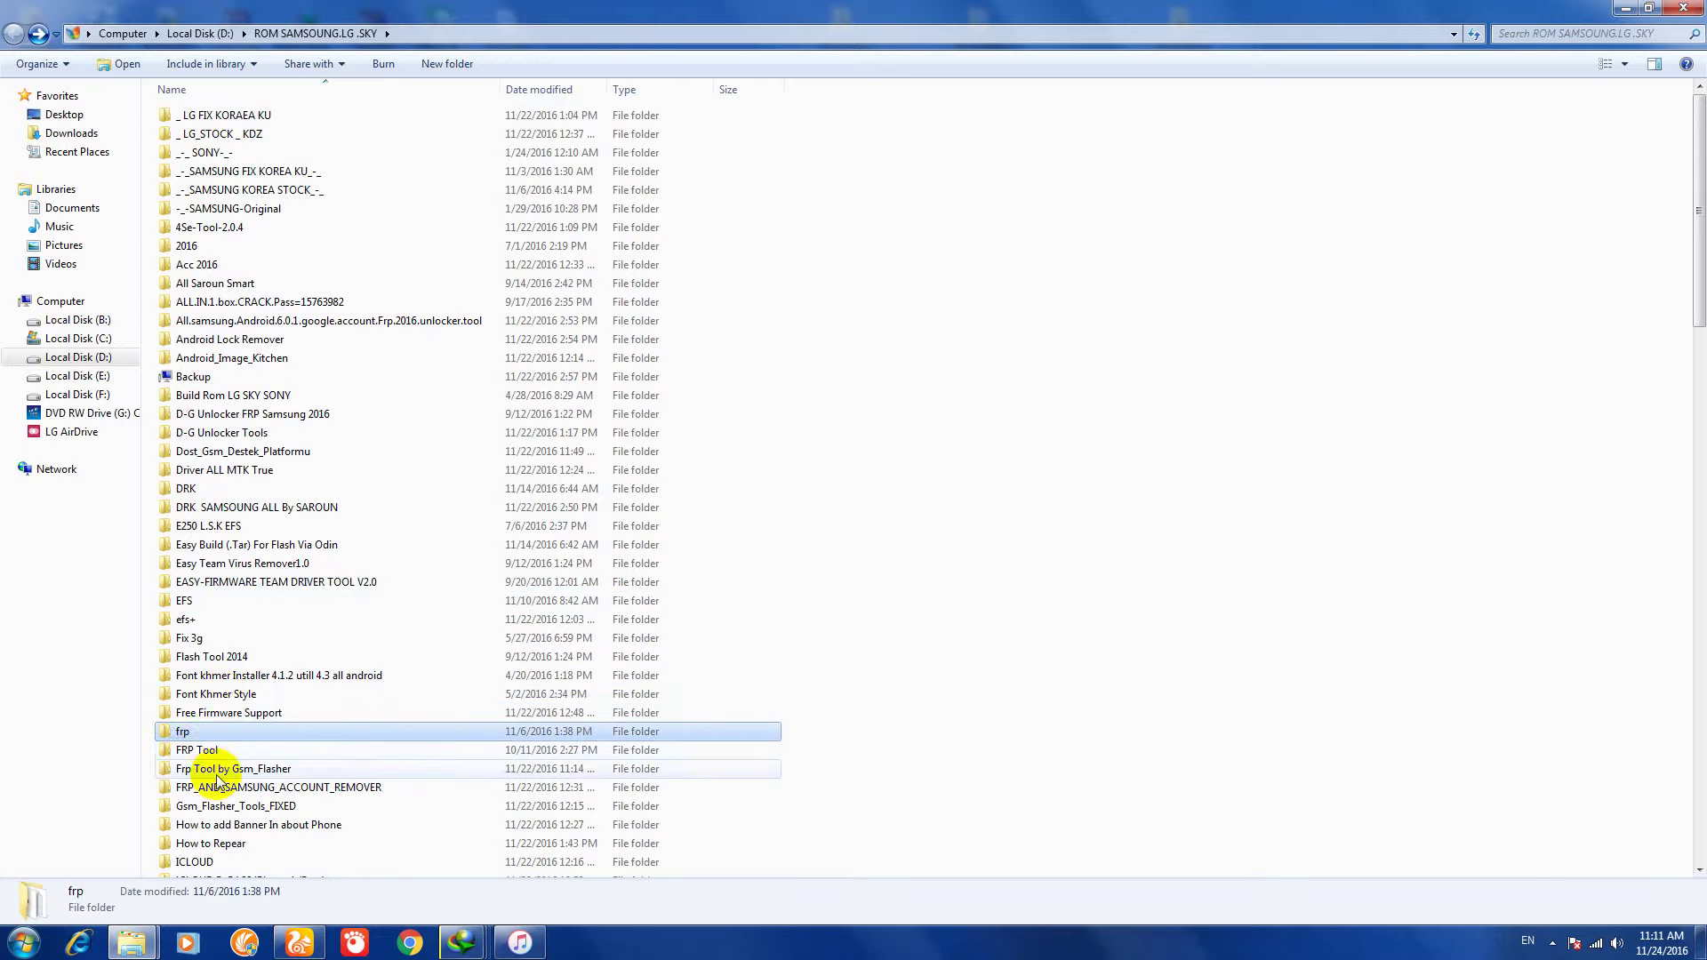
pyautogui.click(229, 806)
pyautogui.scroll(-4, 252, 613)
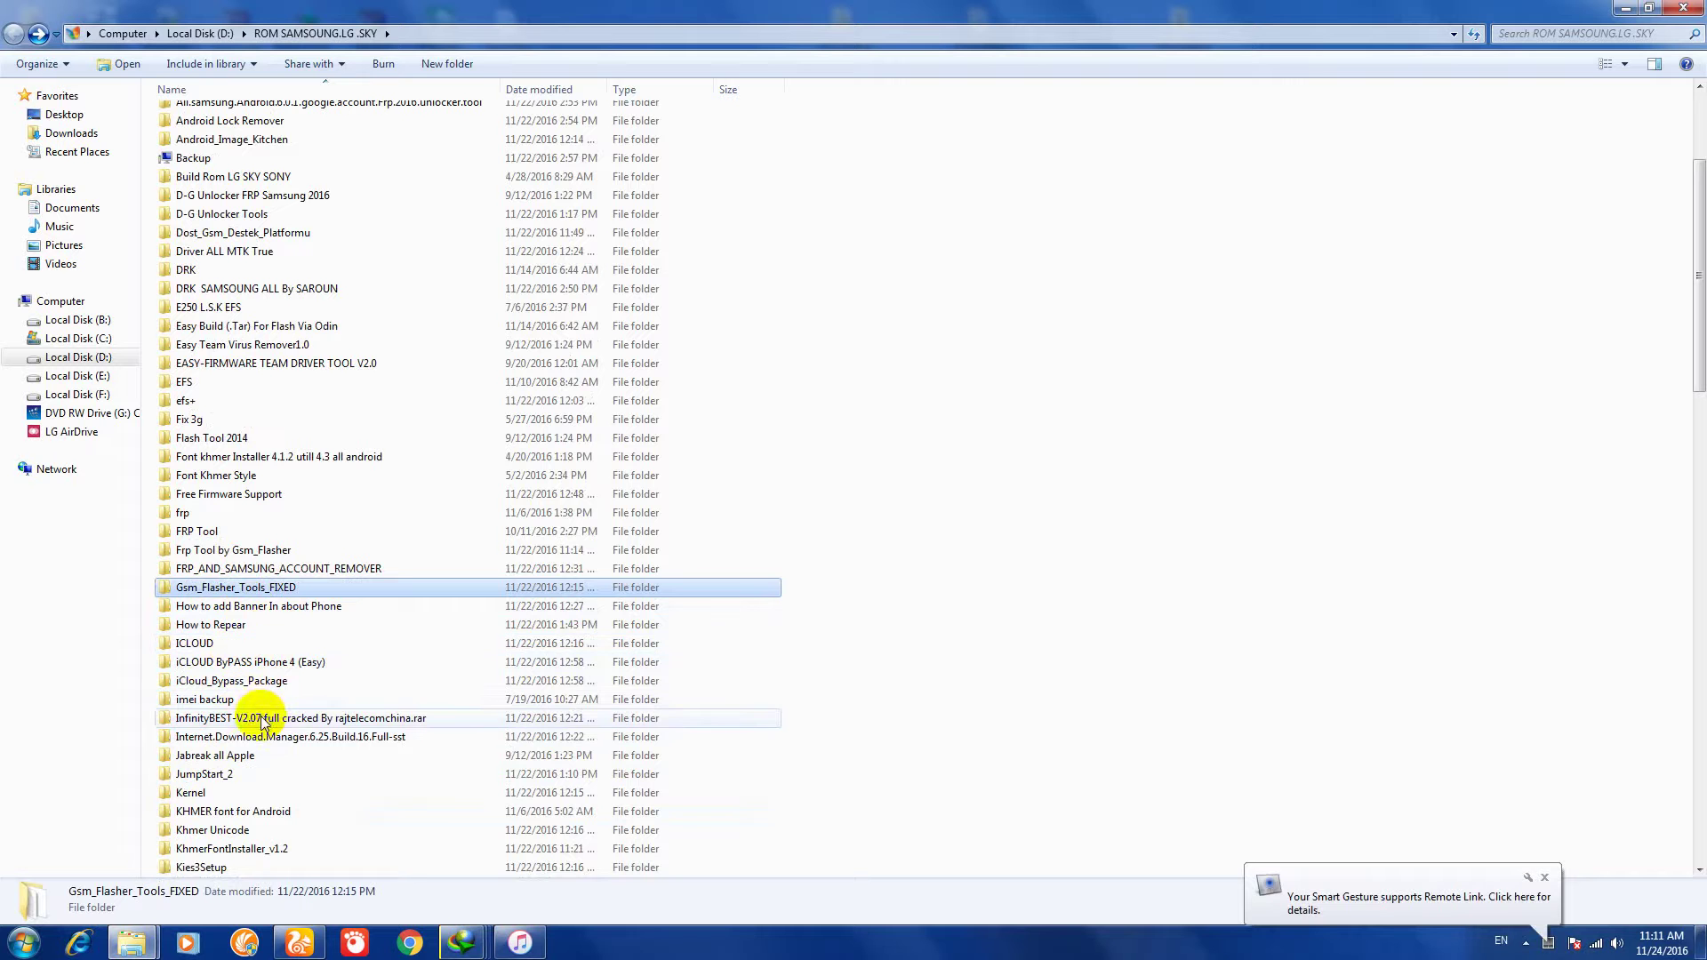
pyautogui.doubleClick(192, 793)
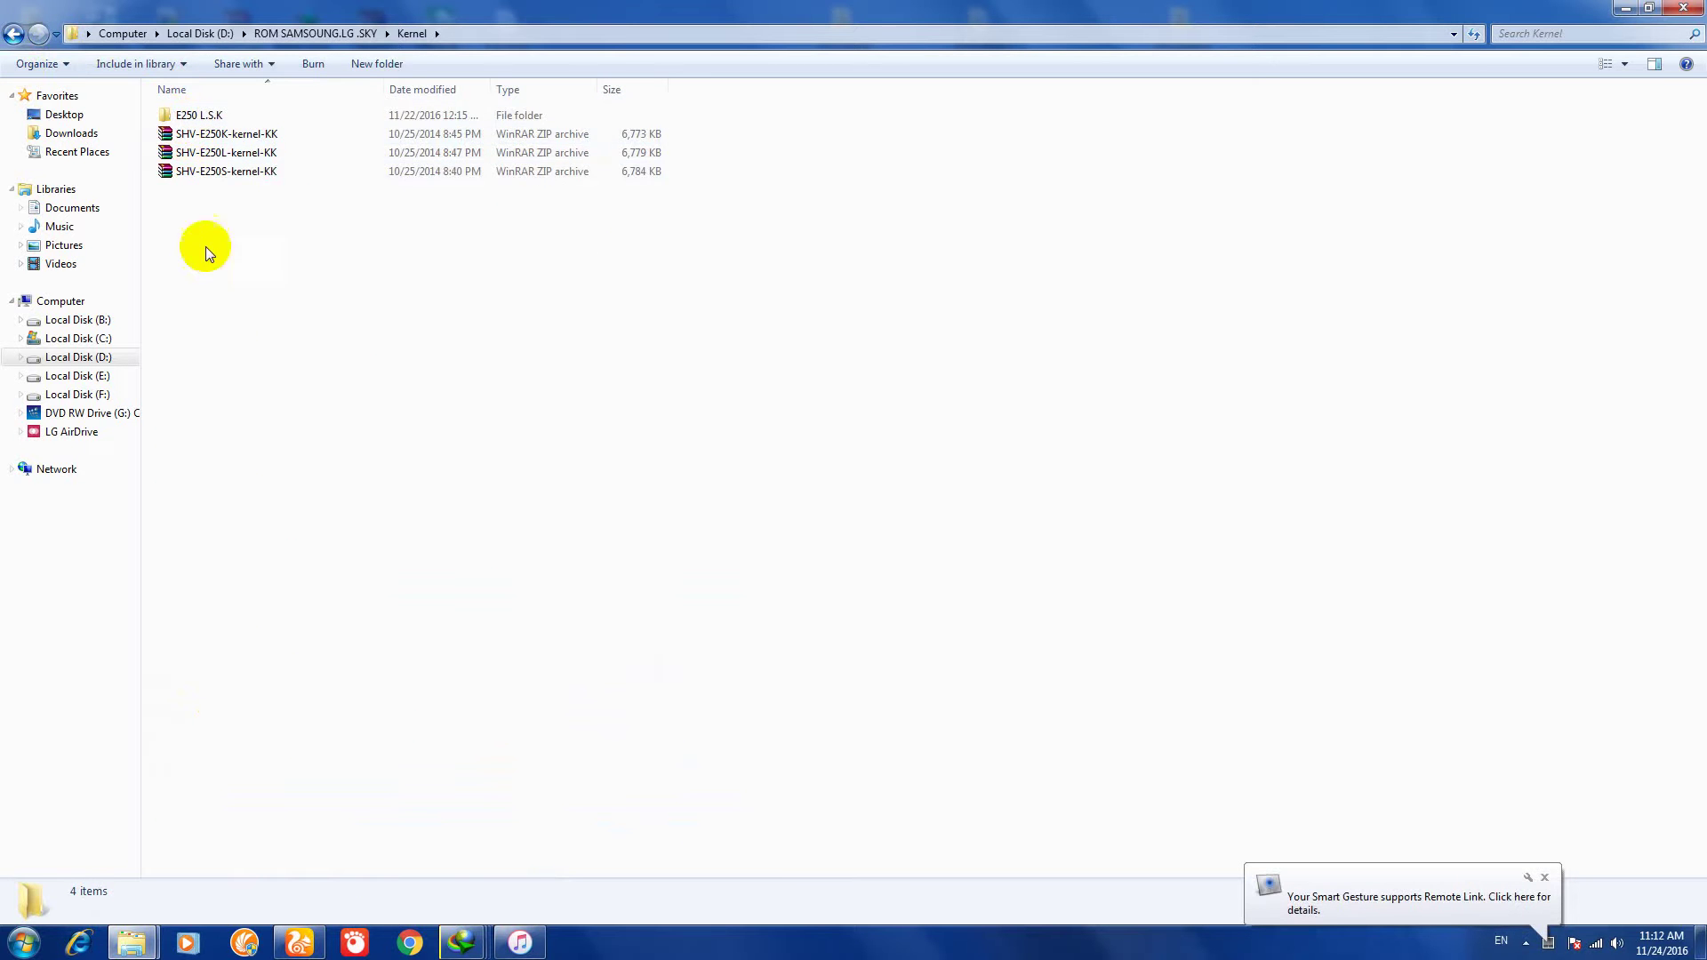
pyautogui.press('BackSpace')
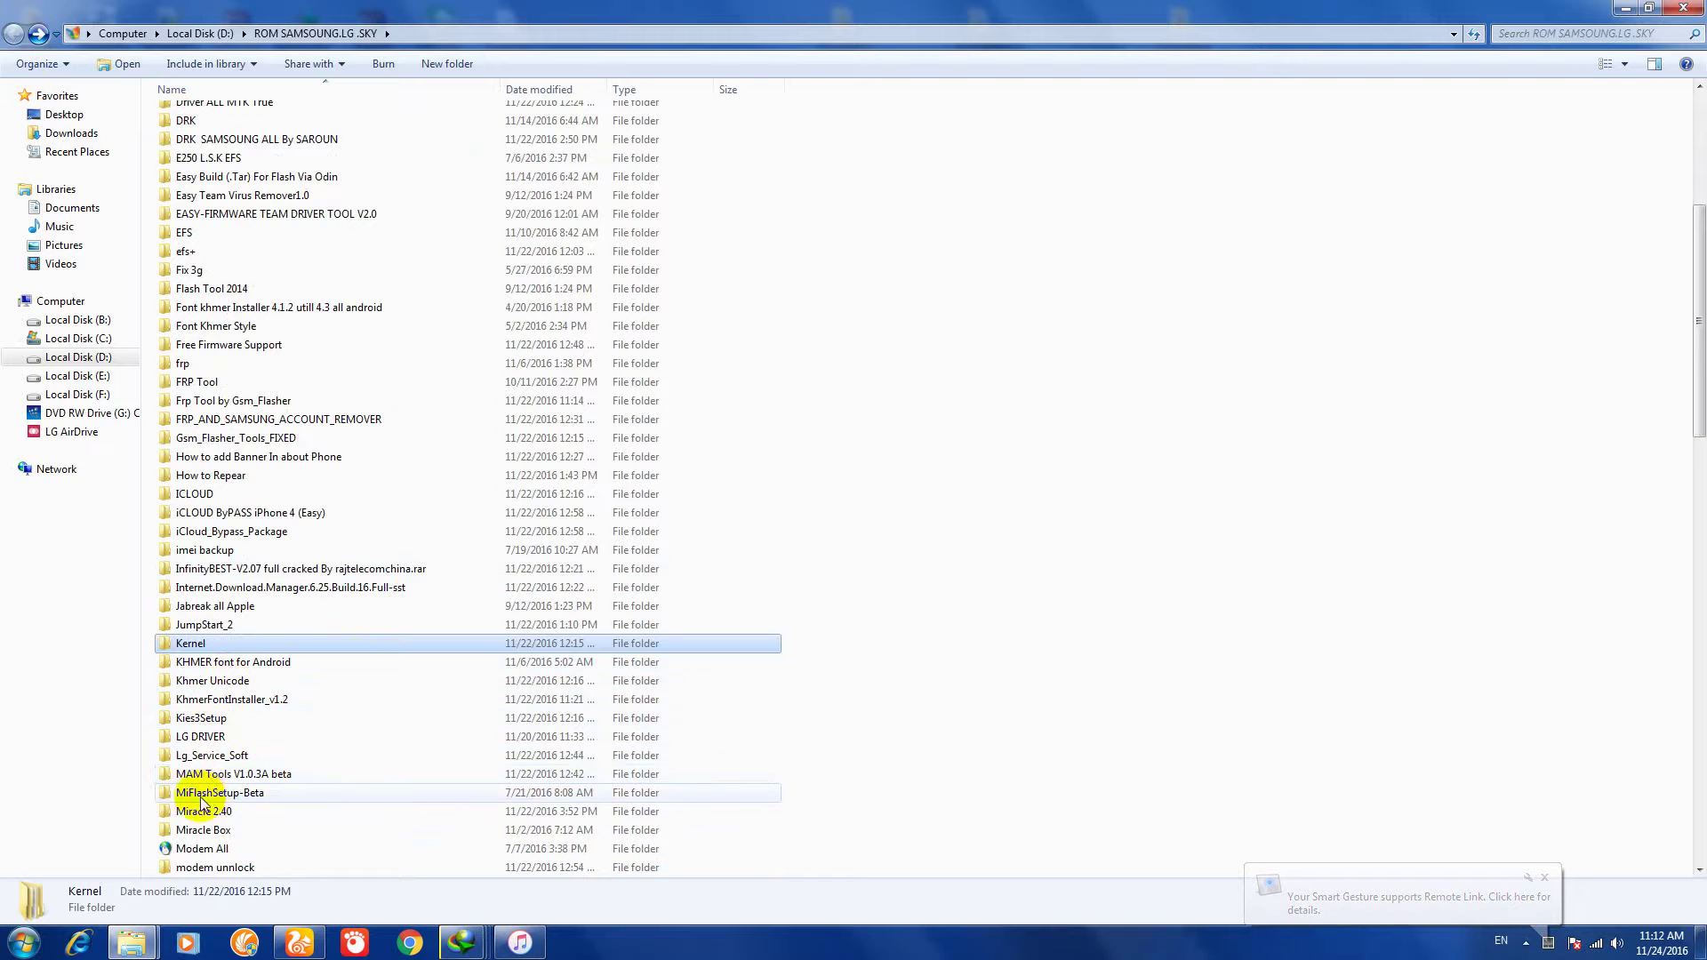
# Step: Look through the tool folders below Kernel and open the No Network folder
pyautogui.scroll(-2, 200, 803)
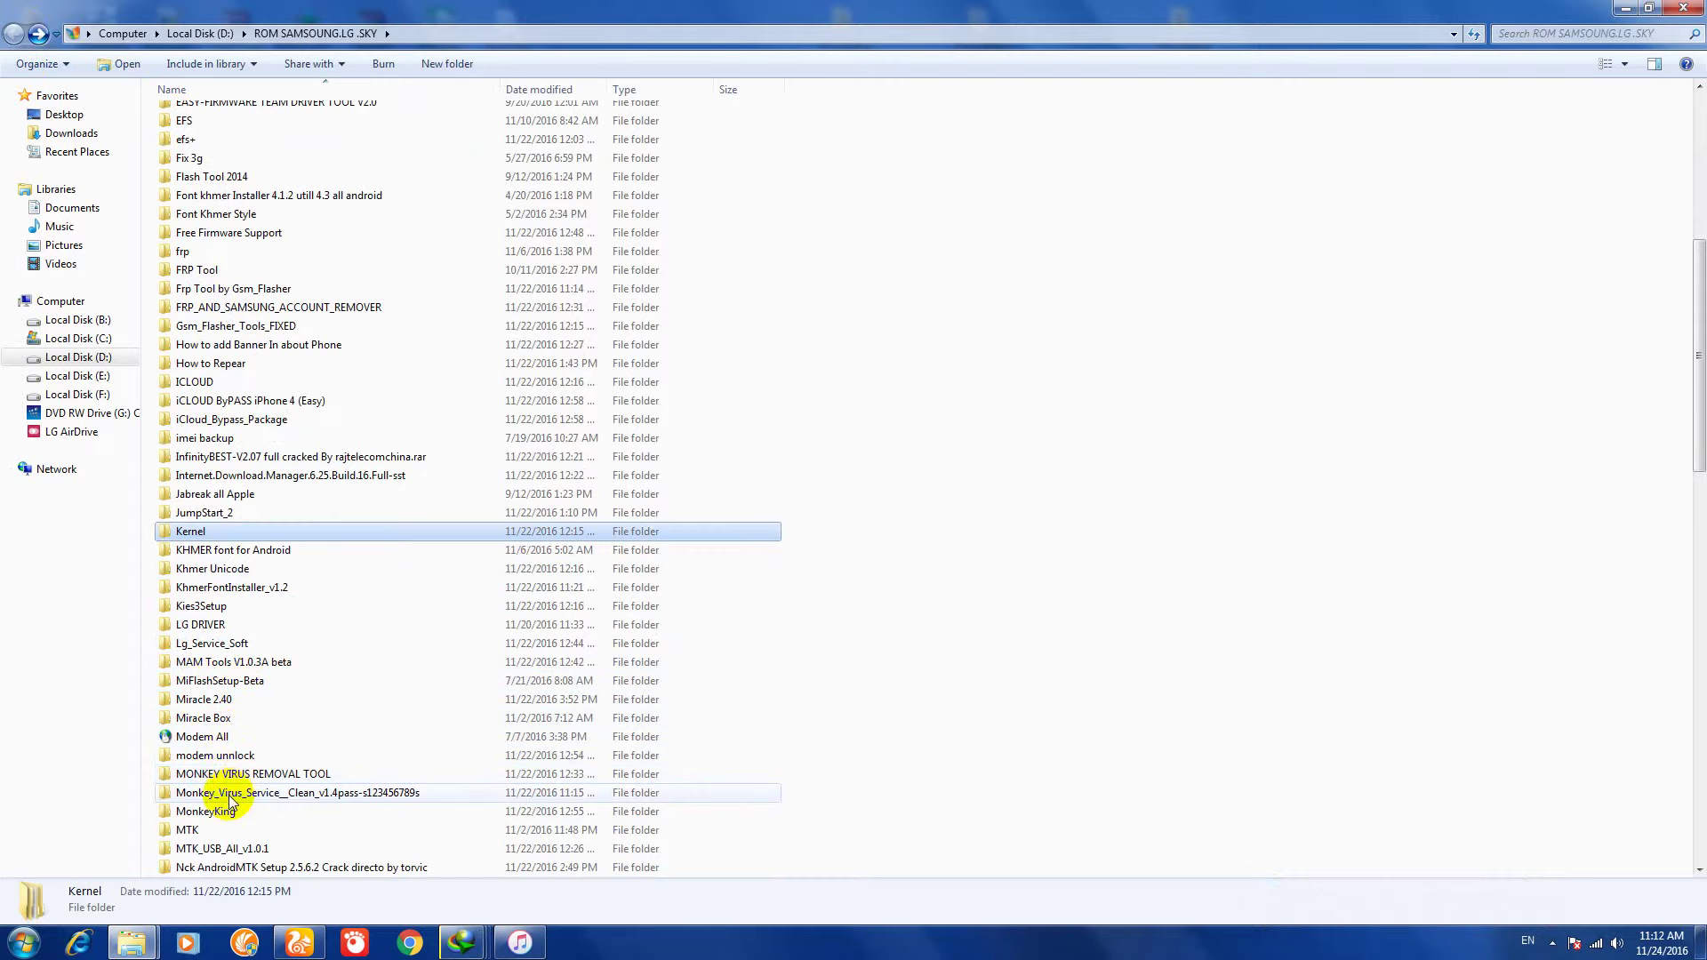
pyautogui.scroll(-3, 236, 763)
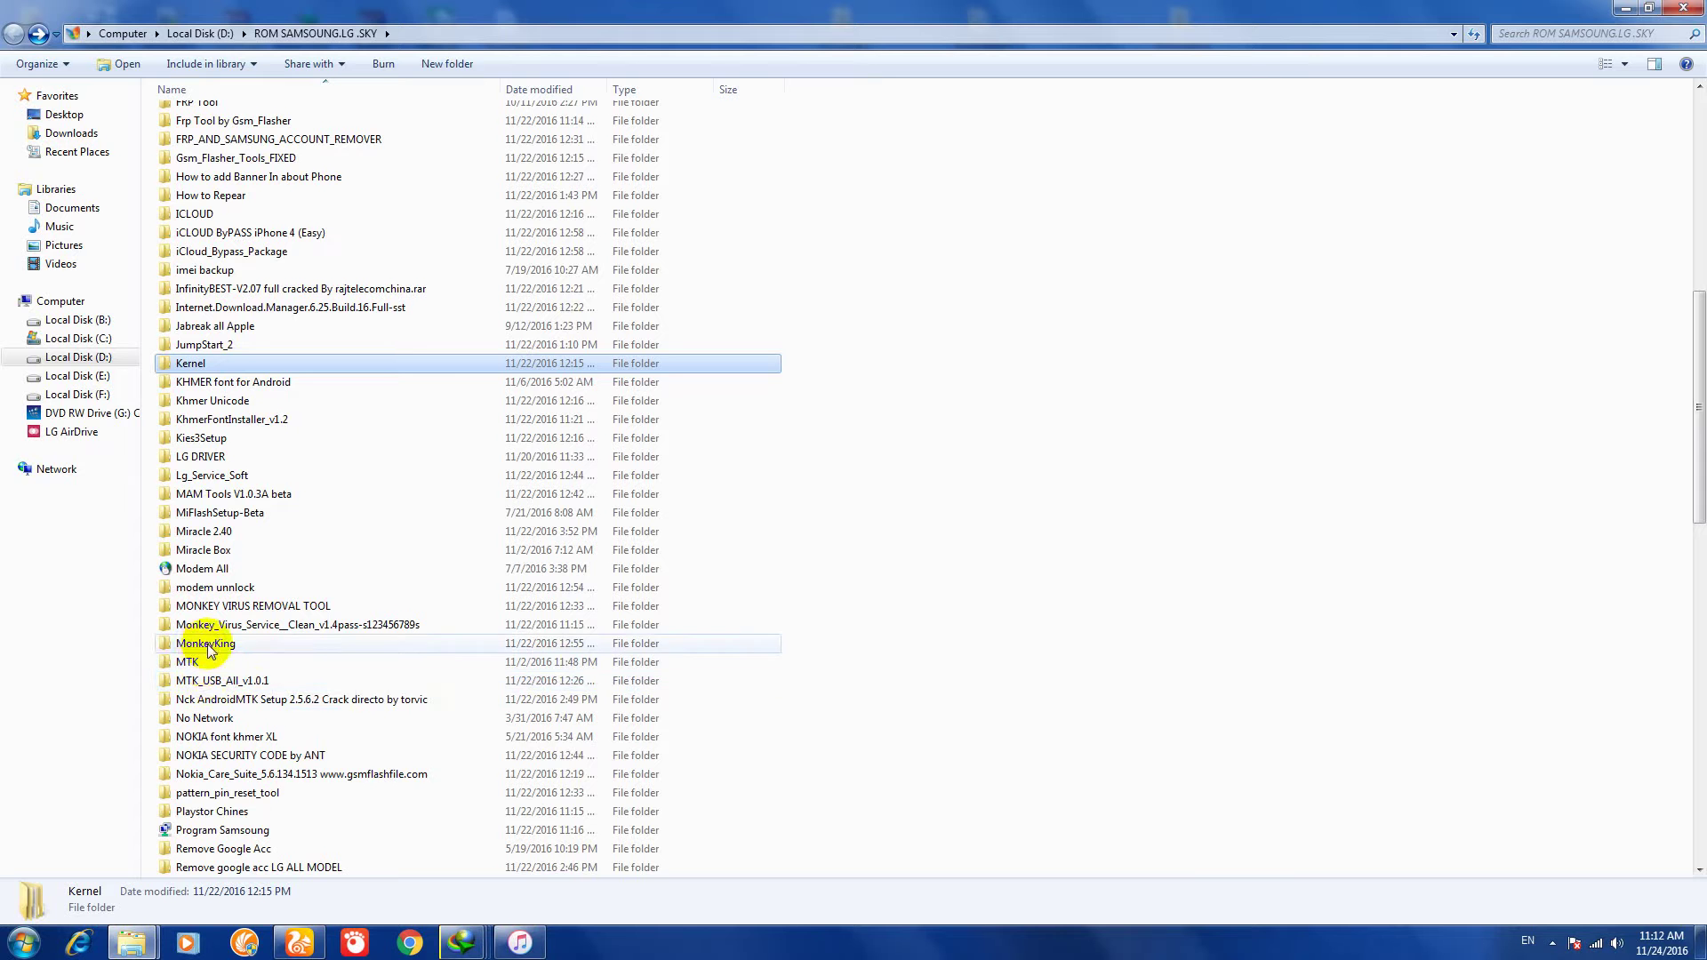
pyautogui.doubleClick(204, 716)
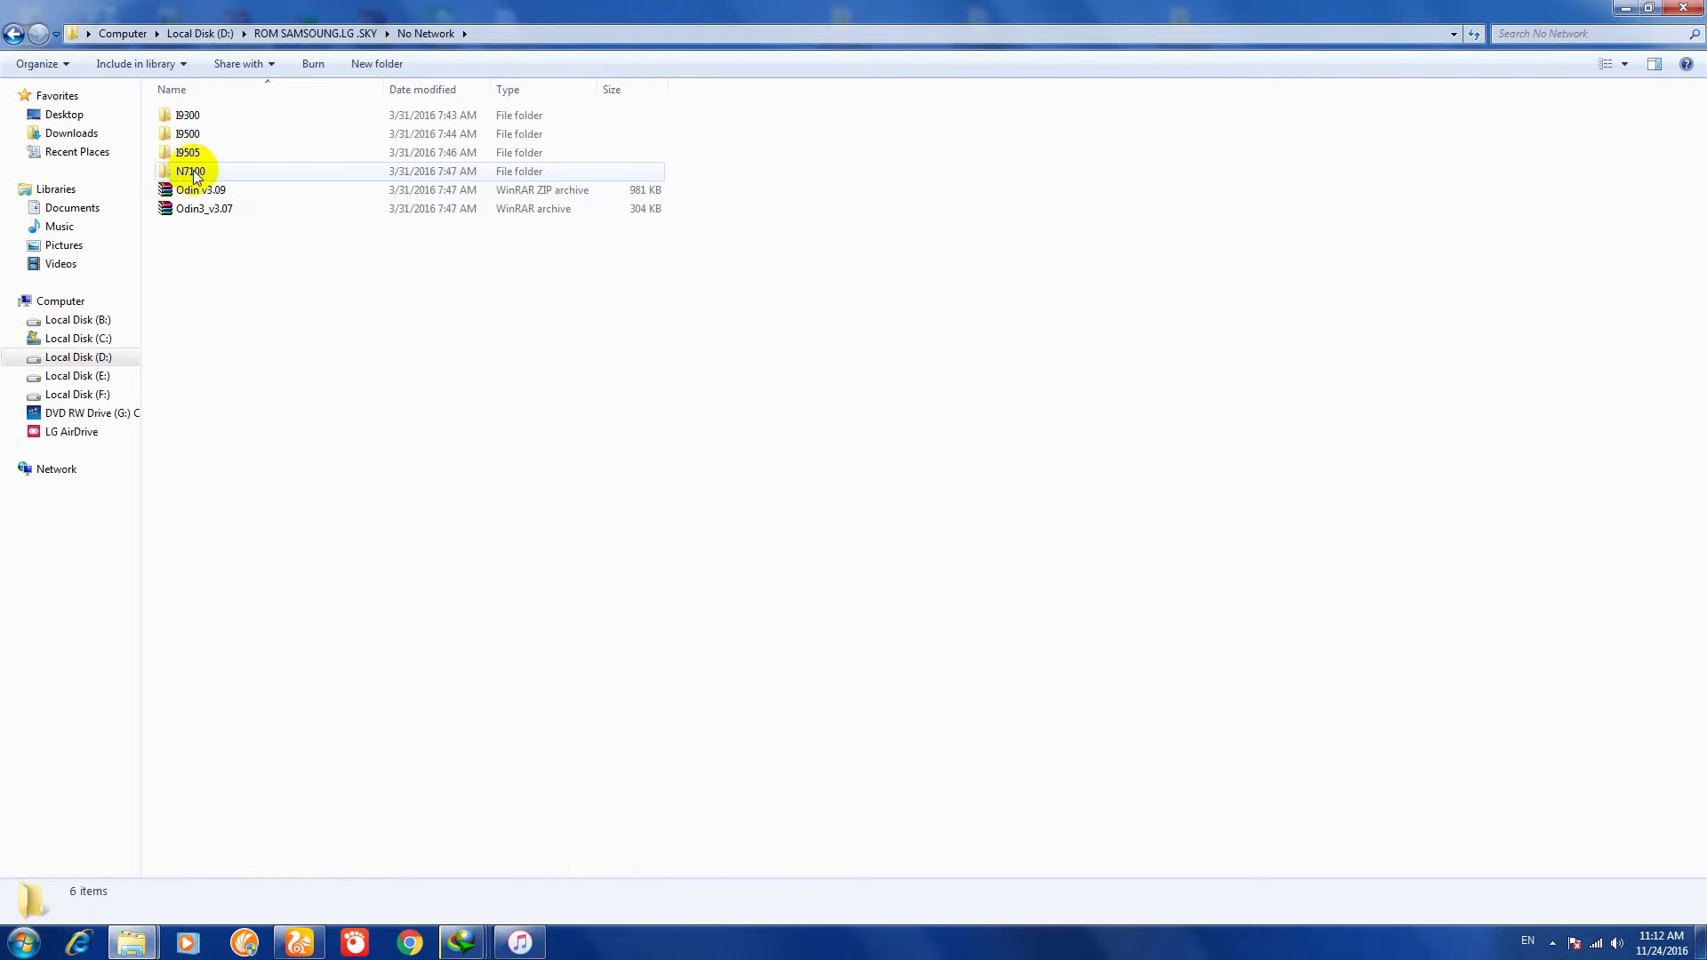
# Step: Return to ROM SAMSOUNG.LG .SKY, go over the folders around No Network, and open the Modem All folder
pyautogui.click(14, 35)
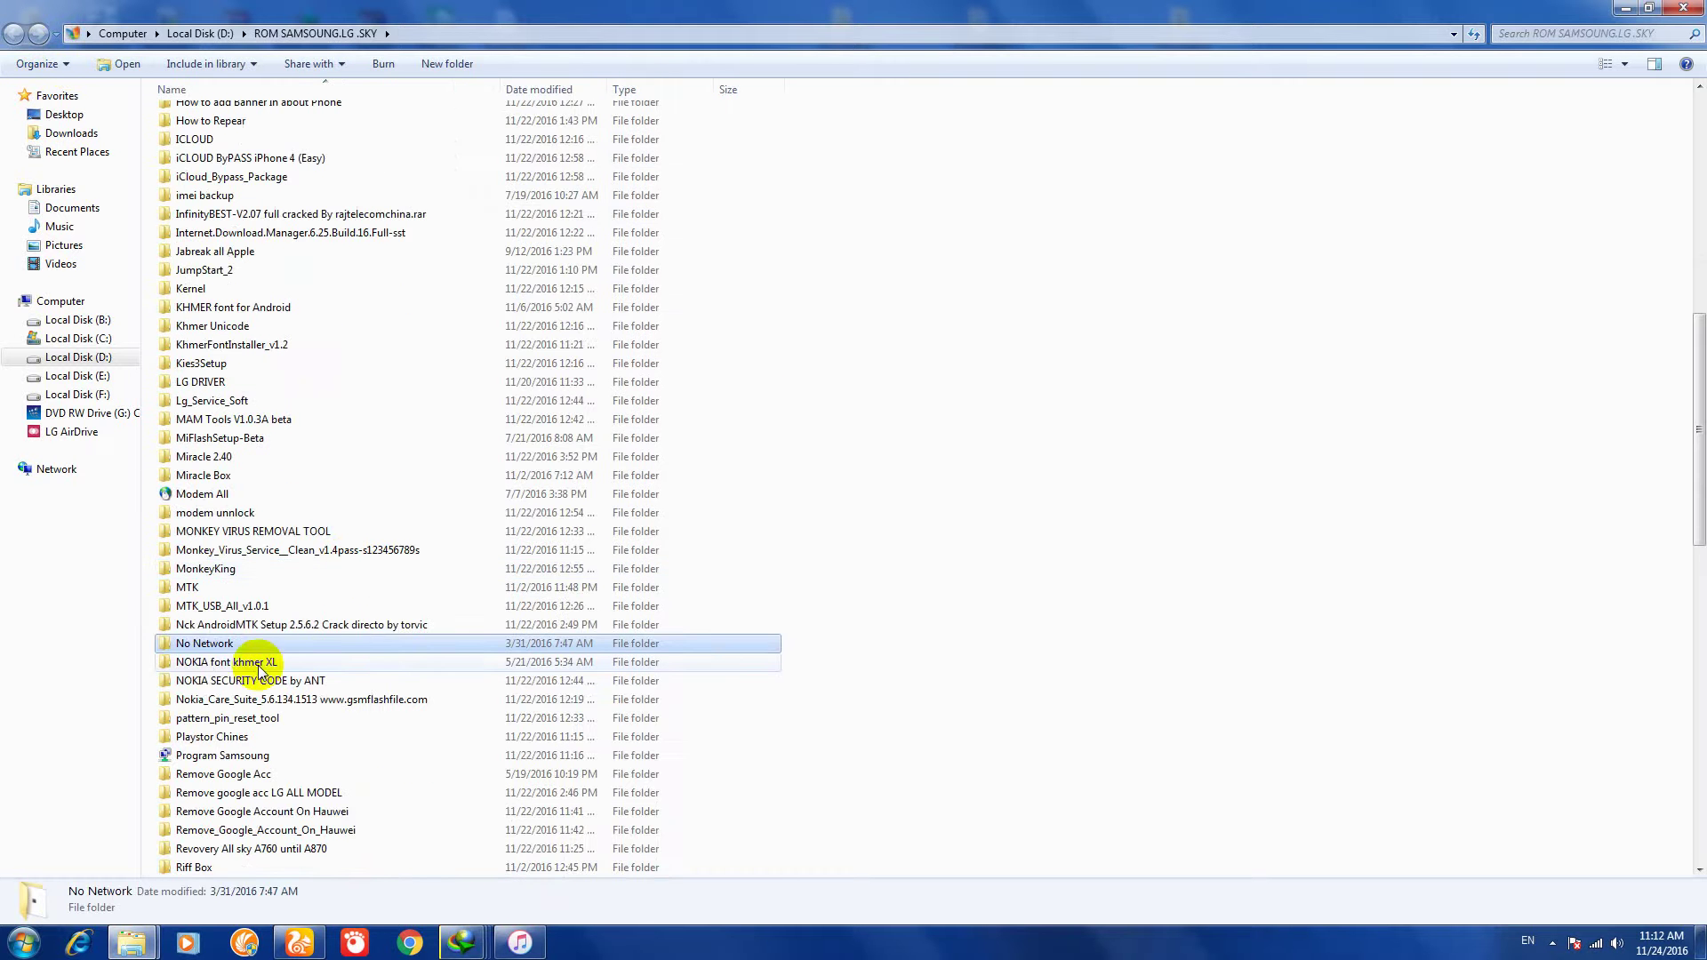
pyautogui.click(211, 672)
pyautogui.click(211, 624)
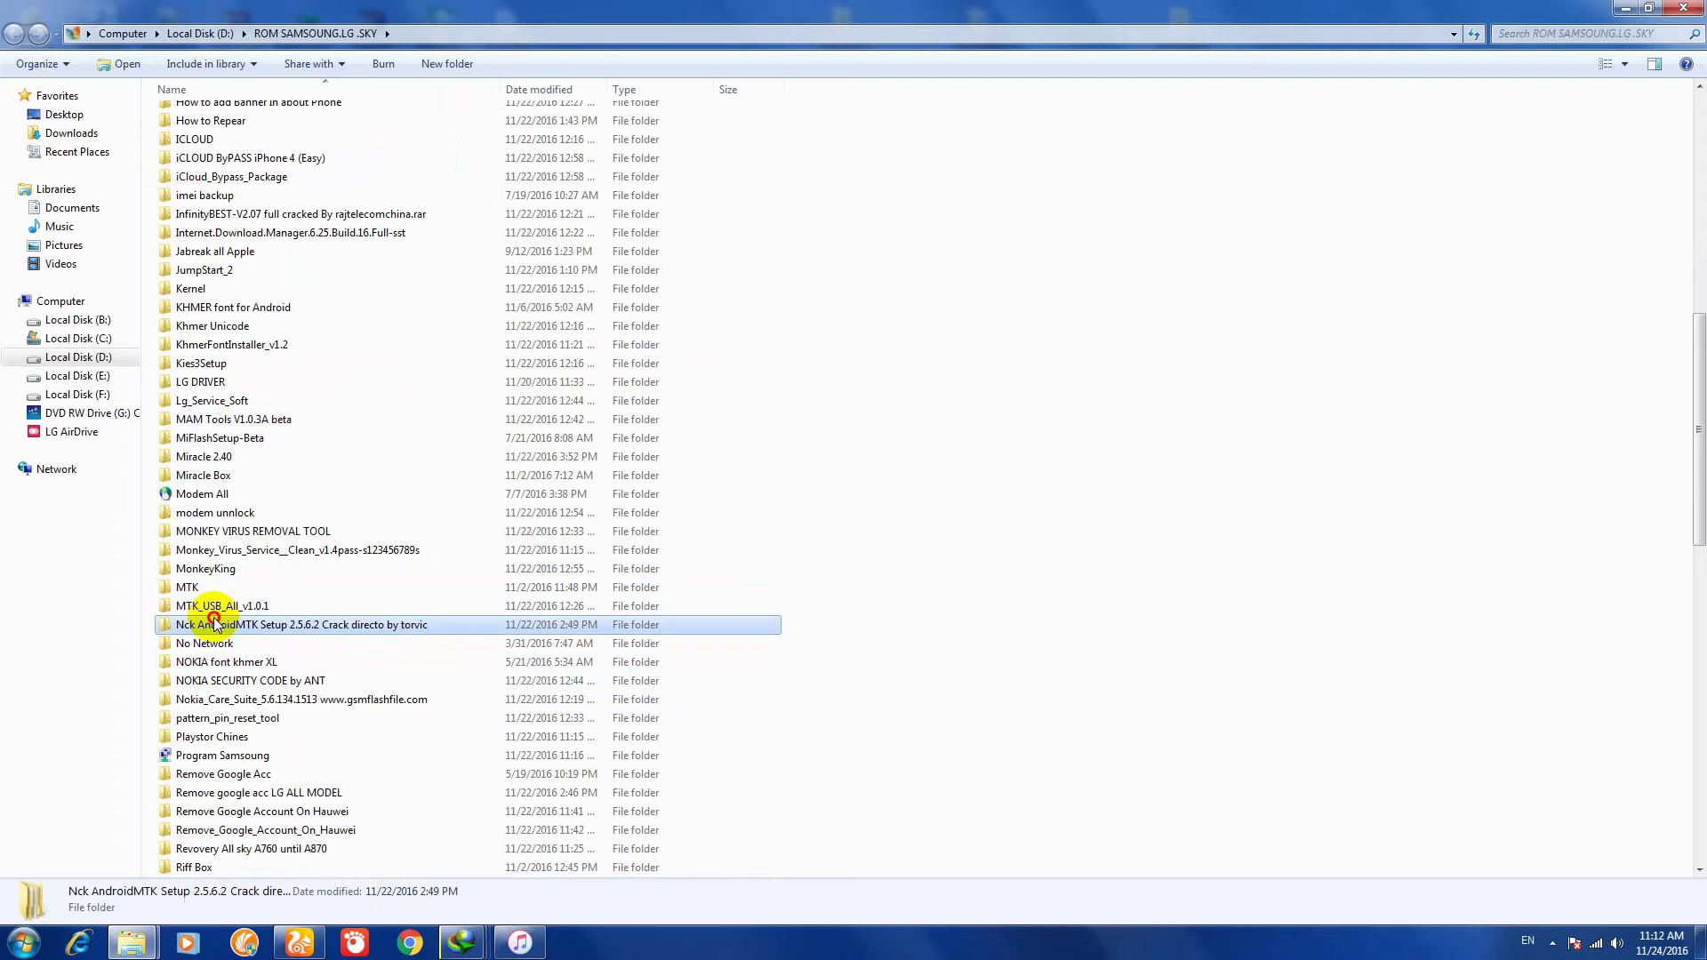
pyautogui.click(210, 496)
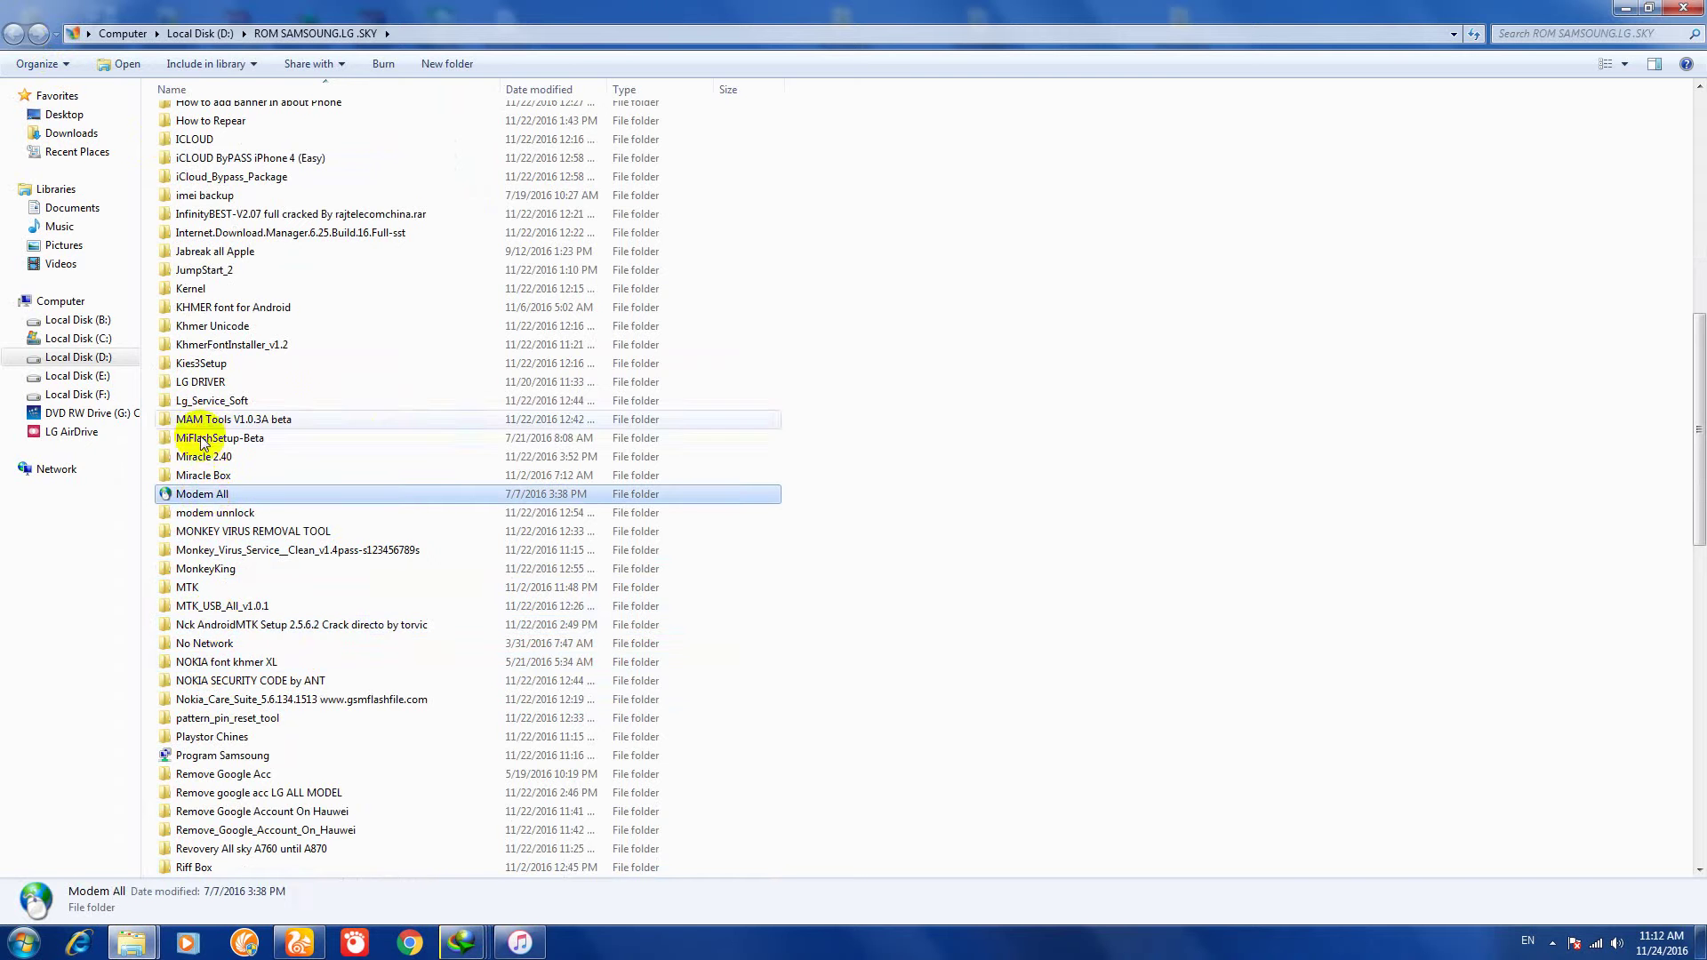
pyautogui.click(369, 344)
pyautogui.doubleClick(223, 496)
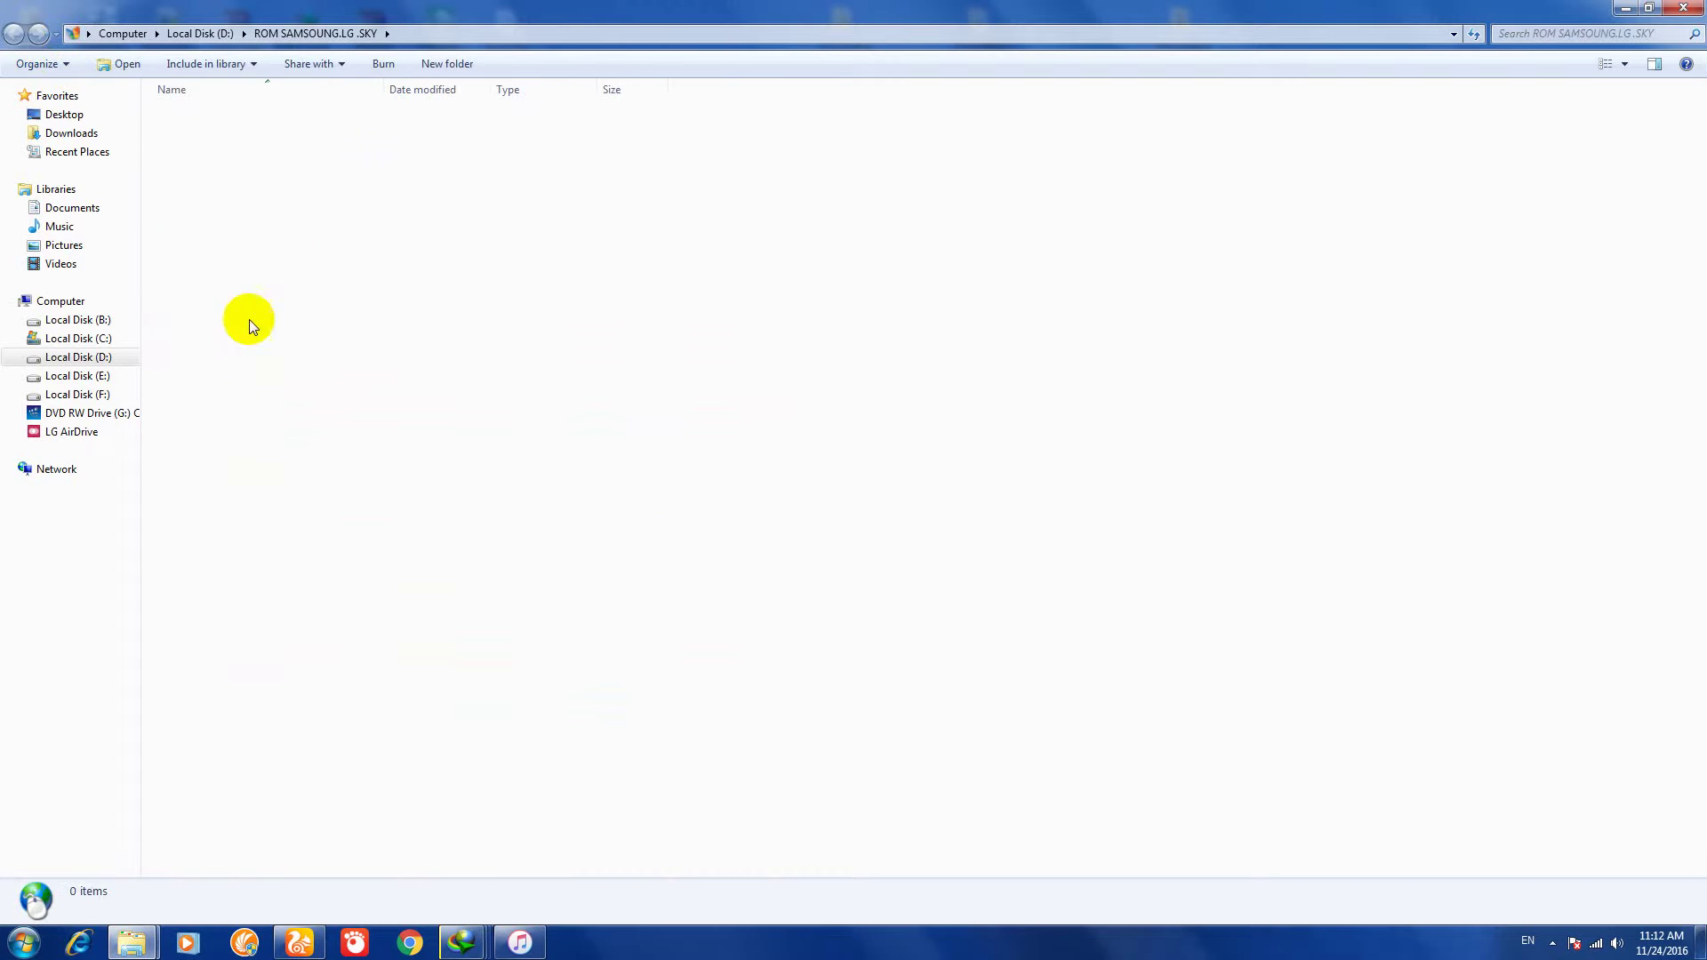
# Step: Check the Samsung_FRP_ Reset file with odin folder inside New folder and return to Modem All
pyautogui.click(194, 119)
pyautogui.click(205, 136)
pyautogui.doubleClick(212, 153)
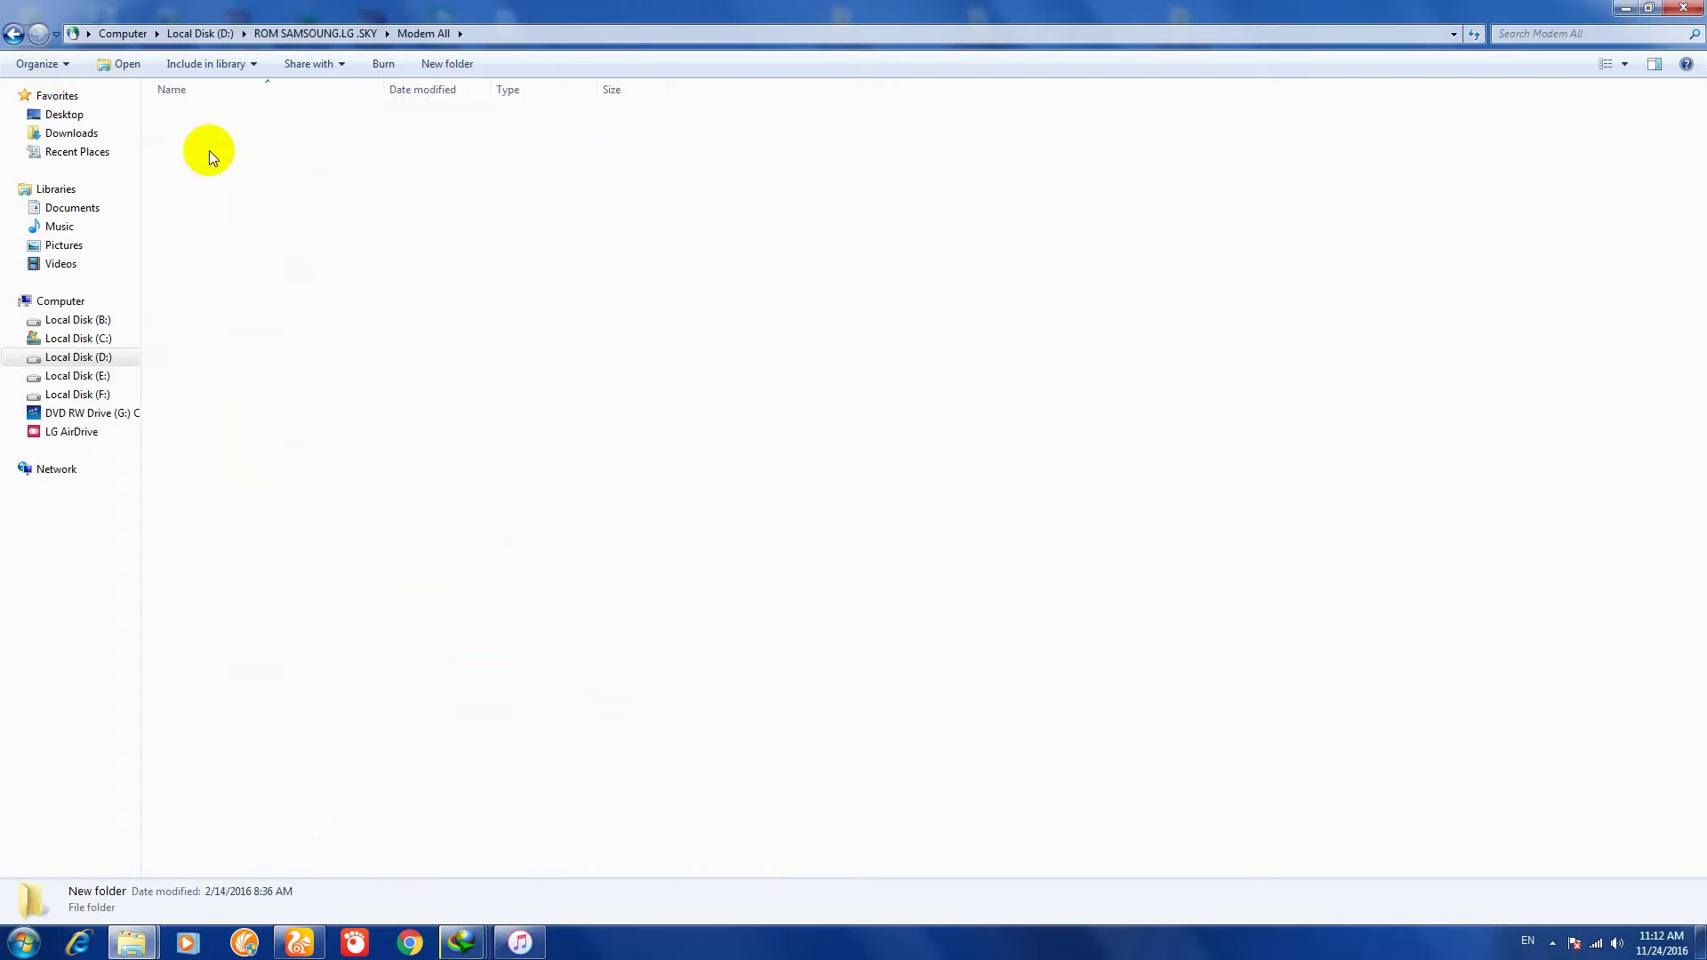
pyautogui.click(199, 114)
pyautogui.doubleClick(198, 114)
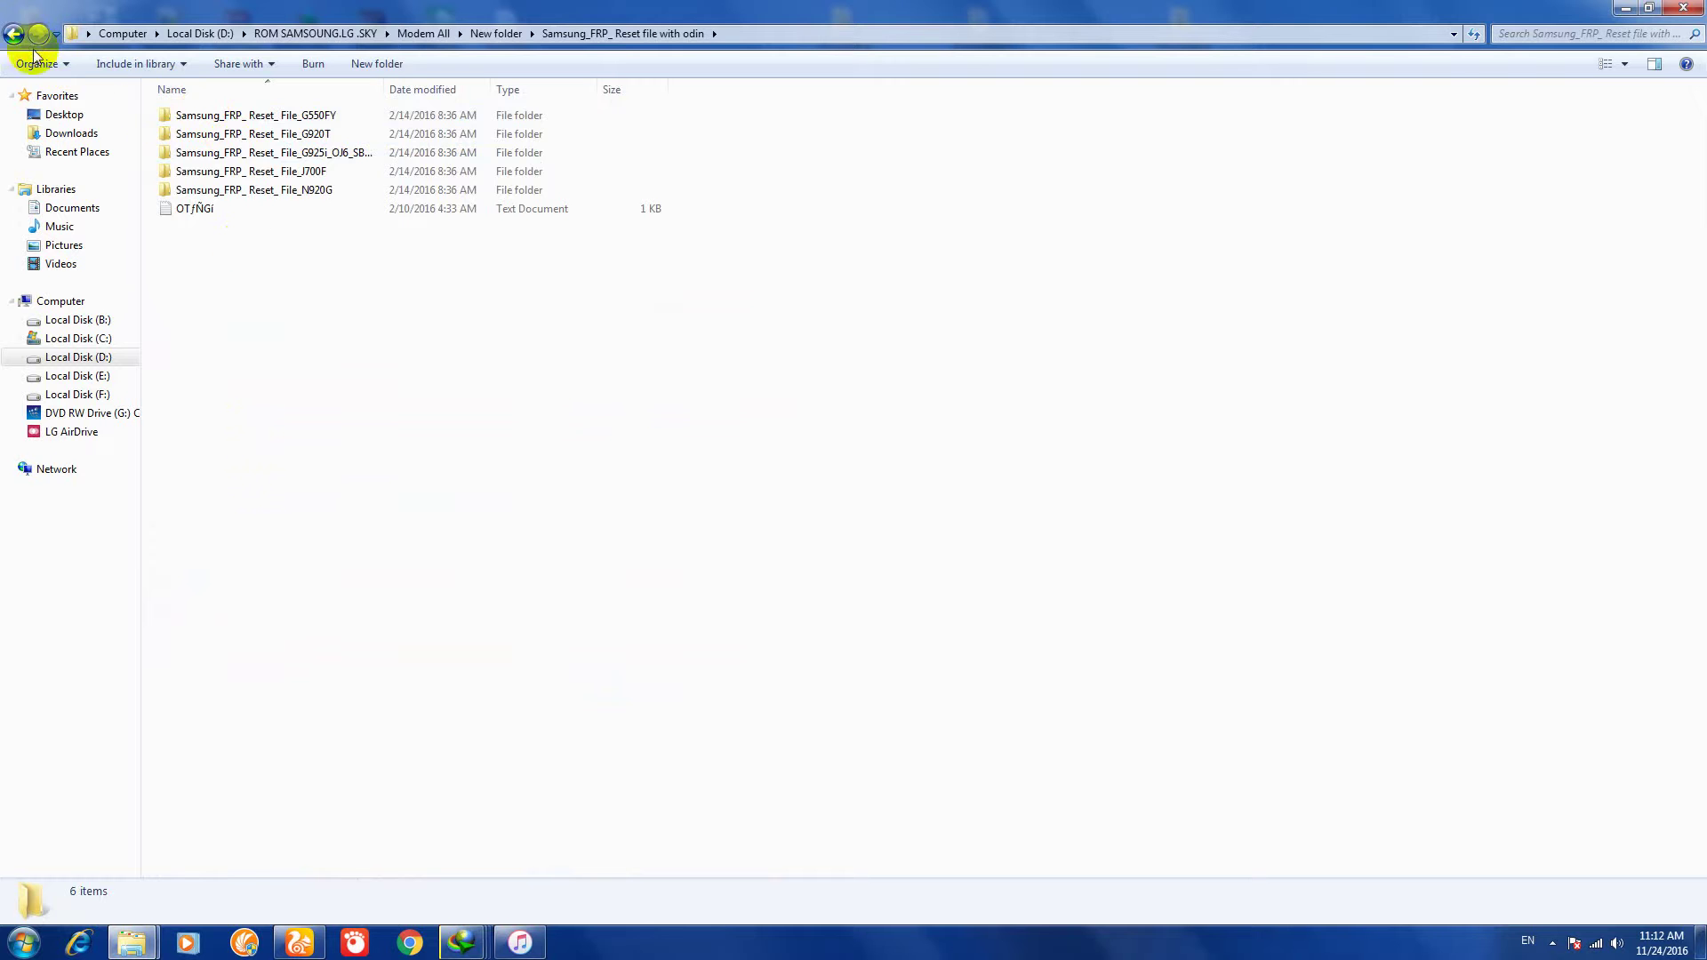
pyautogui.doubleClick(10, 33)
# Step: Check the contents of the No Network and SBOOT AND MODEMS folders, and return to ROM SAMSOUNG.LG .SKY
pyautogui.click(214, 190)
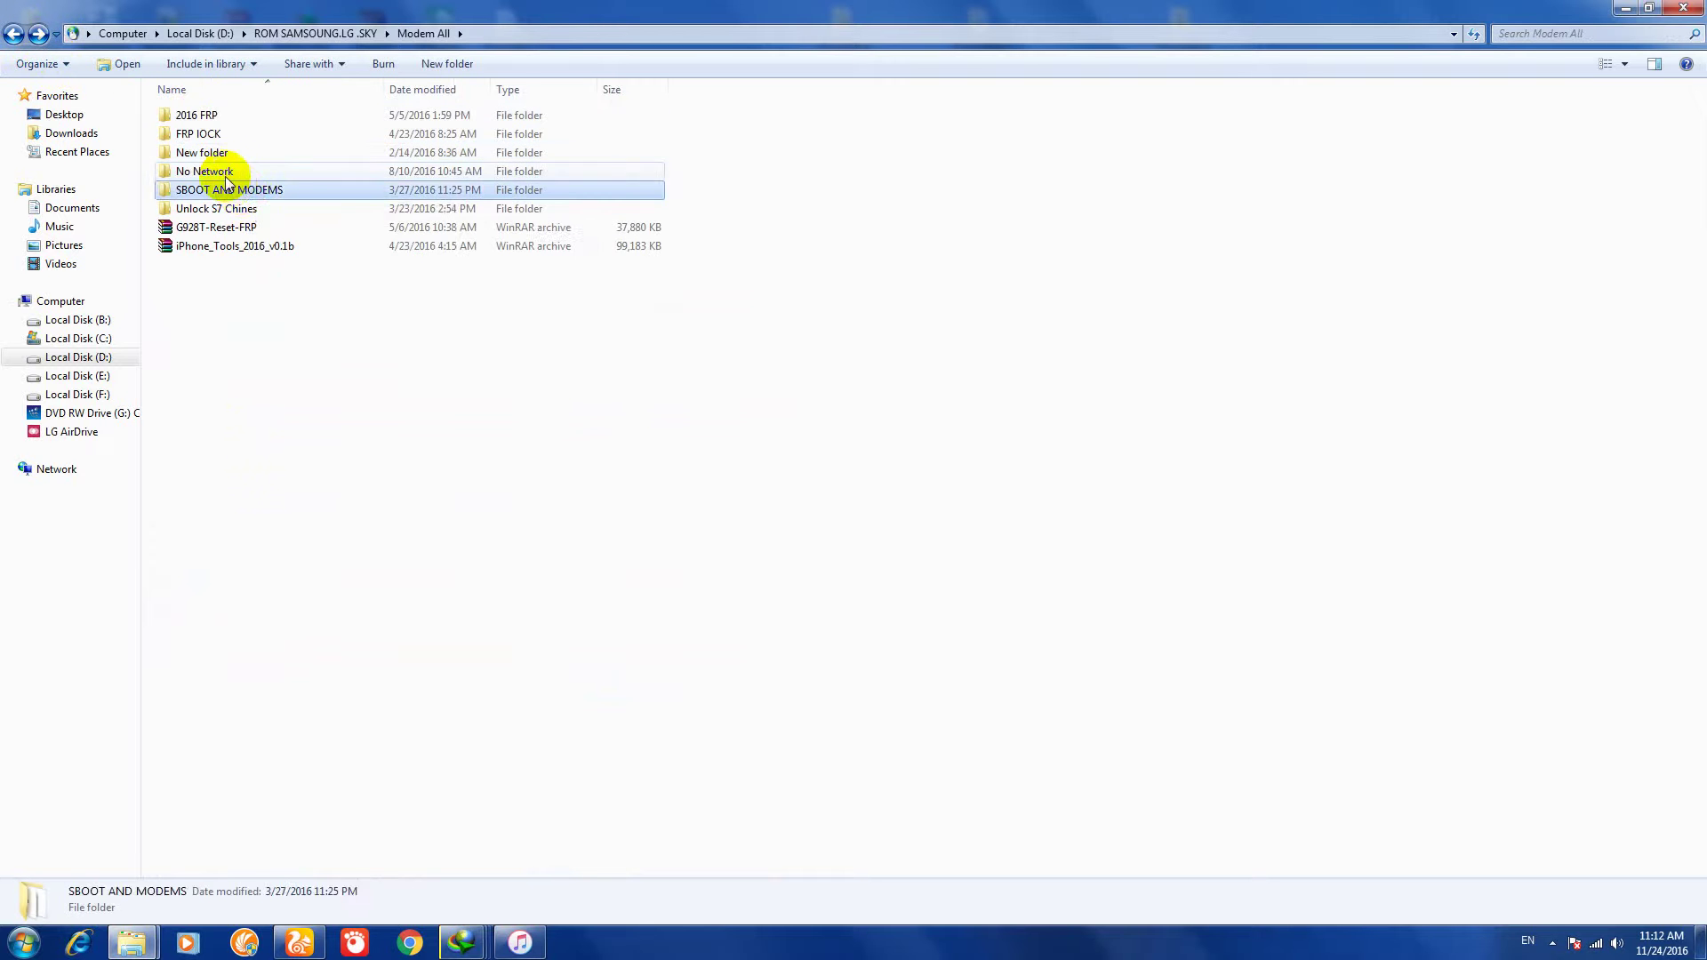
pyautogui.doubleClick(217, 172)
pyautogui.click(14, 34)
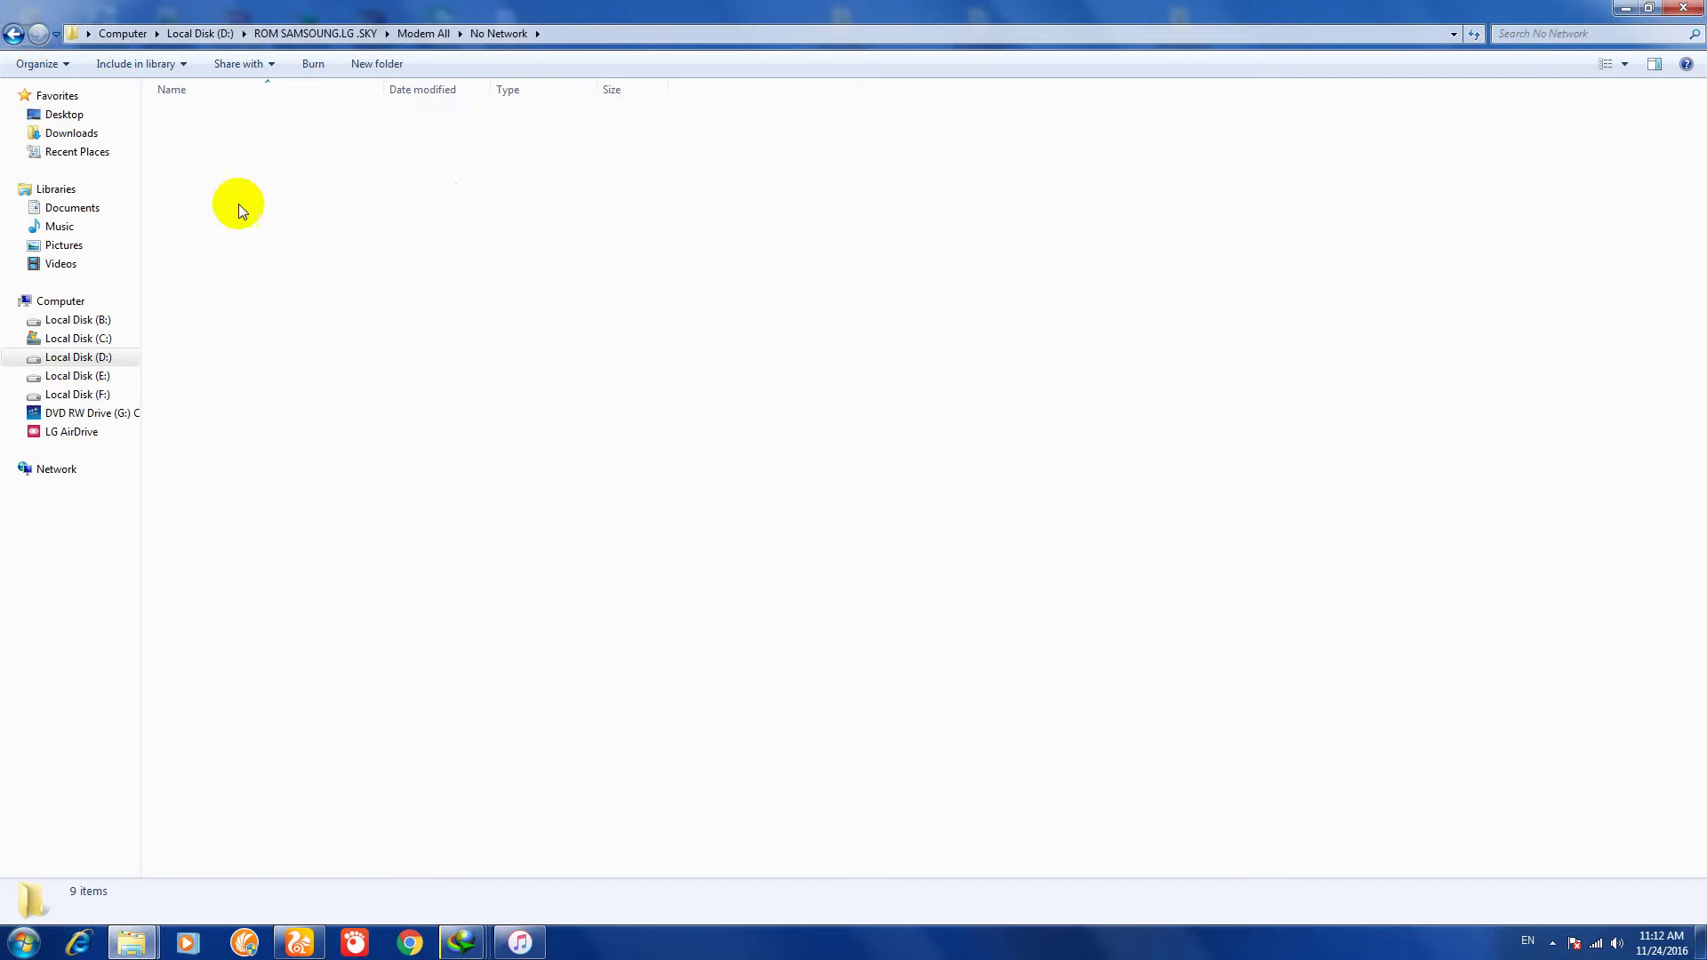
pyautogui.click(200, 189)
pyautogui.doubleClick(200, 190)
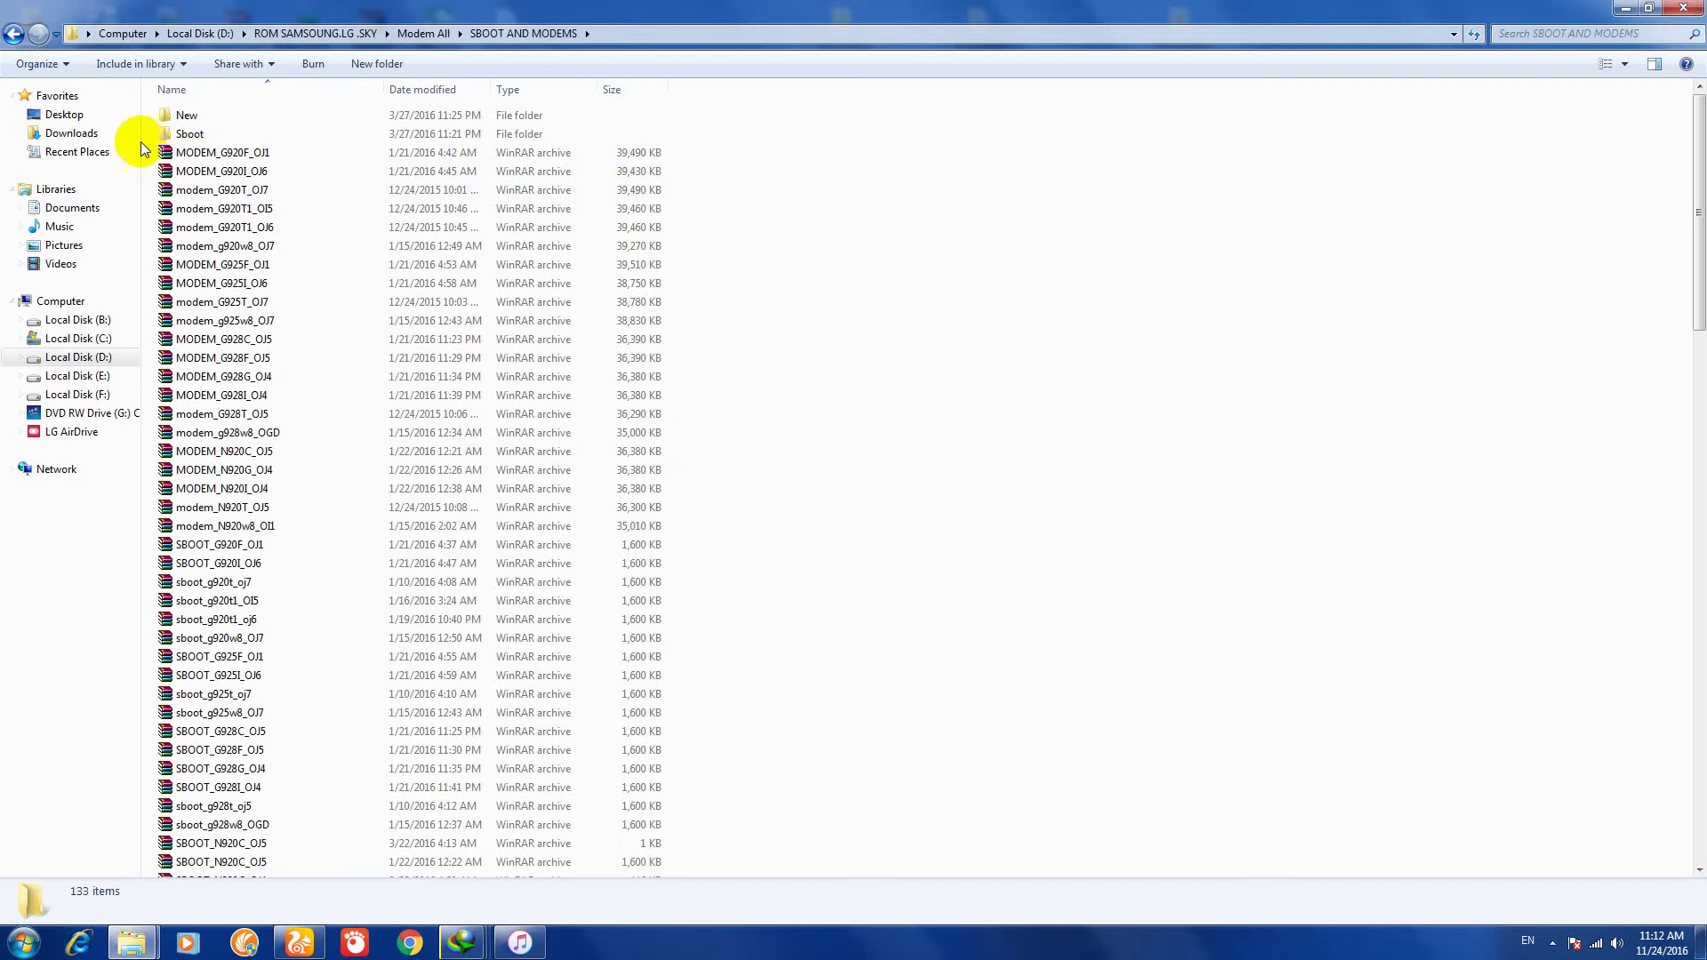
pyautogui.scroll(-12, 191, 320)
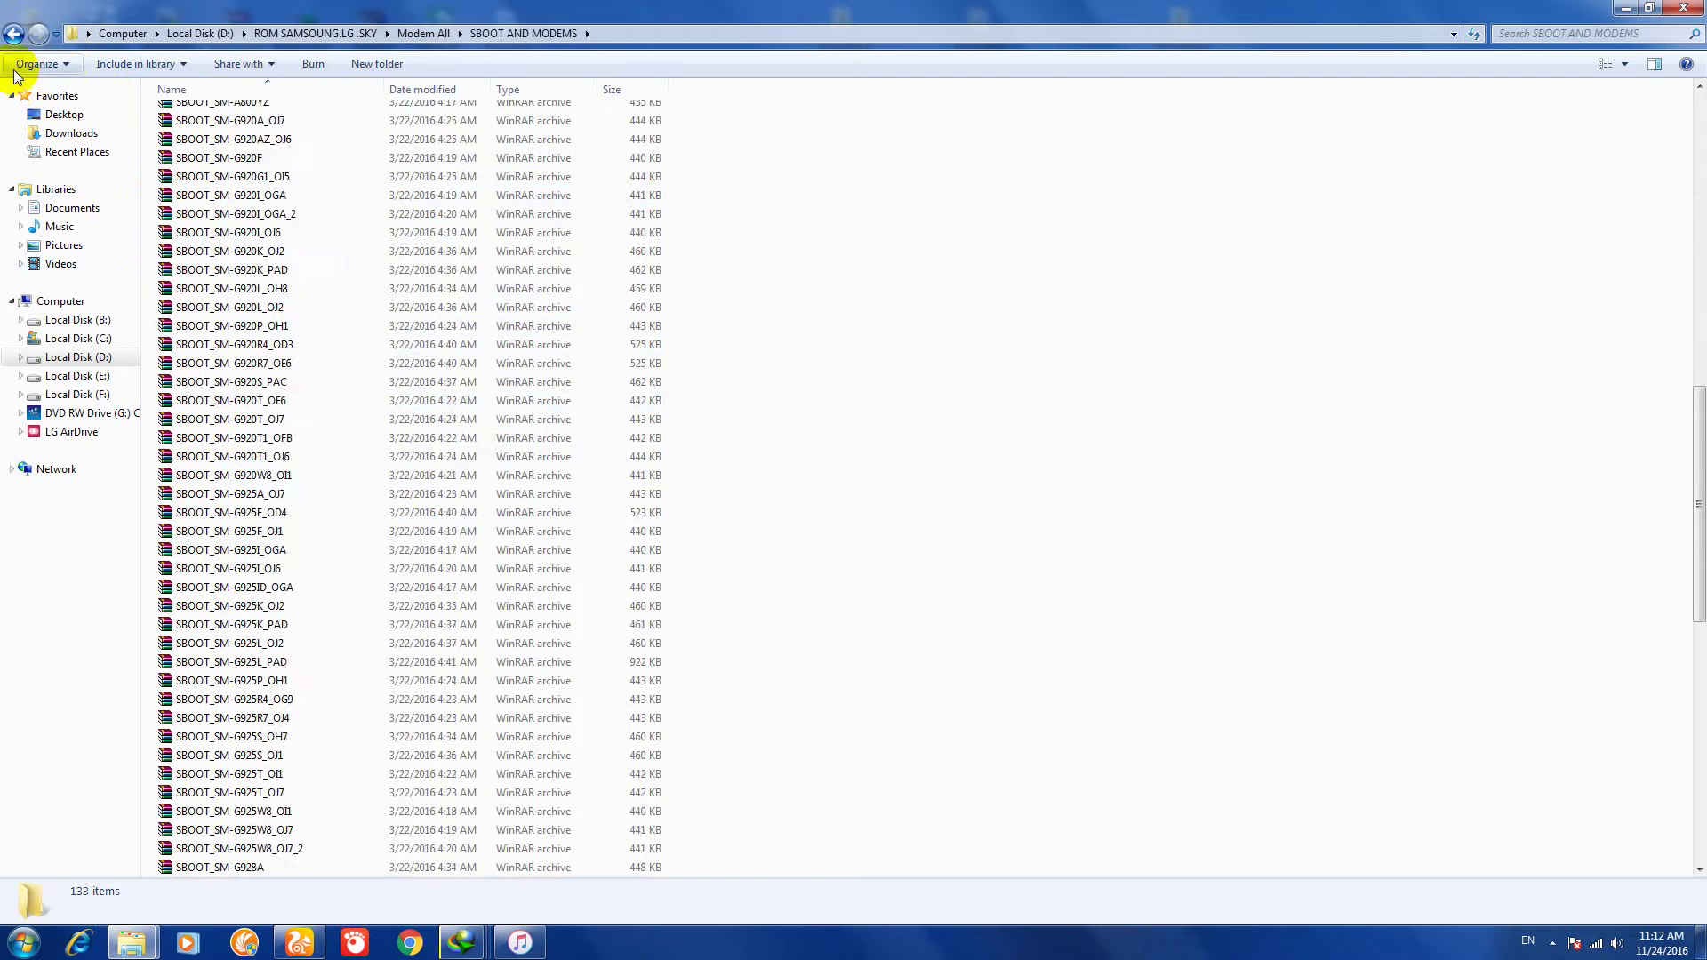
pyautogui.click(14, 35)
pyautogui.click(14, 35)
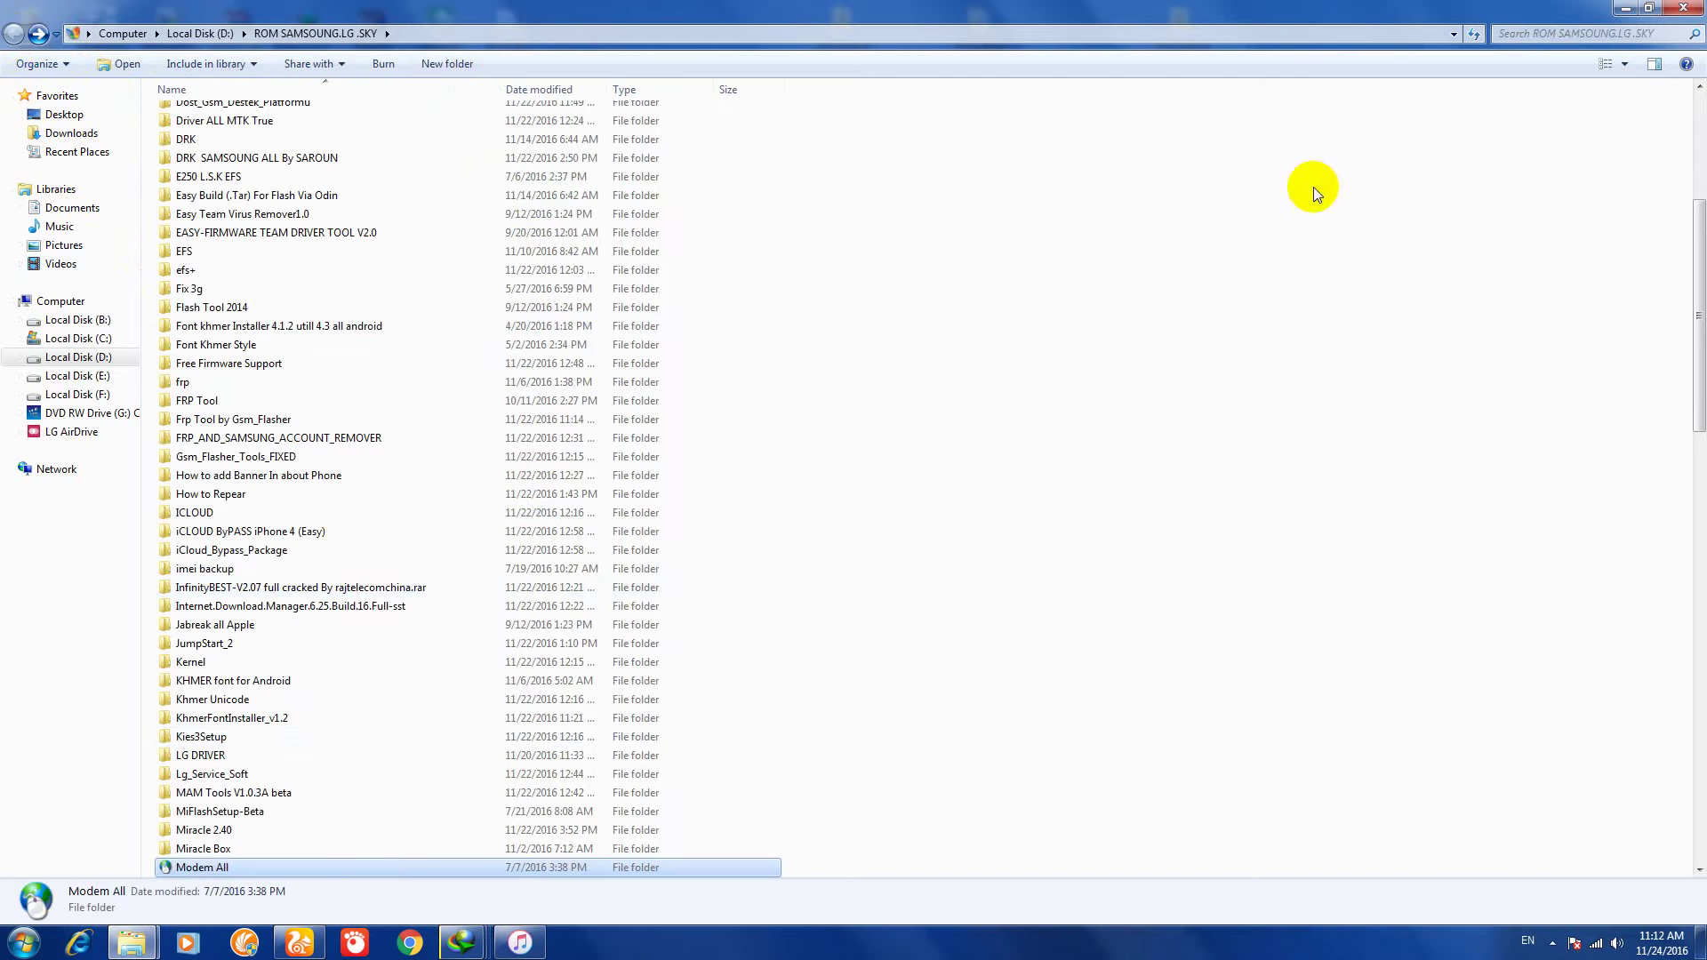
# Step: Check the progress of the Samsung device driver installation and move its window out of the way of the file list
pyautogui.click(1547, 940)
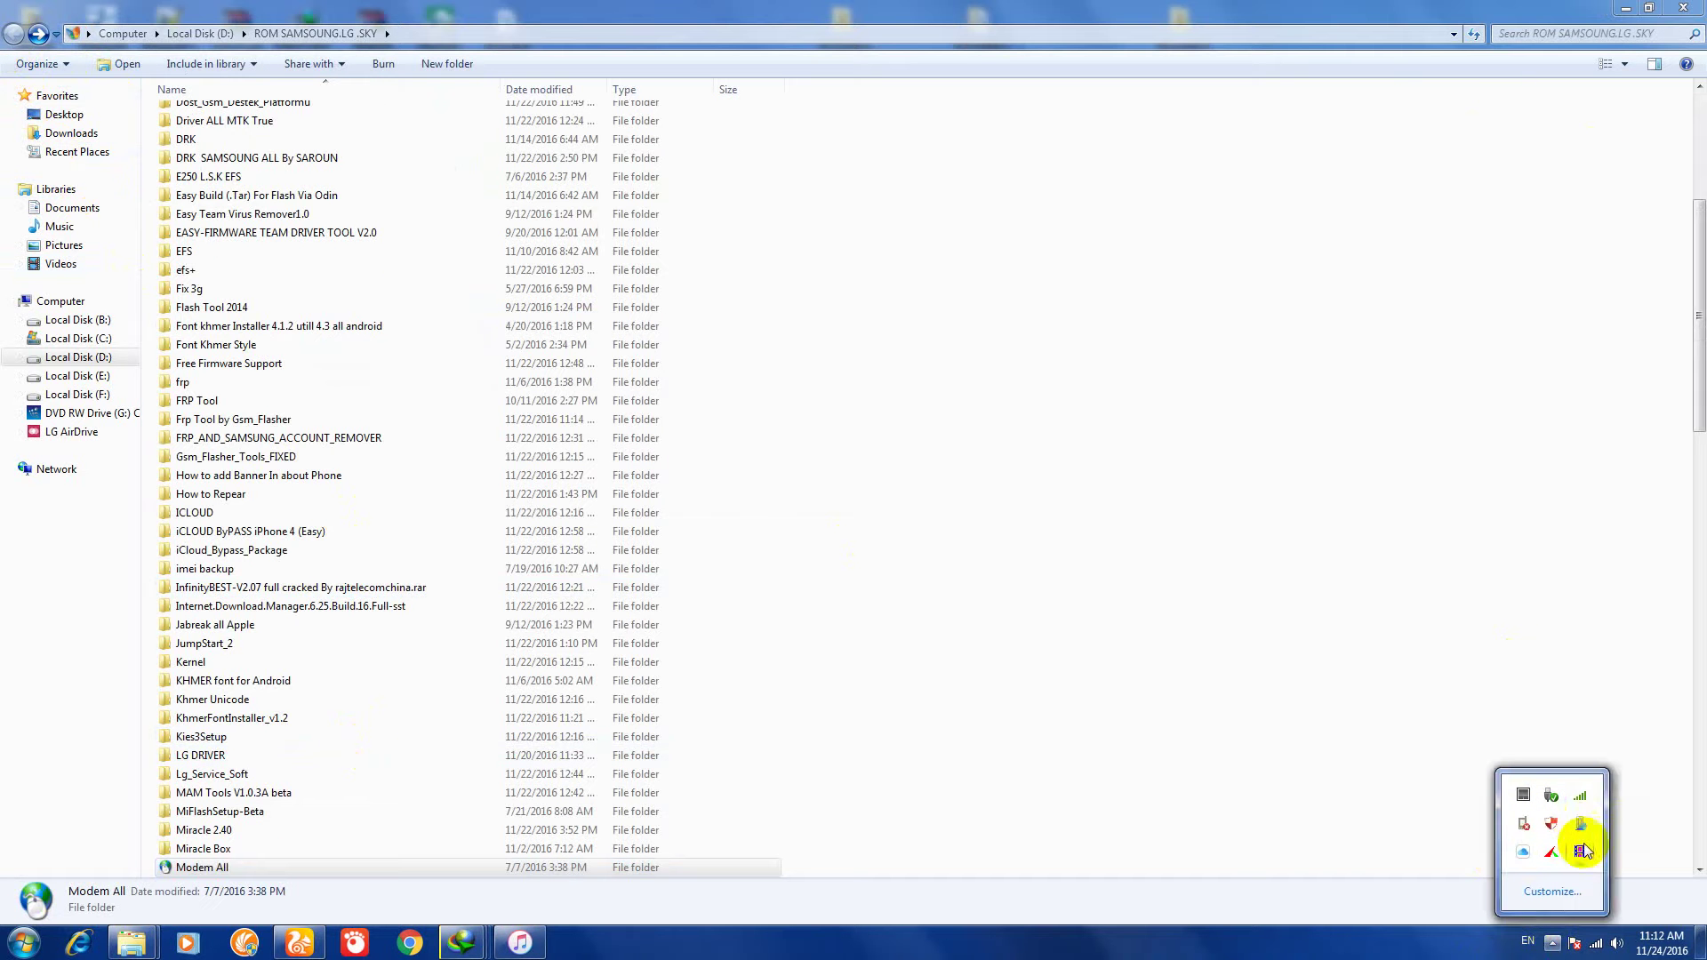
pyautogui.click(1583, 827)
pyautogui.moveTo(934, 655); pyautogui.dragTo(1229, 827)
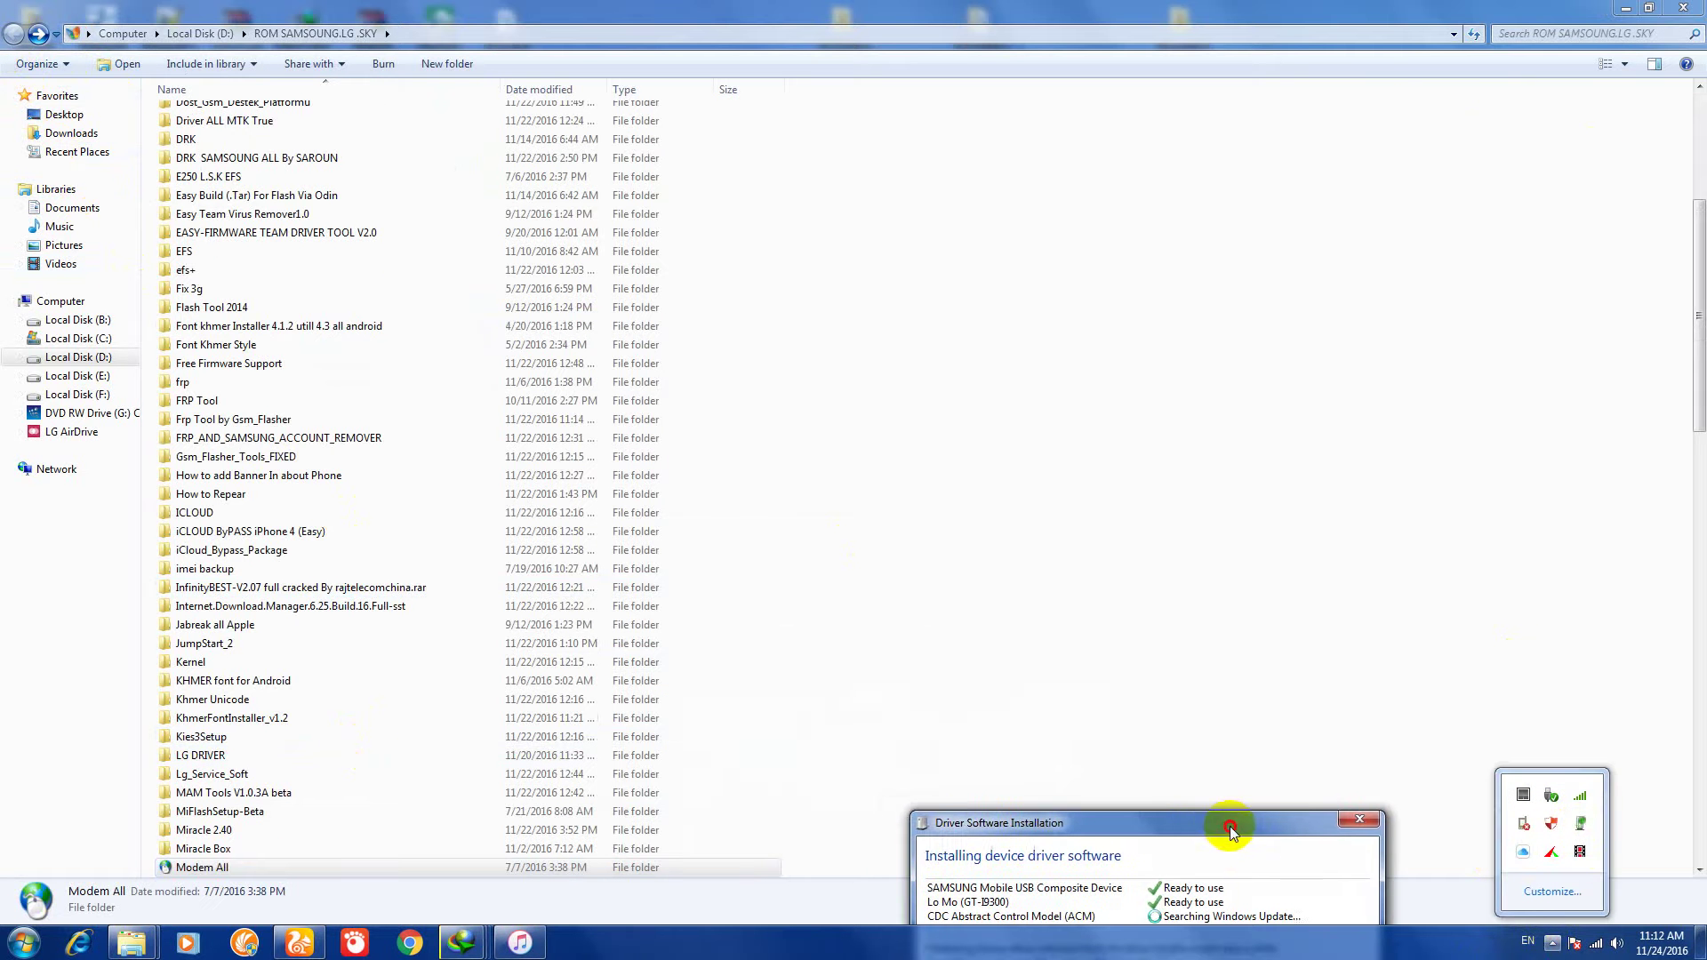
pyautogui.click(474, 706)
# Step: Go over the tool folders from Jabreak all Apple and JumpStart_2 down to Program Samsoung
pyautogui.click(219, 631)
pyautogui.click(196, 644)
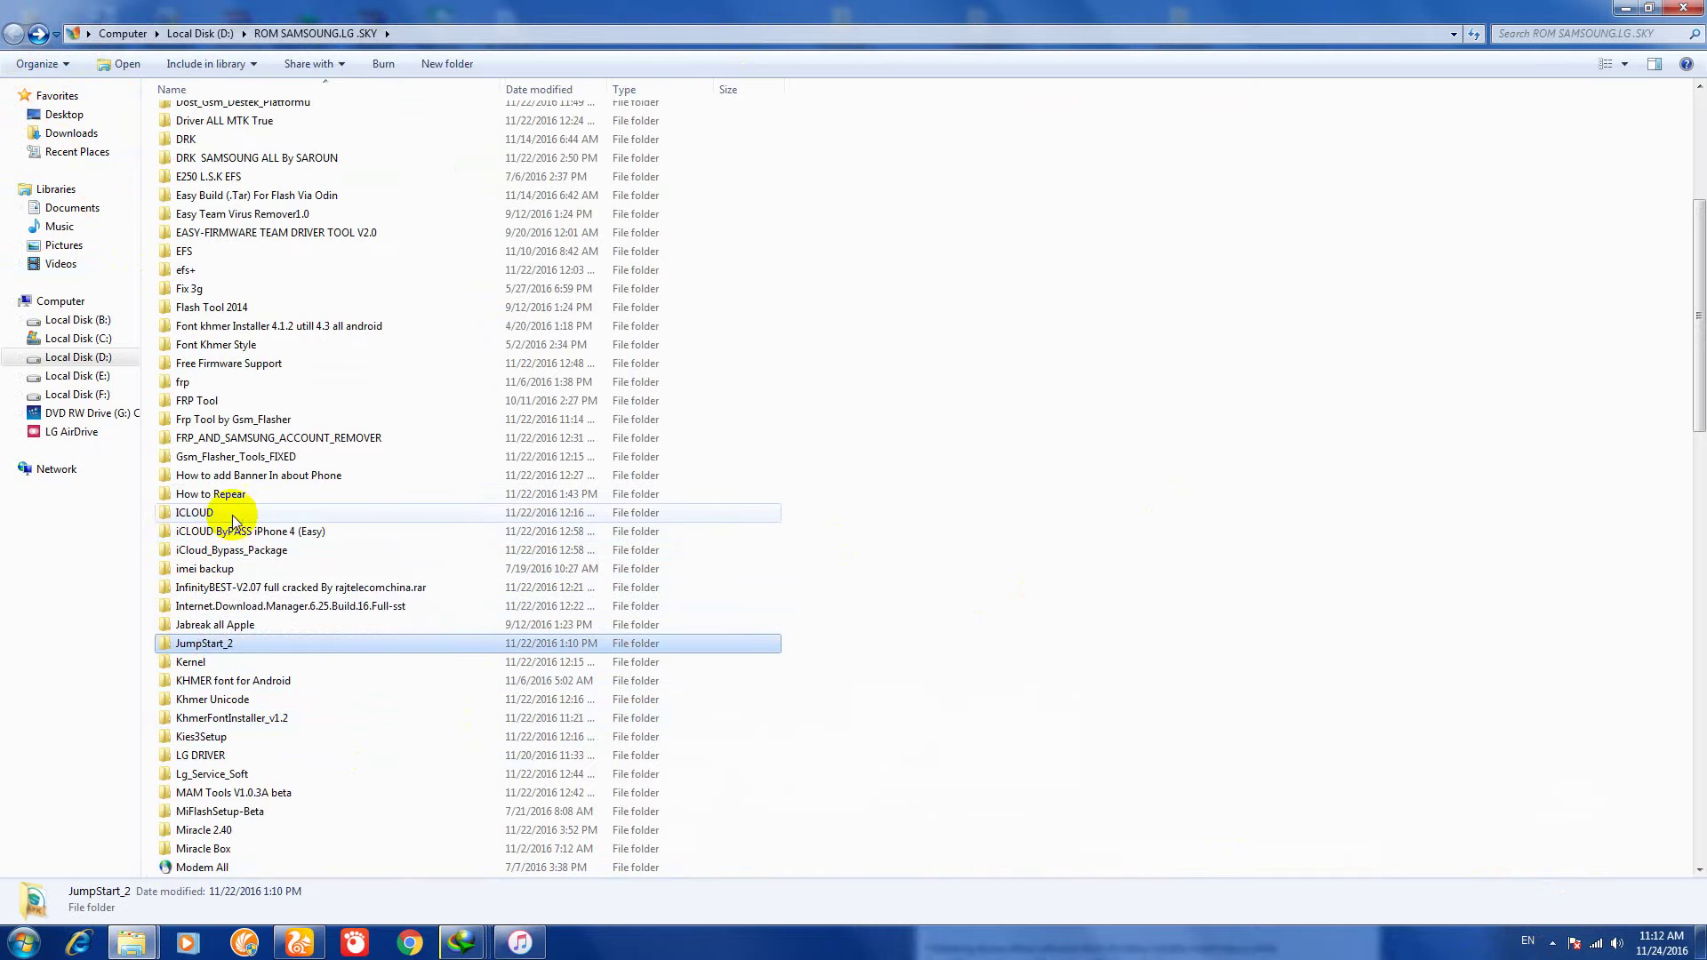
pyautogui.scroll(-2, 236, 502)
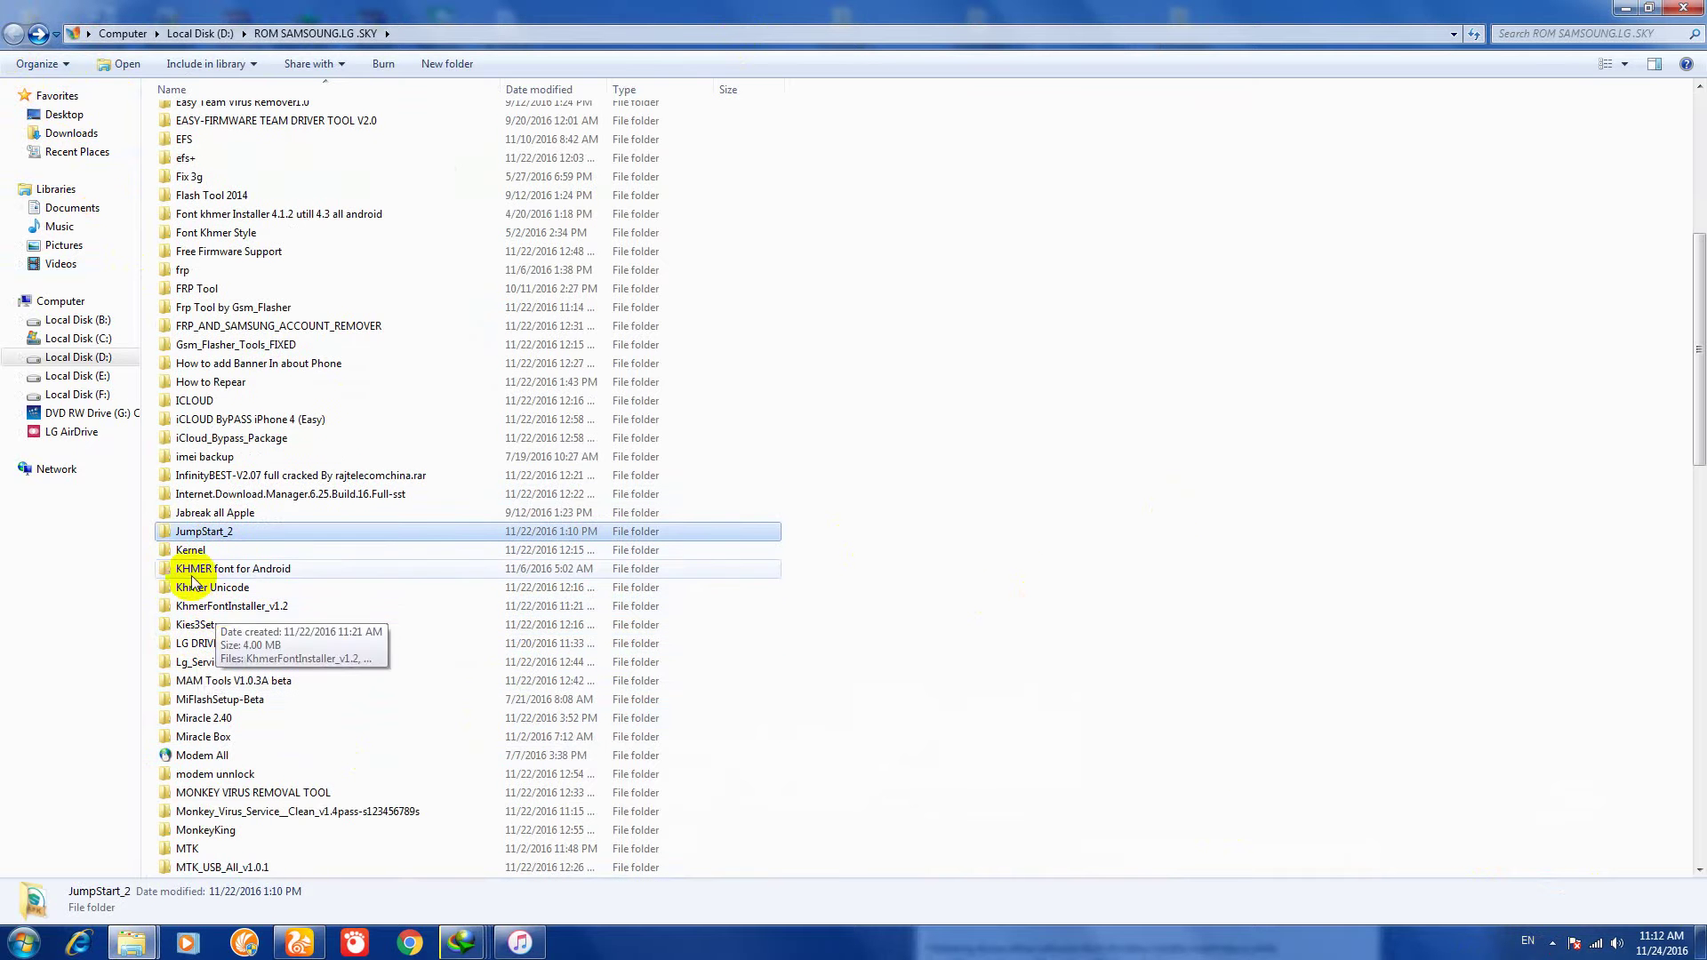
pyautogui.scroll(-2, 222, 774)
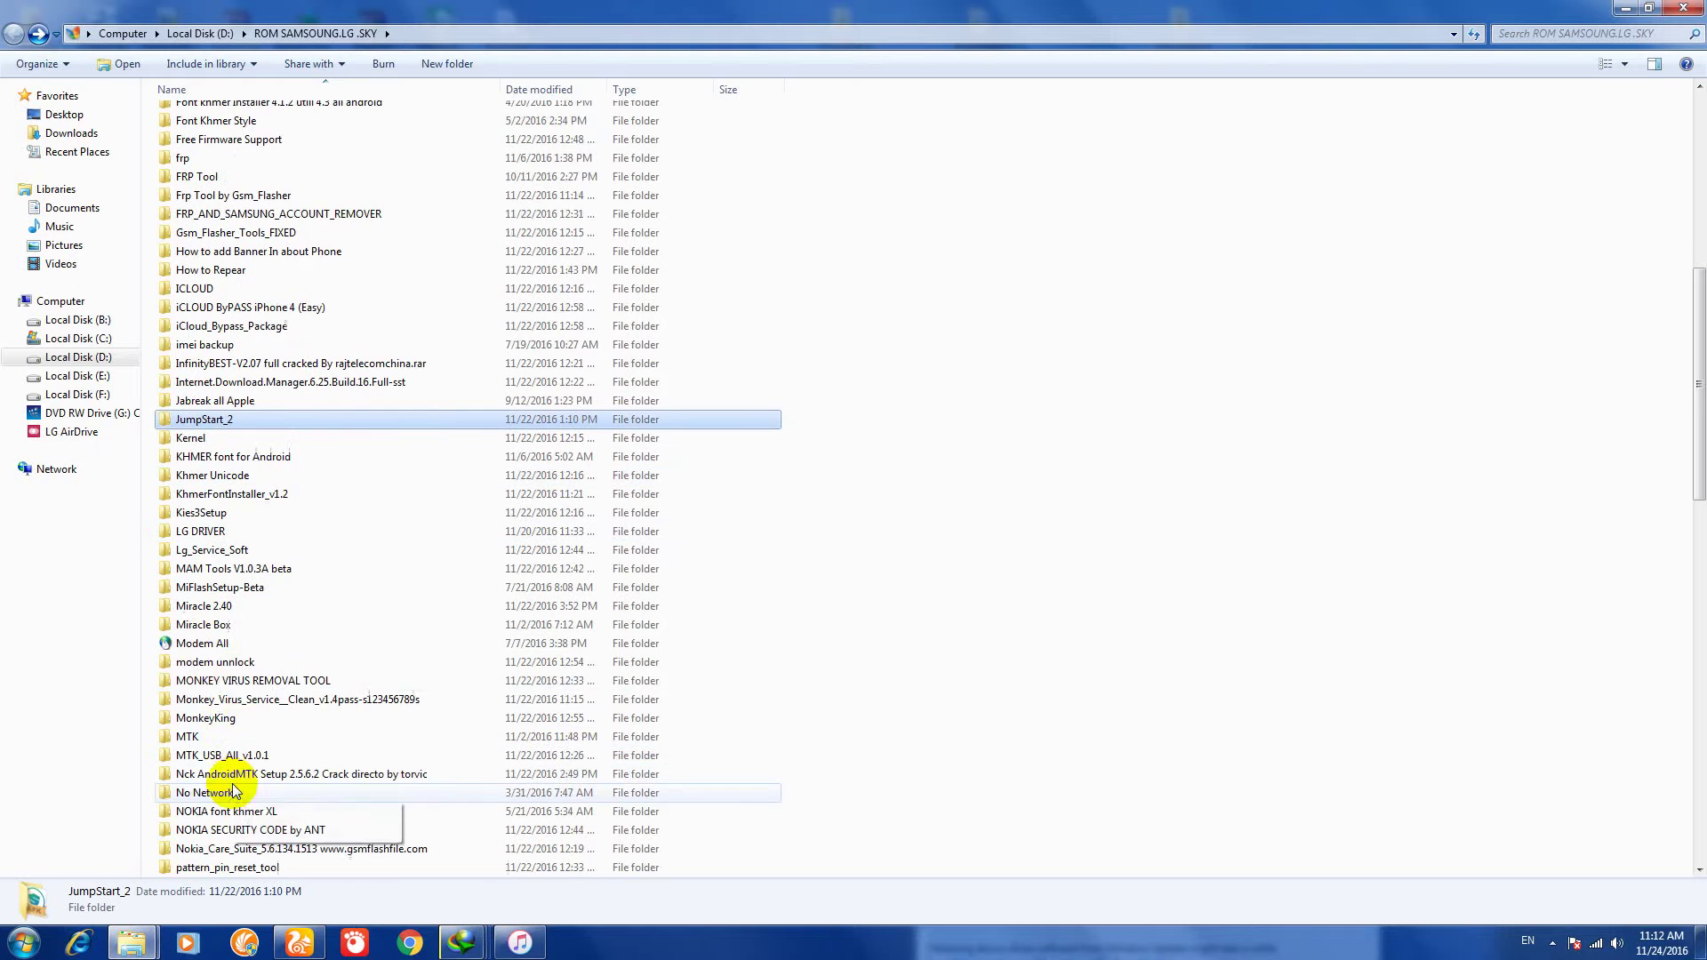
pyautogui.scroll(-2, 218, 747)
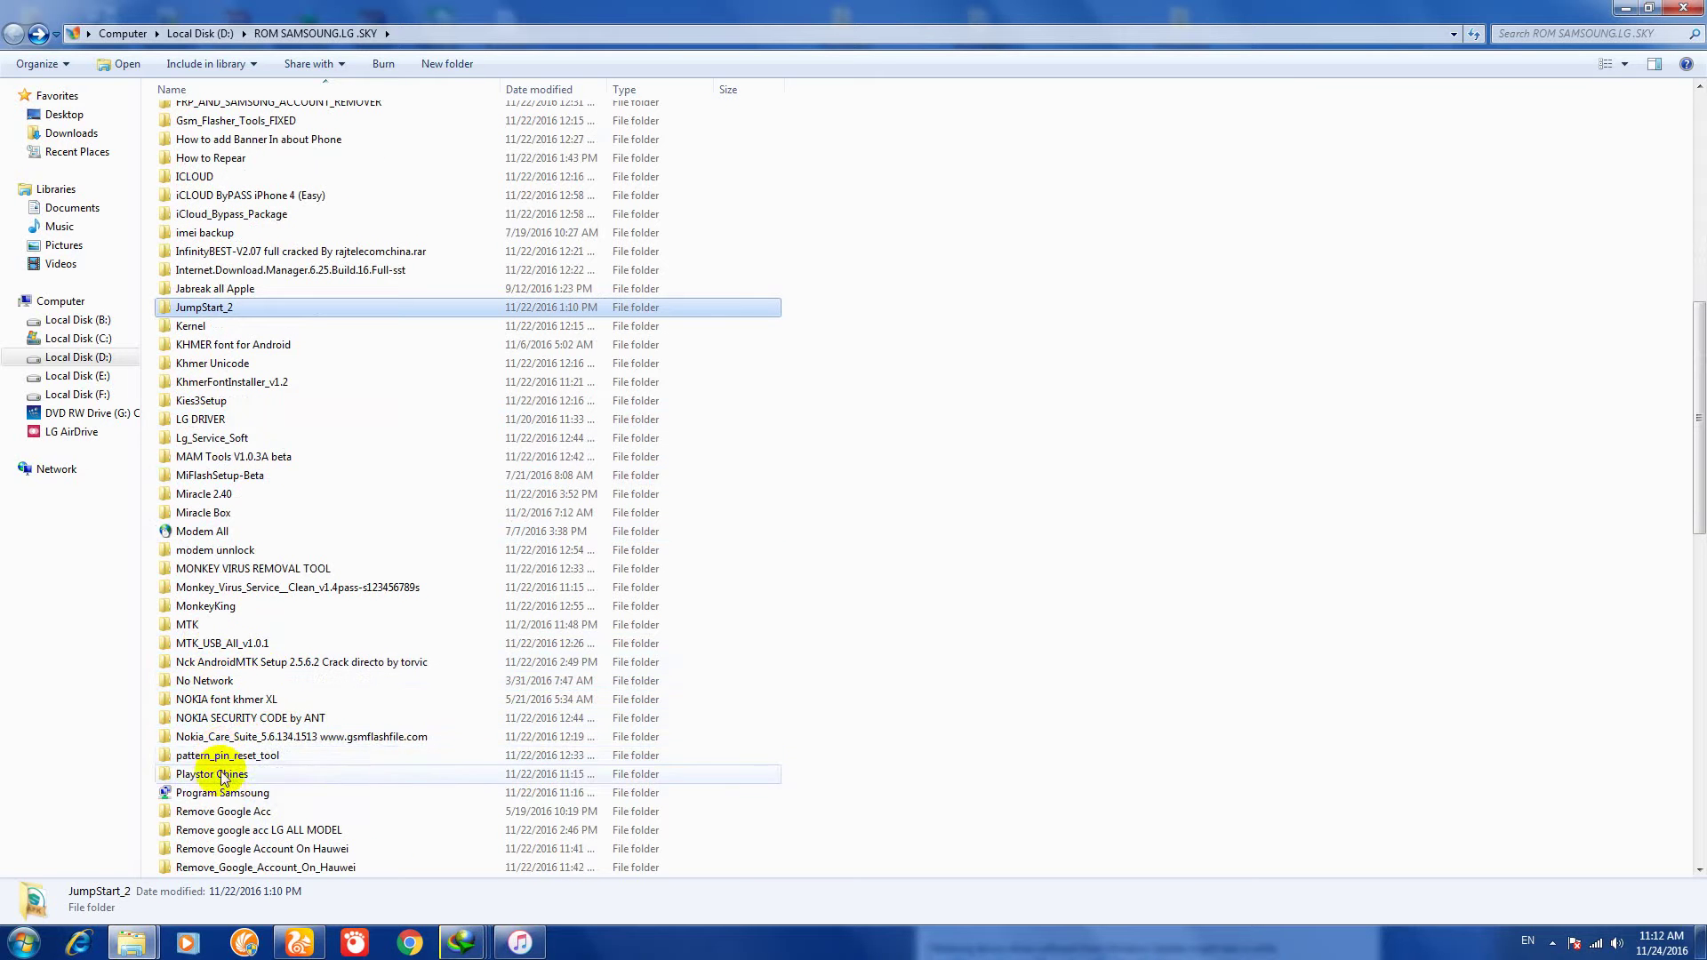
pyautogui.scroll(-1, 211, 791)
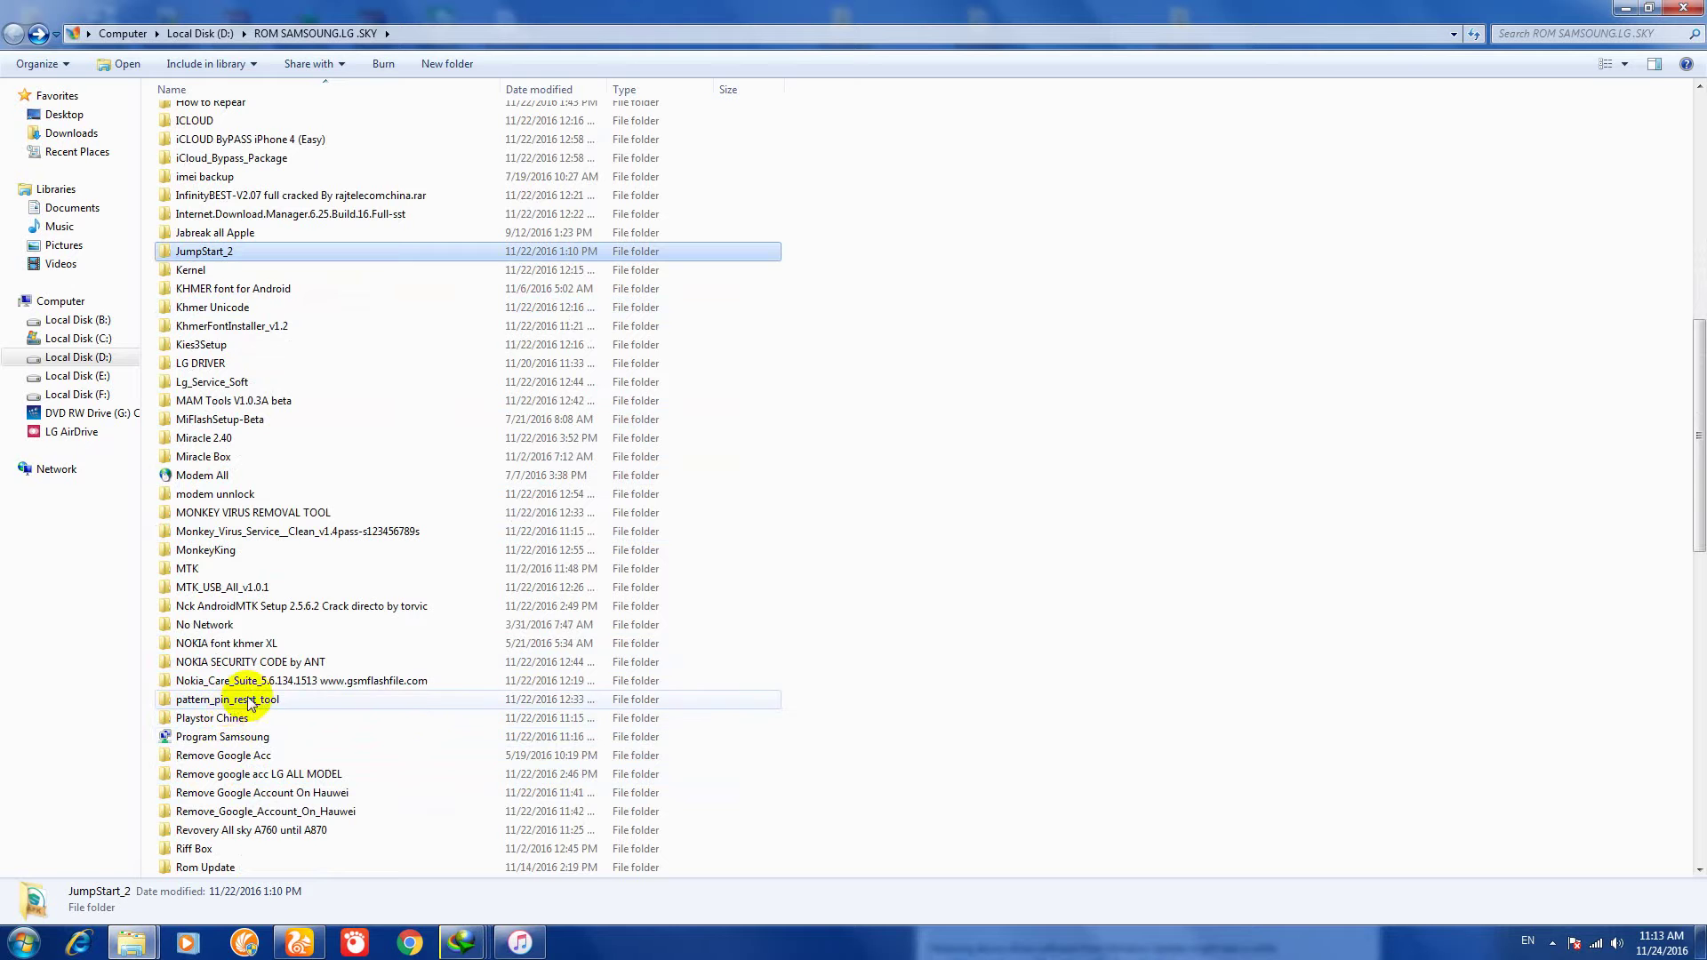
# Step: Go over the folders from Program Samsoung and the Google account removal tools to Riff Box, Rom Update and Root 2016
pyautogui.click(227, 741)
pyautogui.click(230, 757)
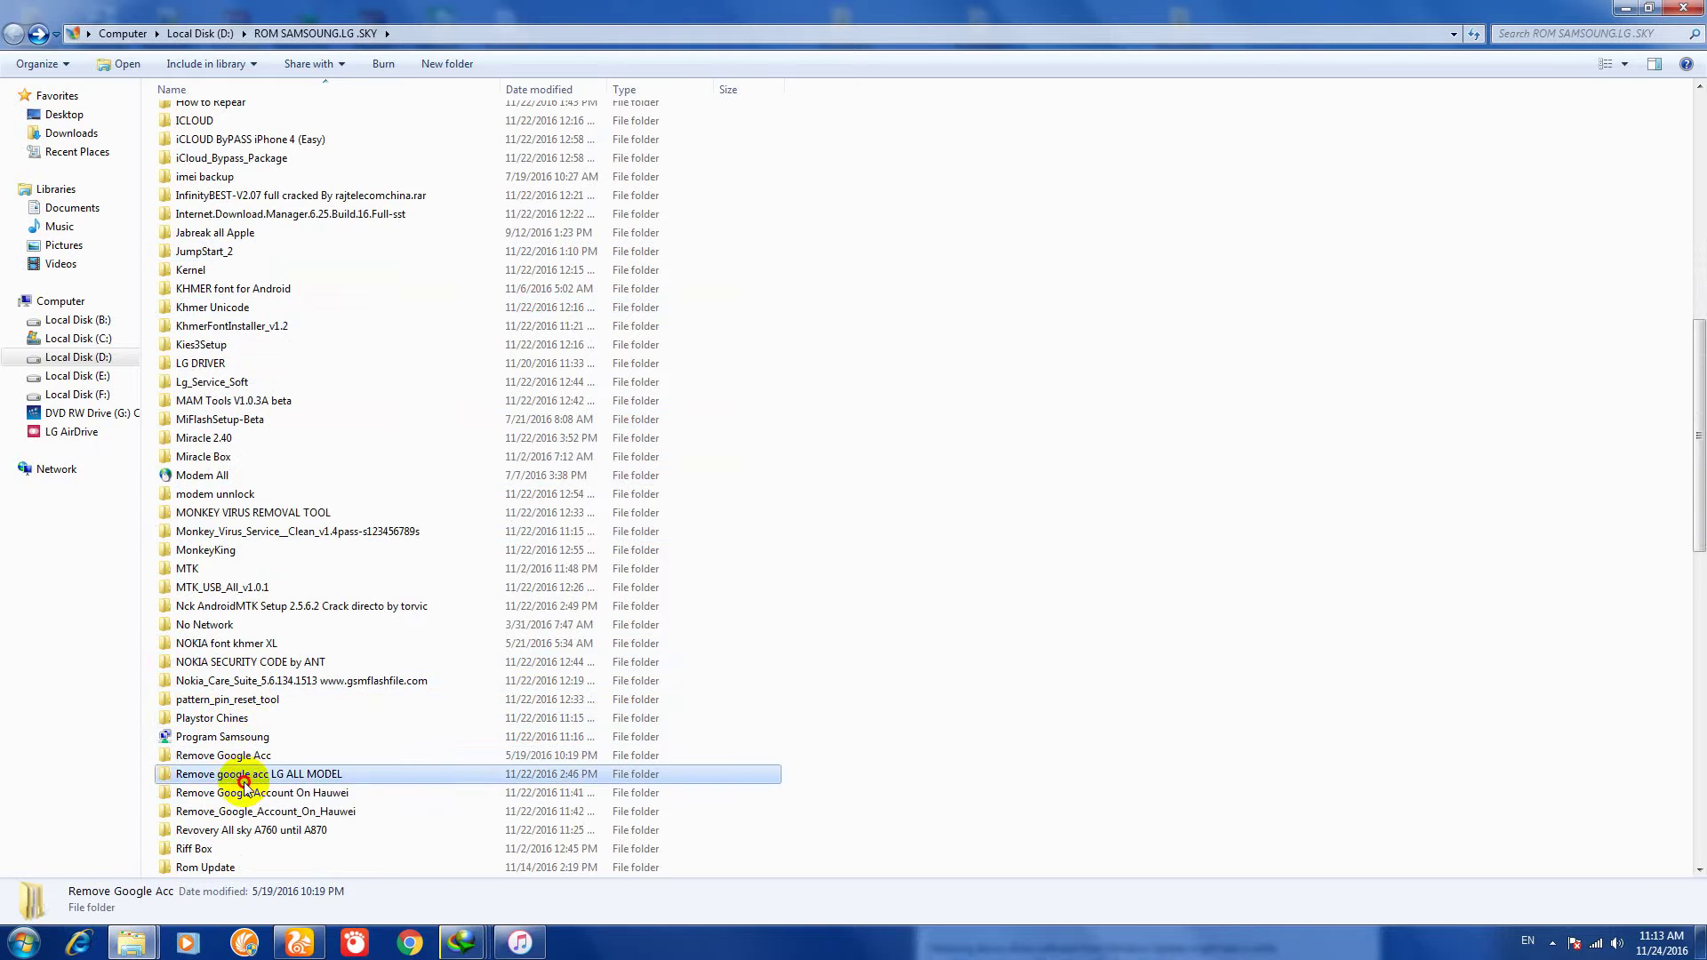
pyautogui.click(235, 794)
pyautogui.click(252, 813)
pyautogui.scroll(-2, 258, 805)
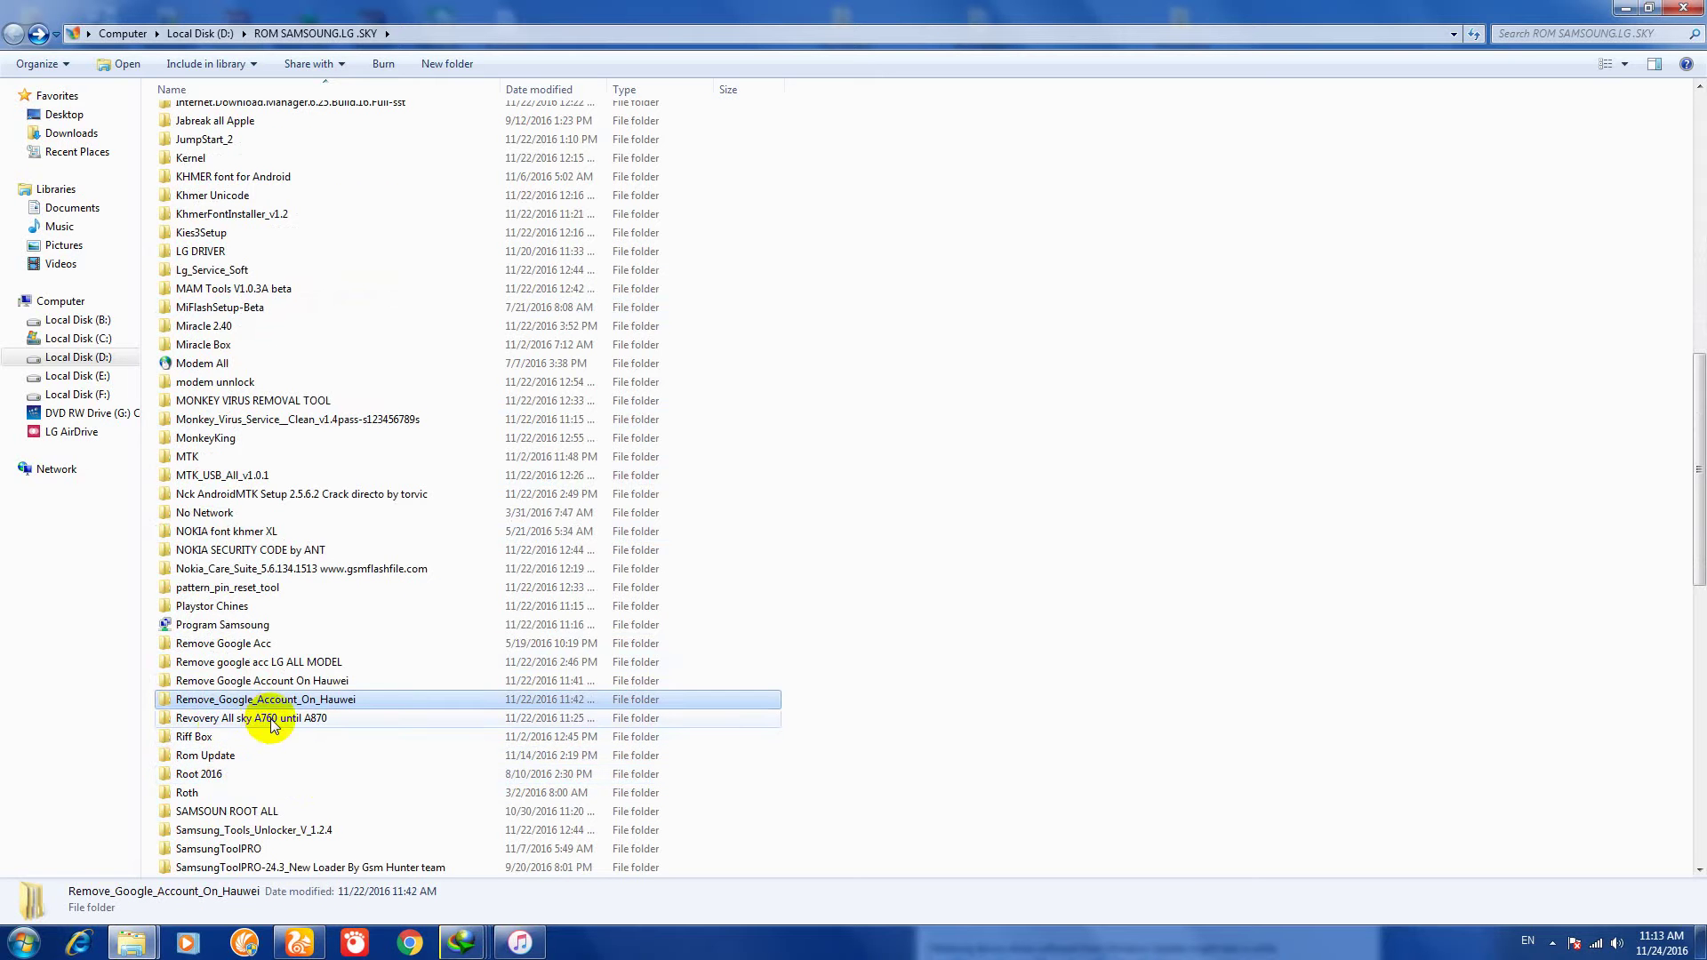
pyautogui.click(192, 738)
pyautogui.click(209, 757)
pyautogui.click(210, 776)
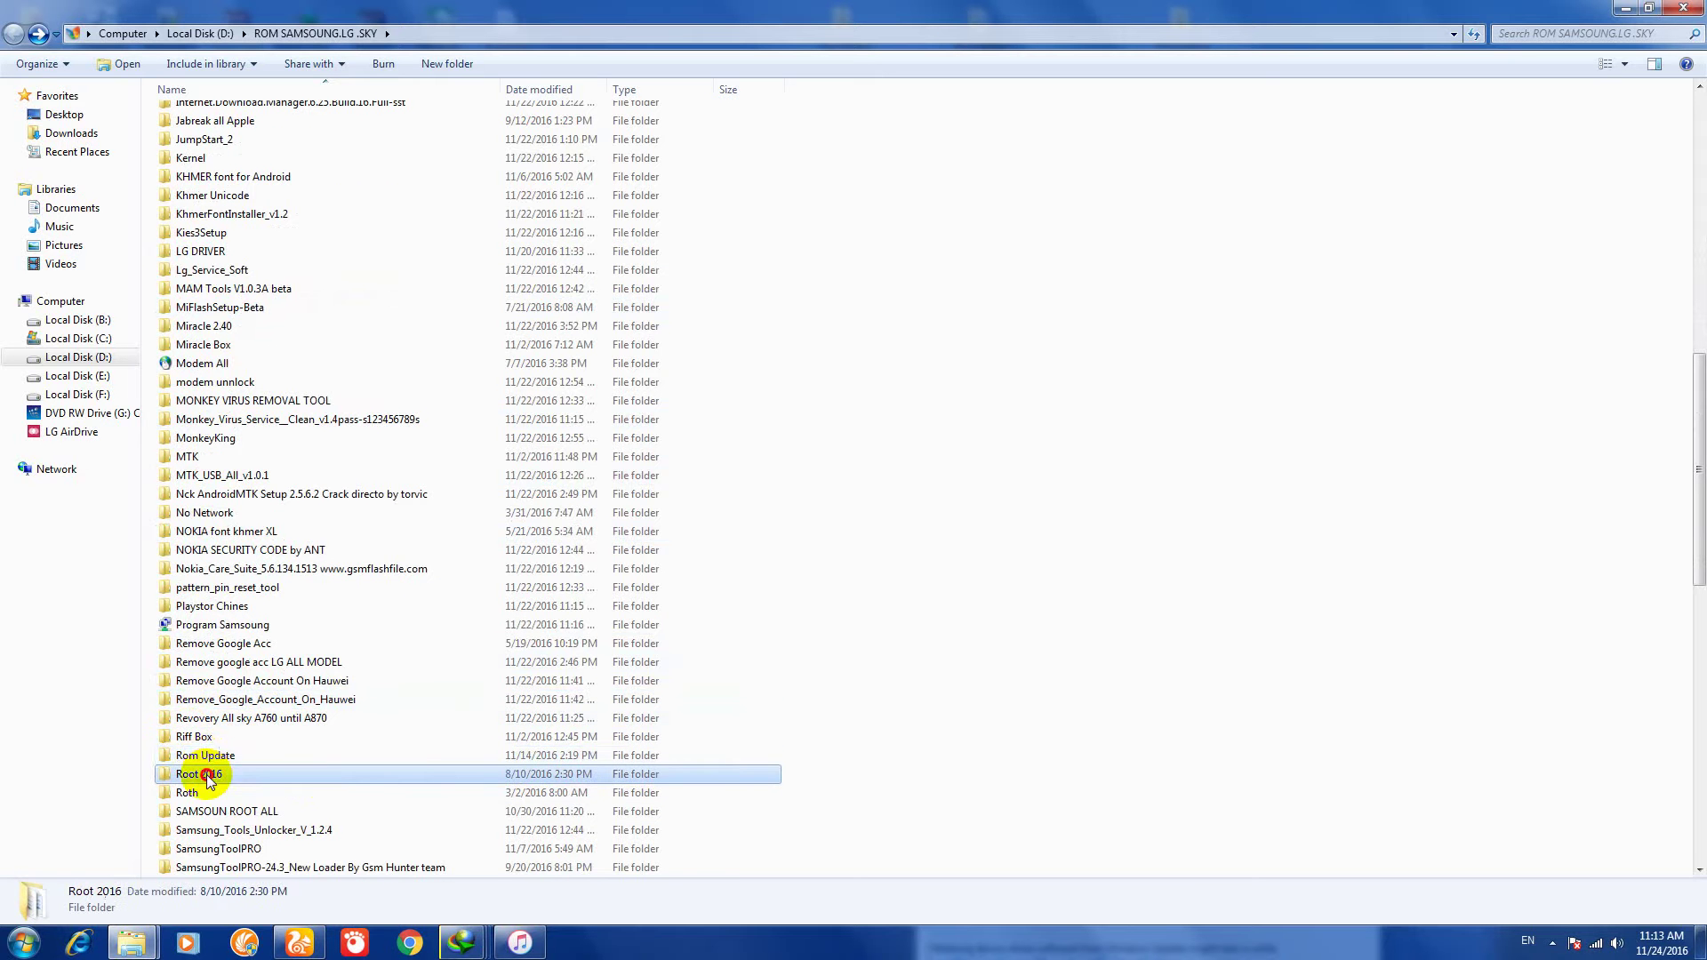
# Step: Review the links in the Rom Update folder's ROM document, recheck the driver installation, and return to ROM SAMSOUNG.LG .SKY
pyautogui.doubleClick(200, 755)
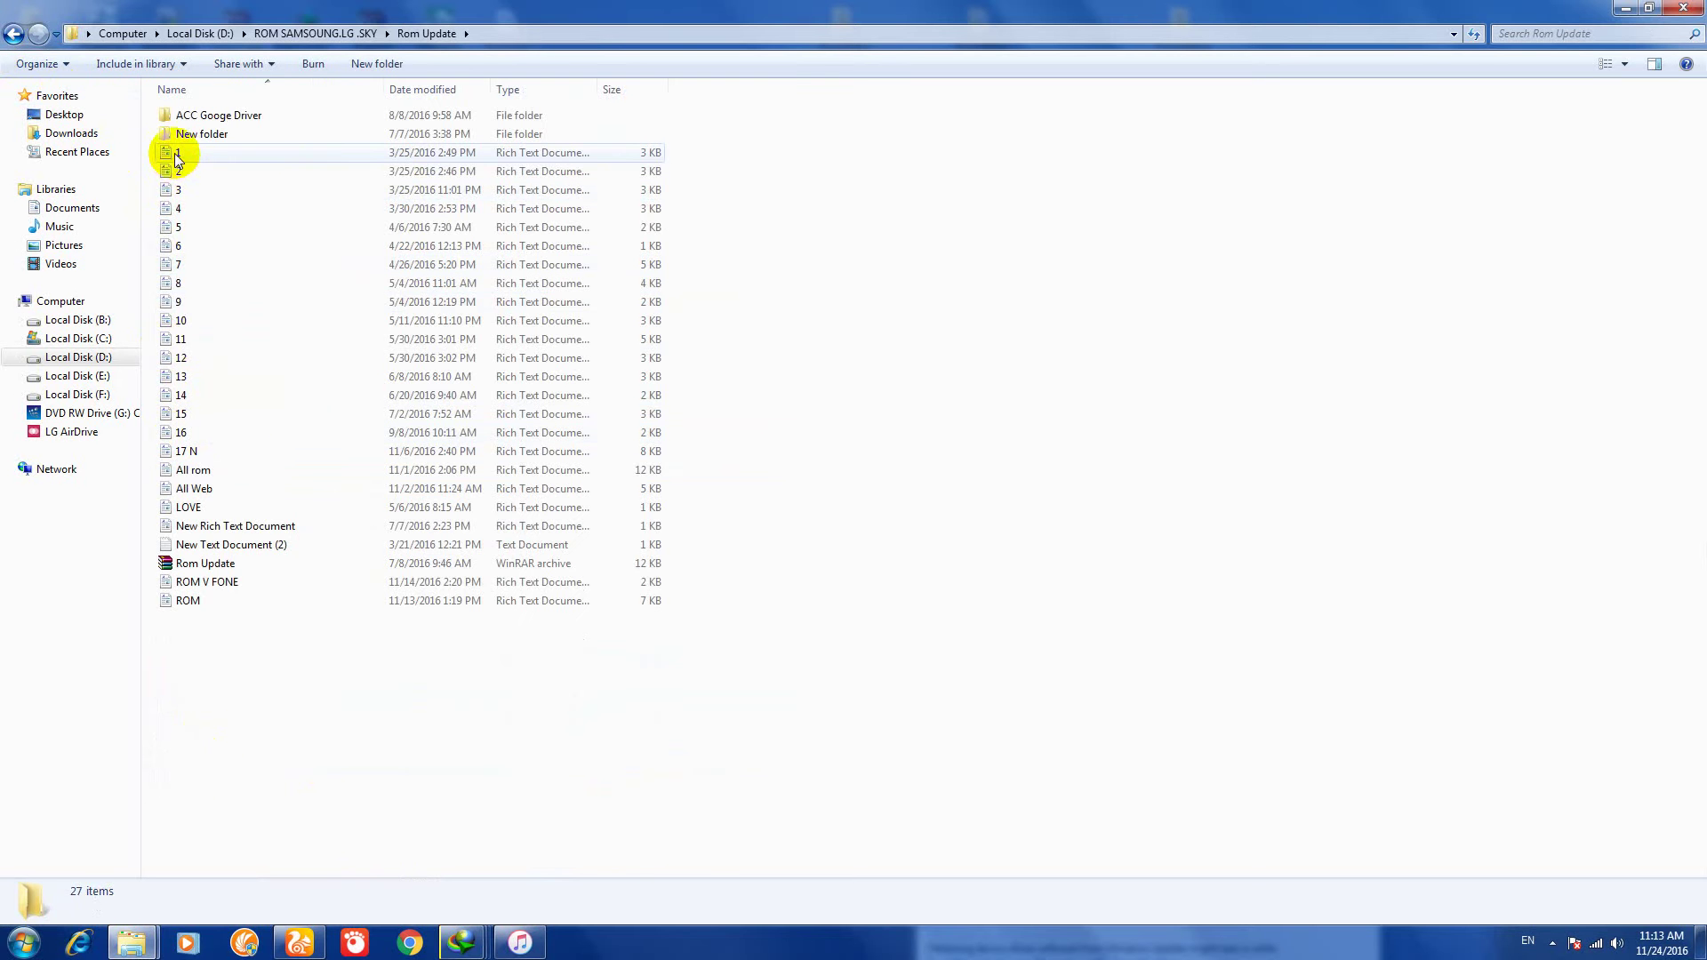
pyautogui.click(198, 602)
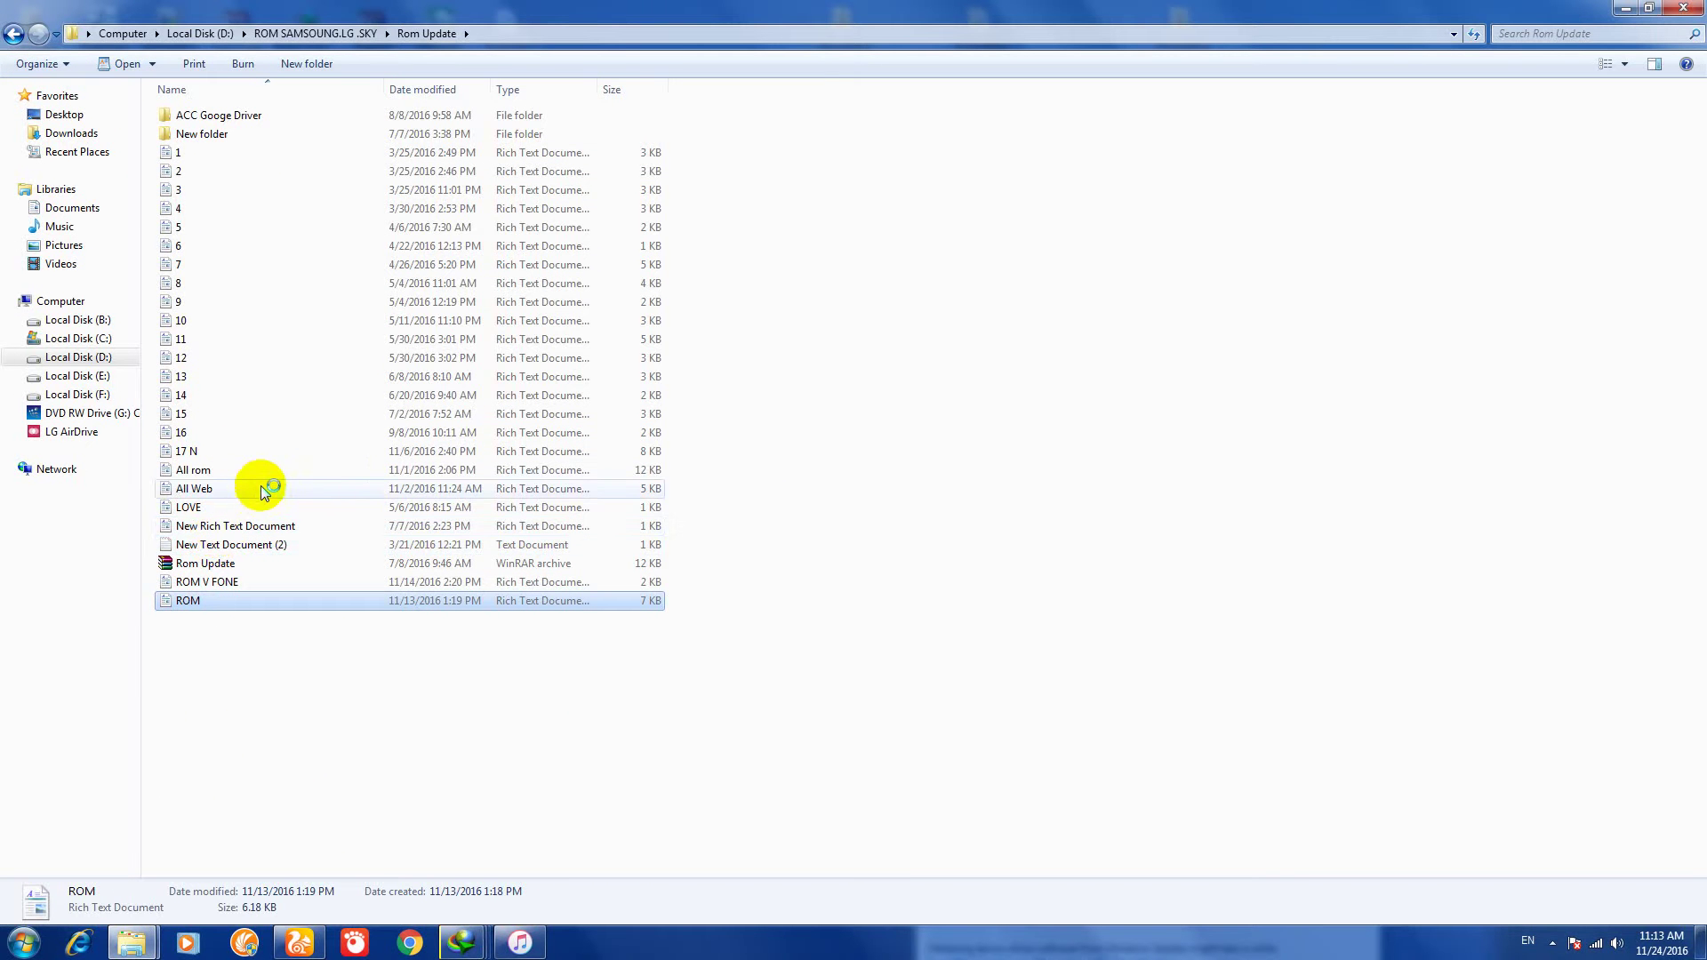
pyautogui.click(1552, 943)
pyautogui.click(1581, 827)
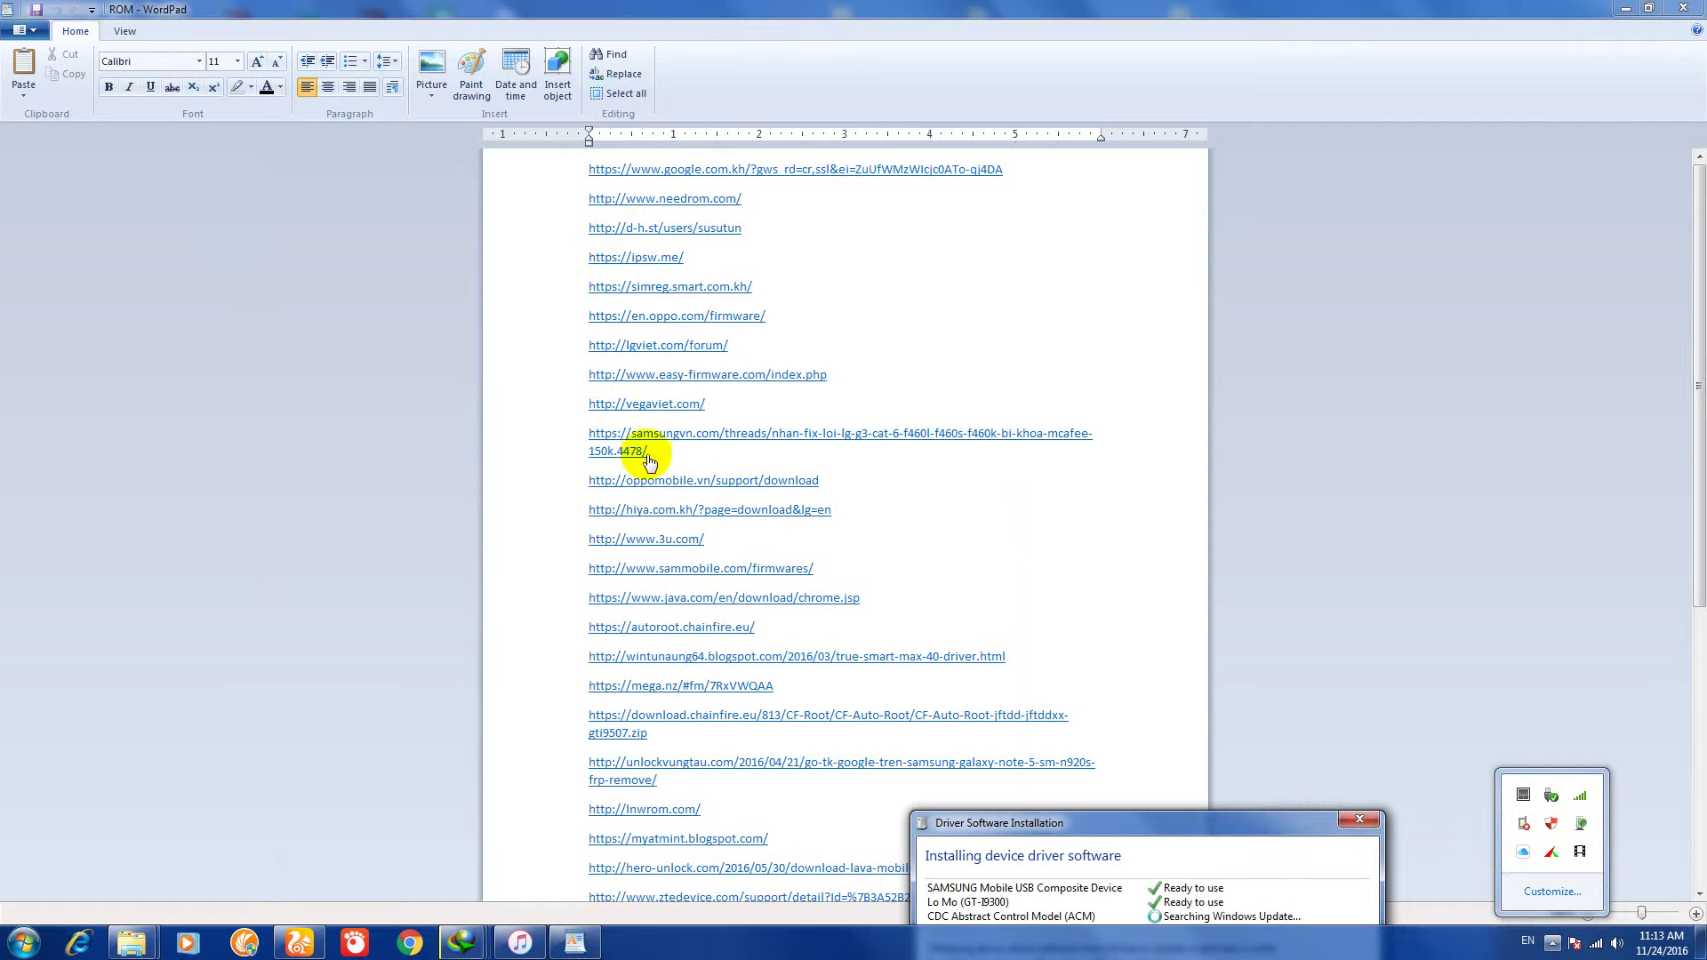
pyautogui.click(644, 602)
pyautogui.click(1690, 7)
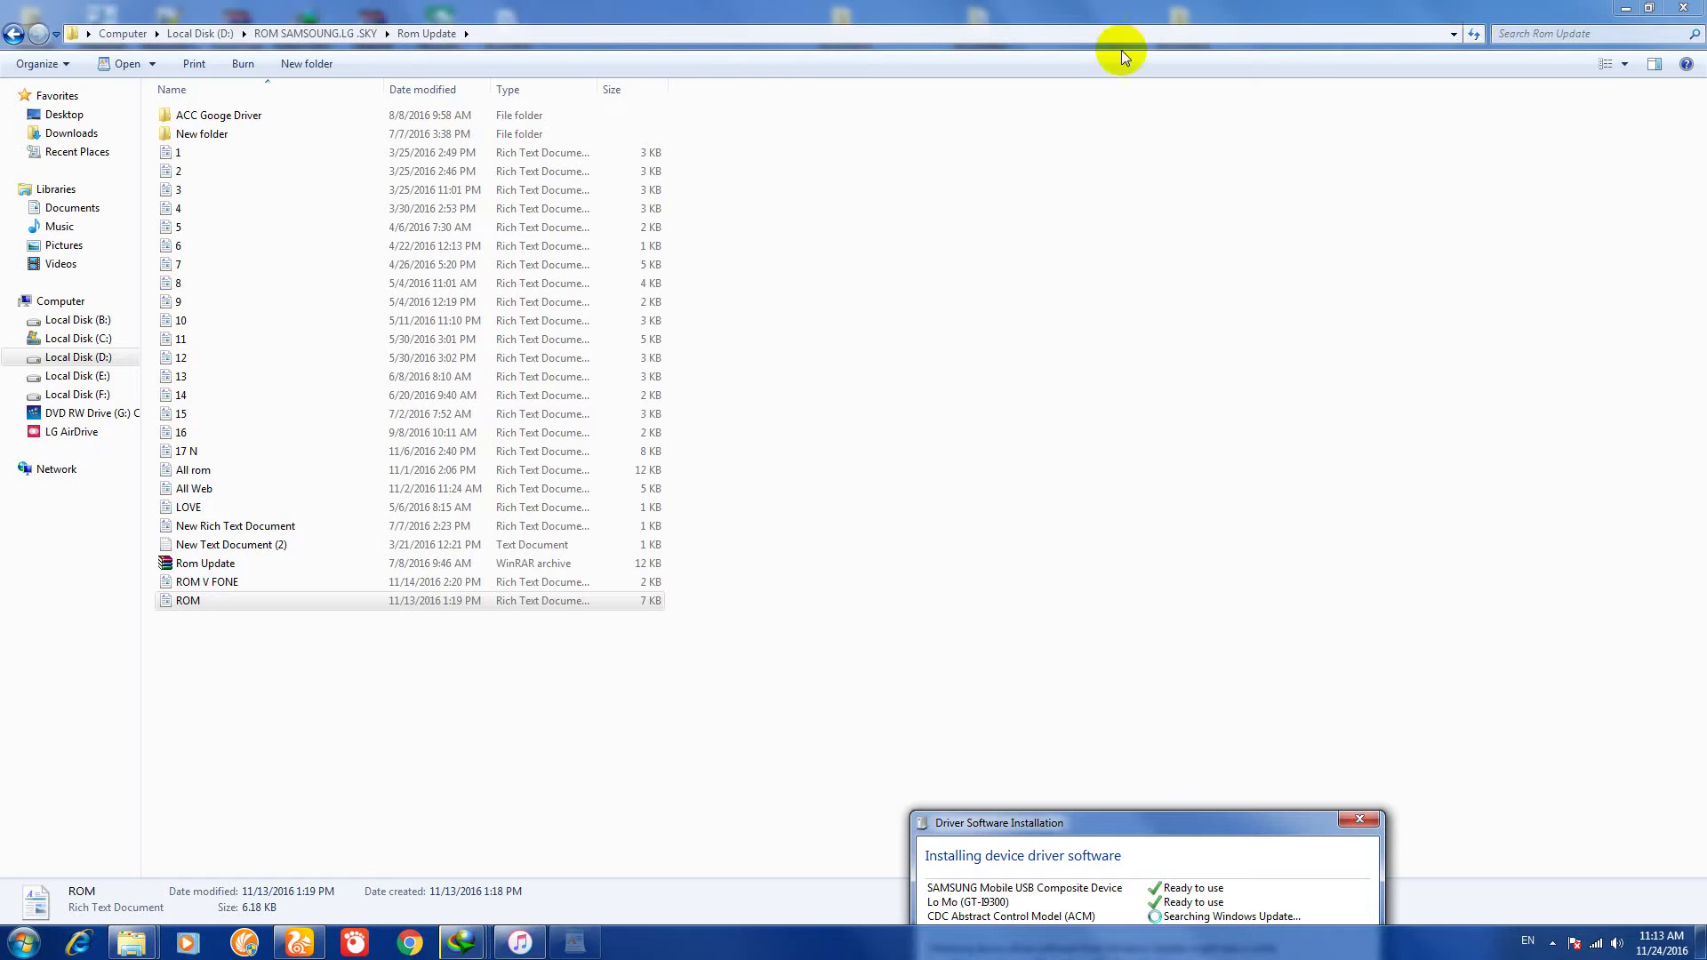
pyautogui.click(13, 35)
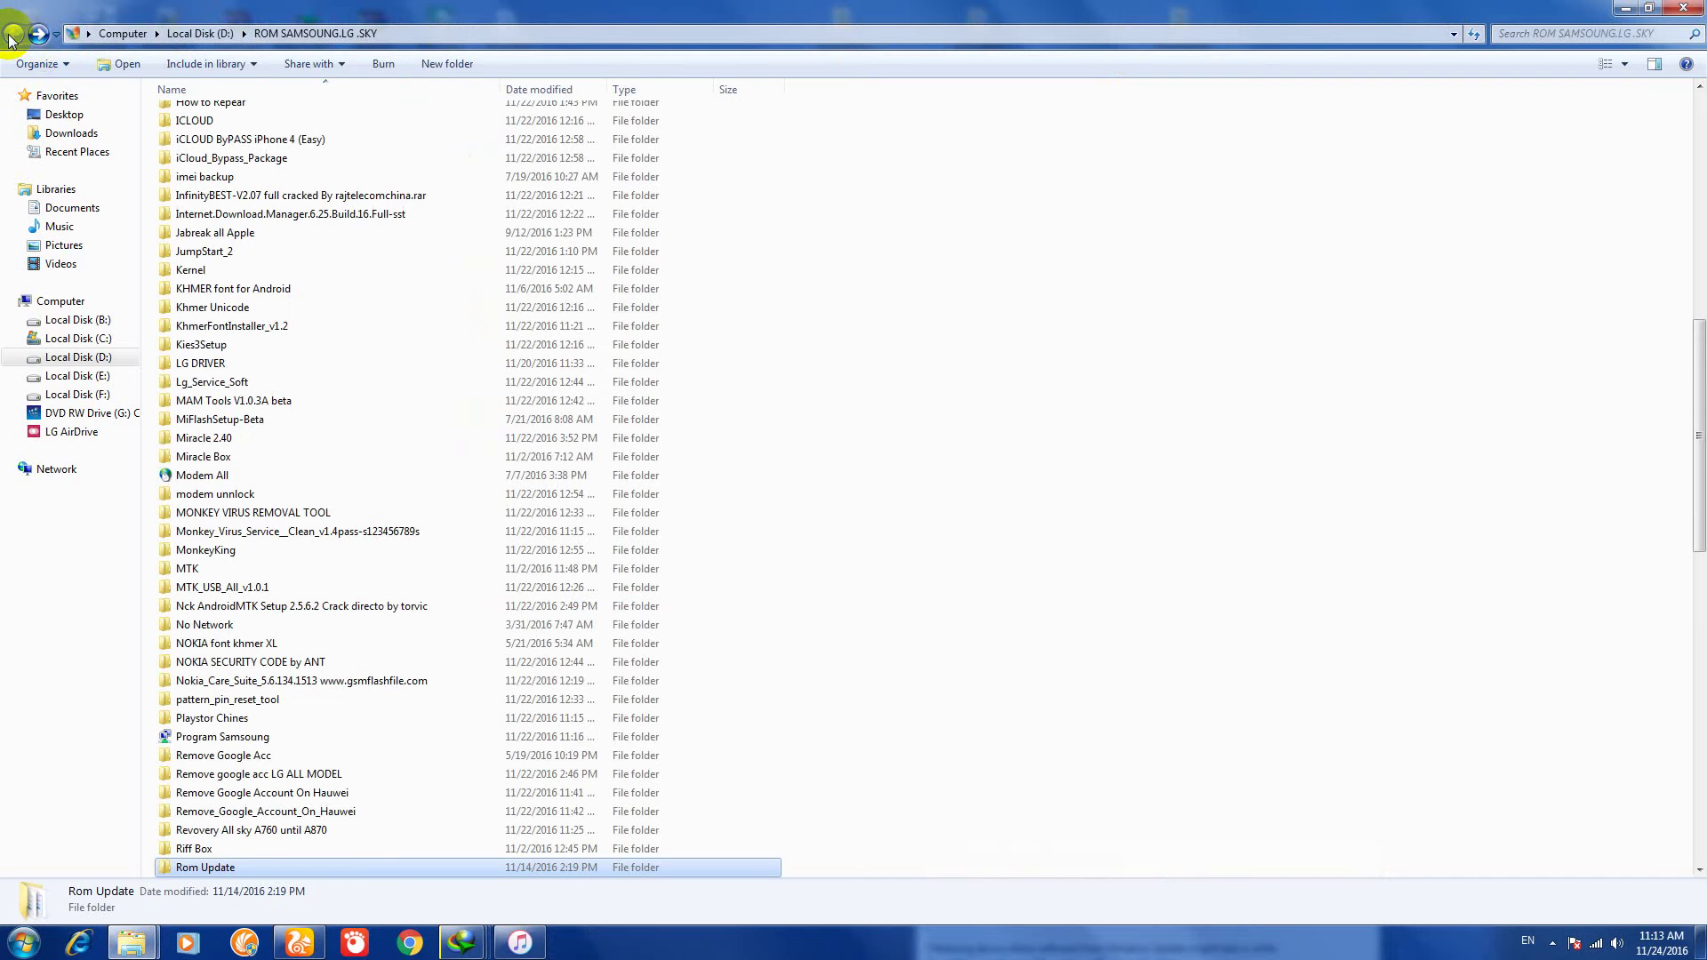
# Step: Check the root files in SAMSOUN ROOT ALL and its 6.0 folder, and return to ROM SAMSOUNG.LG .SKY
pyautogui.scroll(-4, 461, 304)
pyautogui.doubleClick(240, 697)
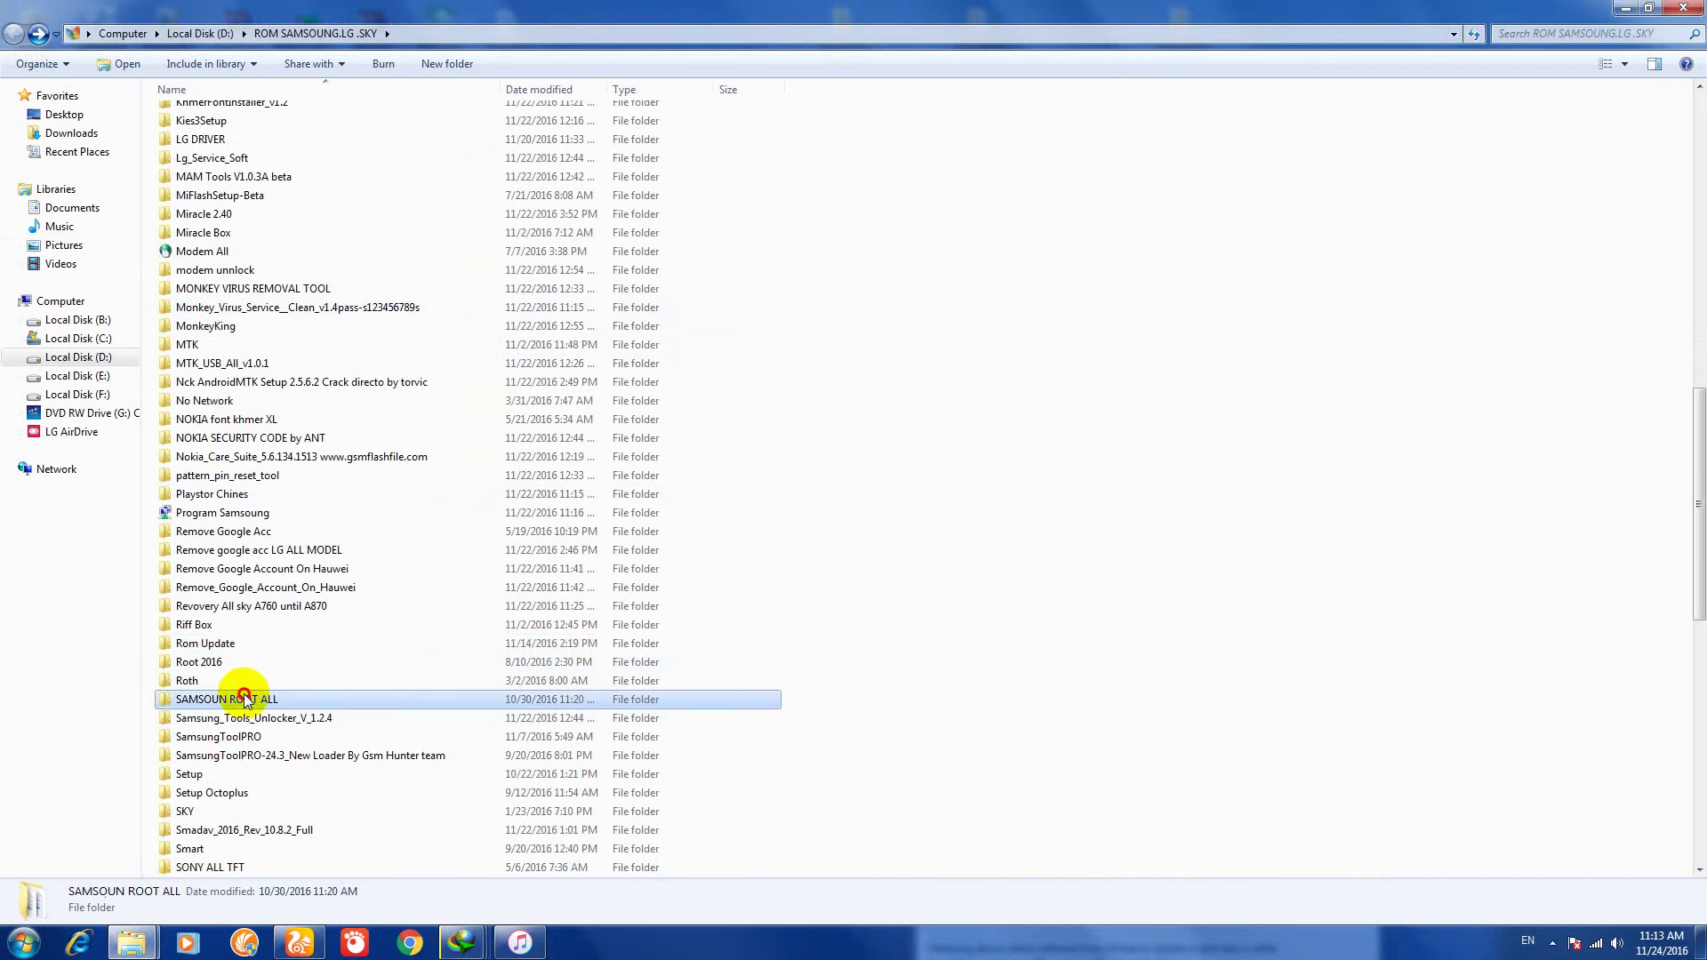
pyautogui.scroll(-5, 215, 424)
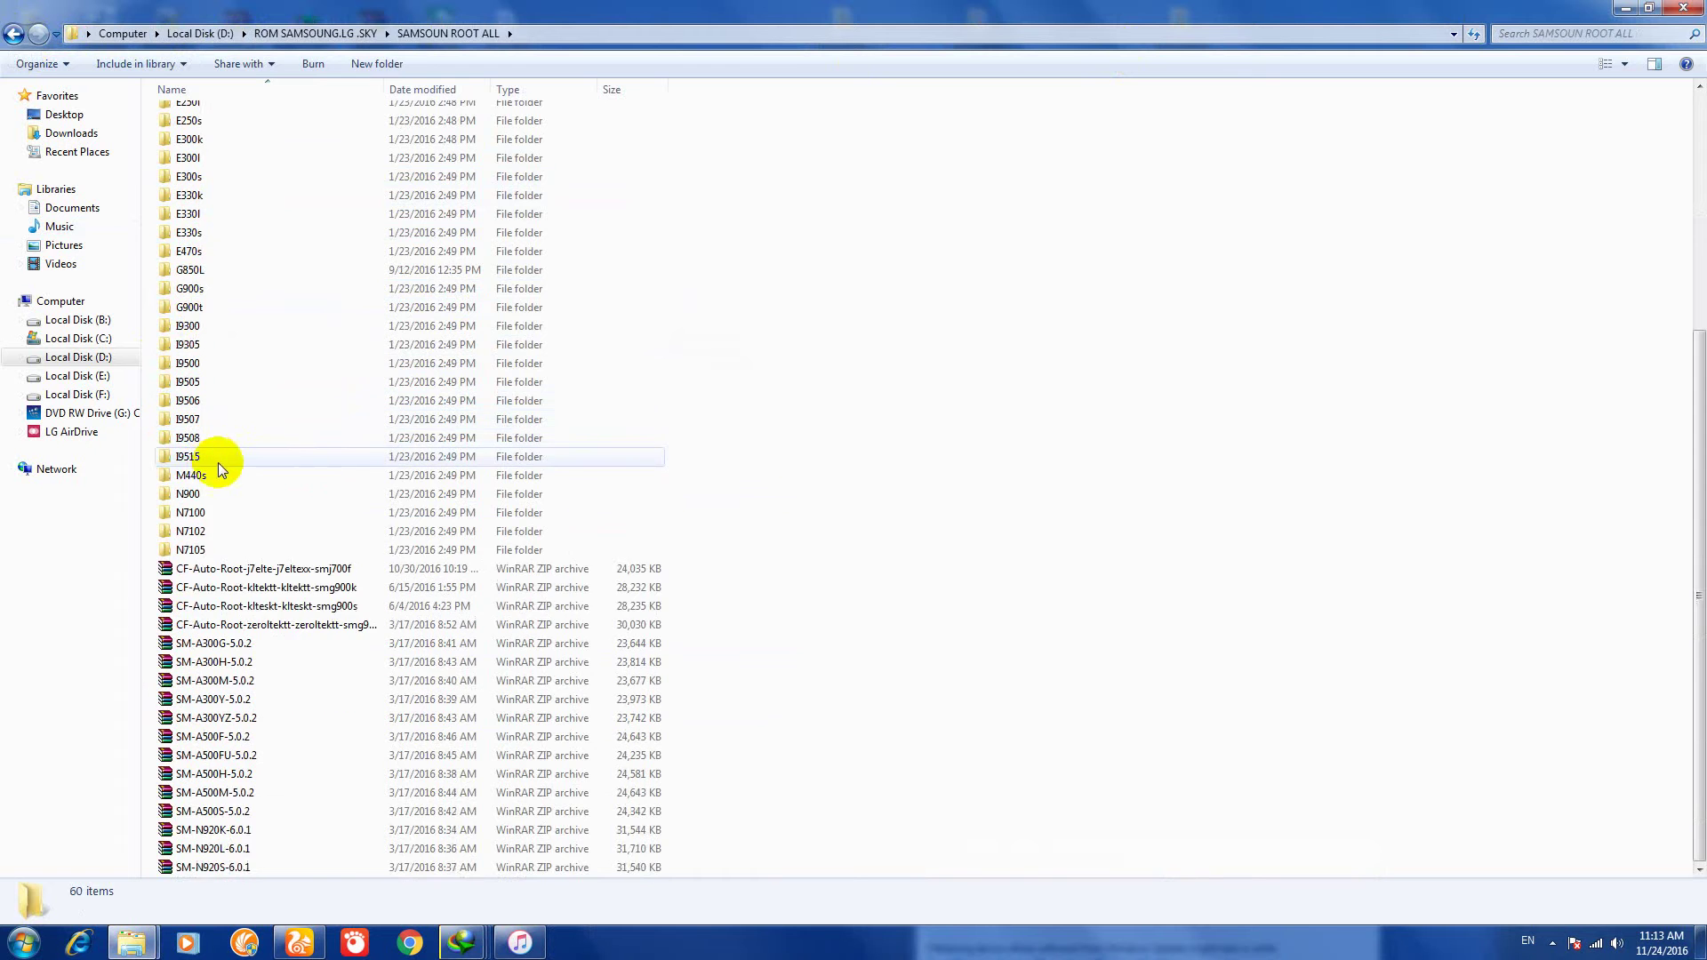
pyautogui.scroll(5, 244, 352)
pyautogui.doubleClick(192, 124)
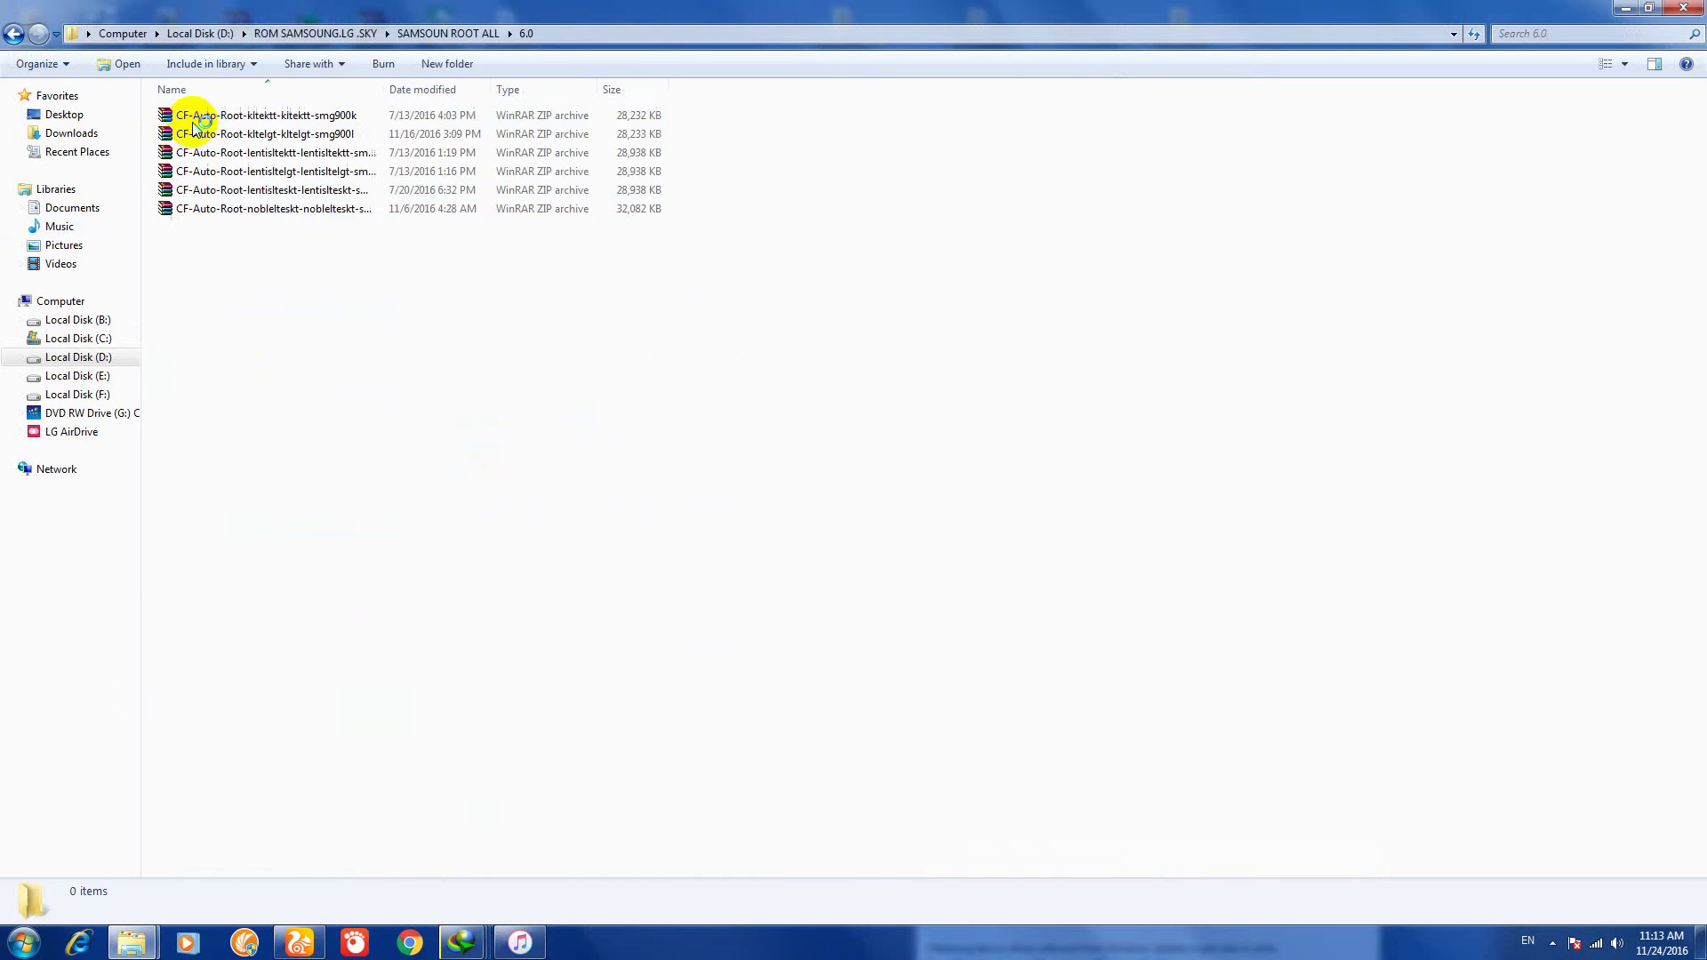
pyautogui.press('BackSpace')
pyautogui.press('BackSpace')
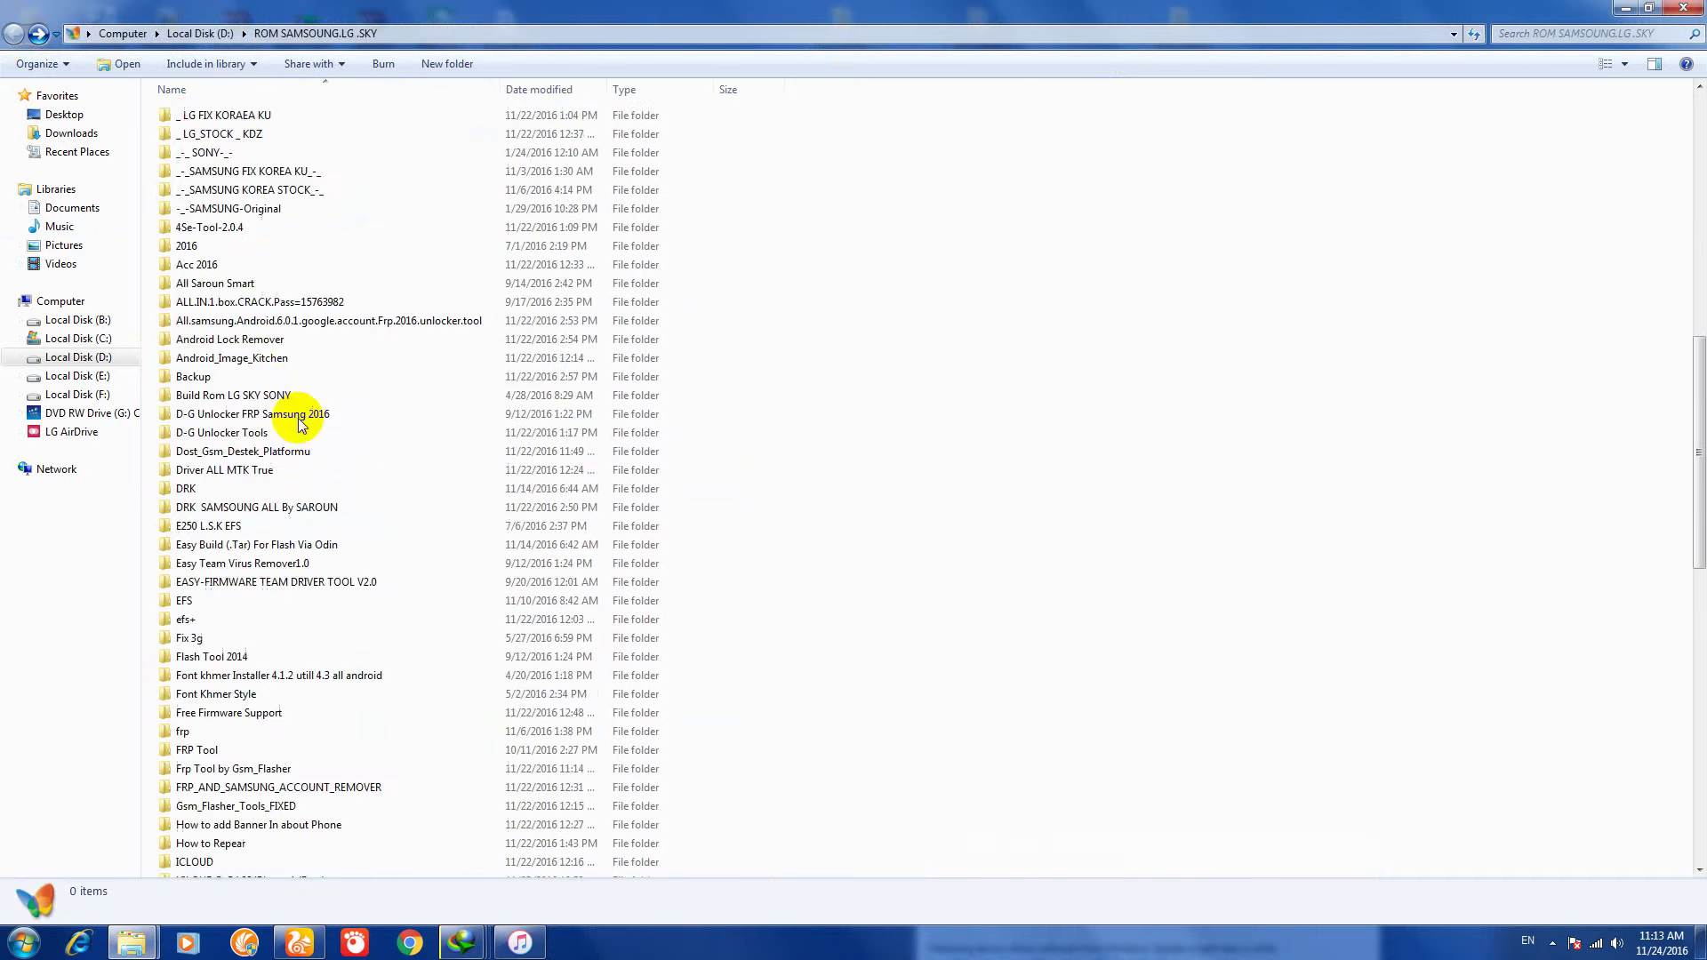
# Step: Go over the SamsungToolPRO folders and check the contents of the _-_ SKY-_- and _-_ SKY-KU_-_ folders in SKY
pyautogui.click(263, 681)
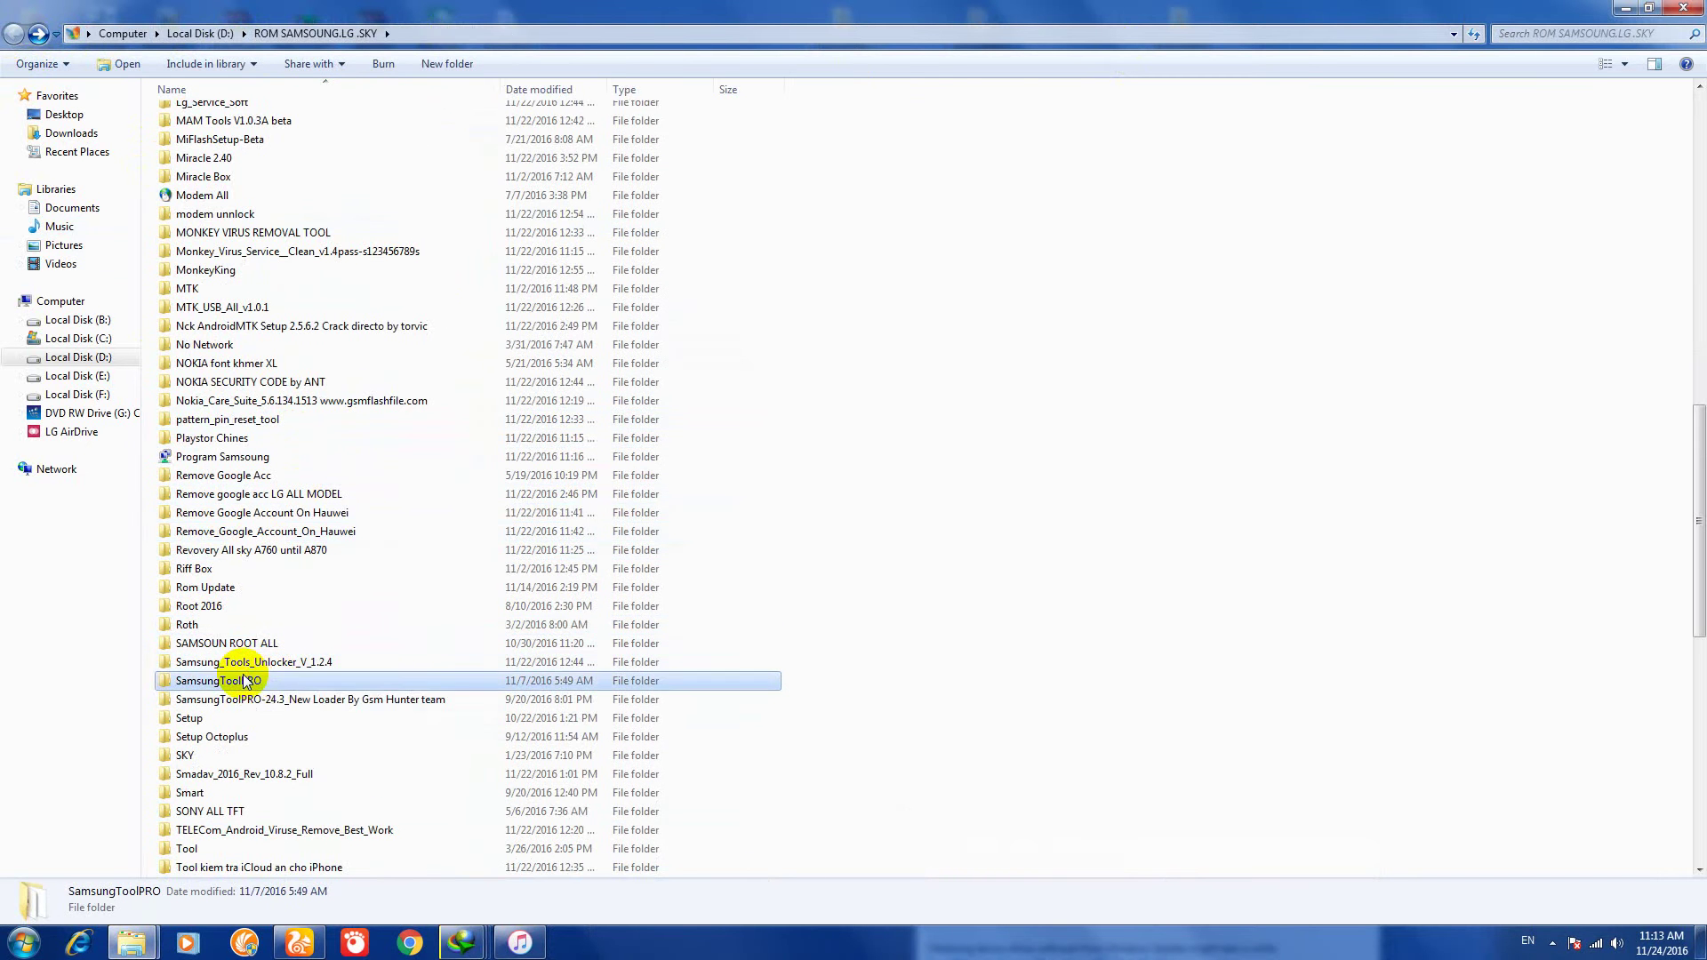
pyautogui.click(252, 701)
pyautogui.scroll(-3, 286, 683)
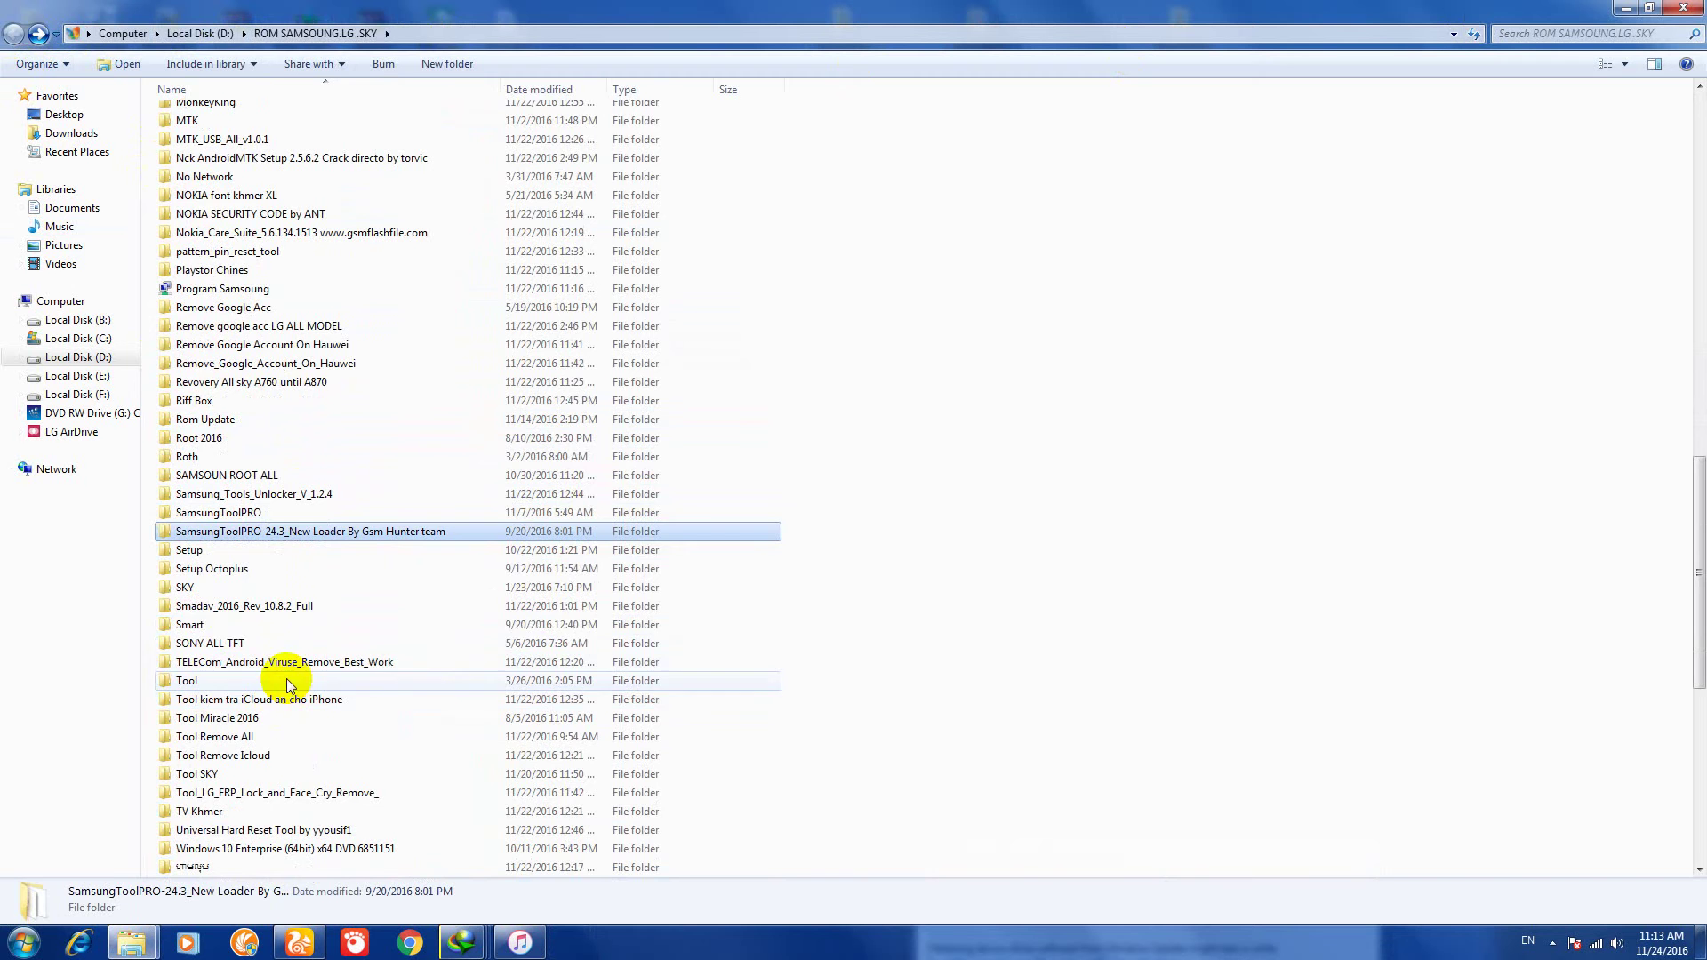
pyautogui.doubleClick(194, 587)
pyautogui.doubleClick(211, 116)
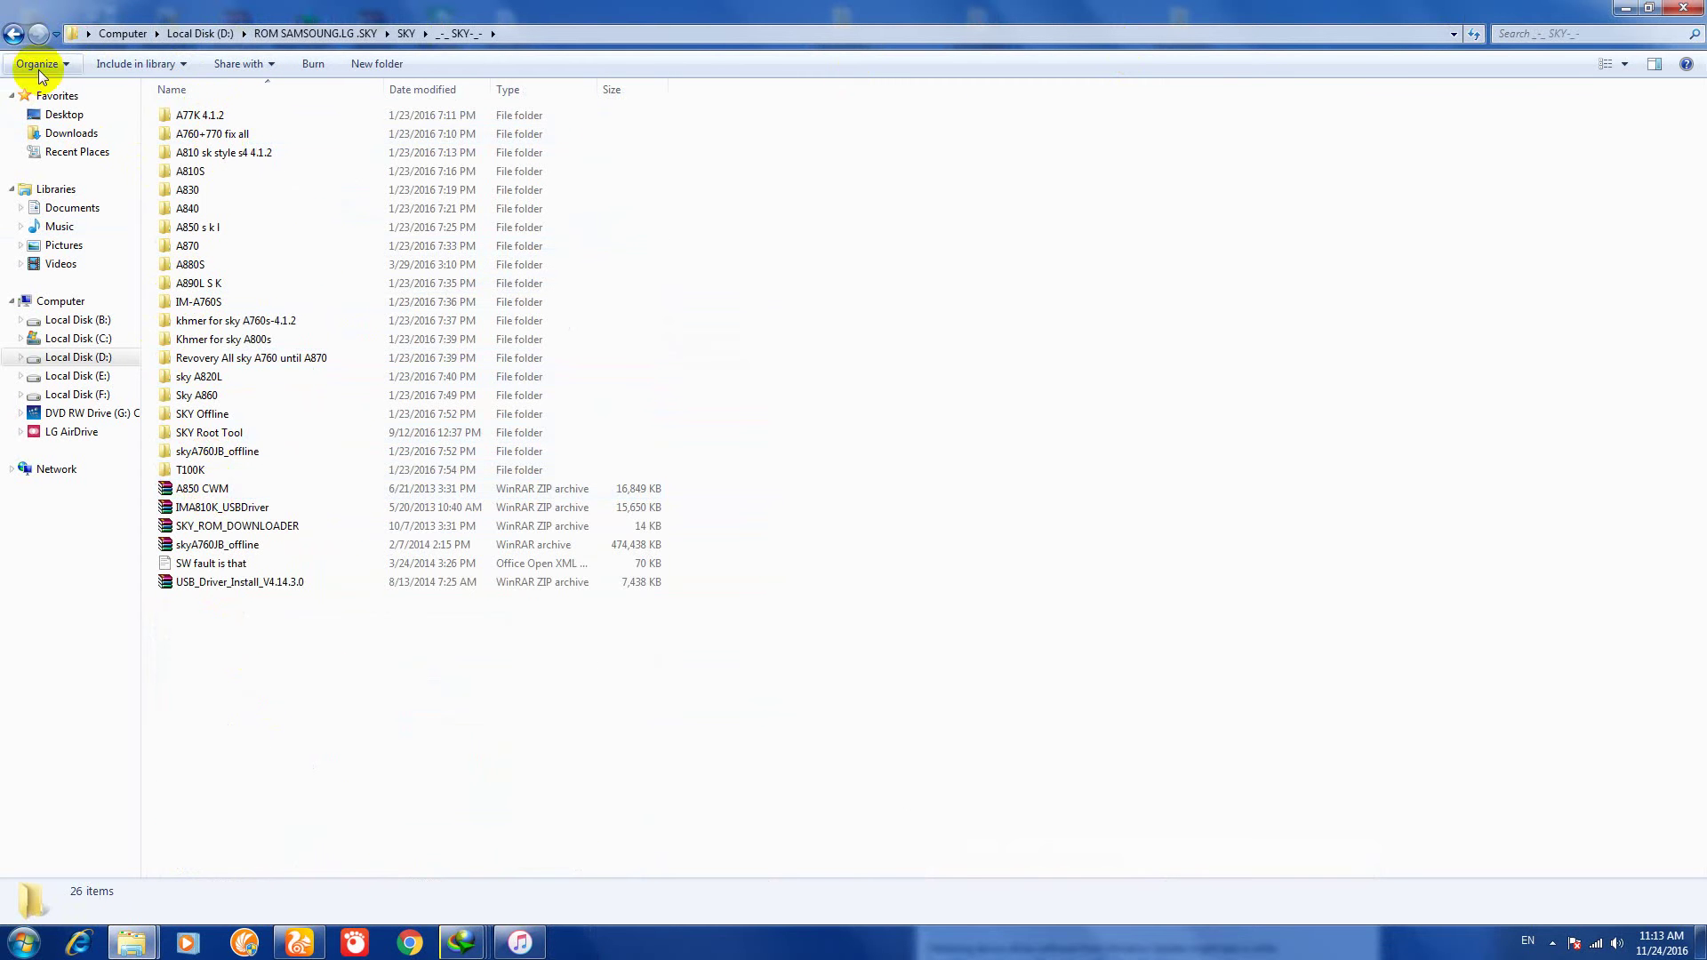
pyautogui.click(13, 34)
pyautogui.doubleClick(215, 135)
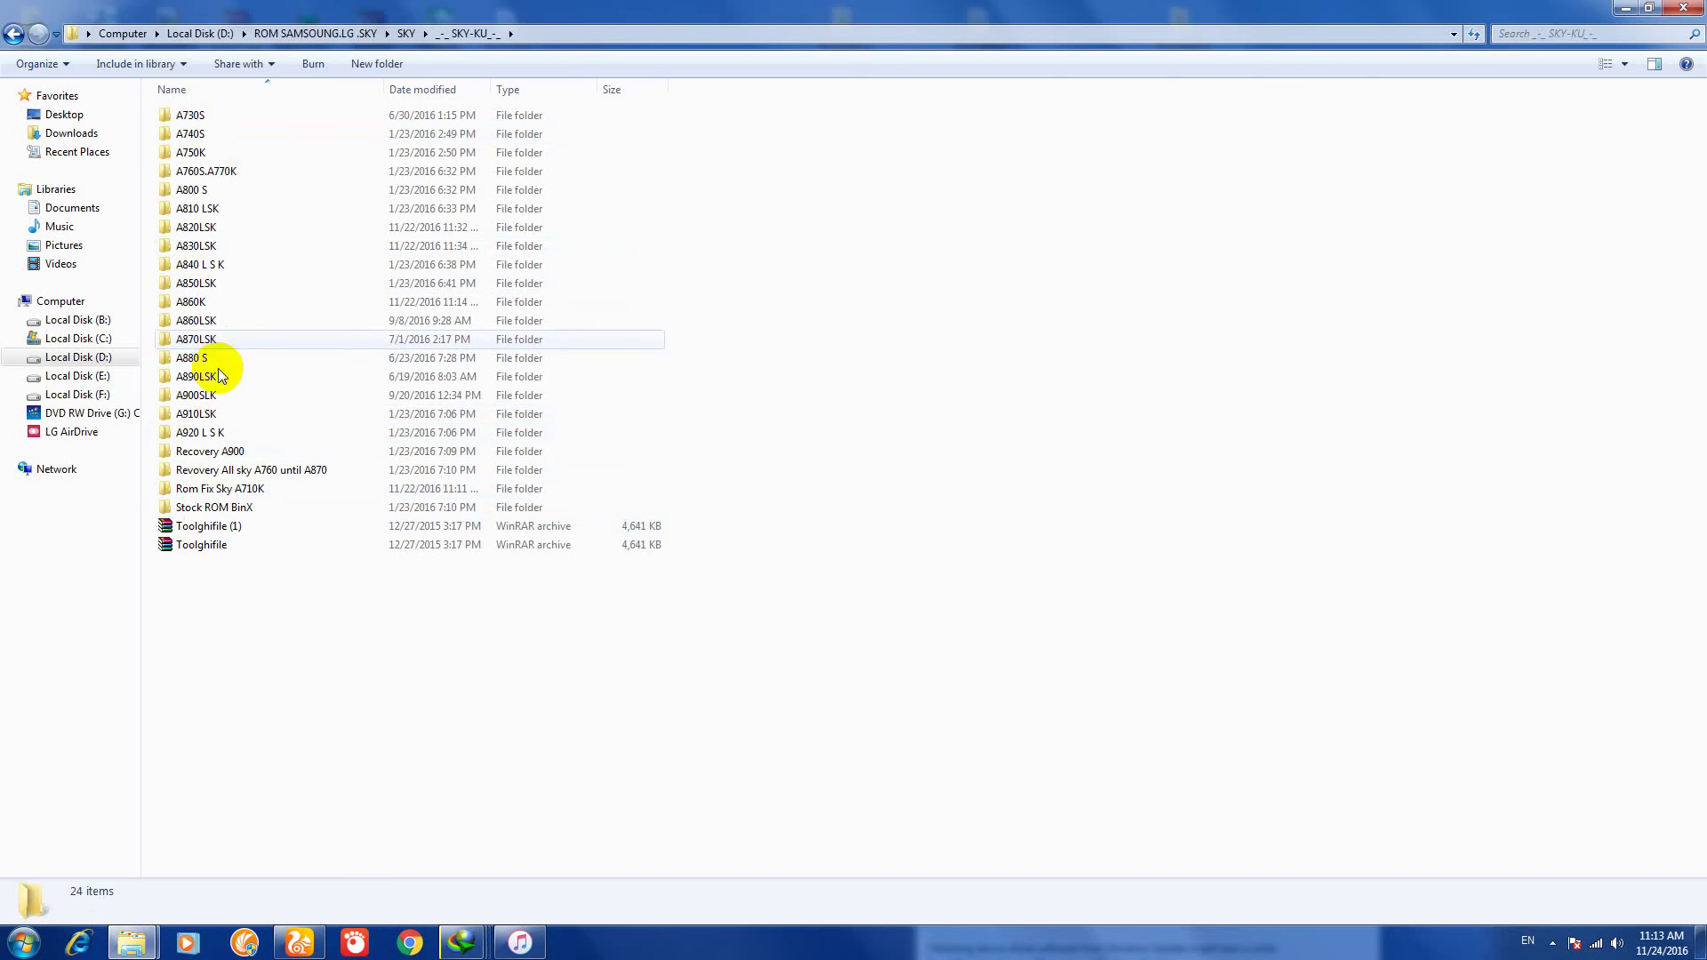
pyautogui.click(14, 34)
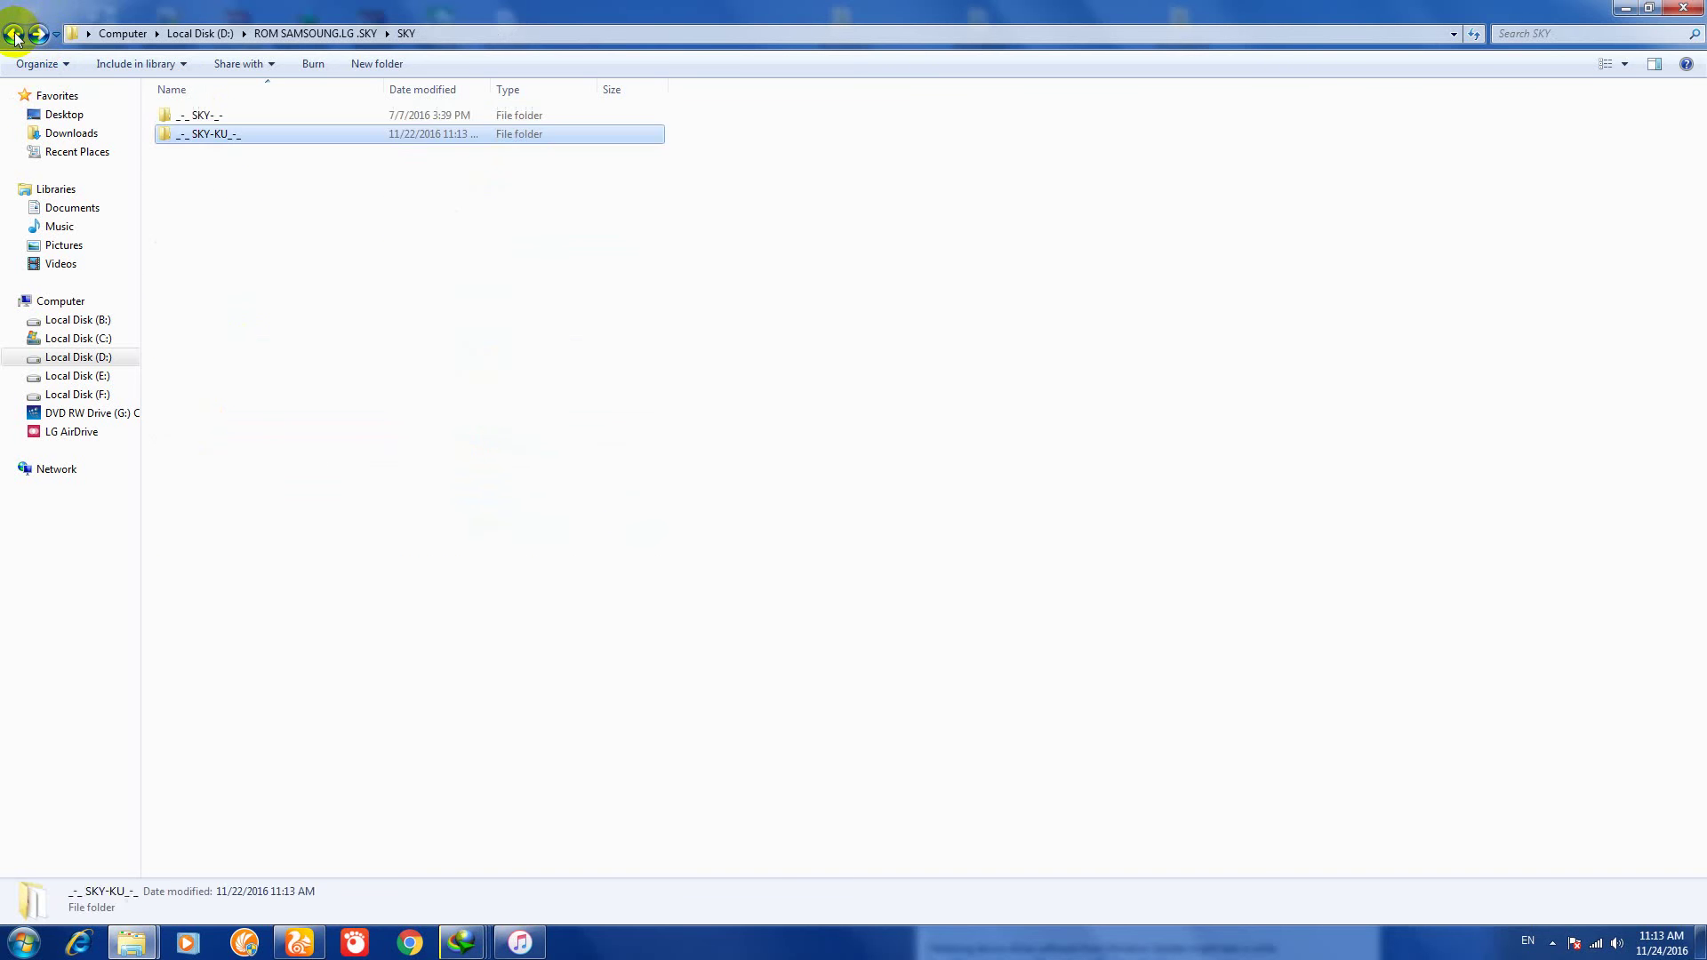
# Step: Return to ROM SAMSOUNG.LG .SKY, look over its remaining tool folders, archives and installers, and close the folder window
pyautogui.click(15, 35)
pyautogui.scroll(-5, 210, 480)
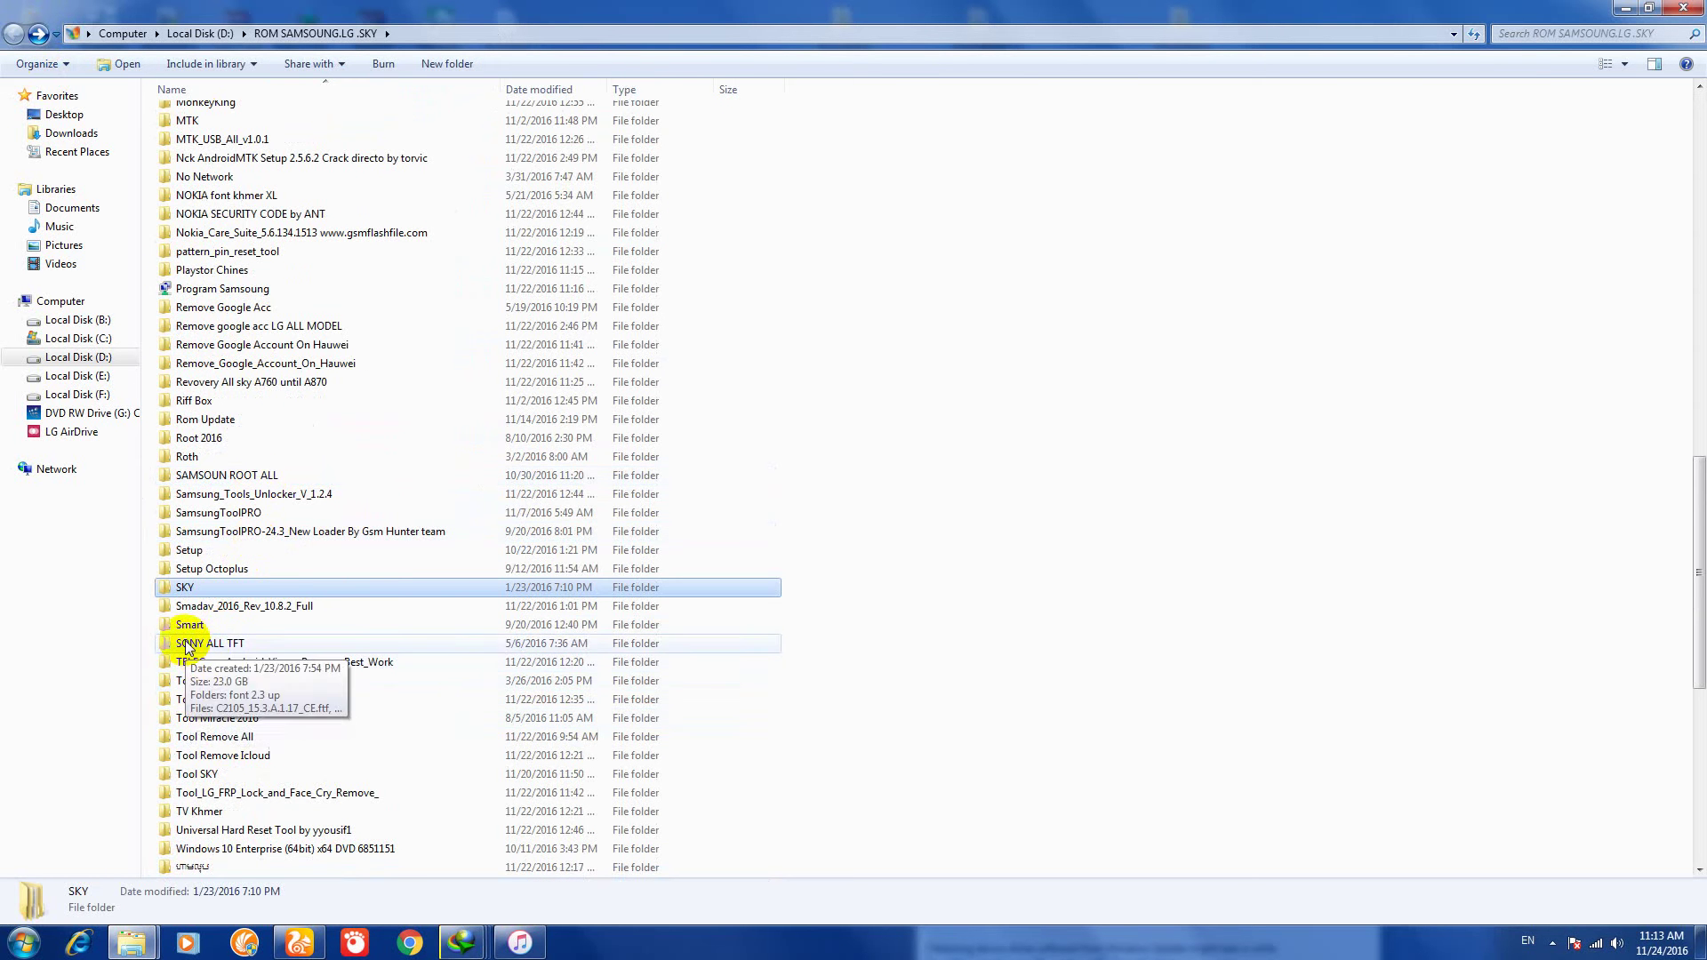
pyautogui.scroll(-3, 206, 681)
pyautogui.scroll(-7, 206, 682)
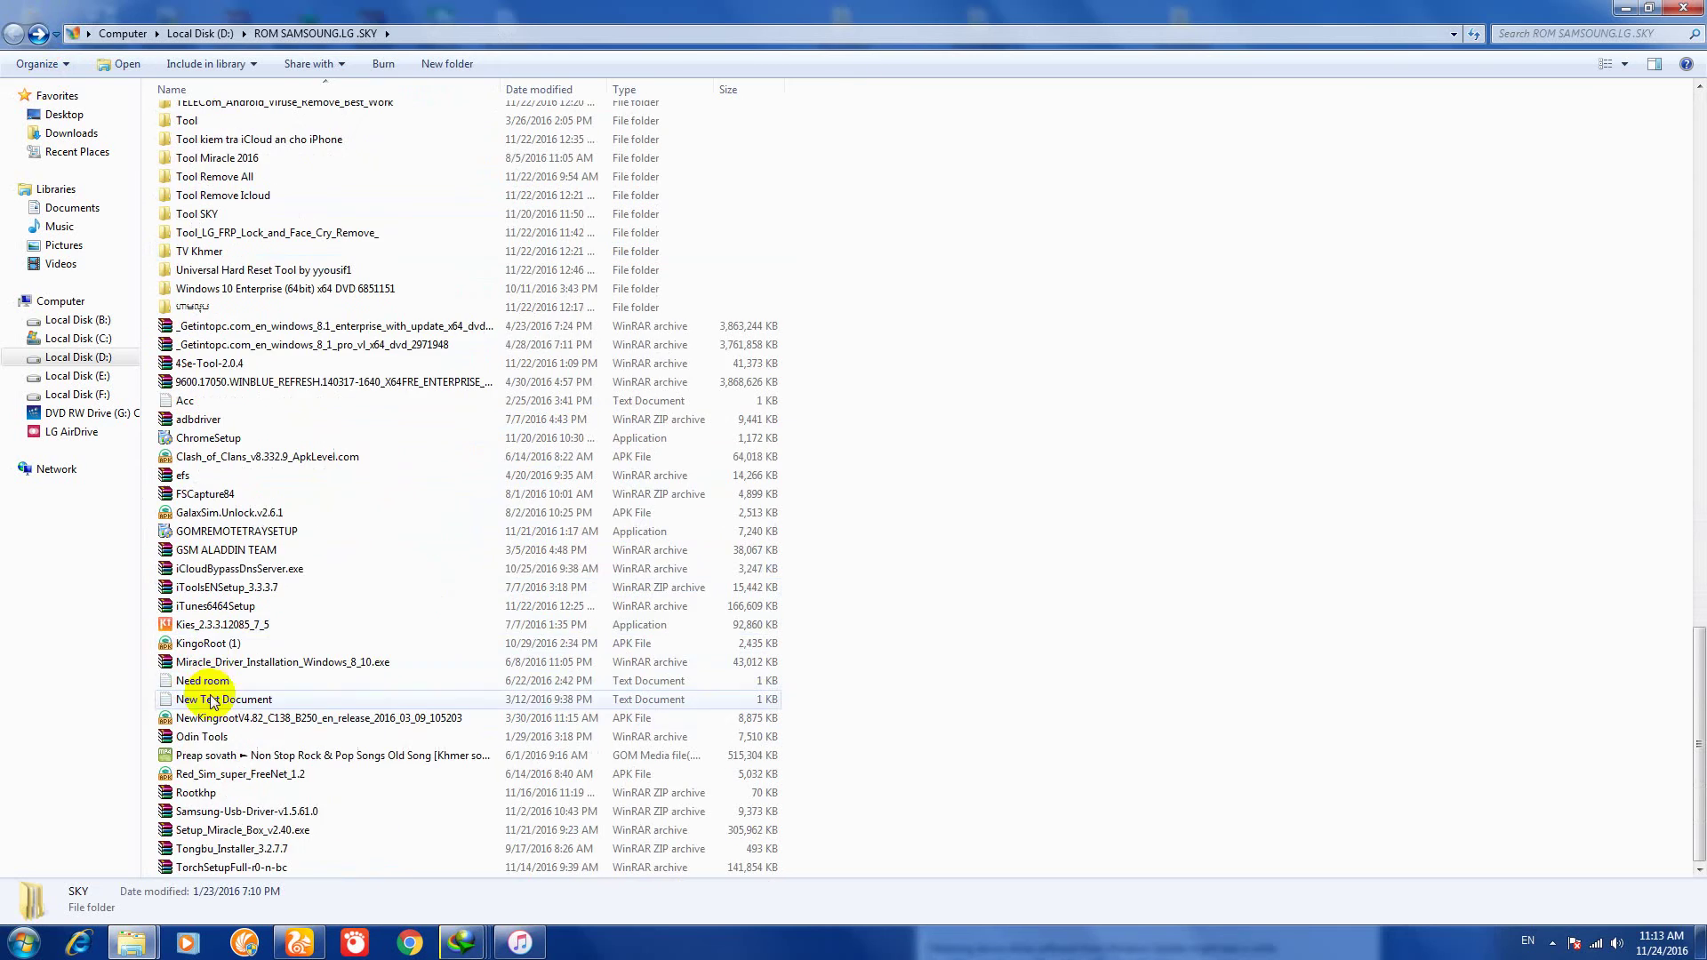
pyautogui.scroll(6, 267, 355)
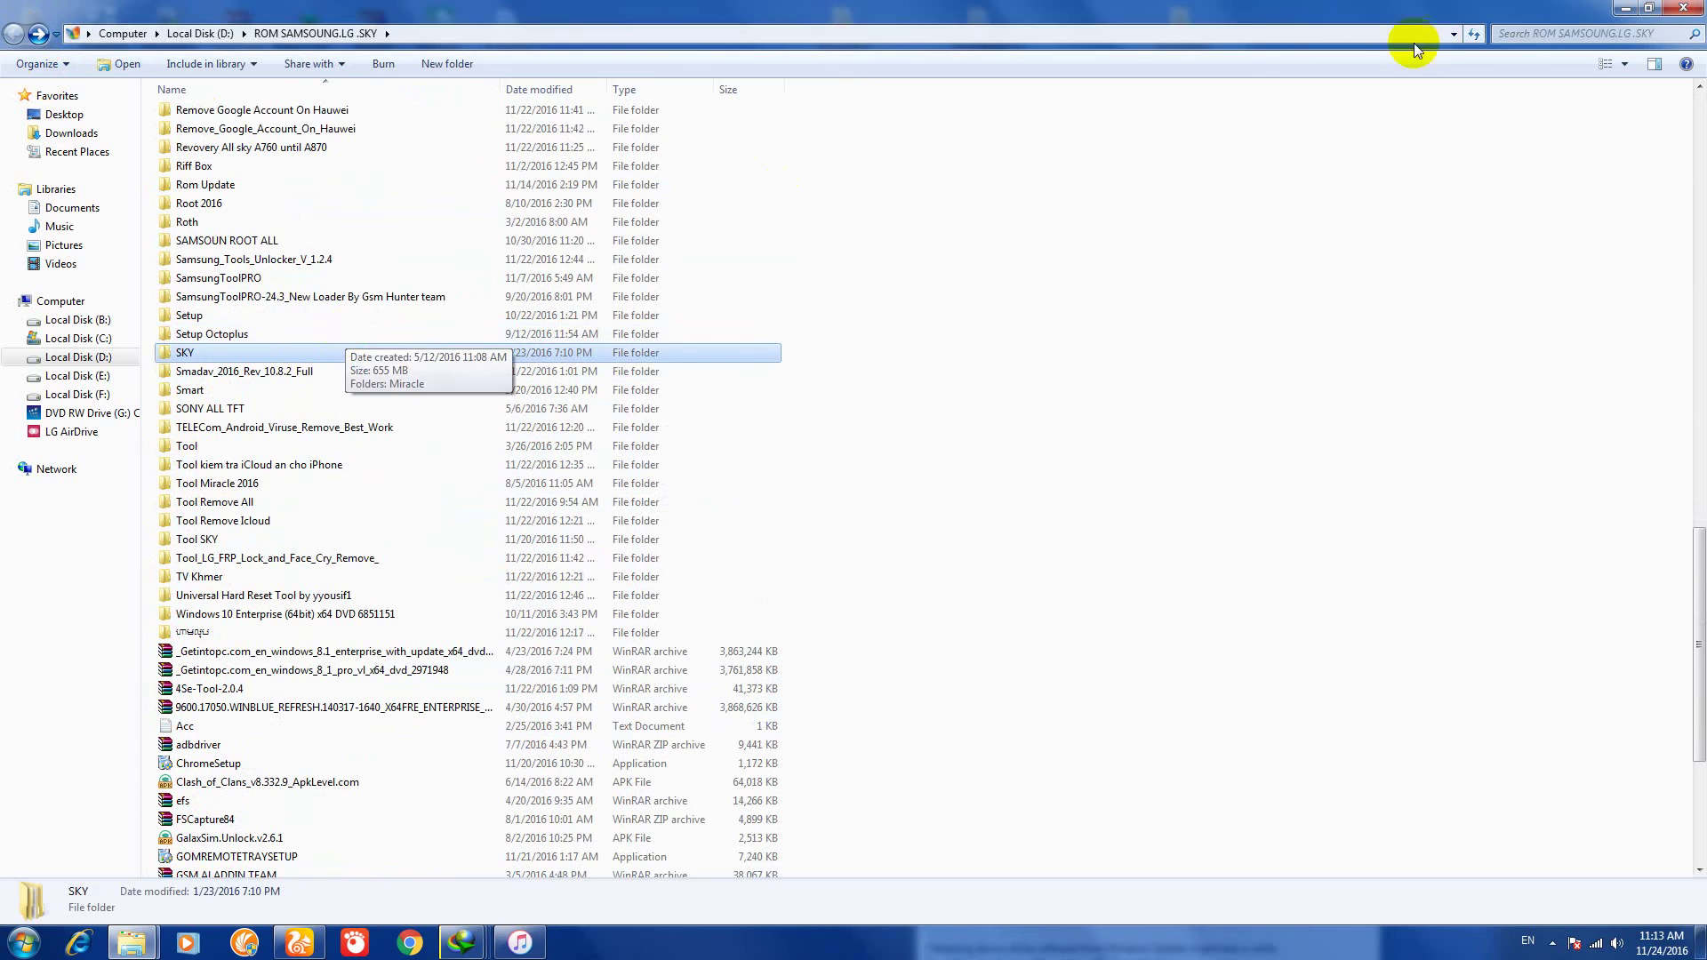
pyautogui.click(1683, 7)
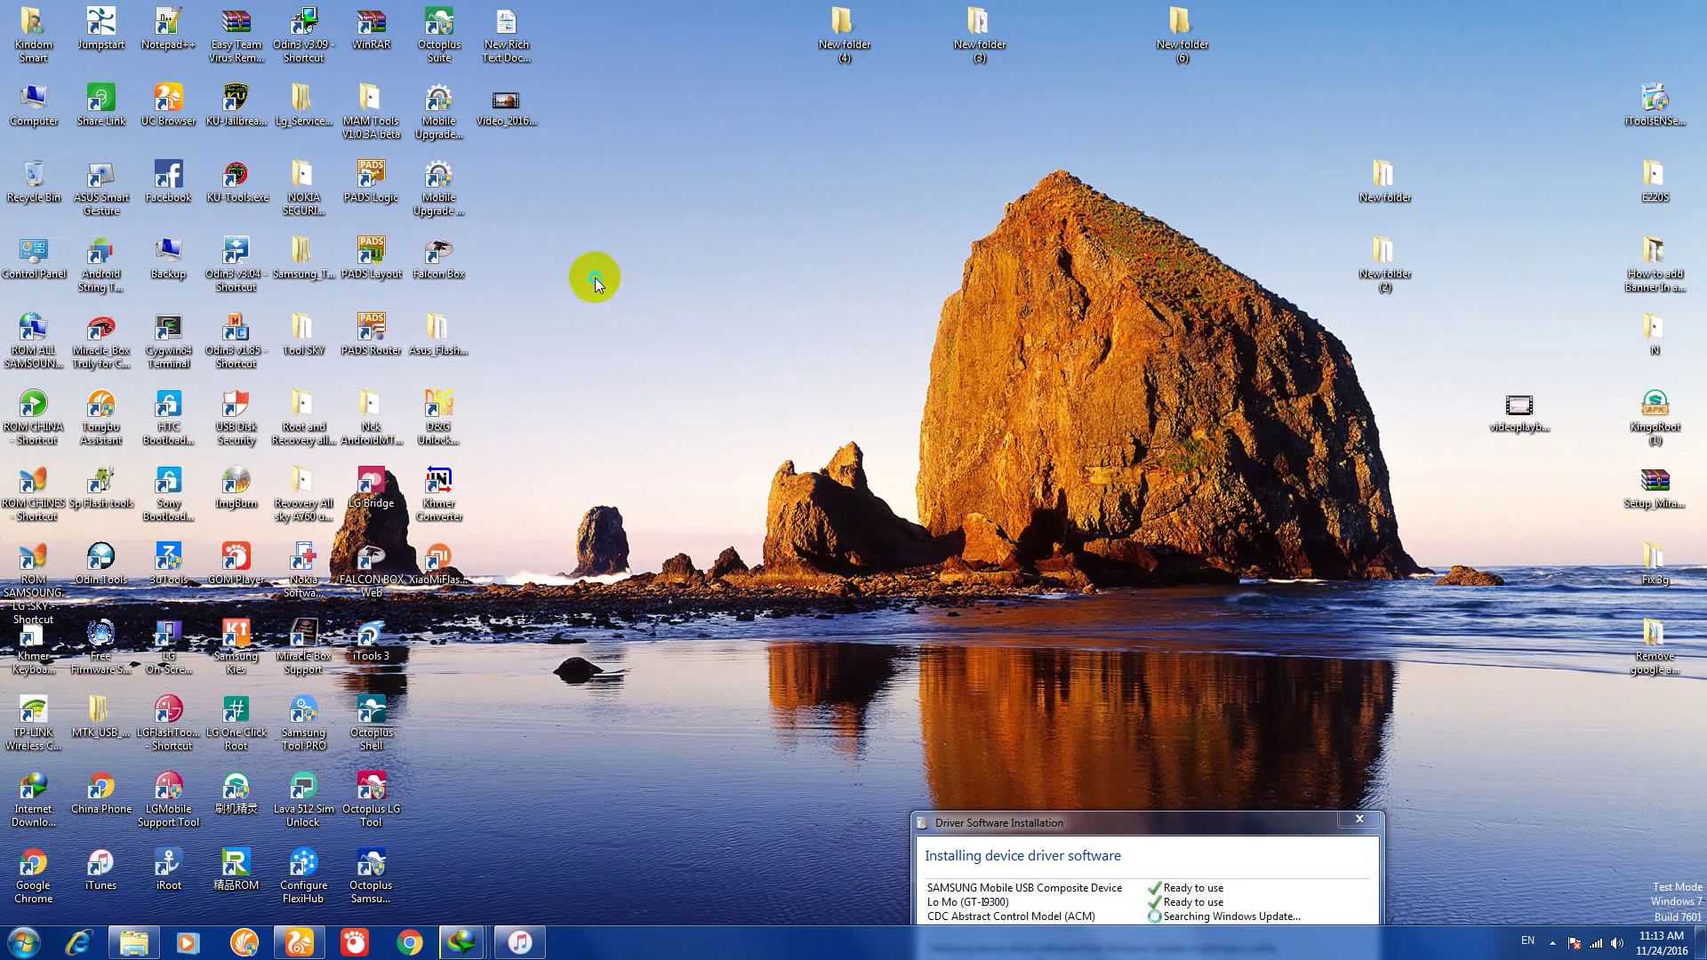
# Step: Refresh the desktop four times and show the hidden notification area icons
pyautogui.rightClick(596, 279)
pyautogui.click(671, 340)
pyautogui.rightClick(647, 258)
pyautogui.click(706, 302)
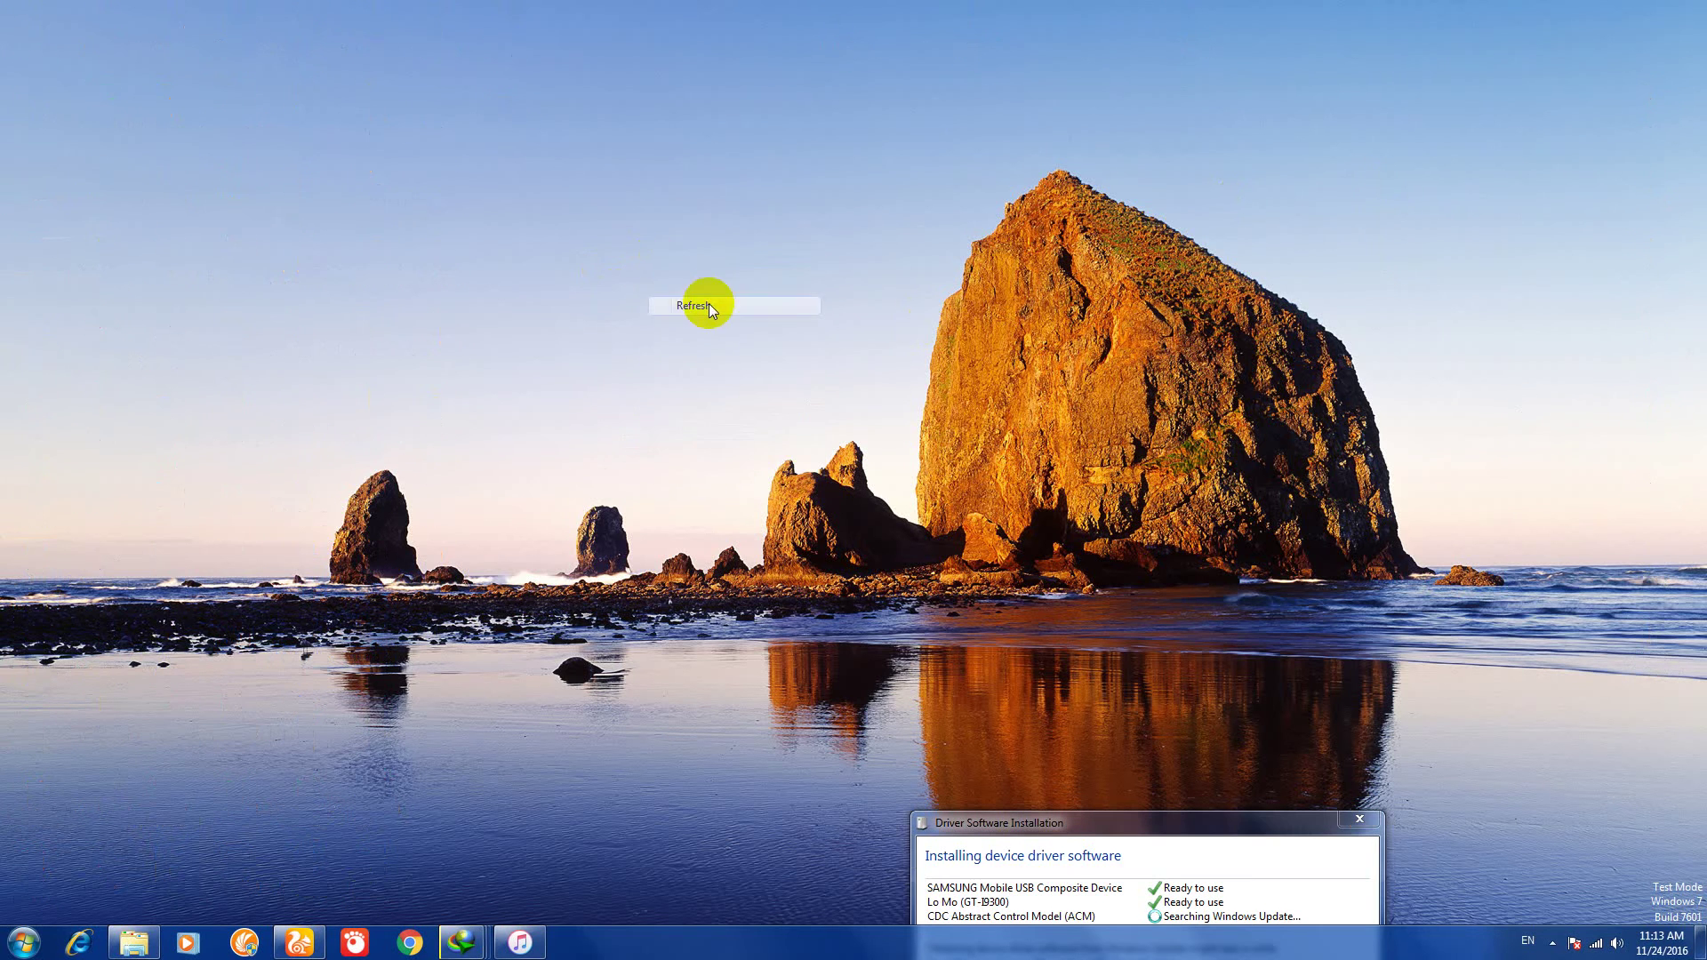
pyautogui.rightClick(700, 267)
pyautogui.click(755, 302)
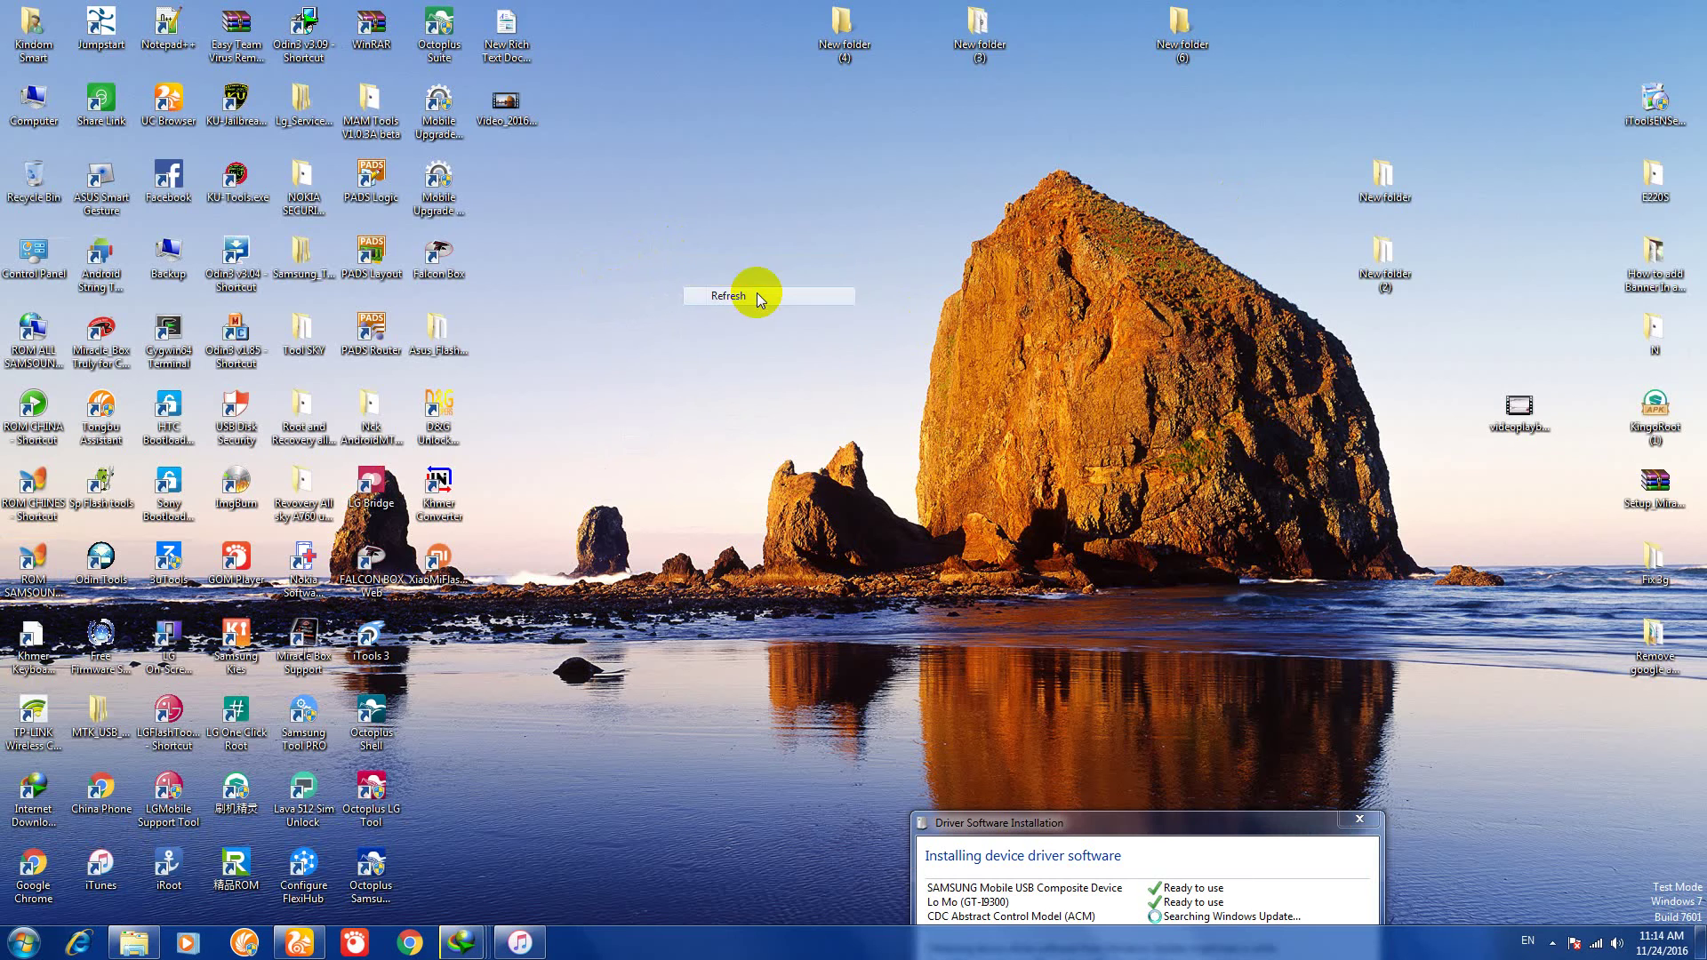
pyautogui.rightClick(941, 299)
pyautogui.click(1000, 342)
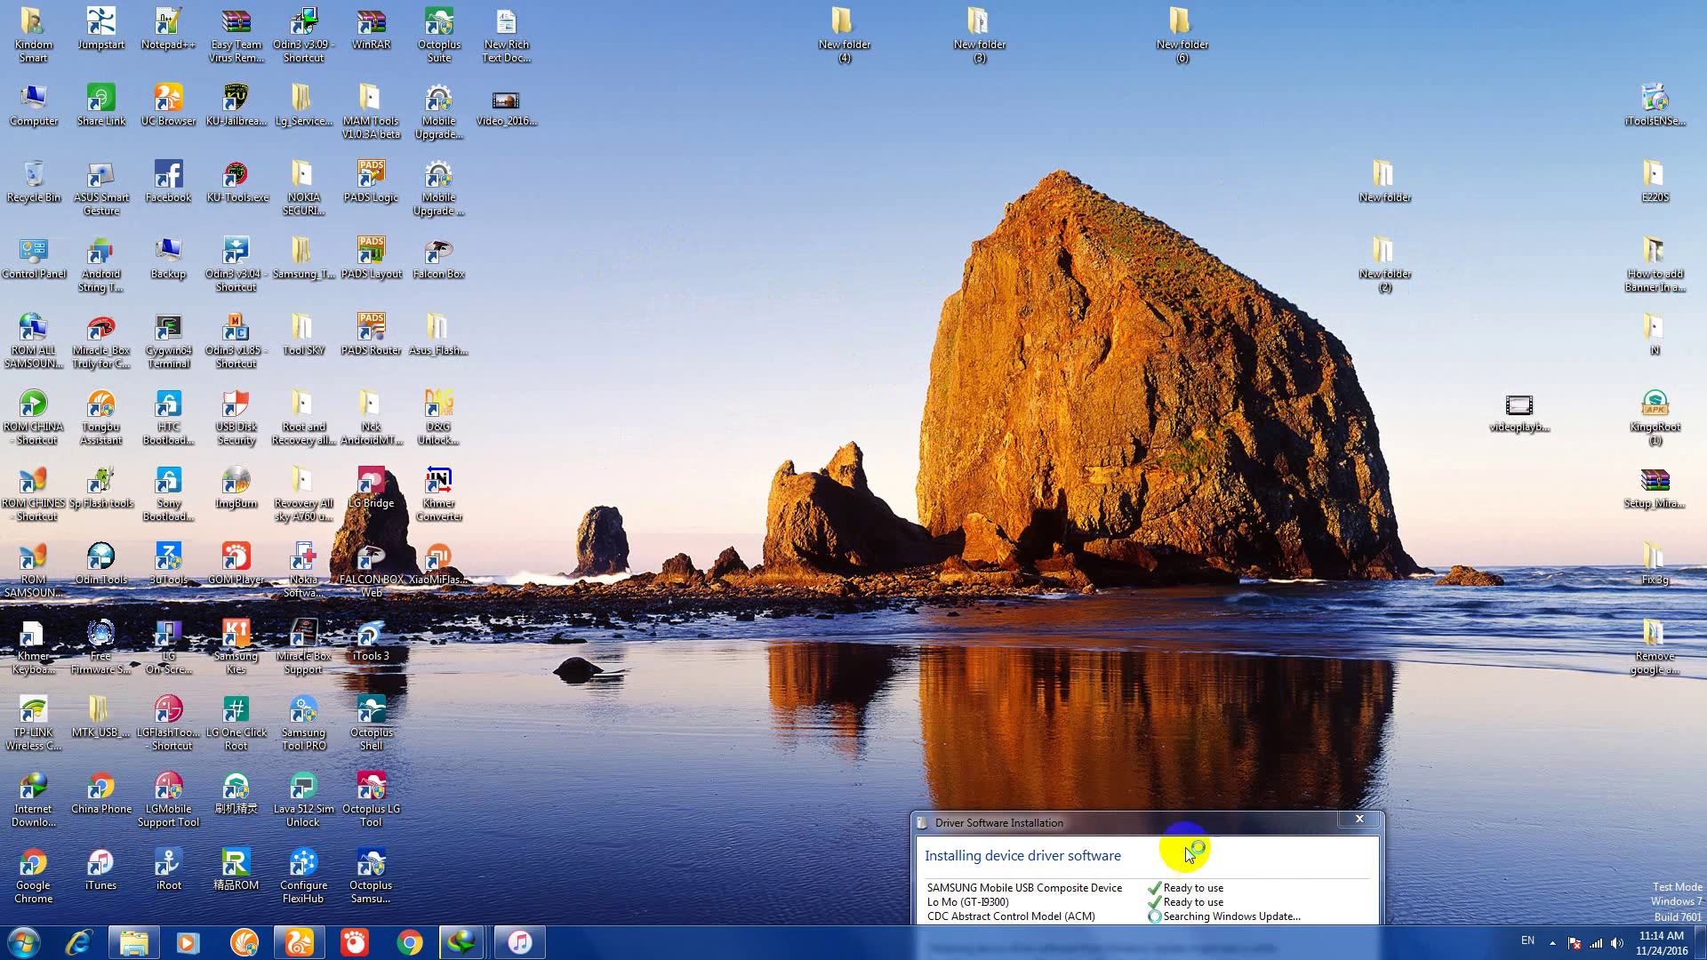
pyautogui.click(1554, 942)
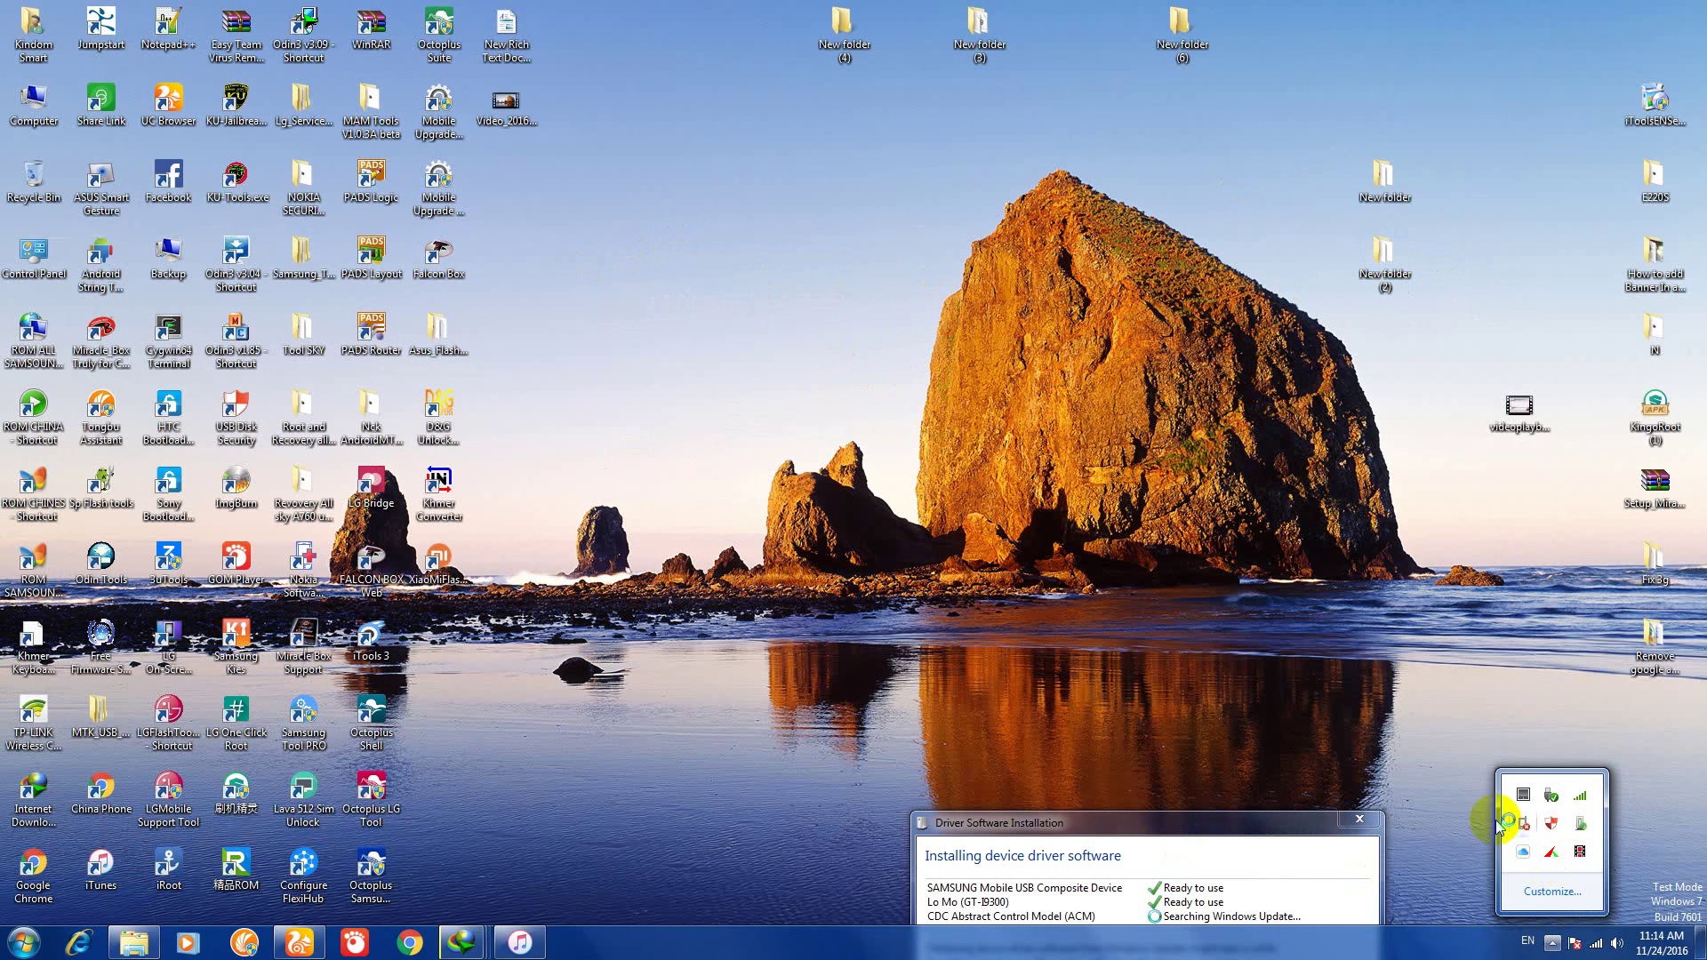